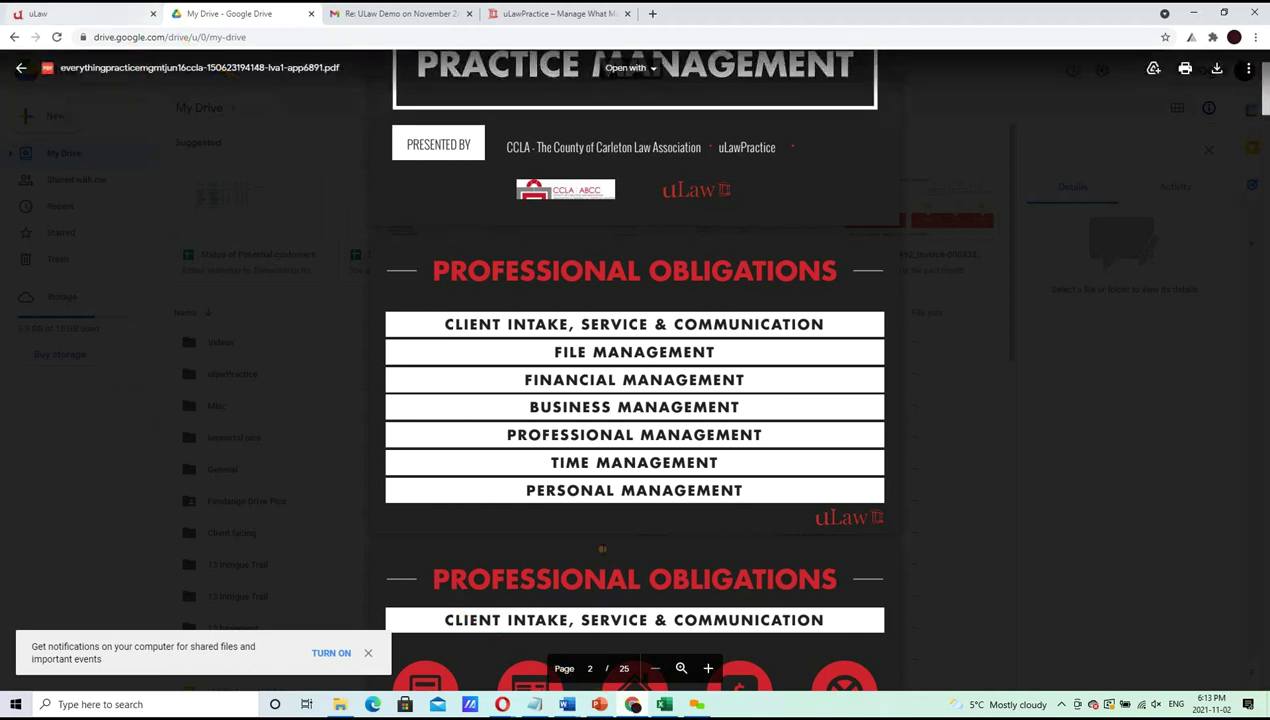
Select the agenda item 'Creating a new client' on the PowerPoint slide and return to the browser
left_click(599, 704)
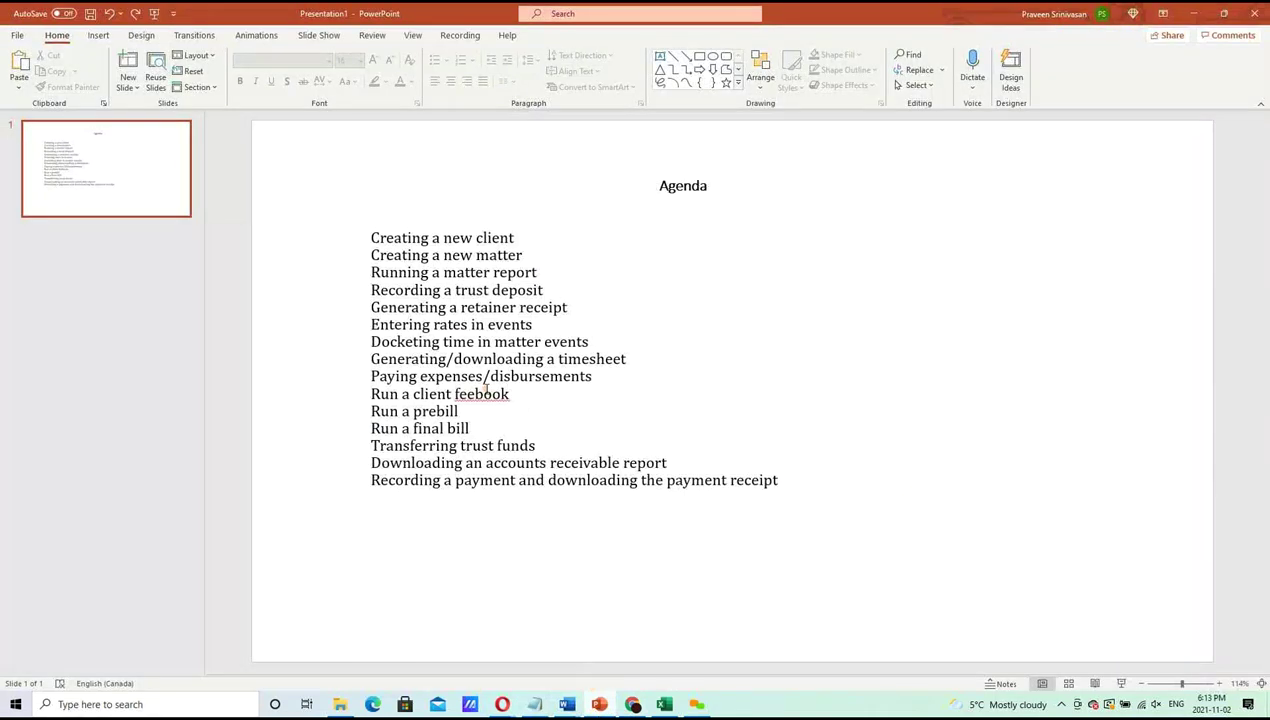
left_click_drag(370, 238, 519, 236)
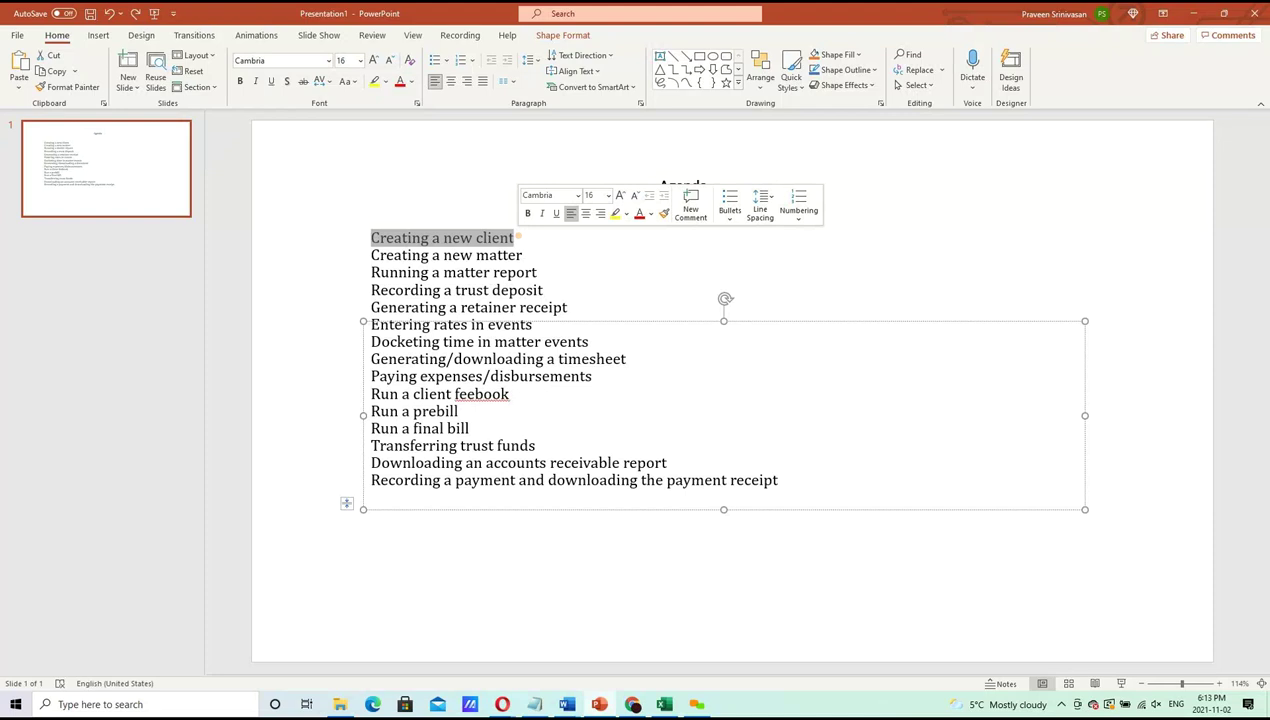
left_click(631, 702)
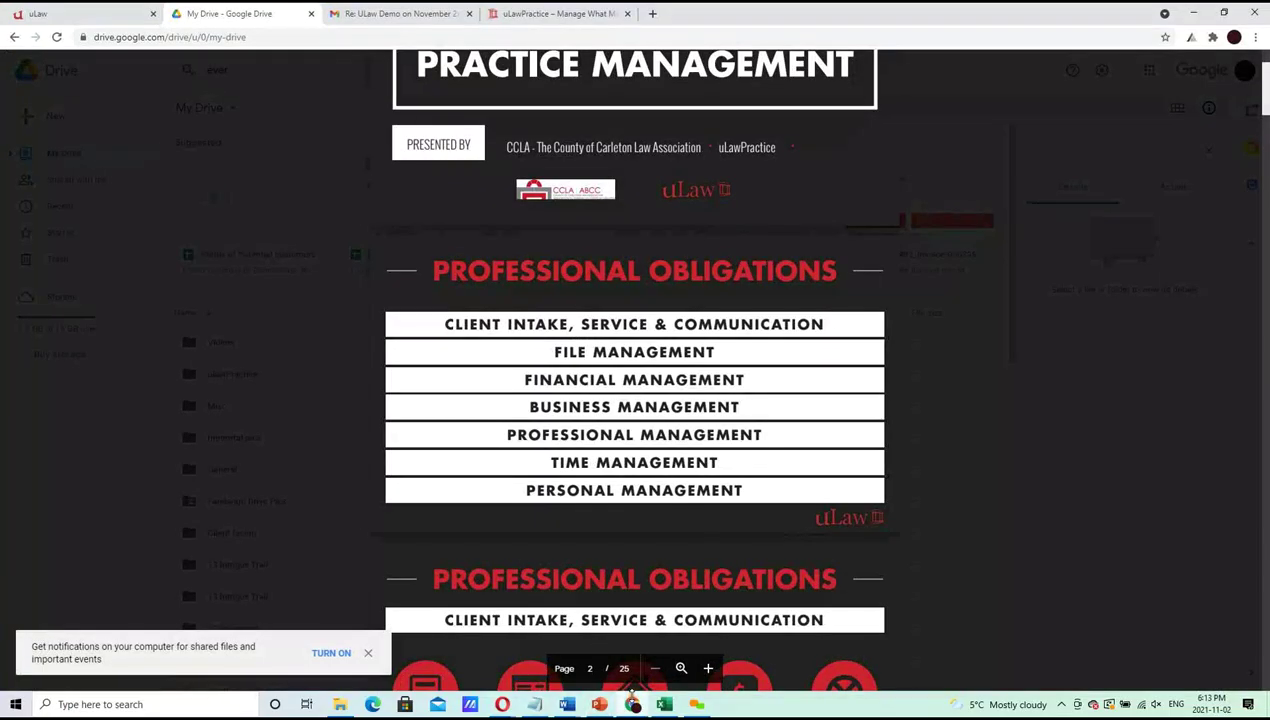
Bring up the uLaw dashboard and go to the Contacts page
left_click(80, 10)
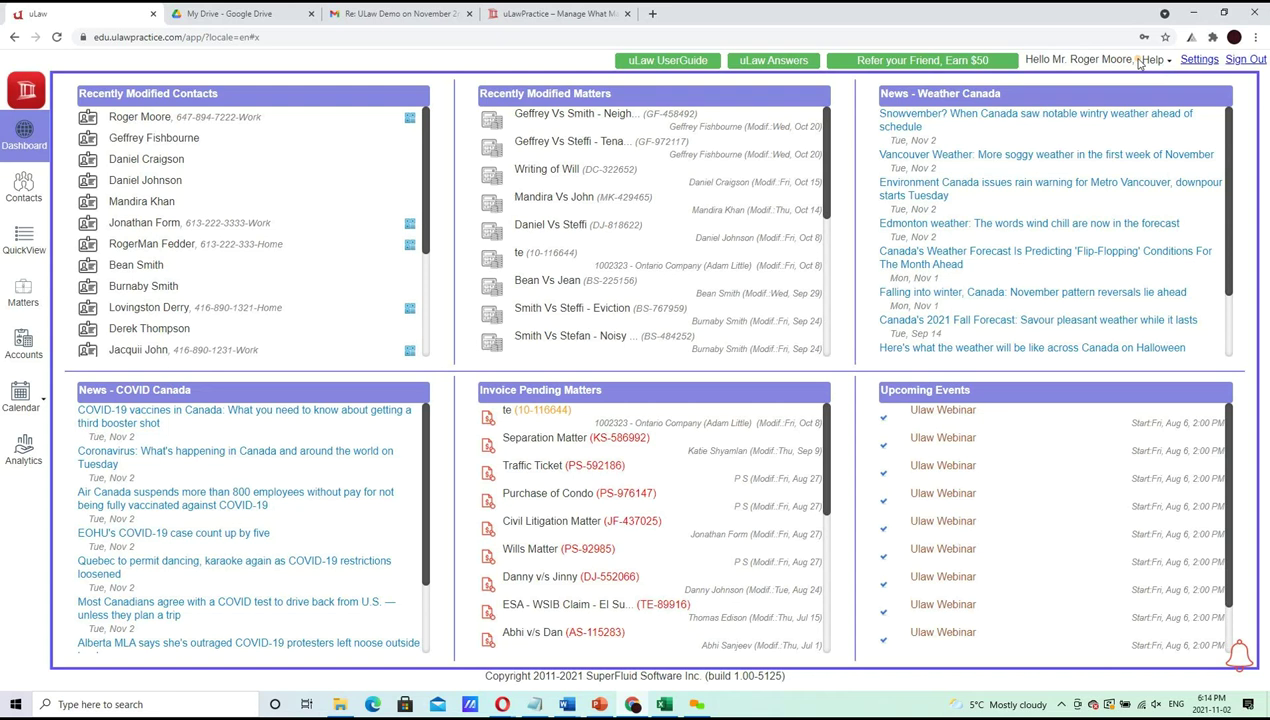
left_click_drag(1127, 60, 1076, 58)
left_click(20, 193)
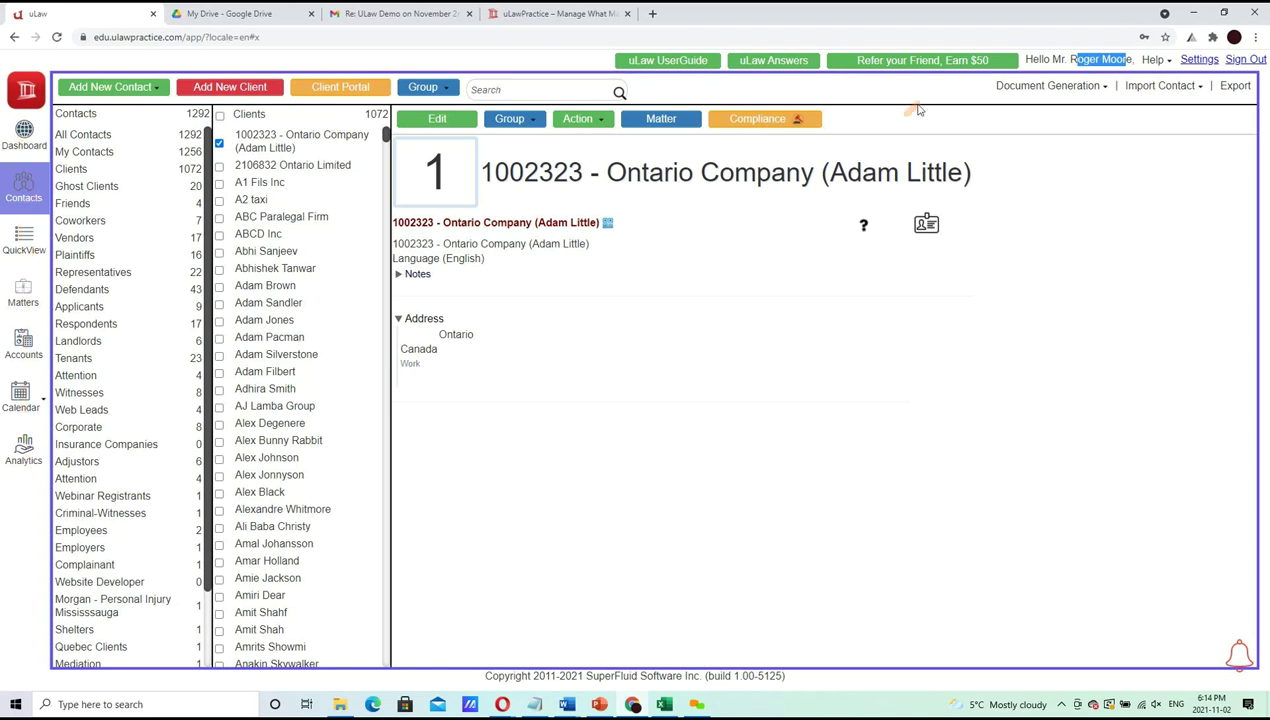
left_click(1161, 65)
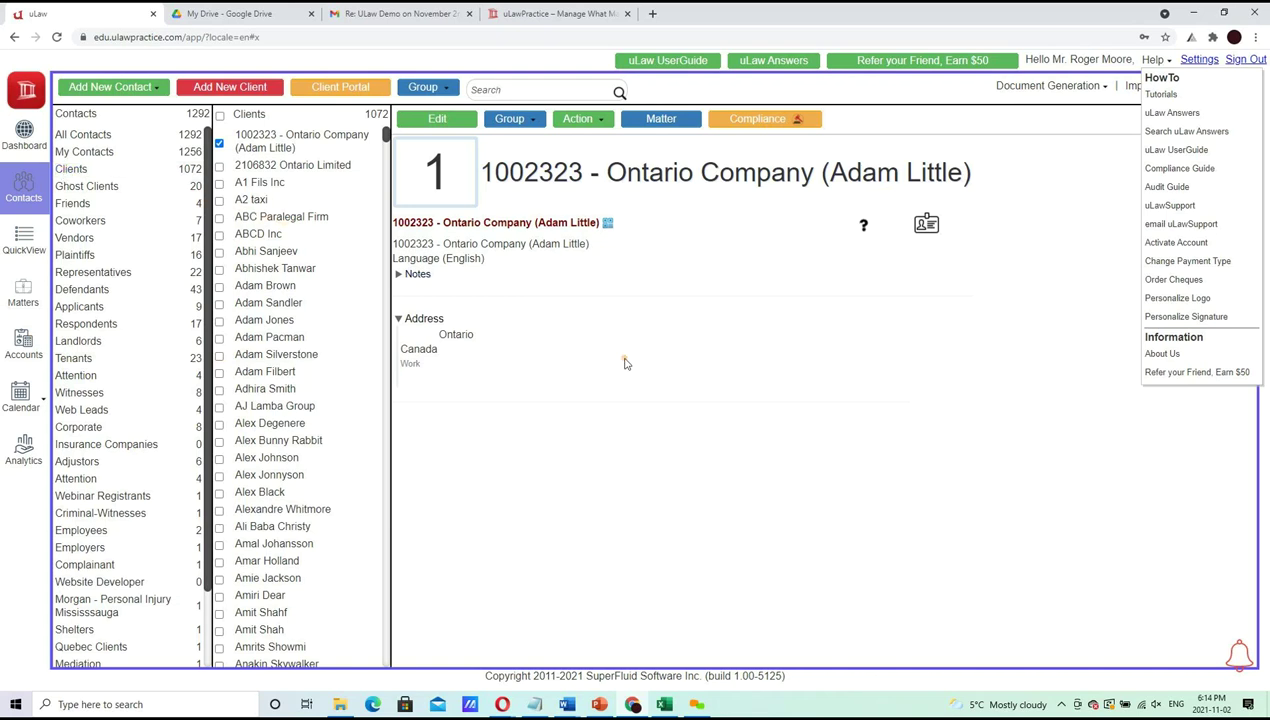
left_click(823, 371)
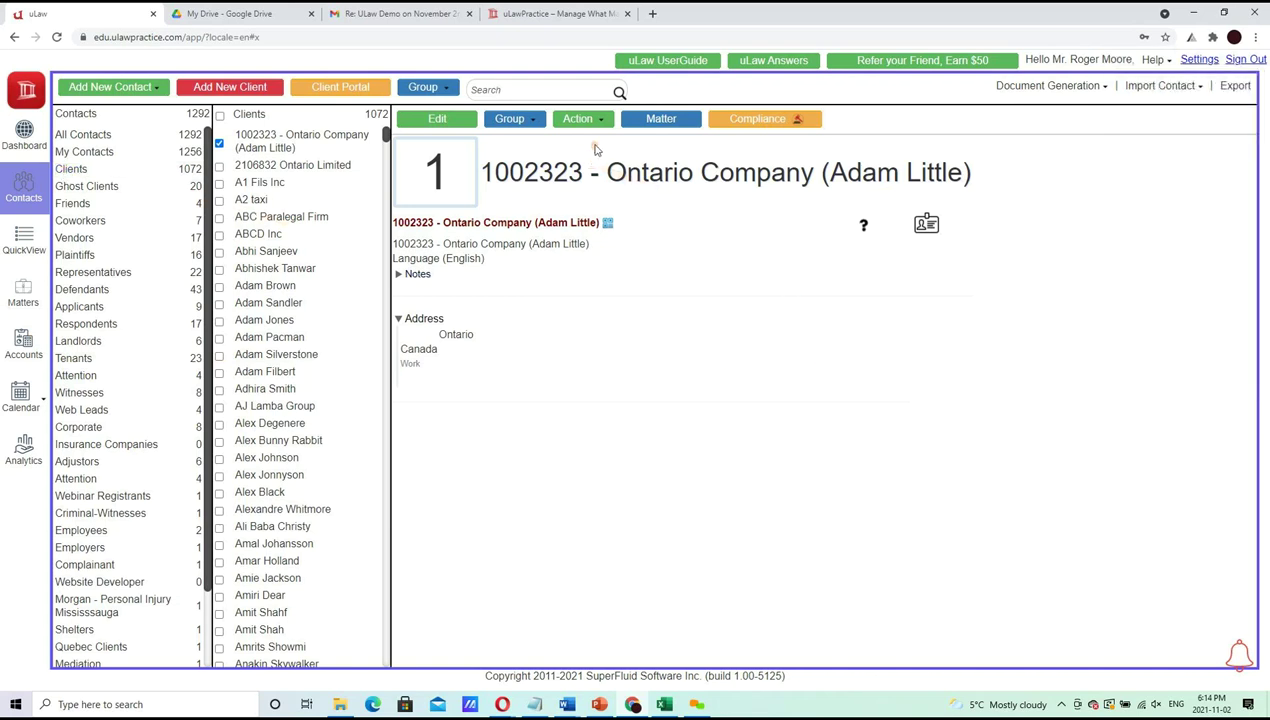
left_click(593, 122)
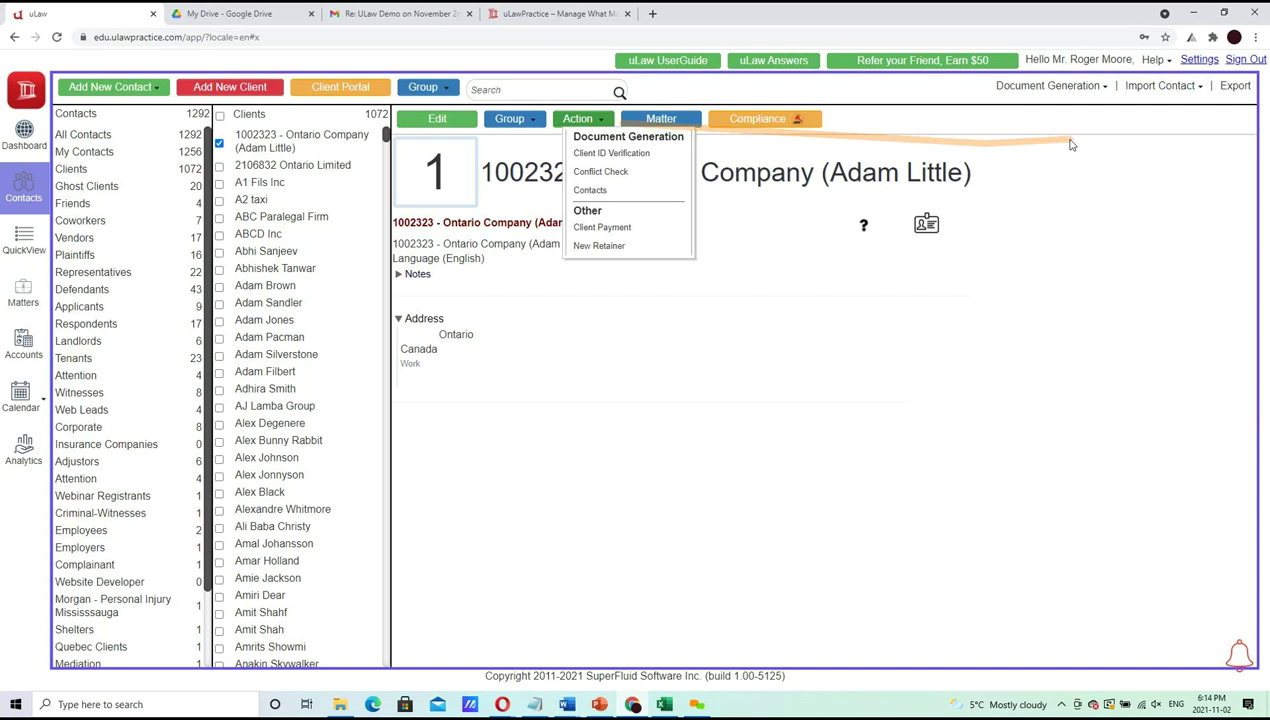
left_click(1095, 88)
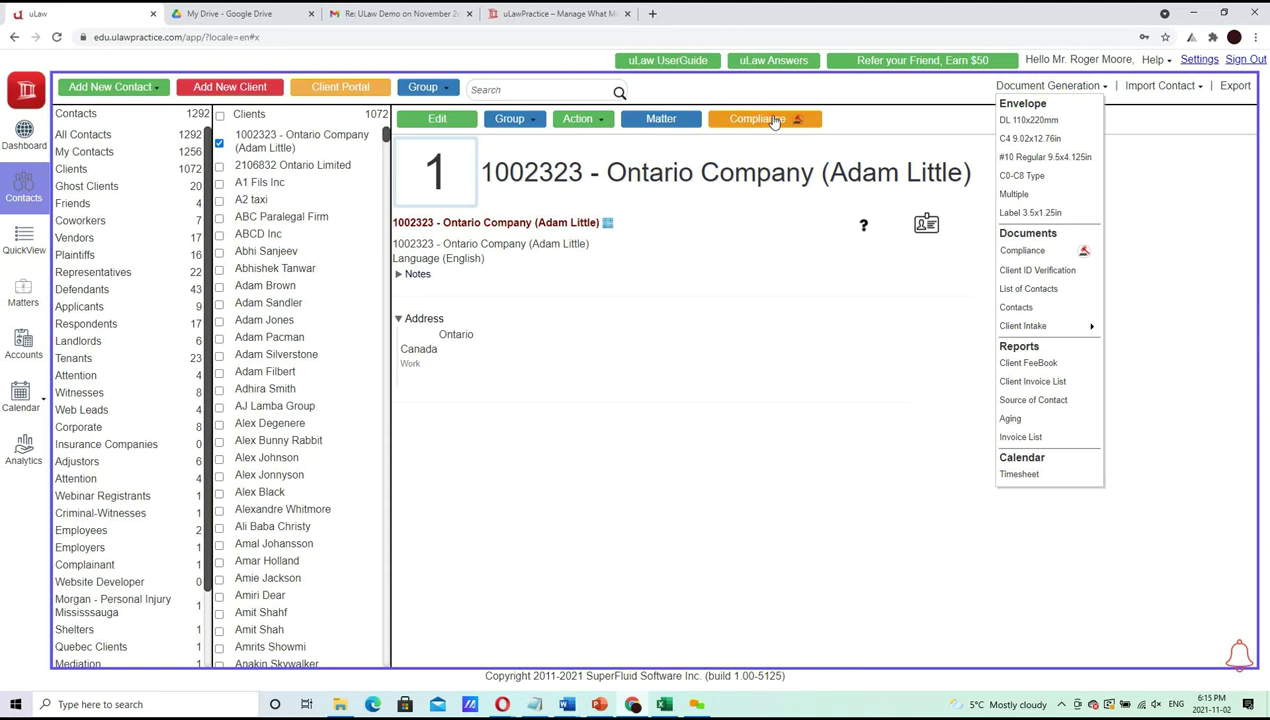
left_click(23, 292)
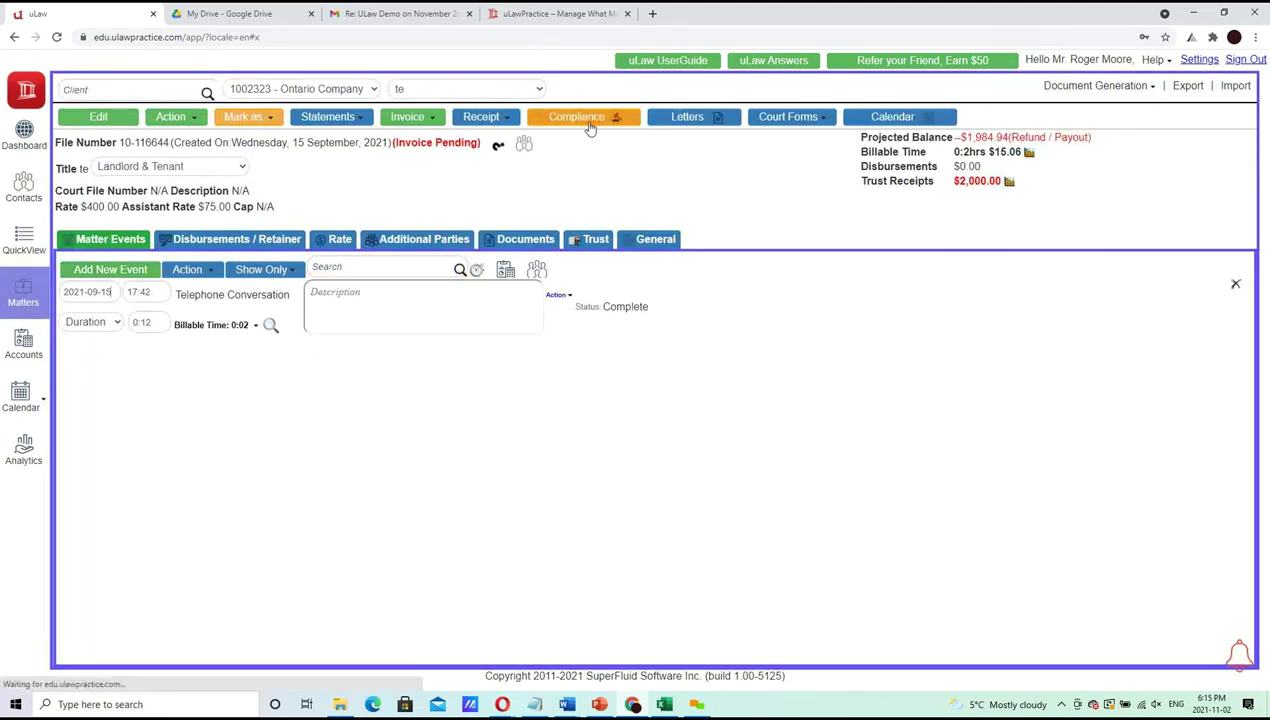
left_click(22, 195)
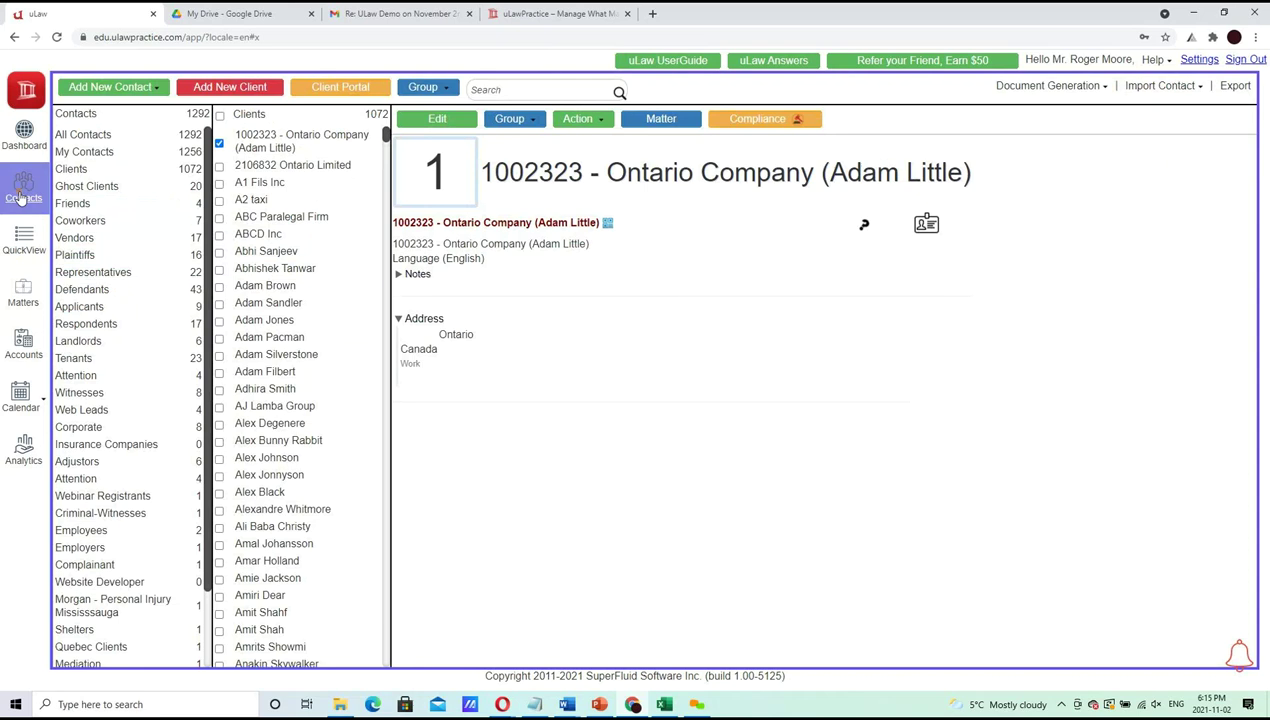
Show the contact groups available for a new contact
left_click(135, 89)
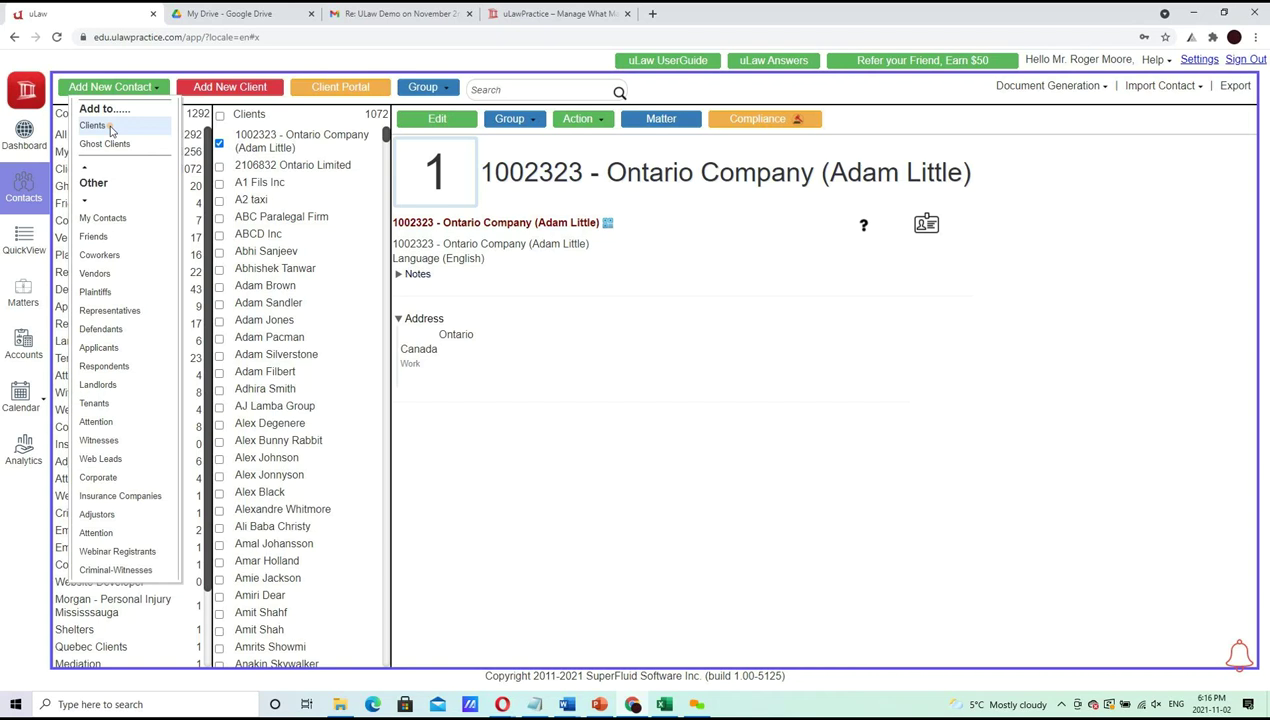
Start a new contact in the Clients group
left_click(110, 128)
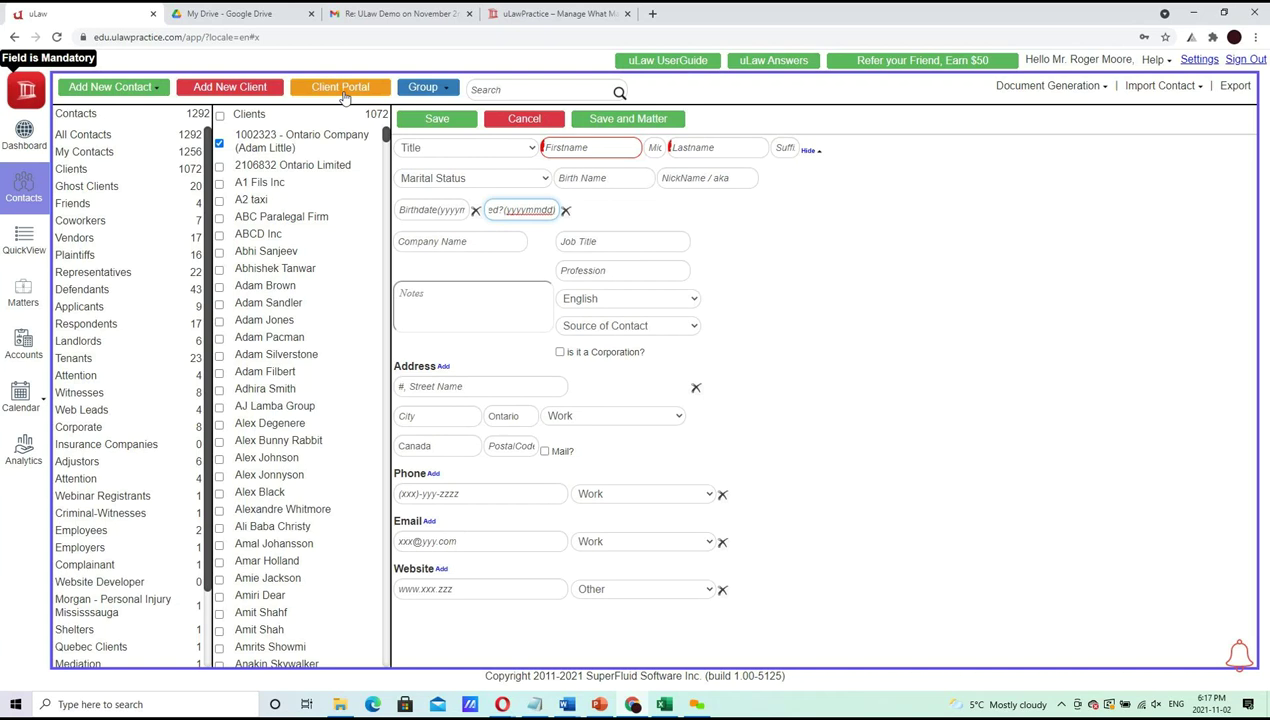
Check the Client Portal Integration settings, close them, and list the Title choices
left_click(341, 88)
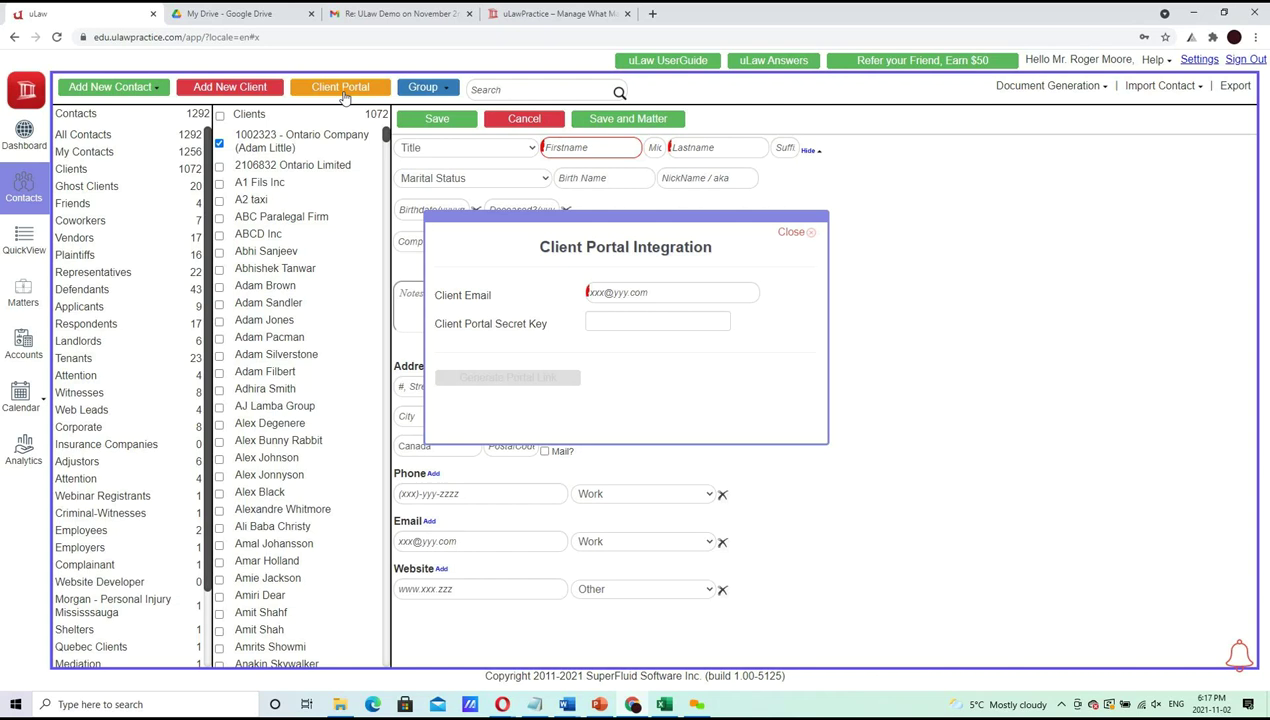
left_click(792, 233)
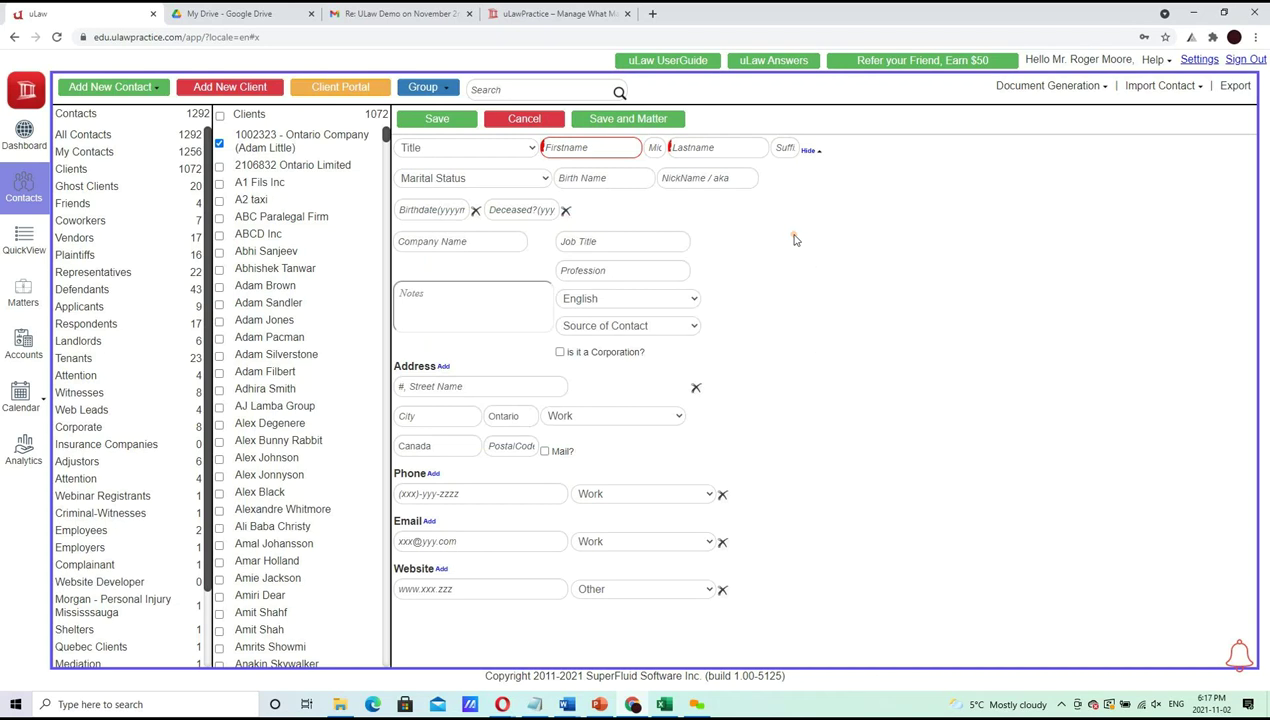
left_click(489, 149)
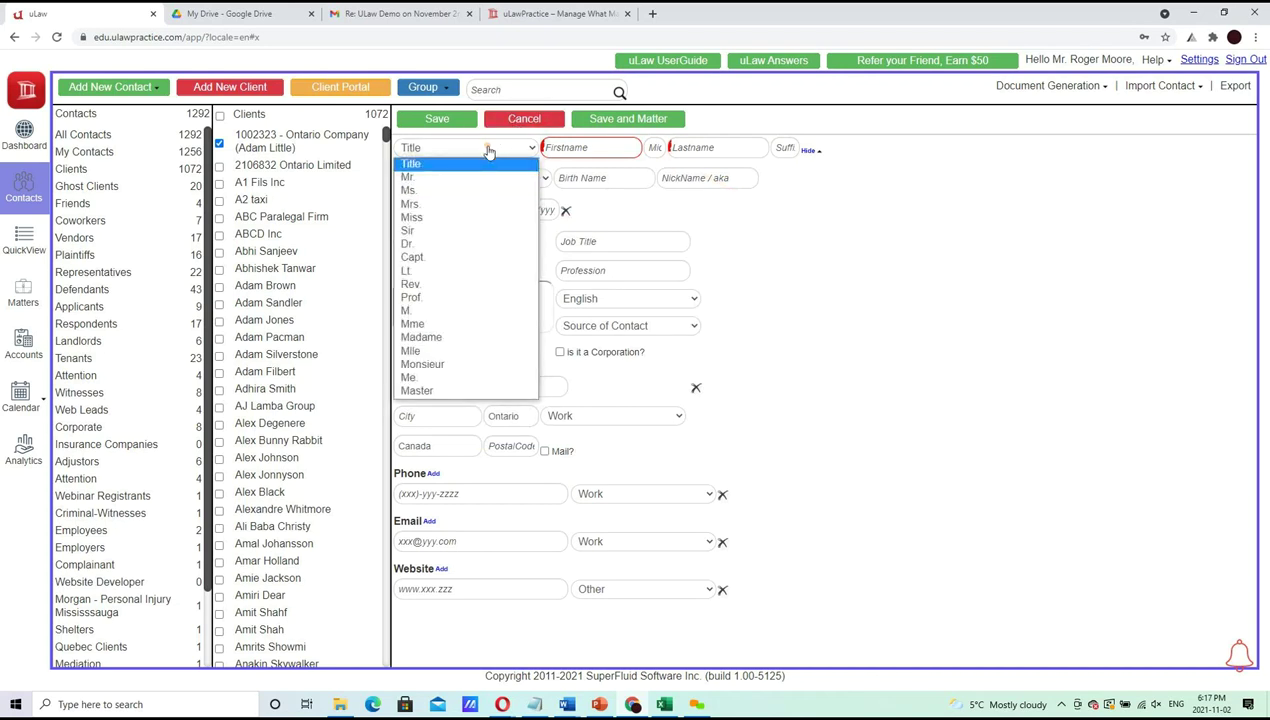
Set the title to Mr. and enter the client's first name
left_click(444, 177)
left_click(597, 148)
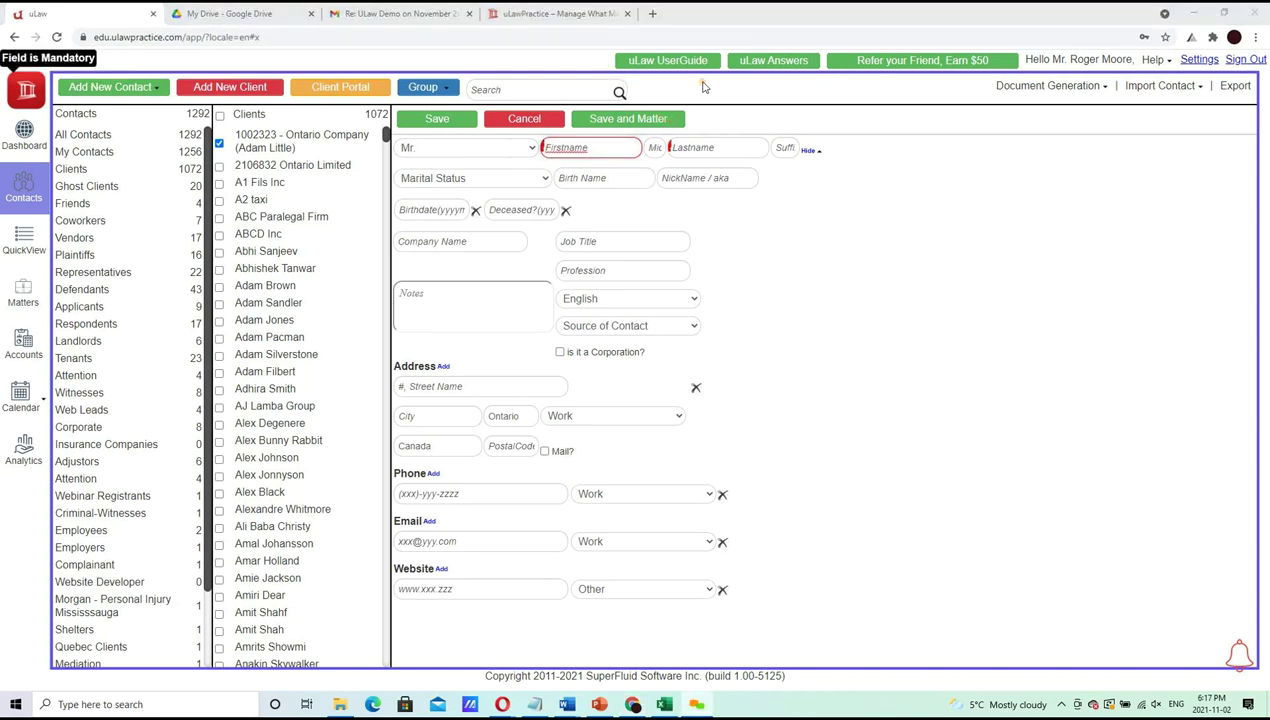
left_click(630, 147)
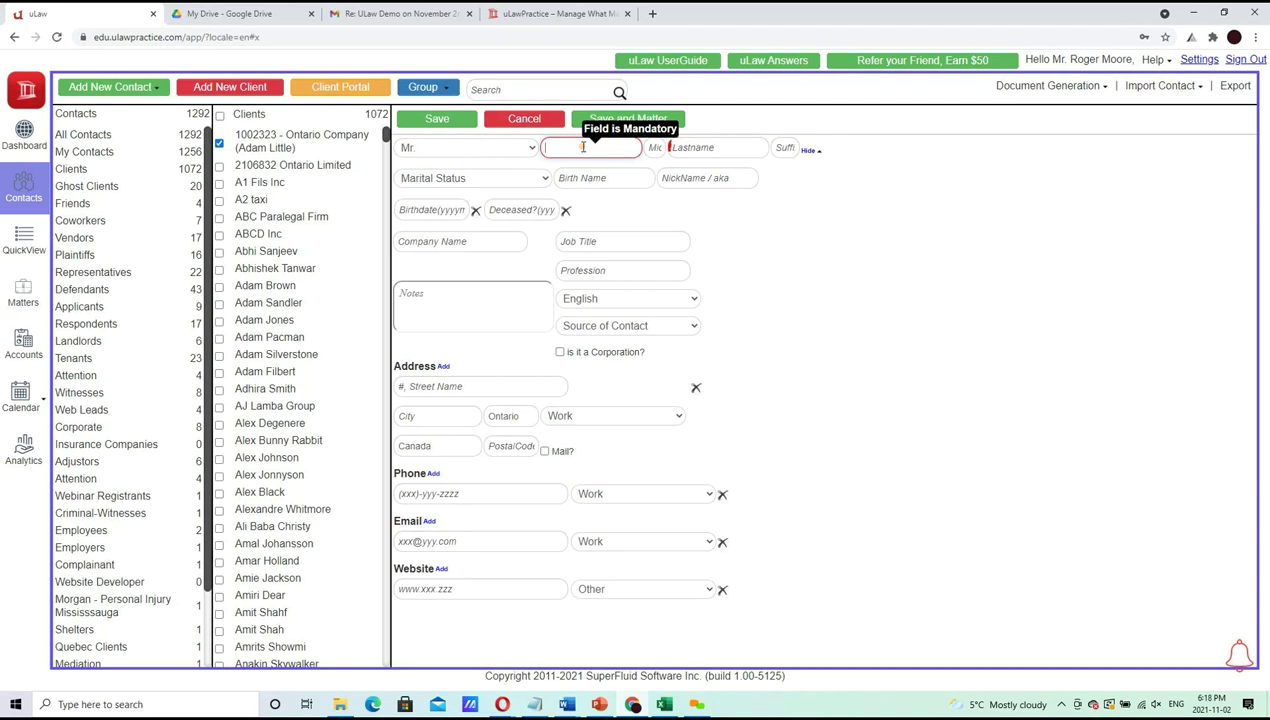
key("Tab")
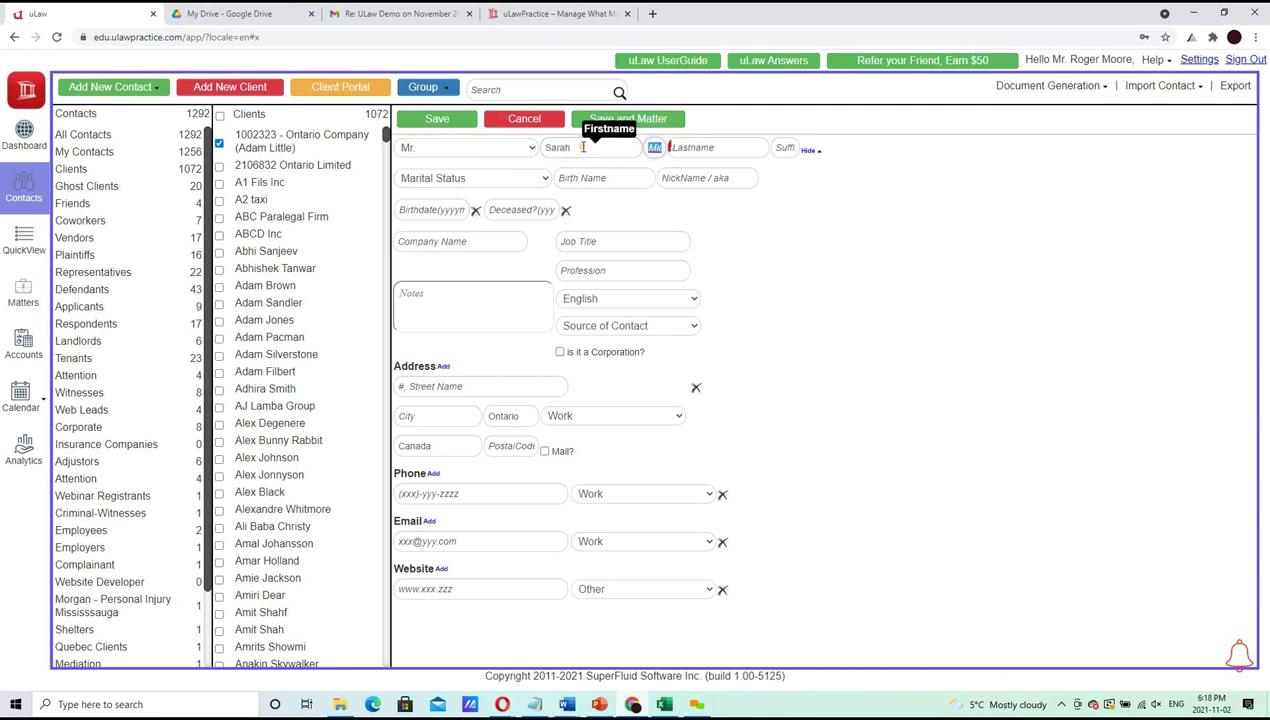
key("Tab")
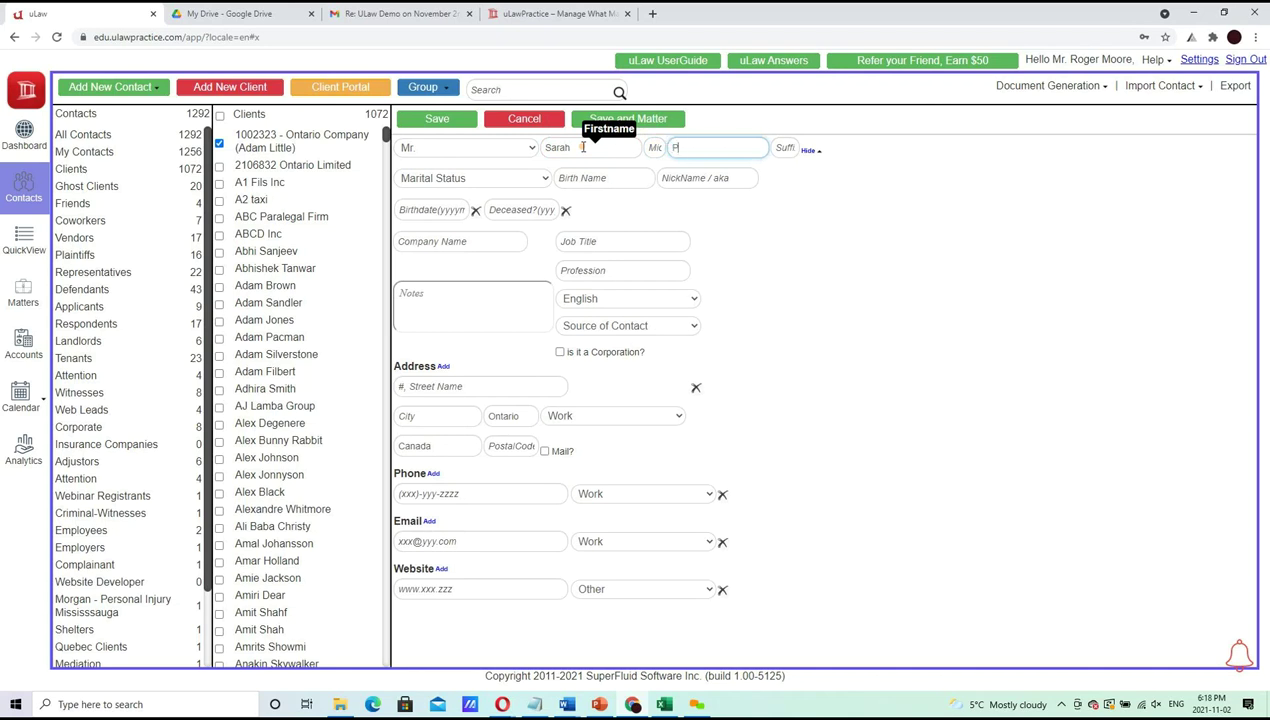
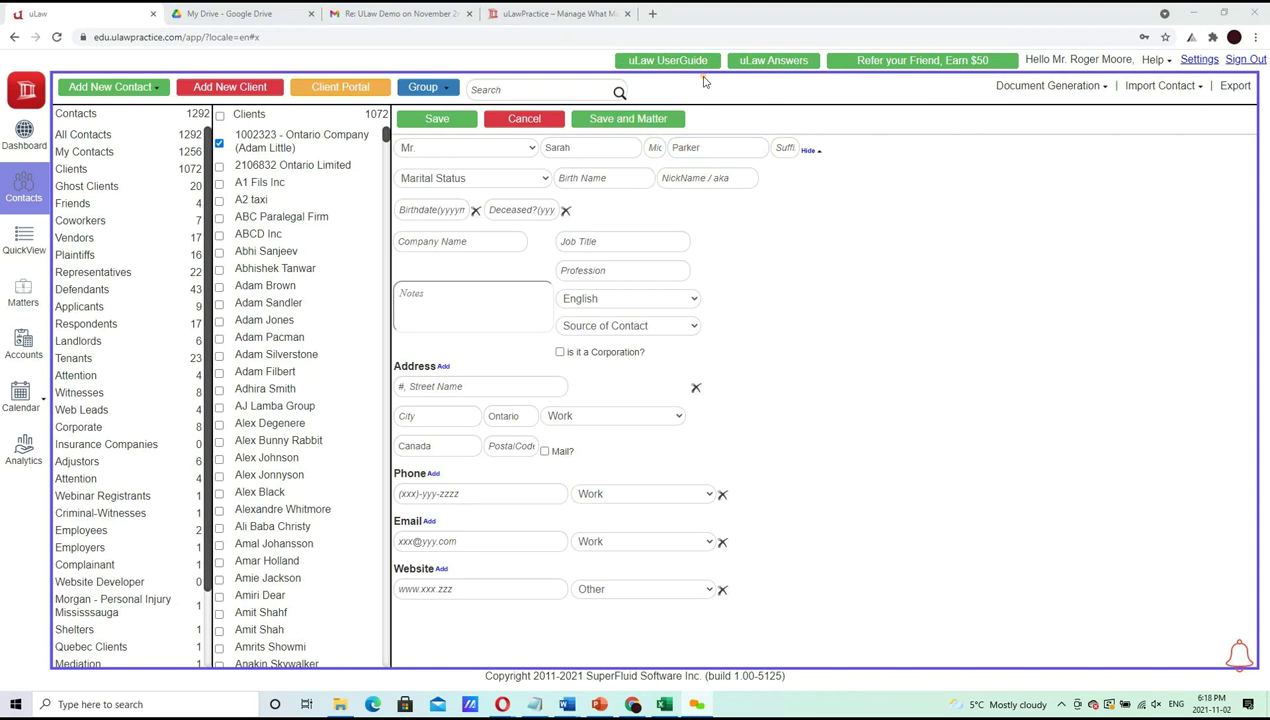
Enter the client's last name, correcting its spelling
double_click(714, 147)
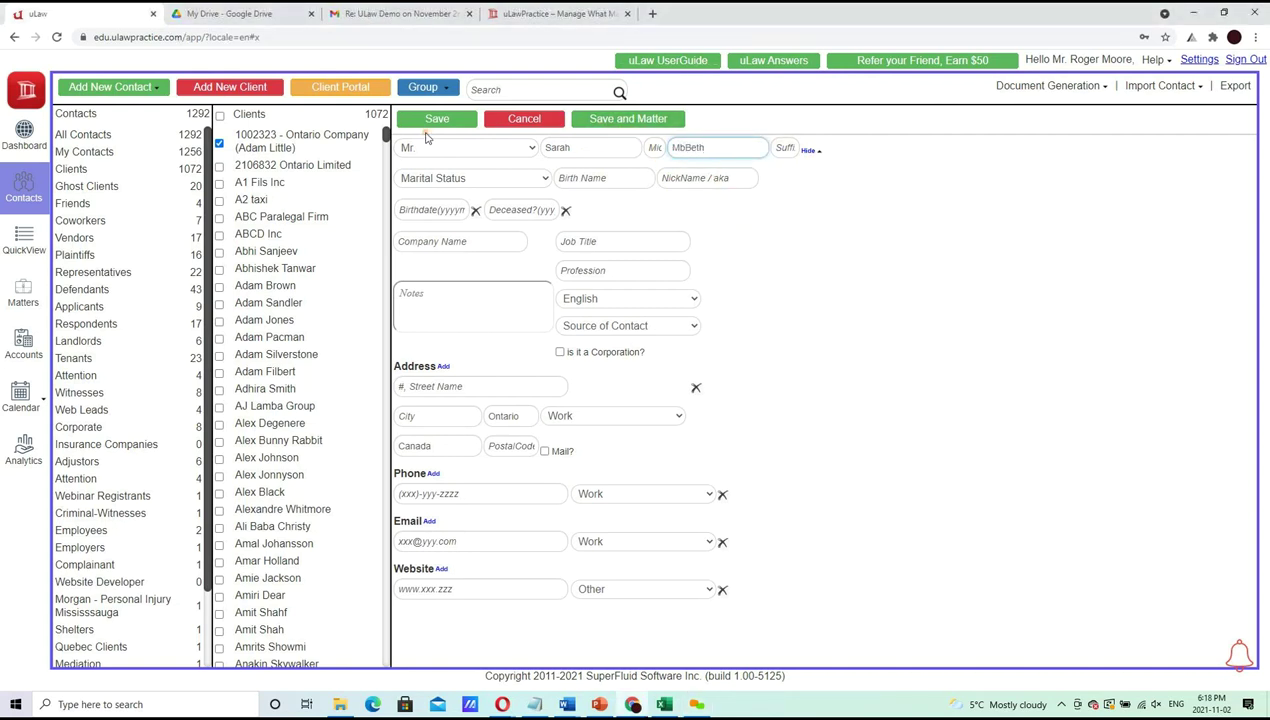
key("Left")
key("Left")
key("Left")
key("Left")
key("BackSpace")
key("Tab")
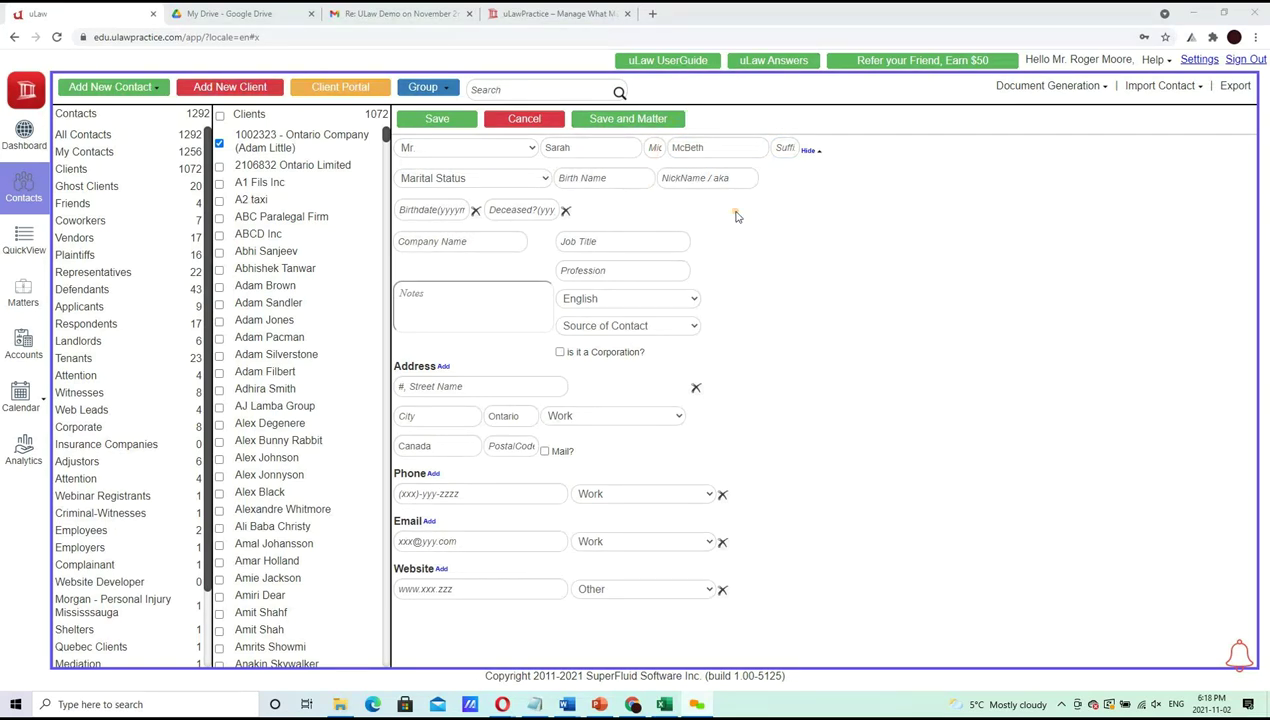
left_click(717, 179)
Enter the client's initials as nickname and set Source of Contact to Family
type("SM")
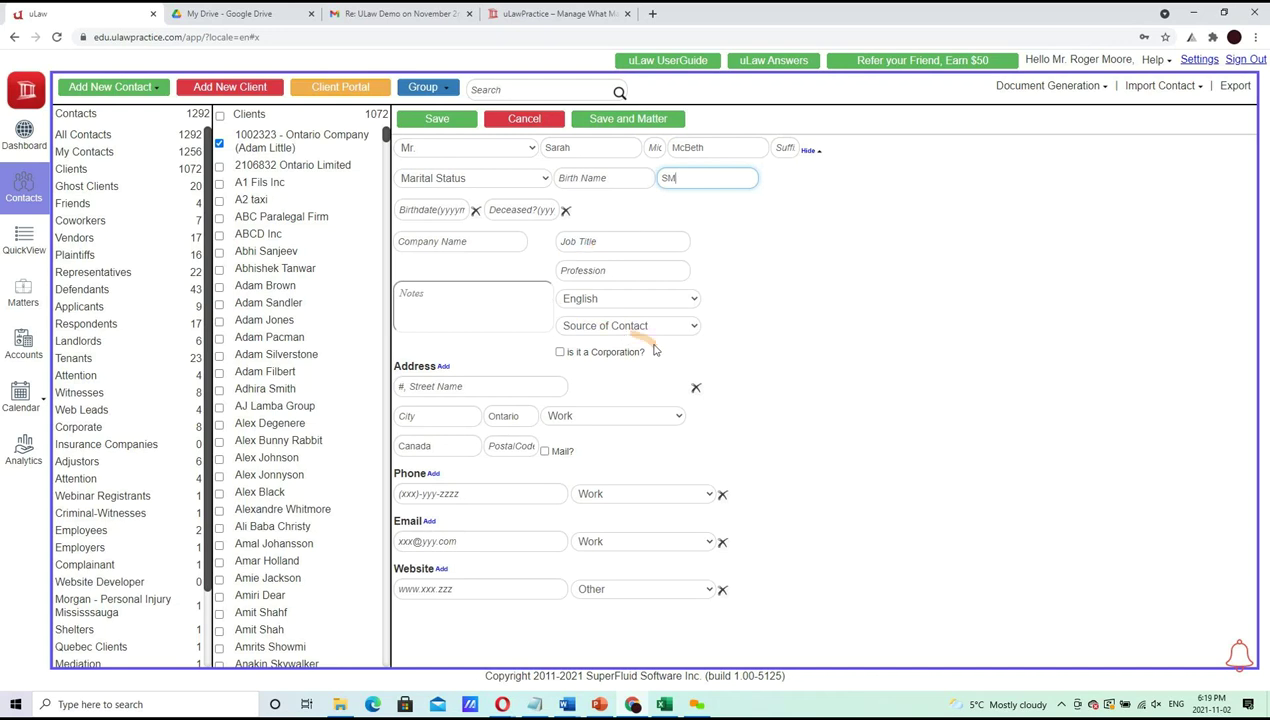
left_click(629, 328)
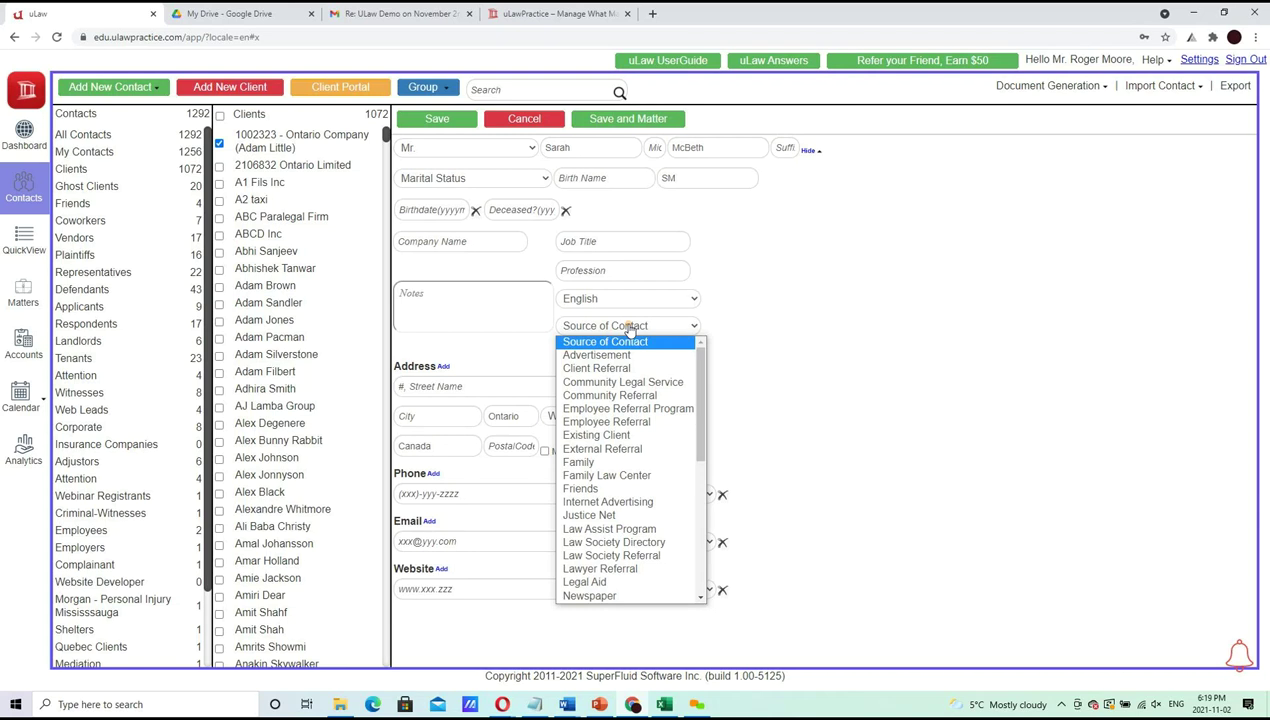
left_click_drag(699, 444, 687, 644)
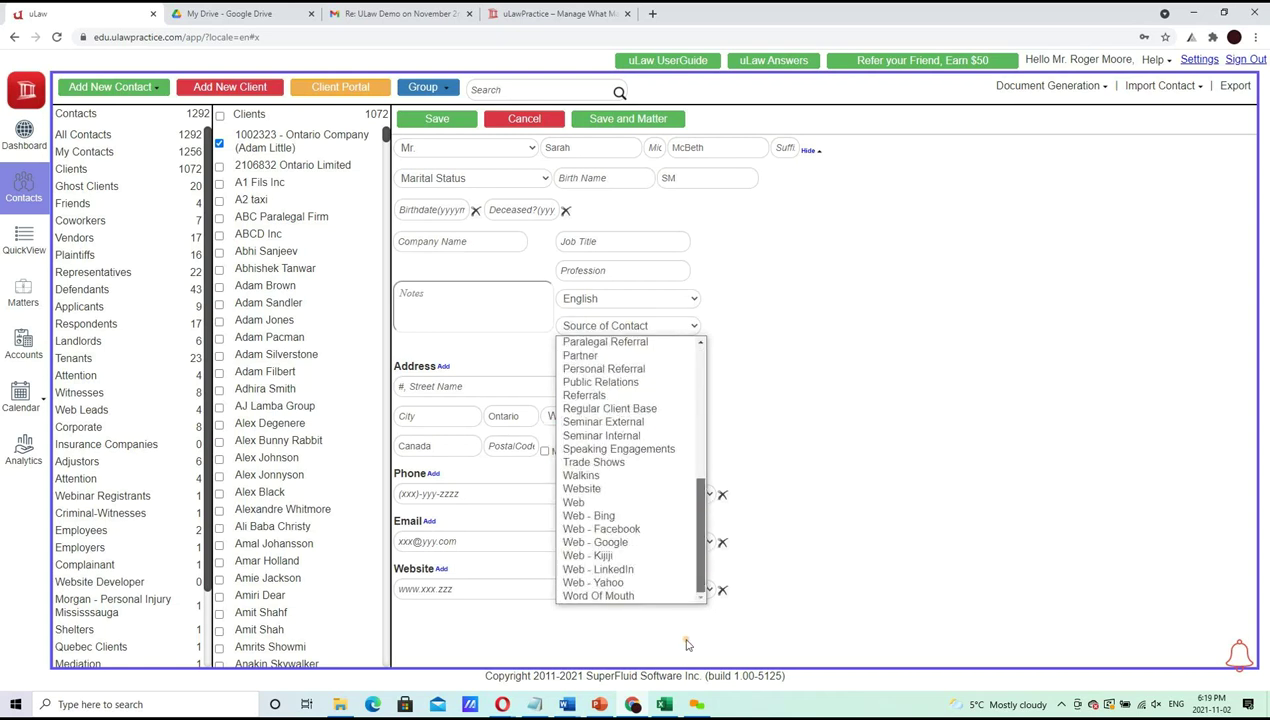
key("f")
key("Return")
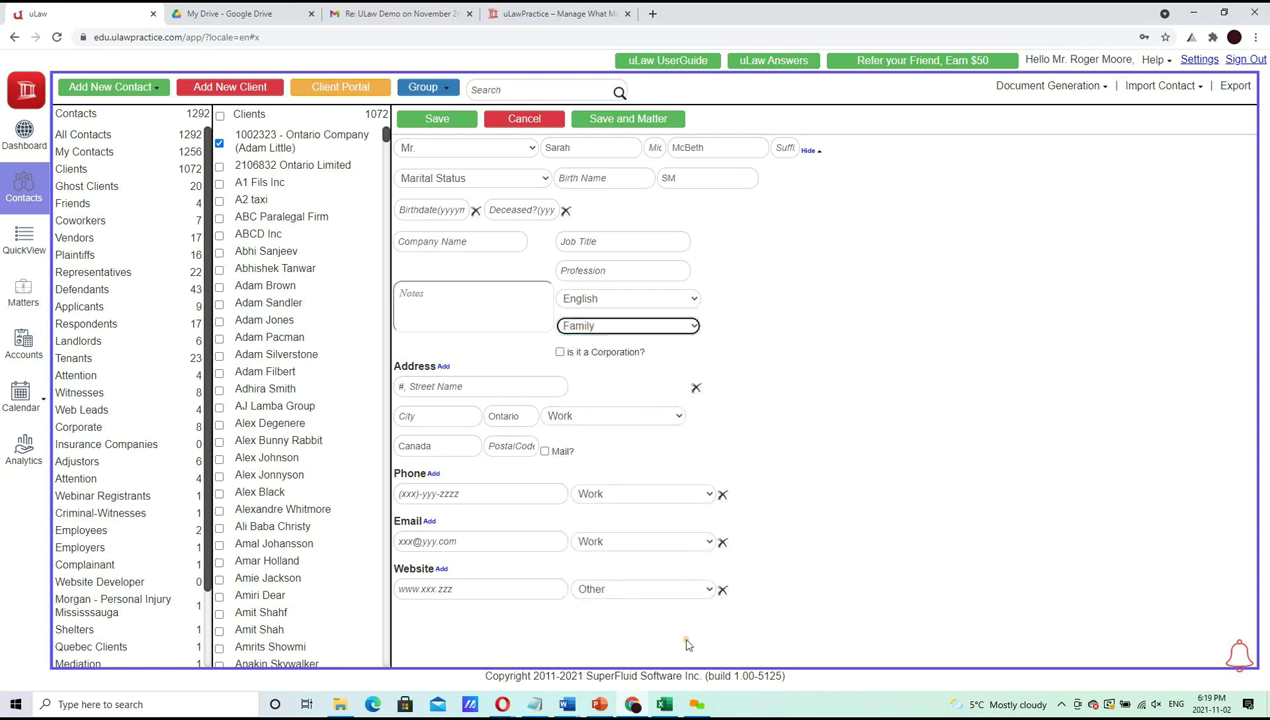
Add a note saying the client was referred by an aunt
left_click(468, 325)
type("Referred by A")
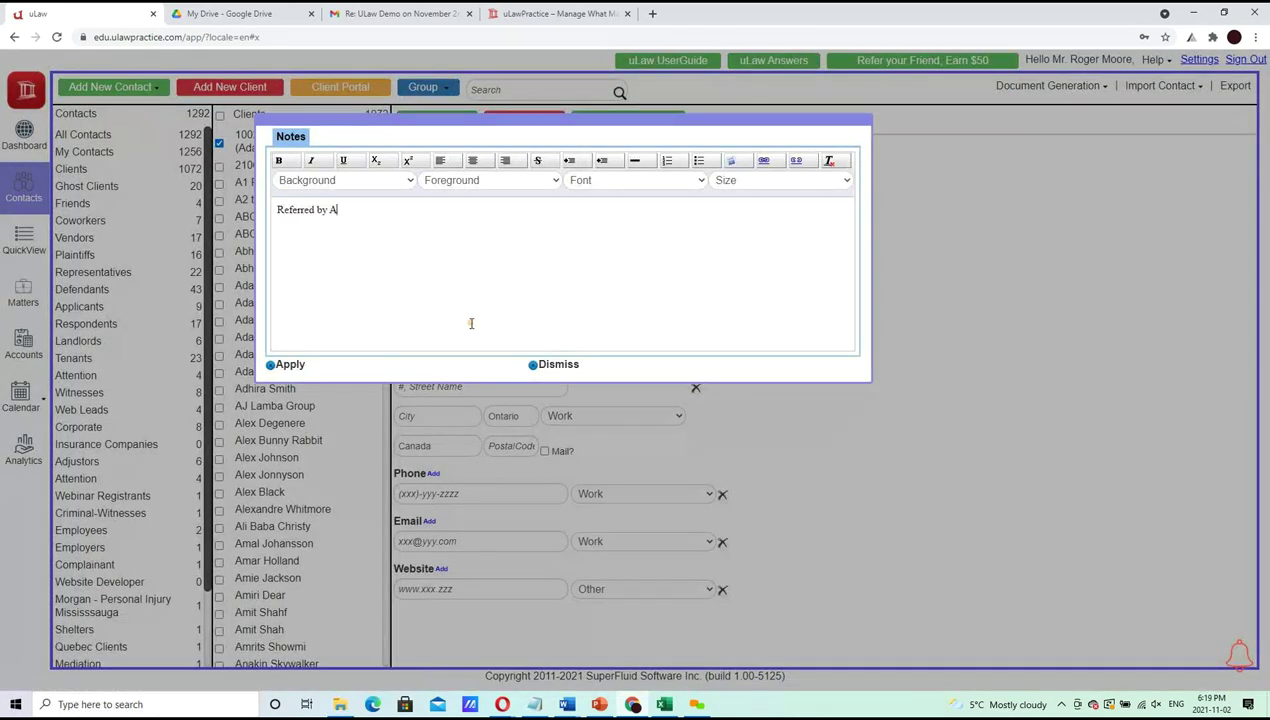
type("unt Lisa")
left_click(283, 365)
left_click(510, 387)
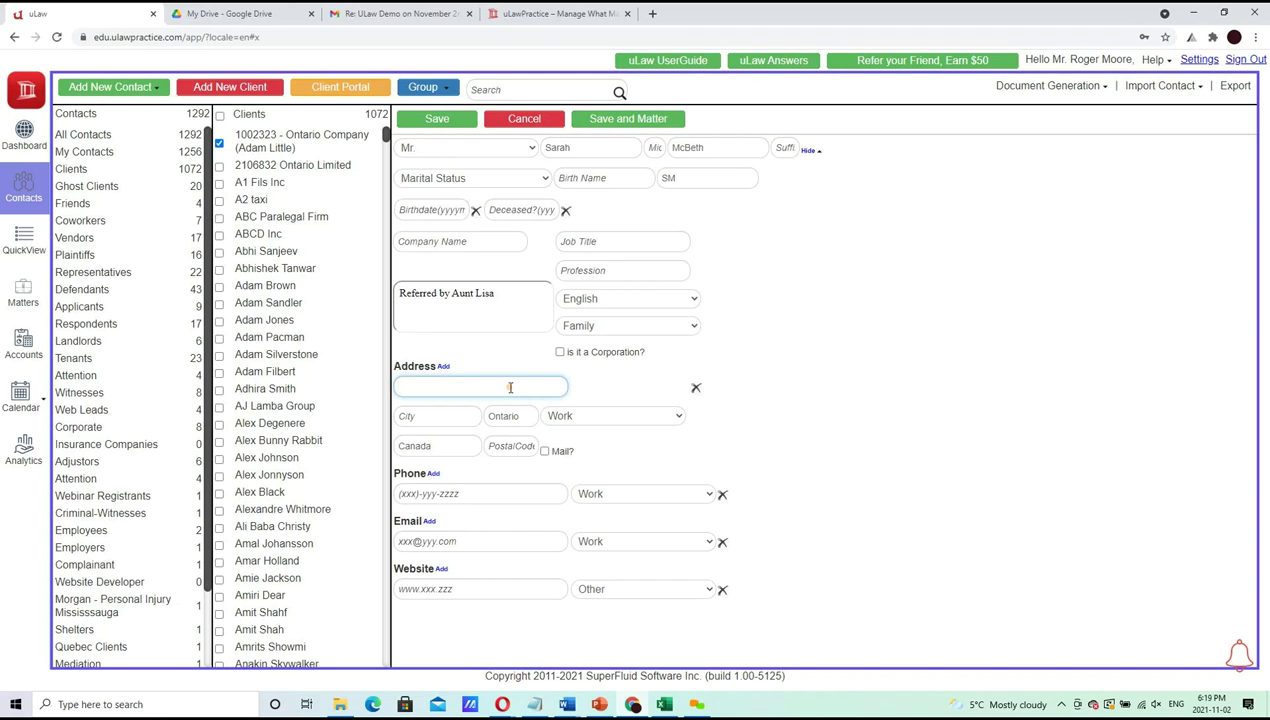
Enter the first address's street and city, keeping the Ontario and Canada defaults
key("Tab")
type("Ottawa")
key("Tab")
key("Tab")
key("Tab")
key("Tab")
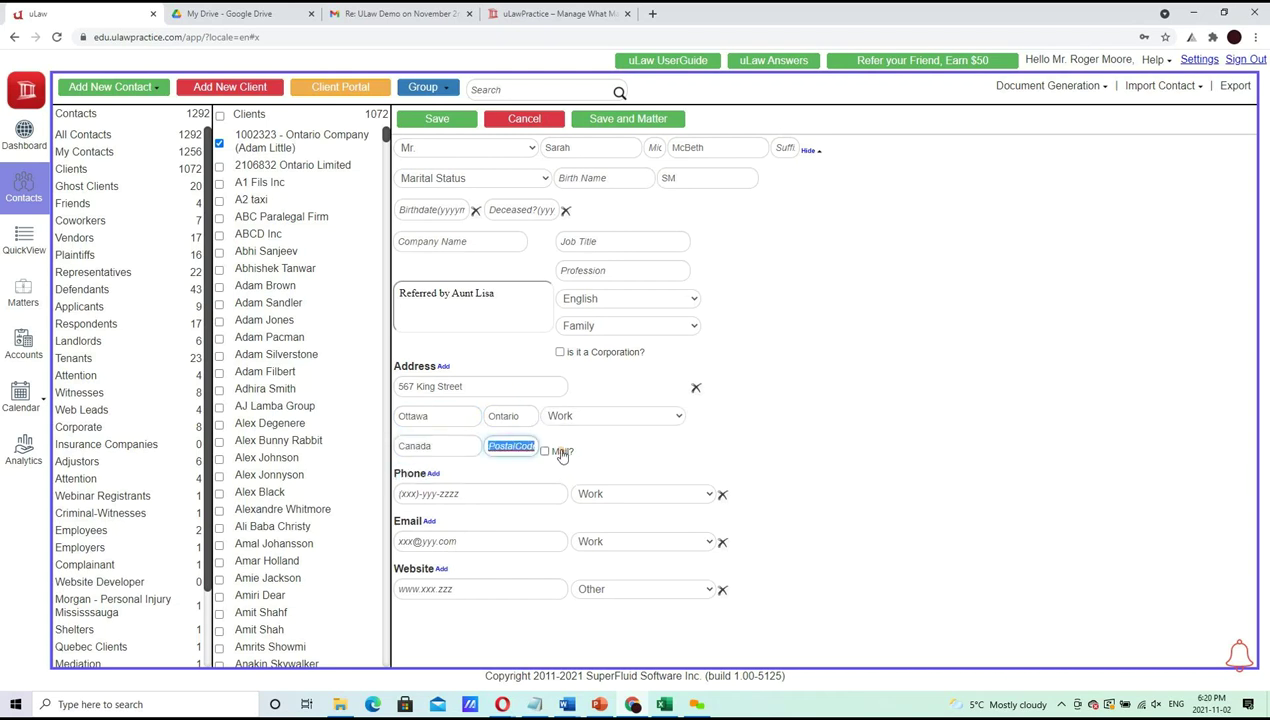
Add a second address with its street, city and postal code
left_click(444, 368)
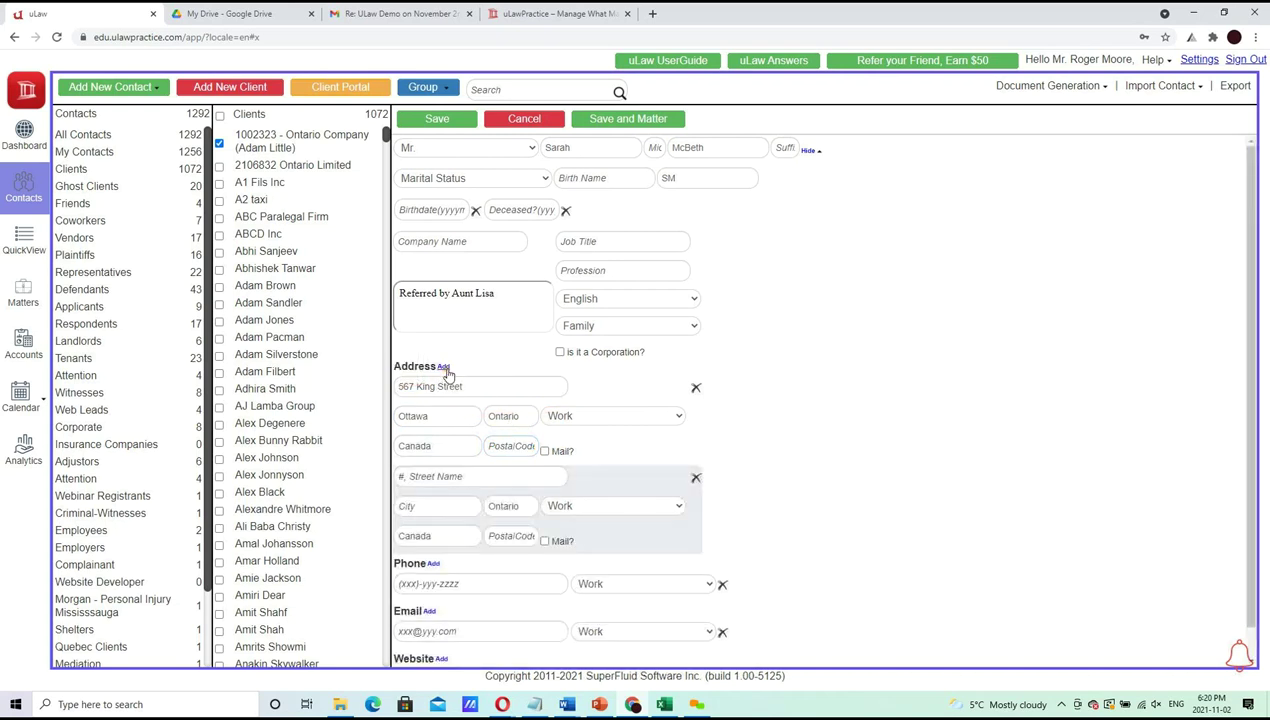
left_click(461, 476)
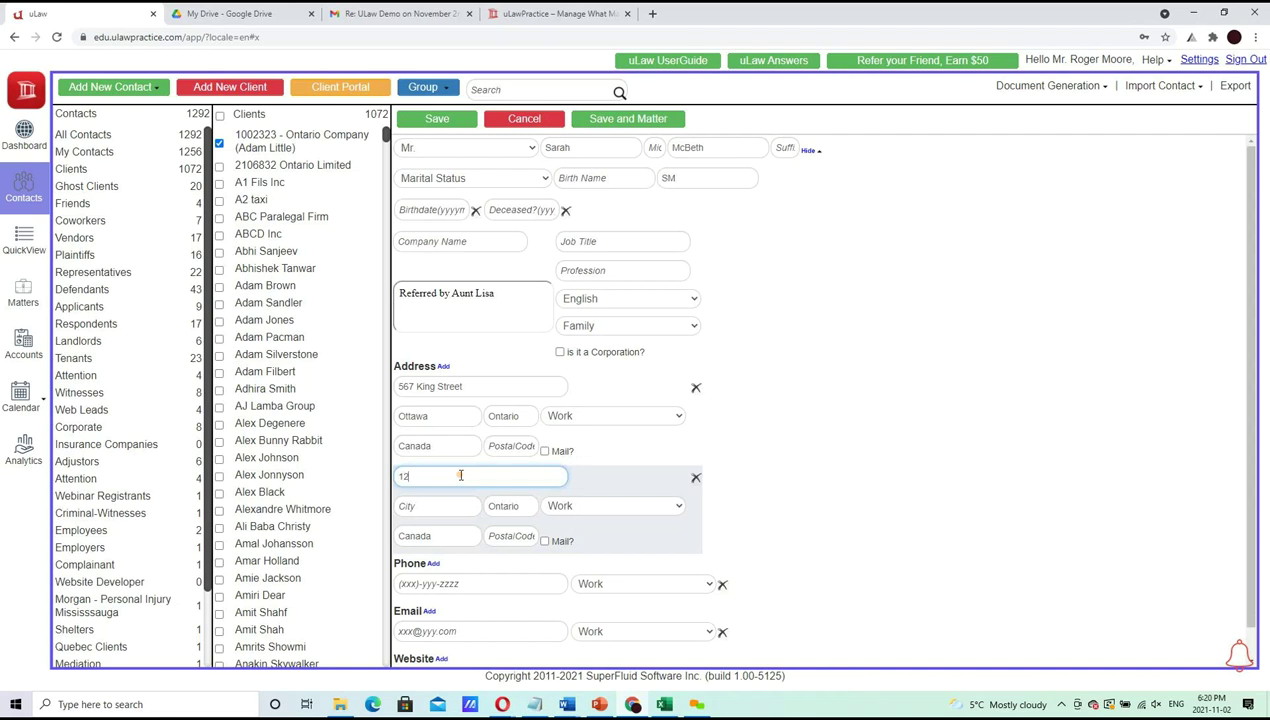
key("Tab")
key("Tab")
key("Tab")
key("Tab")
key("Tab")
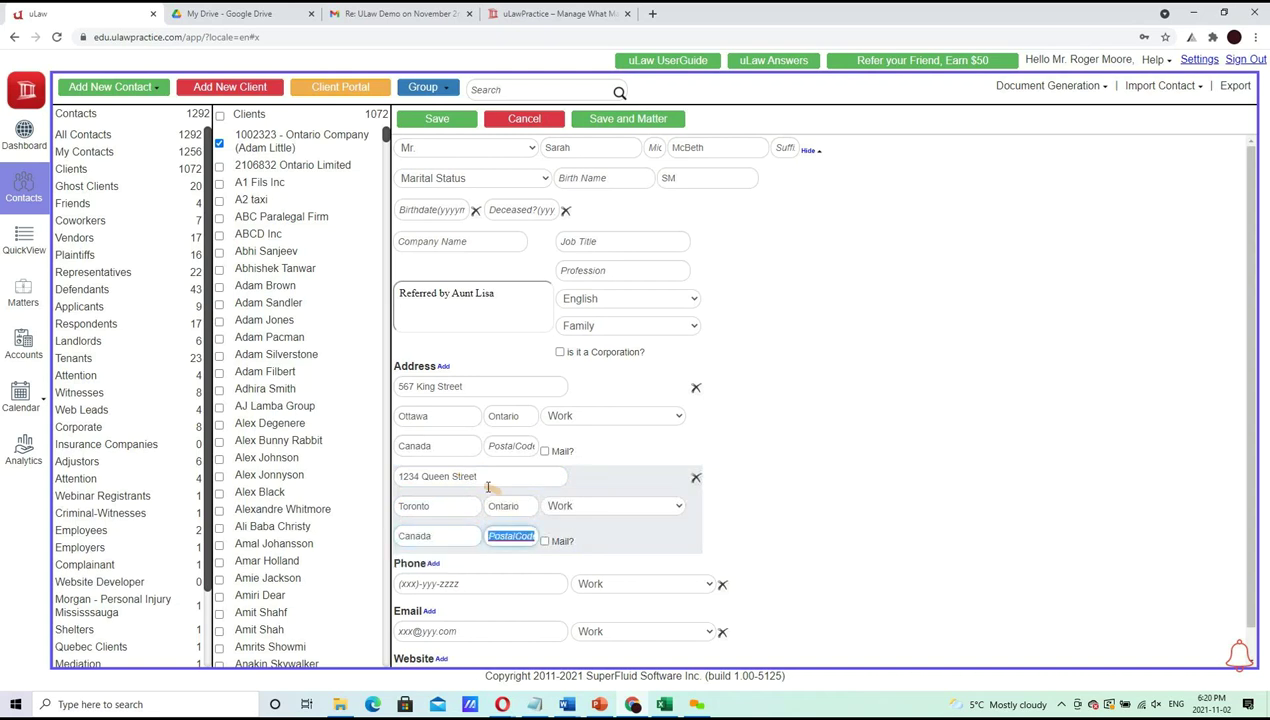
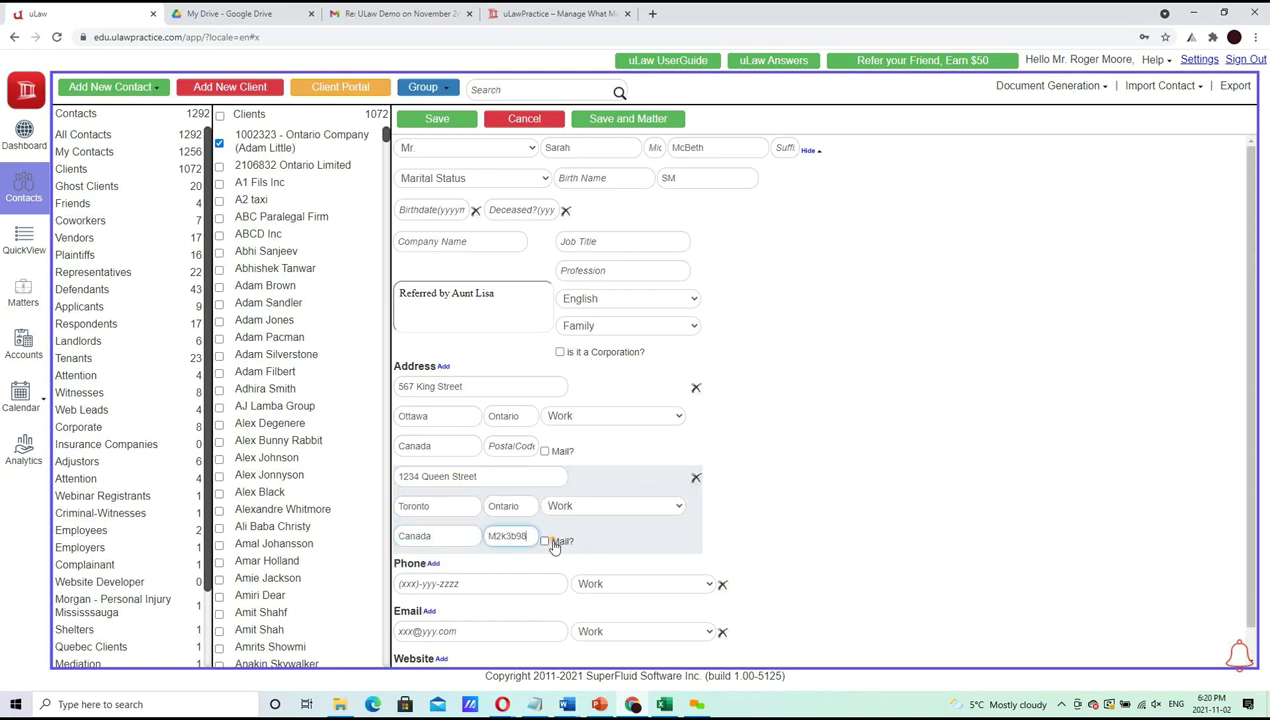
Correct the second postal code and mark the second address as the mailing address
left_click(545, 540)
left_click(518, 536)
key("BackSpace")
left_click(557, 453)
left_click(563, 541)
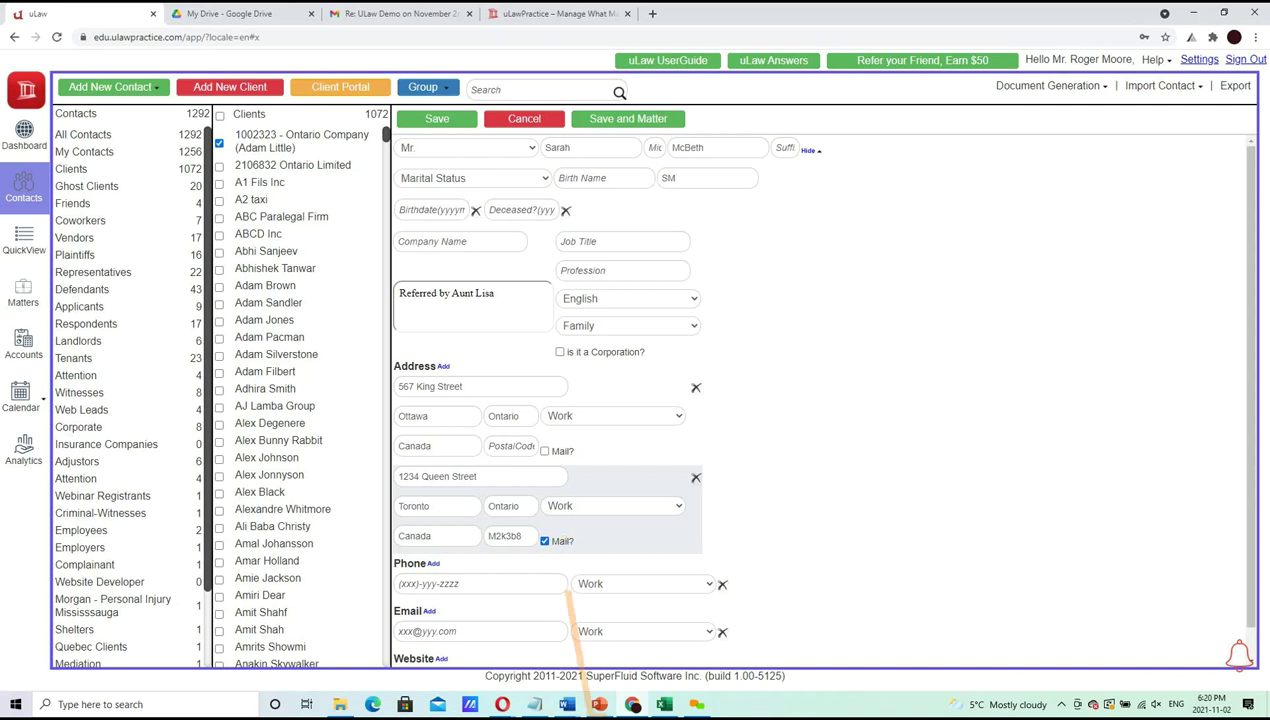
left_click(598, 704)
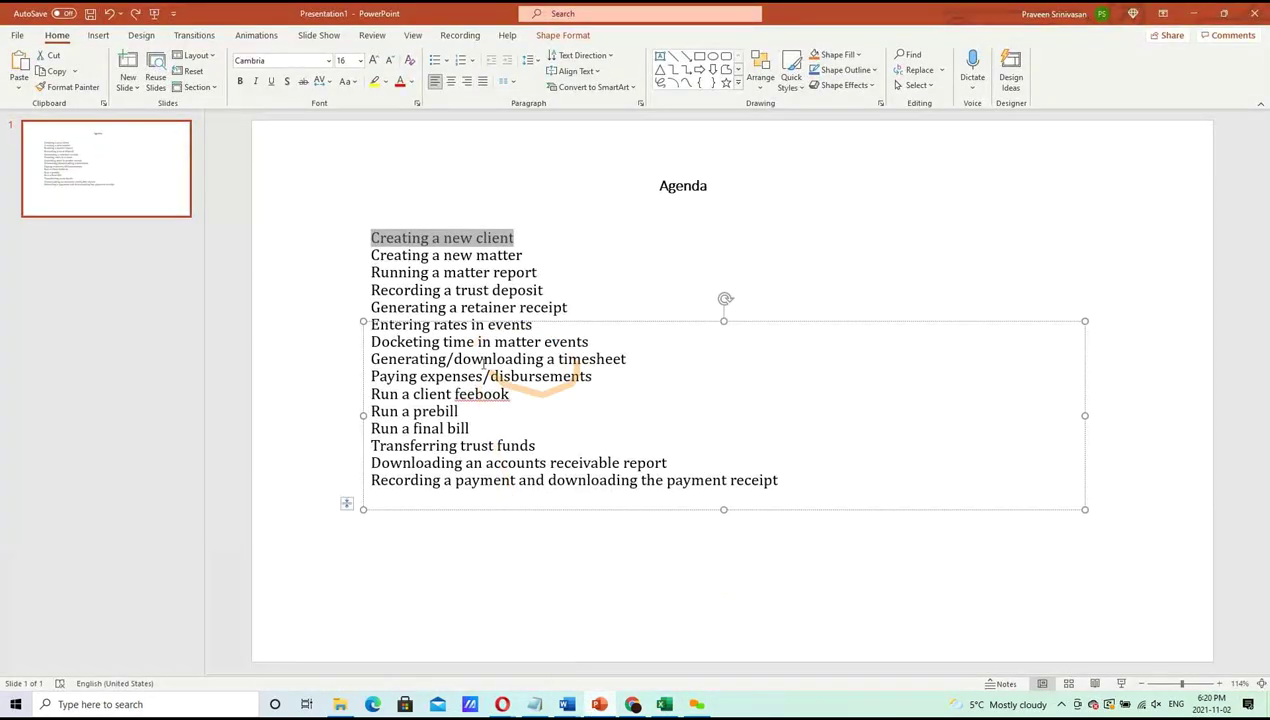
left_click(1194, 14)
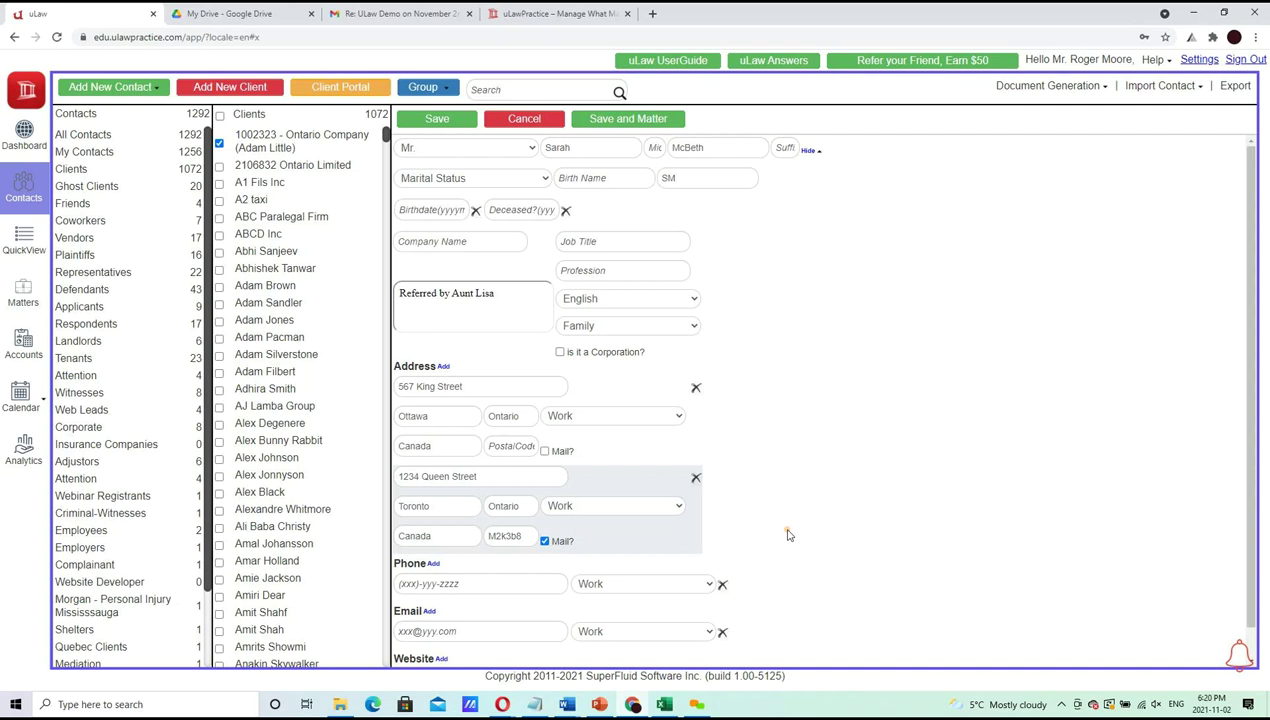
Save the new client contact and go back to the Dashboard
left_click(437, 119)
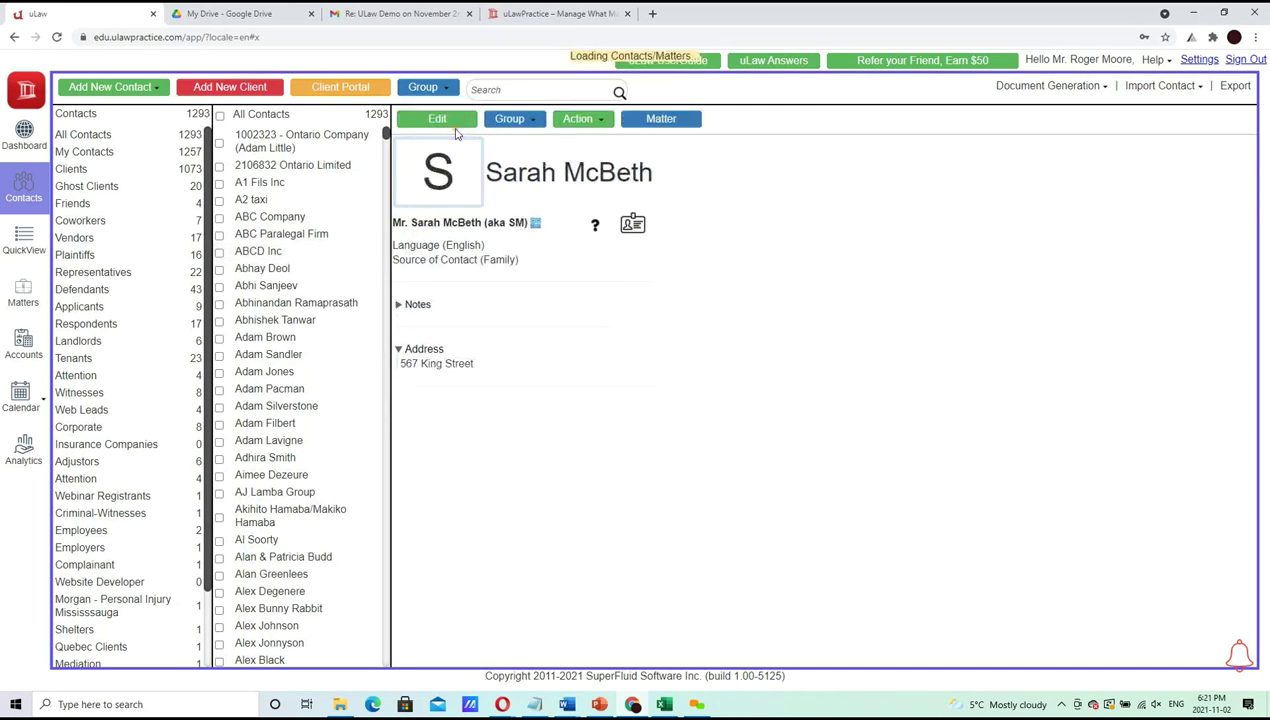
left_click(24, 135)
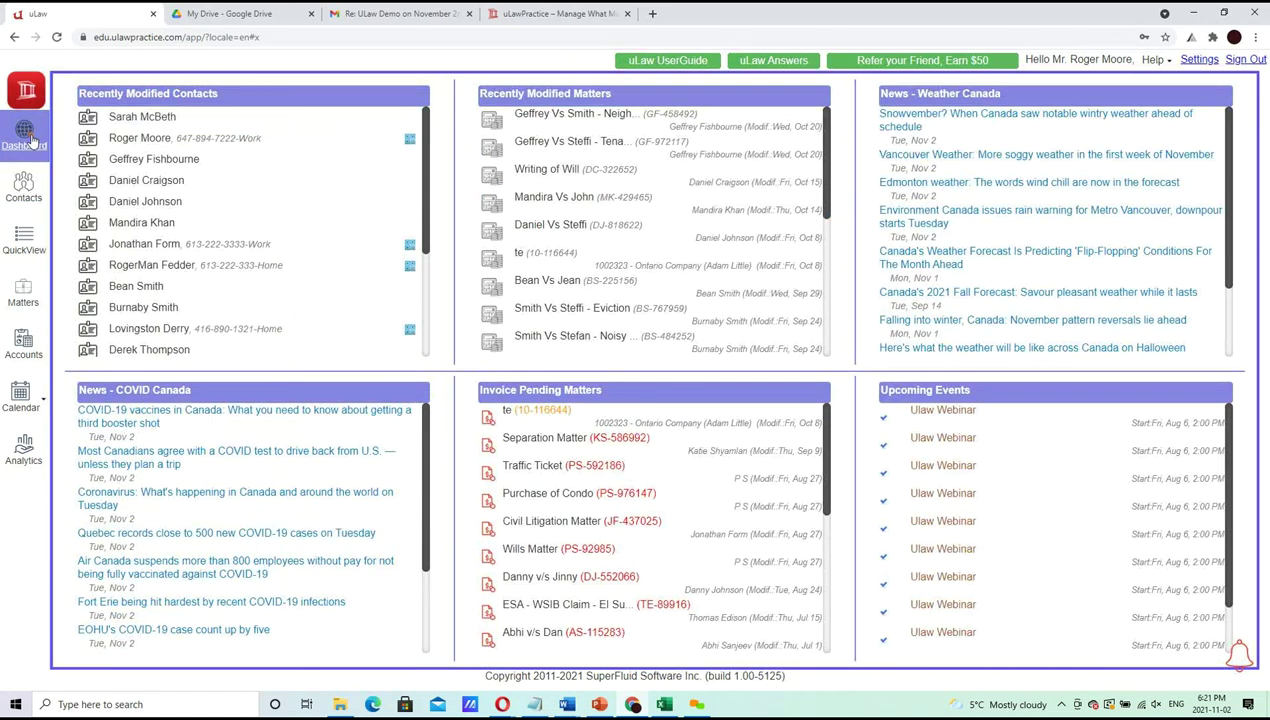
Return to Contacts and run two name searches in the Search box, fixing a typo
left_click(28, 190)
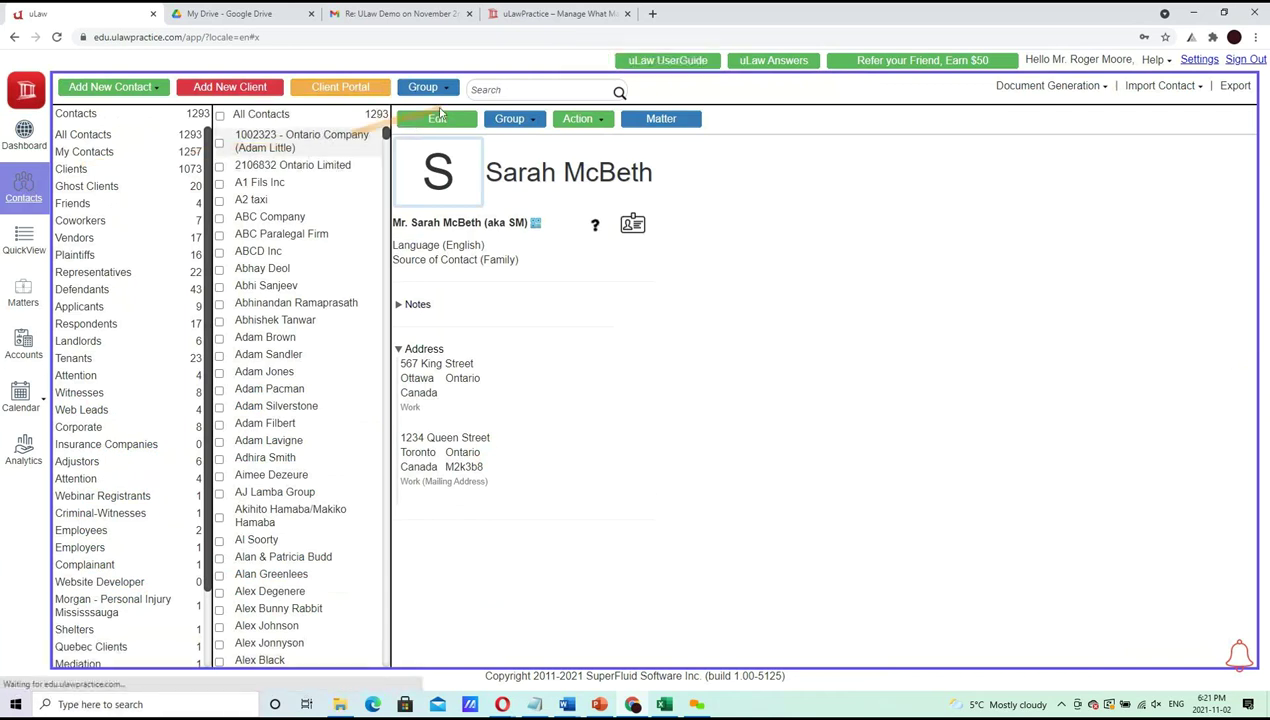
left_click(484, 92)
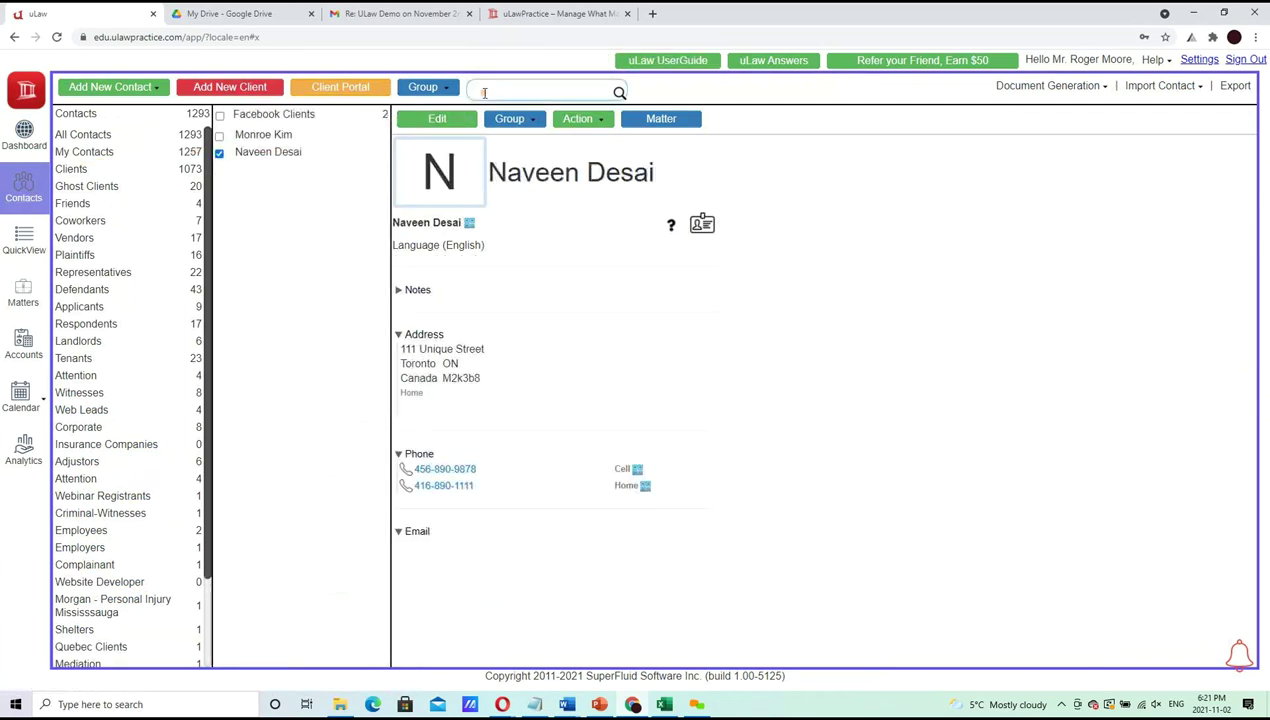
type("Mcbeth")
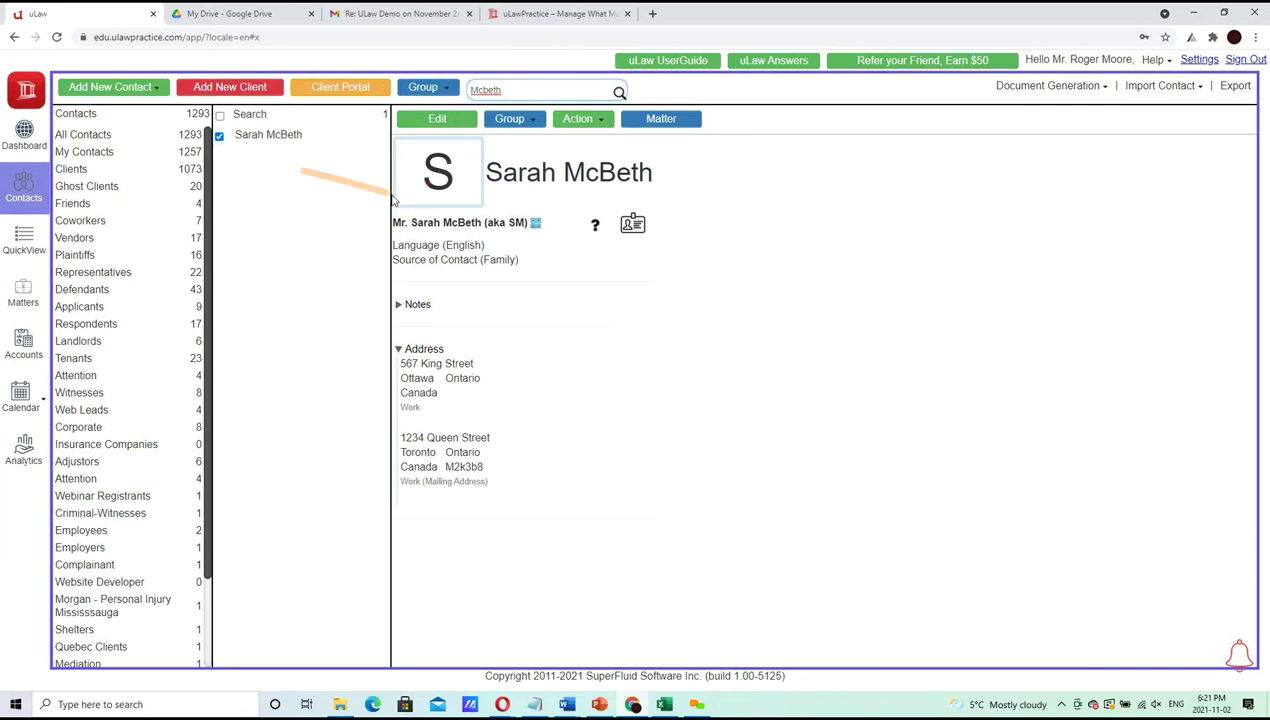
left_click_drag(533, 91, 289, 96)
key("BackSpace")
type("Jhn")
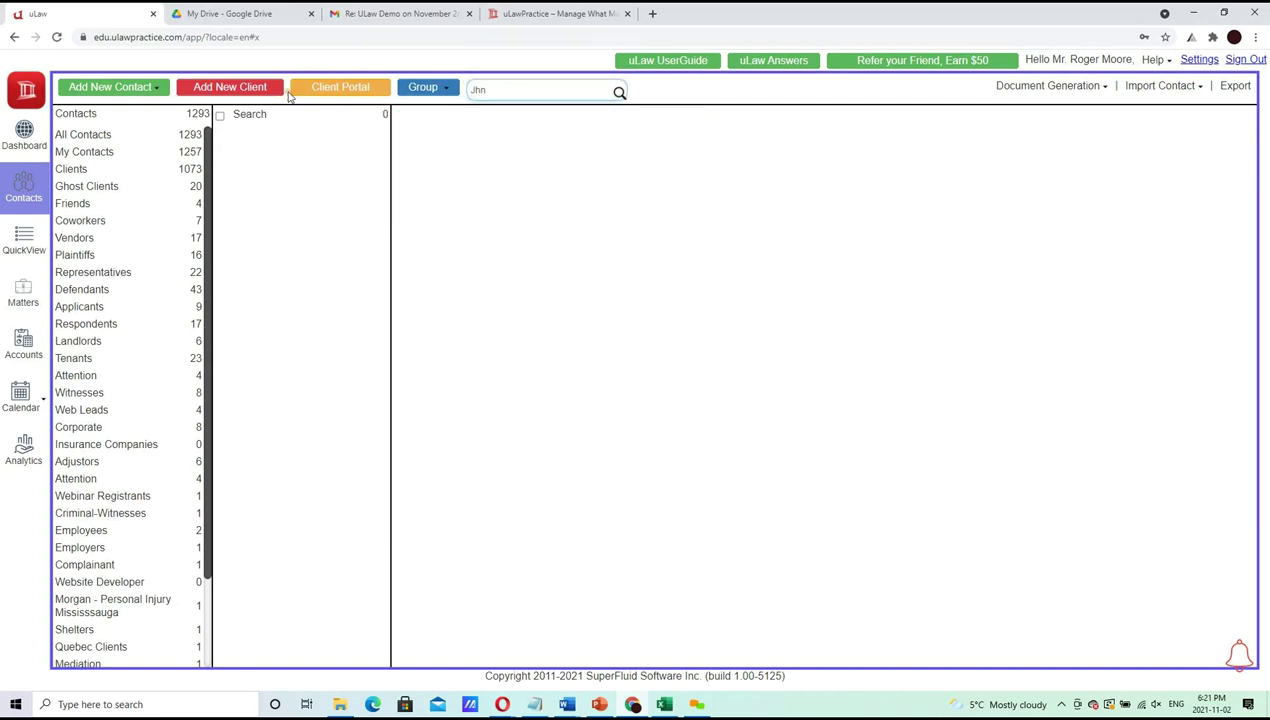
key("BackSpace")
key("BackSpace")
type("o")
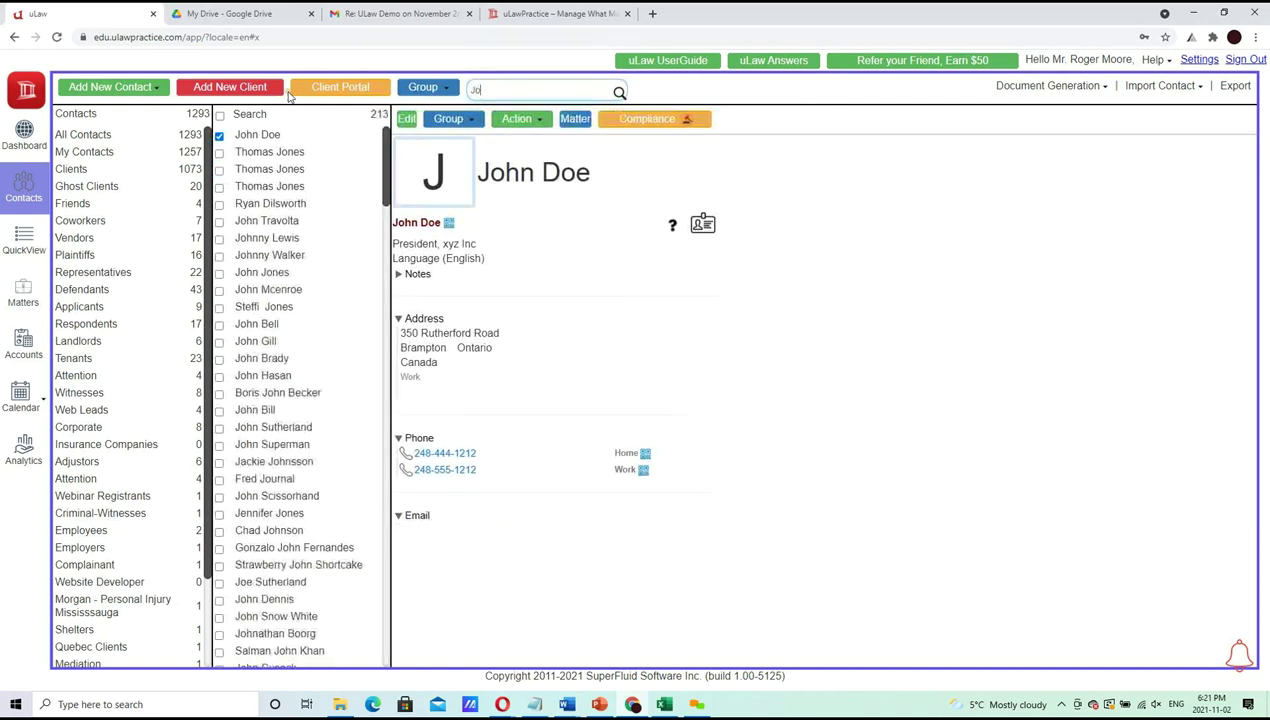
type("hn")
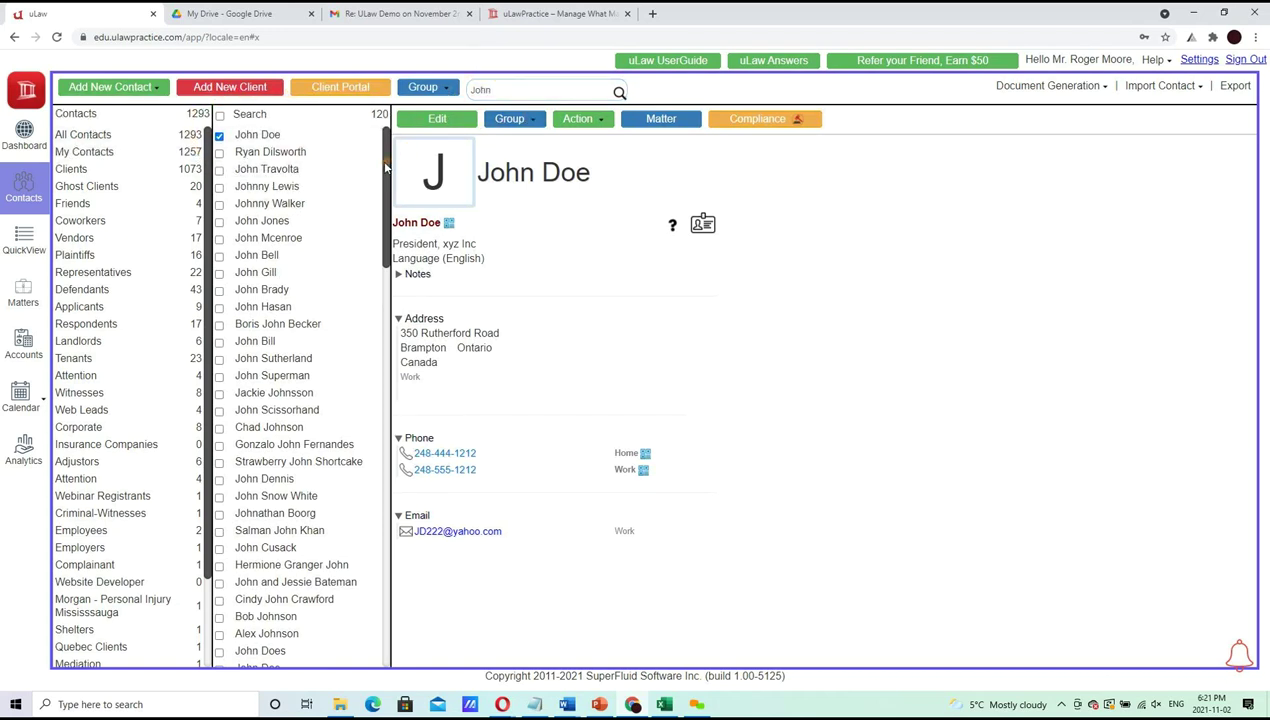
Search the contacts for a surname, then go back to the Dashboard
left_click_drag(384, 165, 432, 295)
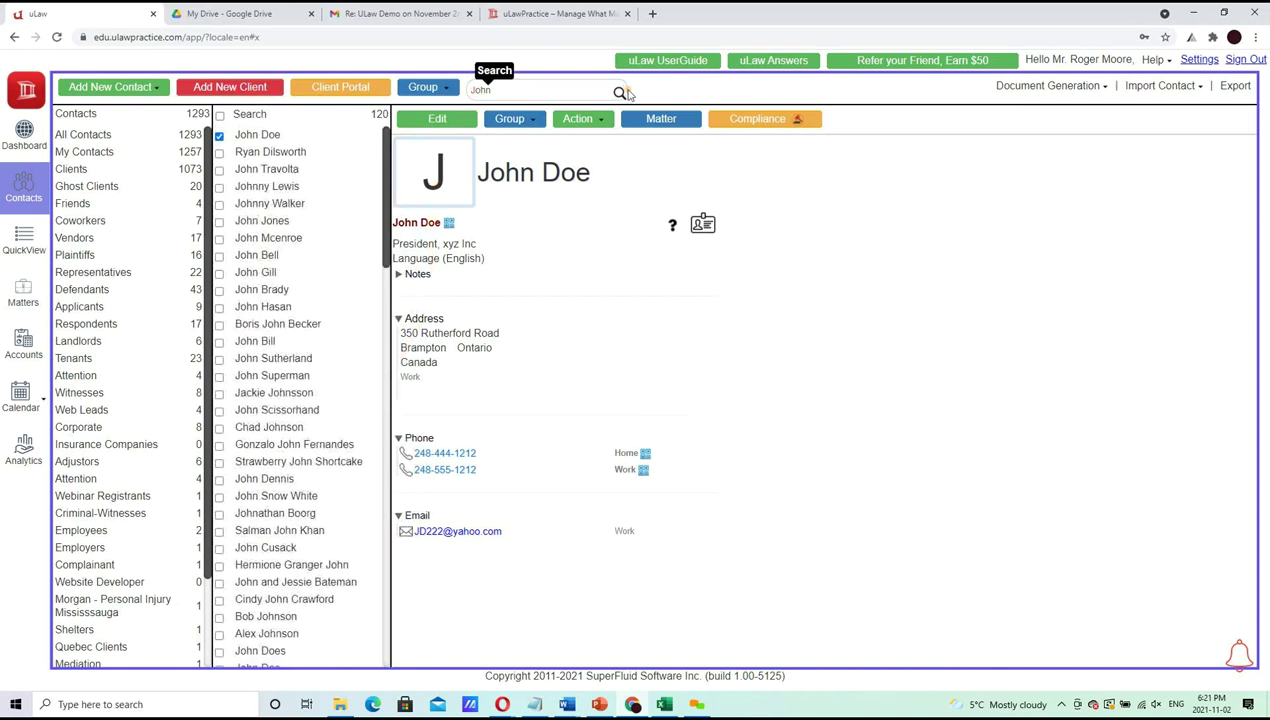
left_click(558, 84)
type("H")
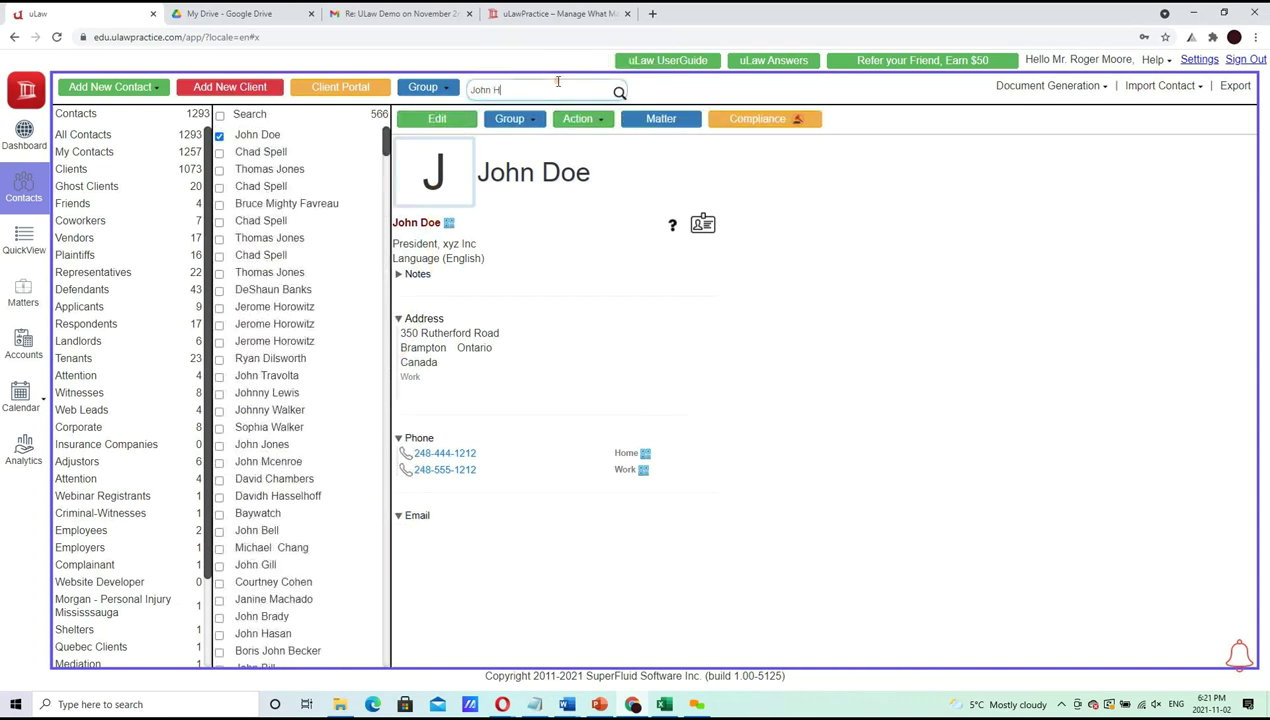
type("opkins")
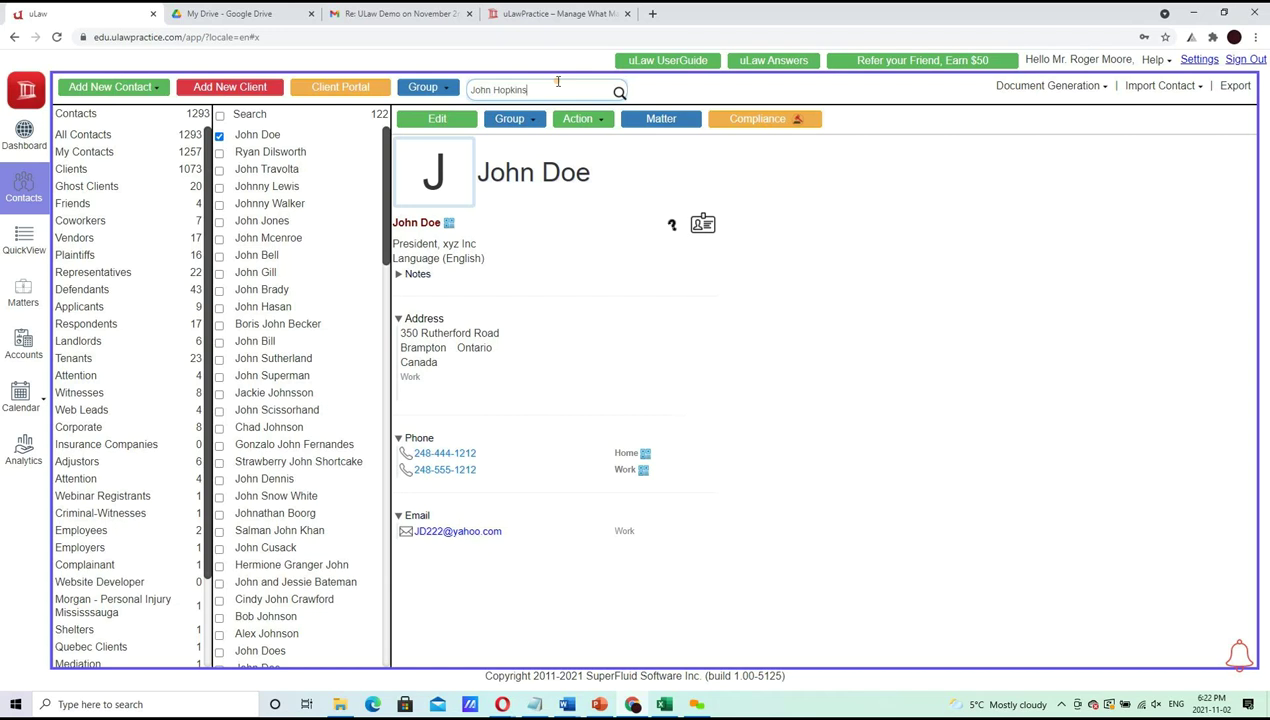
key("BackSpace")
left_click(35, 143)
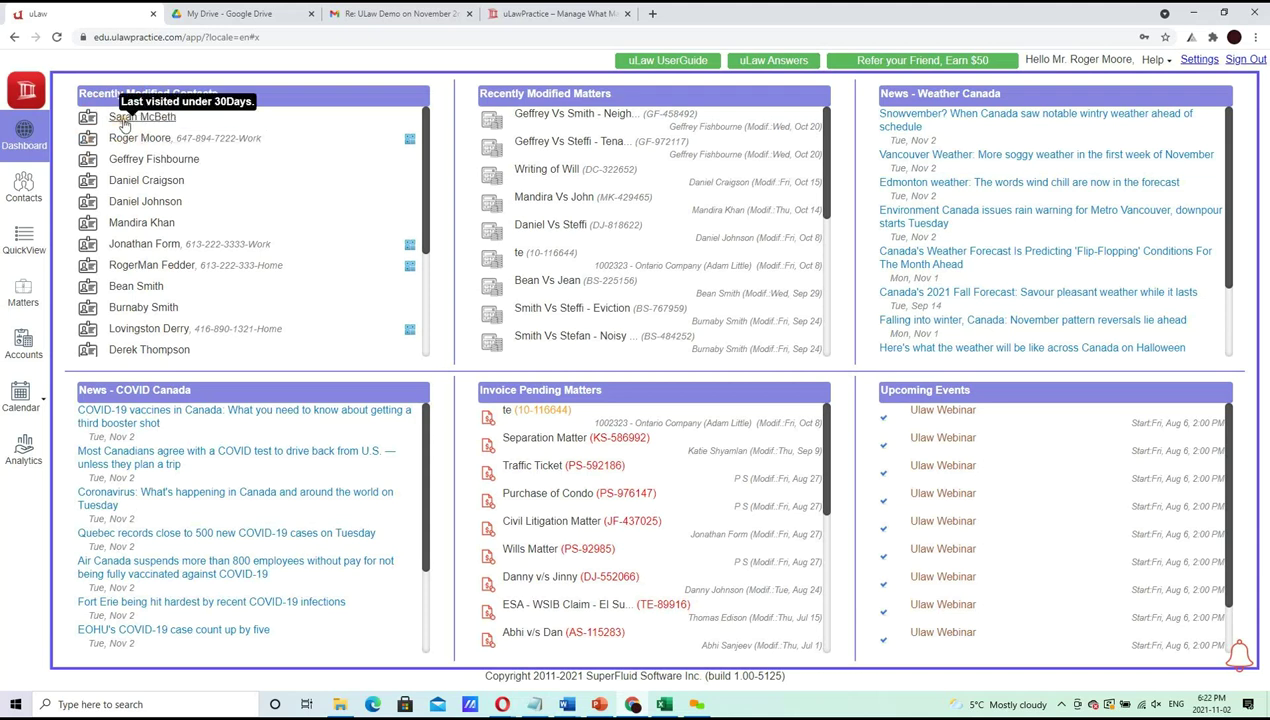
Open the new client from Recently Modified Contacts, view its QR code, and expand the notes
left_click(125, 118)
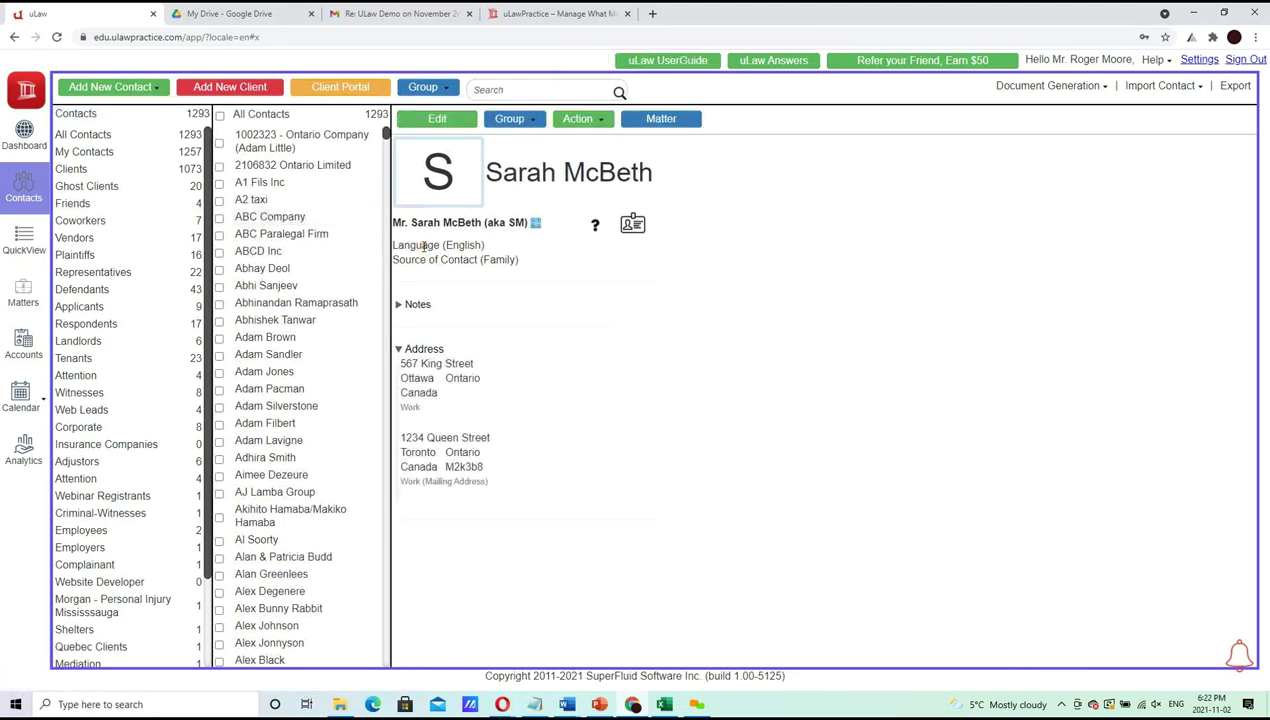
left_click(536, 224)
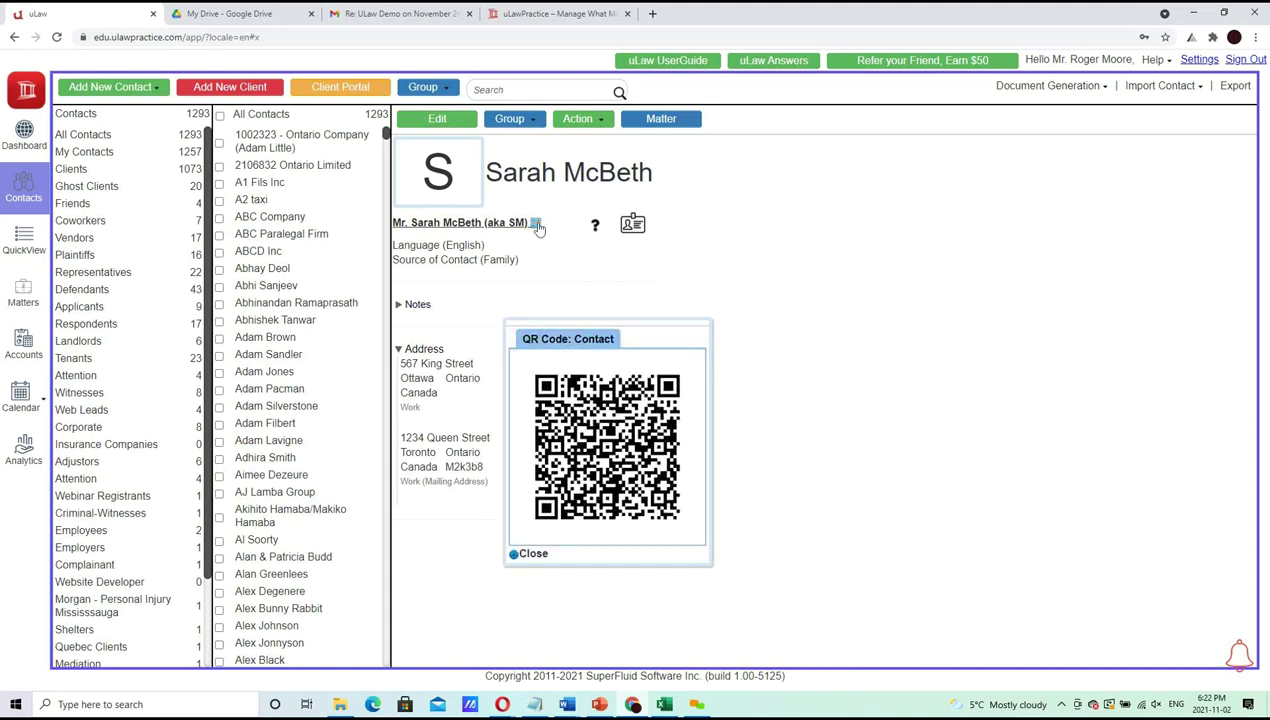
left_click(735, 256)
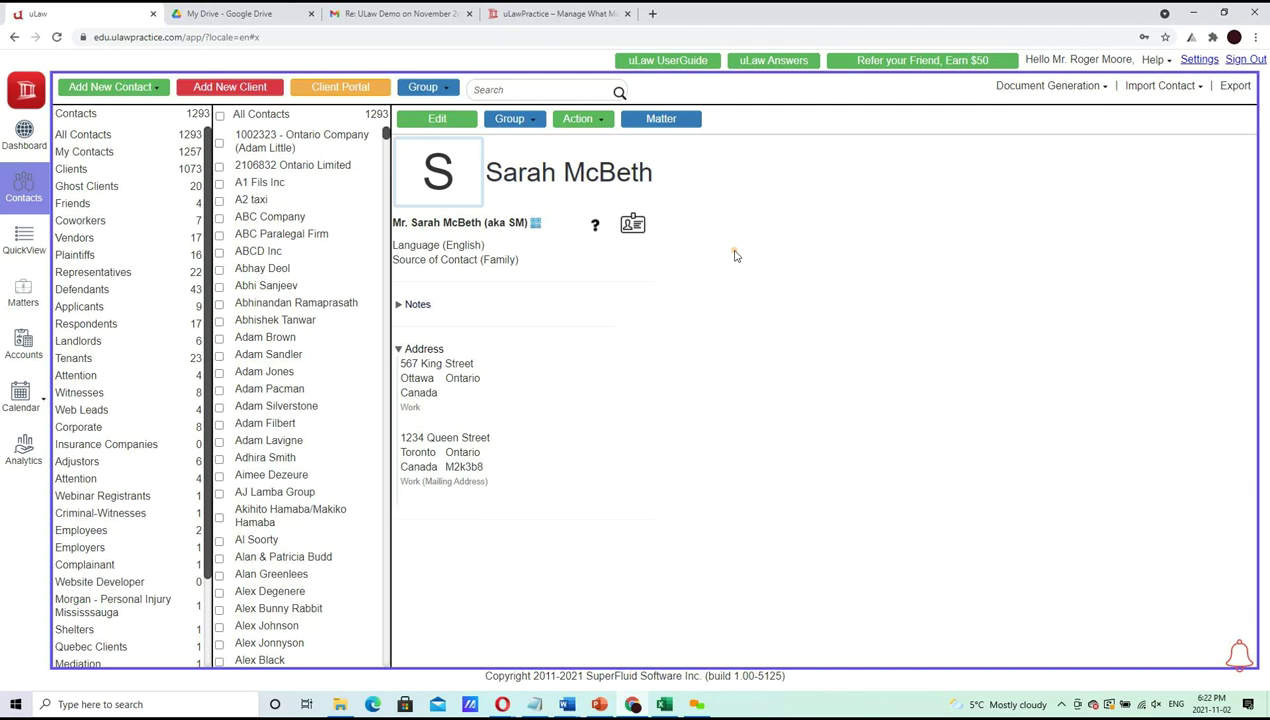
left_click(424, 306)
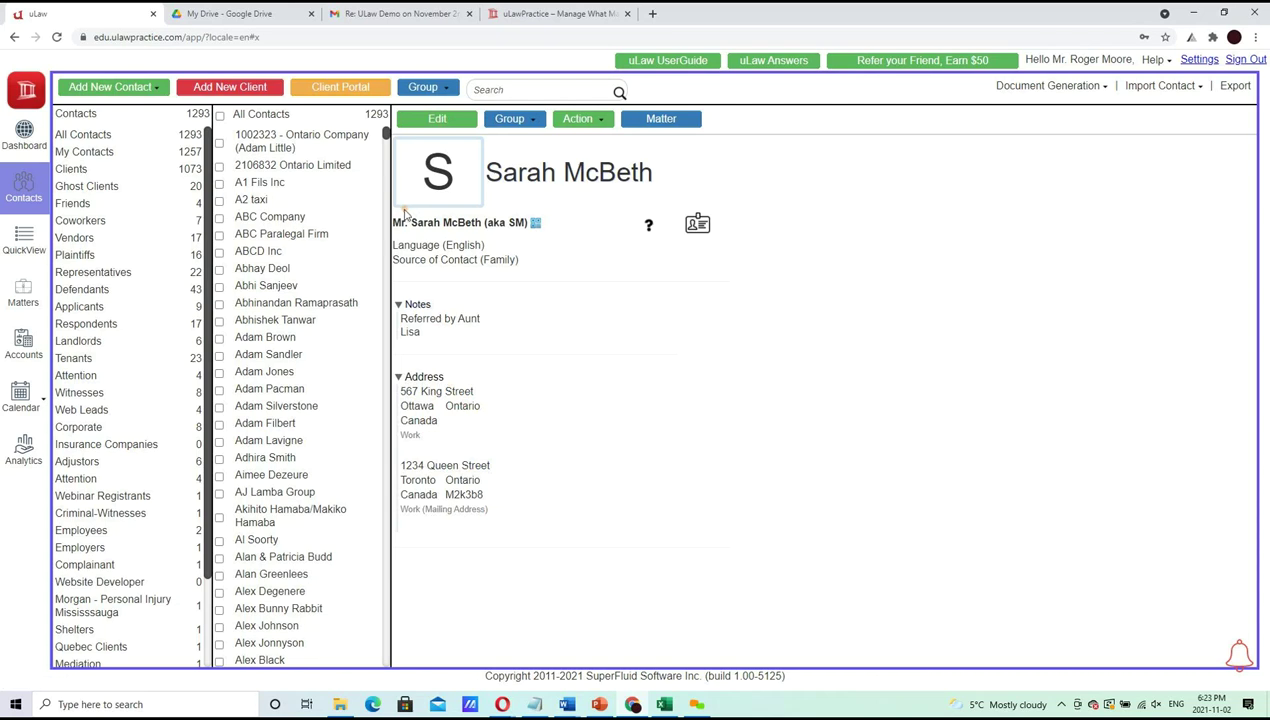
Change the client's title from Mr. to Ms. and save the contact
left_click(446, 119)
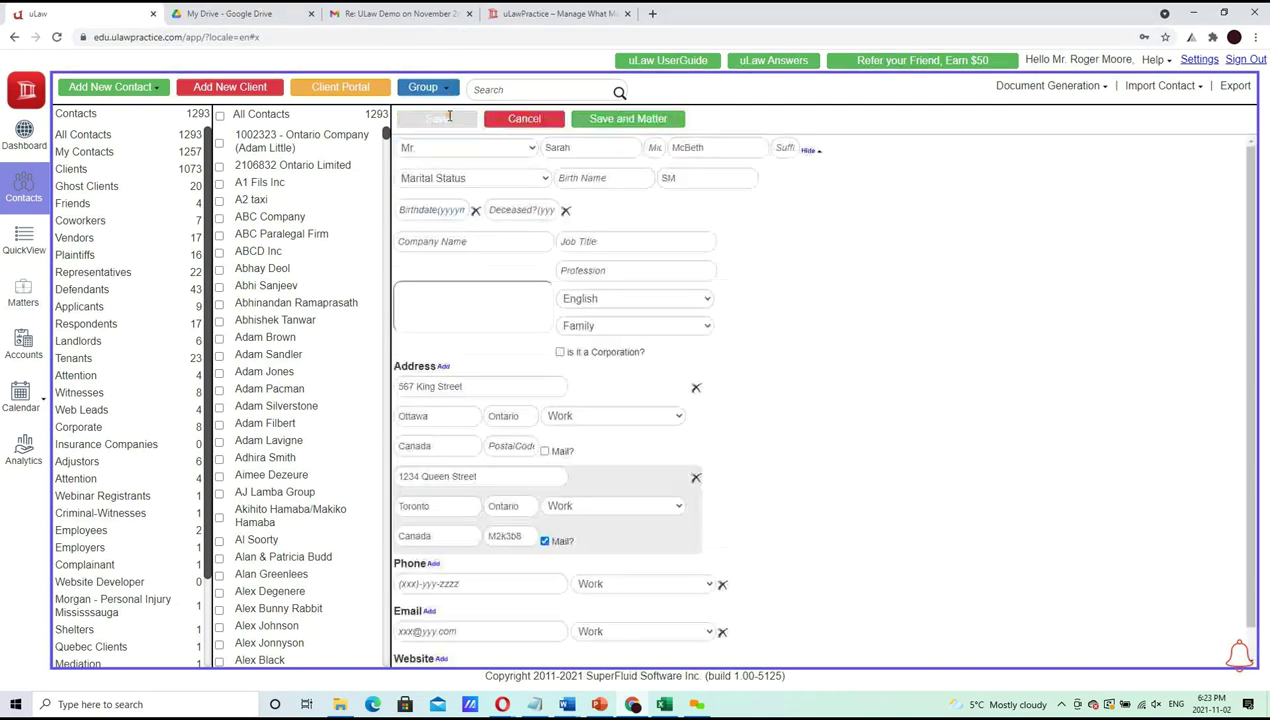
left_click(461, 150)
left_click(445, 190)
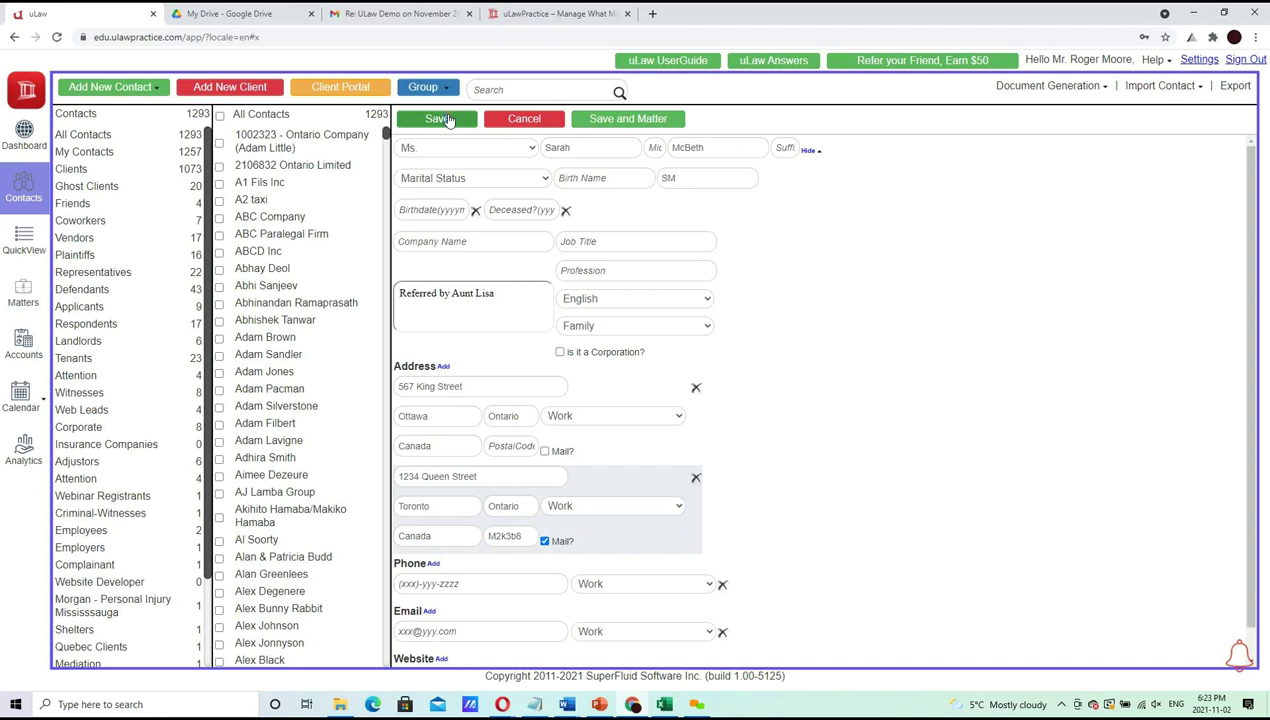
left_click(438, 119)
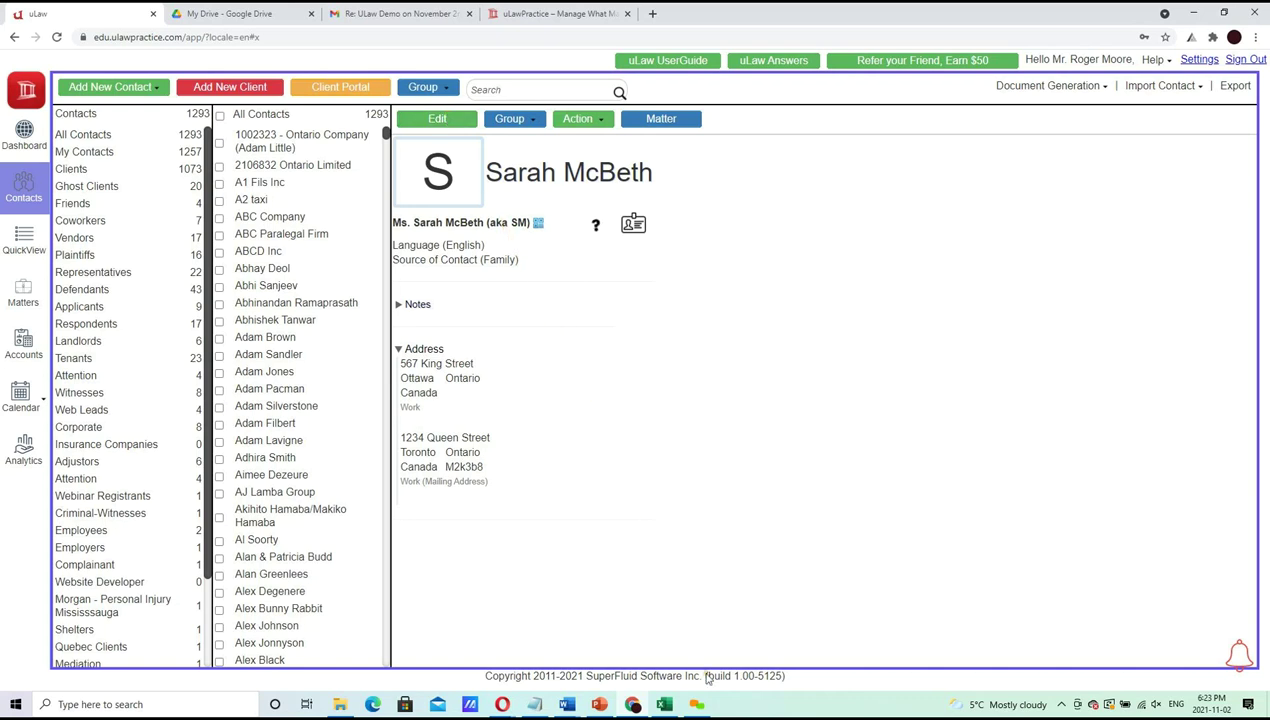
mouse_move(633, 704)
left_click(230, 13)
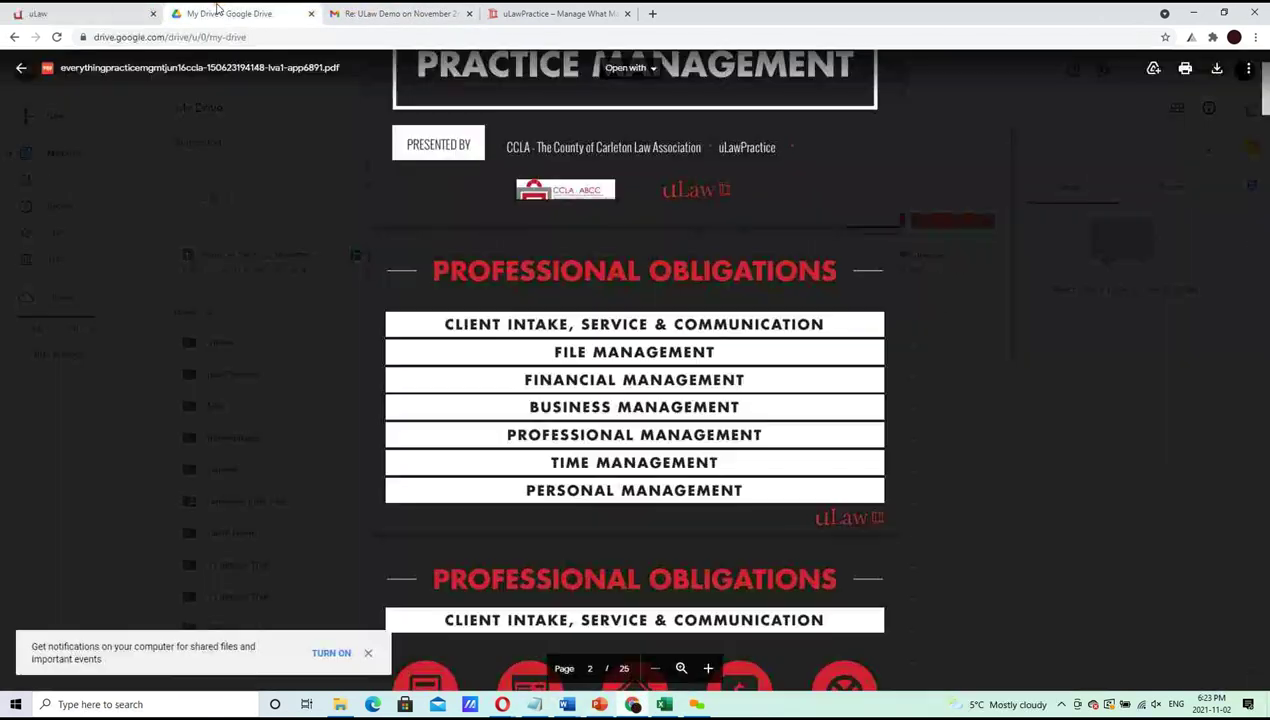
scroll(447, 345, "down", 3)
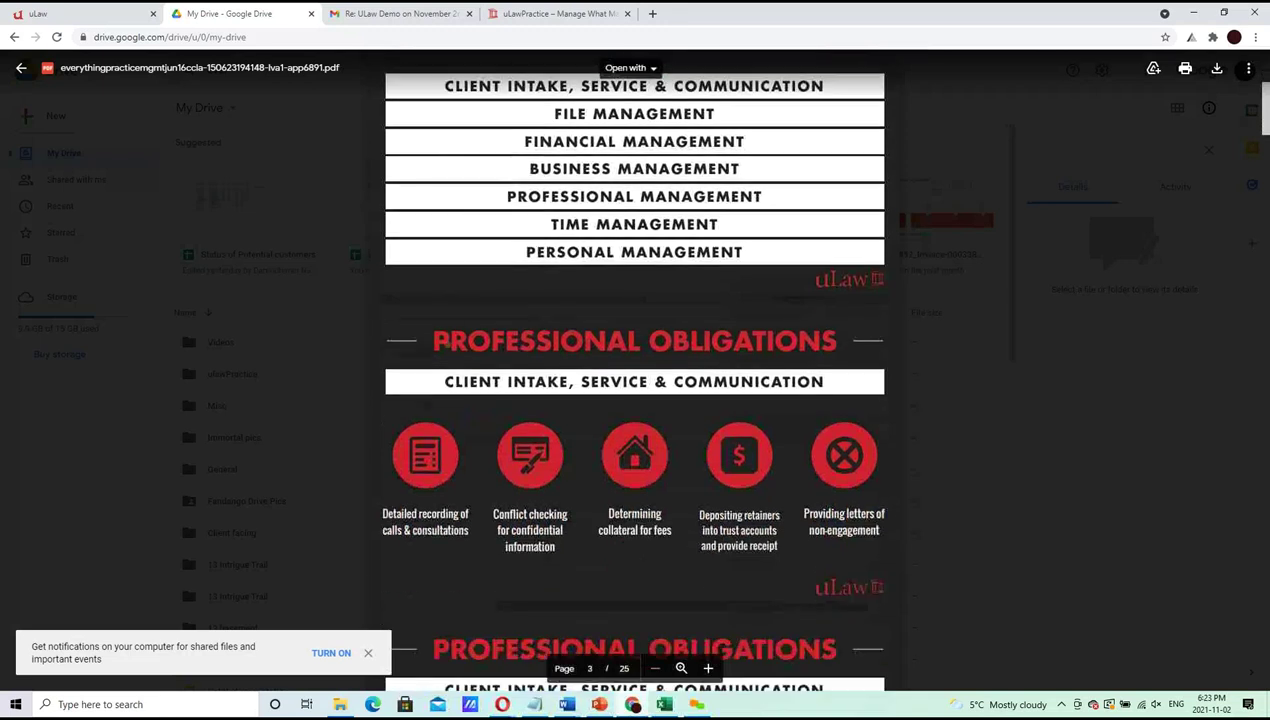
scroll(447, 345, "down", 1)
scroll(447, 345, "down", 1)
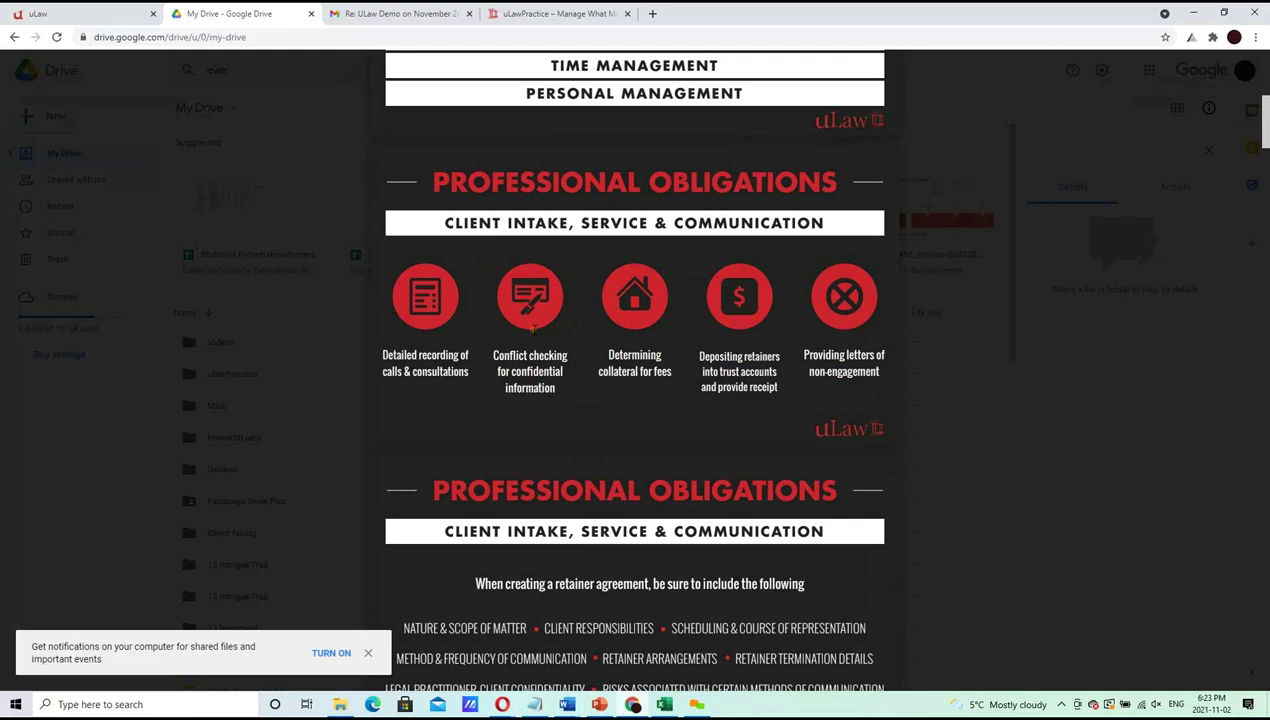
left_click(126, 10)
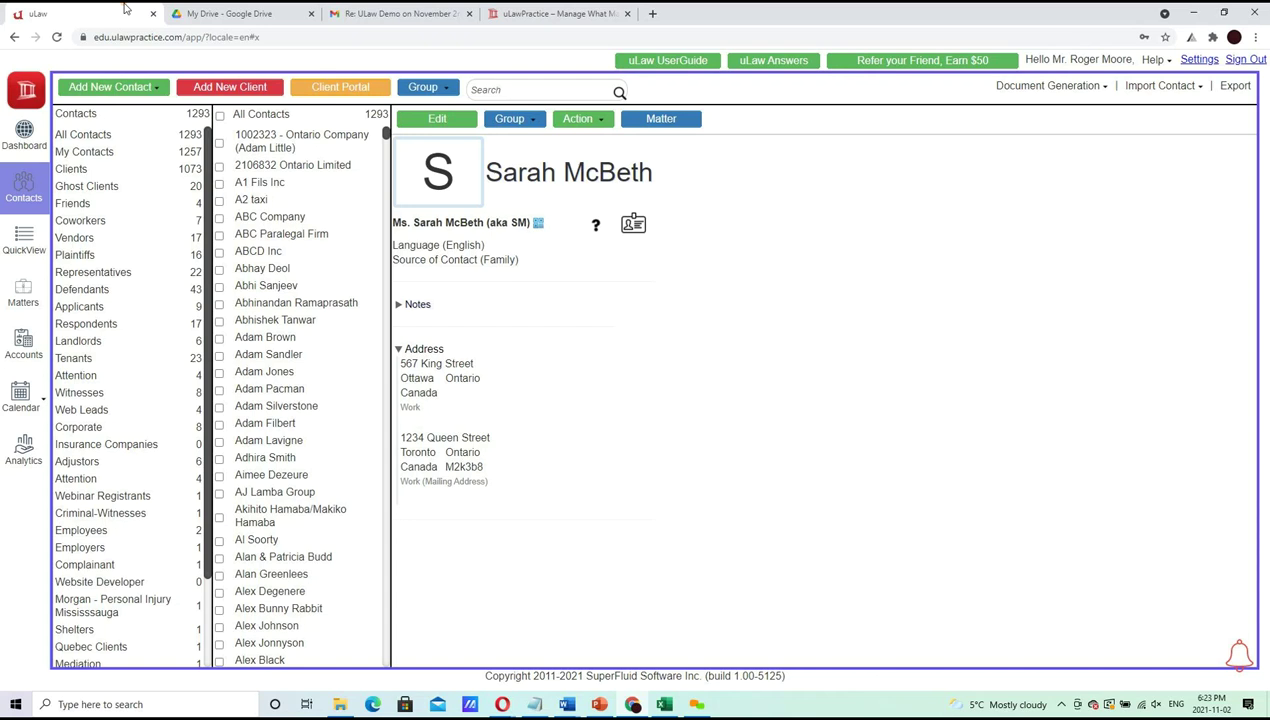
Choose Conflict Check from the contact's Action menu
left_click(578, 120)
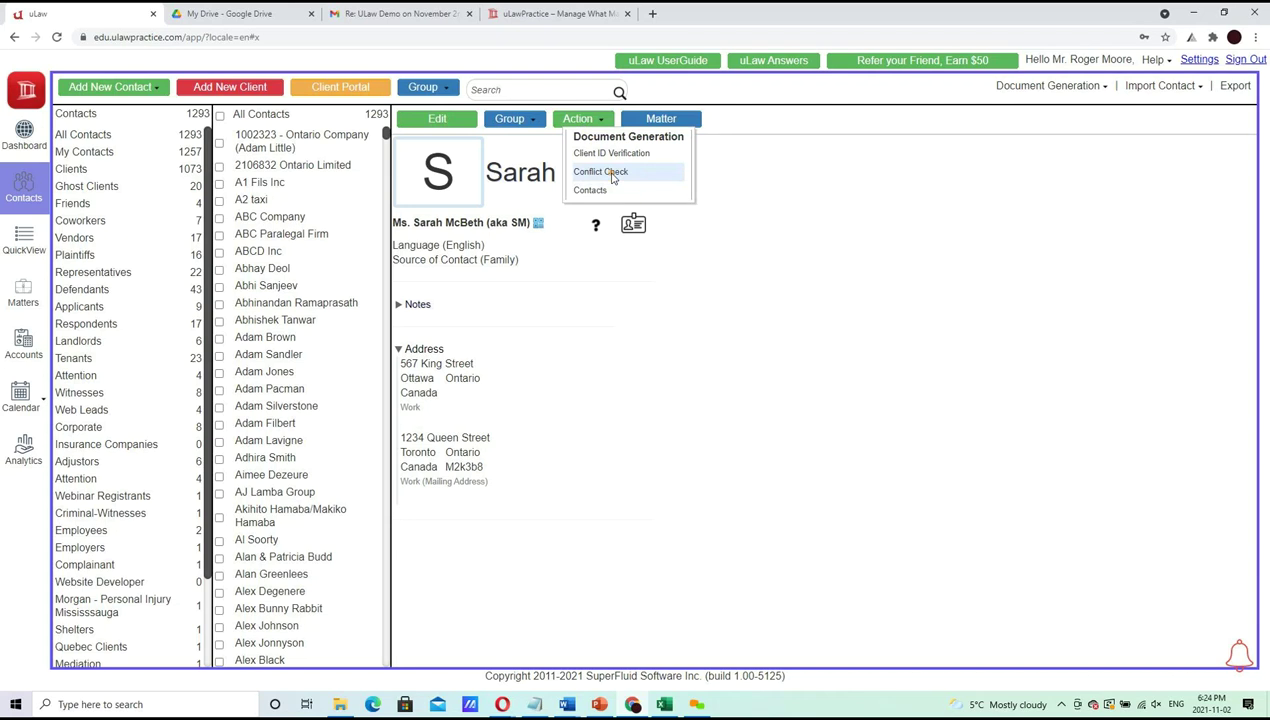
left_click(602, 119)
left_click(603, 120)
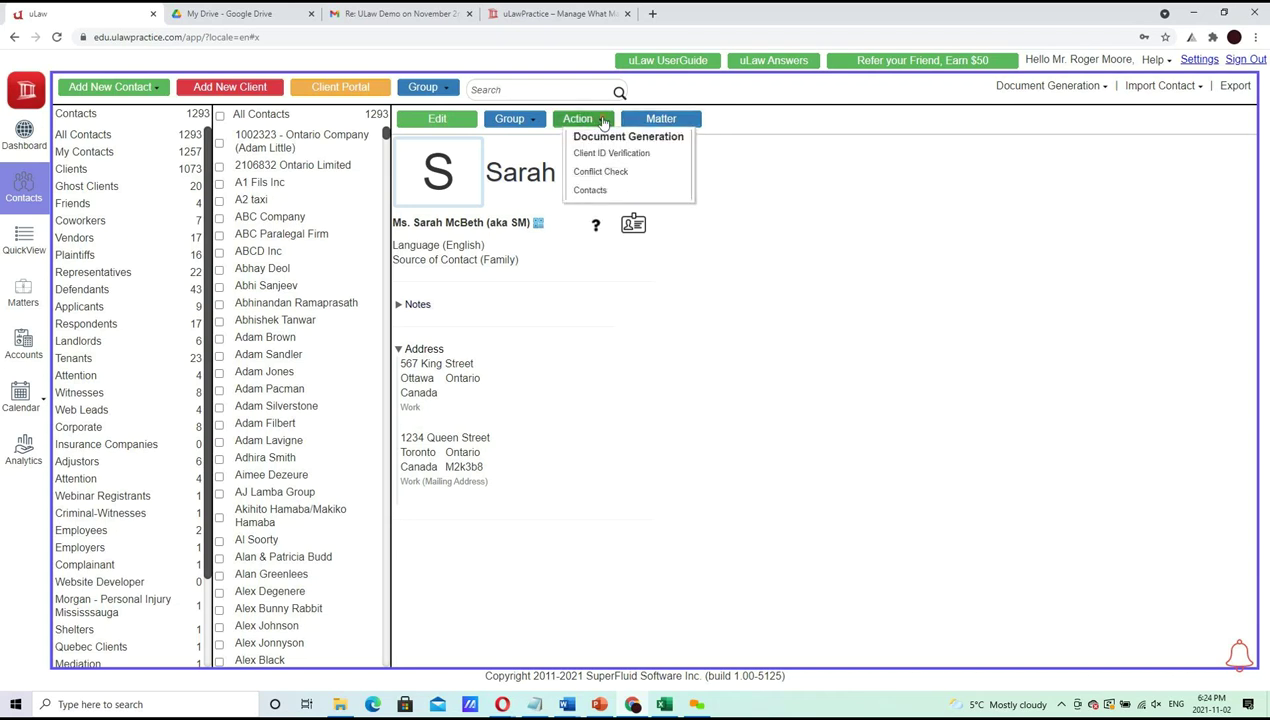
left_click(600, 171)
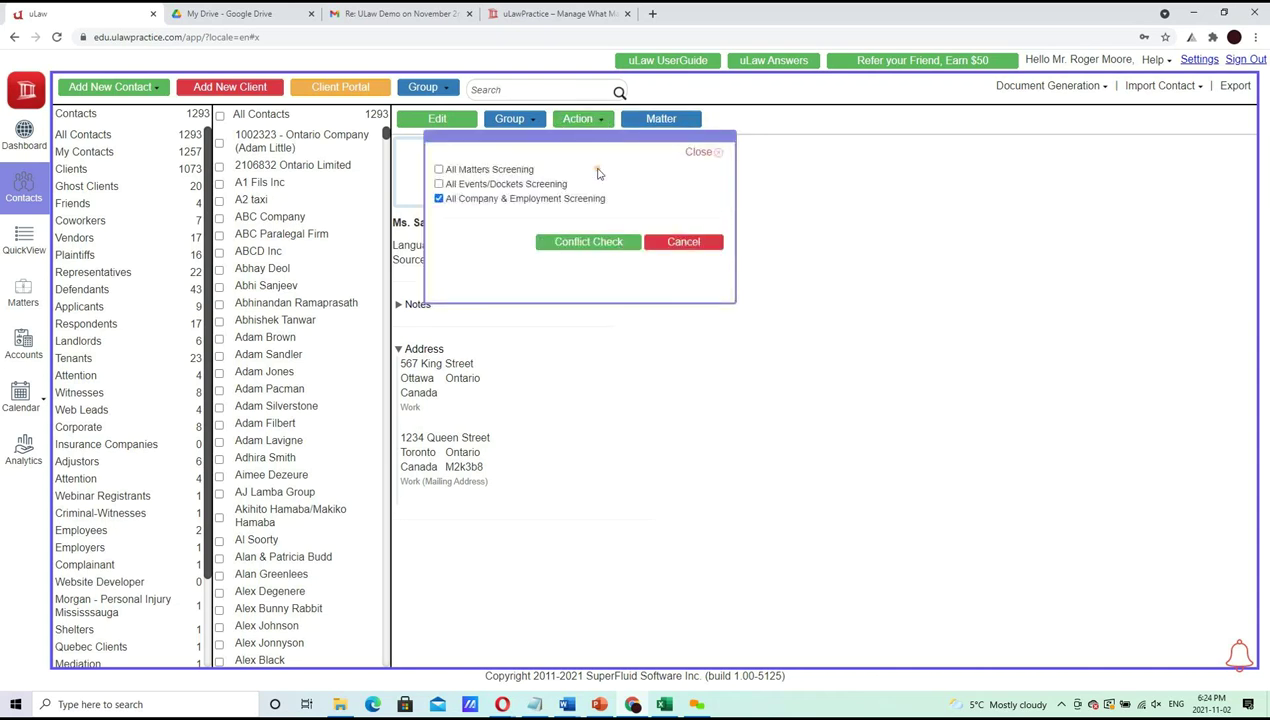
Run a conflict check with All Company & Employment Screening unchecked, then return to the contact
left_click(507, 203)
left_click(585, 243)
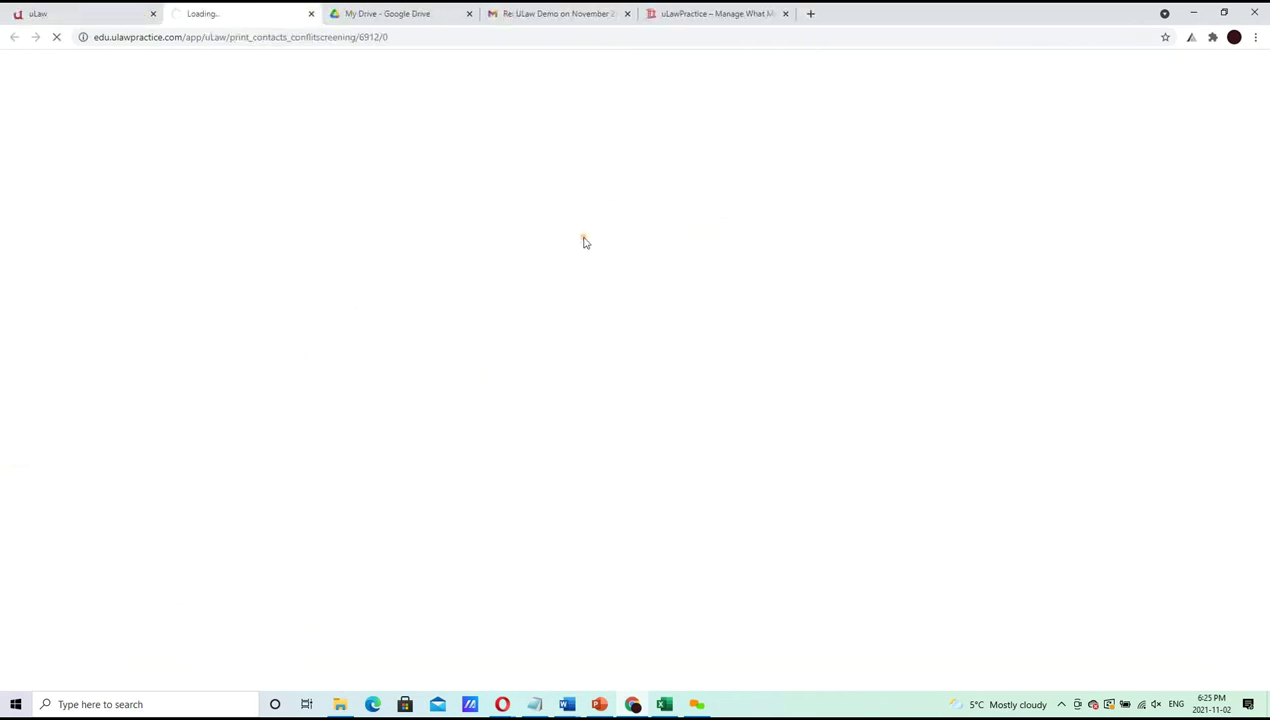
left_click(95, 9)
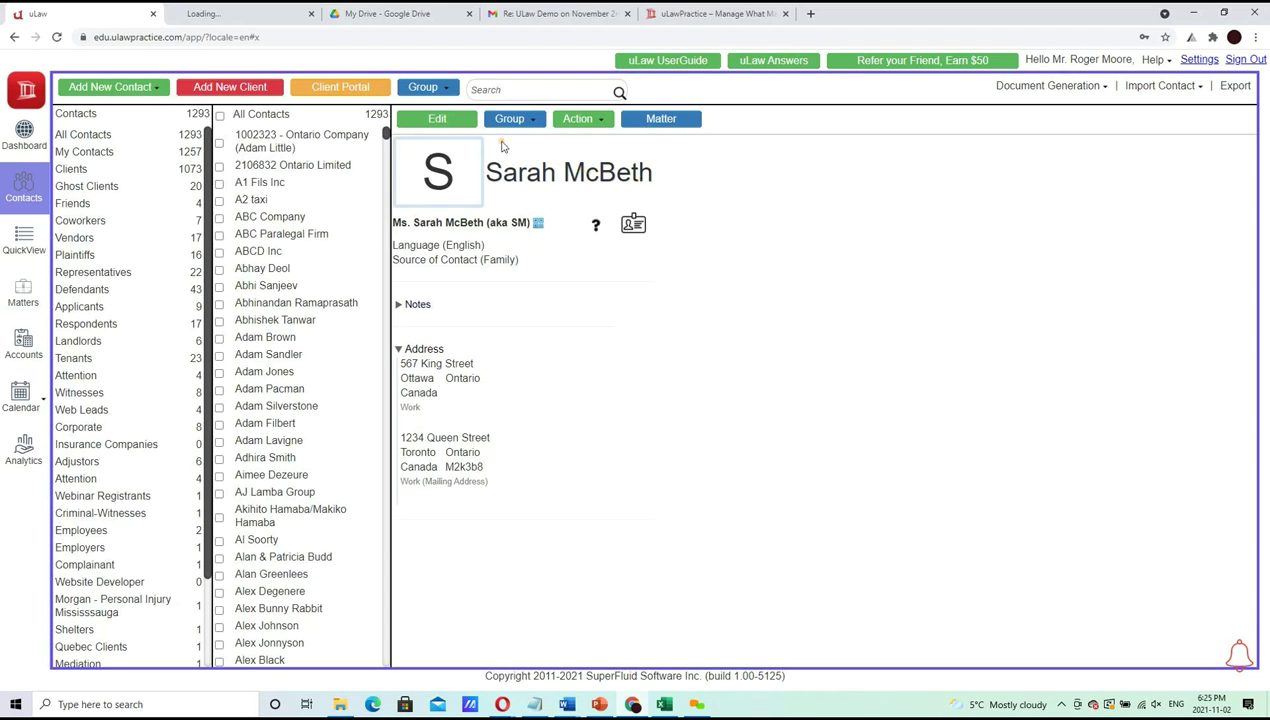
Rerun Conflict Check with only All Matters Screening checked and open the PDF report
left_click(568, 121)
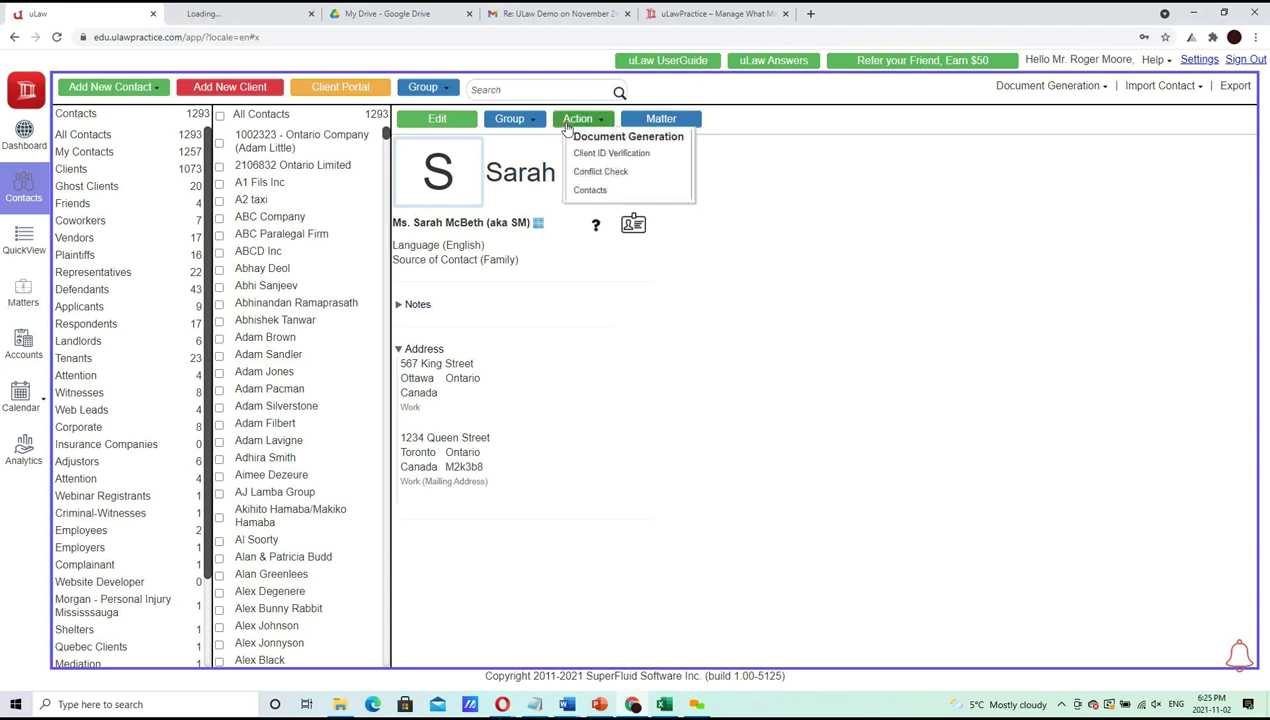
left_click(605, 171)
left_click(486, 200)
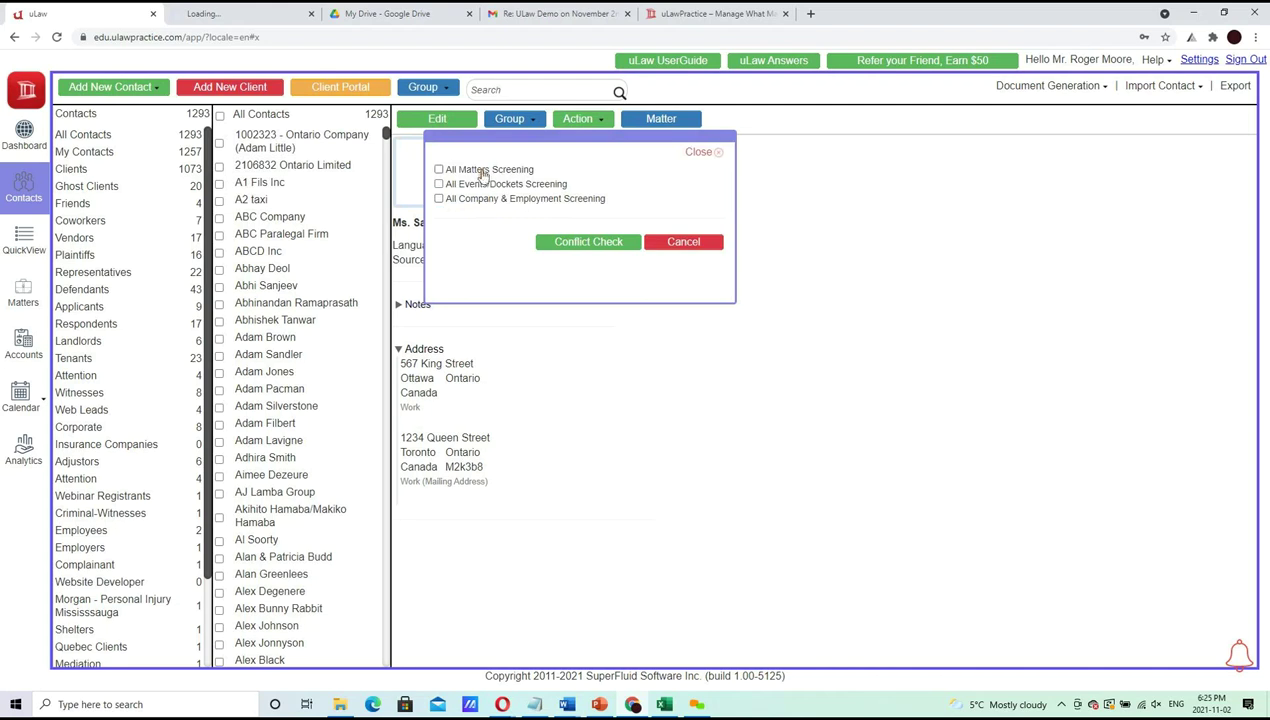
left_click(483, 172)
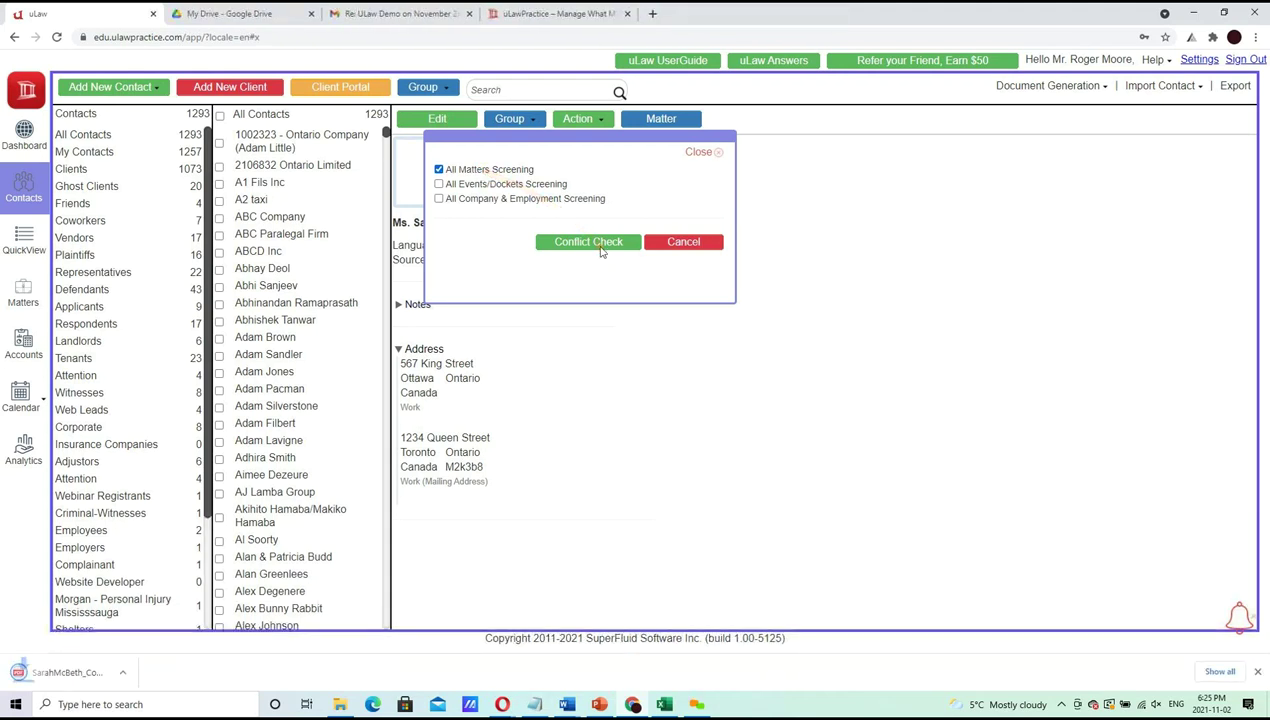
left_click(75, 672)
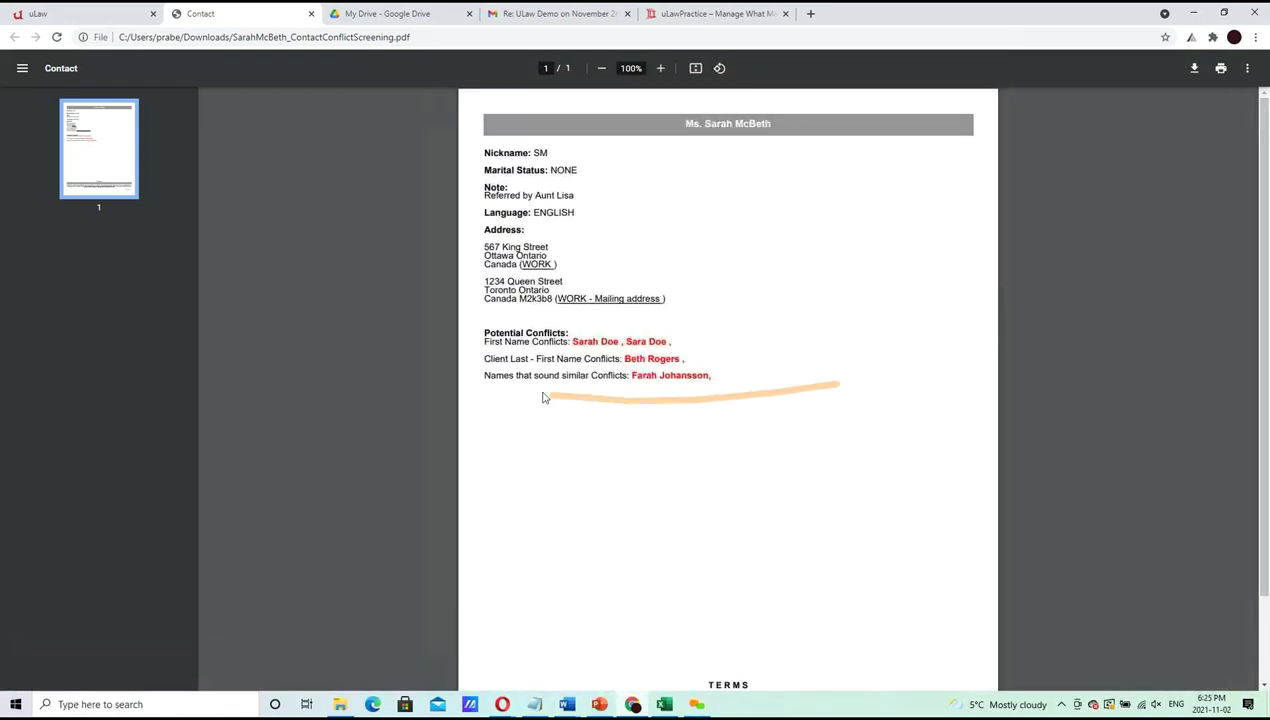
Review the report's first-name conflicts and TERMS paragraph, then return to the uLaw tab
double_click(581, 343)
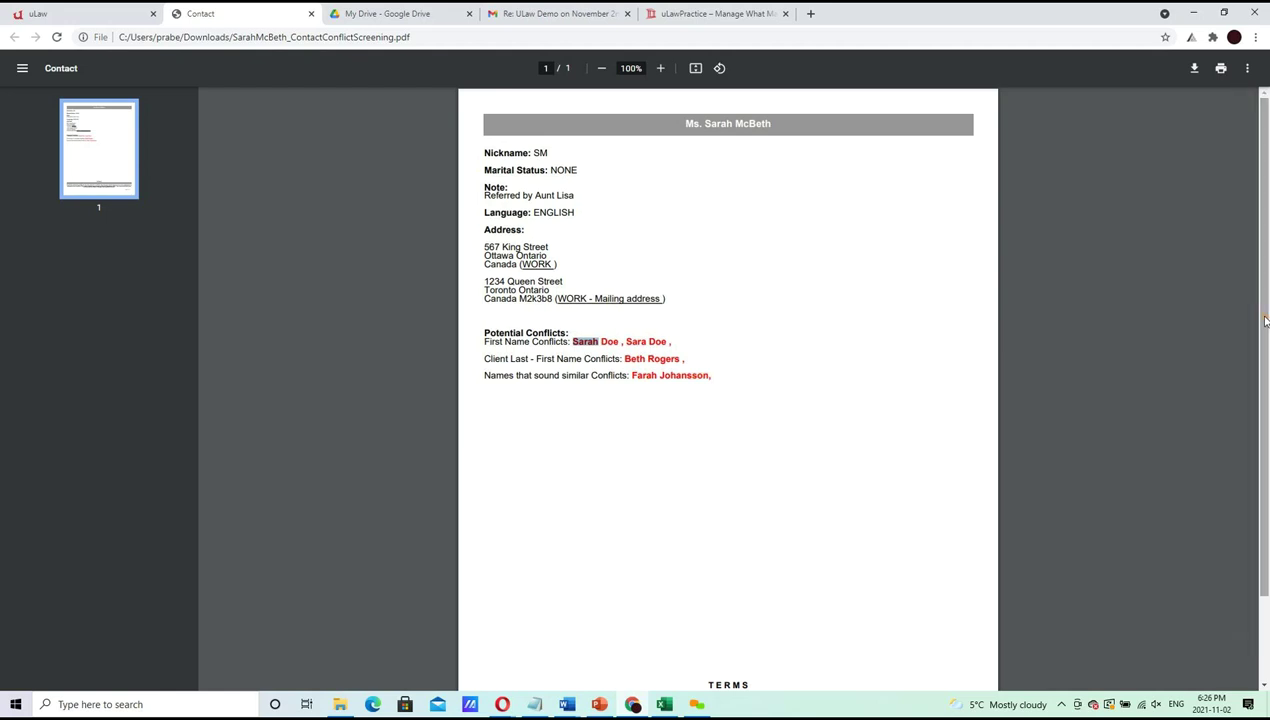
left_click_drag(1264, 320, 1268, 497)
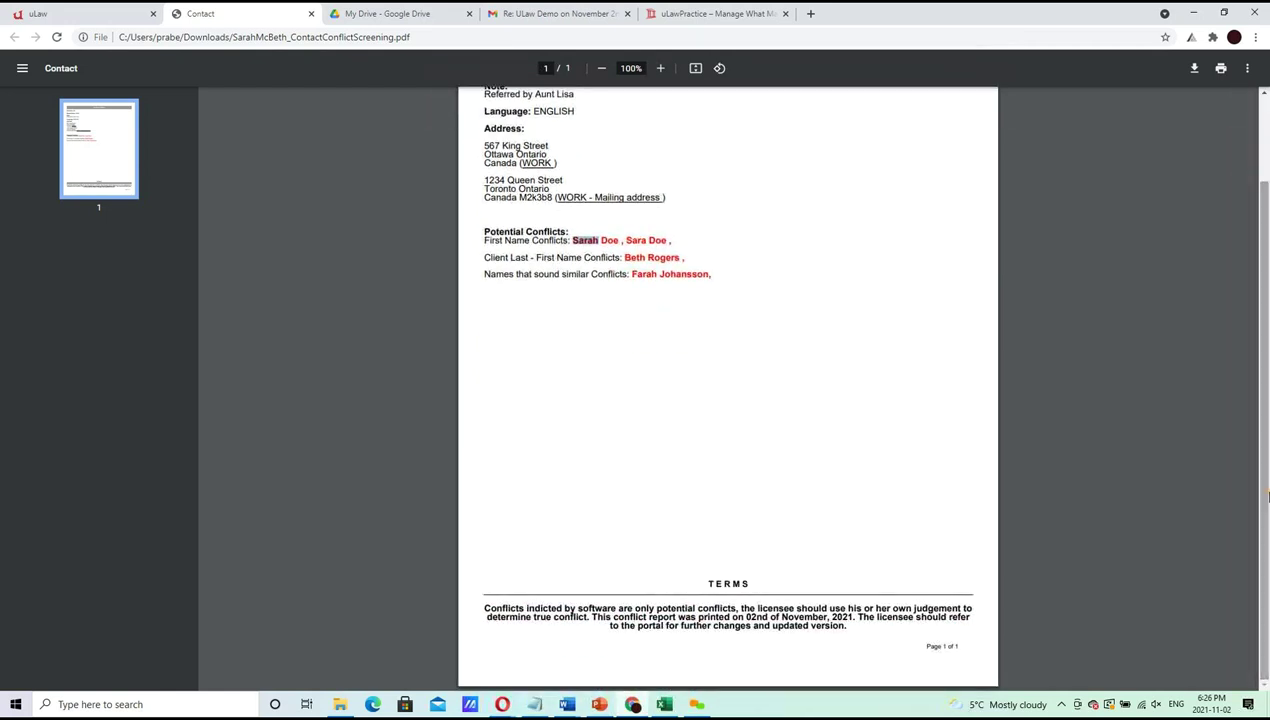
left_click(486, 607)
left_click_drag(486, 607, 838, 627)
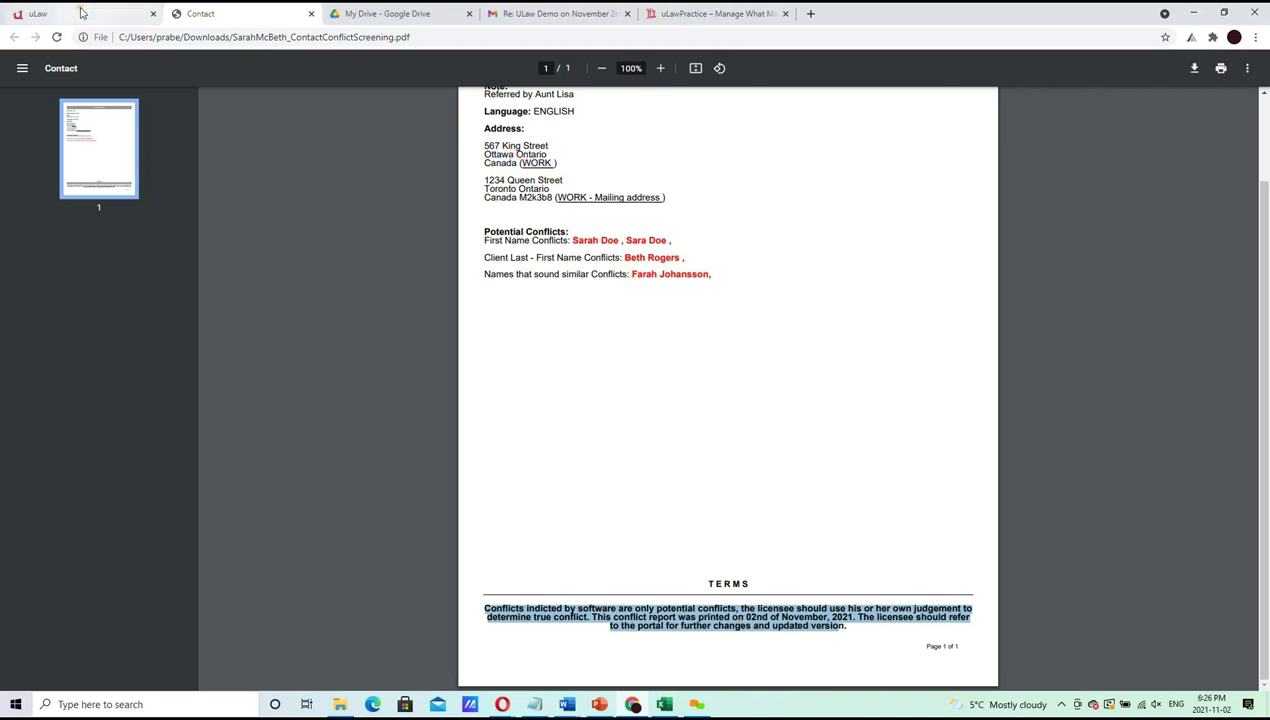
mouse_move(82, 13)
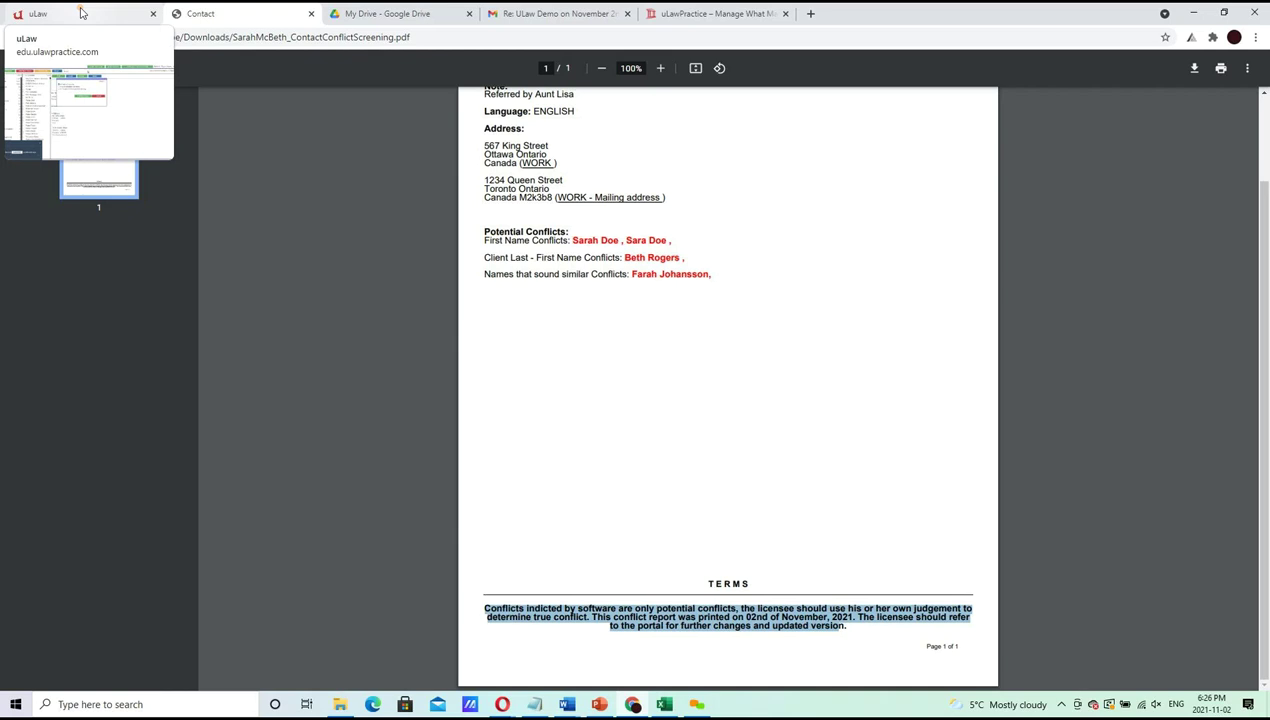
left_click(82, 13)
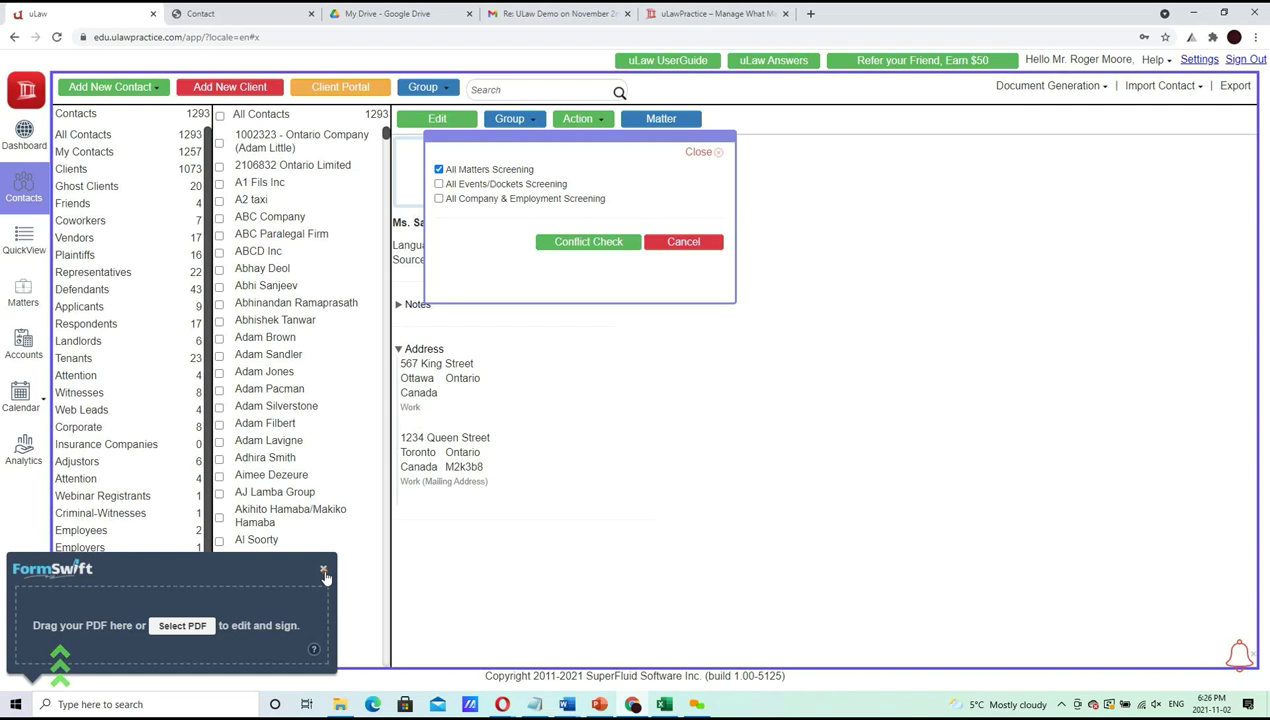
Rerun the conflict check, glance at the report again, and close the screening options
left_click_drag(581, 458, 588, 212)
left_click(600, 244)
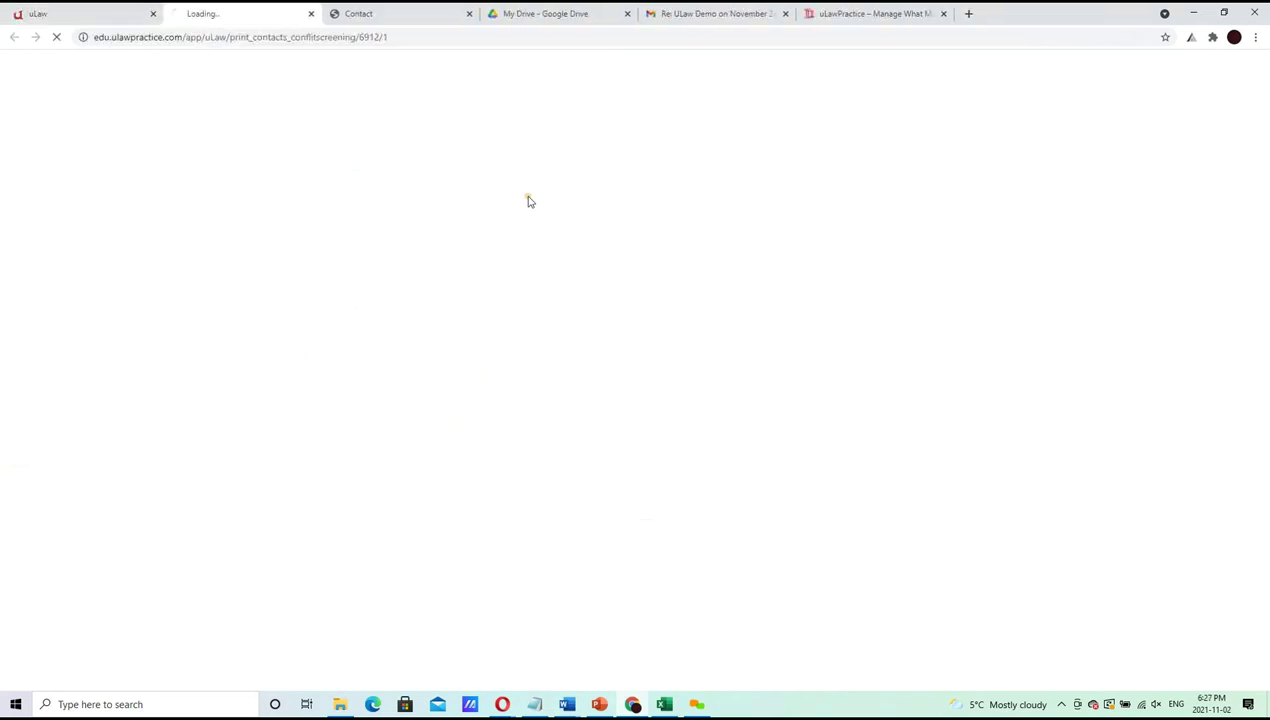
left_click(58, 10)
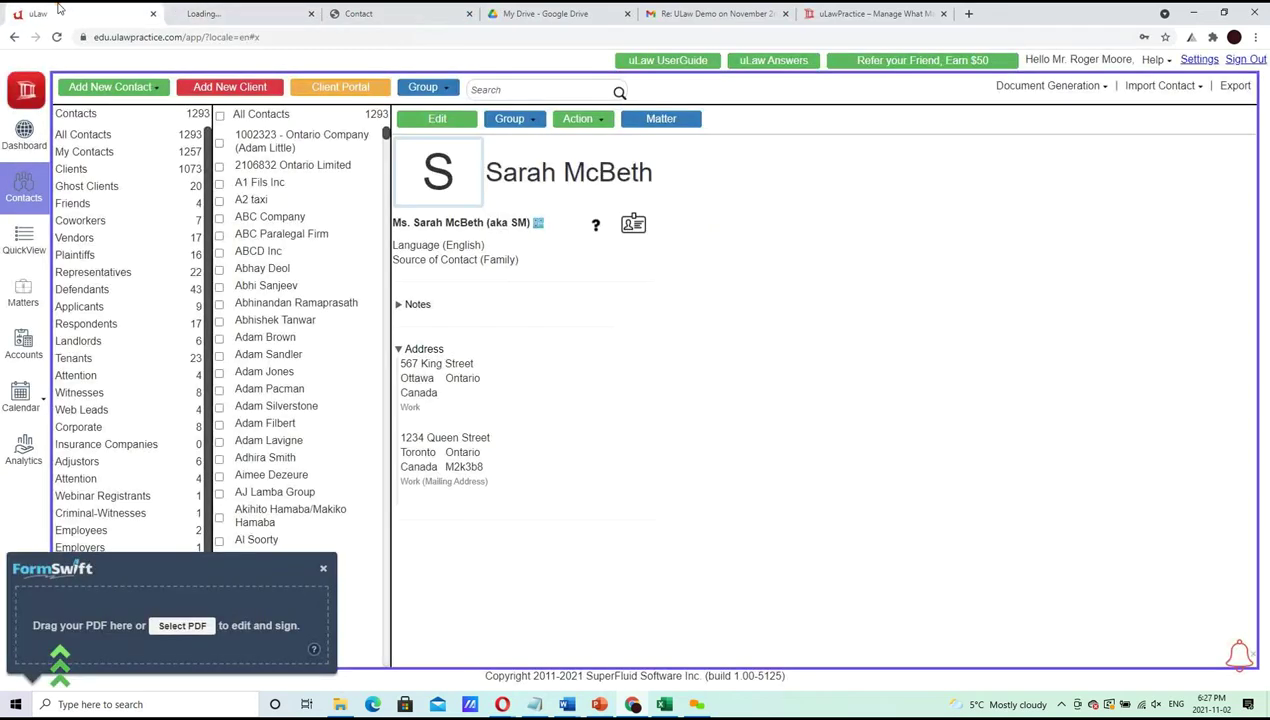
left_click(577, 119)
left_click(592, 171)
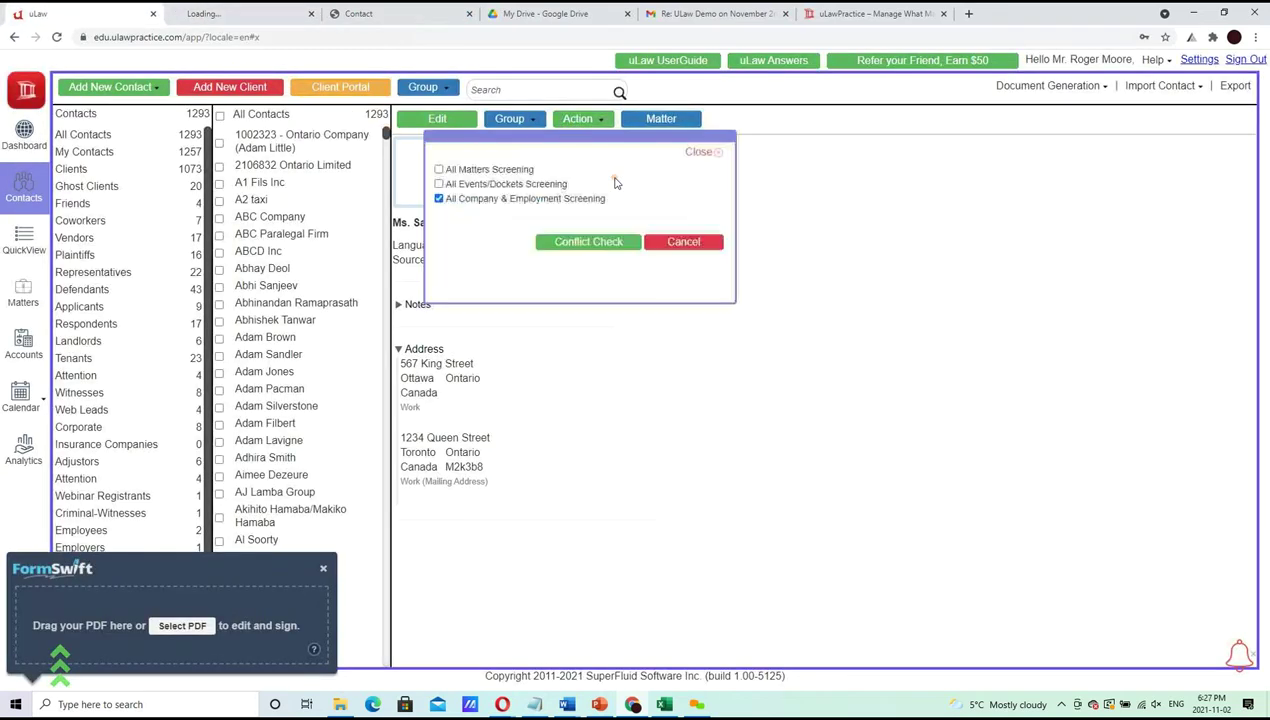
left_click(498, 198)
left_click(365, 14)
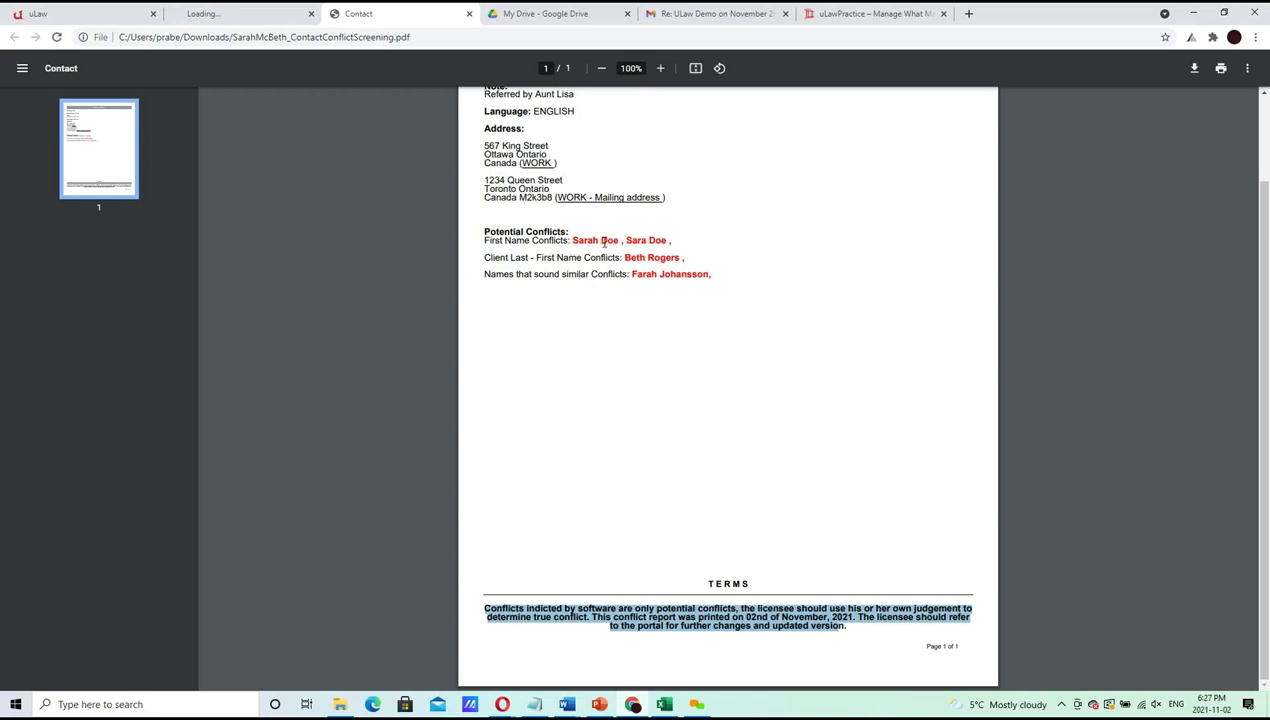
left_click(70, 14)
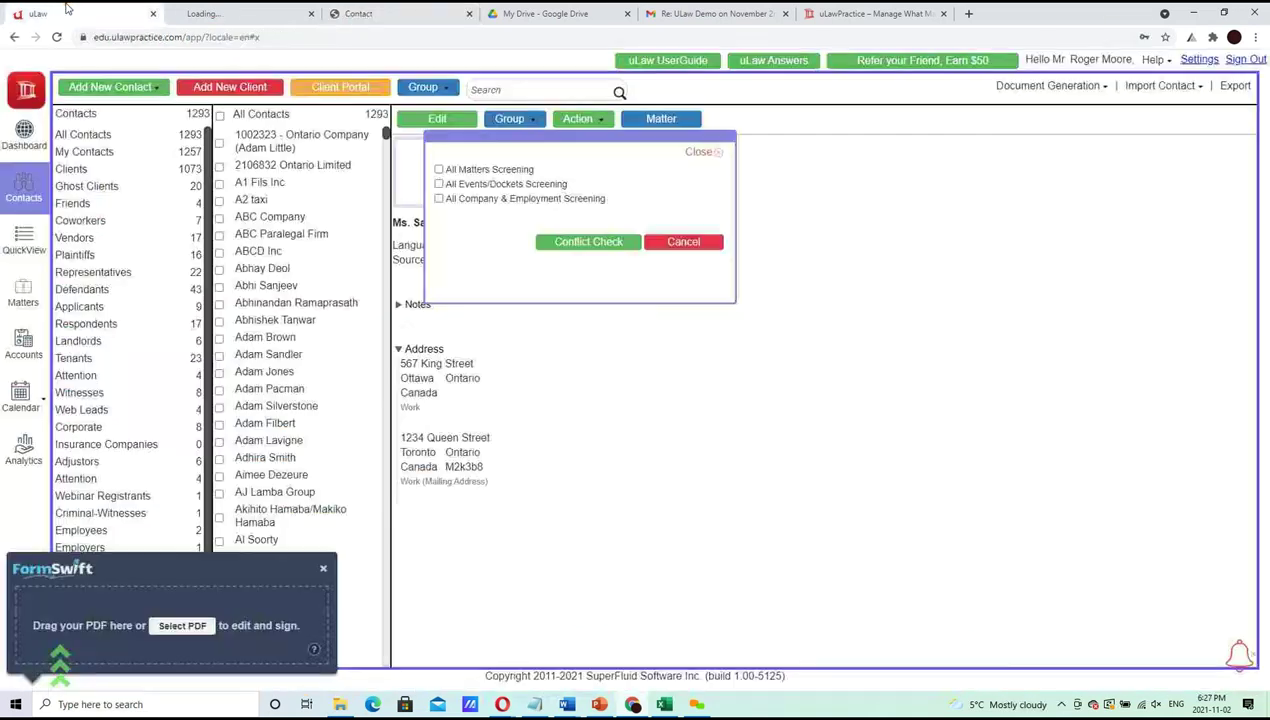
left_click(700, 151)
Search the contacts for the first flagged conflict name
left_click(494, 89)
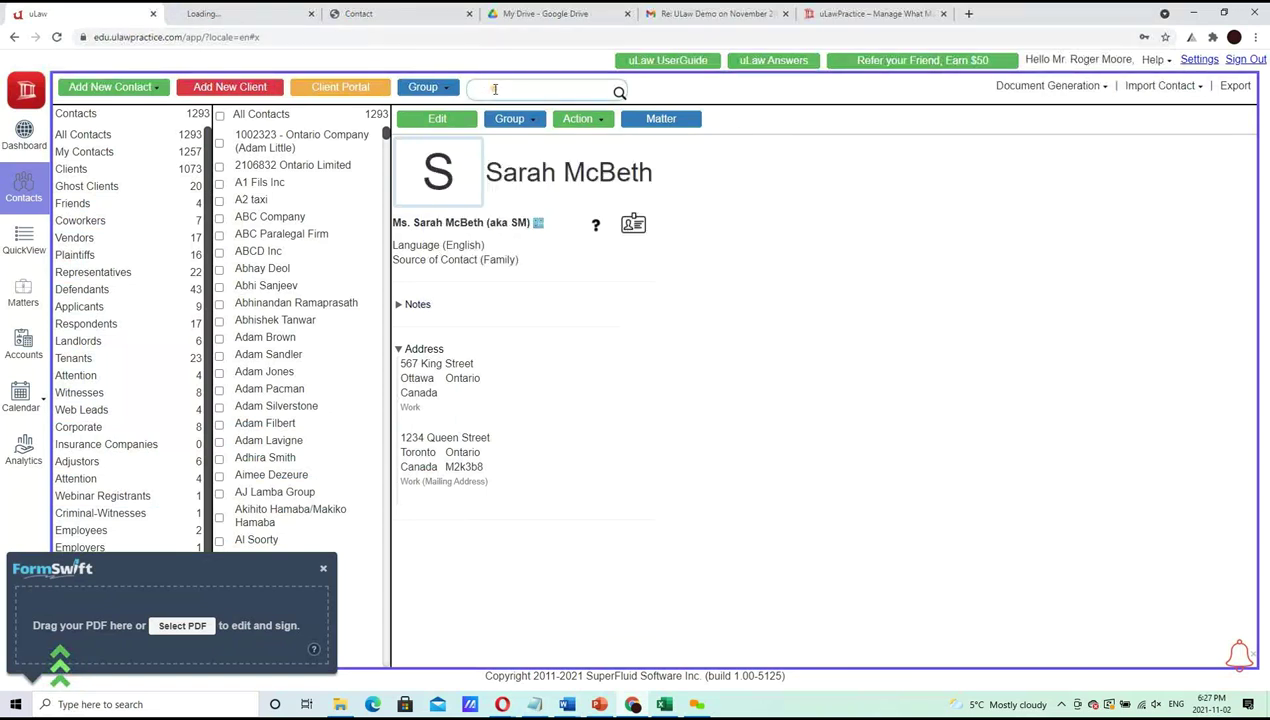
type("Sarah Doe")
key("Return")
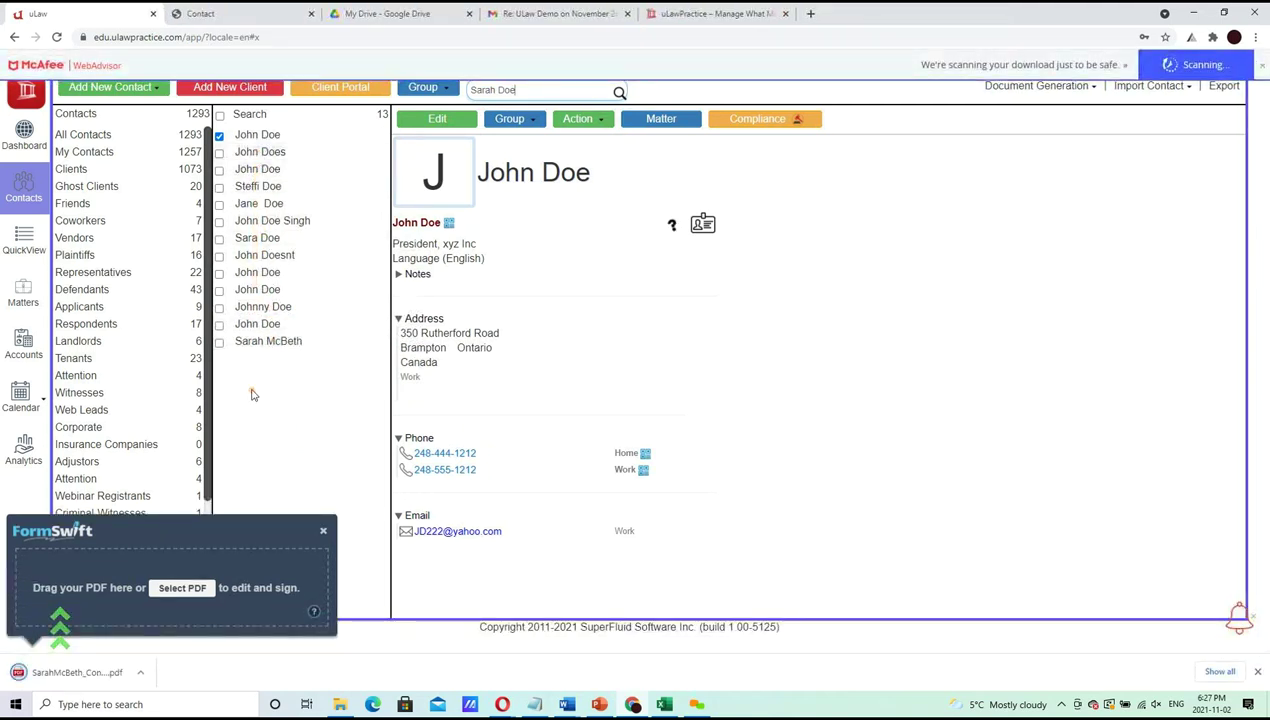
View a flagged matching contact and the report, then reopen the client's record and close FormSwift
left_click(264, 238)
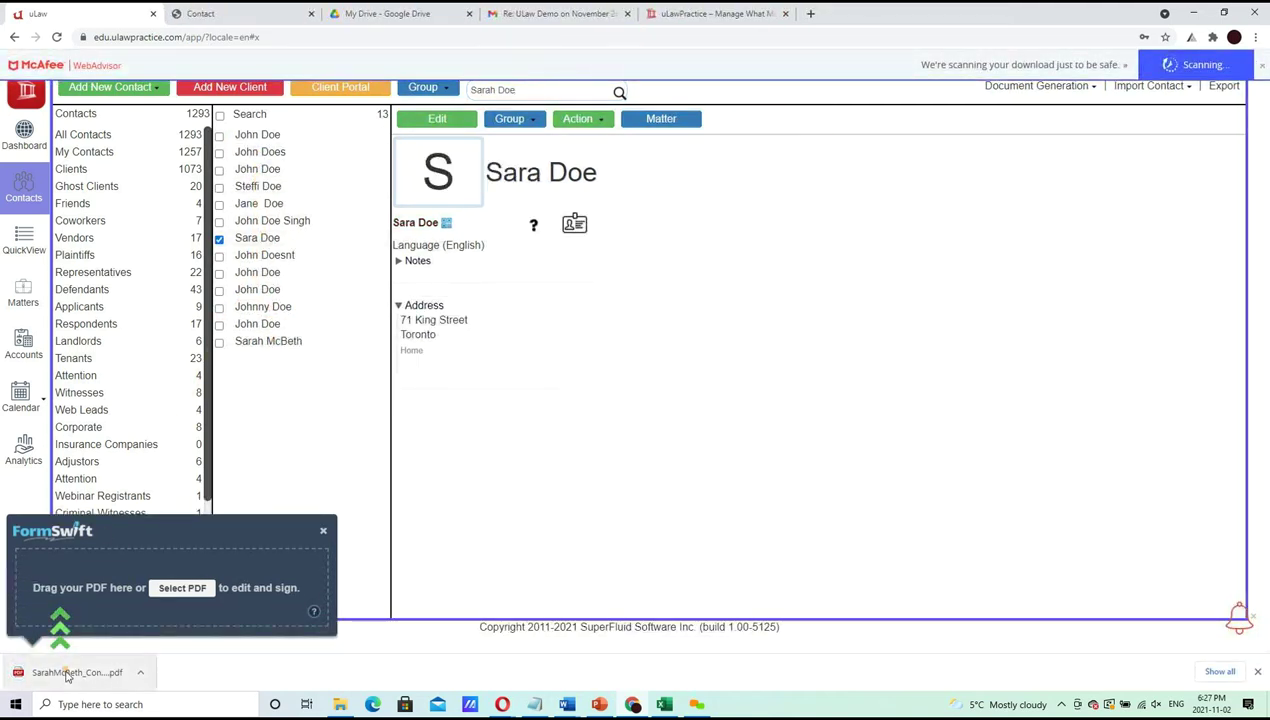
left_click(64, 673)
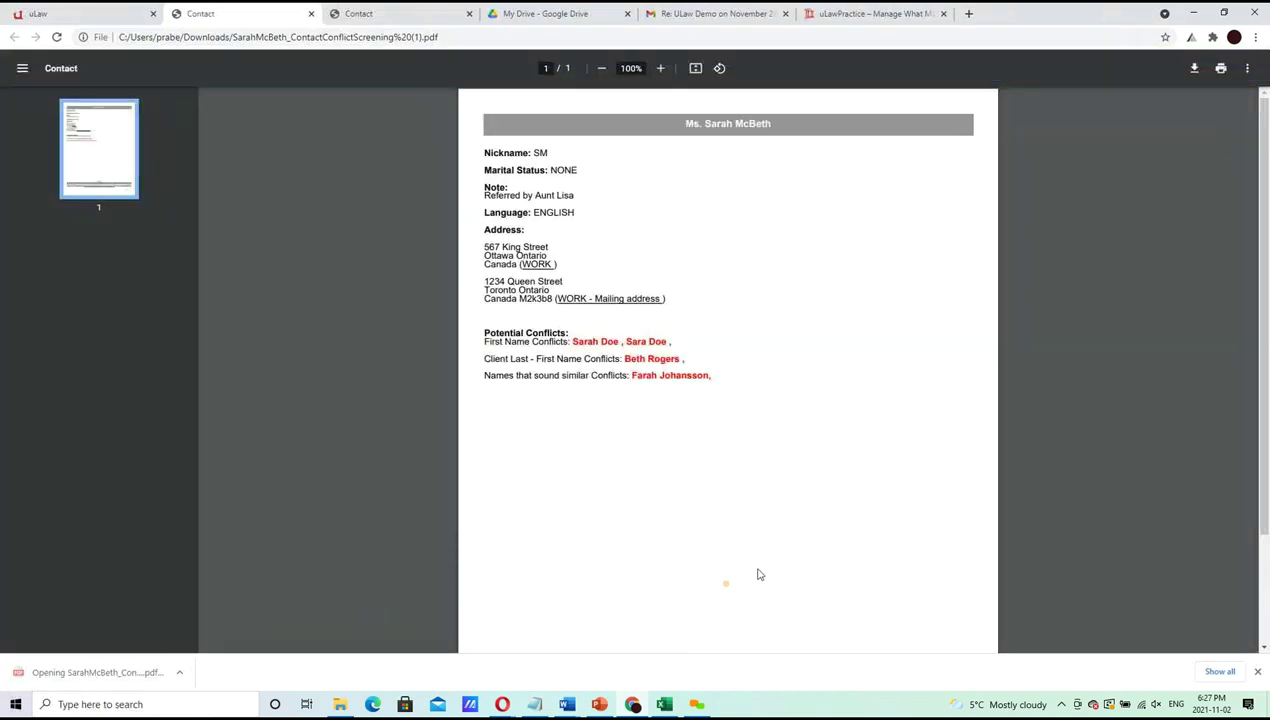
scroll(1264, 319, "down", 1)
scroll(1264, 319, "up", 1)
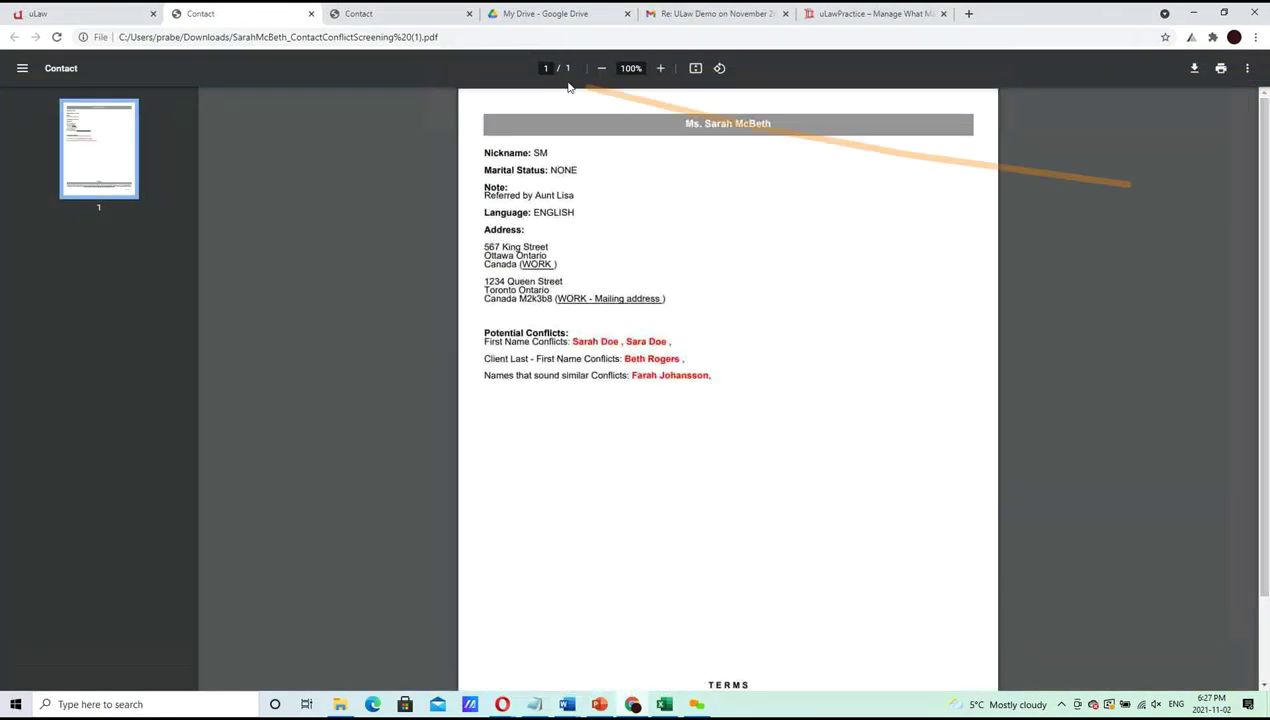
left_click(311, 14)
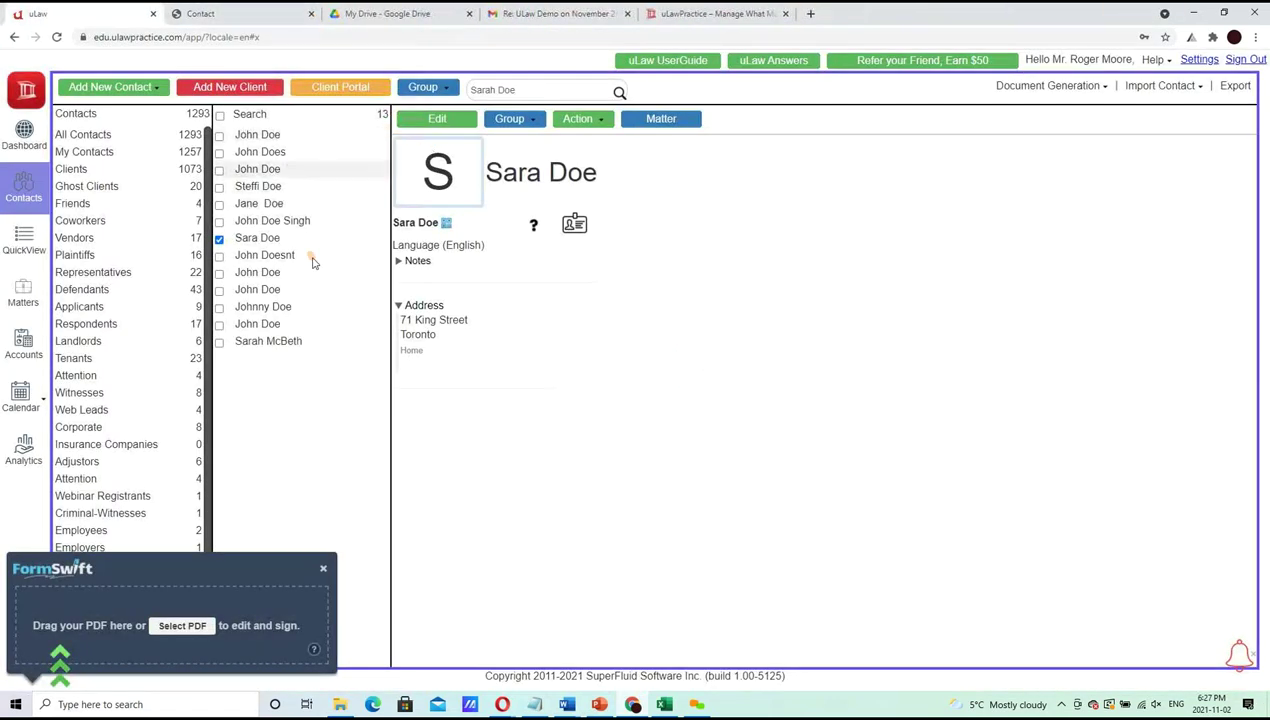
left_click(300, 342)
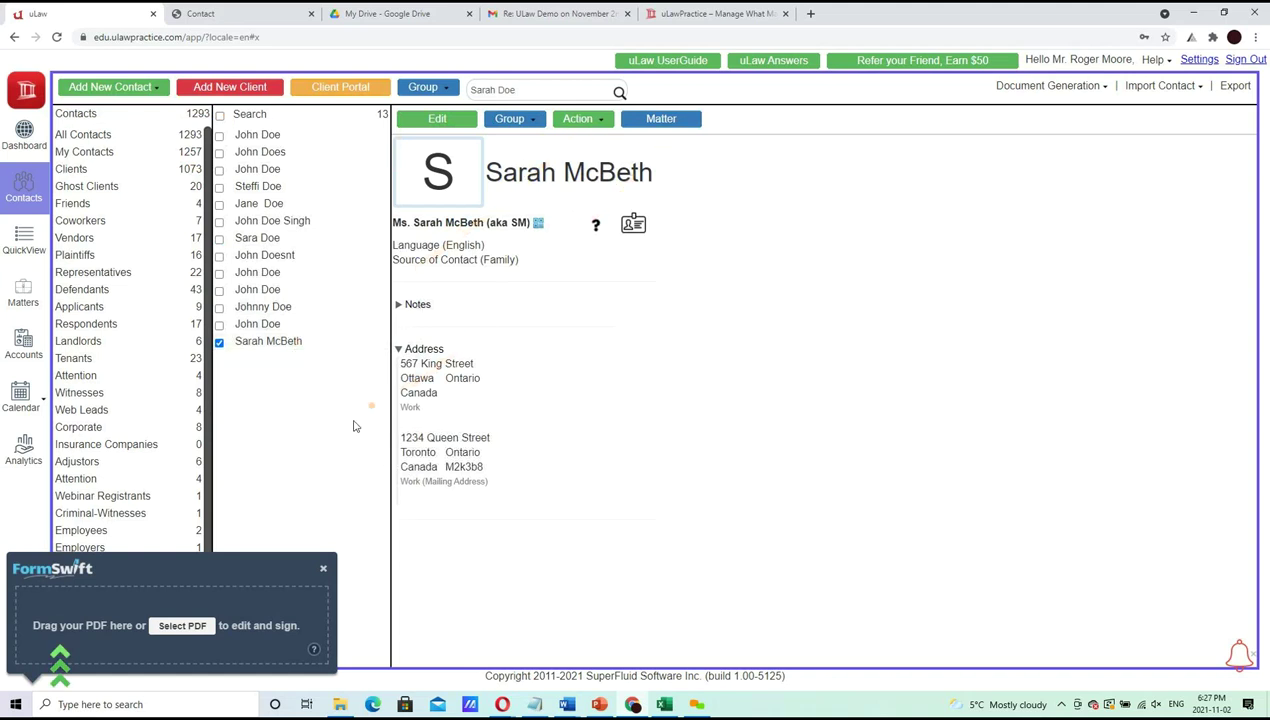
left_click(324, 569)
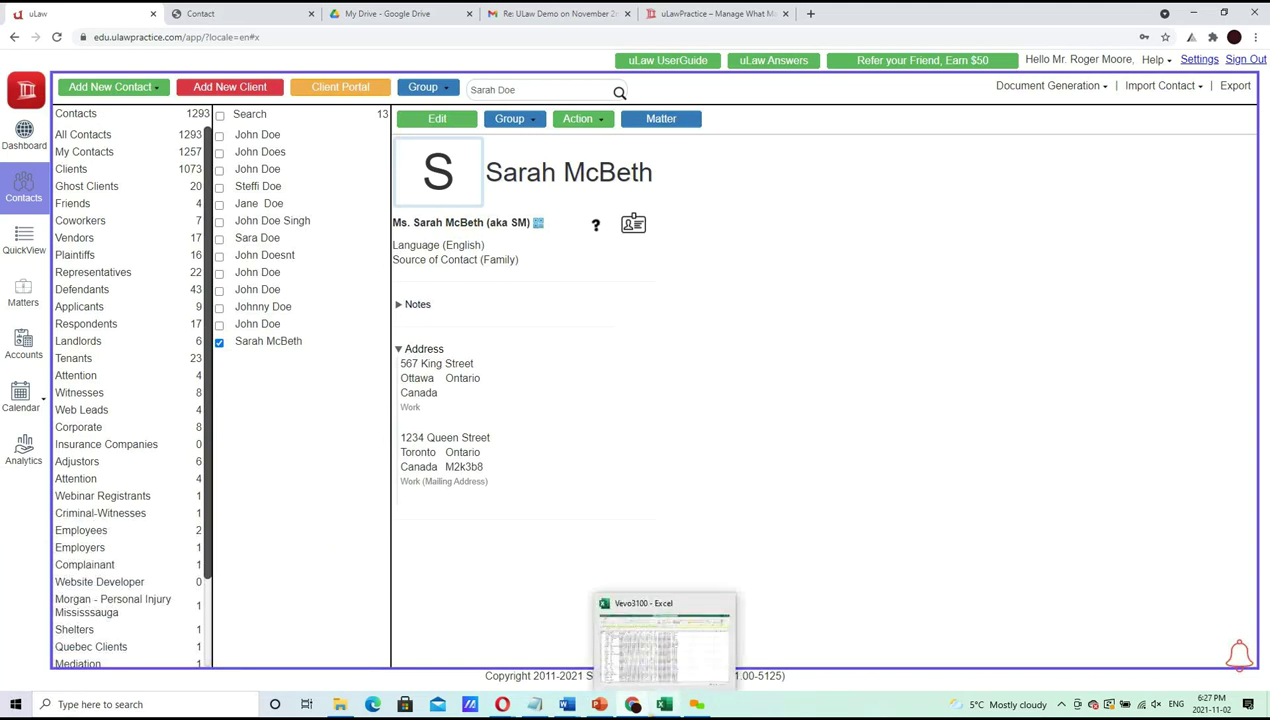
Switch to PowerPoint's Agenda slide and place the cursor after 'Creating a new client'
mouse_move(601, 707)
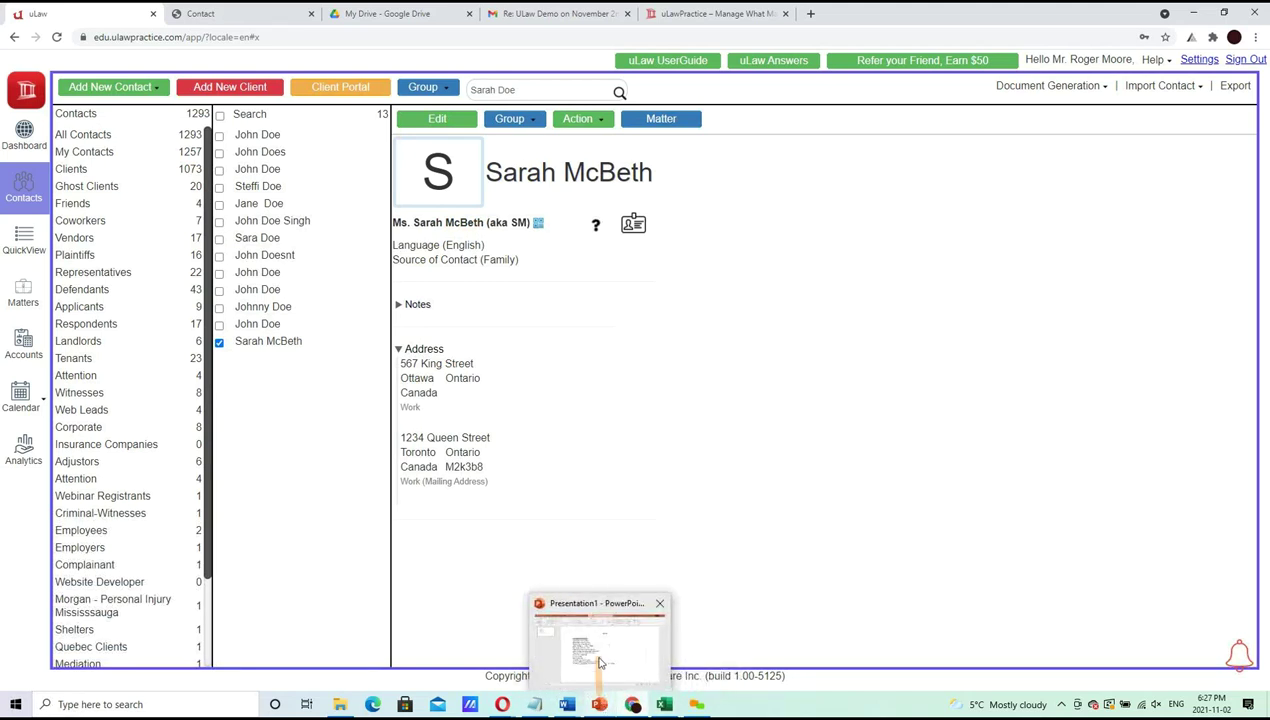
left_click(600, 658)
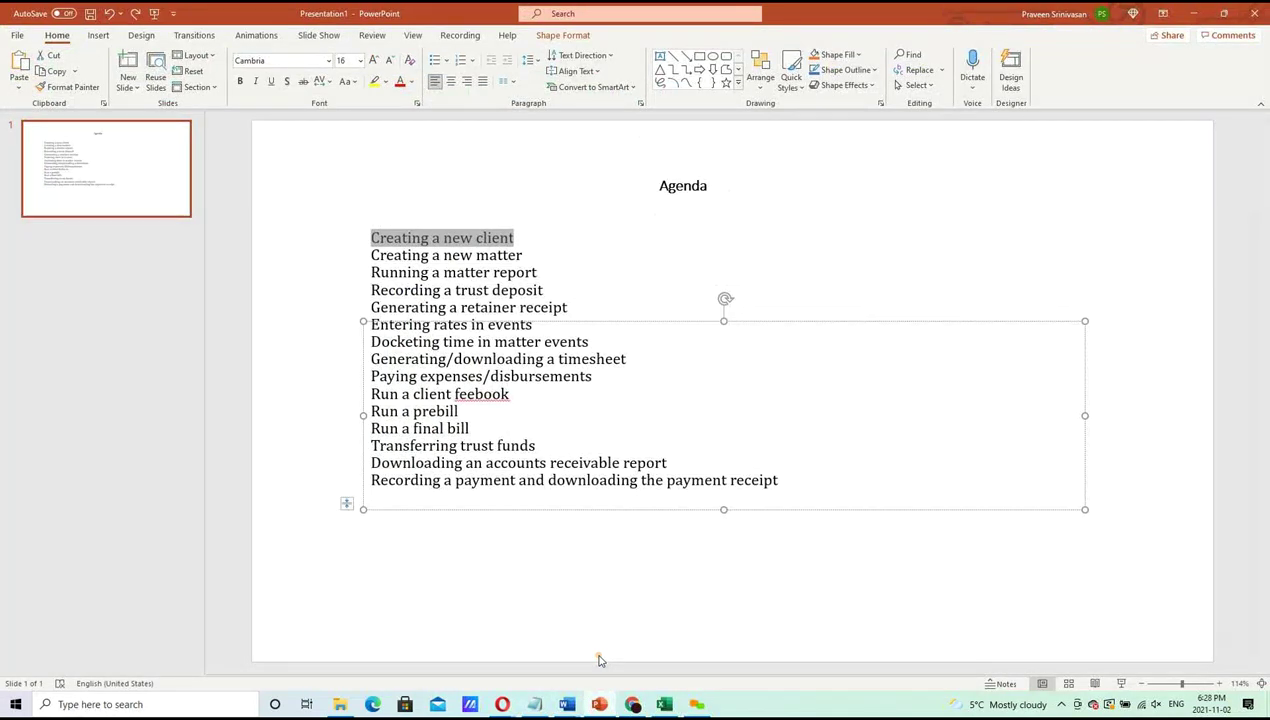
left_click(370, 252)
left_click_drag(476, 240, 520, 248)
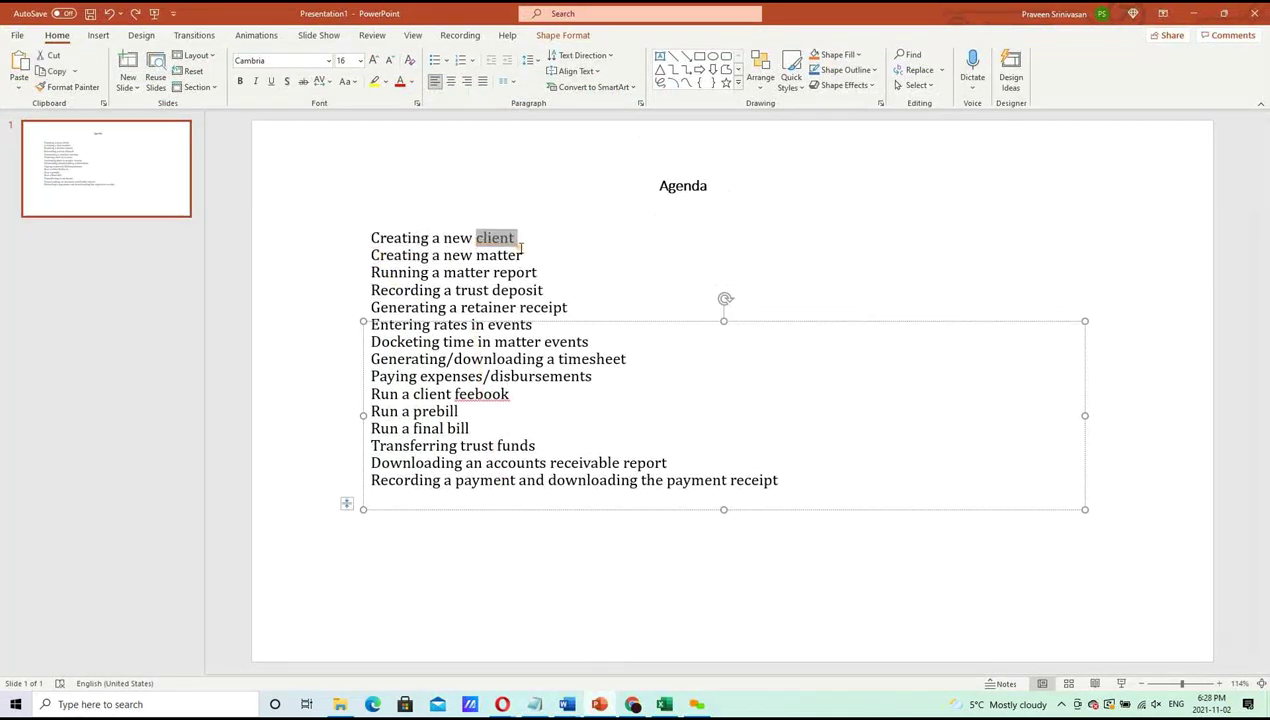
triple_click(520, 250)
left_click(528, 252)
left_click(551, 235)
Append ' - Ok! Done!! Killed it!! They love you!! Awesome!!' to the first agenda item
type("-")
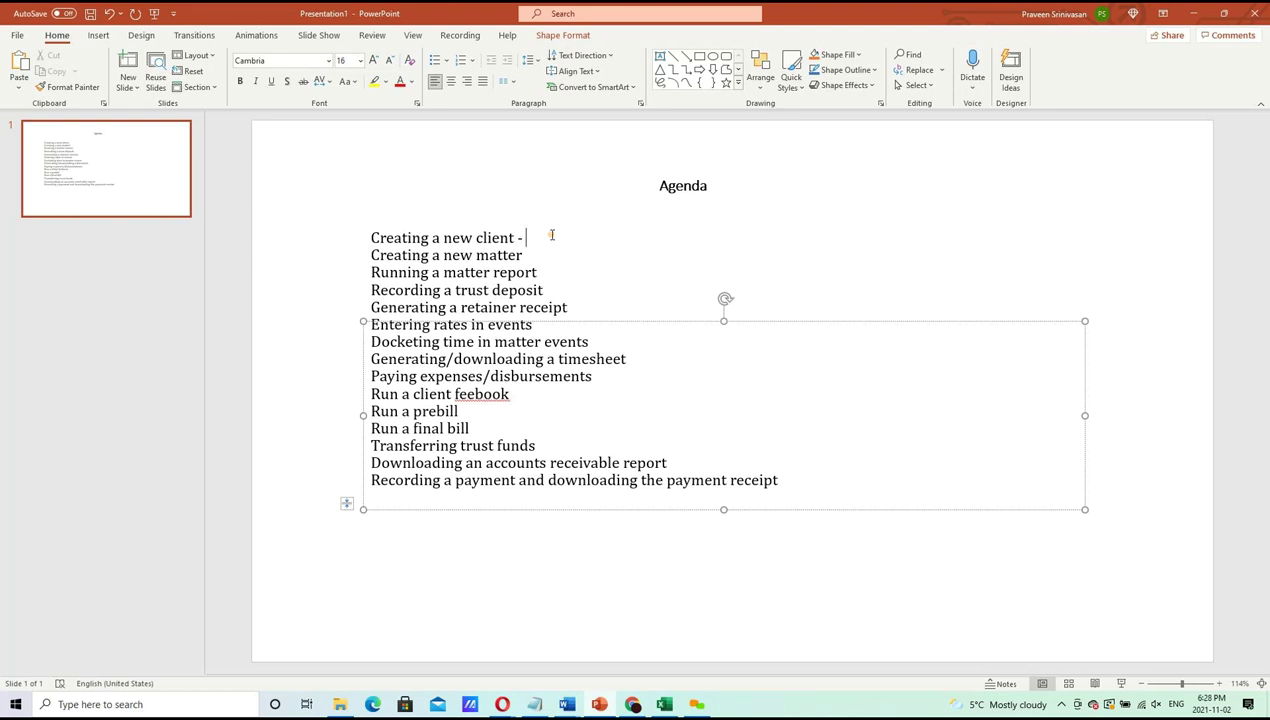
type("Ok! Done")
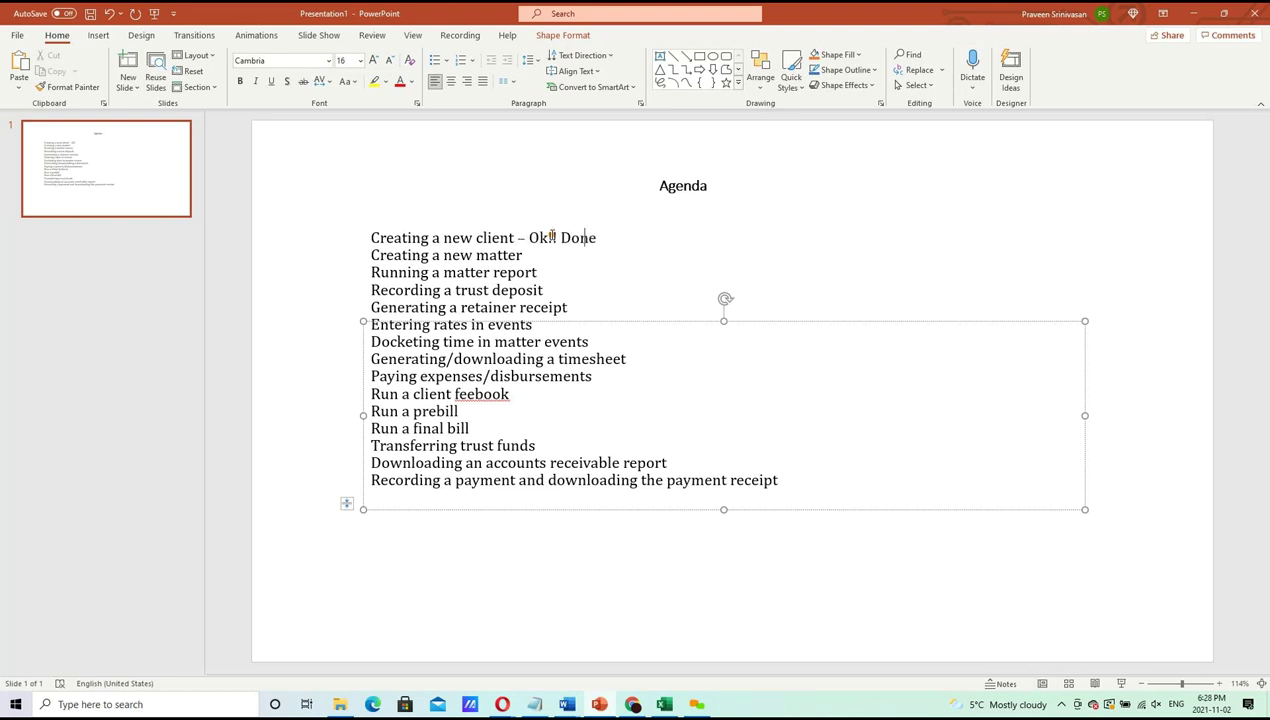
type("!! Killed it!! They ov")
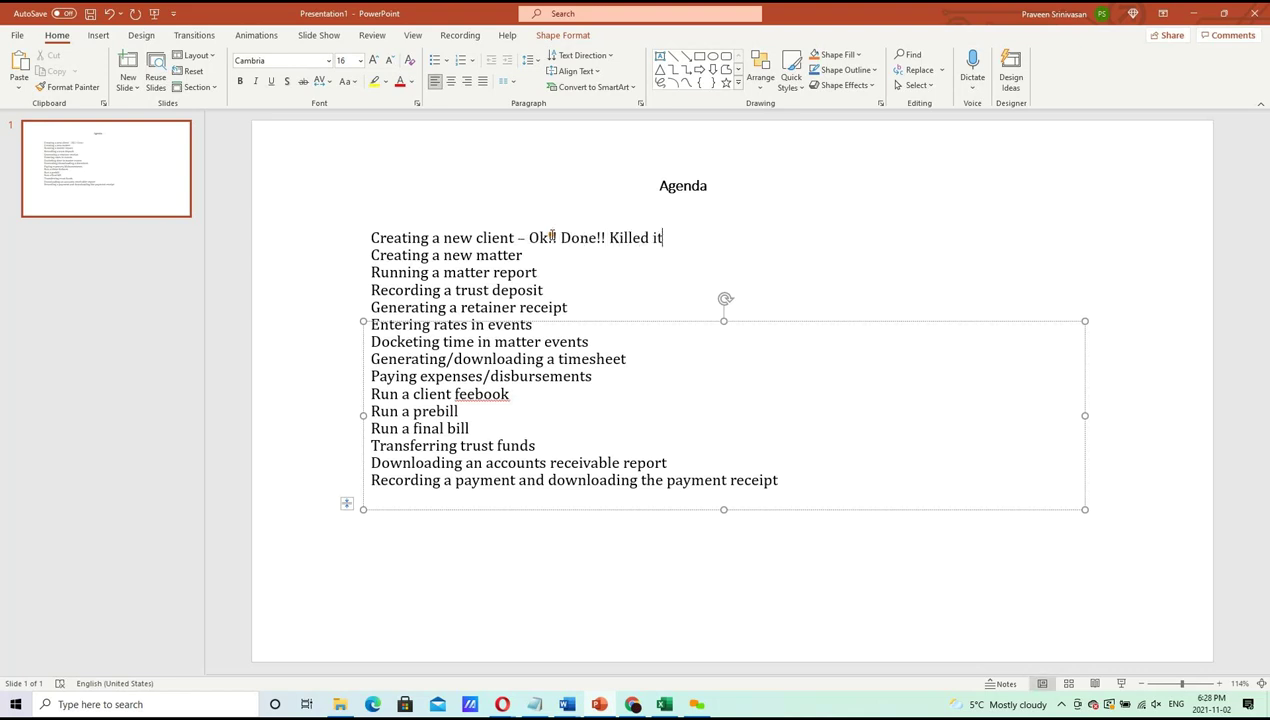
key("BackSpace")
key("BackSpace")
type("love y")
key("BackSpace")
type("you!!")
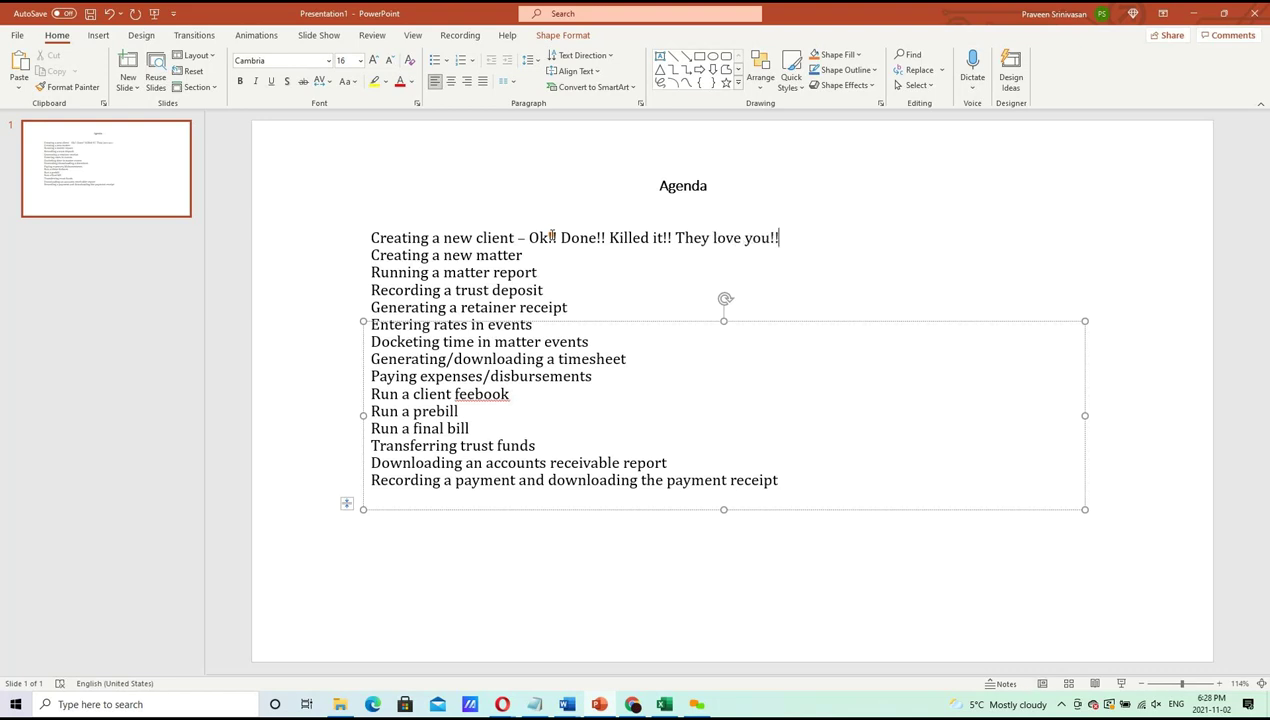
type(" Awesome!!")
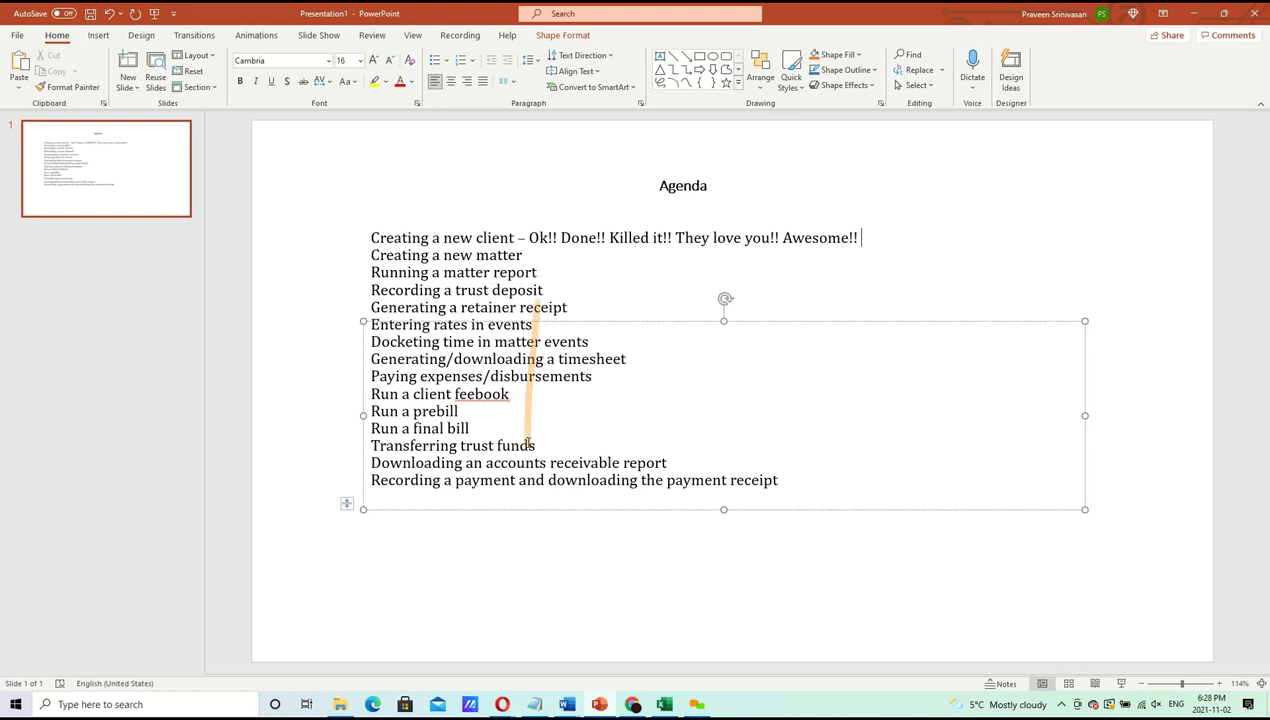
mouse_move(599, 707)
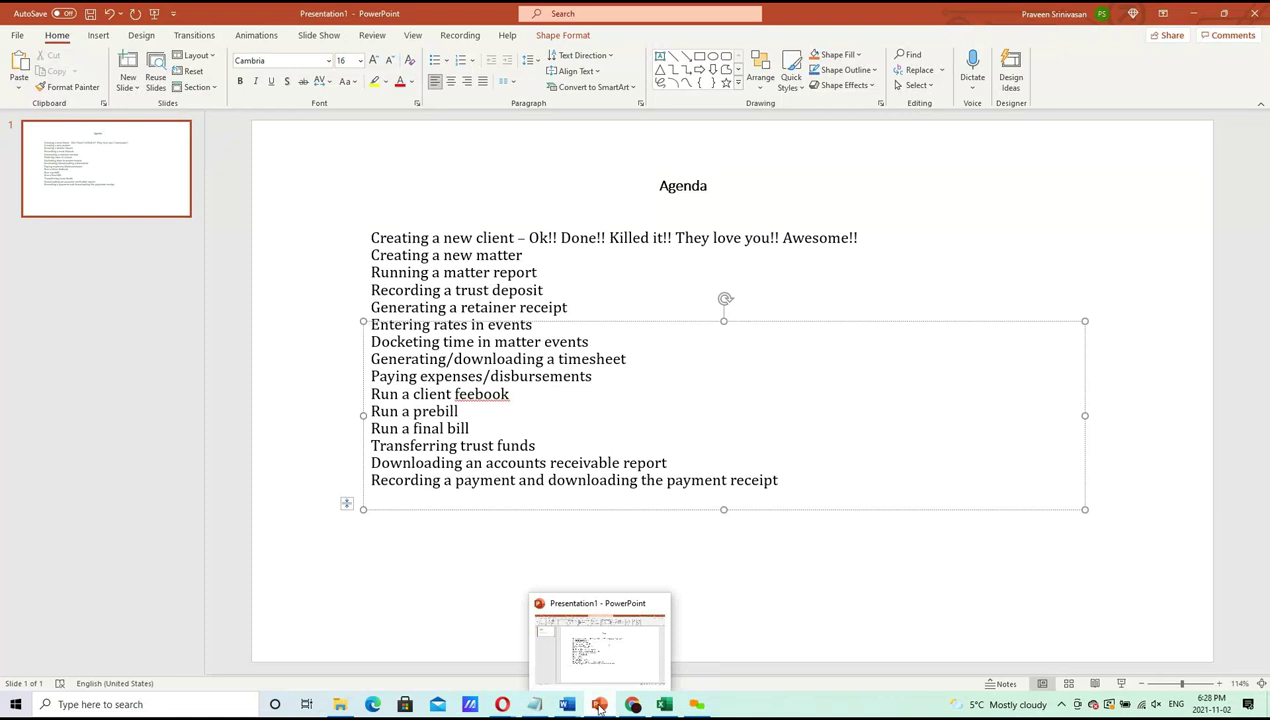
Minimize PowerPoint and switch Chrome to the My Drive tab via the Contact tab
left_click(599, 707)
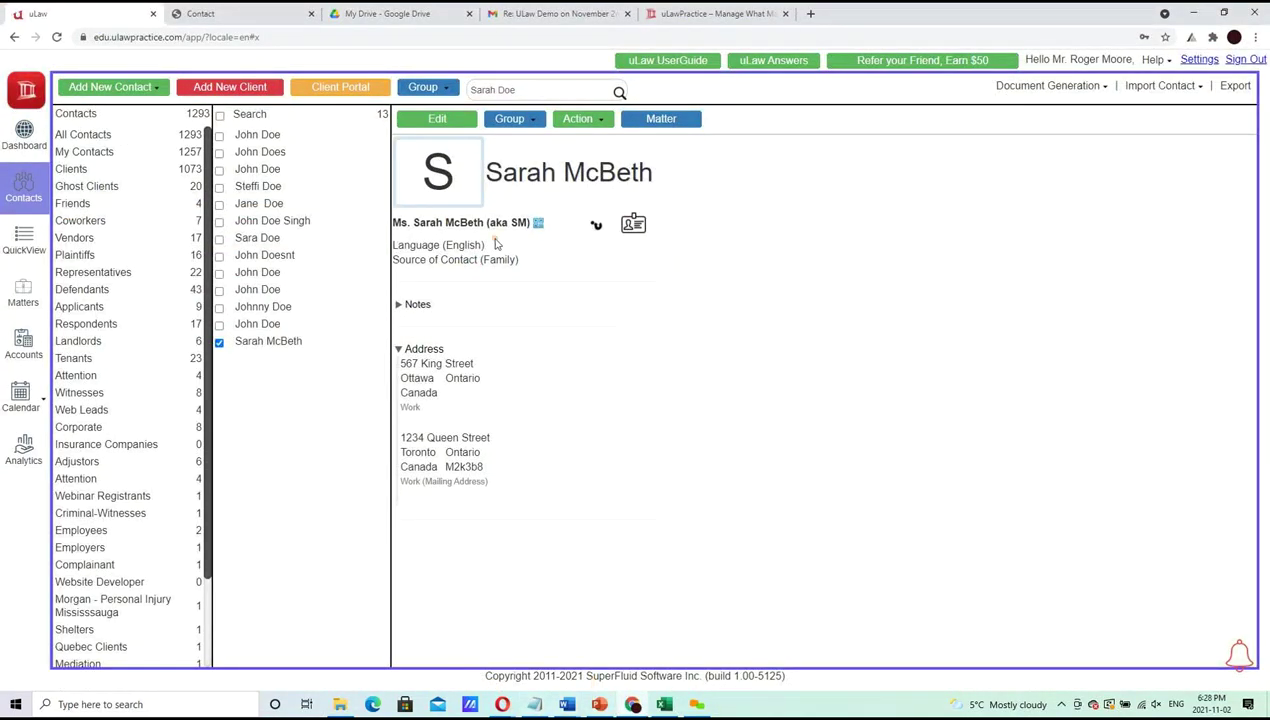
left_click(266, 8)
left_click(371, 8)
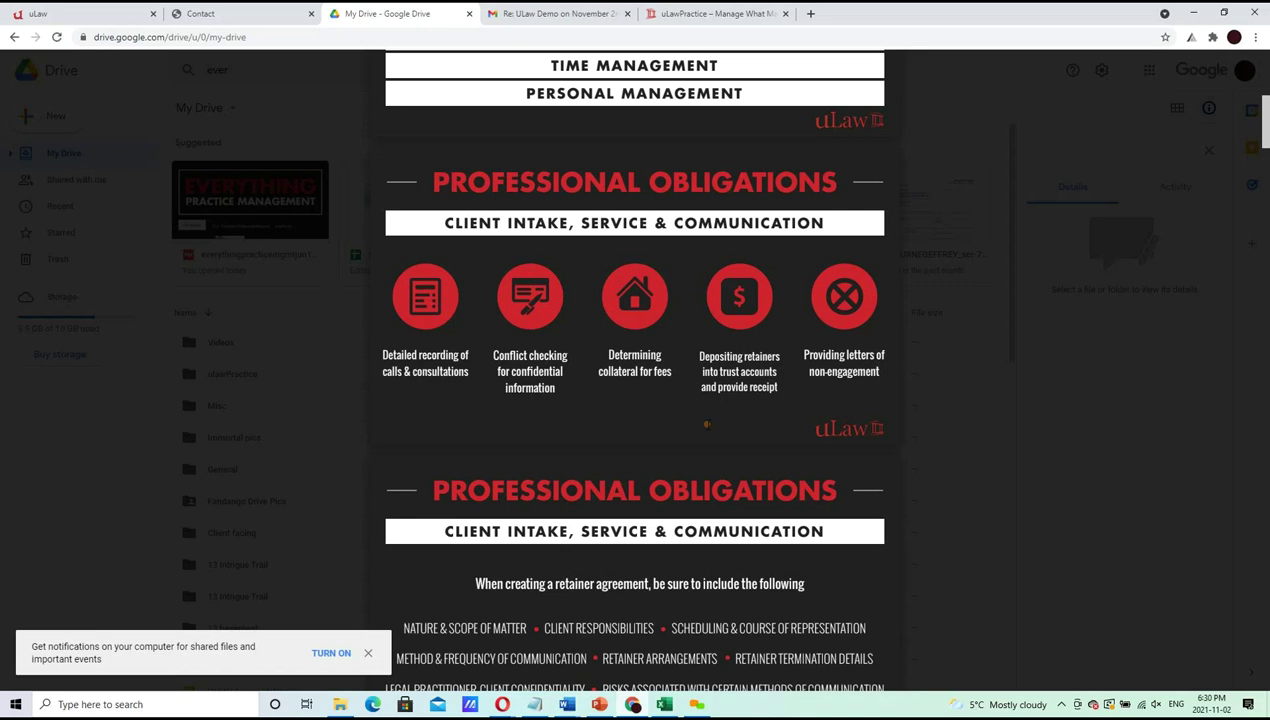
Return from the Google Drive preview to the client's uLaw Practice contact page
left_click(40, 13)
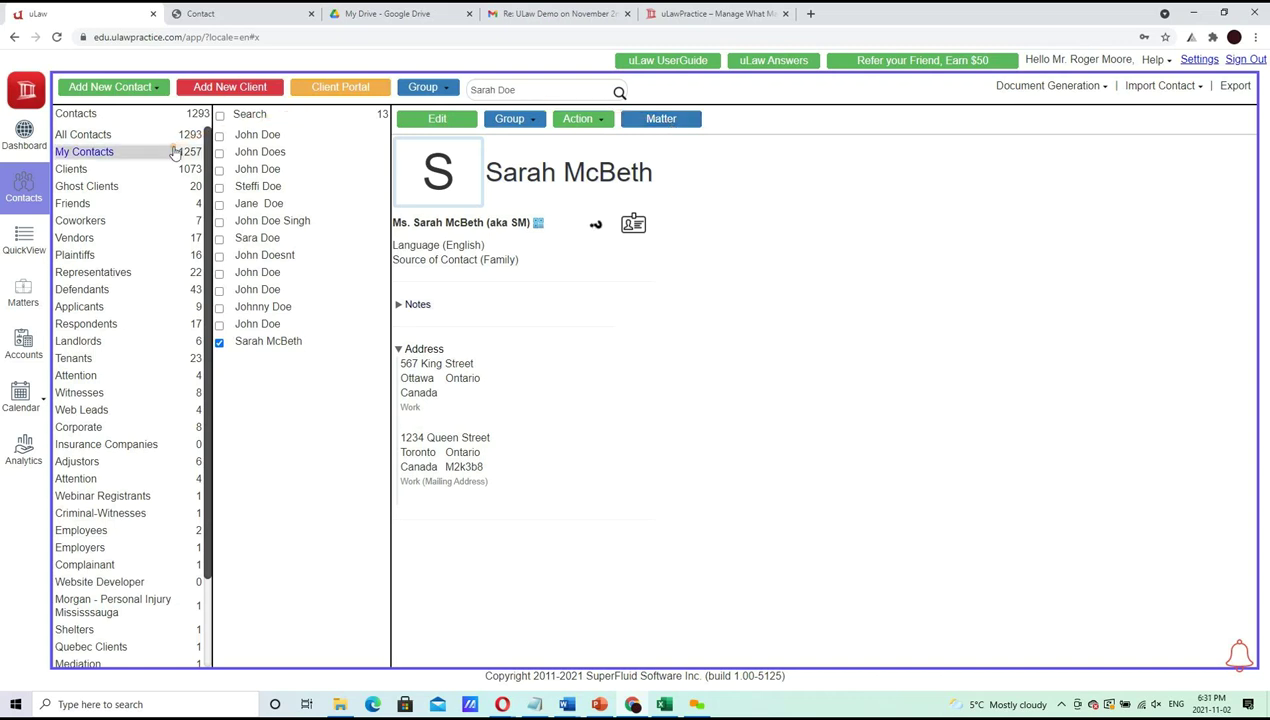
Browse the Representatives and Clients groups, then search contacts by the client's first name
left_click(116, 274)
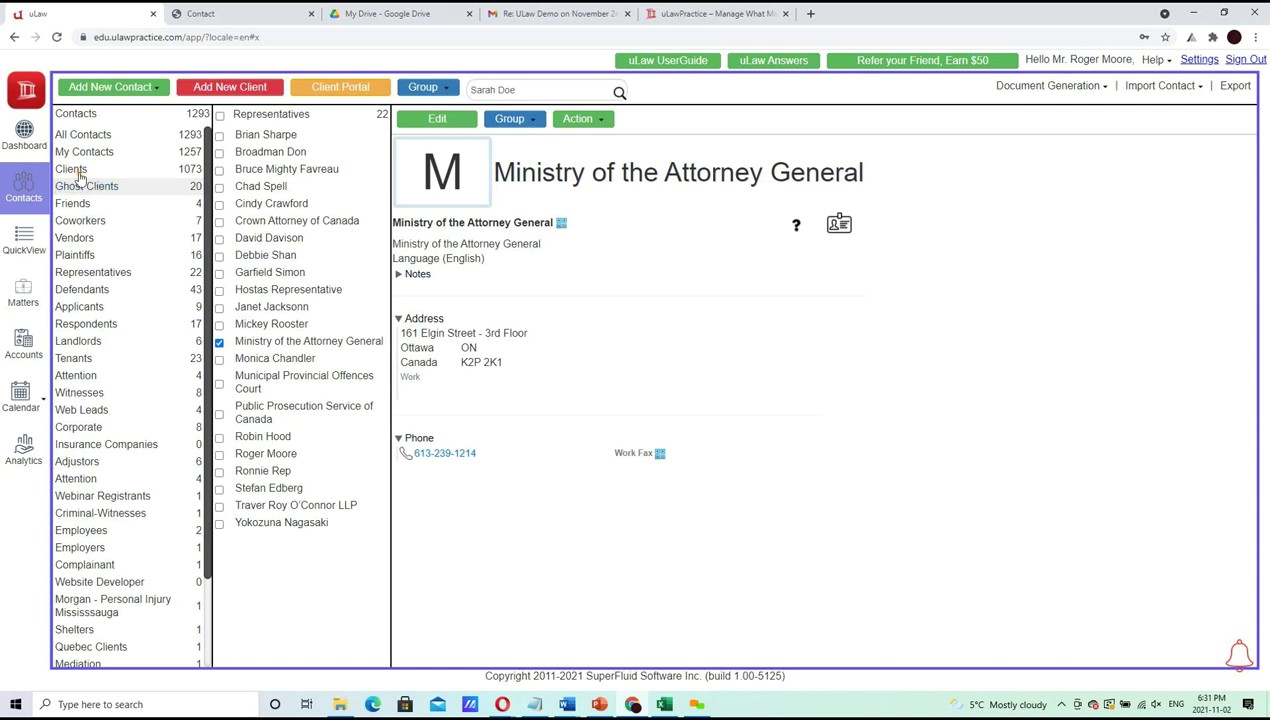
left_click(71, 169)
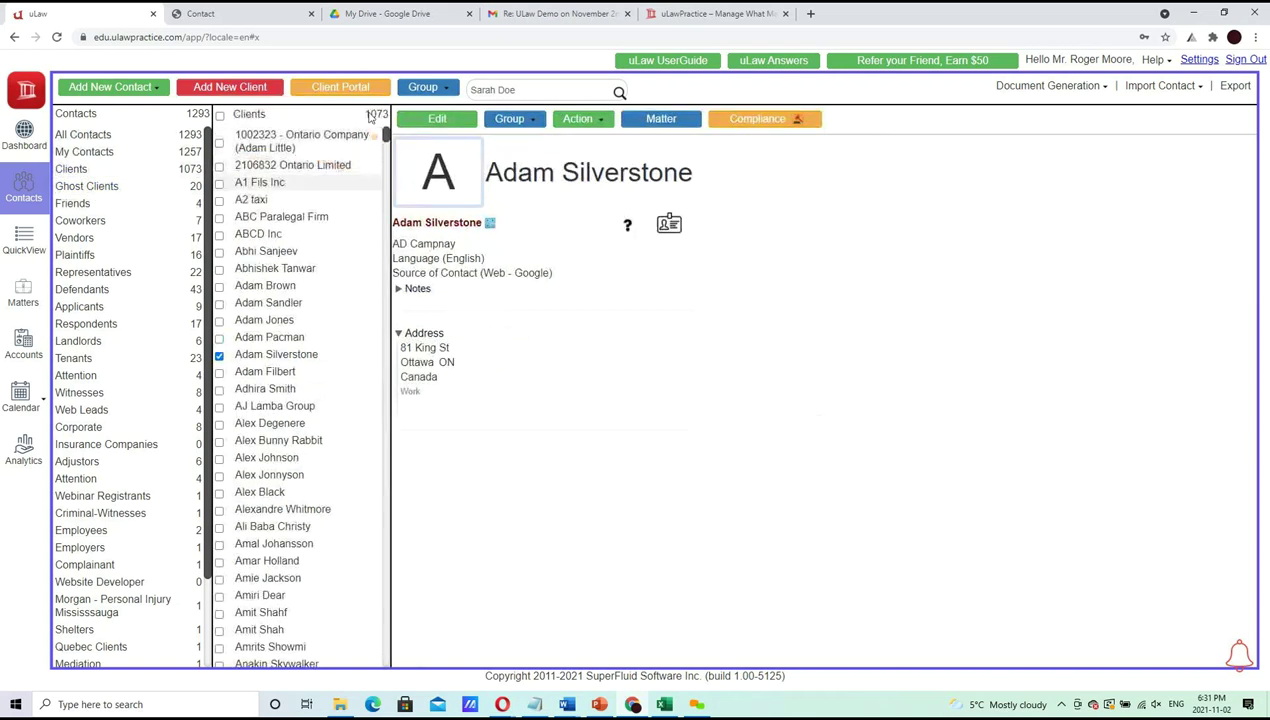
left_click(525, 90)
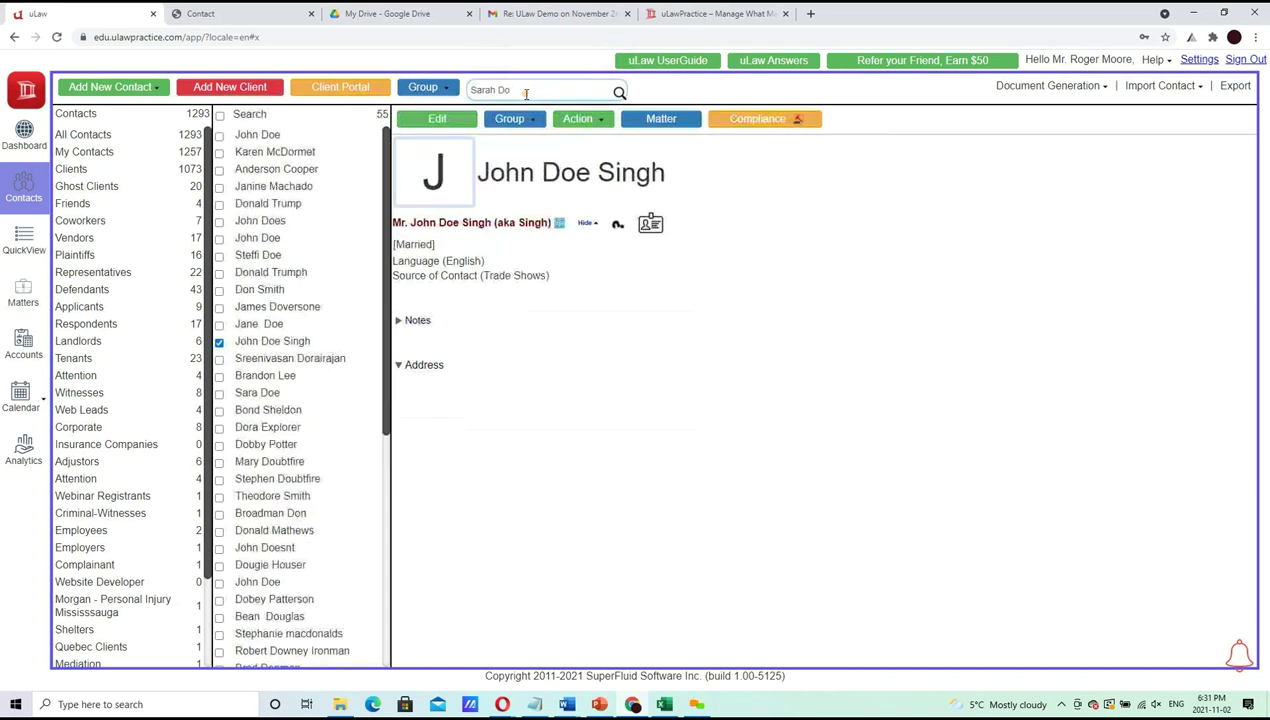
type("Sarah")
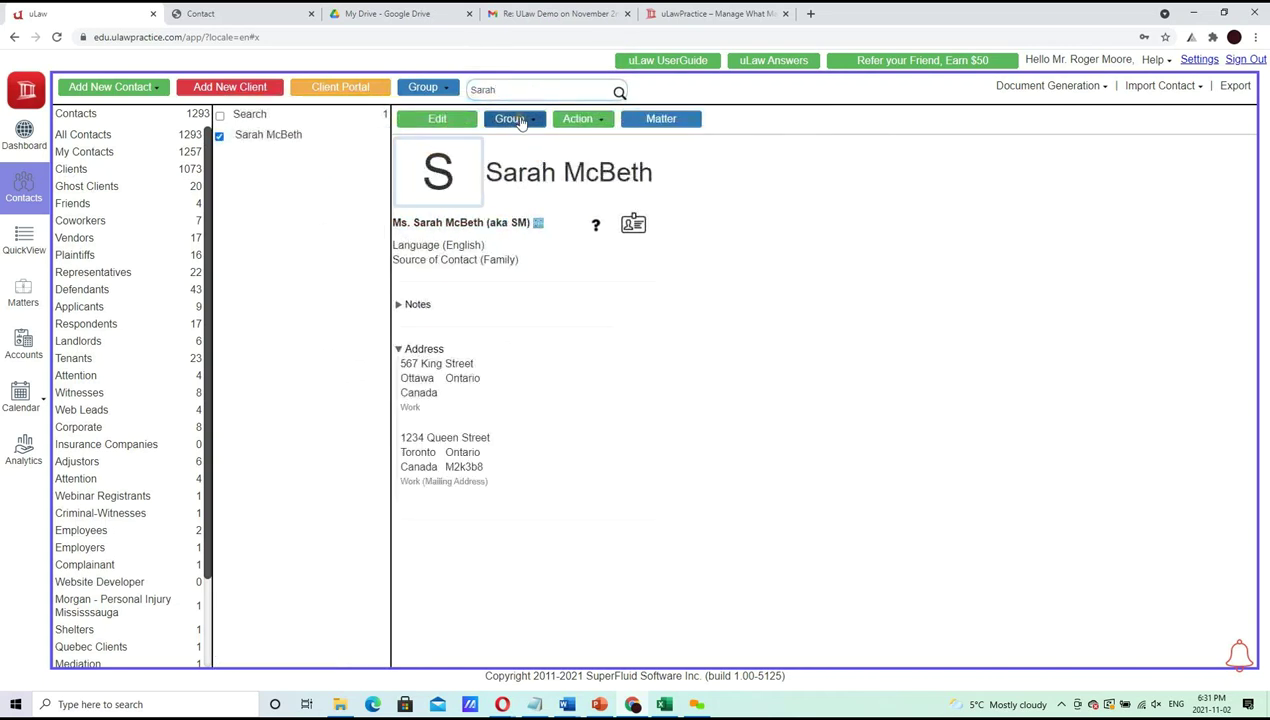
left_click(520, 119)
scroll(587, 490, "down", 1)
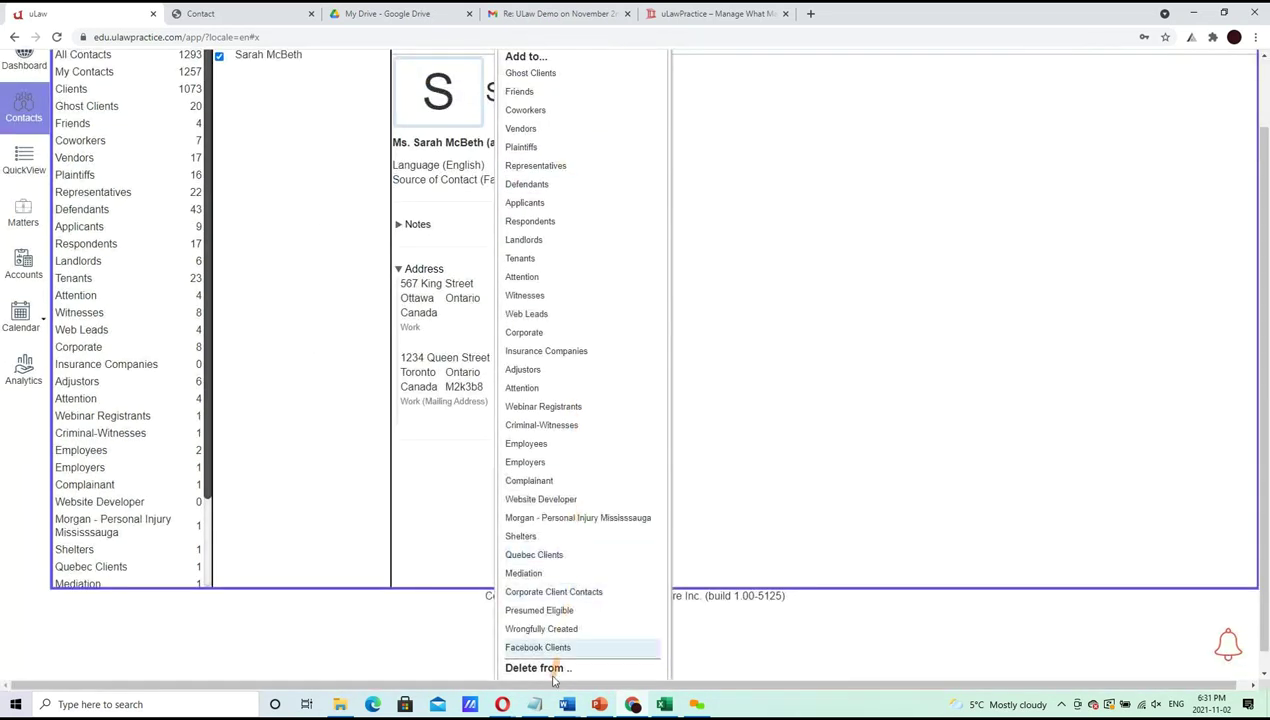
left_click(814, 132)
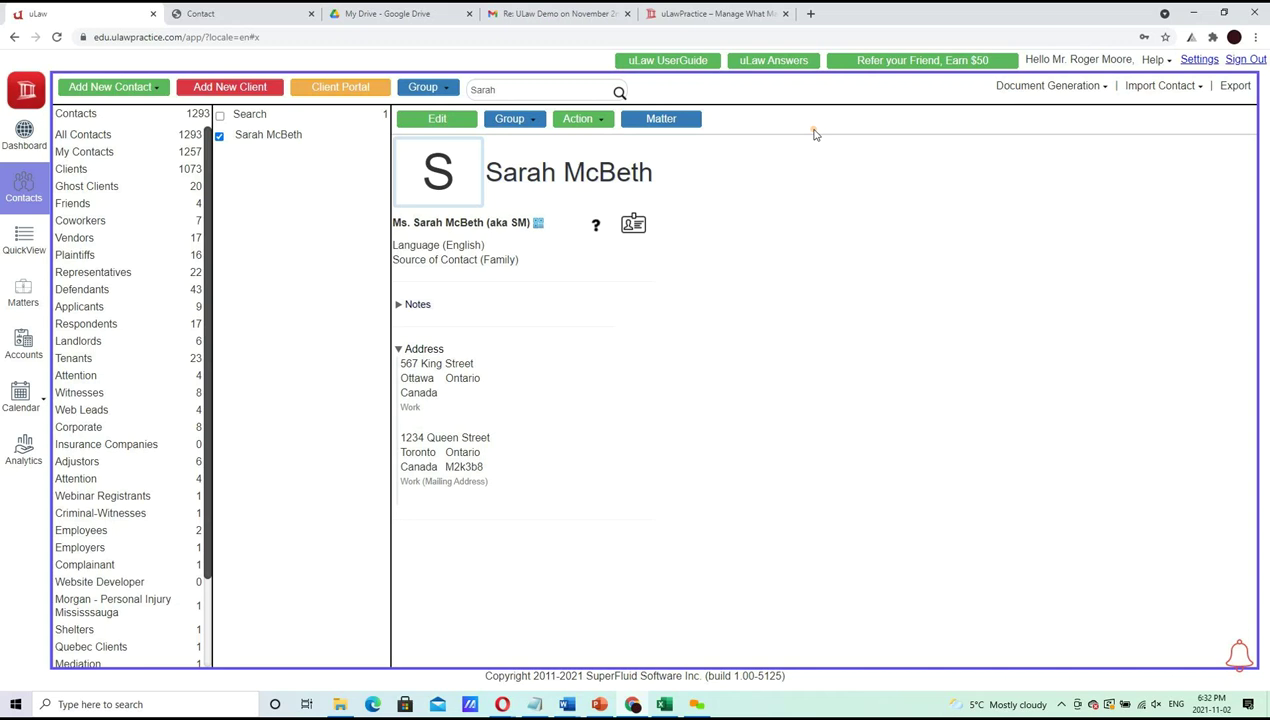
Start a new matter for the client, reviewing the practice-area and client lists without changes
left_click(683, 121)
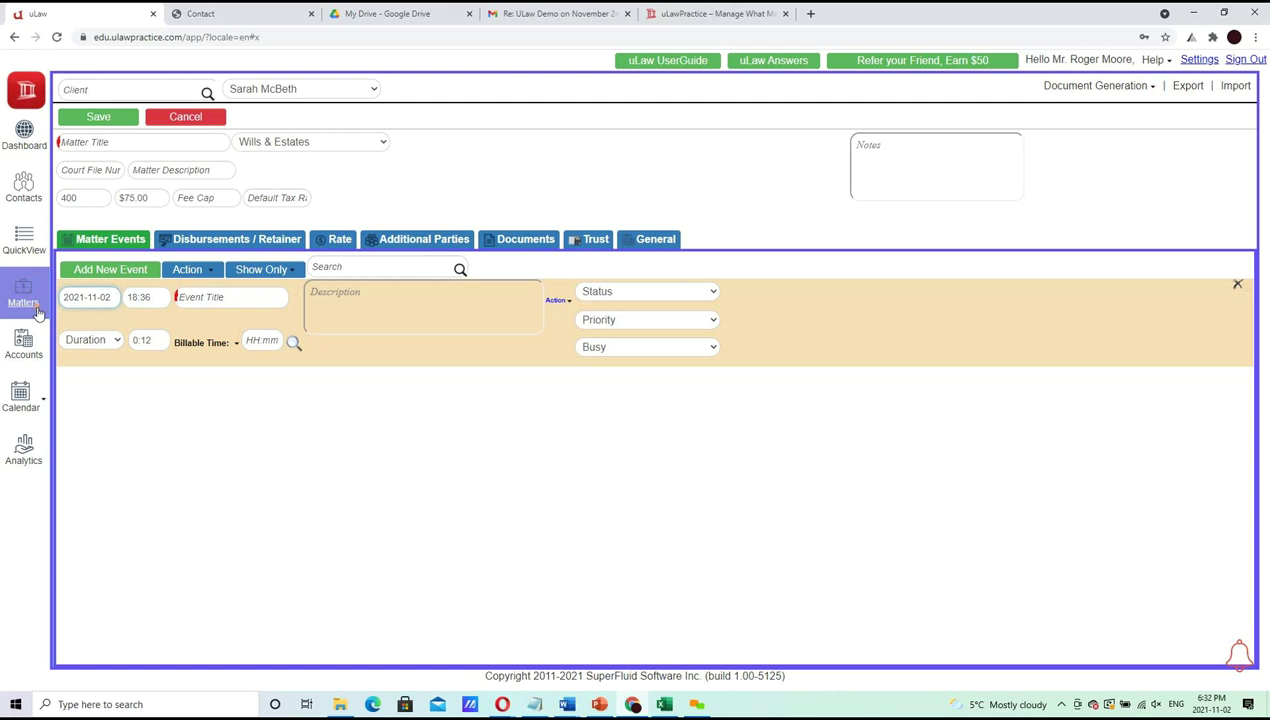
left_click(342, 147)
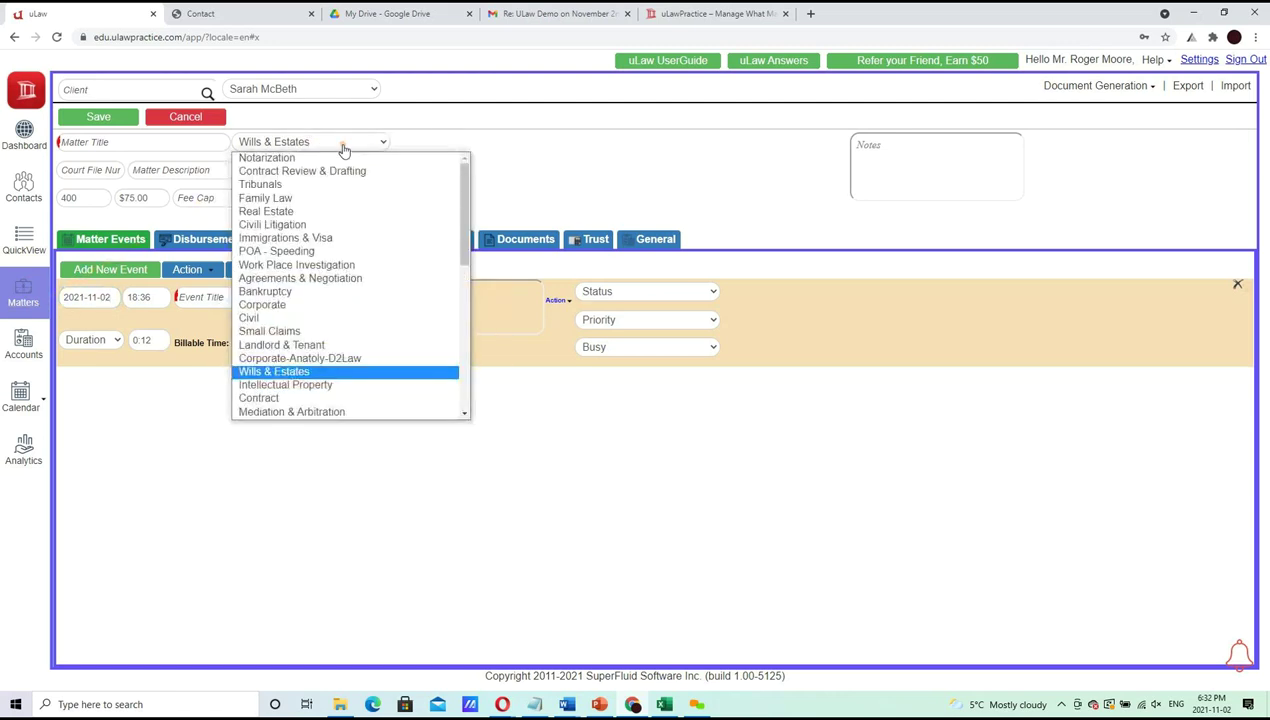
left_click(333, 92)
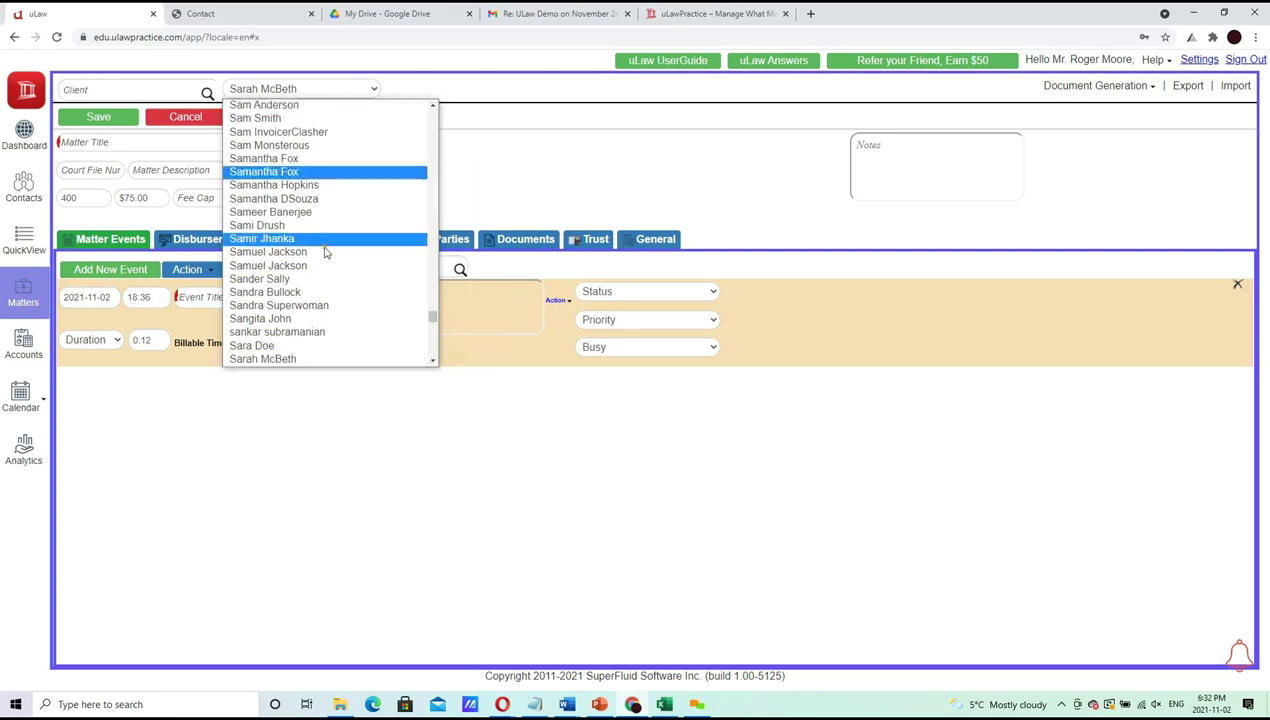
left_click(95, 89)
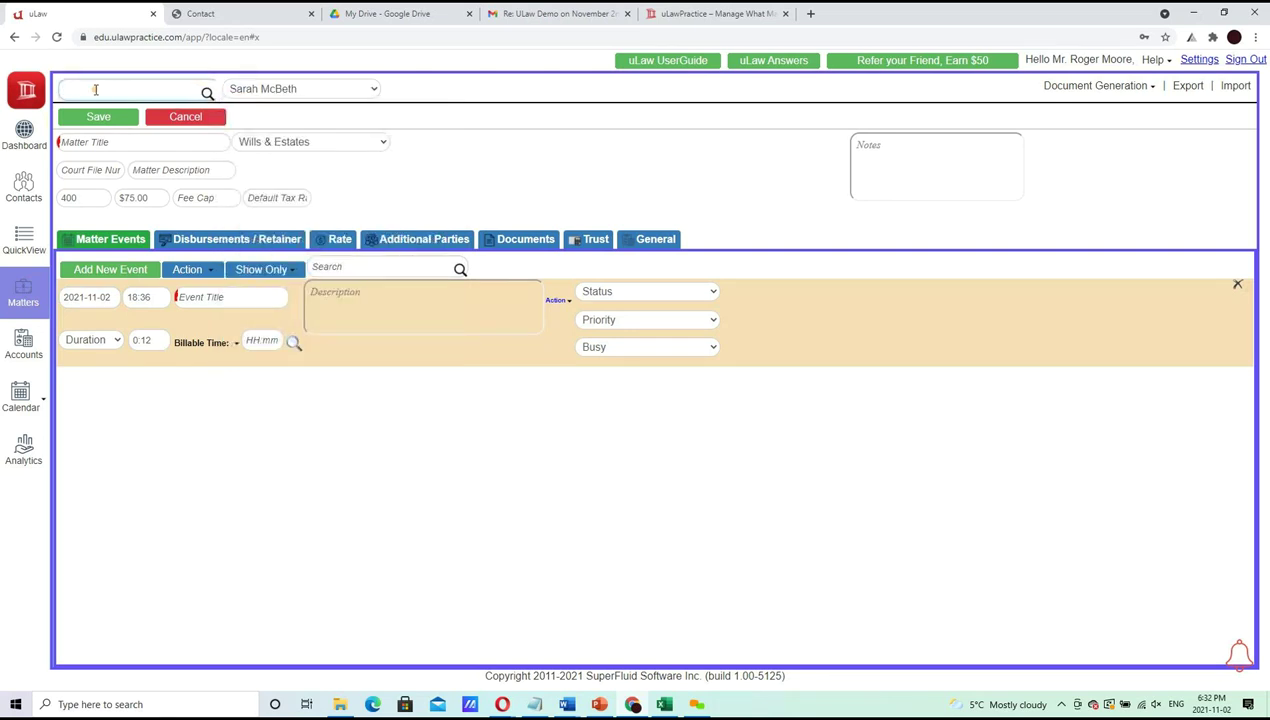
type("John")
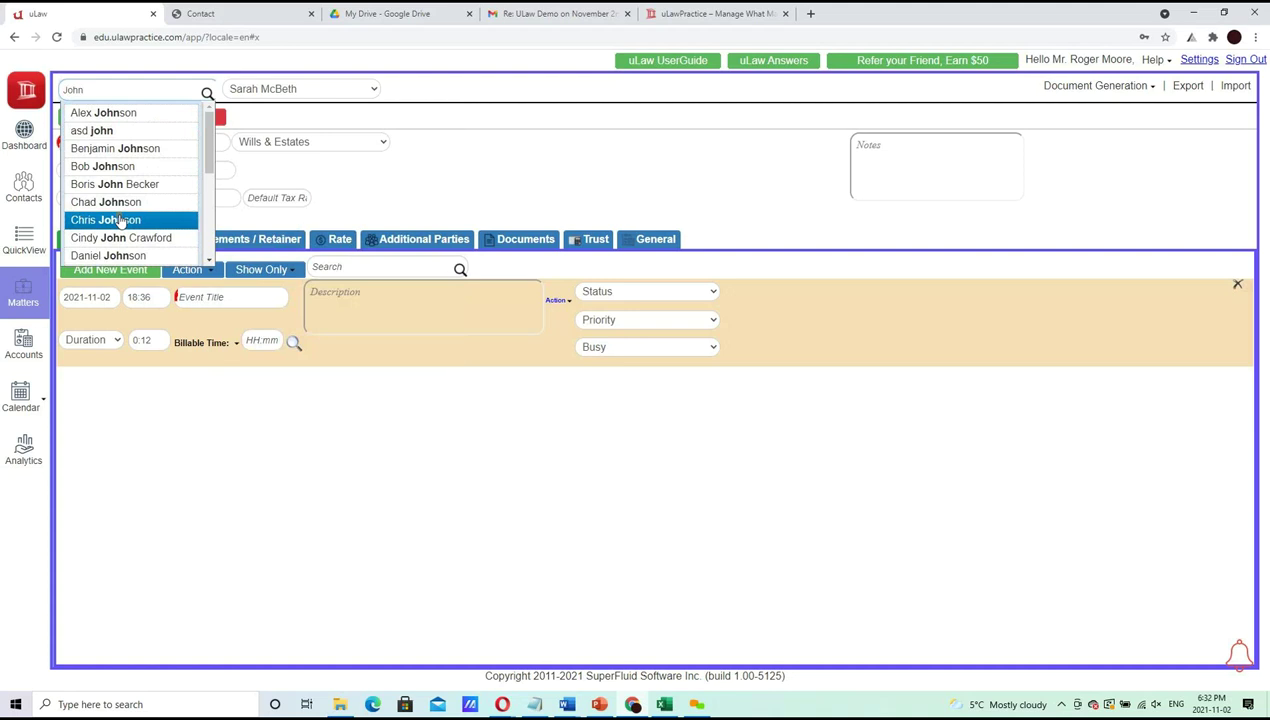
left_click(420, 106)
left_click(349, 97)
left_click(349, 95)
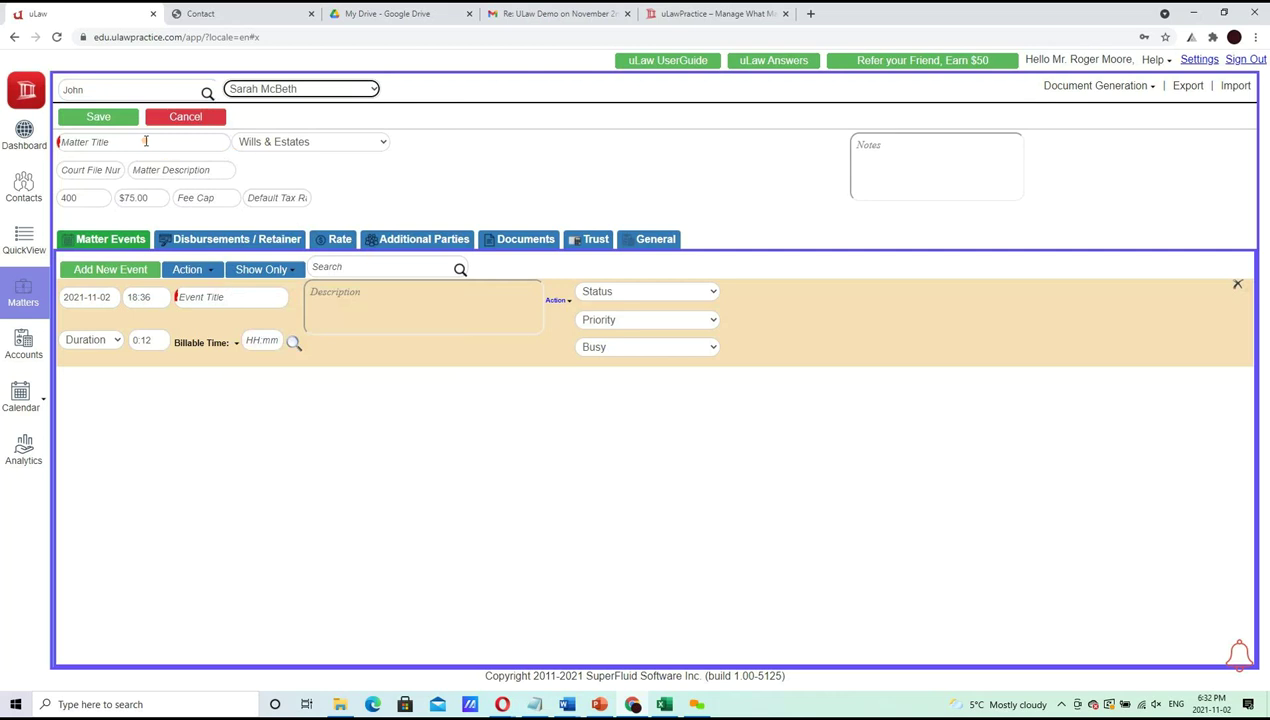
left_click(169, 145)
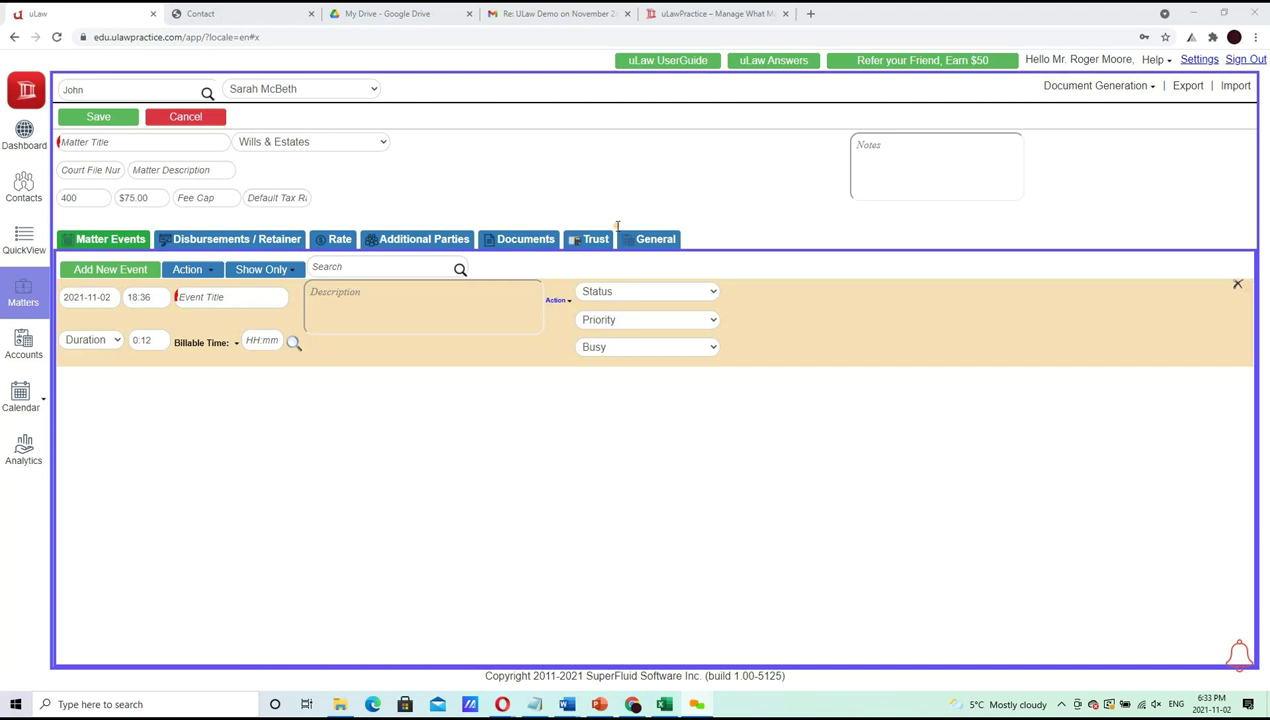
Change the new matter's area of practice from Wills & Estates to Small Claims
left_click(337, 146)
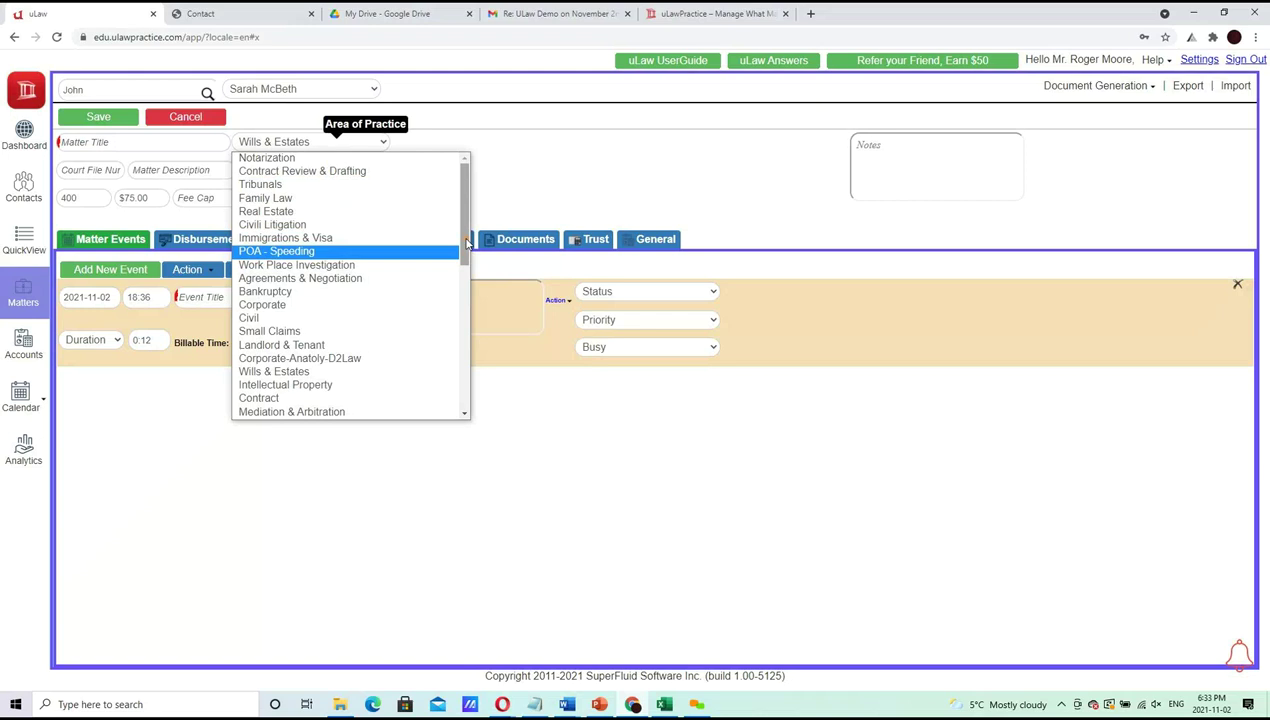
left_click(328, 331)
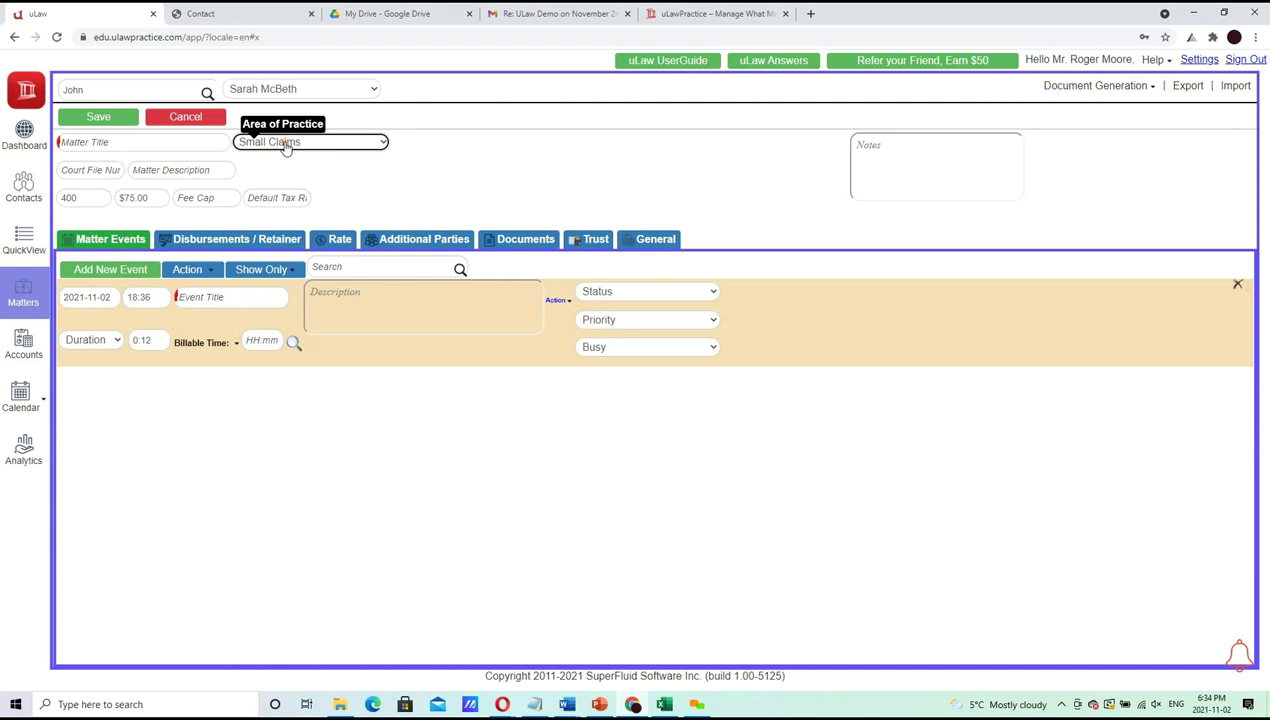
left_click(143, 145)
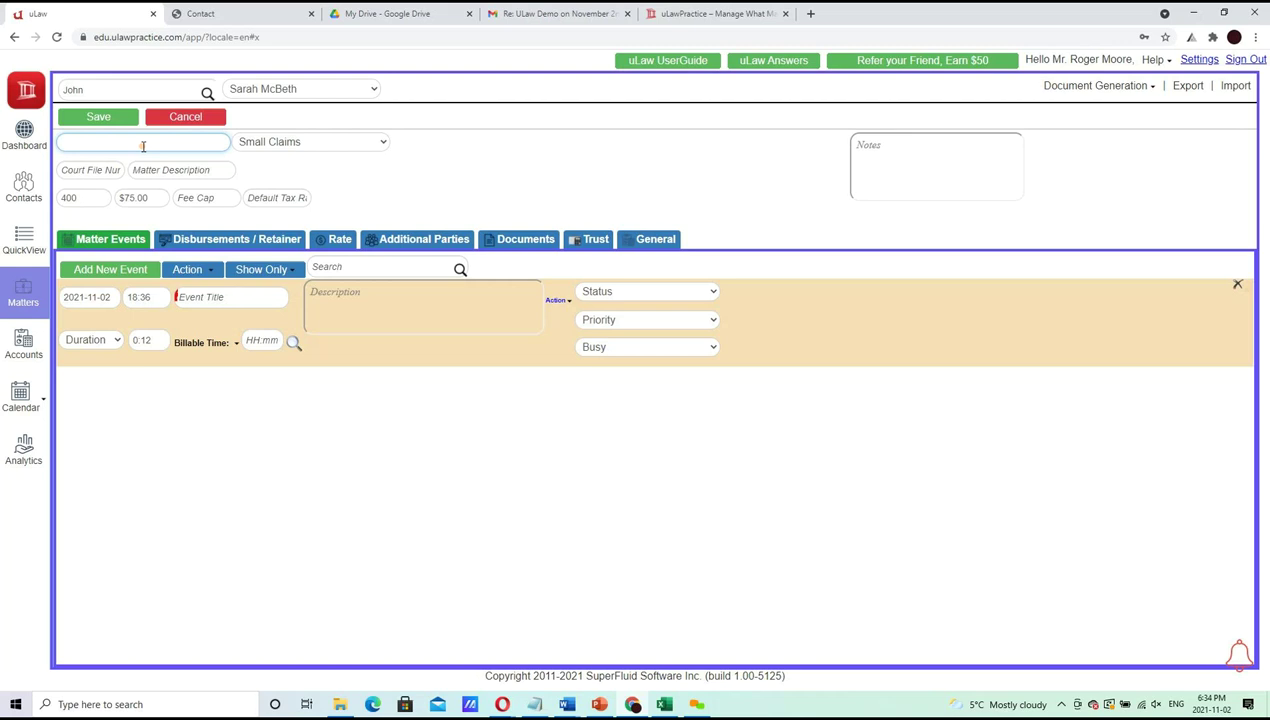
Title the matter 'Sarah Vs Steffi', save it, and select its file number SM-491753
type("Sarah Vs Steffi")
left_click(98, 118)
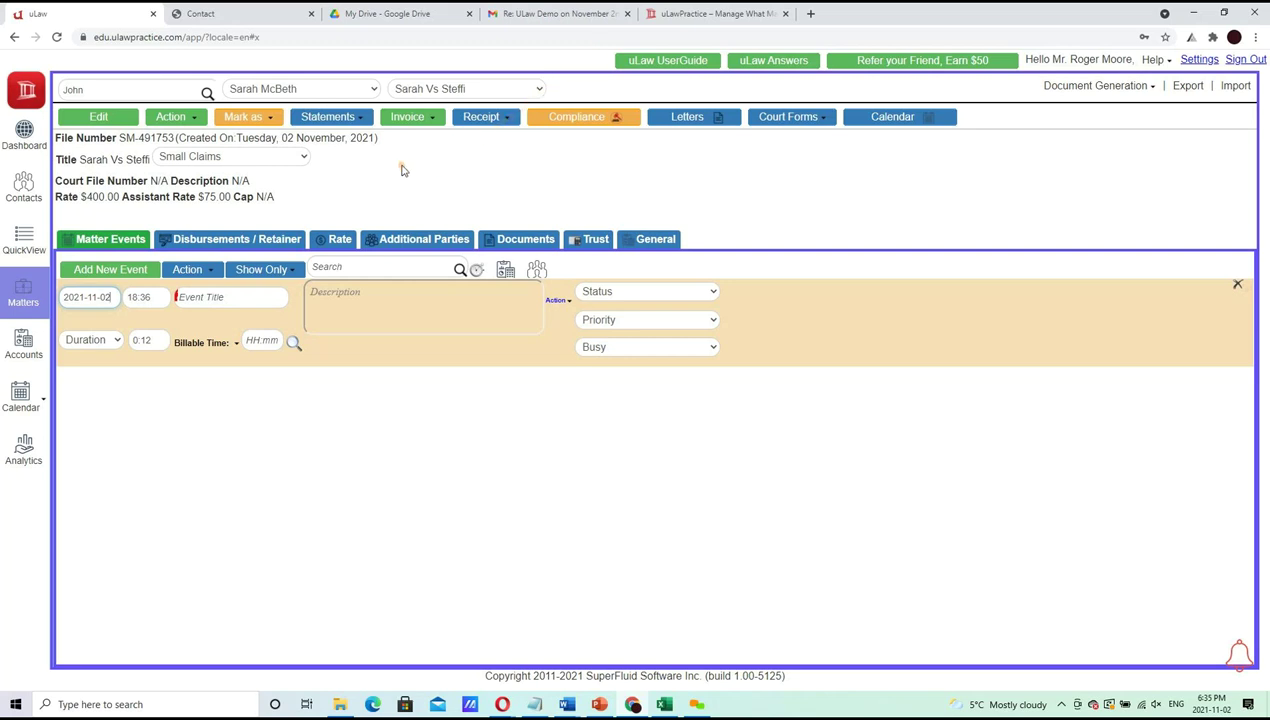
left_click_drag(121, 143, 177, 139)
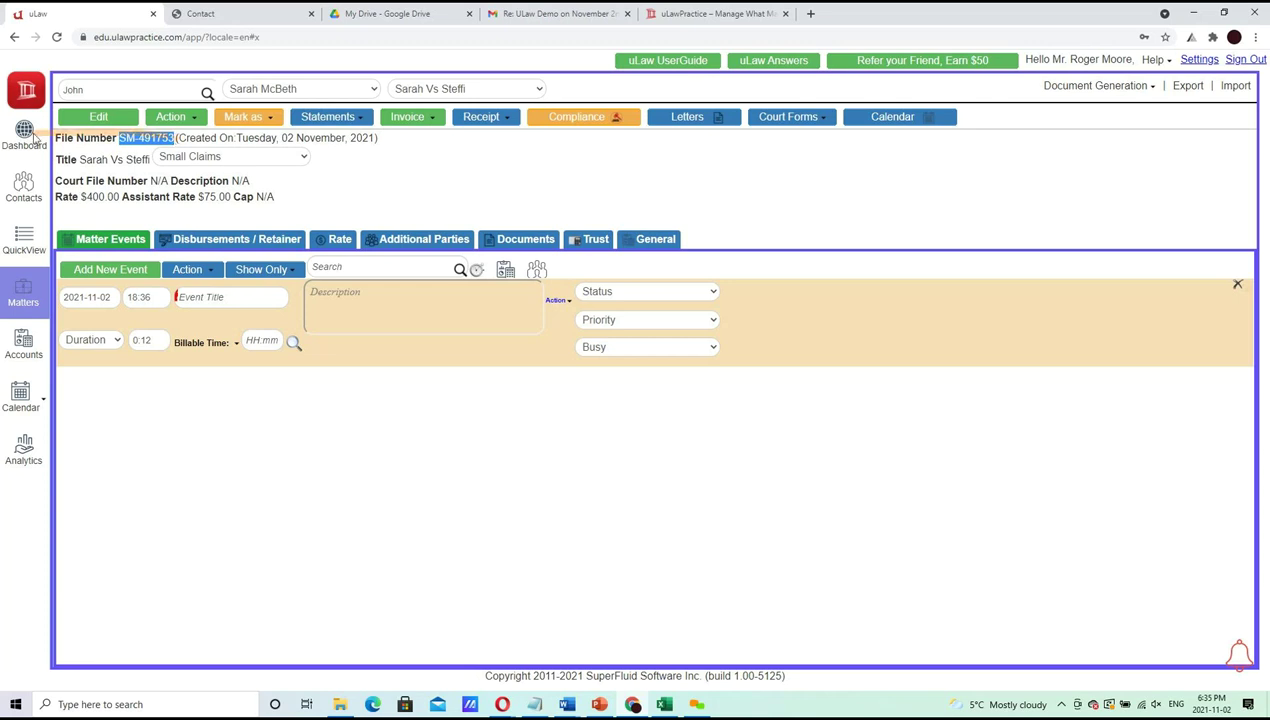
left_click(18, 252)
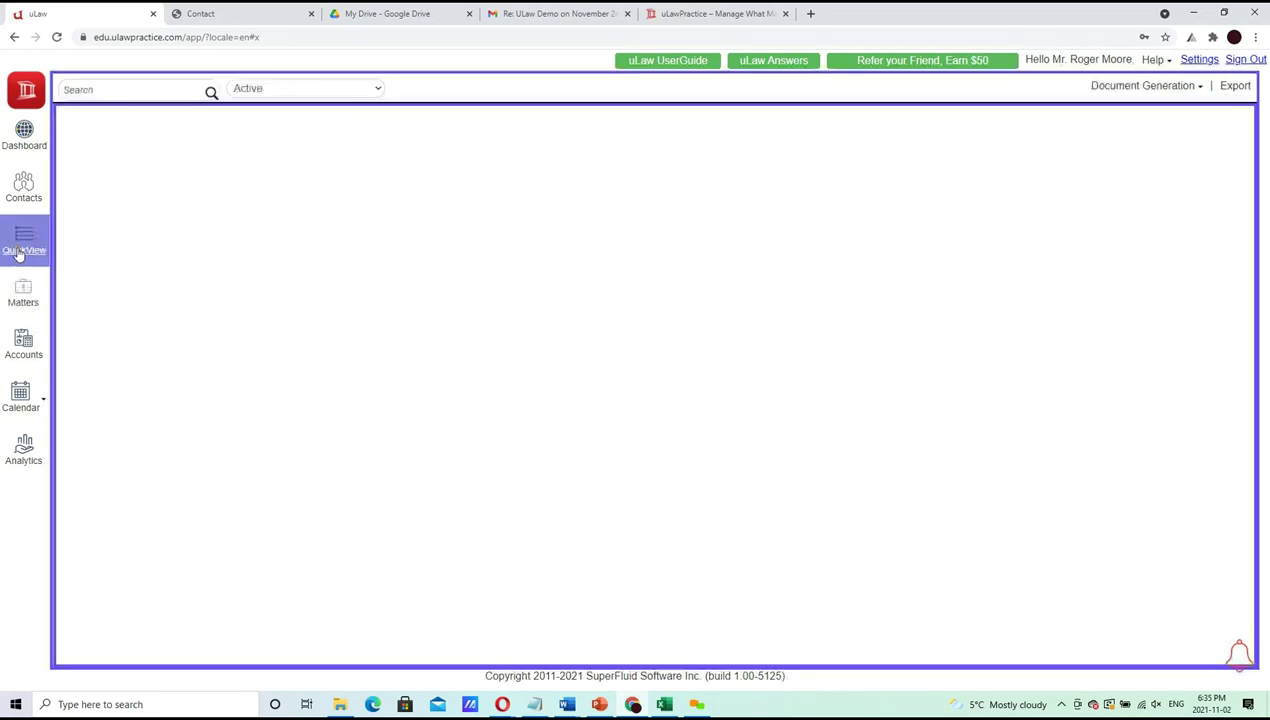
left_click(159, 95)
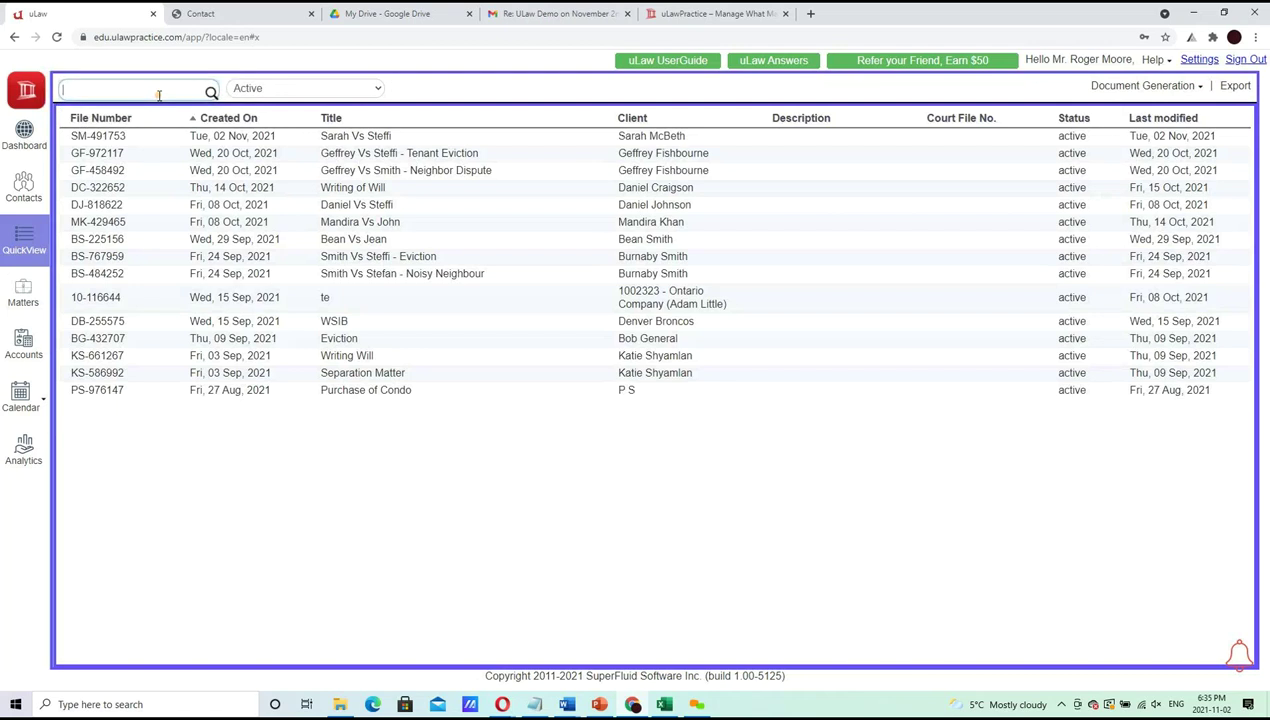
type("st")
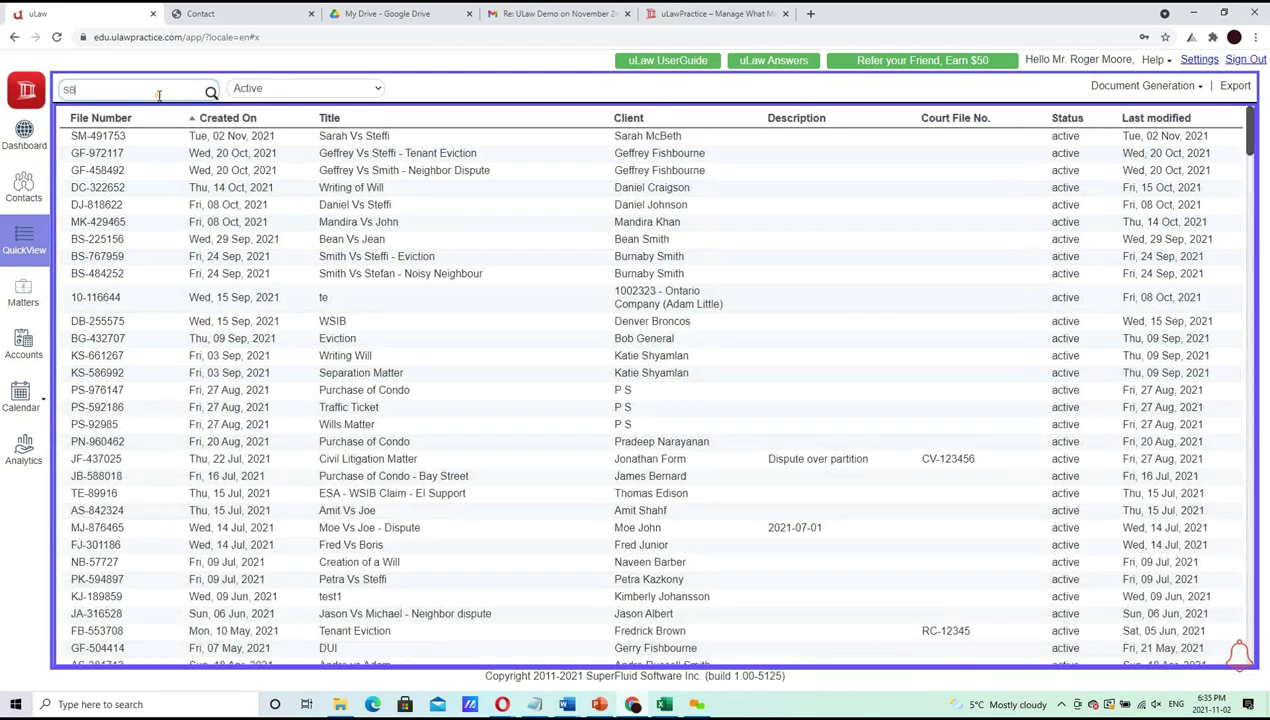
key("BackSpace")
type("M-")
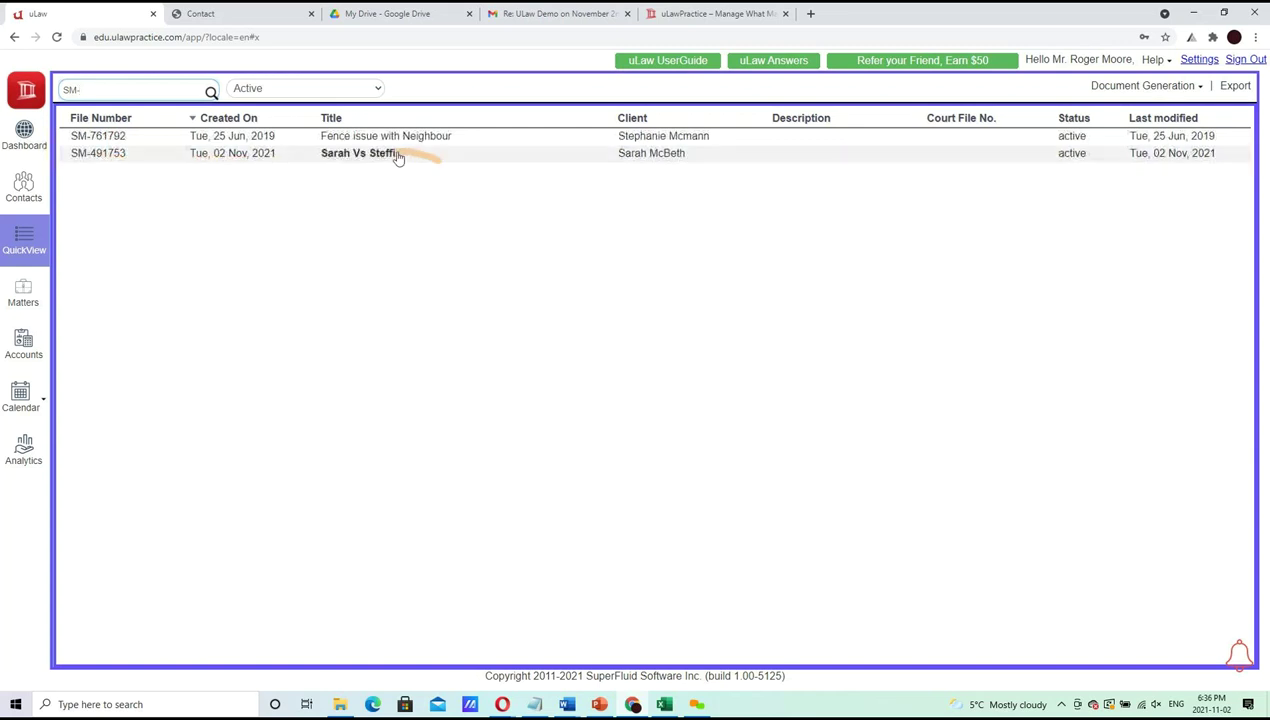
left_click_drag(172, 90, 3, 112)
type("sARAH")
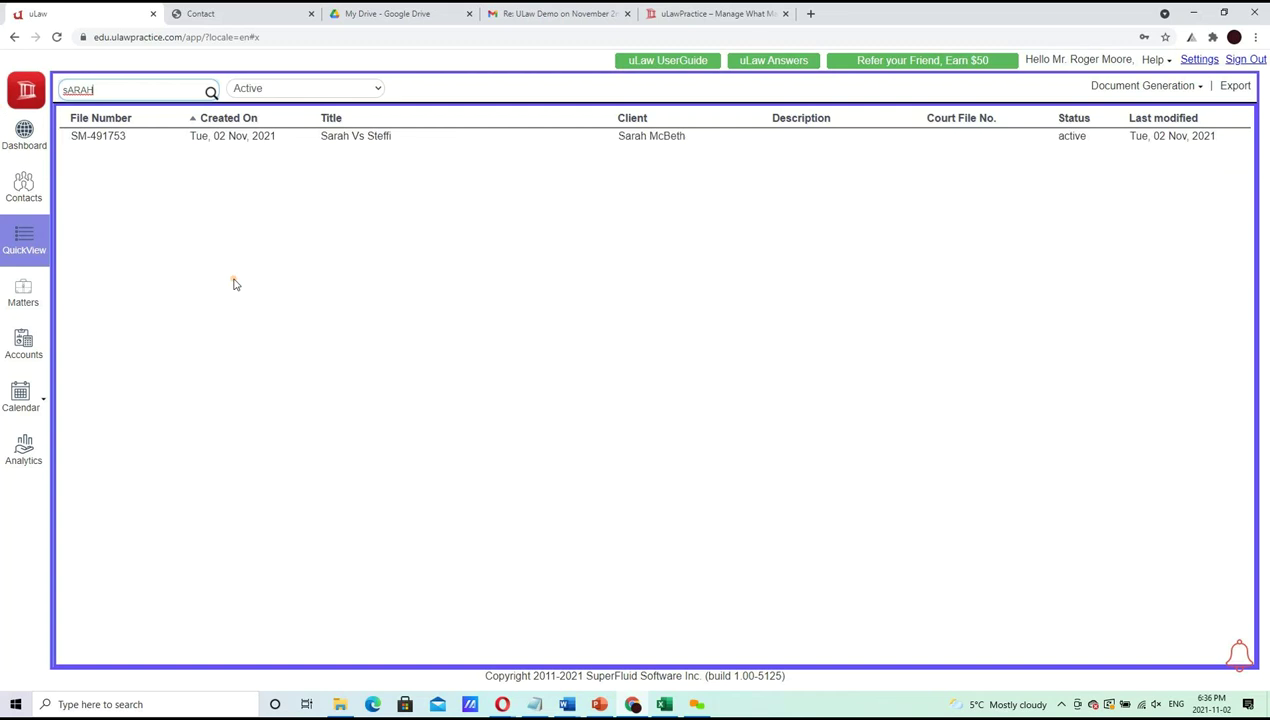
left_click_drag(352, 137, 350, 120)
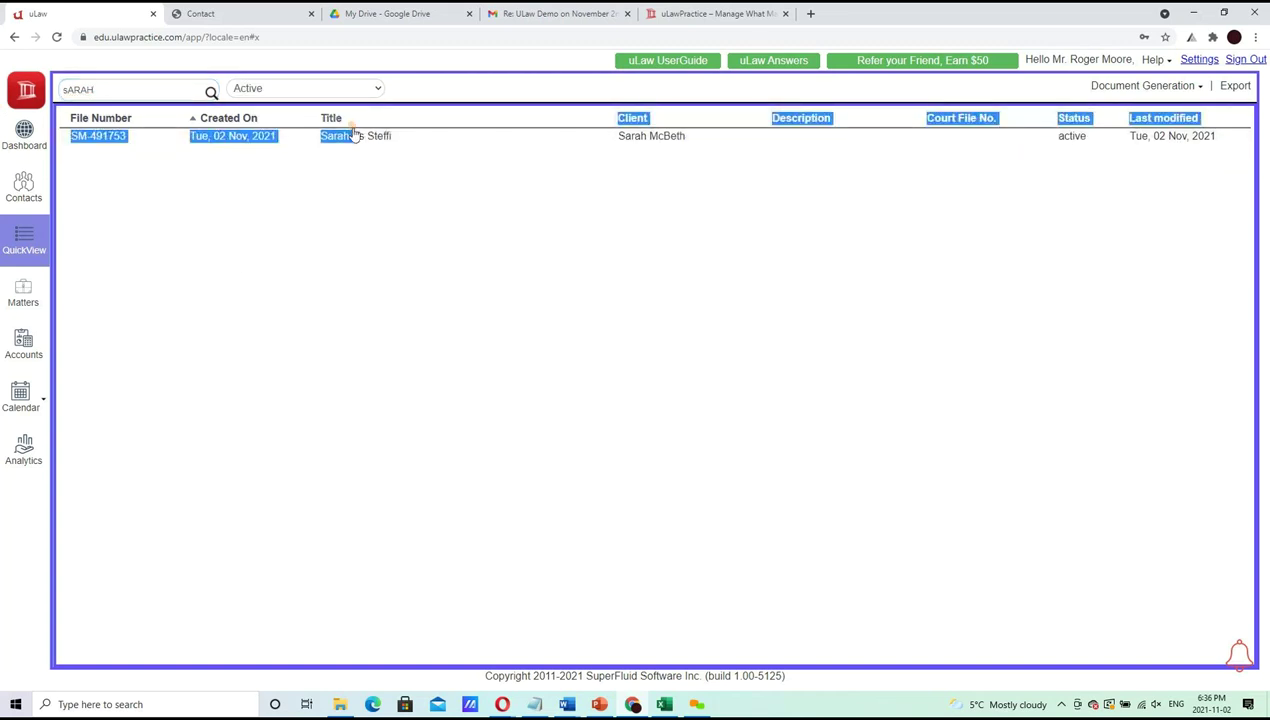
left_click(352, 135)
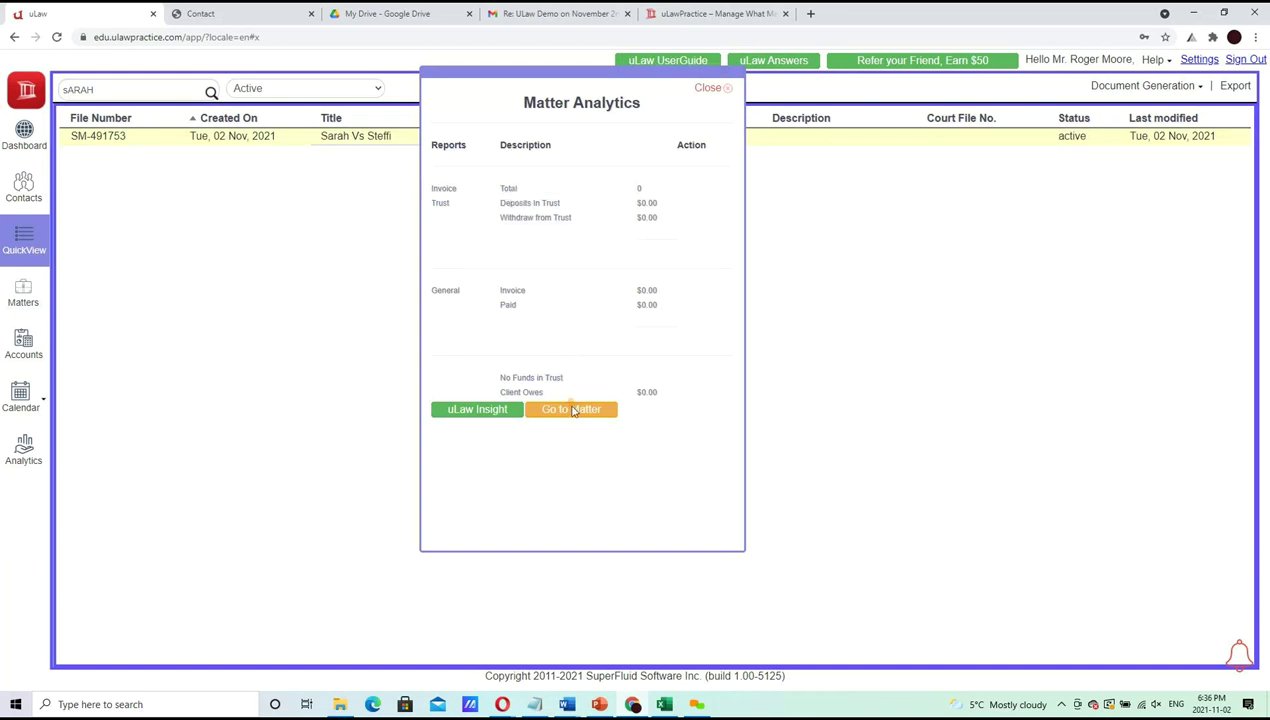
left_click(567, 411)
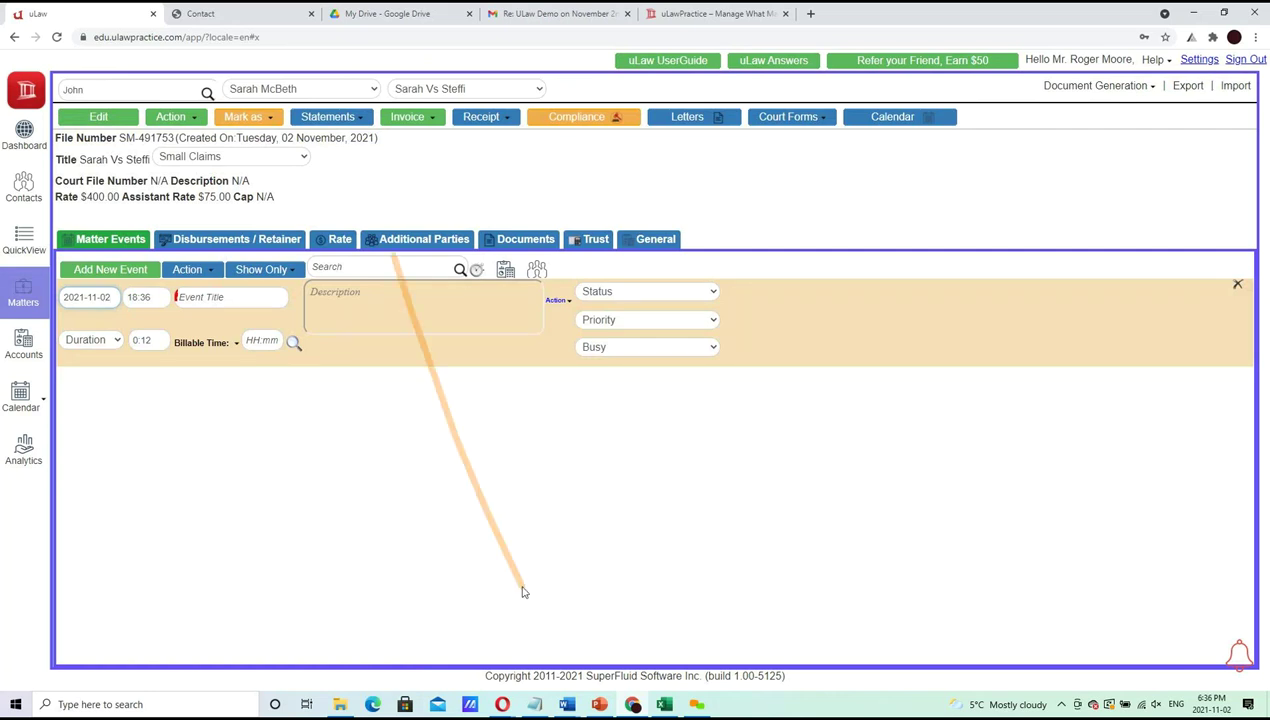
Add a dash after 'Creating a new matter' in the PowerPoint agenda, then put the matter in edit mode
left_click(600, 705)
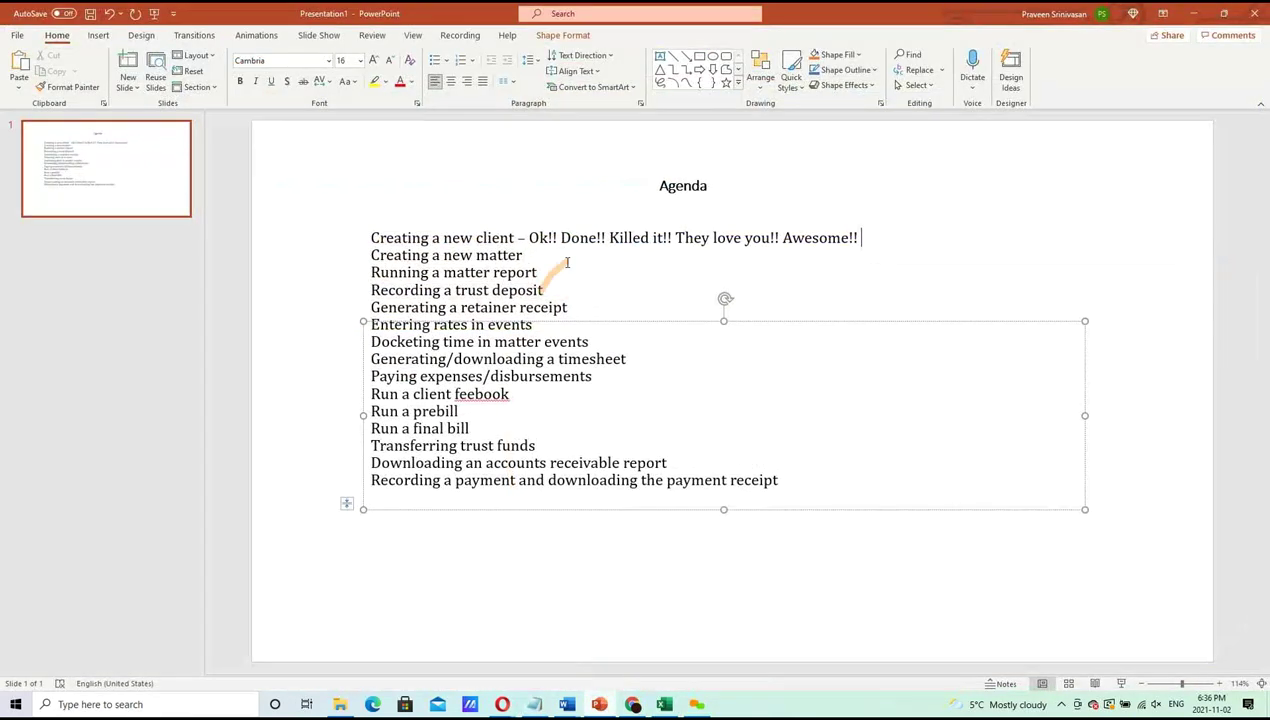
left_click(567, 258)
type("-")
left_click(1193, 13)
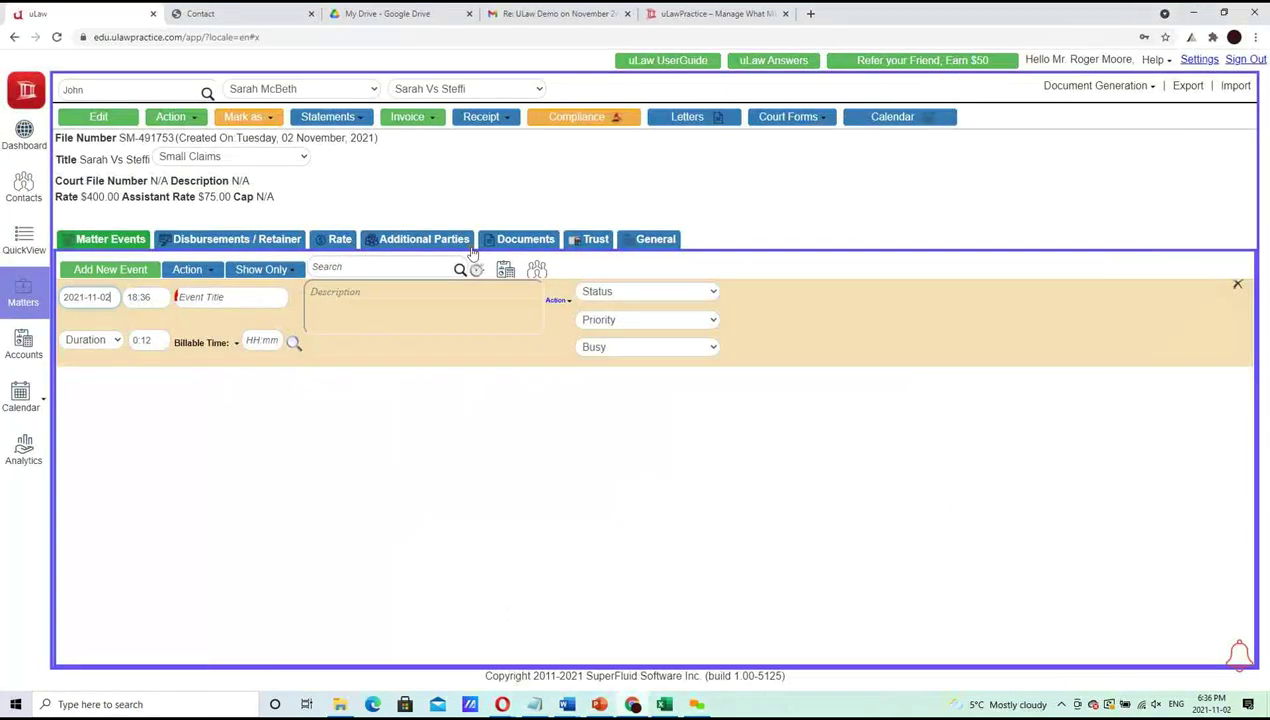
left_click(104, 117)
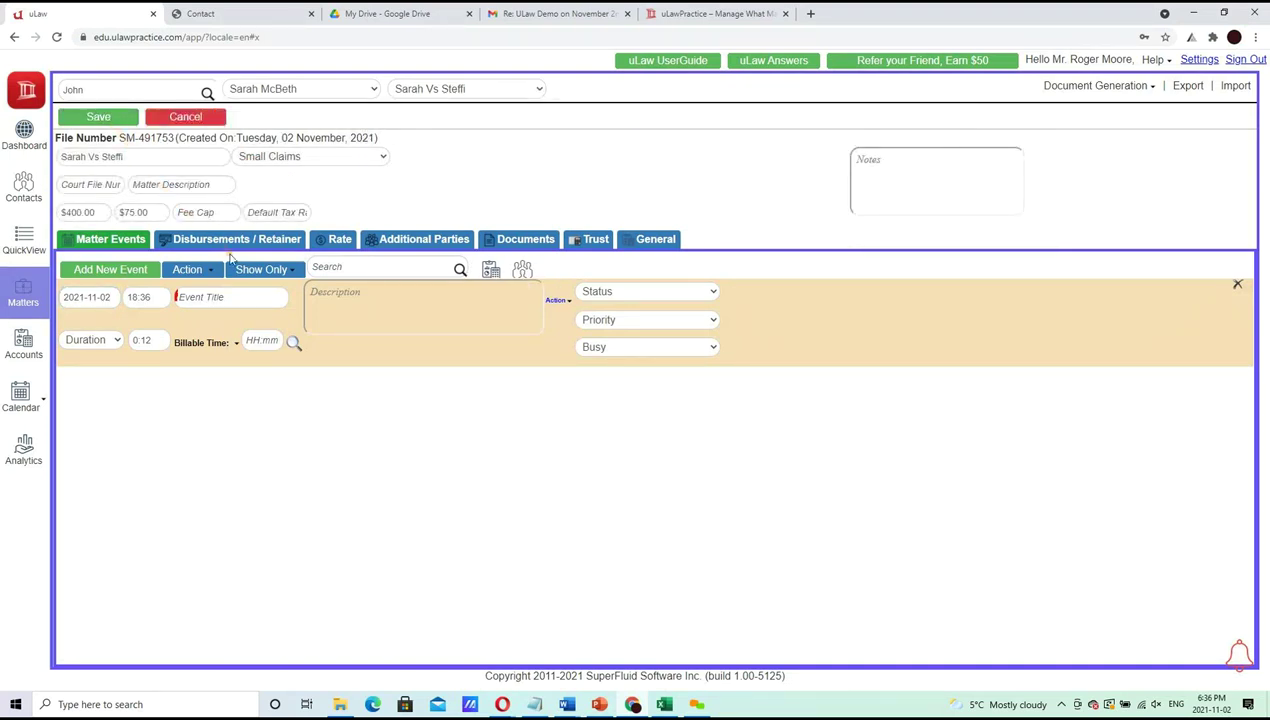
Type '2021-file-001' as the matter description, then cancel and discard the change
left_click(215, 188)
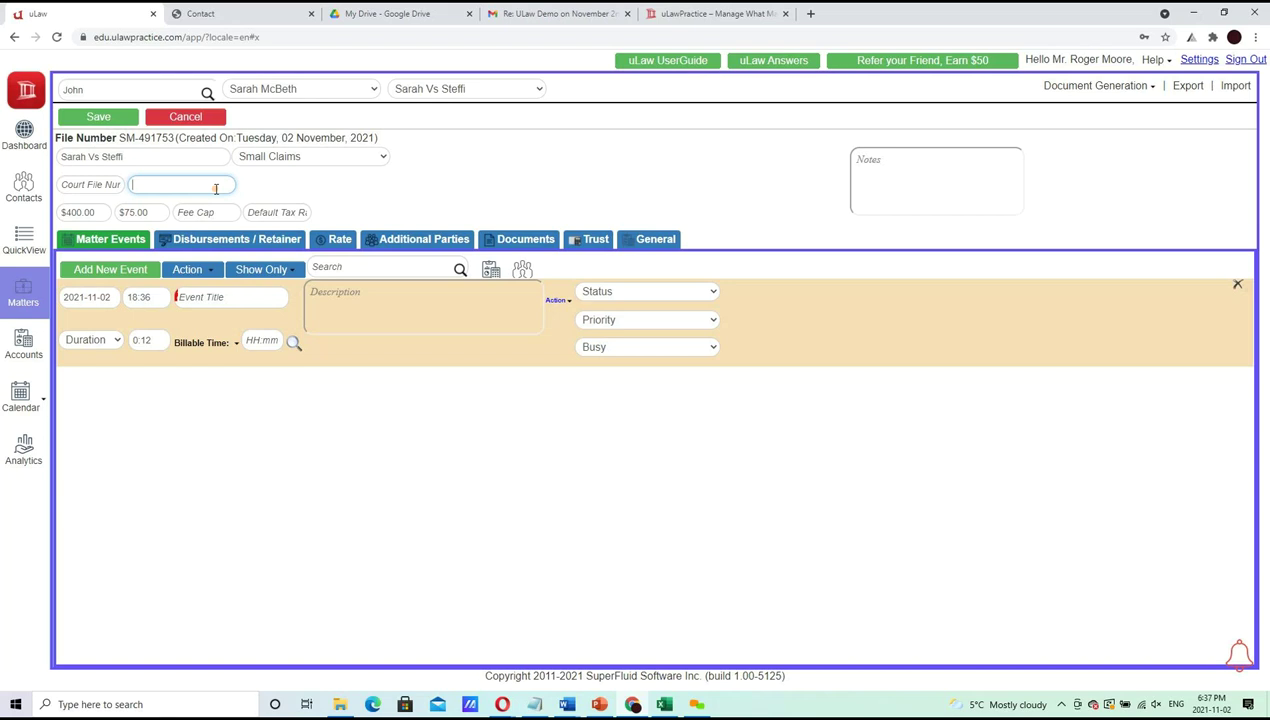
type("2021-file-001")
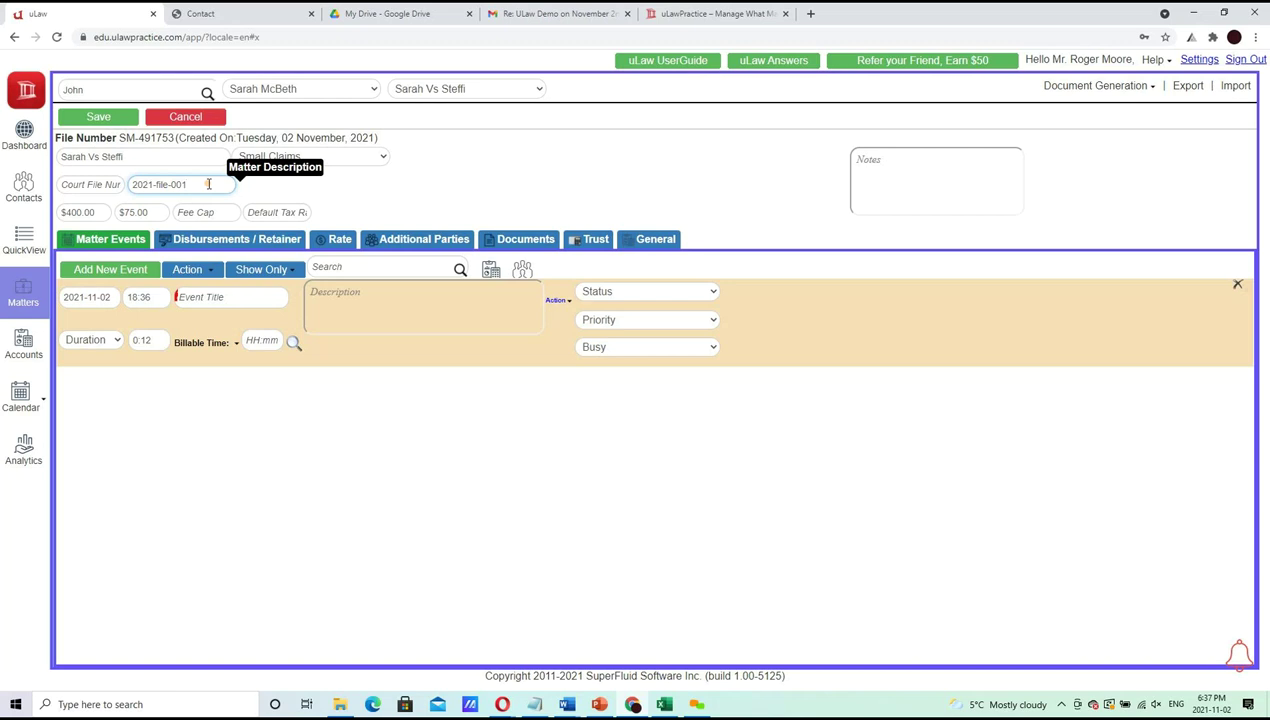
left_click(210, 116)
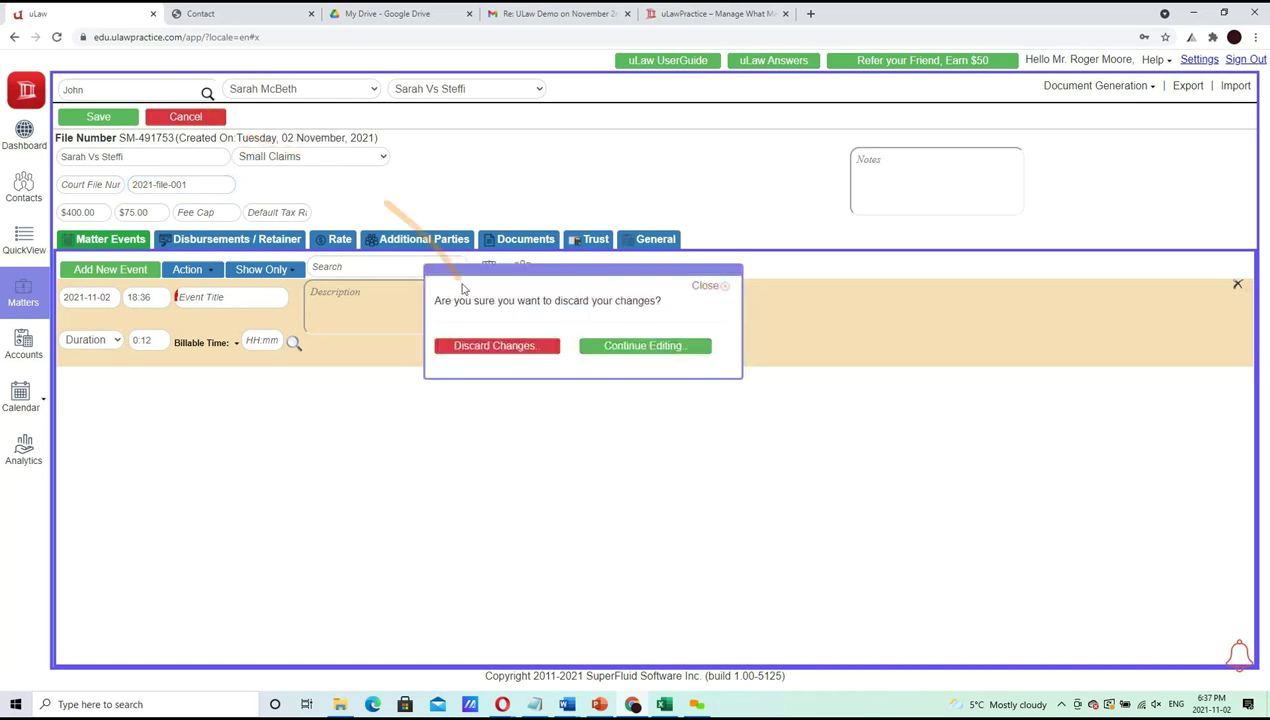
left_click(474, 345)
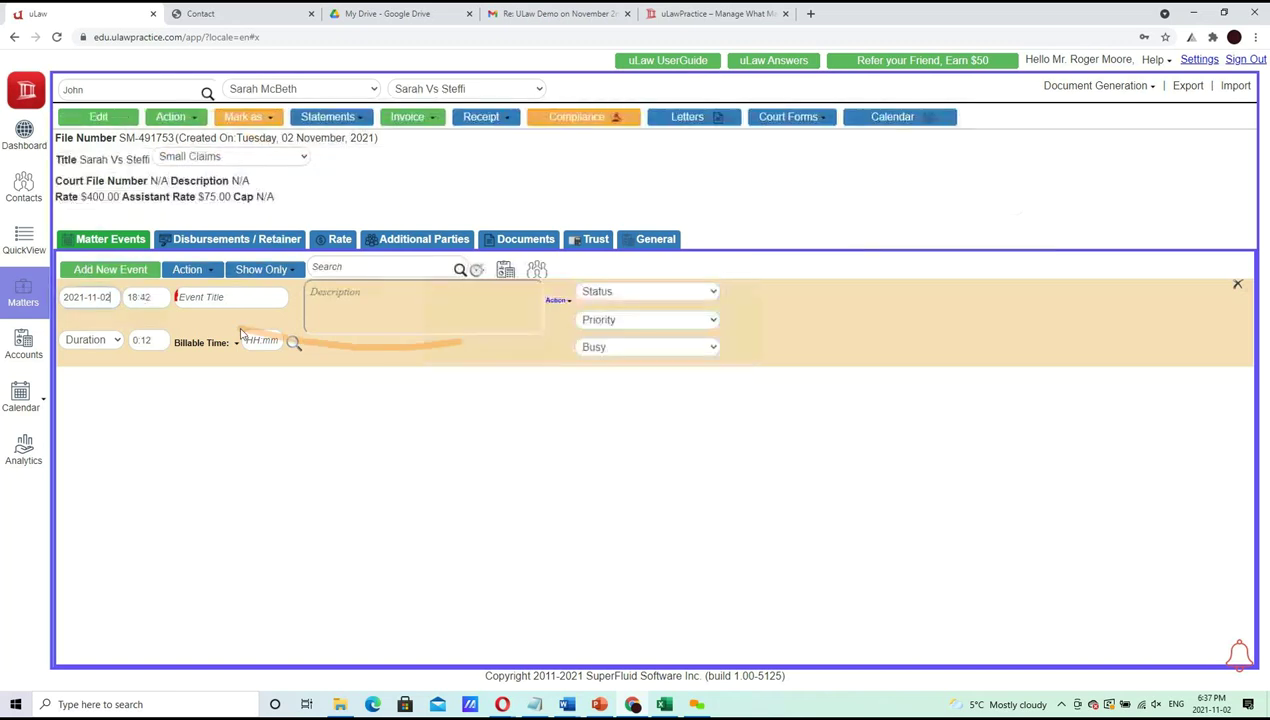
Re-enter and cancel edit mode discarding changes, glancing at the Drive tab before returning
left_click(99, 118)
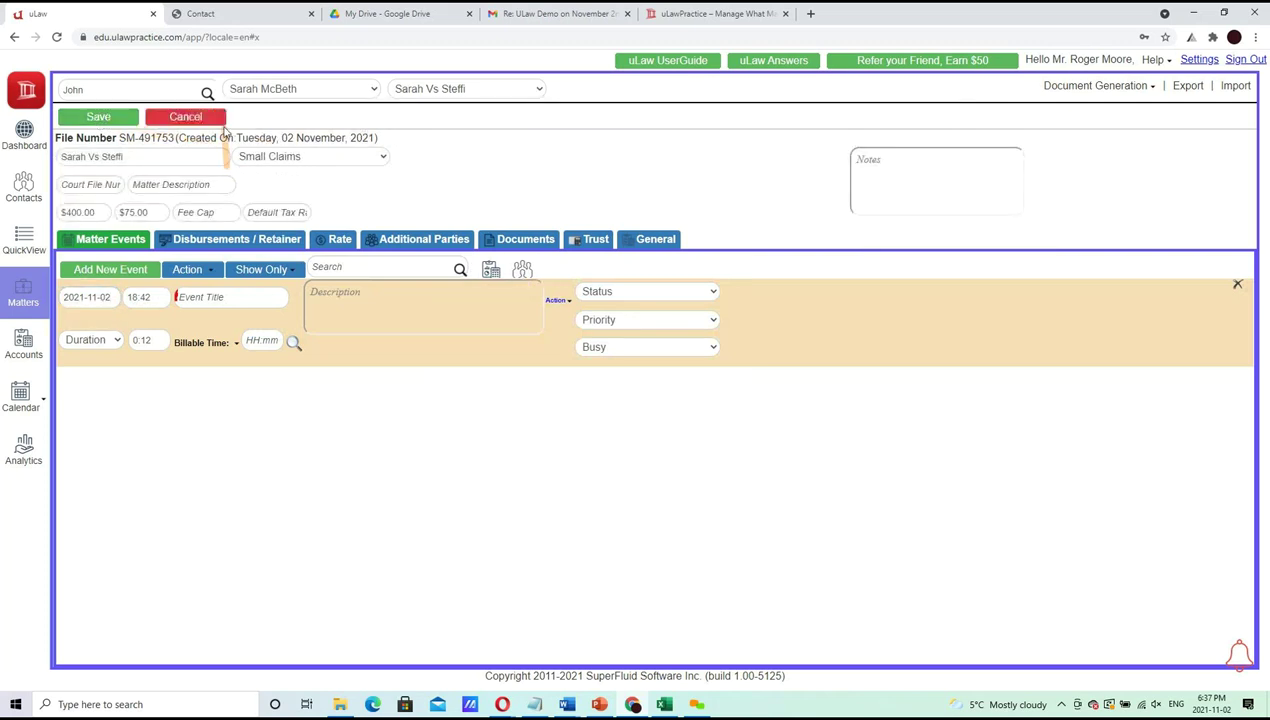
left_click(172, 116)
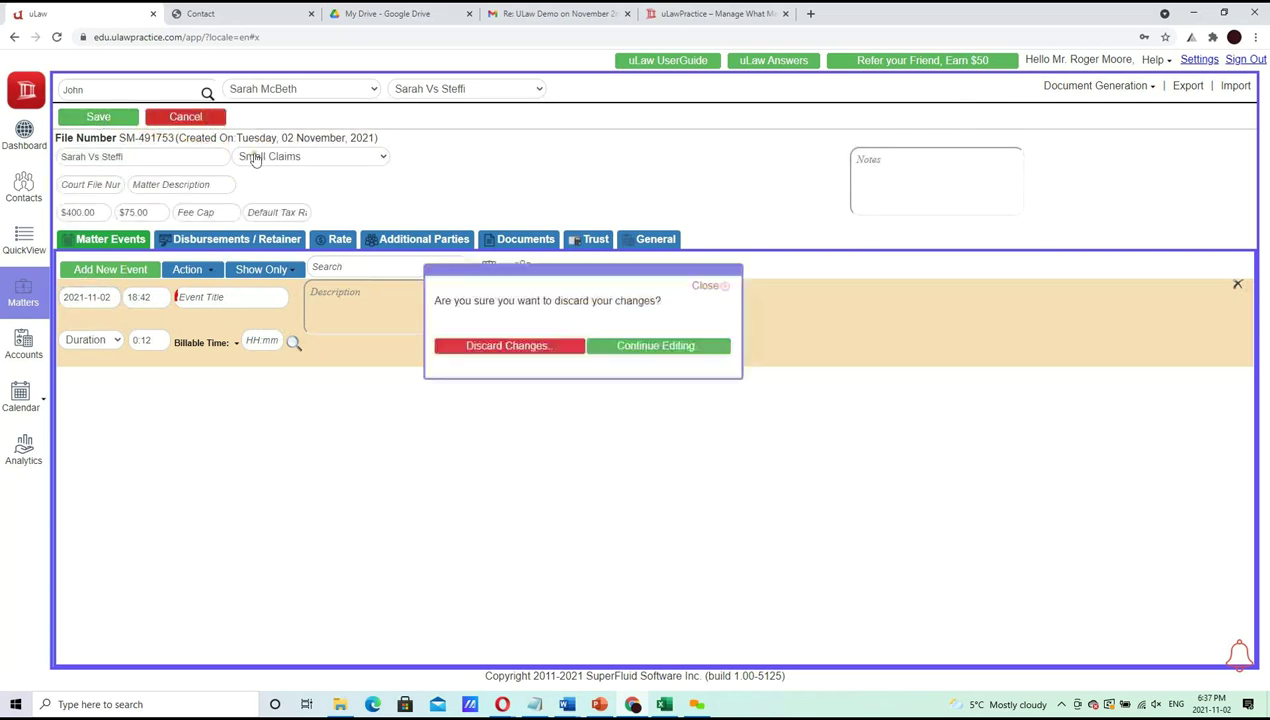
left_click(510, 351)
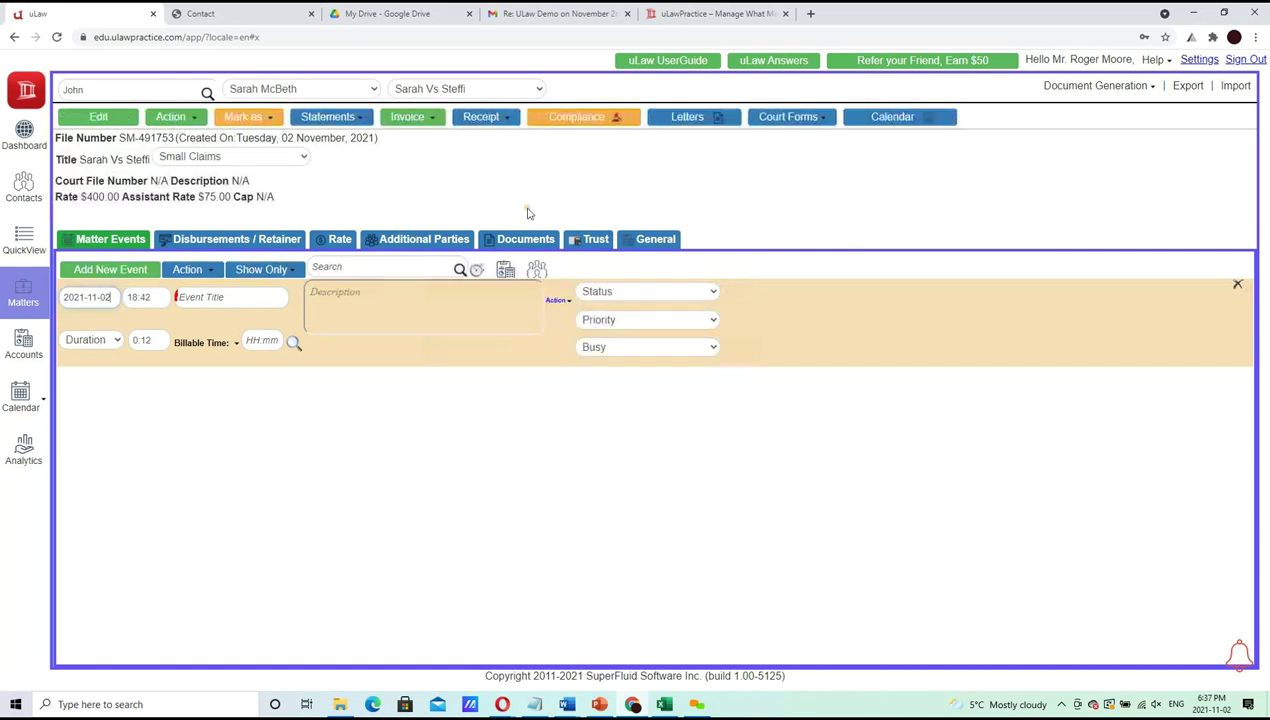
left_click(390, 13)
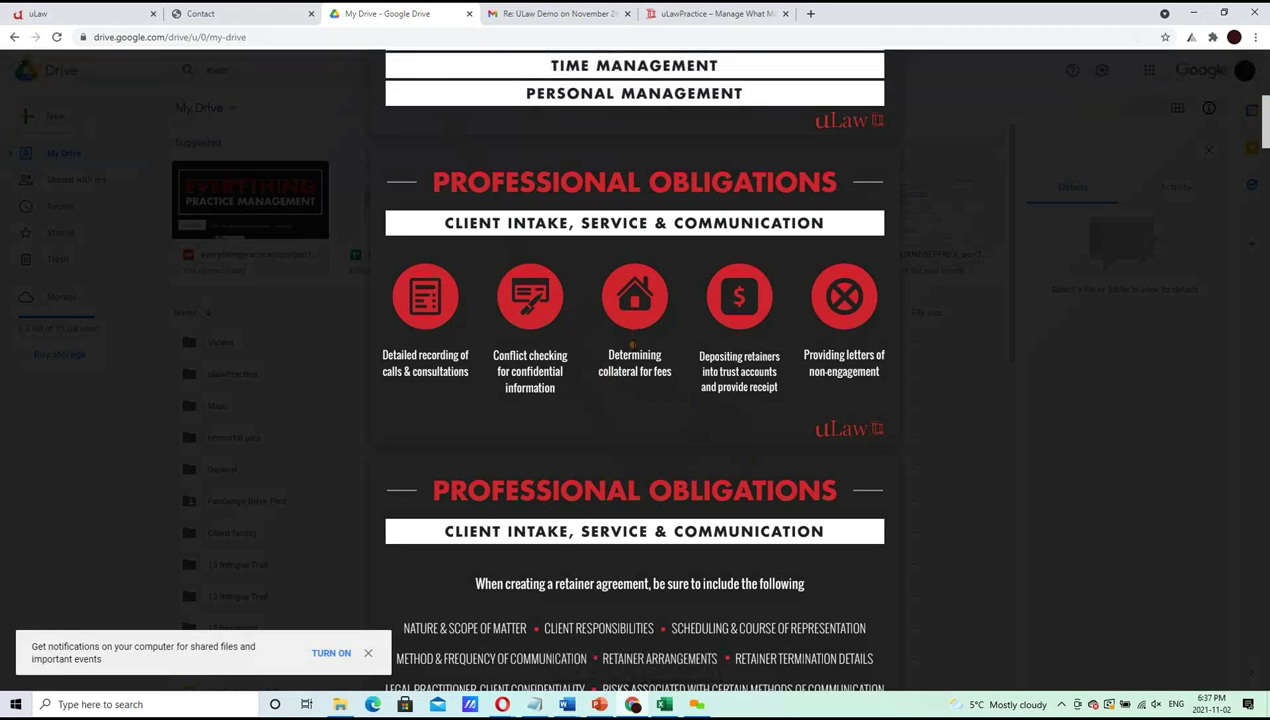
left_click(70, 13)
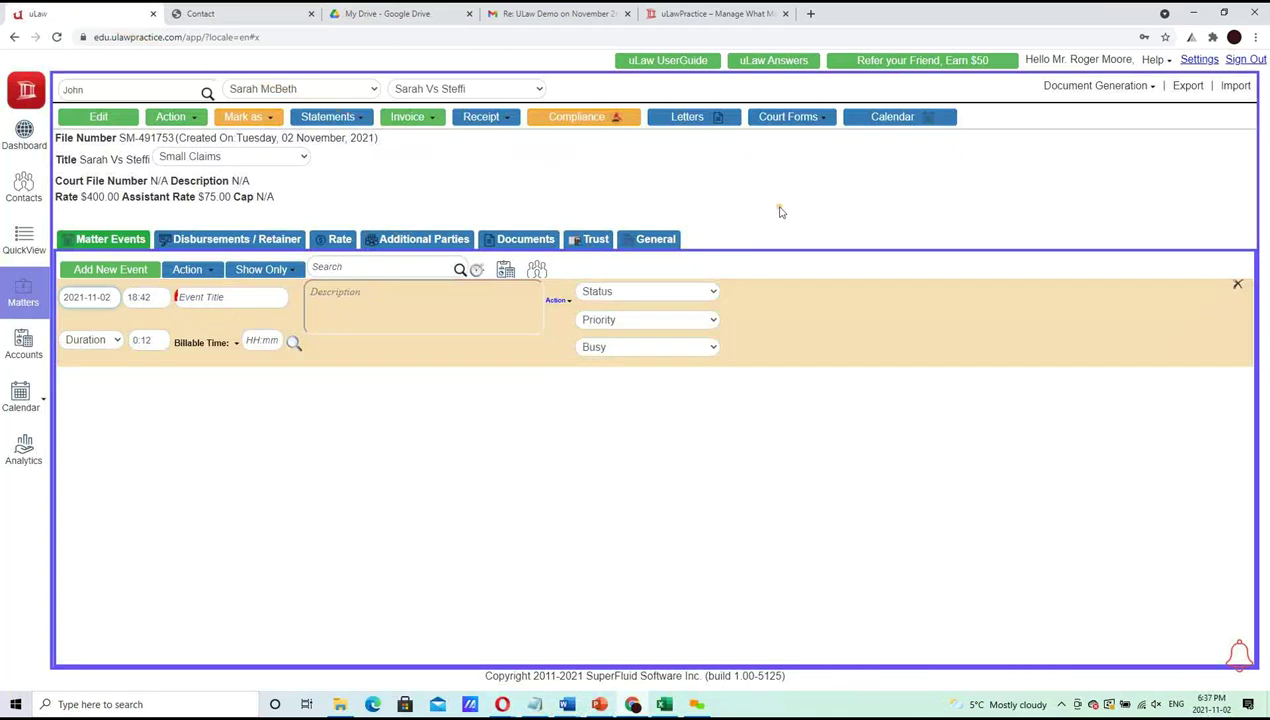
Show the Document Generation menu with its Invoice submenu expanded
left_click(1100, 88)
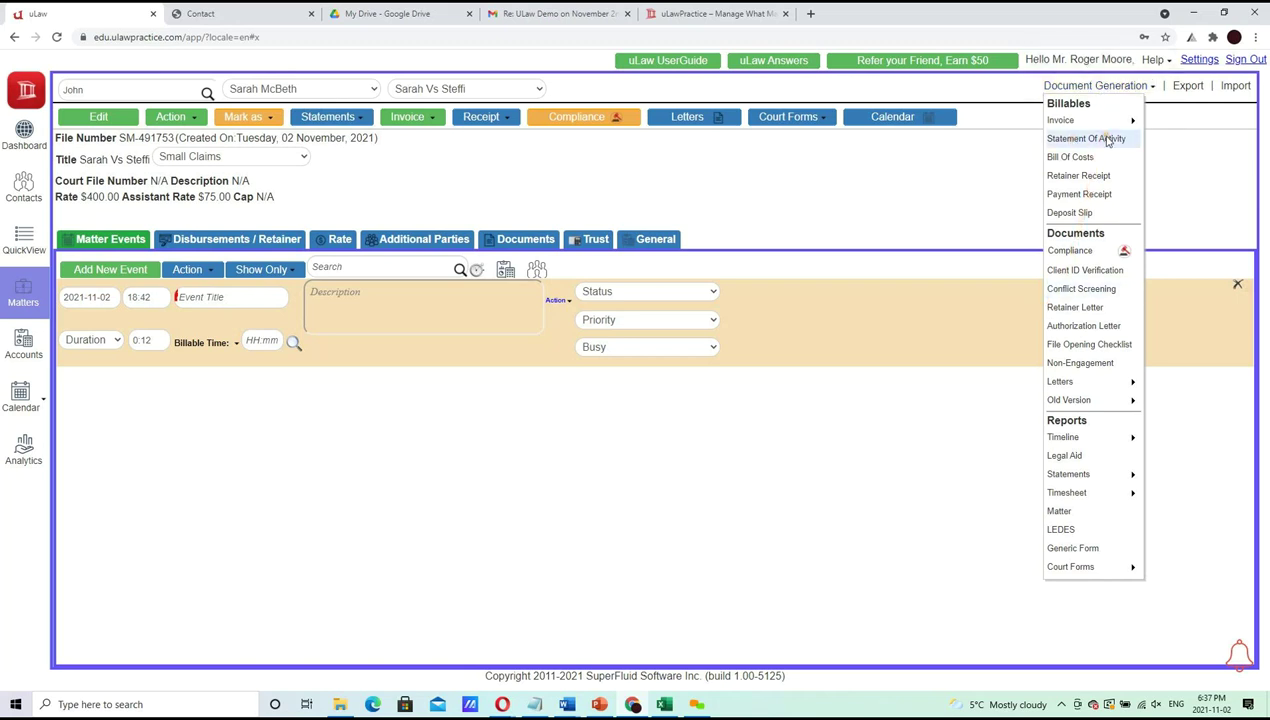
mouse_move(1095, 131)
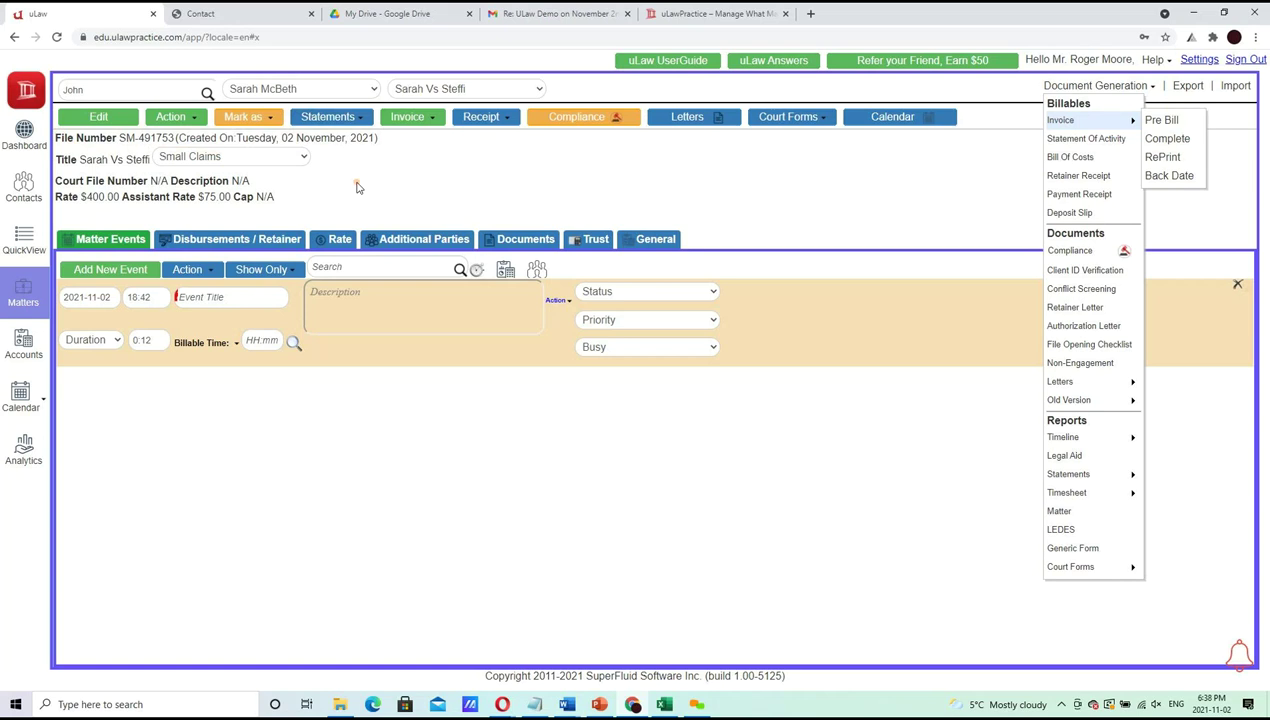
left_click(706, 118)
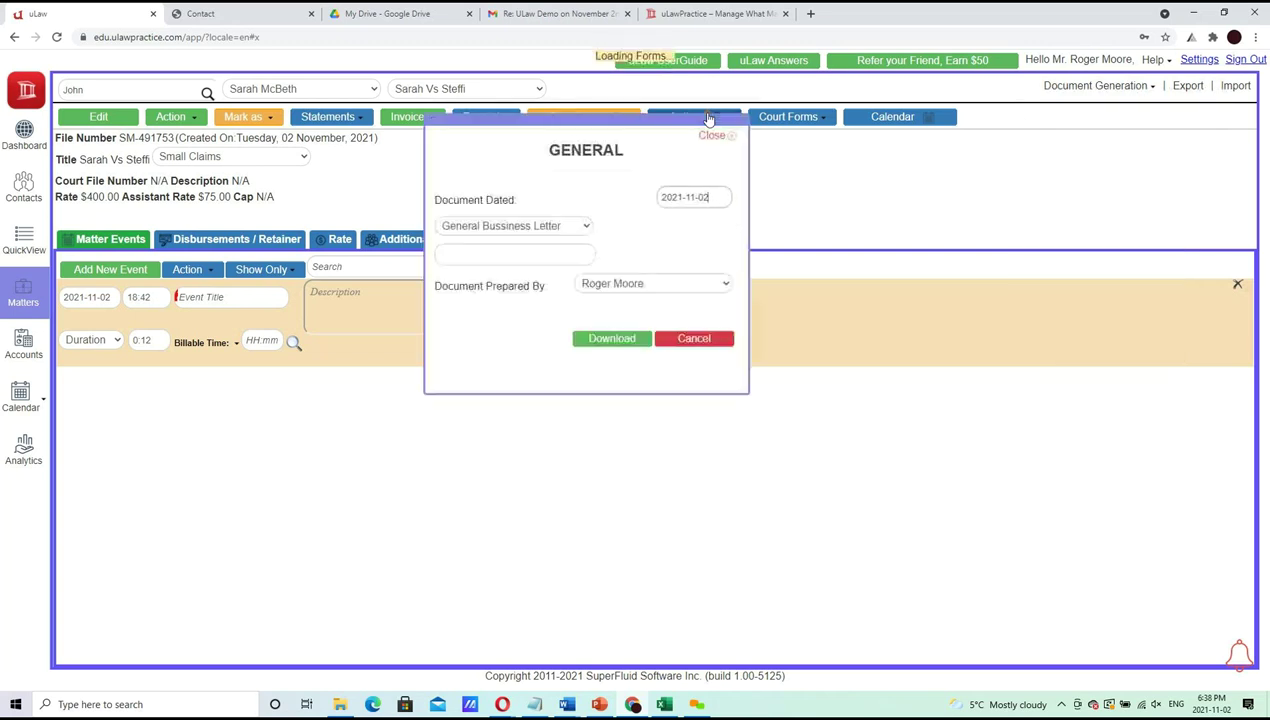
left_click(543, 228)
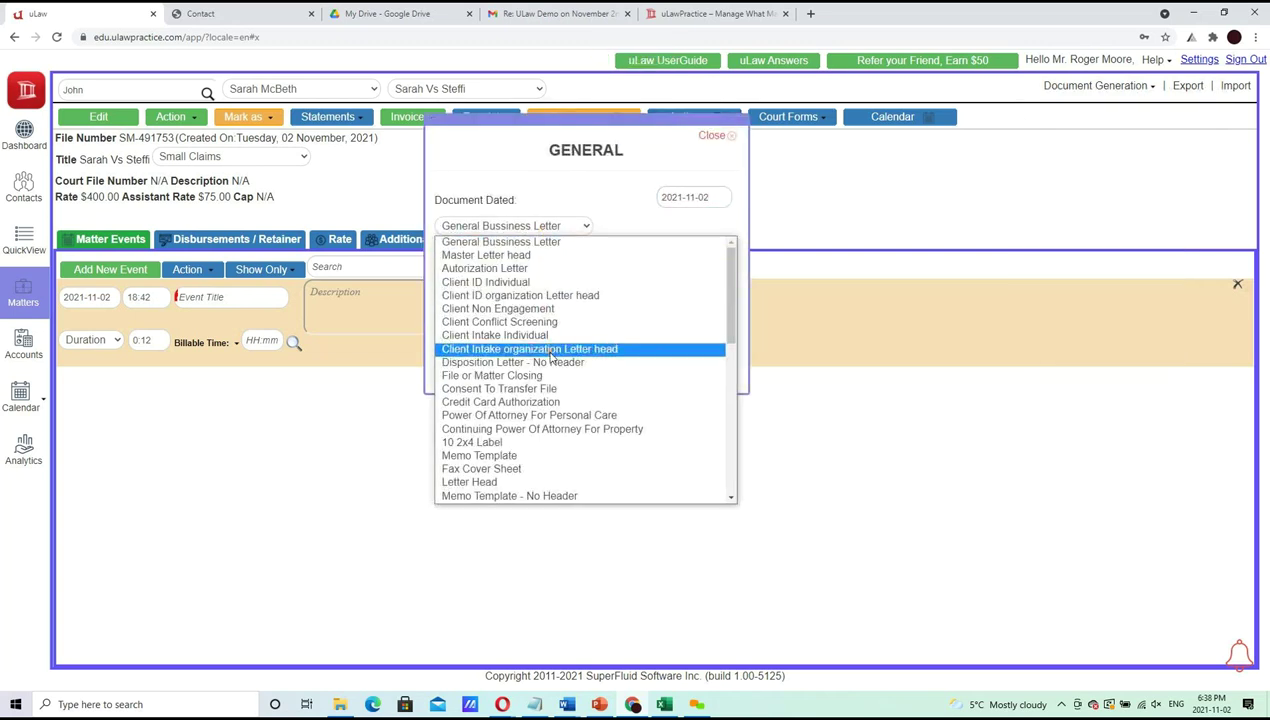
key("End")
scroll(560, 488, "down", 1)
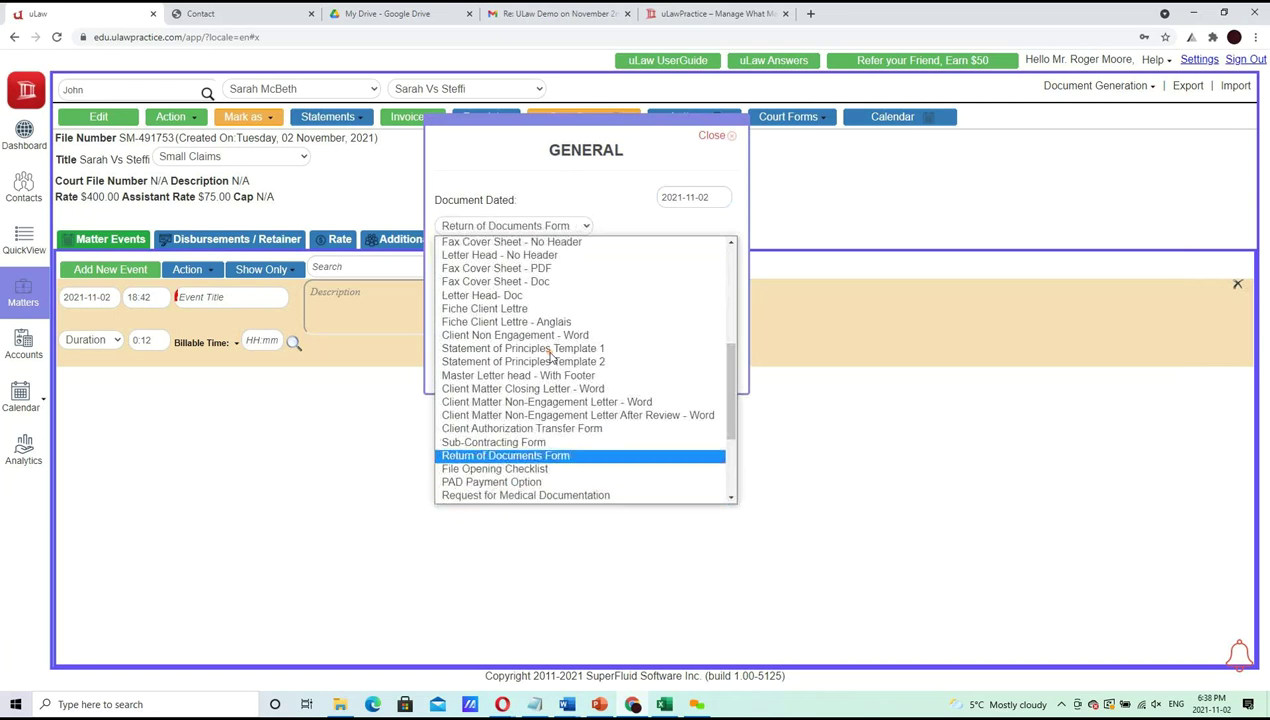
left_click(712, 135)
left_click(712, 135)
left_click(1064, 87)
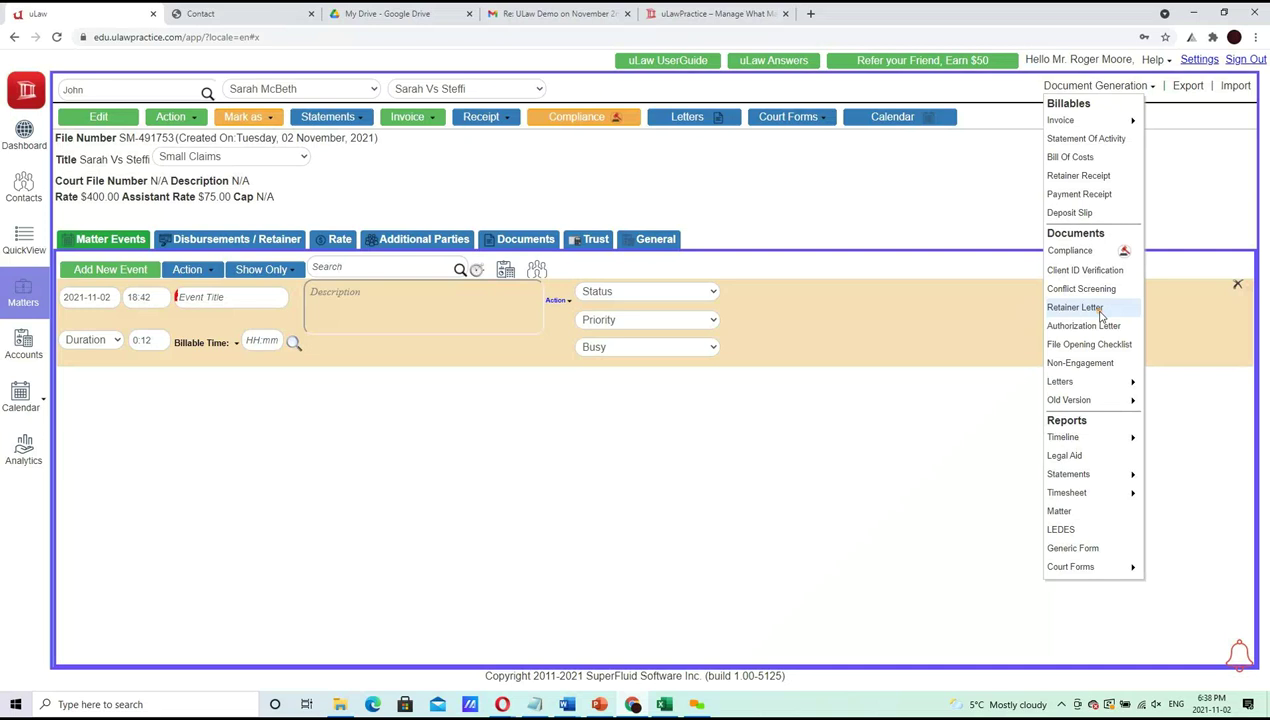
left_click(1099, 314)
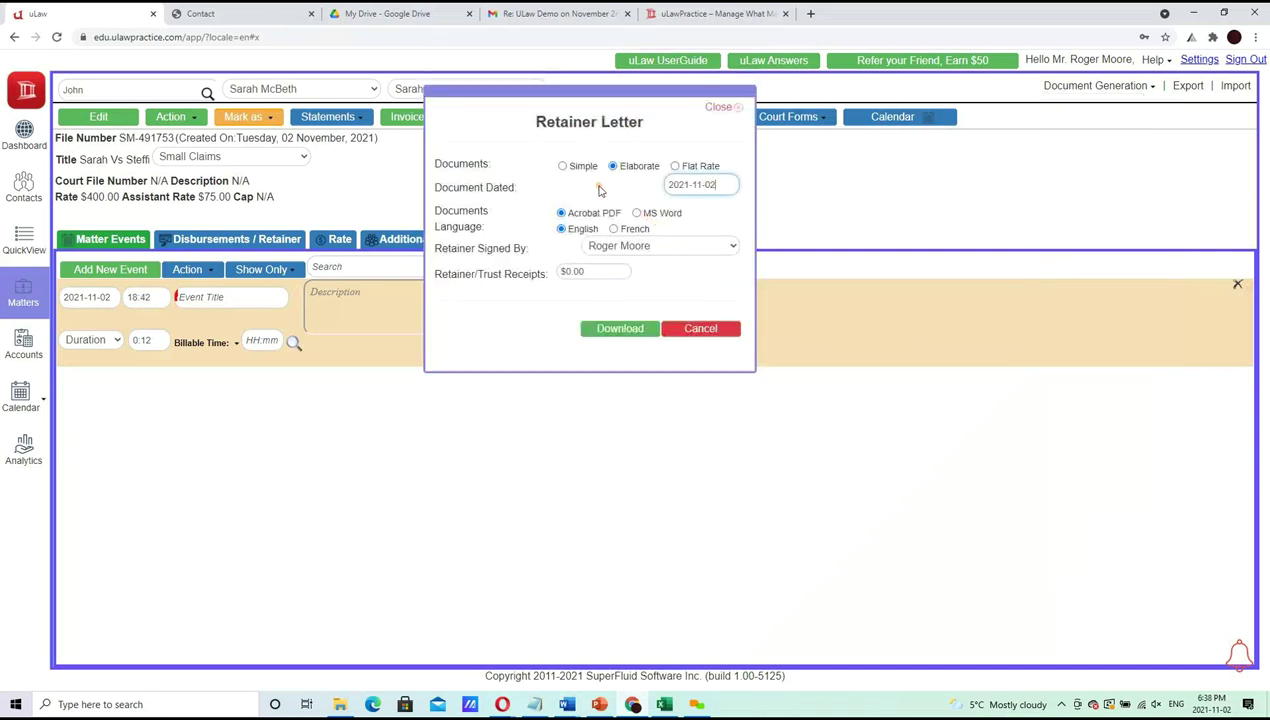
left_click(655, 213)
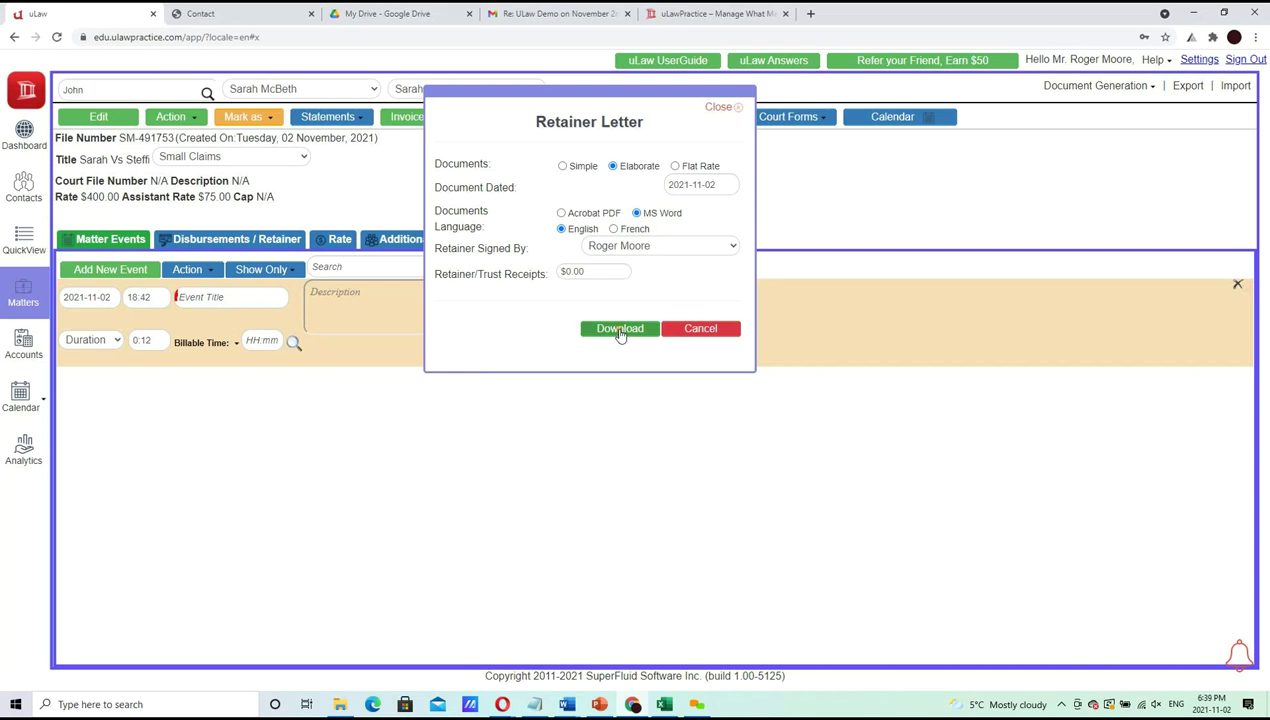
left_click(609, 216)
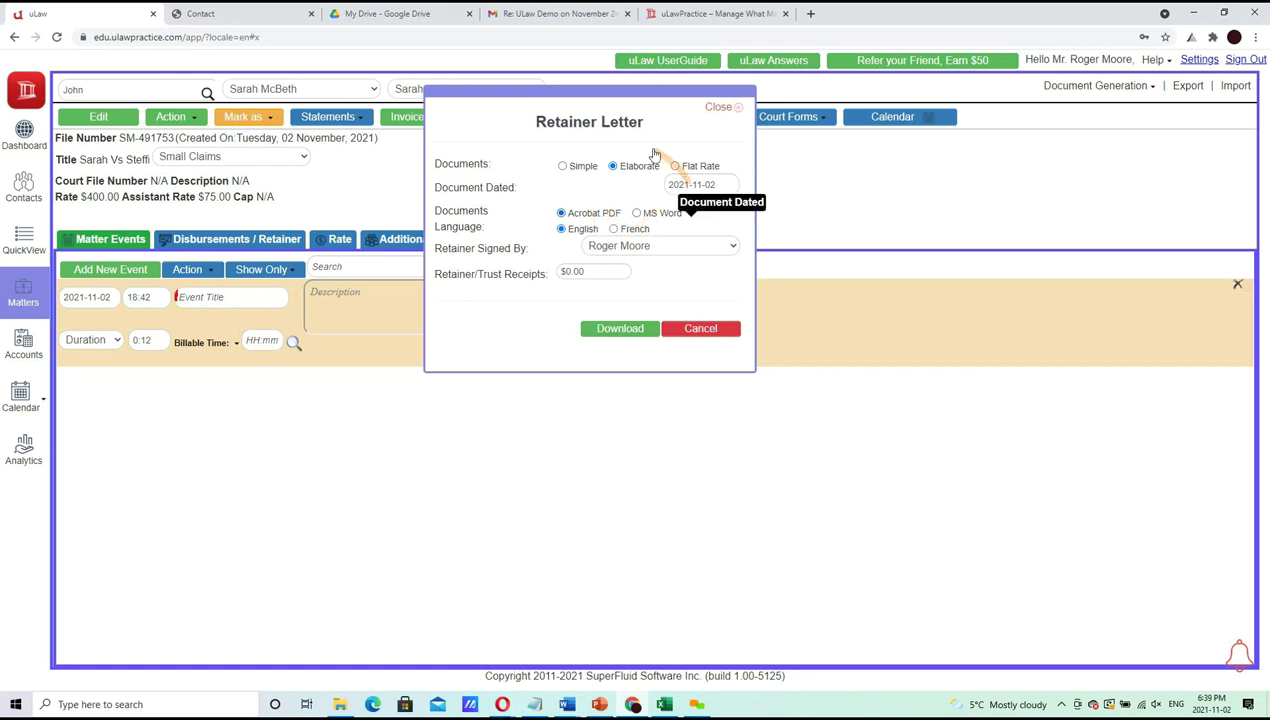
left_click(708, 327)
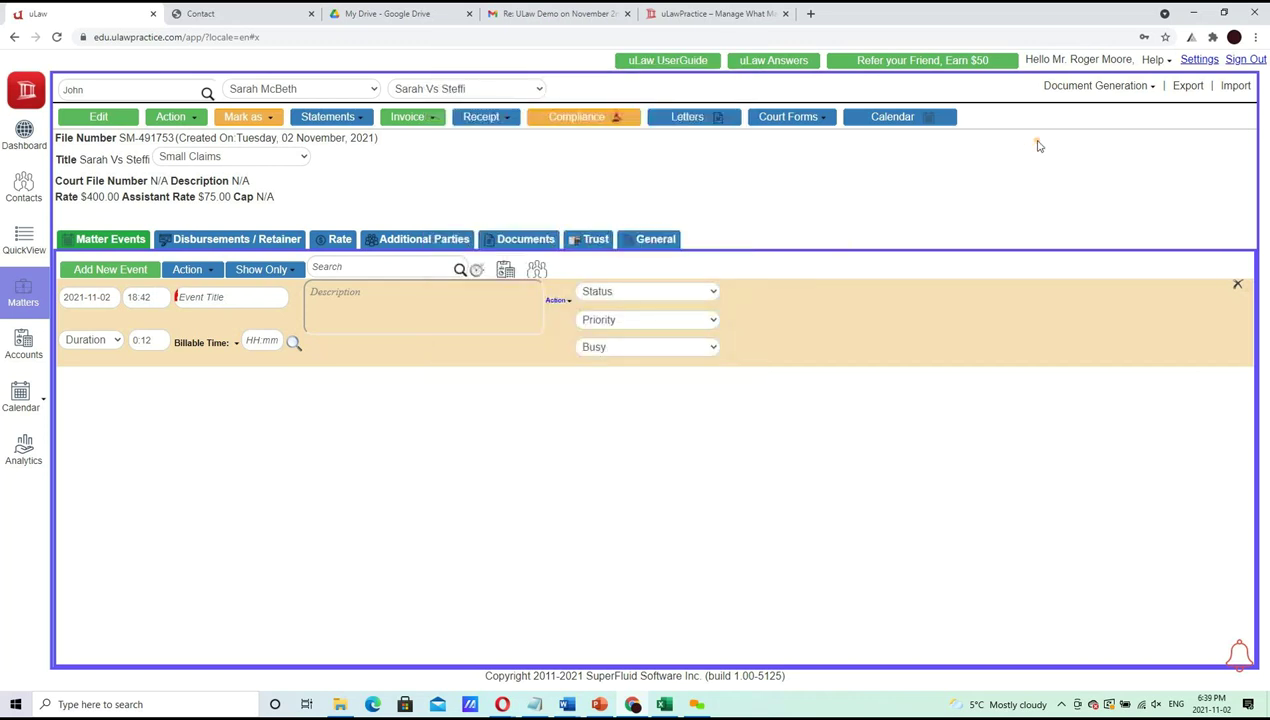
left_click(1095, 88)
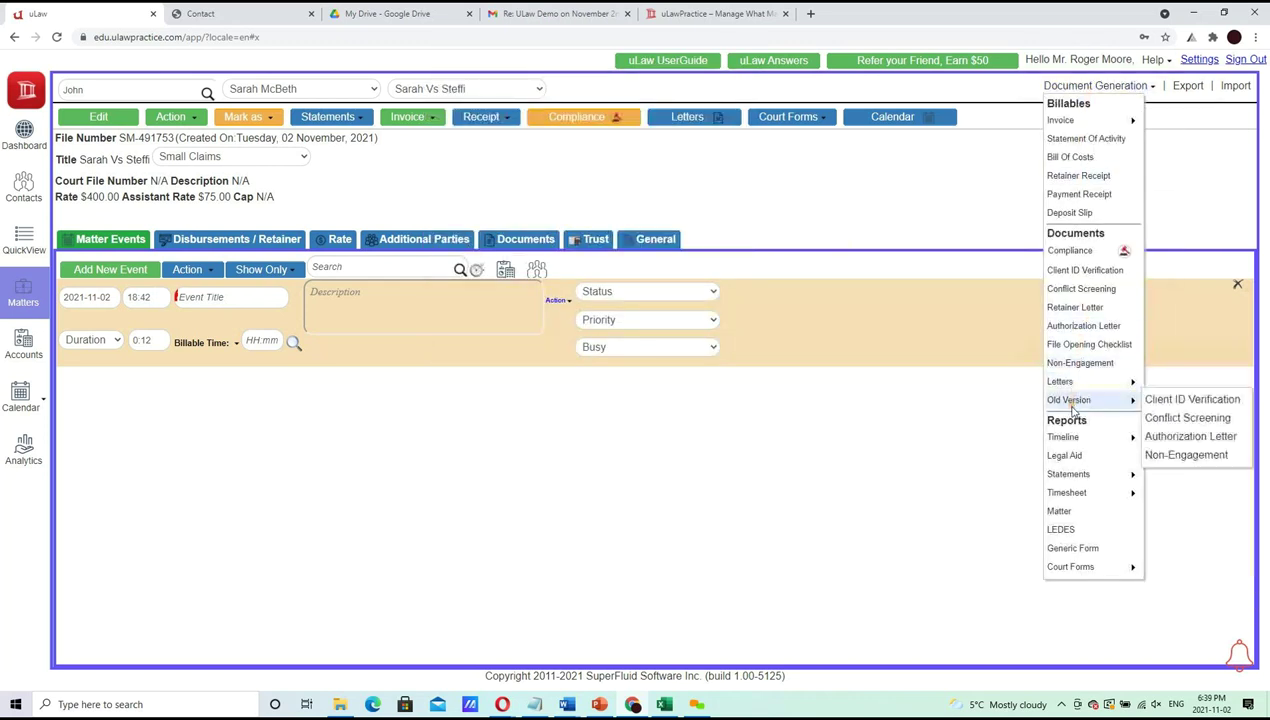
mouse_move(1070, 383)
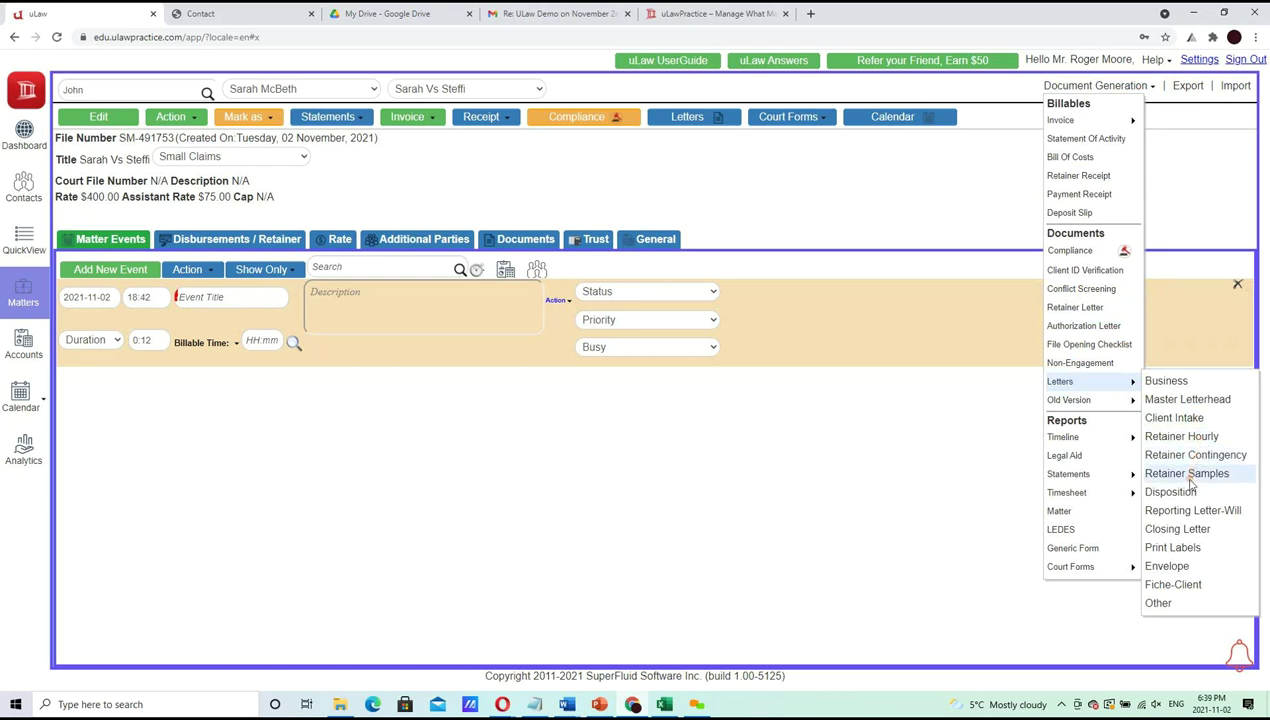
left_click(1186, 474)
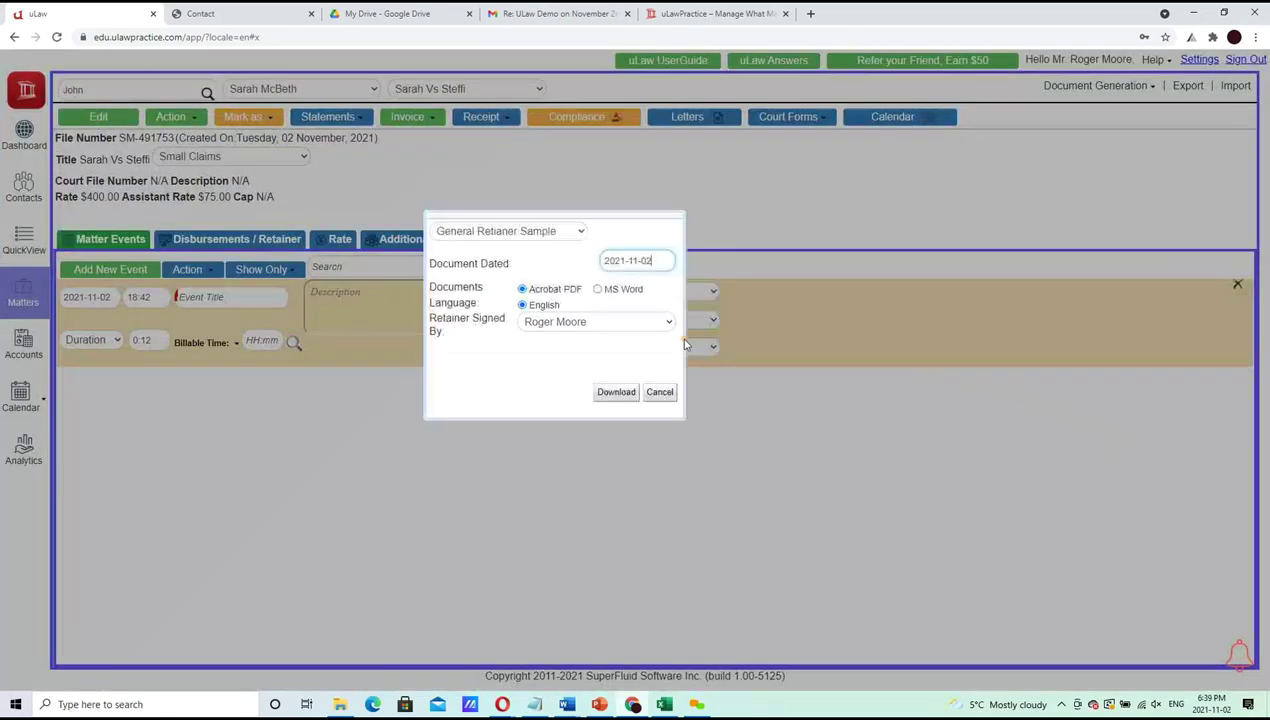
left_click(500, 232)
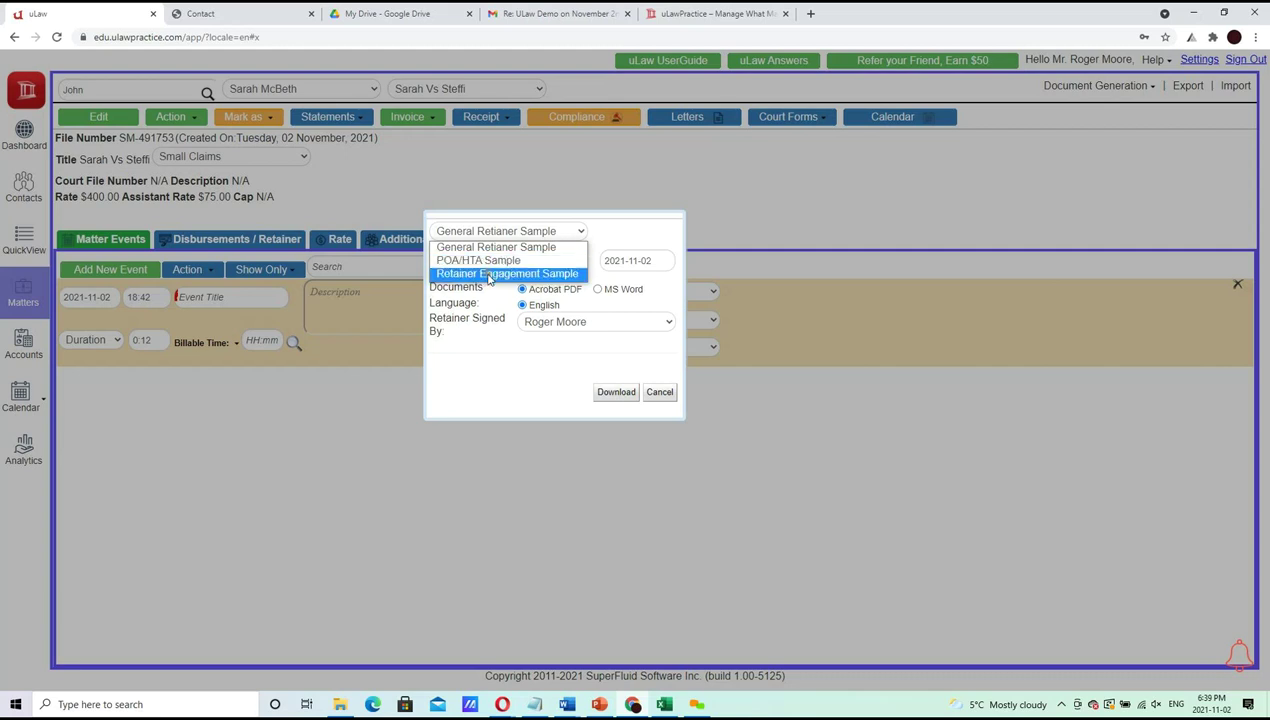
left_click(490, 275)
left_click(622, 289)
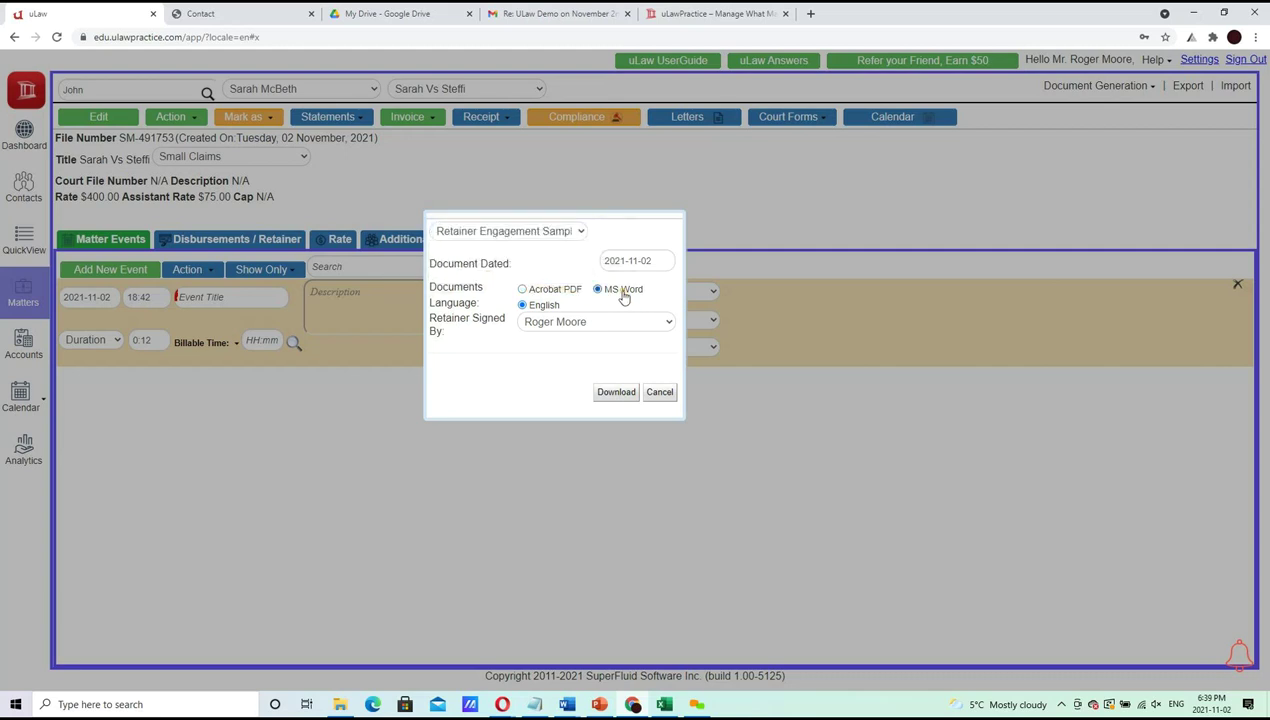
left_click(658, 393)
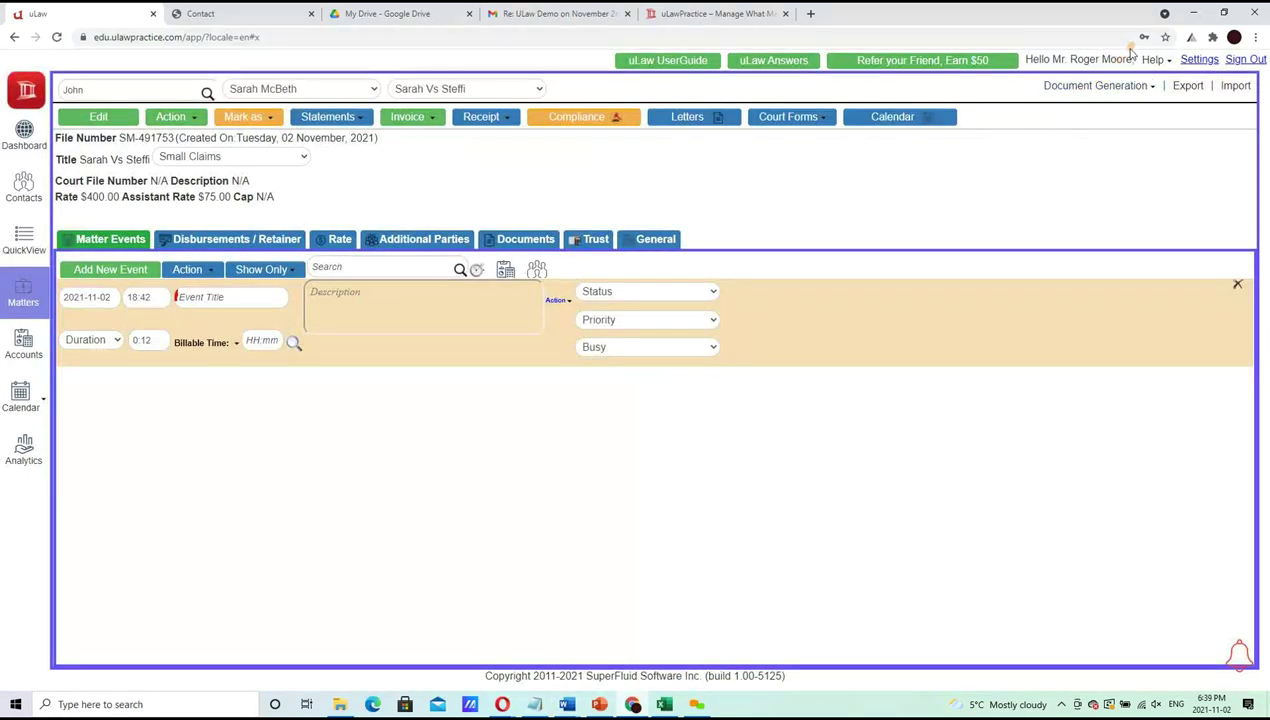
left_click(1100, 86)
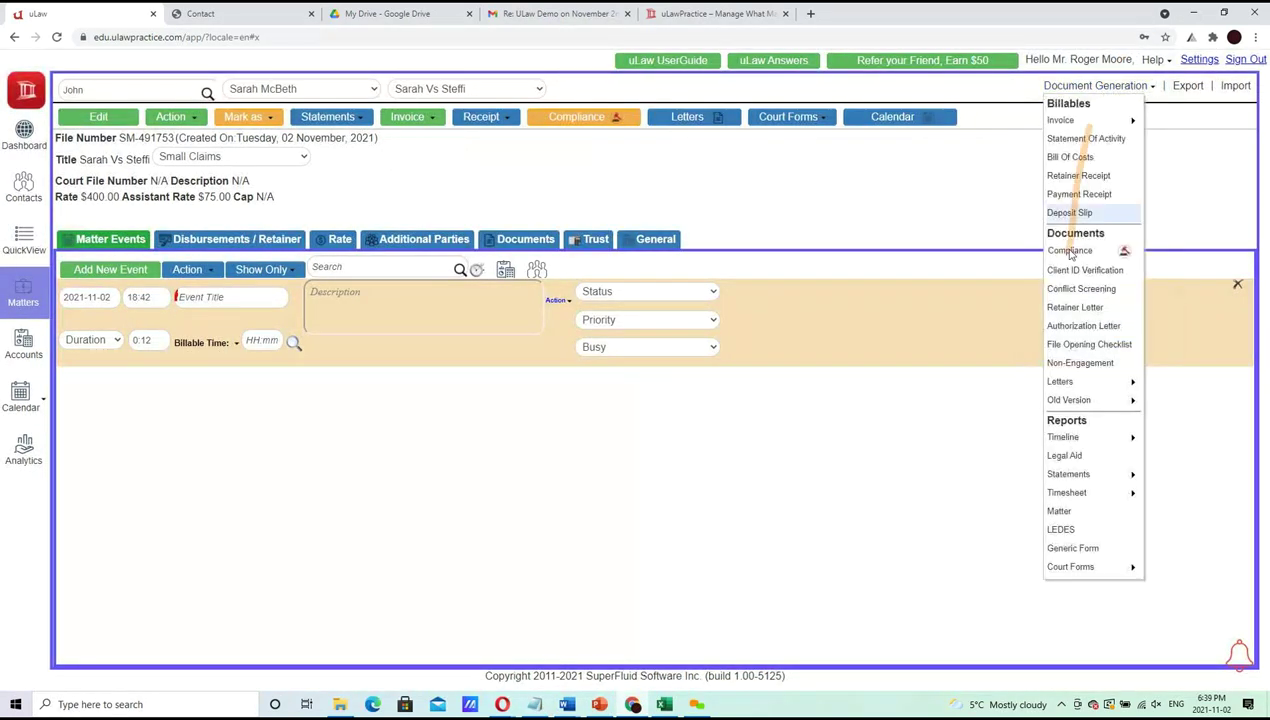
Set up a Flat Rate retainer letter with $700 Retainer/Trust Receipts, keeping the same signer
left_click(1076, 307)
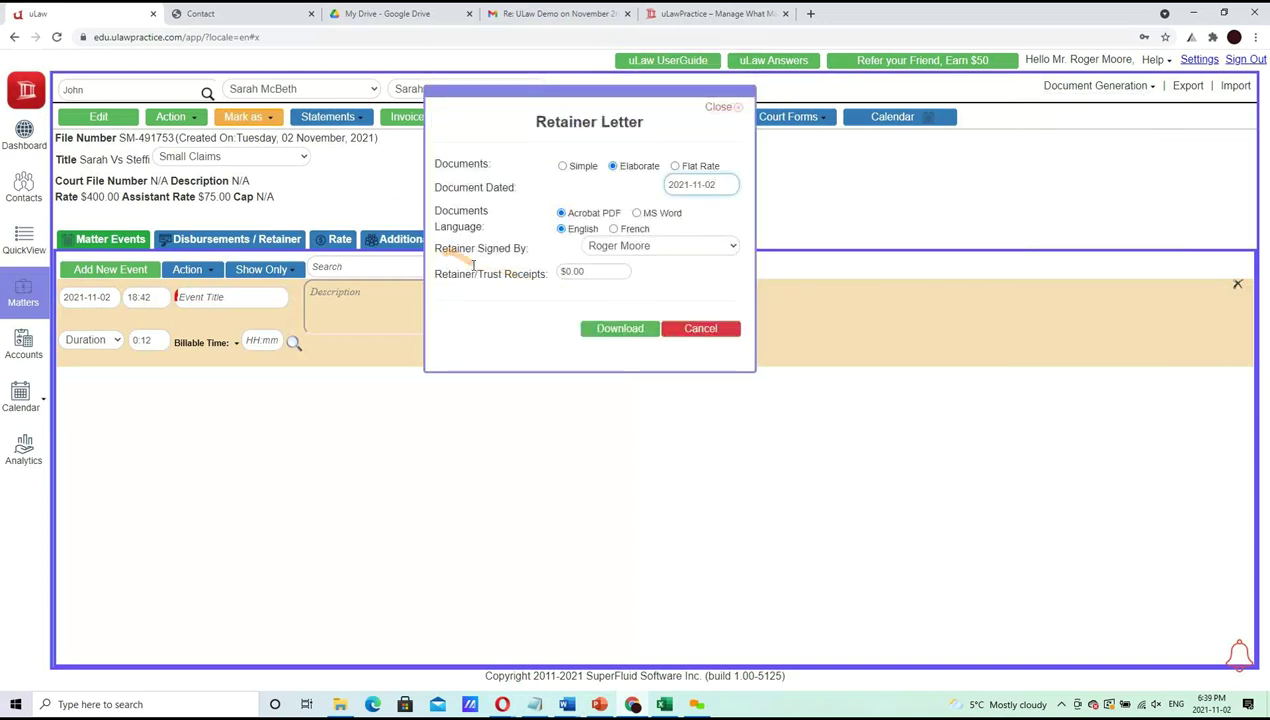
left_click(599, 272)
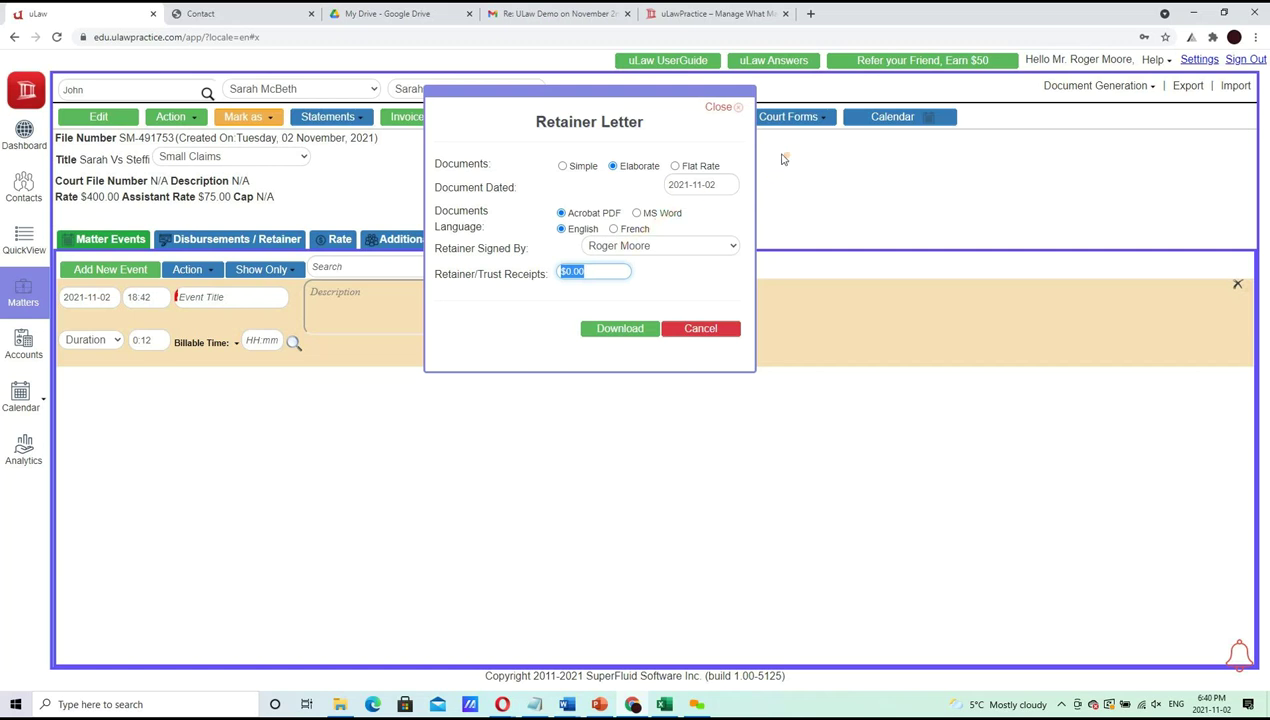
left_click(687, 167)
right_click(604, 270)
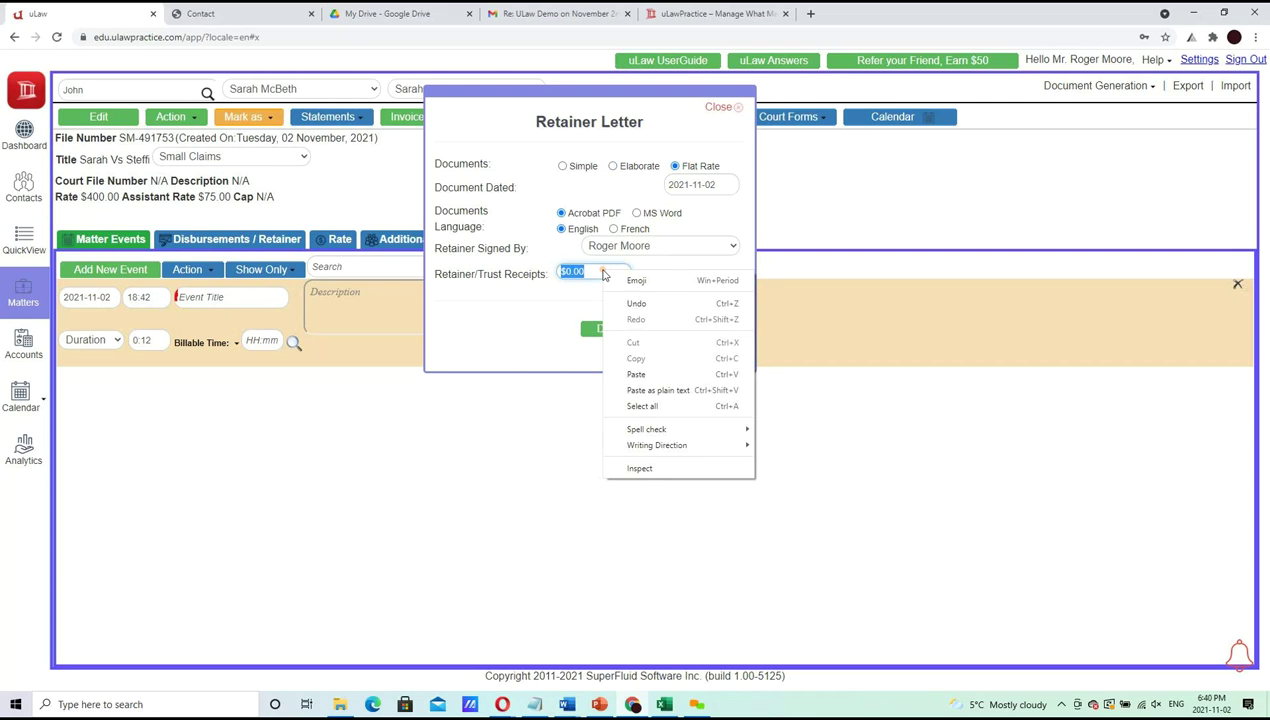
left_click(607, 269)
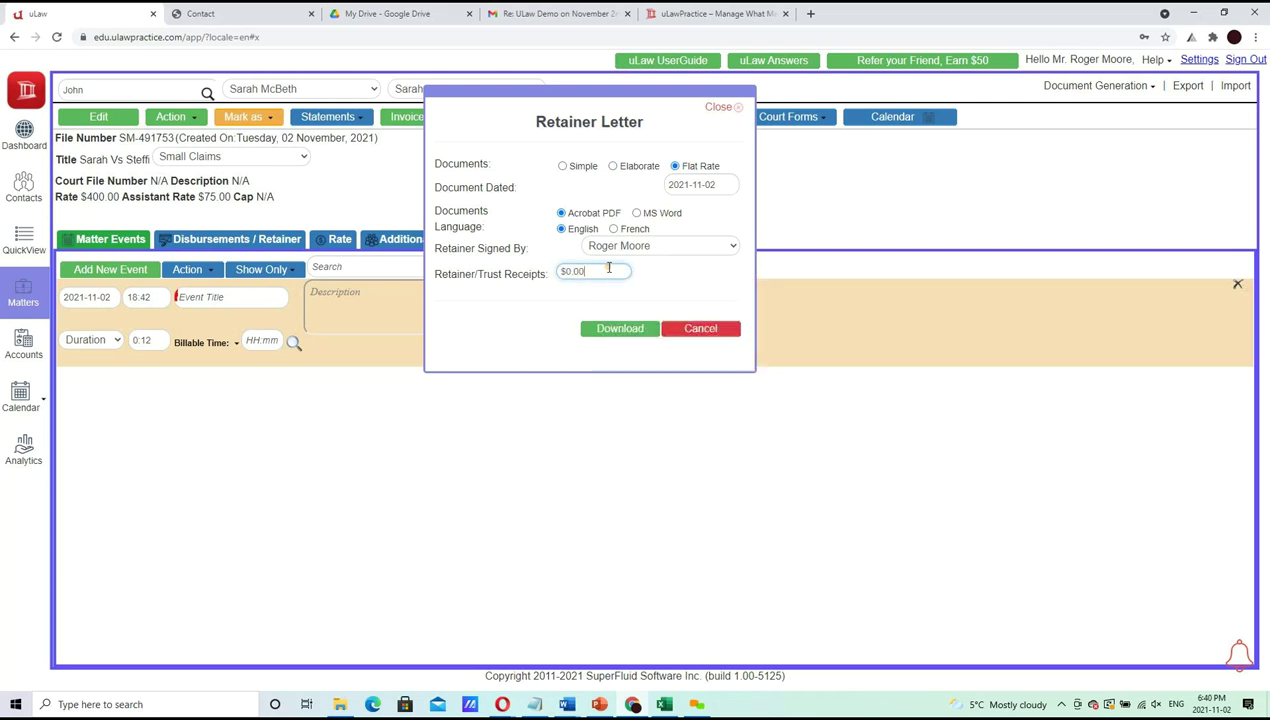
type("700")
left_click(652, 278)
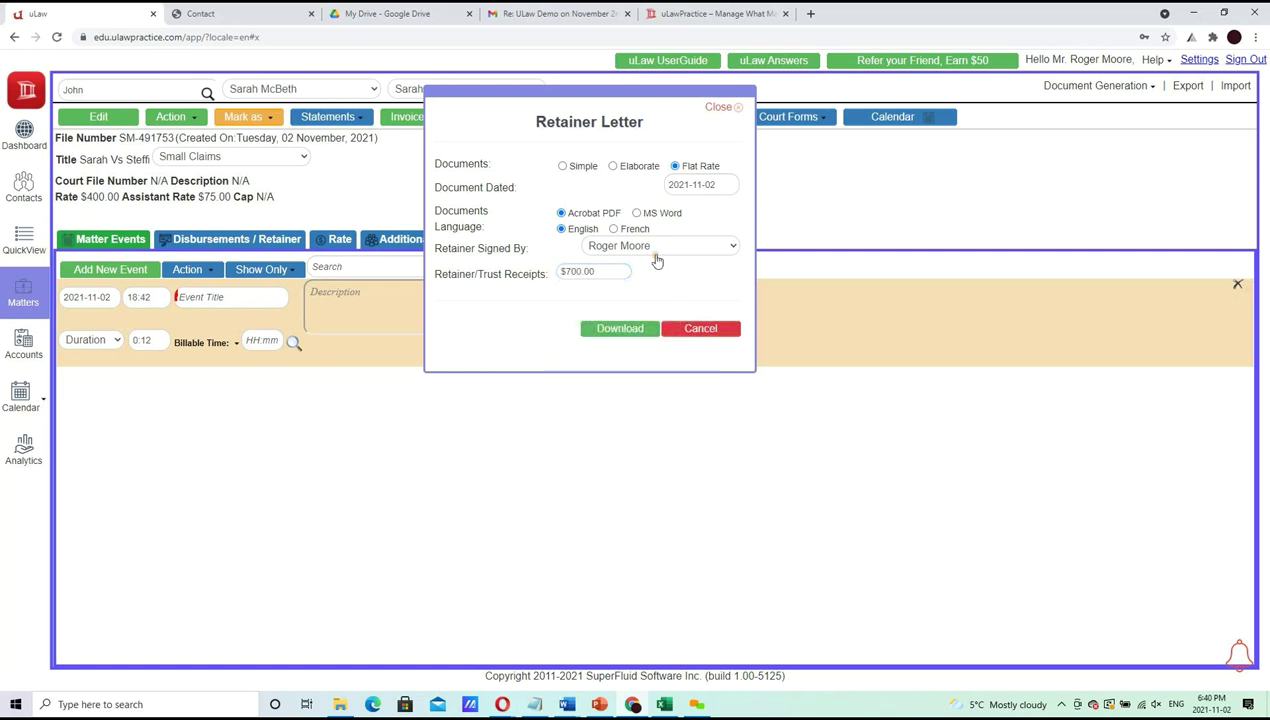
left_click(656, 249)
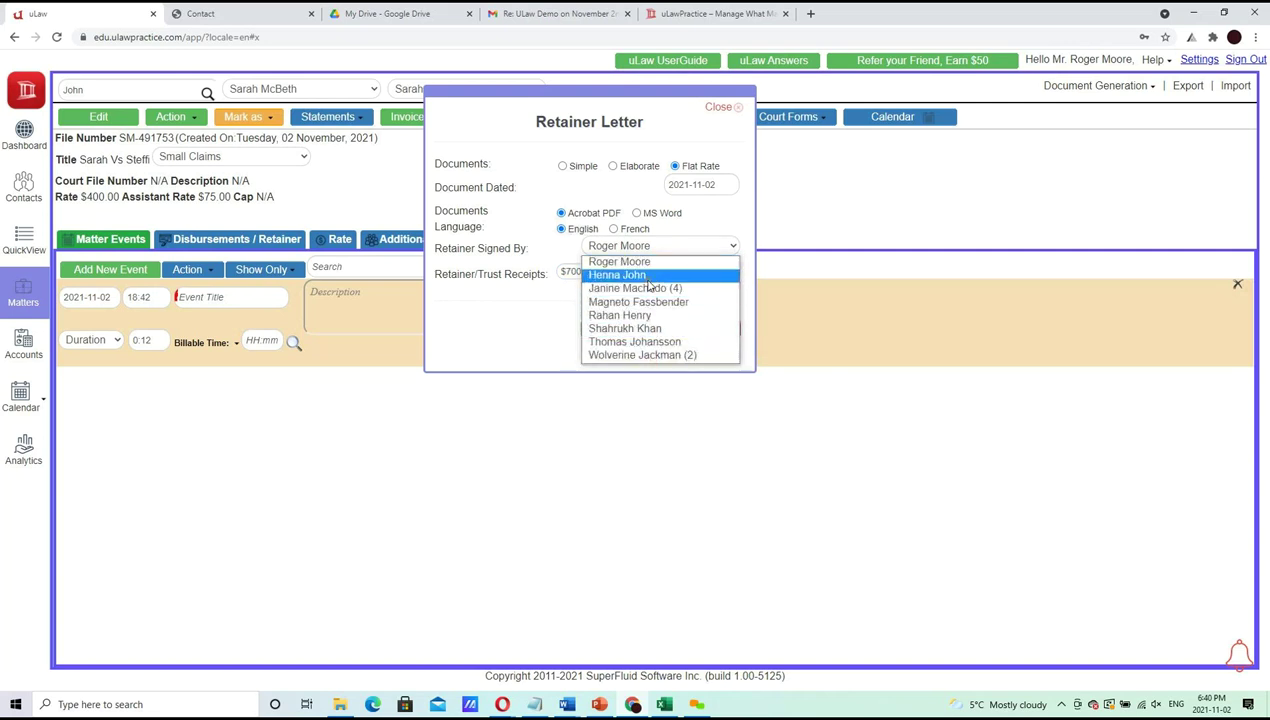
left_click(694, 206)
Download the retainer letter as an MS Word document and open it
left_click(661, 216)
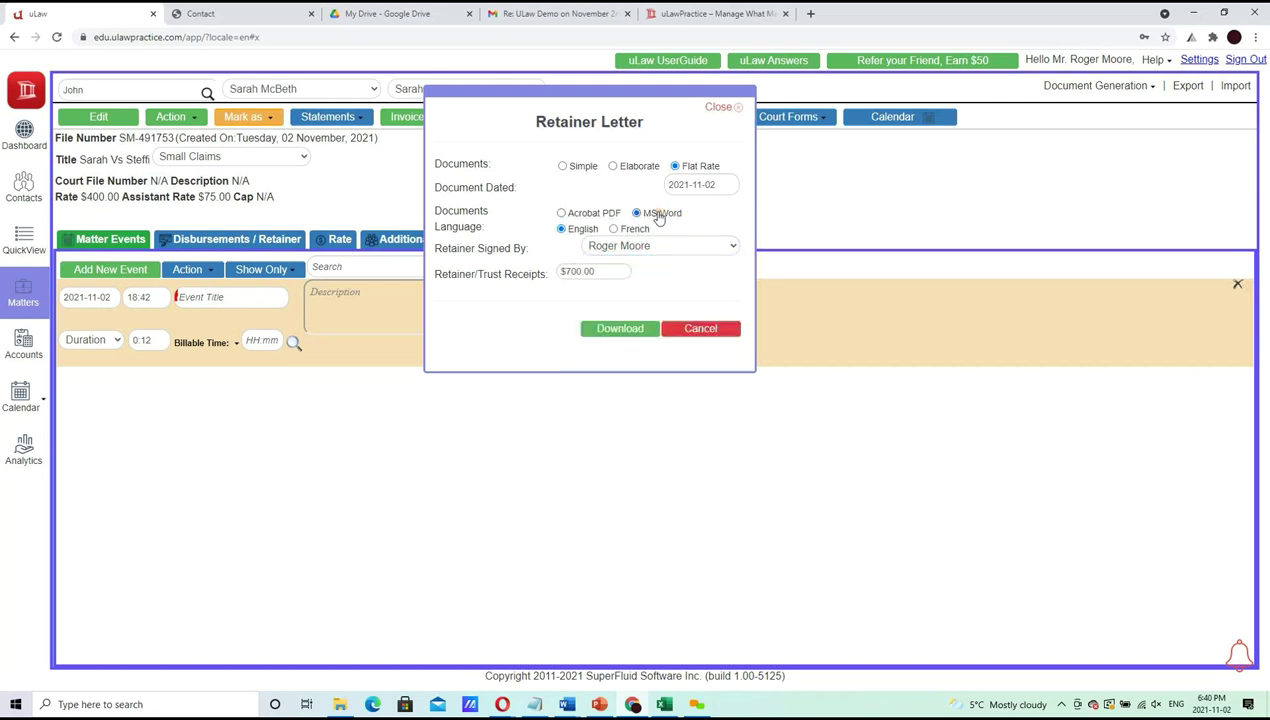
left_click(620, 330)
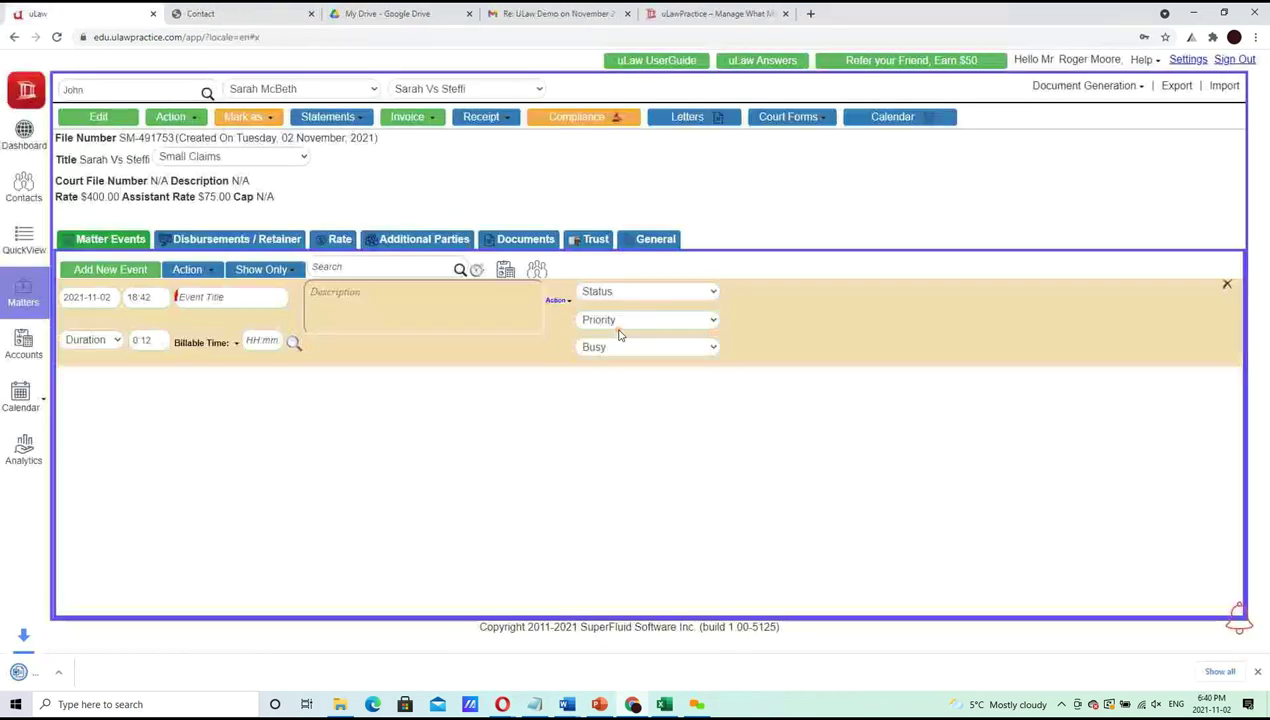
left_click(64, 675)
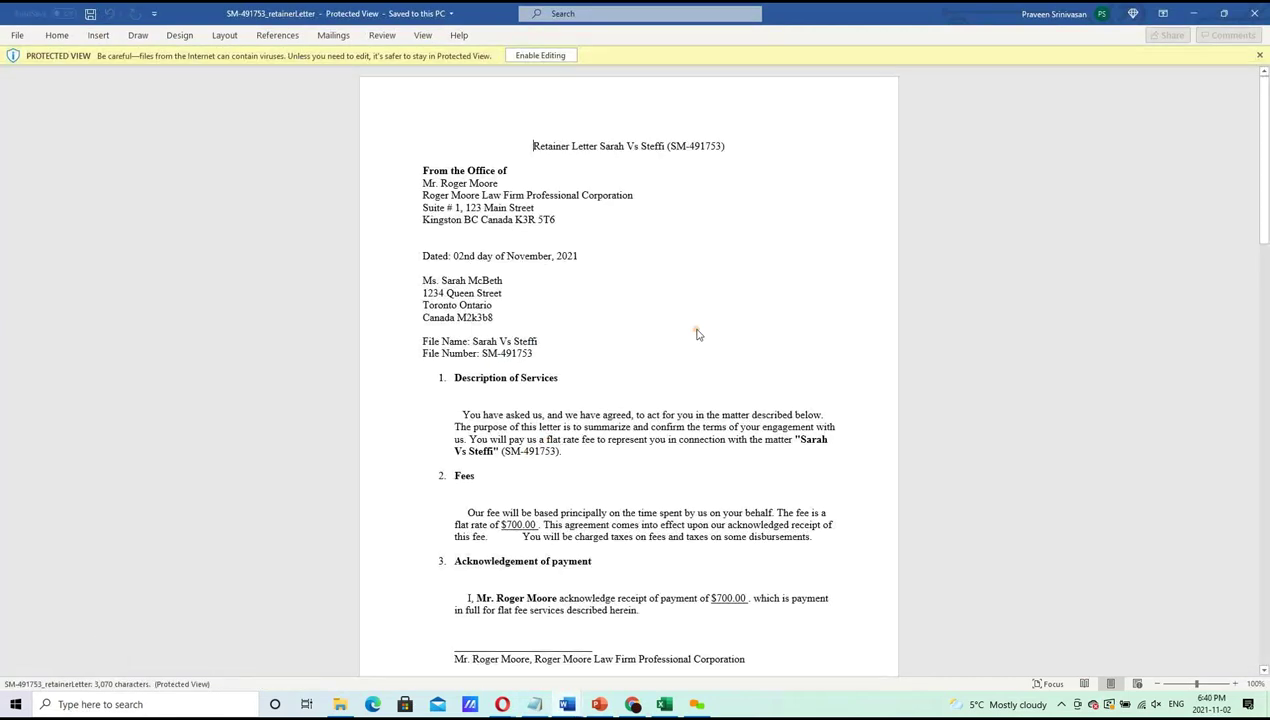
Enable editing on the retainer letter and view it at One Page, then 100% zoom
left_click(541, 56)
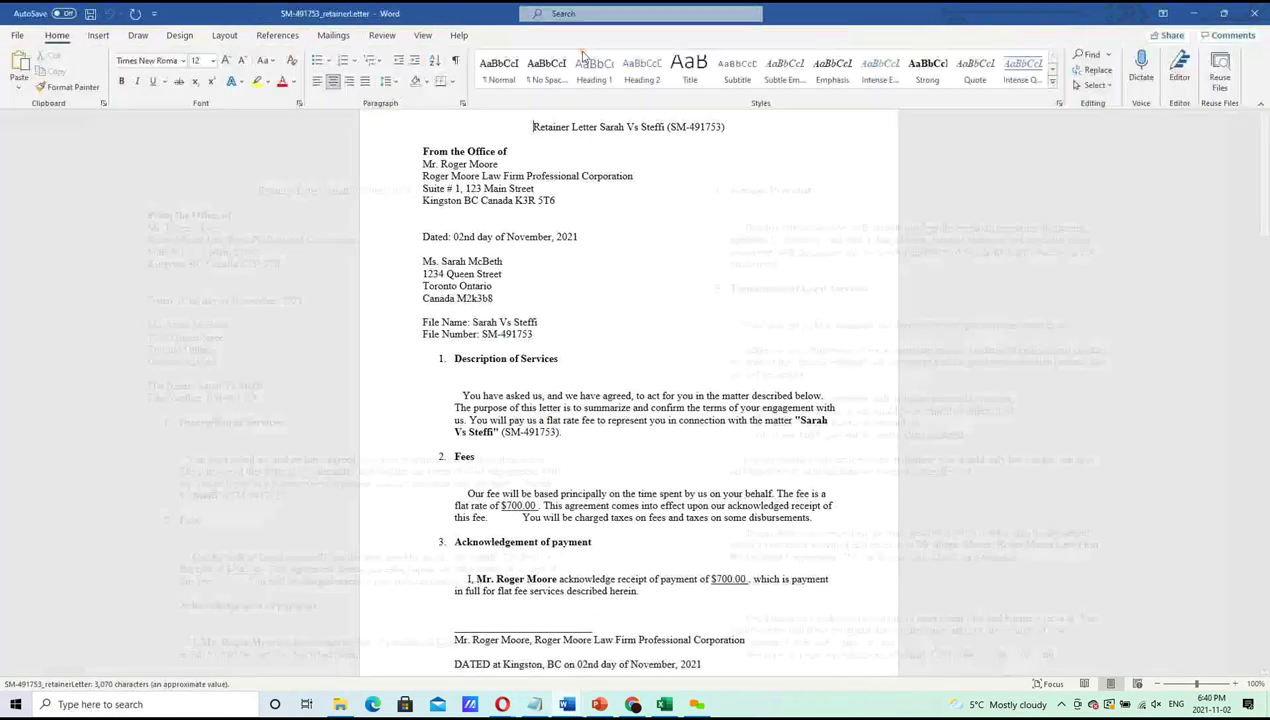
left_click(422, 35)
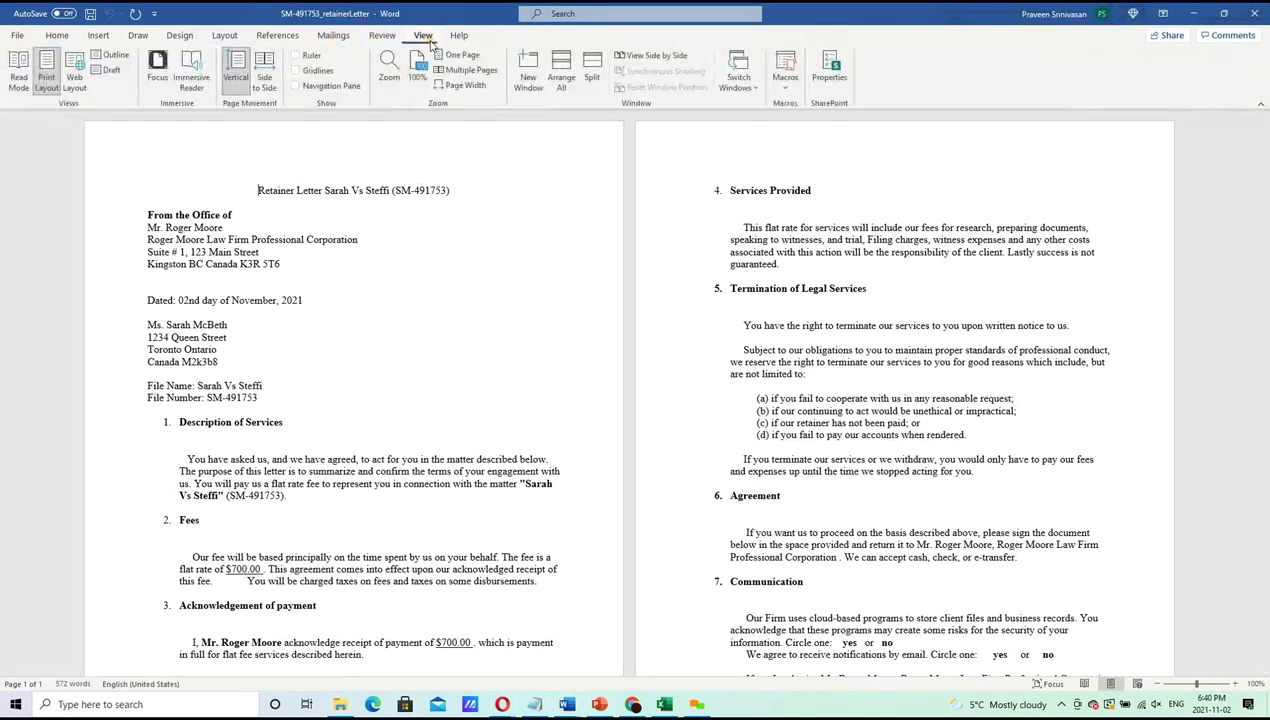
left_click(463, 57)
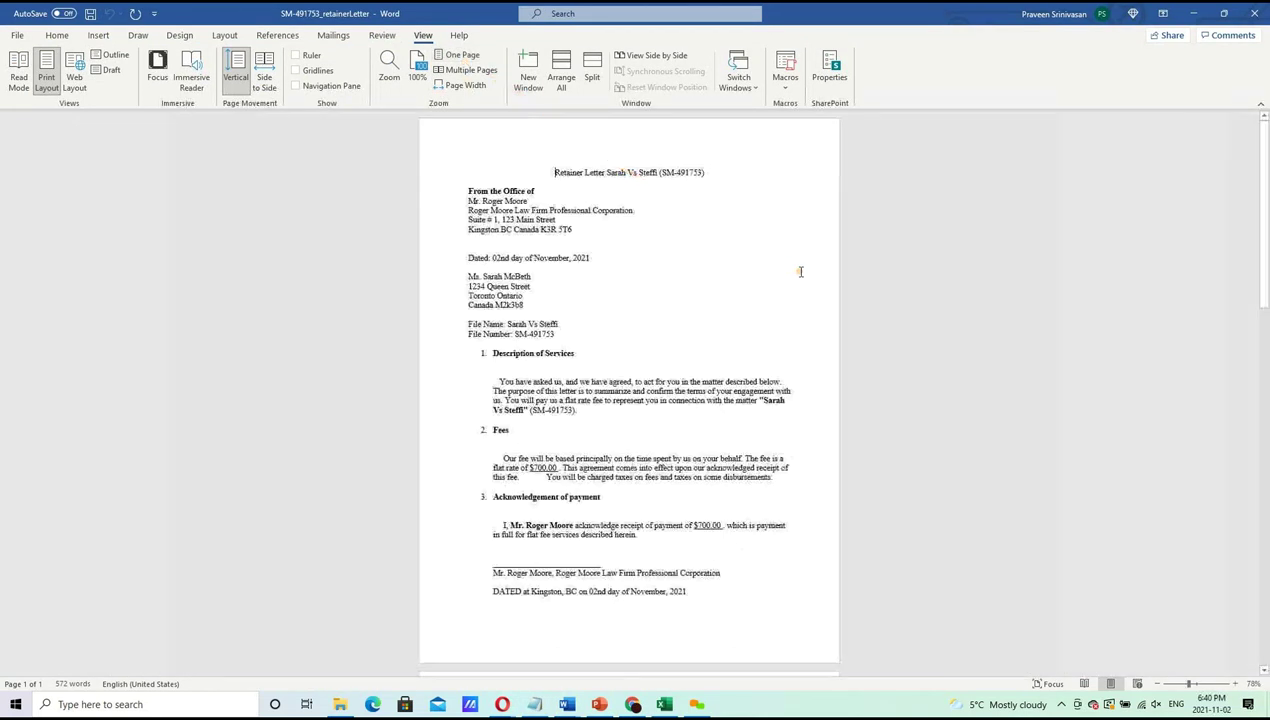
left_click(389, 70)
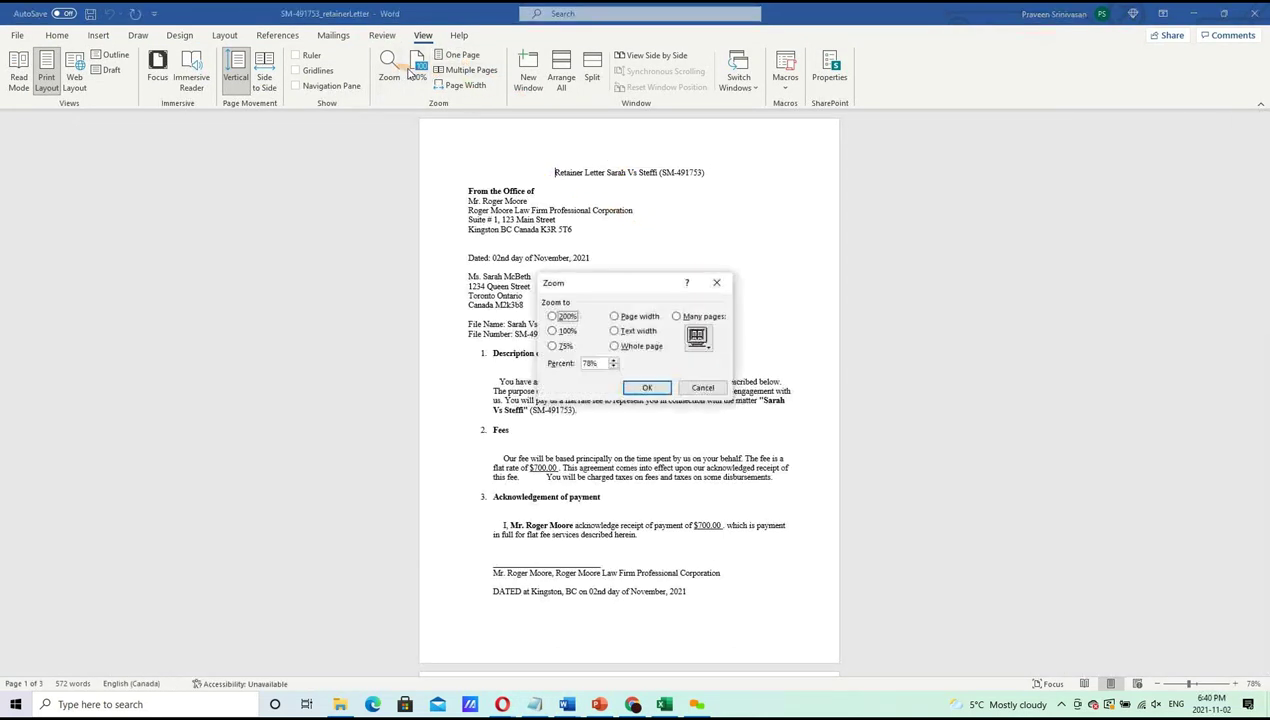
left_click(703, 387)
left_click(418, 70)
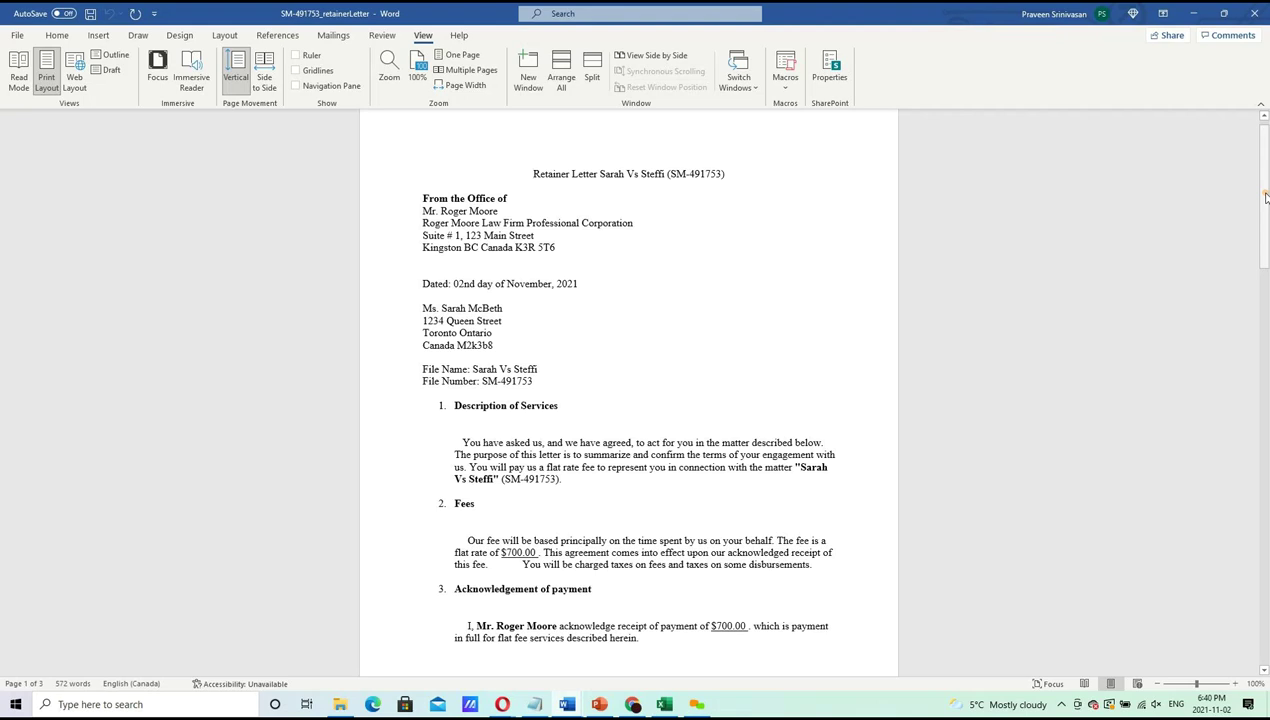
left_click_drag(1265, 197, 1265, 186)
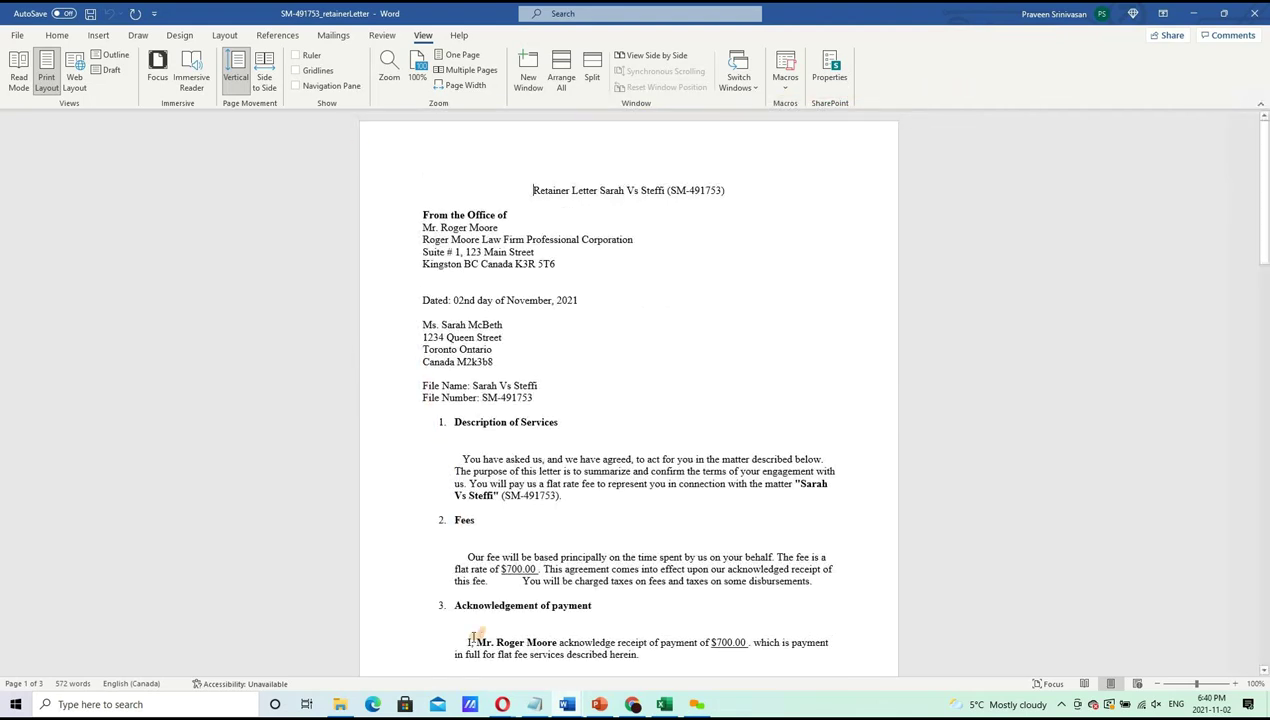
Back on the uLaw matter page, open Personalize Logo and cancel it without changes
left_click(632, 704)
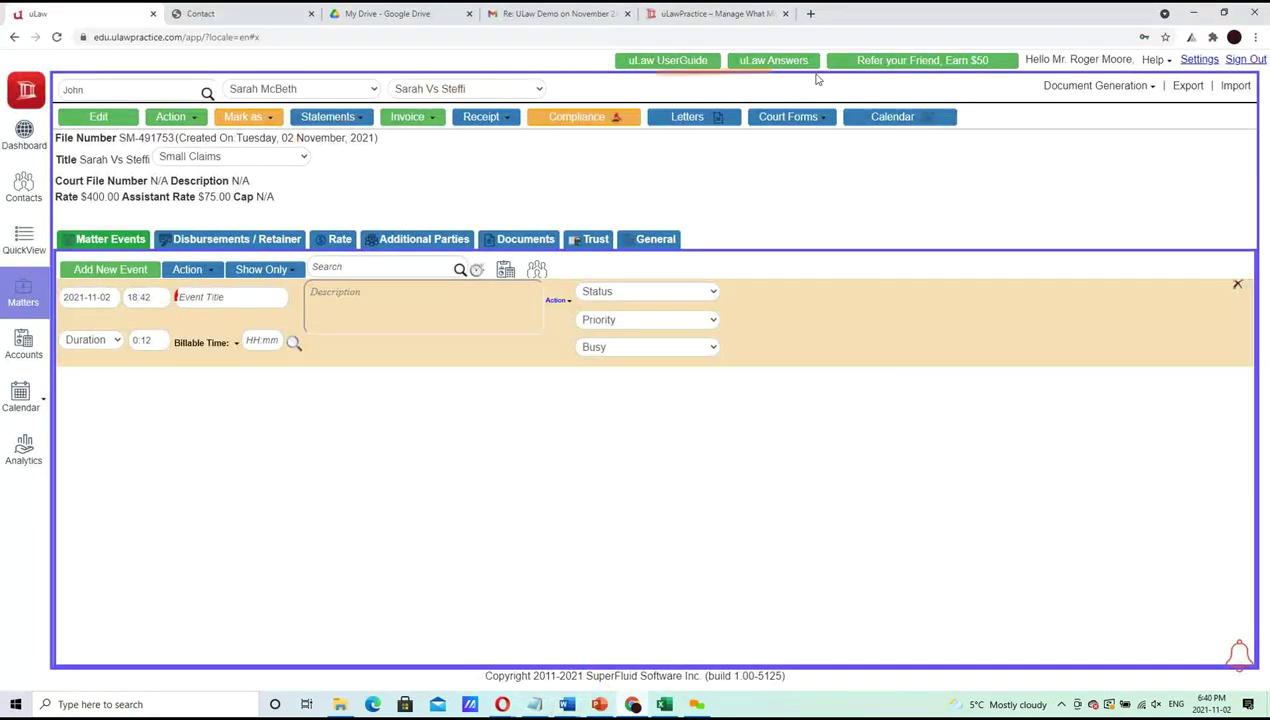
left_click(1164, 61)
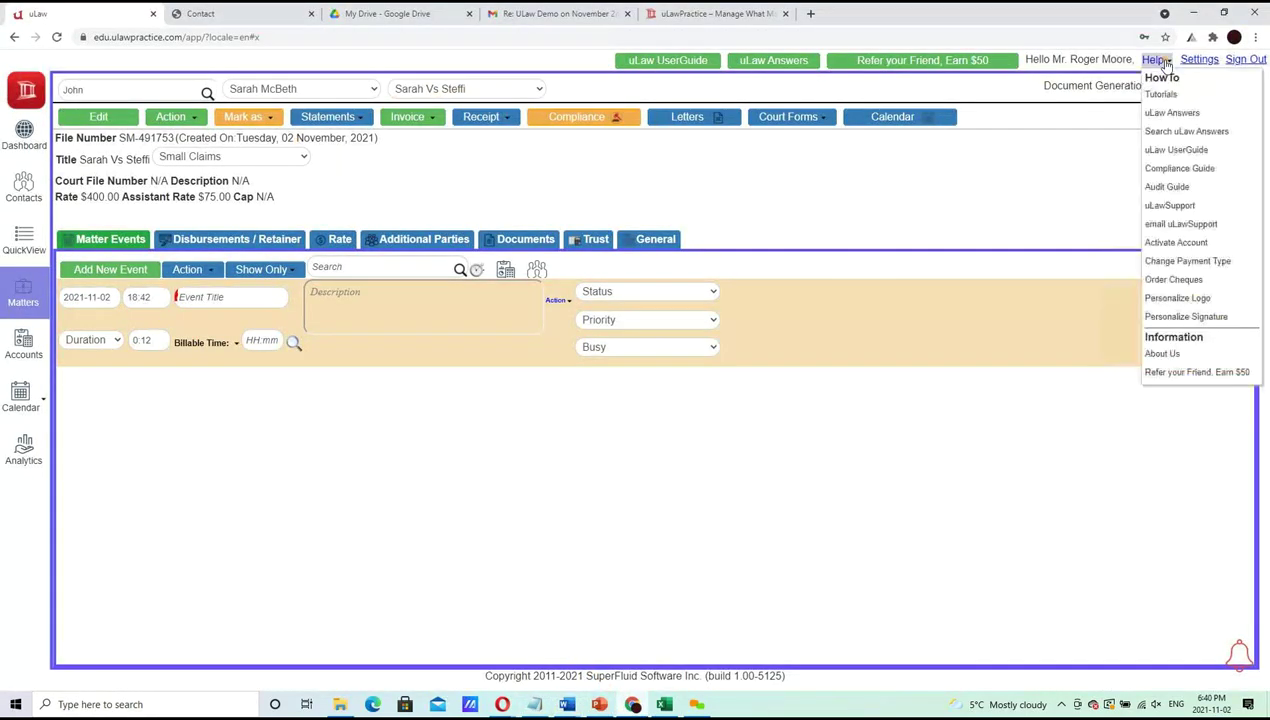
left_click(1176, 299)
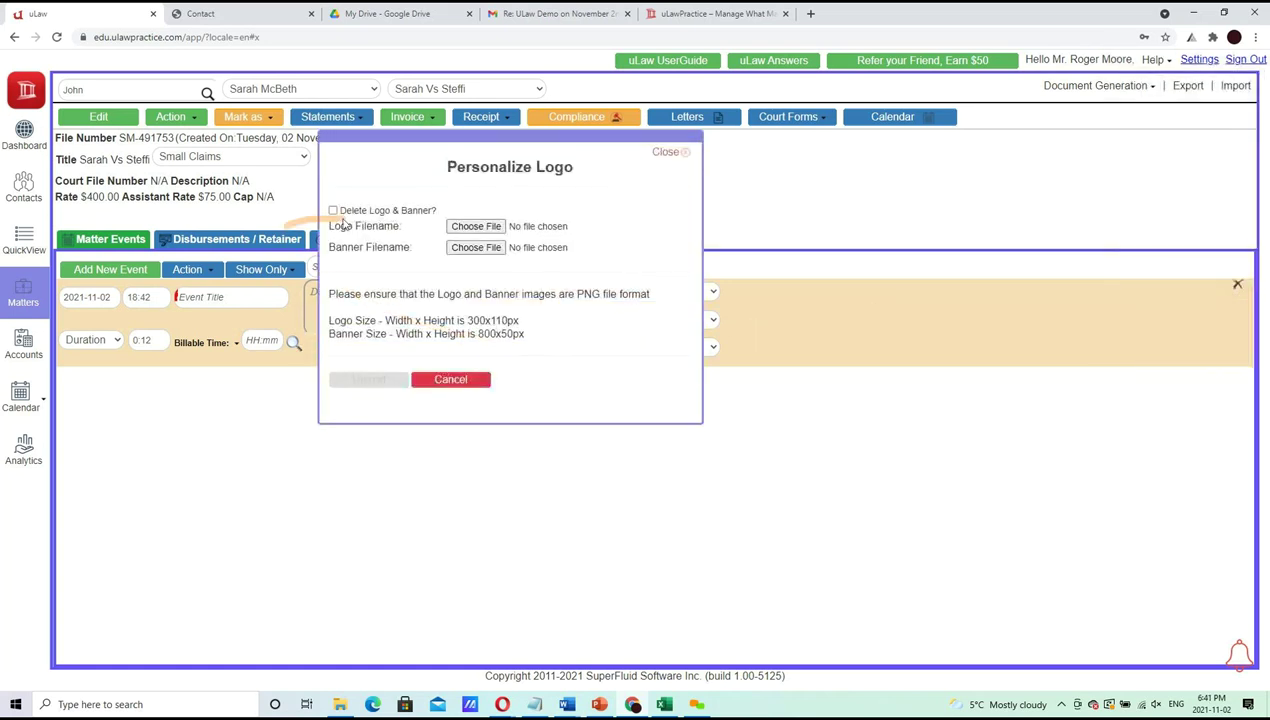
left_click(451, 380)
Browse the Document Generation list, then open Personalize Signature and cancel it unchanged
left_click(1094, 86)
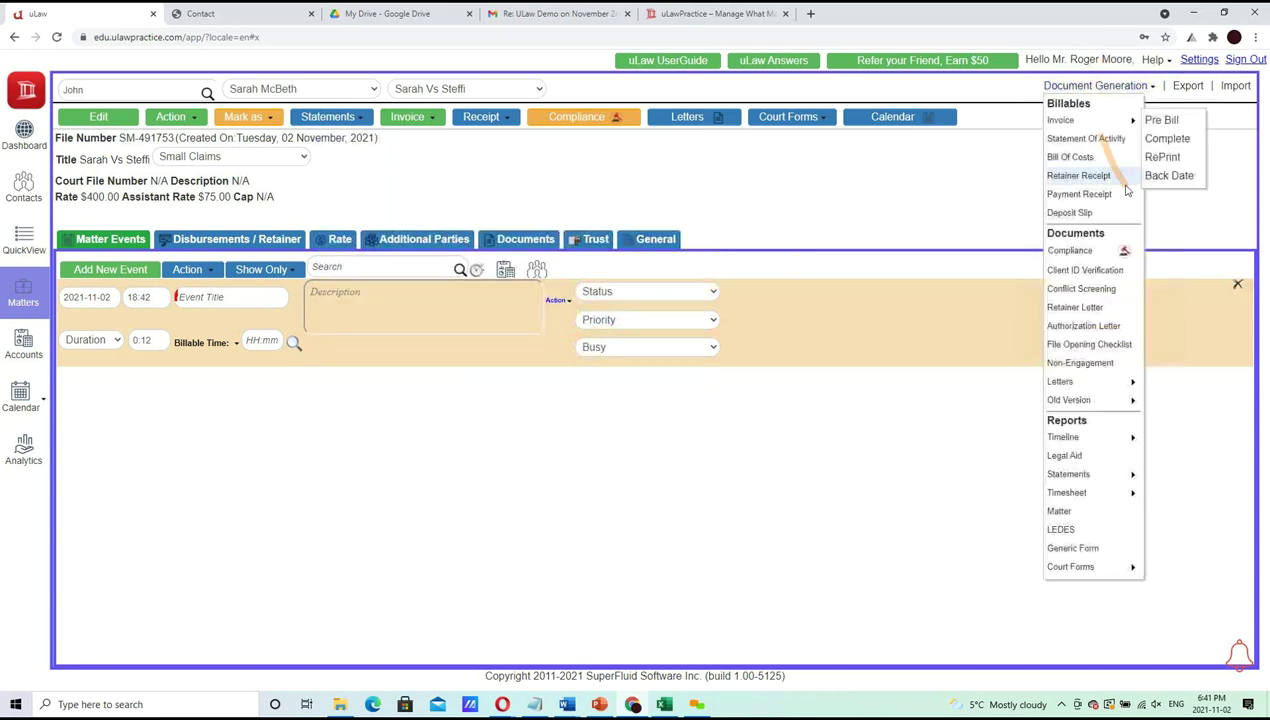
left_click(1155, 62)
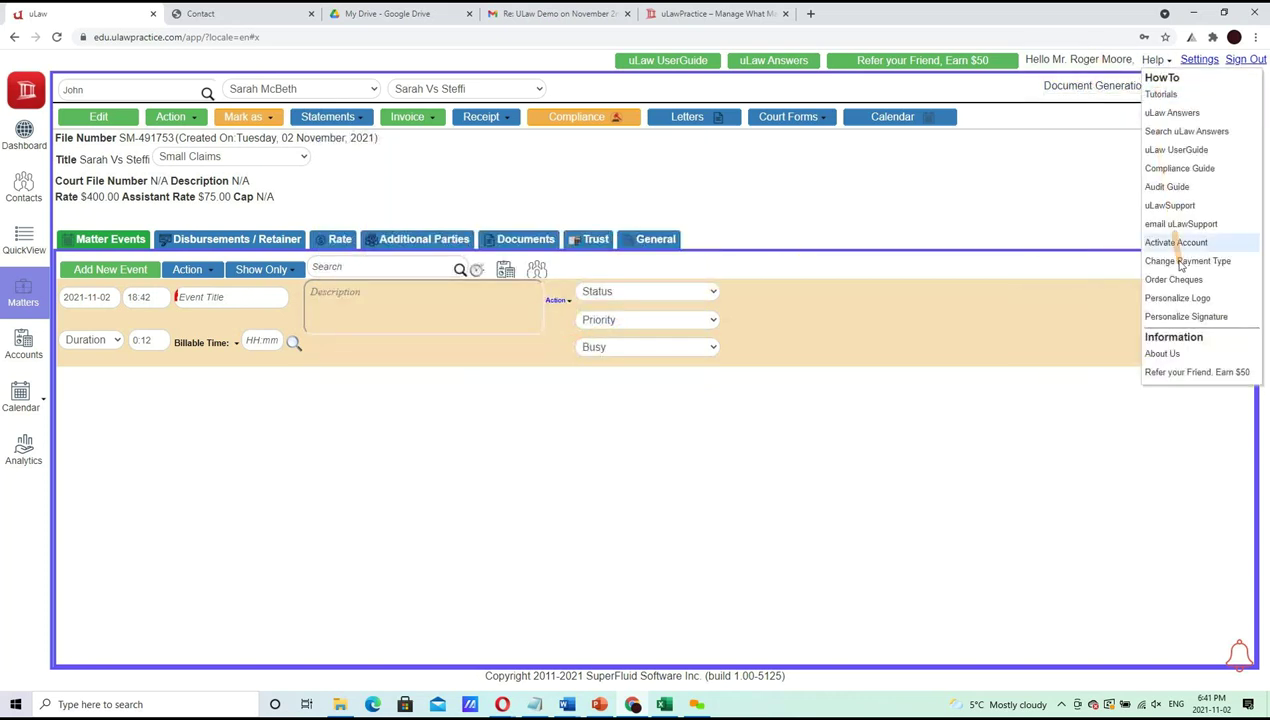
left_click(1177, 318)
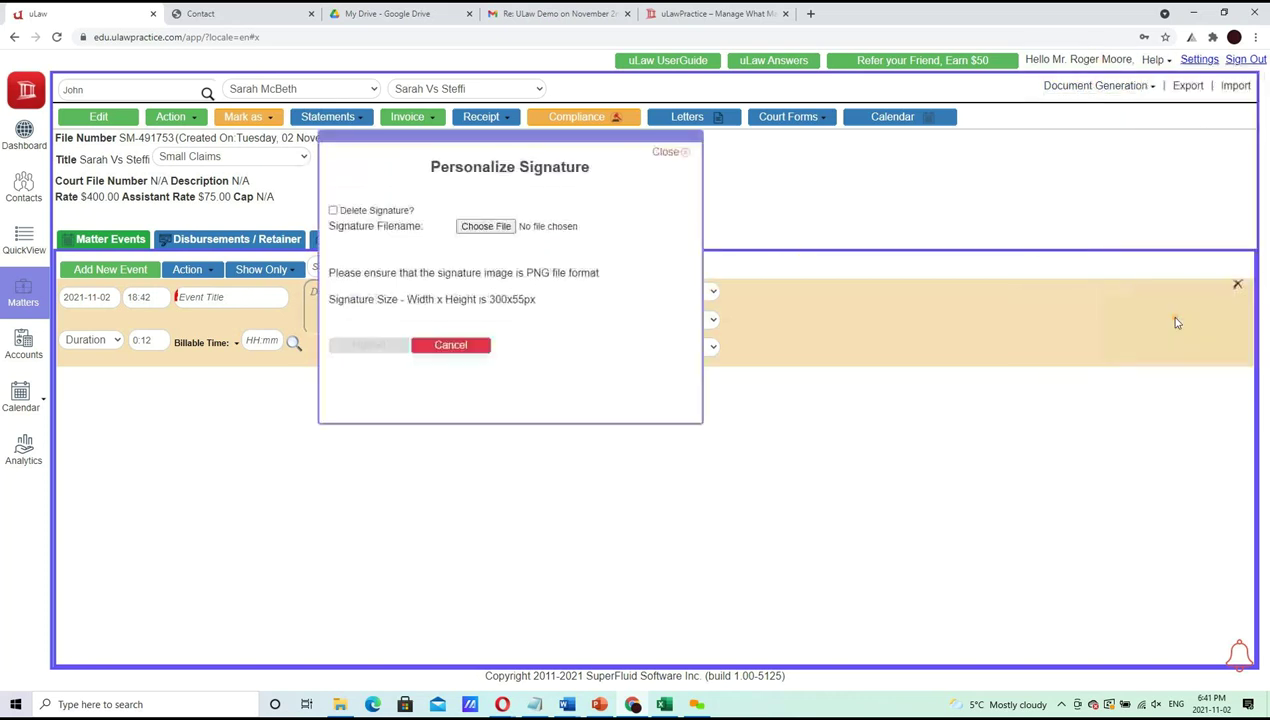
left_click(451, 344)
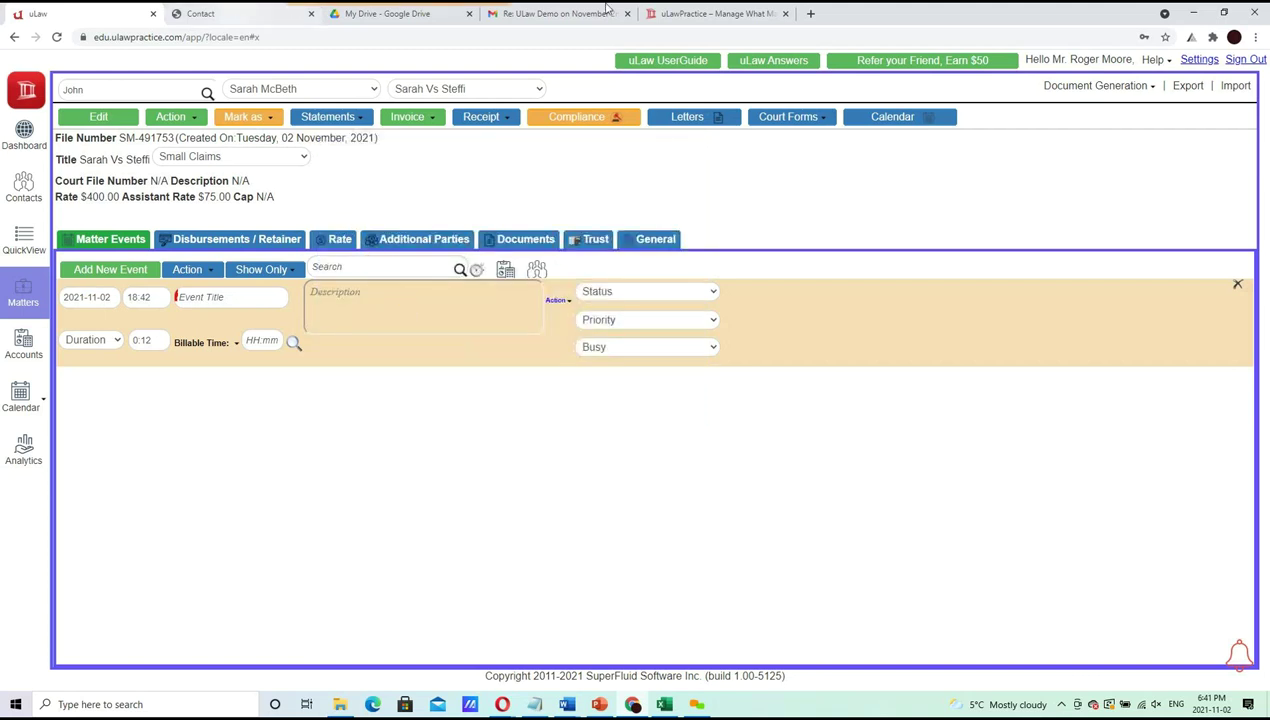
Switch back to the retainerLetter document in Word from the taskbar
mouse_move(640, 704)
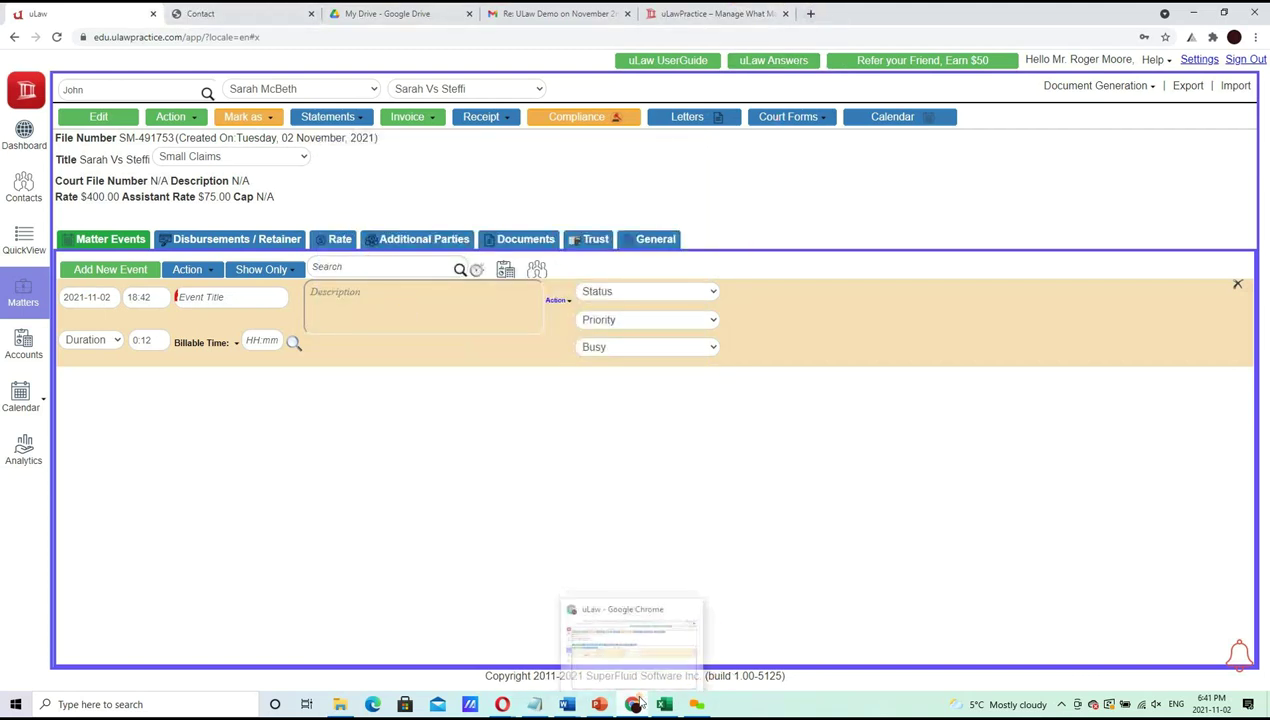
mouse_move(567, 704)
left_click(760, 640)
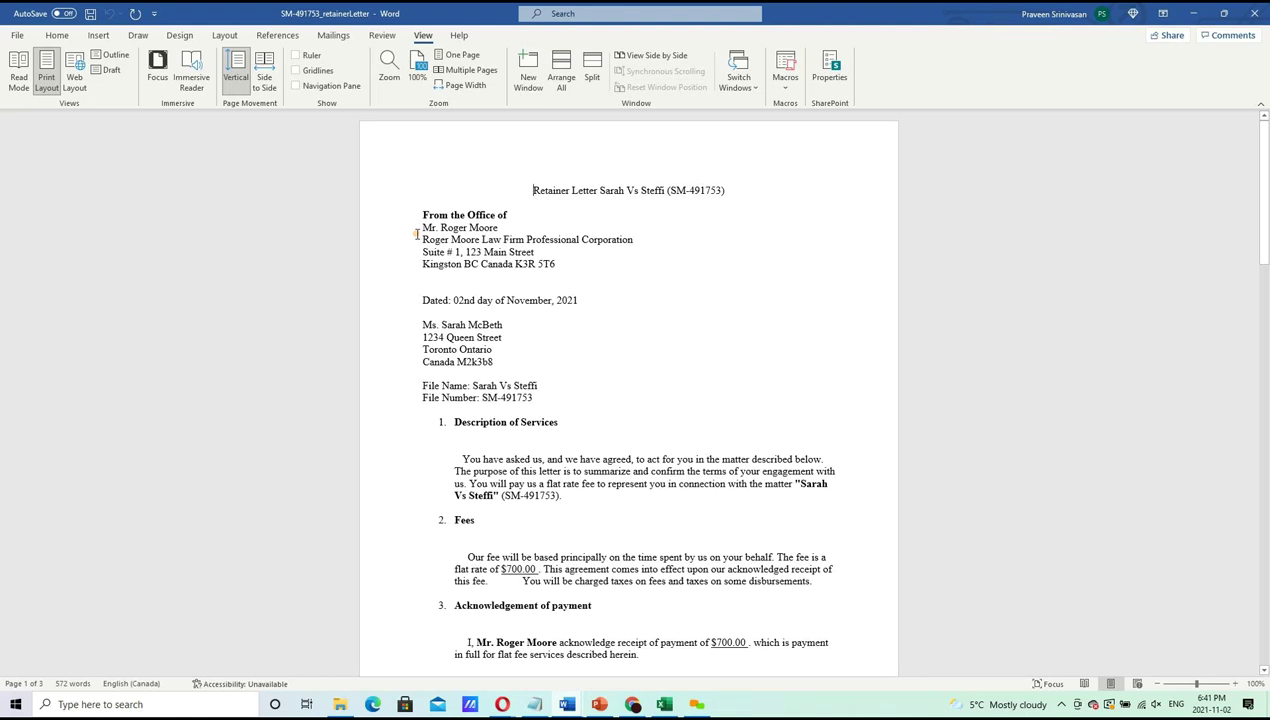
Move through the title, sender and client address blocks to the Description of Services paragraph
key("shift+Down")
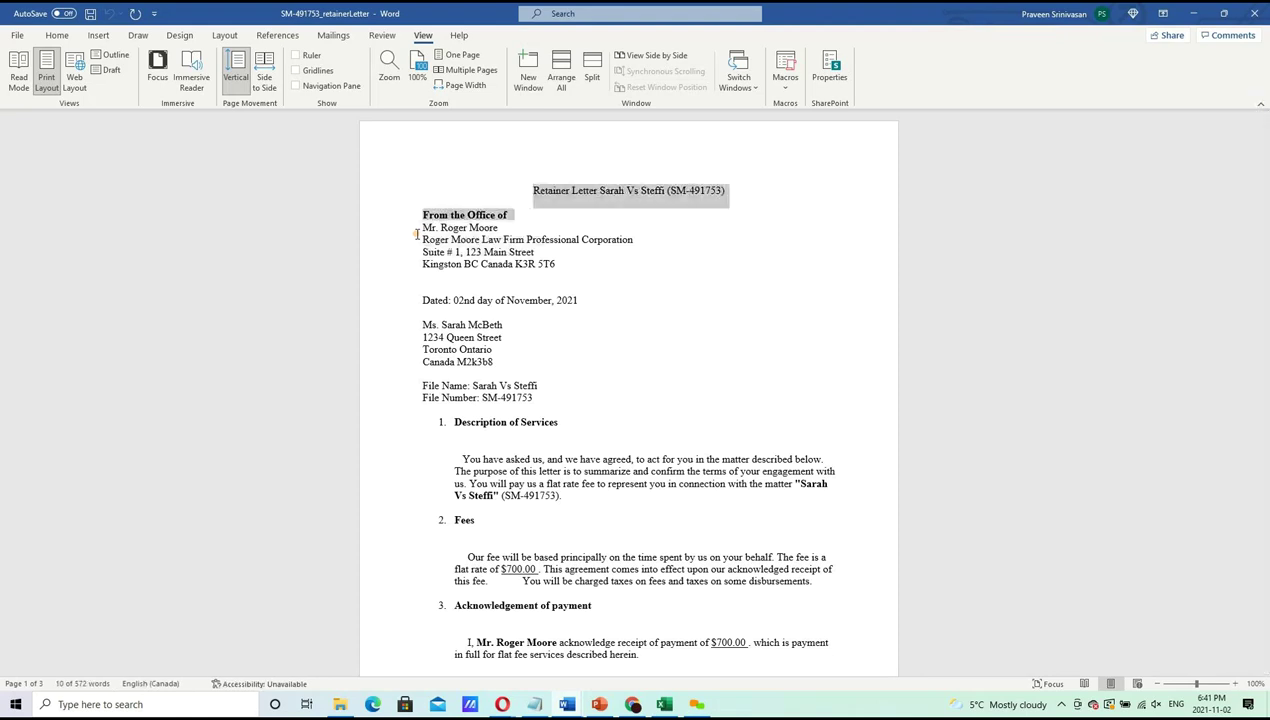
key("shift+Up")
key("shift+Right")
key("shift+Right")
key("shift+Right")
key("shift+Right")
key("shift+Right")
key("shift+Right")
key("shift+Right")
key("shift+Right")
key("shift+Right")
key("shift+Right")
key("shift+Right")
key("shift+Right")
key("shift+Right")
key("shift+Right")
key("shift+Right")
key("shift+Right")
key("shift+Right")
key("shift+Right")
key("shift+Right")
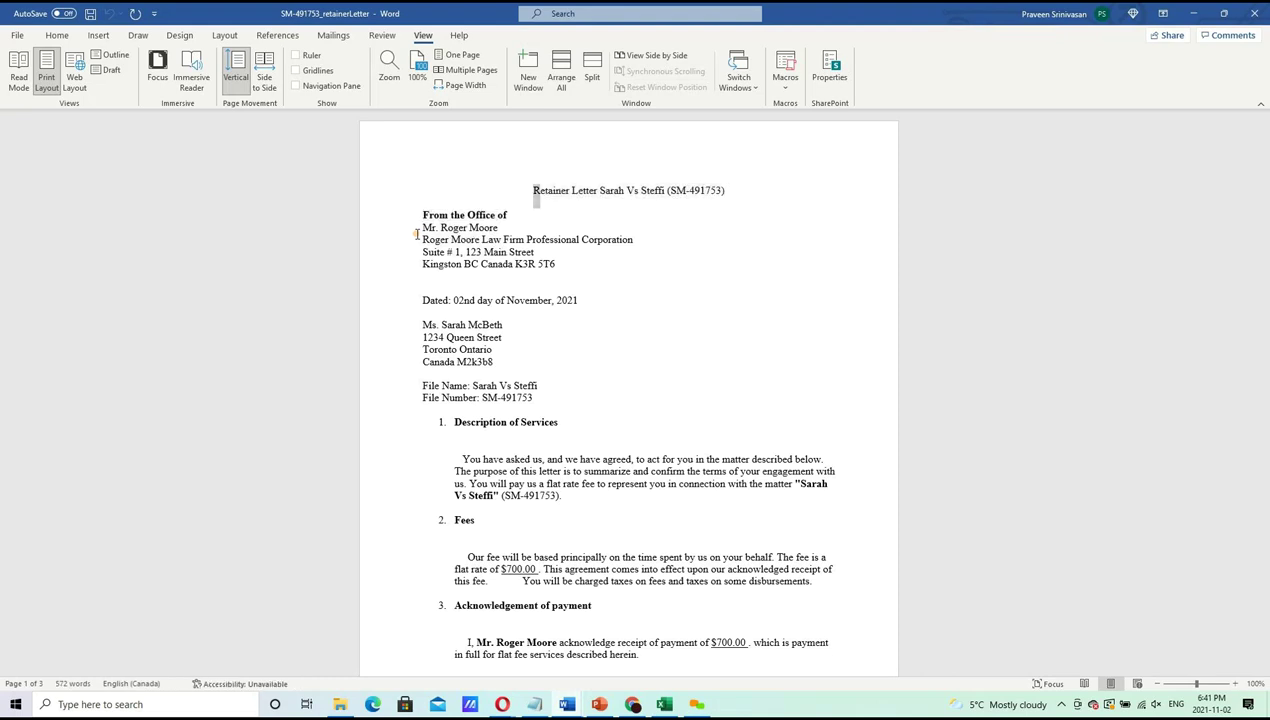
key("shift+Right")
key("shift+Right")
key("shift+Right")
key("shift+Right")
key("shift+Right")
key("shift+Right")
key("shift+Right")
key("shift+Right")
key("shift+Right")
key("shift+Right")
key("shift+Right")
key("shift+Right")
key("shift+Right")
key("shift+Right")
key("shift+Right")
key("shift+Right")
key("shift+Right")
key("shift+Right")
key("shift+Right")
key("shift+Right")
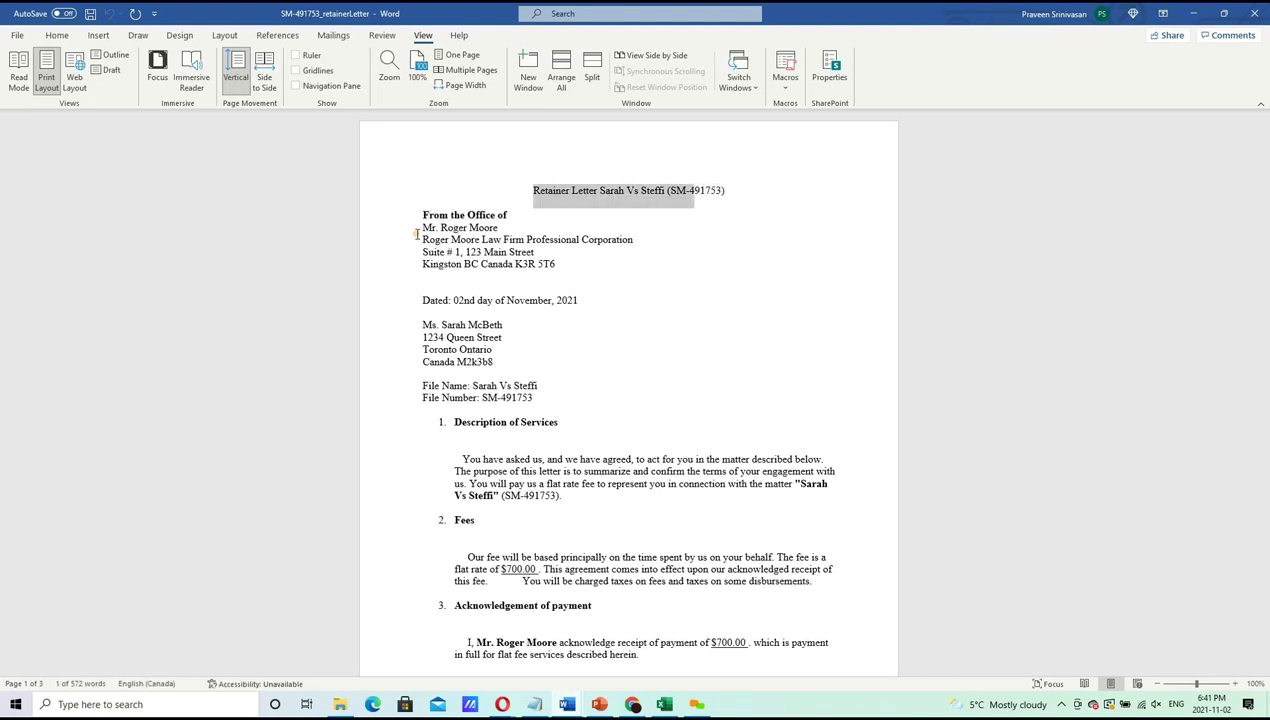
left_click(417, 234)
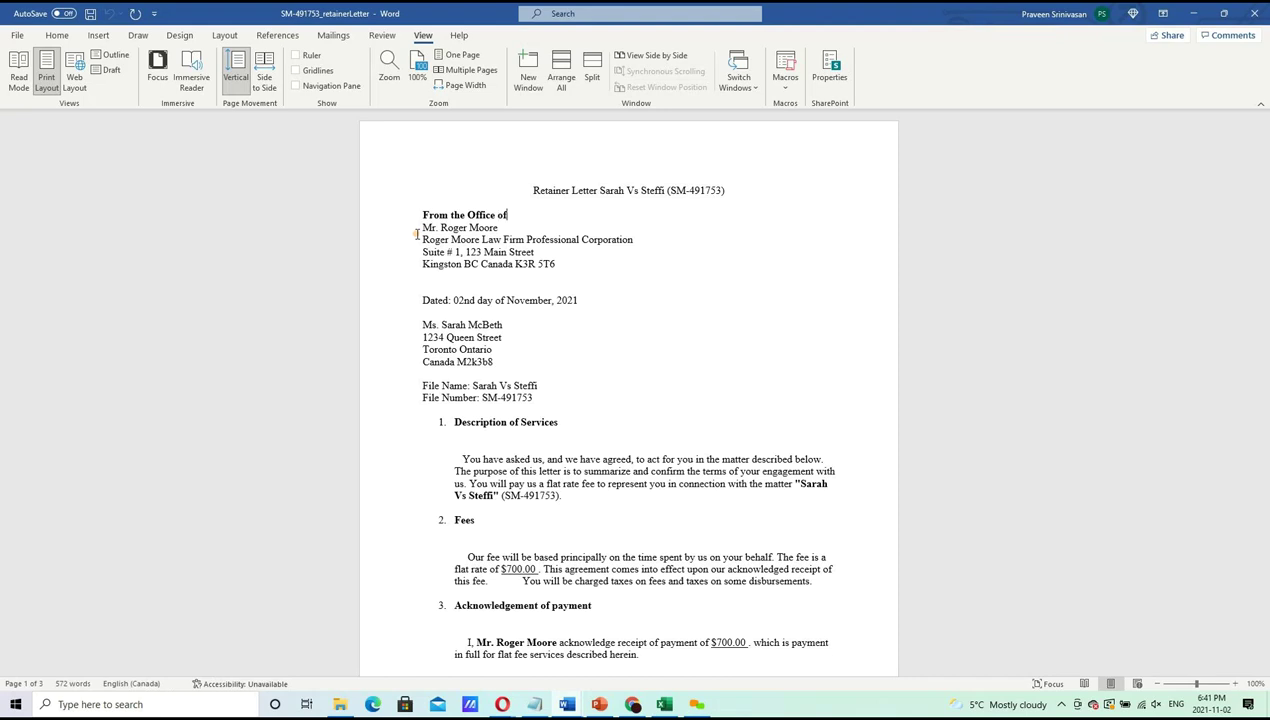
key("shift+Down")
key("shift+Down")
key("shift+Down")
key("shift+Down")
key("Down")
key("Down")
key("Down")
key("Down")
key("ctrl+Left")
key("ctrl+Left")
key("Down")
key("Down")
key("shift+Down")
key("shift+Down")
key("shift+Down")
key("shift+Down")
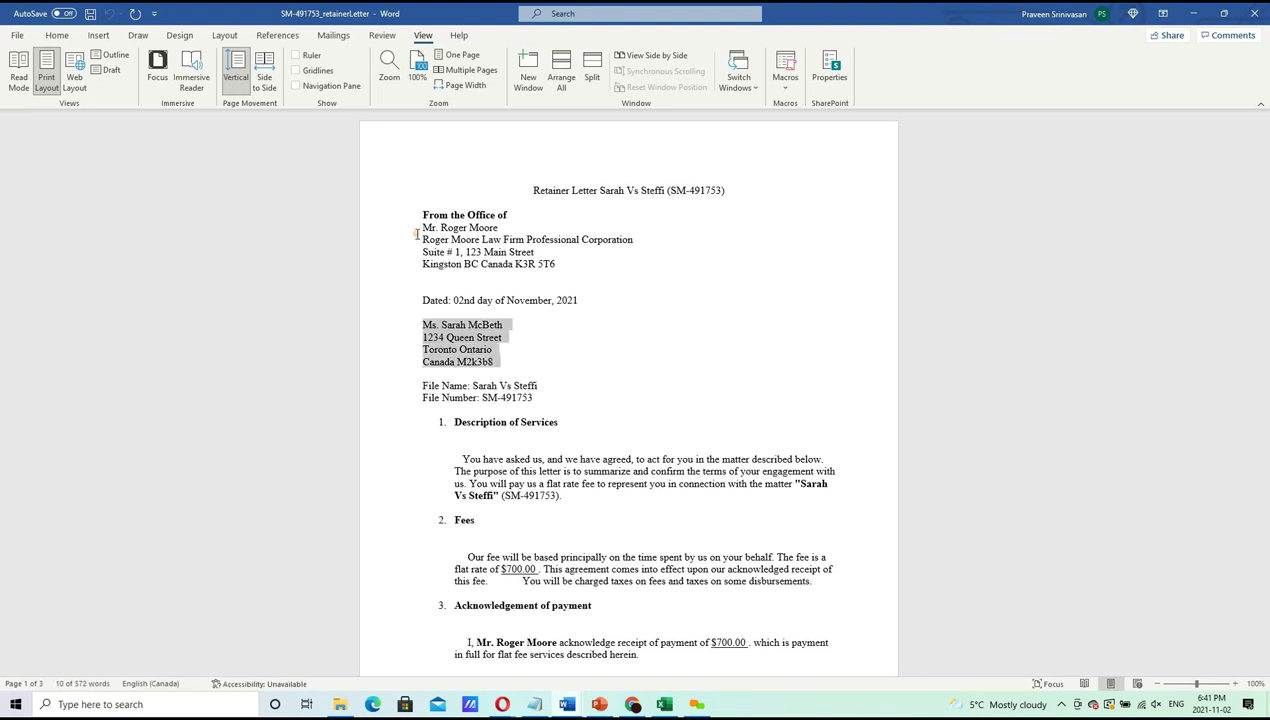
key("Down")
key("Down")
key("Down")
key("Down")
key("Down")
key("Down")
key("Down")
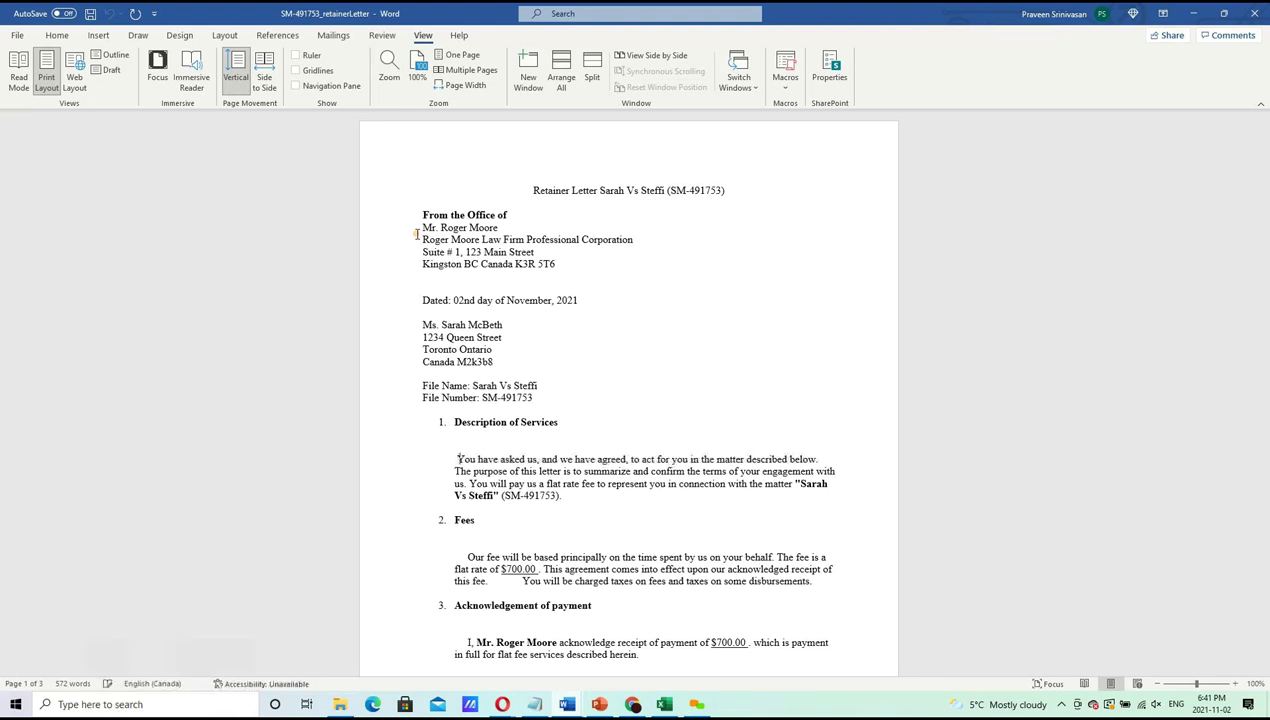
Delete the leading spaces before the Description of Services and Fees paragraphs
key("Delete")
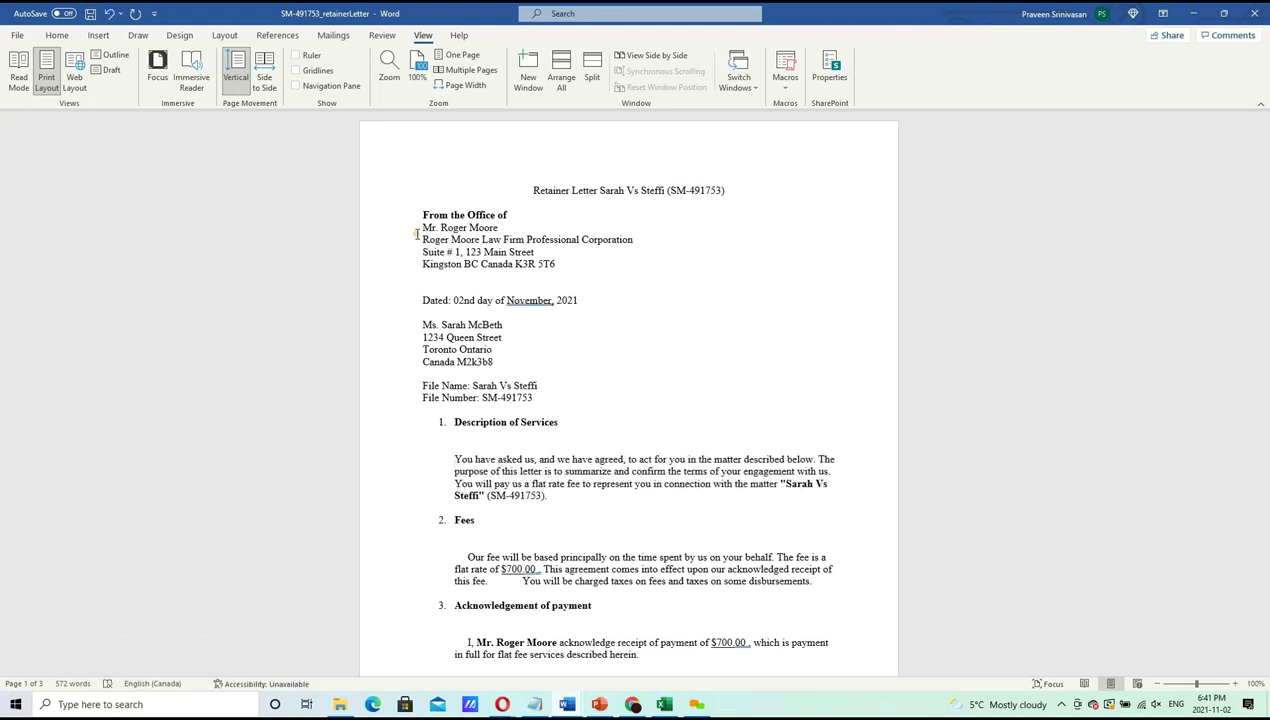
key("Right")
key("Delete")
key("BackSpace")
key("BackSpace")
key("Delete")
Remove the gap after 'fee.' so 'You will be charged' follows directly
key("Down")
key("Down")
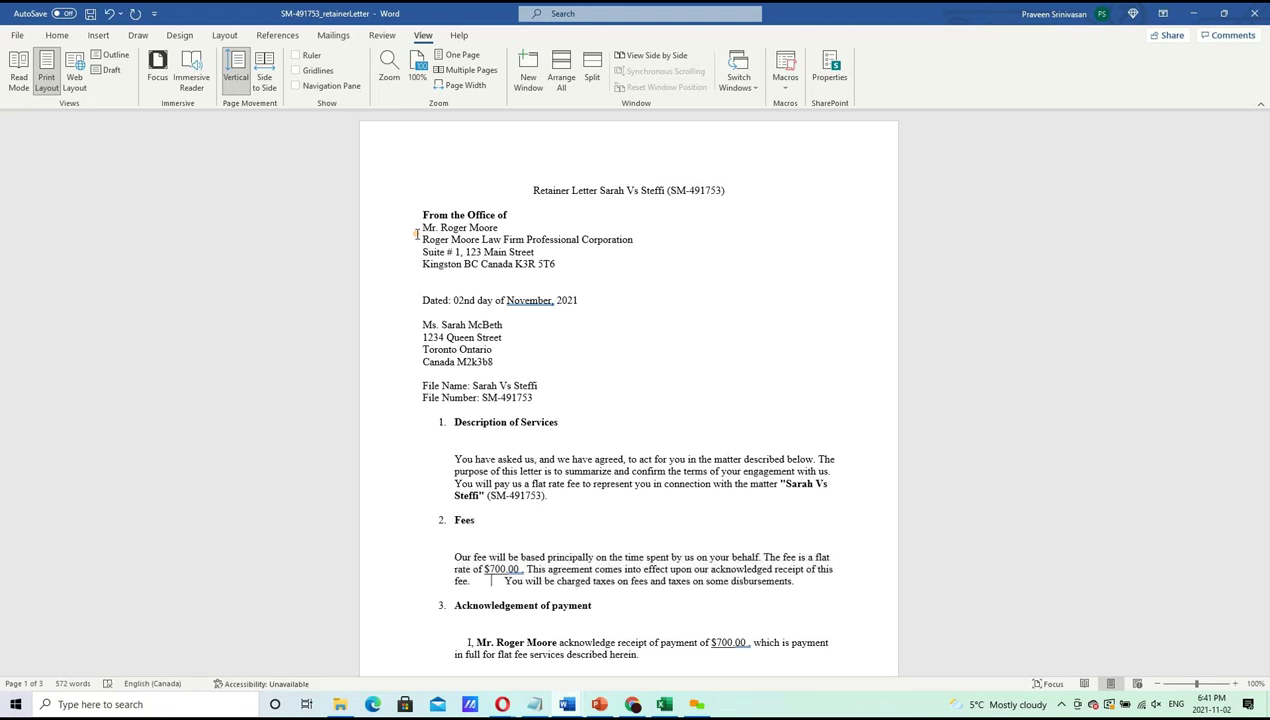
key("Right")
key("shift+Left")
key("shift+Left")
key("shift+Left")
key("shift+Left")
key("shift+Left")
key("shift+Left")
key("shift+Left")
key("shift+Left")
key("BackSpace")
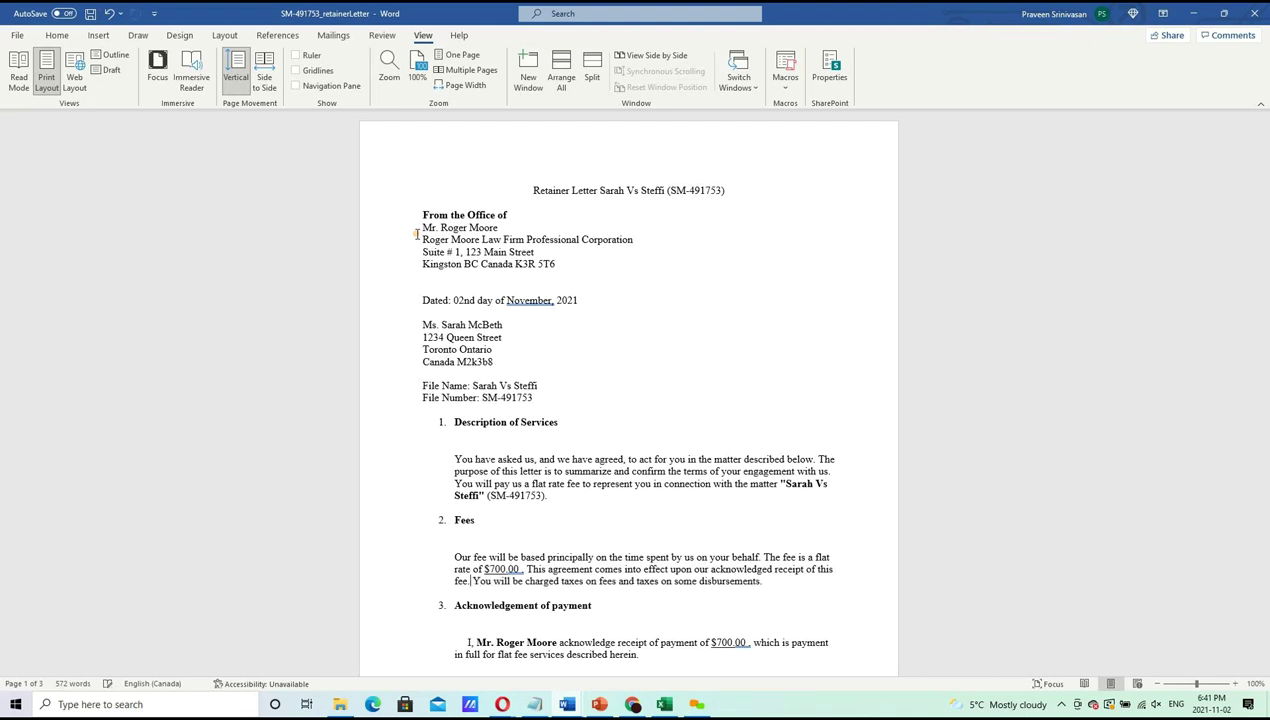
Scroll down to the Agreement section and follow the credit card payment hyperlink
key("Down")
key("Down")
key("Down")
key("Down")
key("Down")
key("Down")
key("Down")
key("Down")
key("Down")
key("Down")
key("Down")
key("Down")
key("Down")
key("Down")
key("Down")
key("Down")
key("Down")
key("Down")
key("Down")
key("Down")
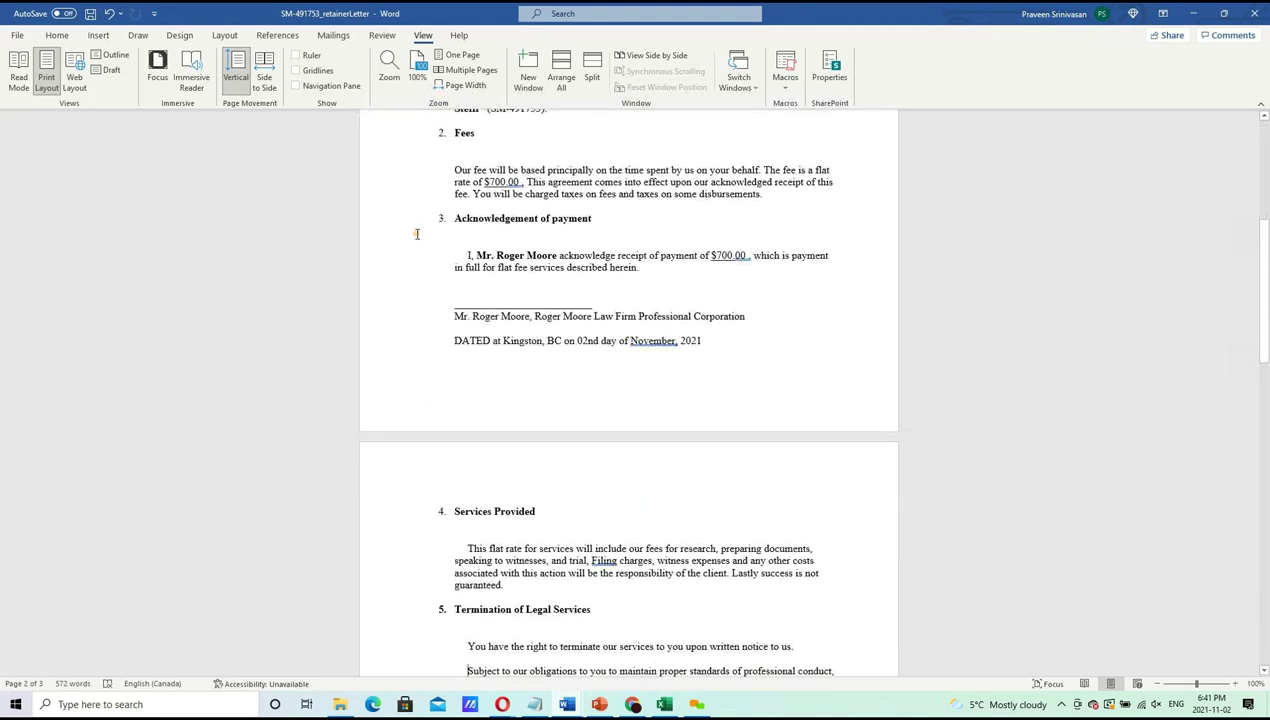
key("Down")
key("Down")
key("Down")
key("Down")
key("Down")
key("Down")
key("Down")
key("Down")
key("Down")
key("Down")
key("Down")
key("Down")
key("Down")
key("Down")
key("Down")
key("Down")
key("Down")
key("Down")
key("Down")
key("Down")
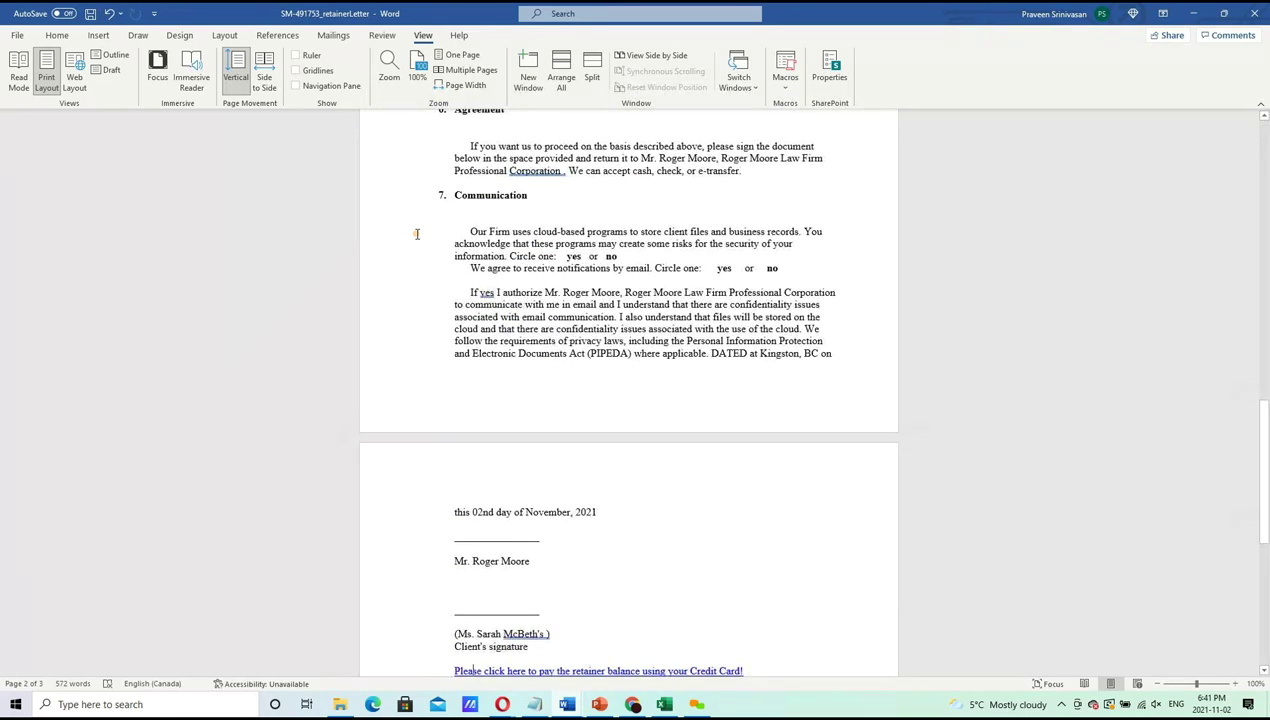
left_click_drag(1263, 502, 1263, 592)
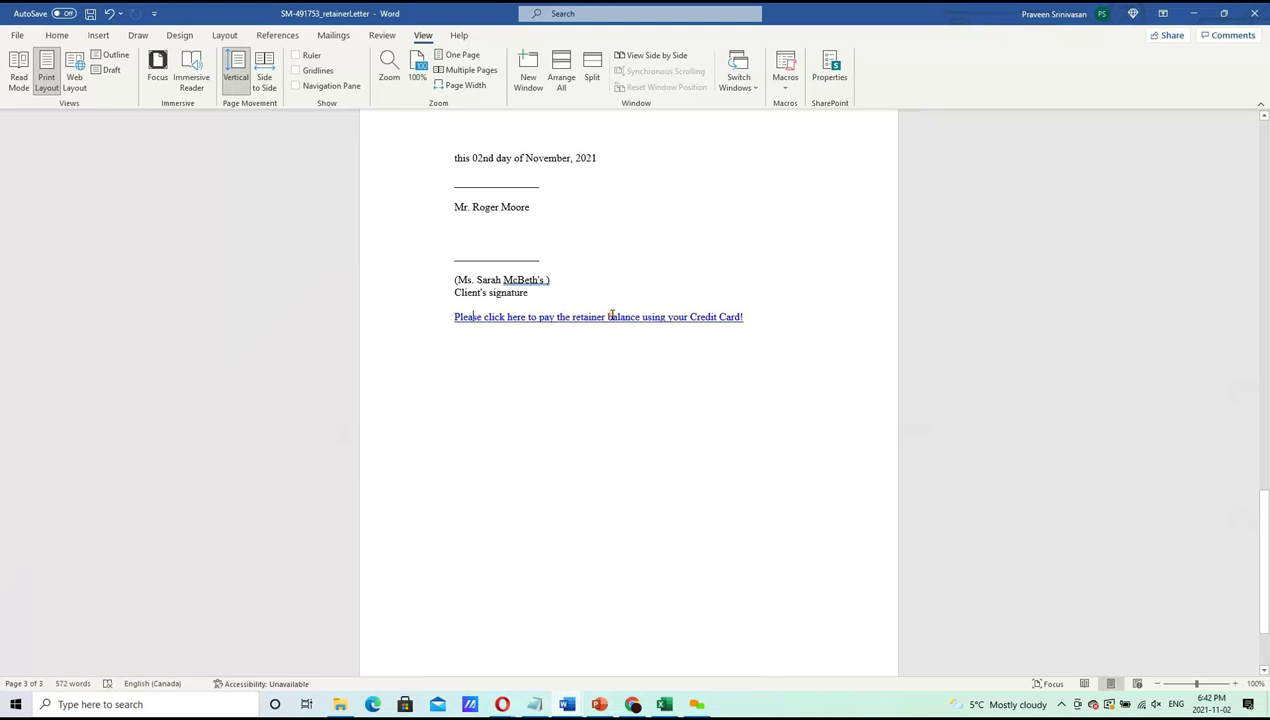
left_click(611, 316, "ctrl")
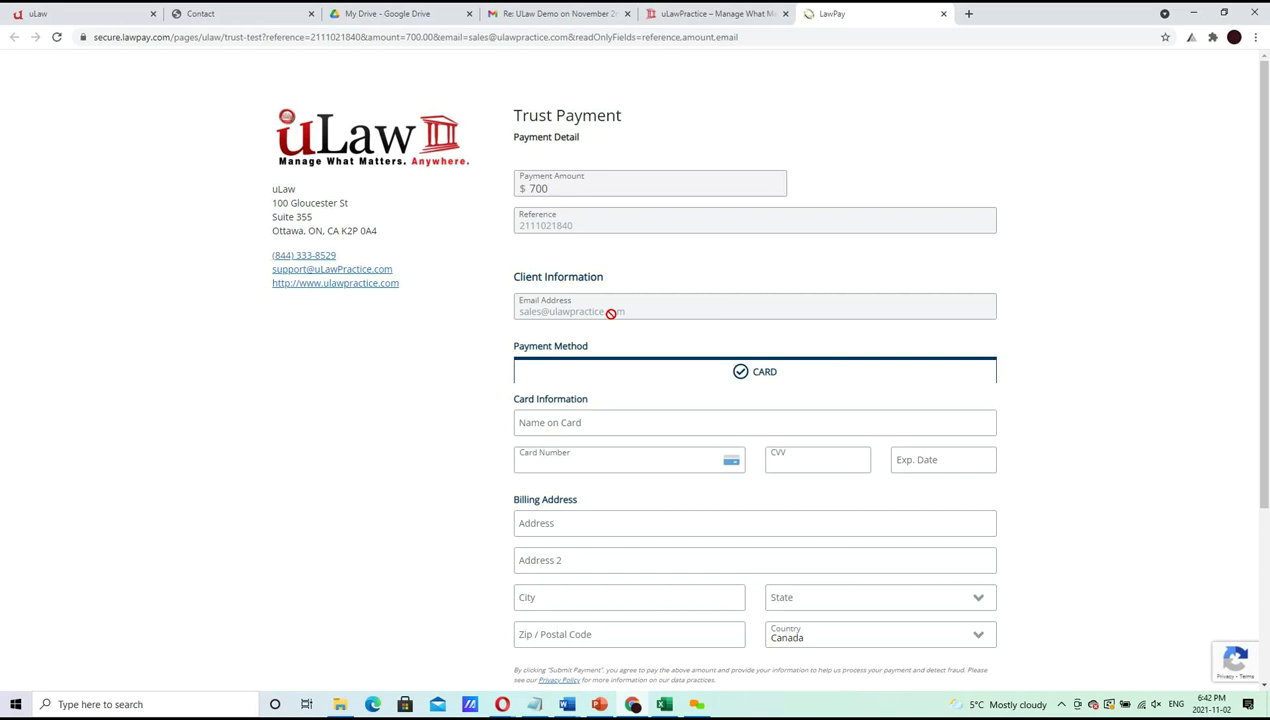
Review the $700 LawPay Trust Payment form down to Submit Payment, then close the tab
scroll(1250, 340, "down", 3)
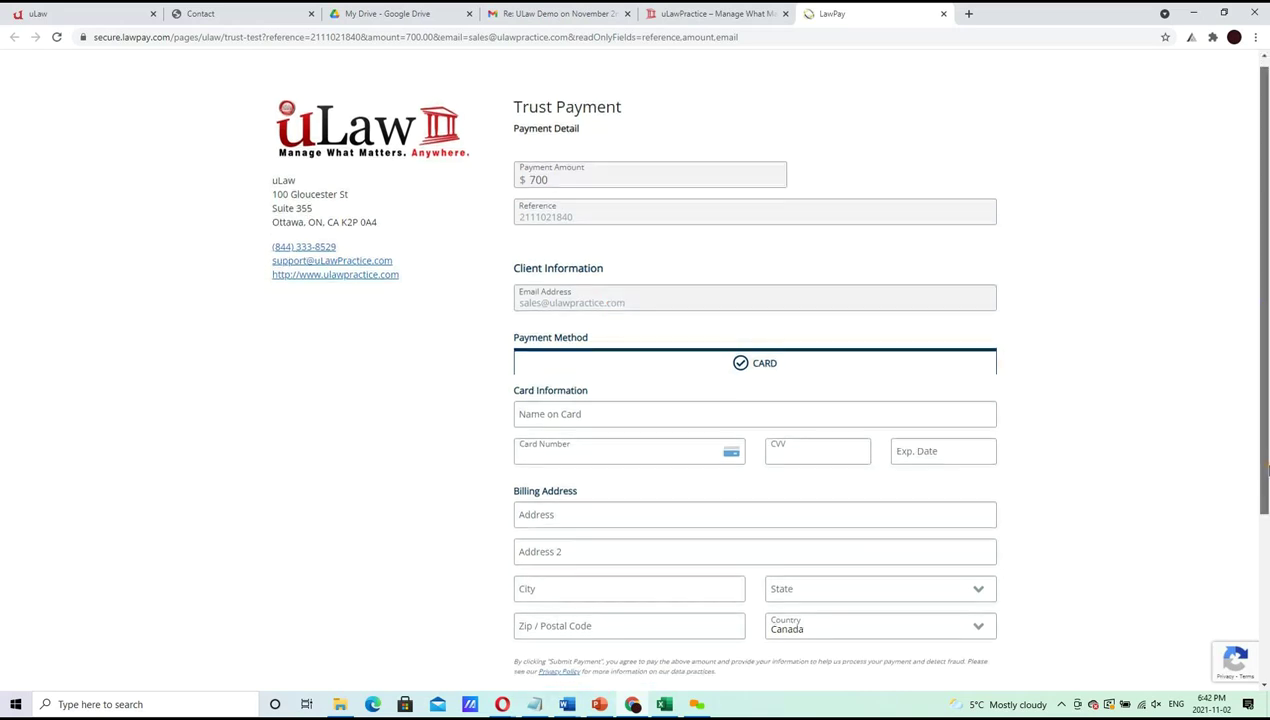
scroll(1239, 383, "up", 3)
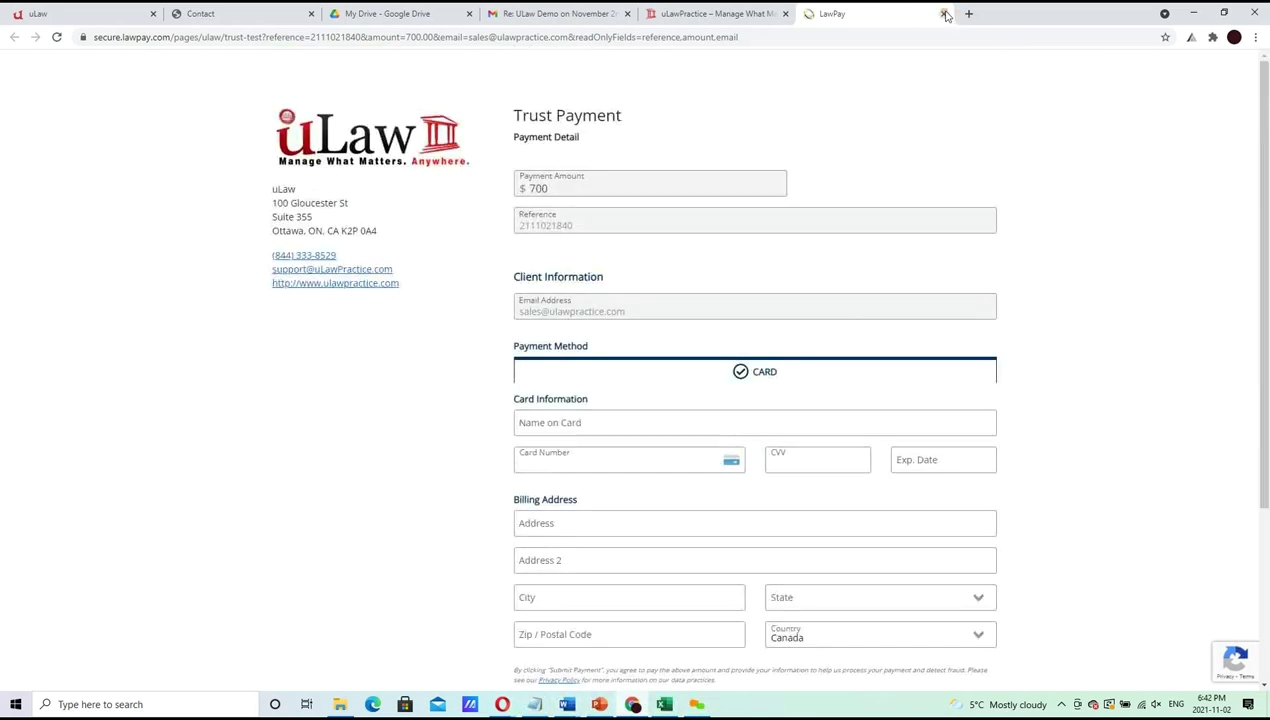
left_click(943, 13)
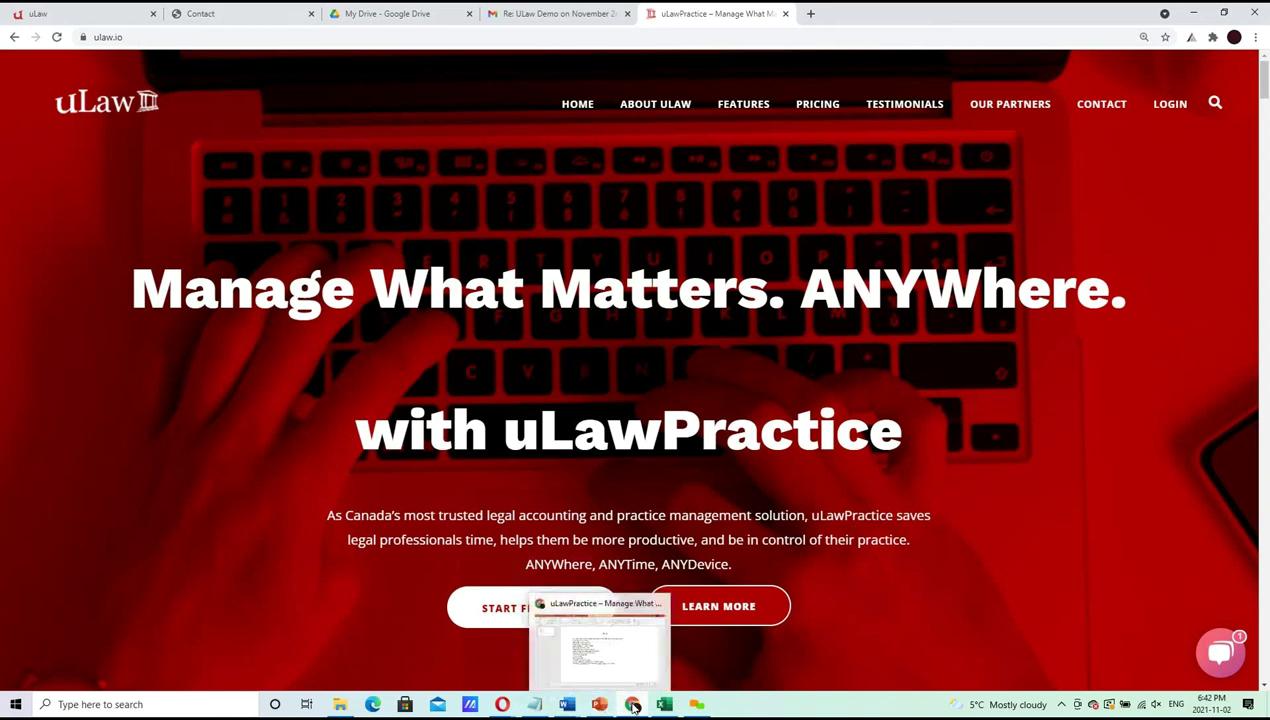
Return to the Sarah Vs Steffi matter page via the first uLaw browser tab
left_click(143, 10)
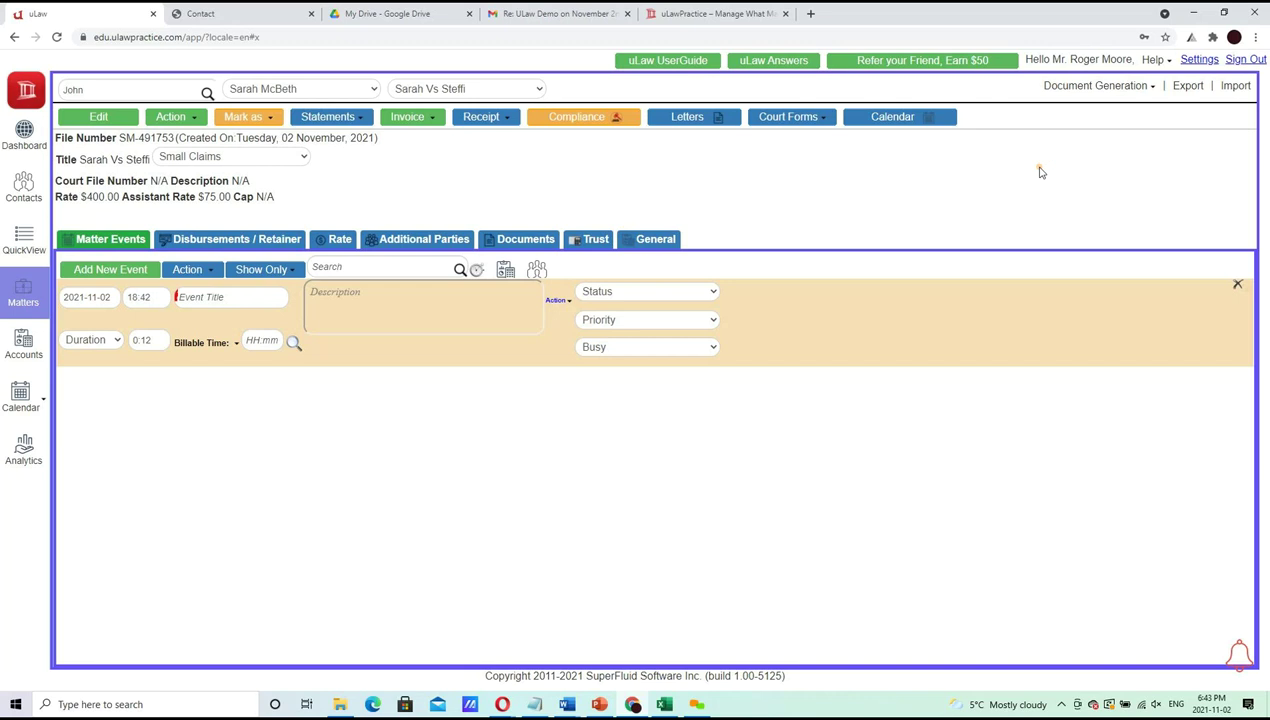
Bring up the PowerPoint agenda slide listing the demo topics
left_click(600, 705)
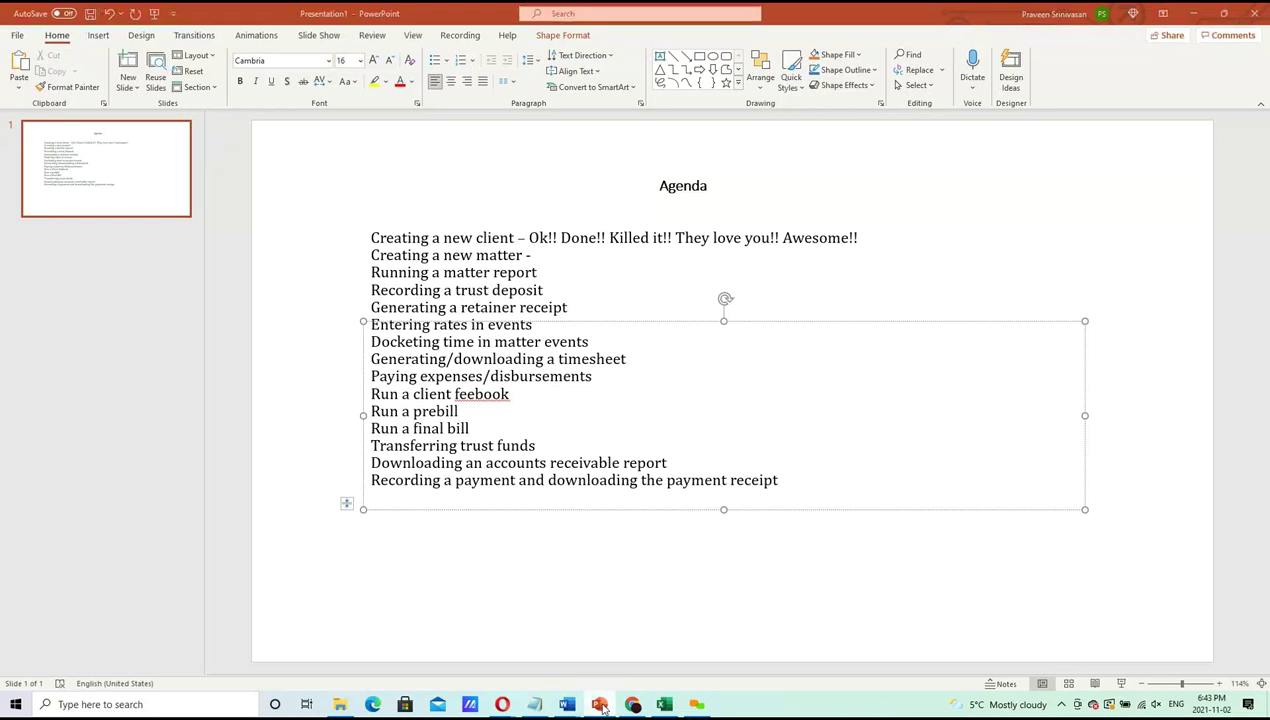
Minimise PowerPoint to return to the Sarah Vs Steffi matter in uLaw
left_click(600, 705)
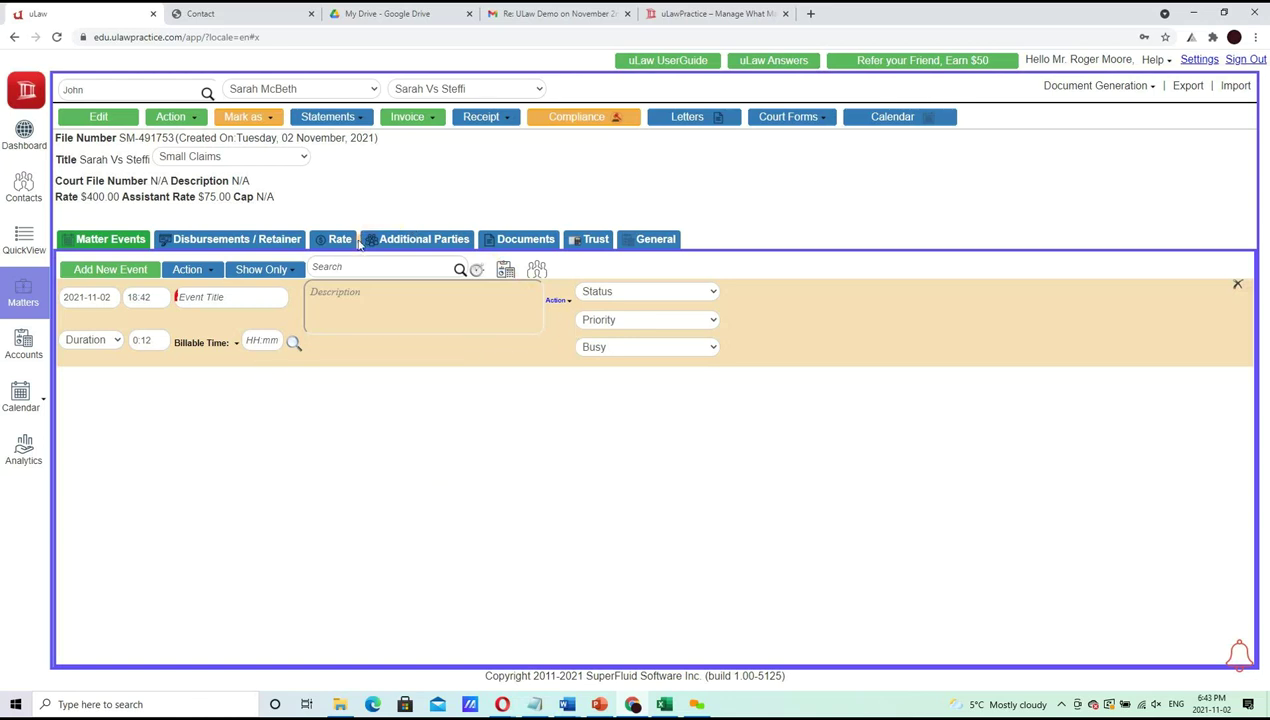
Open Disbursements / Retainer and preview the New Retainer form without saving
left_click(291, 242)
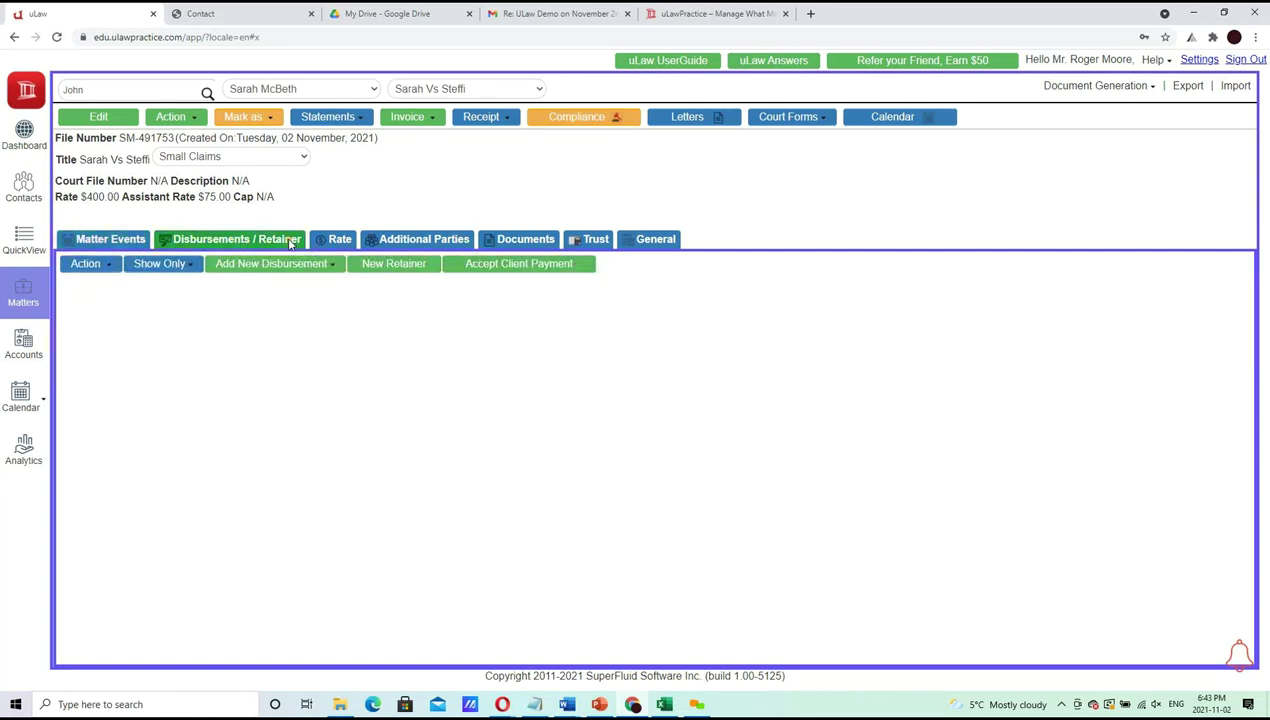
left_click(396, 266)
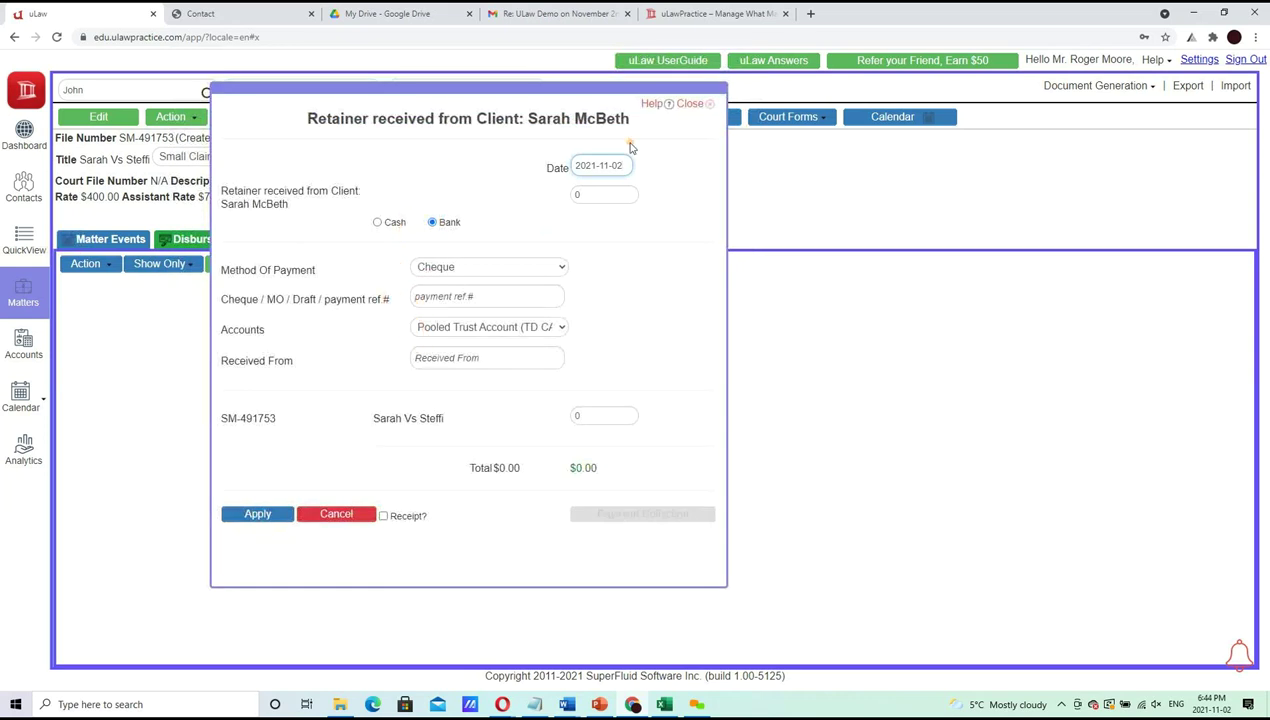
left_click(690, 107)
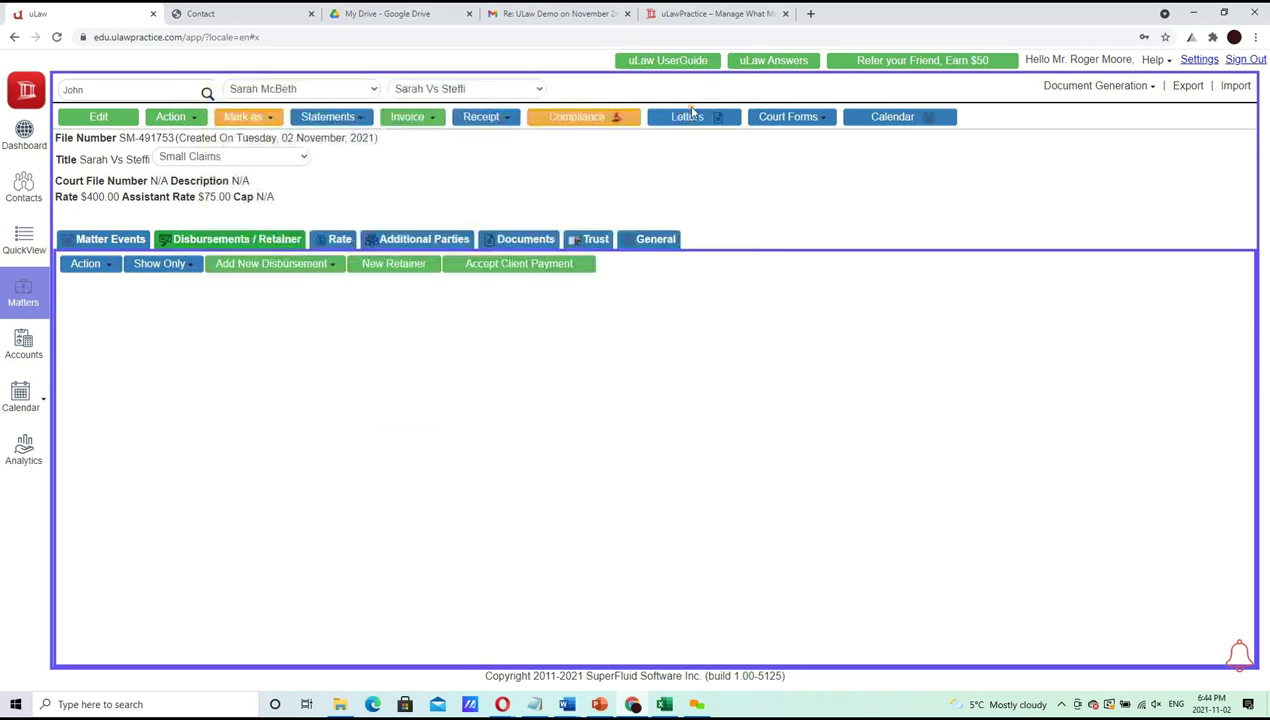
Check the Trust tab's Deposits In Trust options, then go back to Disbursements / Retainer
left_click(593, 242)
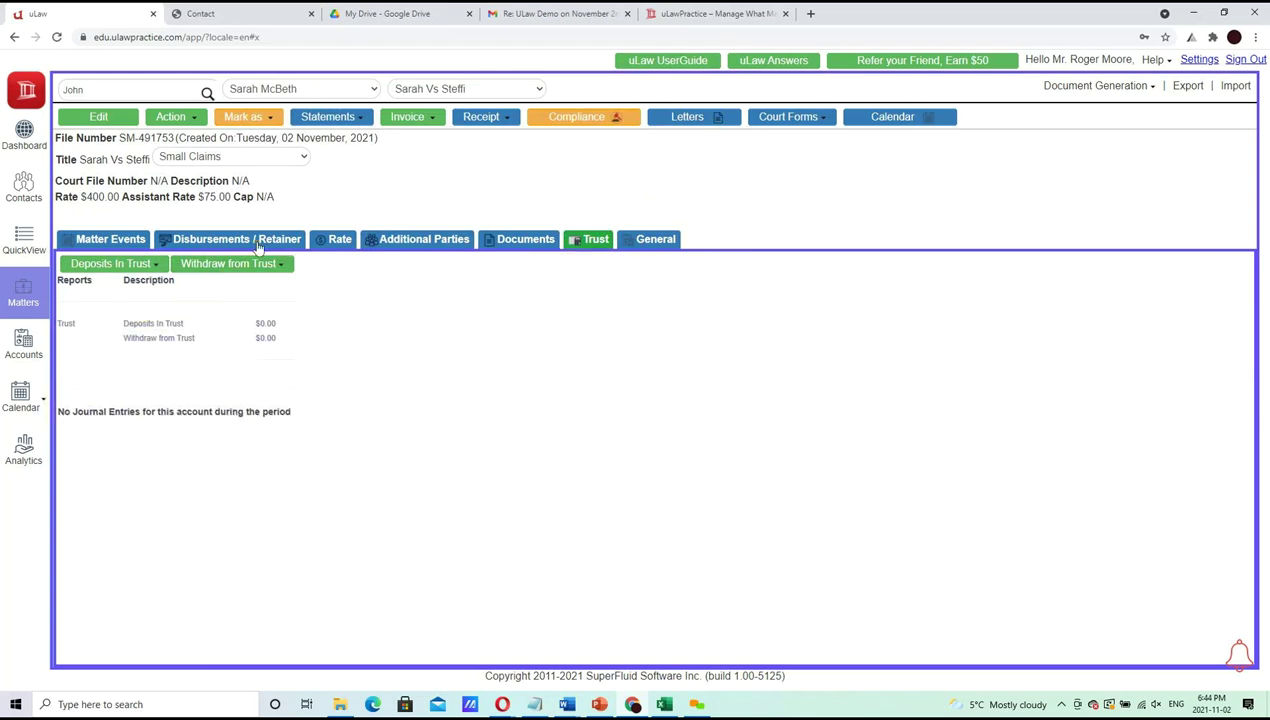
left_click(127, 267)
left_click(125, 283)
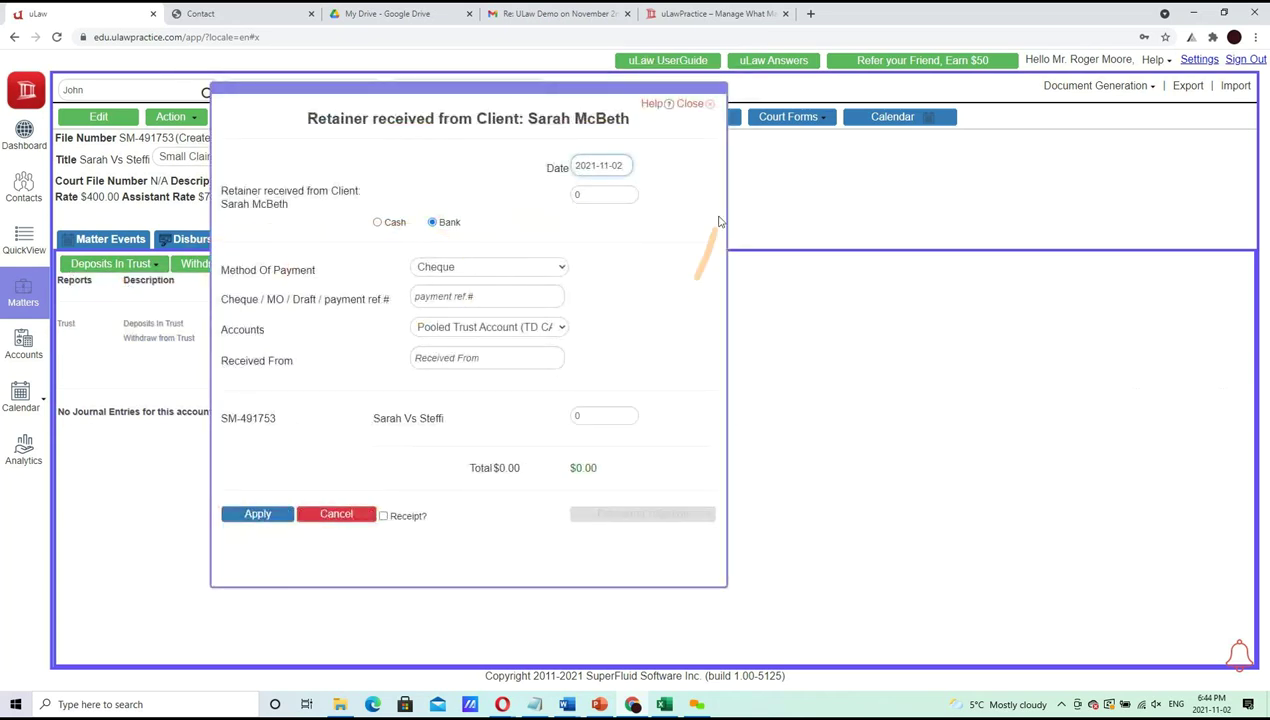
left_click(690, 104)
left_click(118, 265)
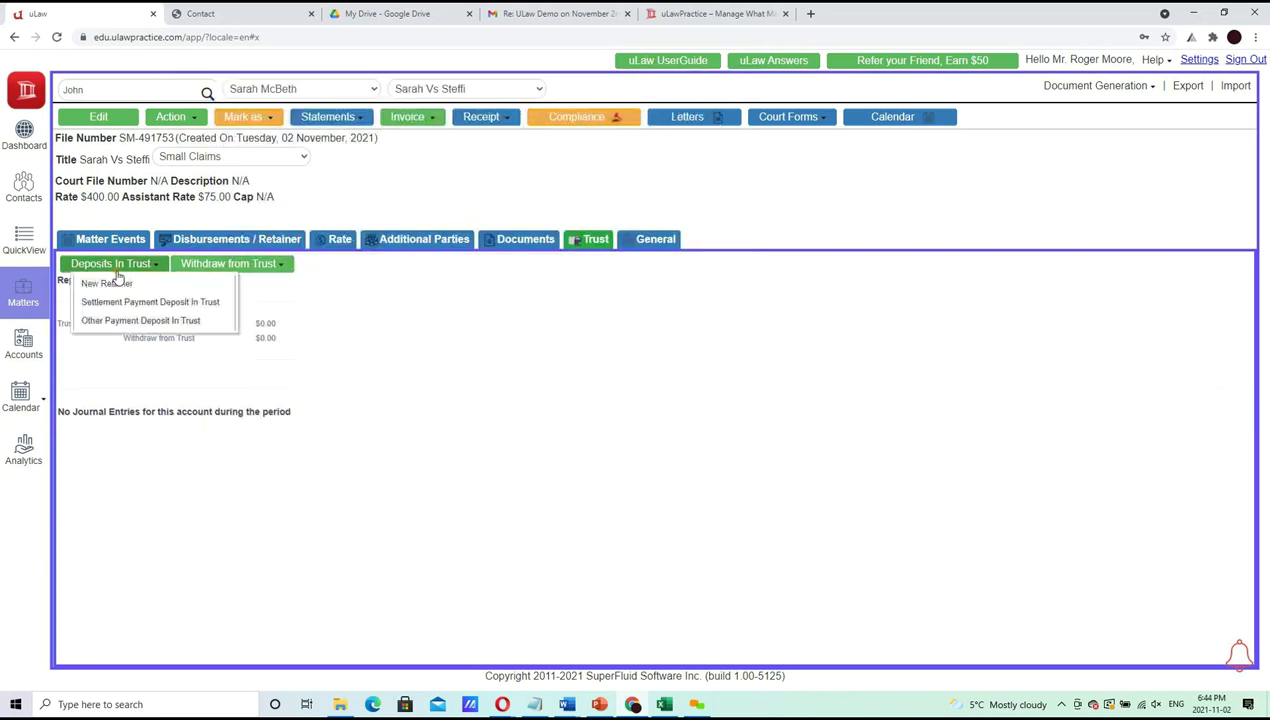
left_click(363, 208)
left_click(243, 240)
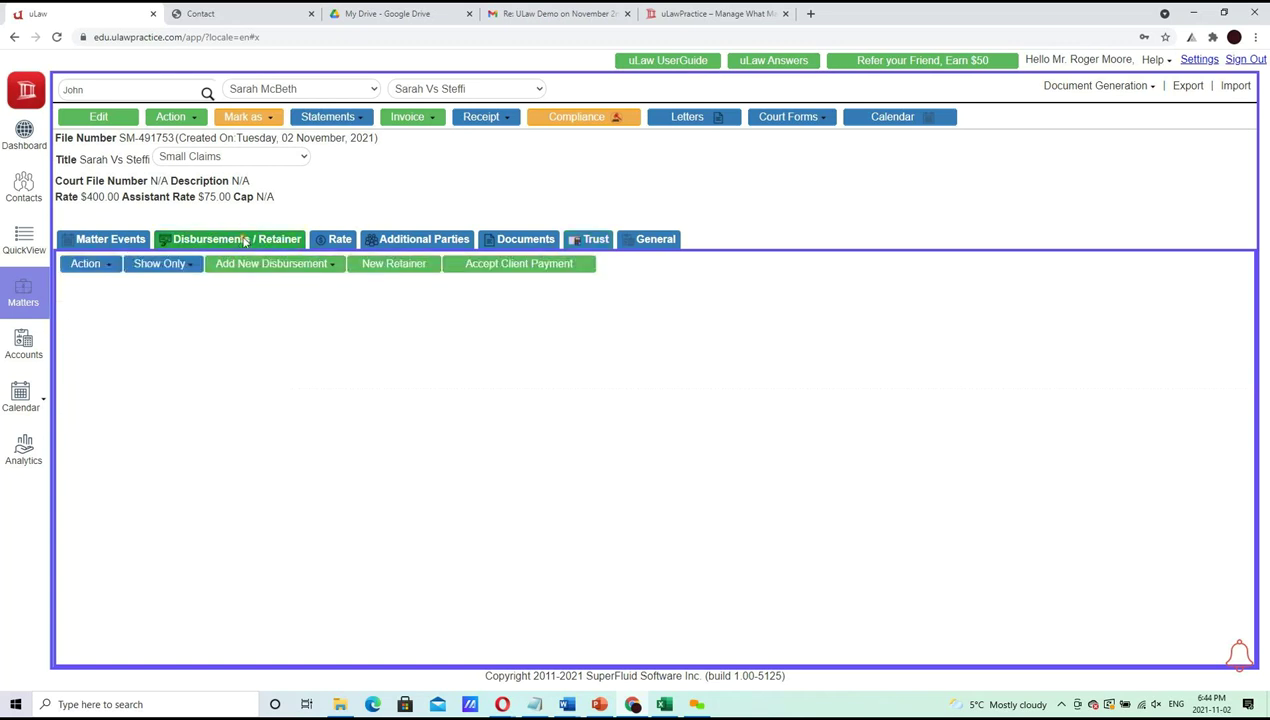
Start a $700 retainer dated 2021-11-02 with cheque reference 766767
left_click(394, 264)
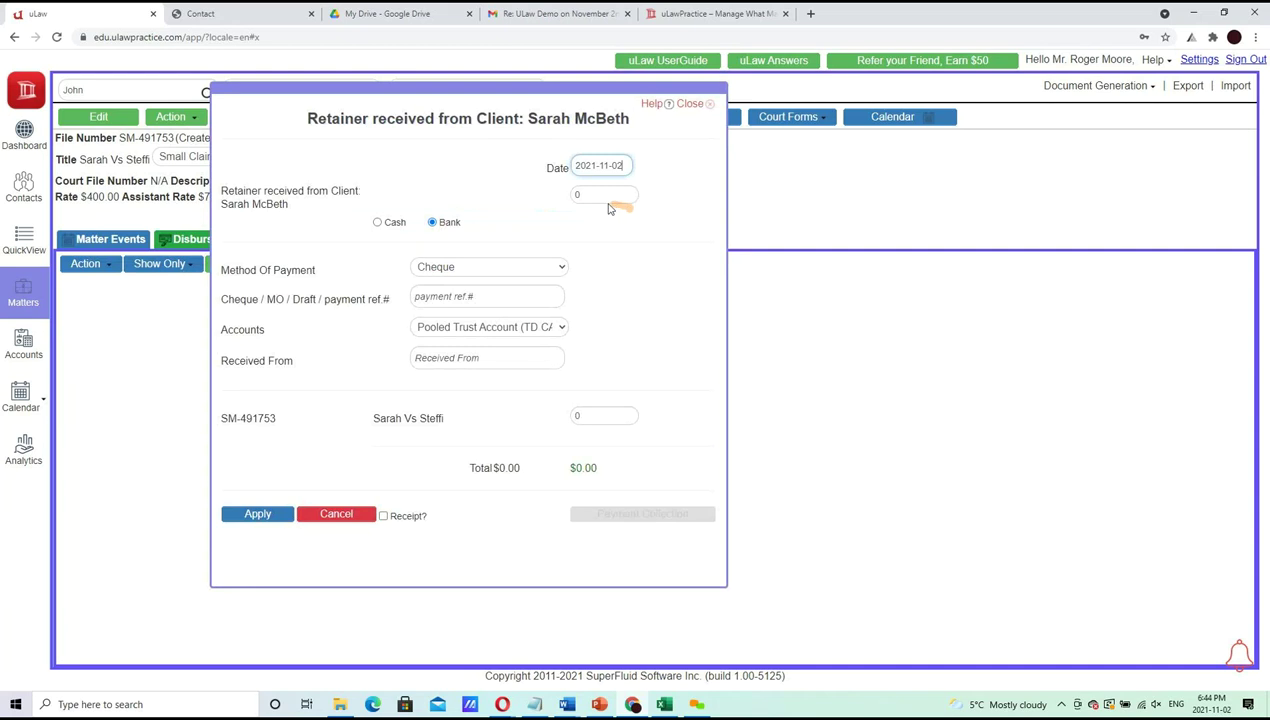
type("700")
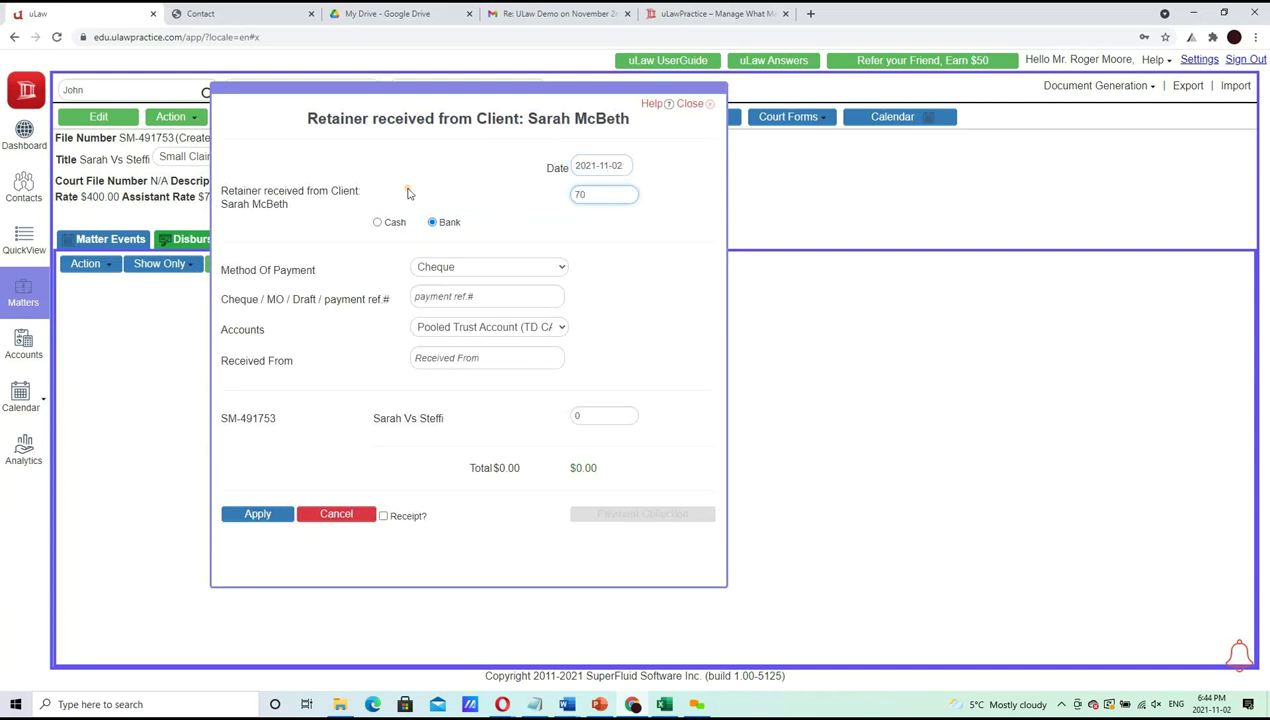
left_click(407, 192)
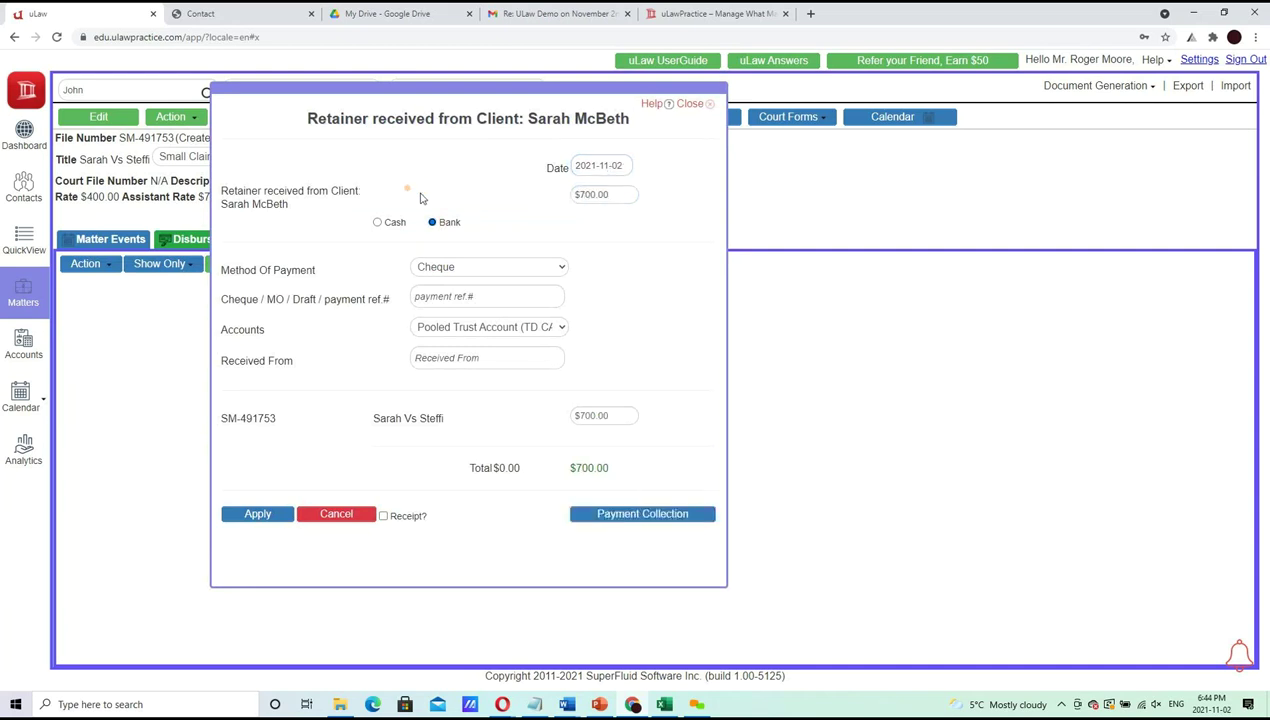
left_click(622, 165)
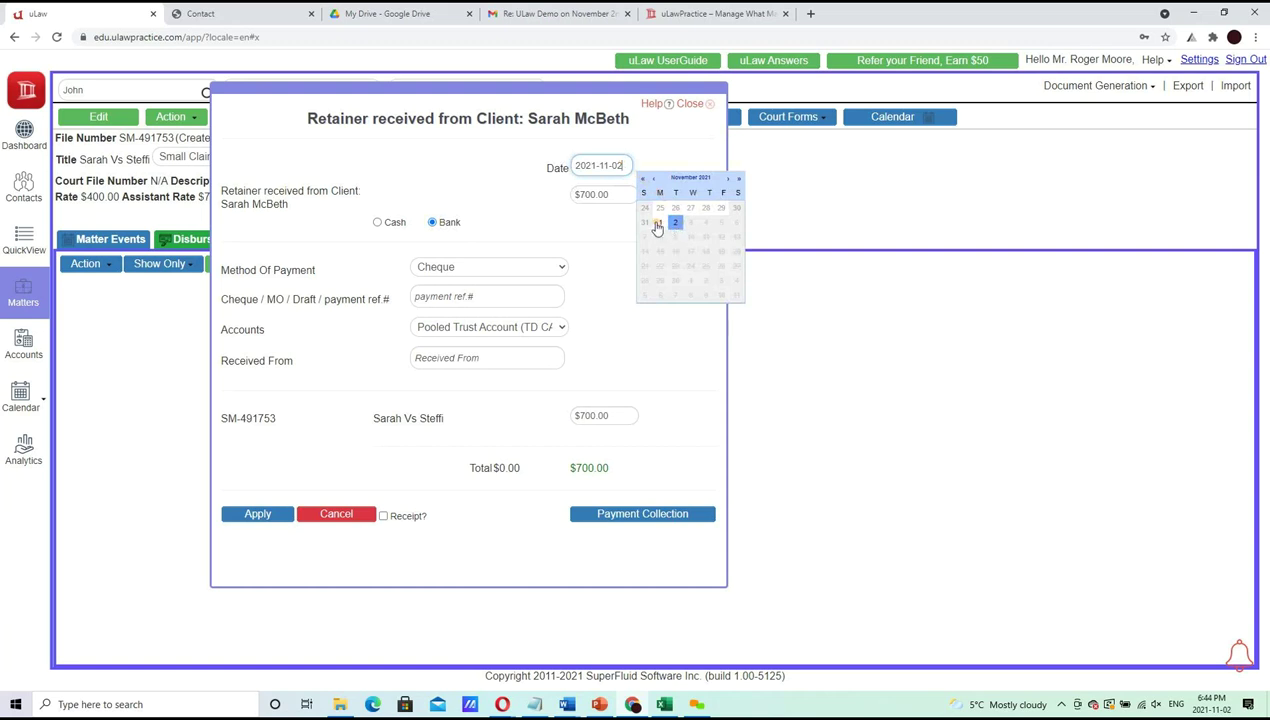
left_click(515, 230)
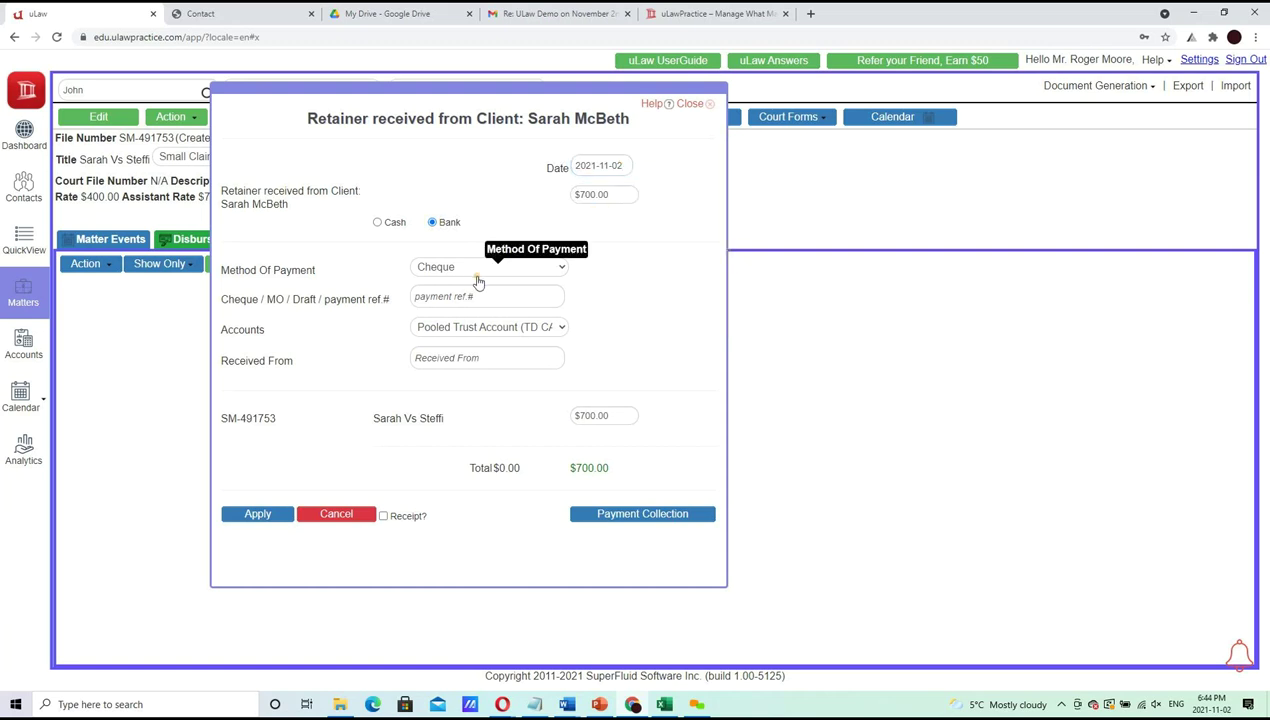
left_click(468, 297)
type("766767")
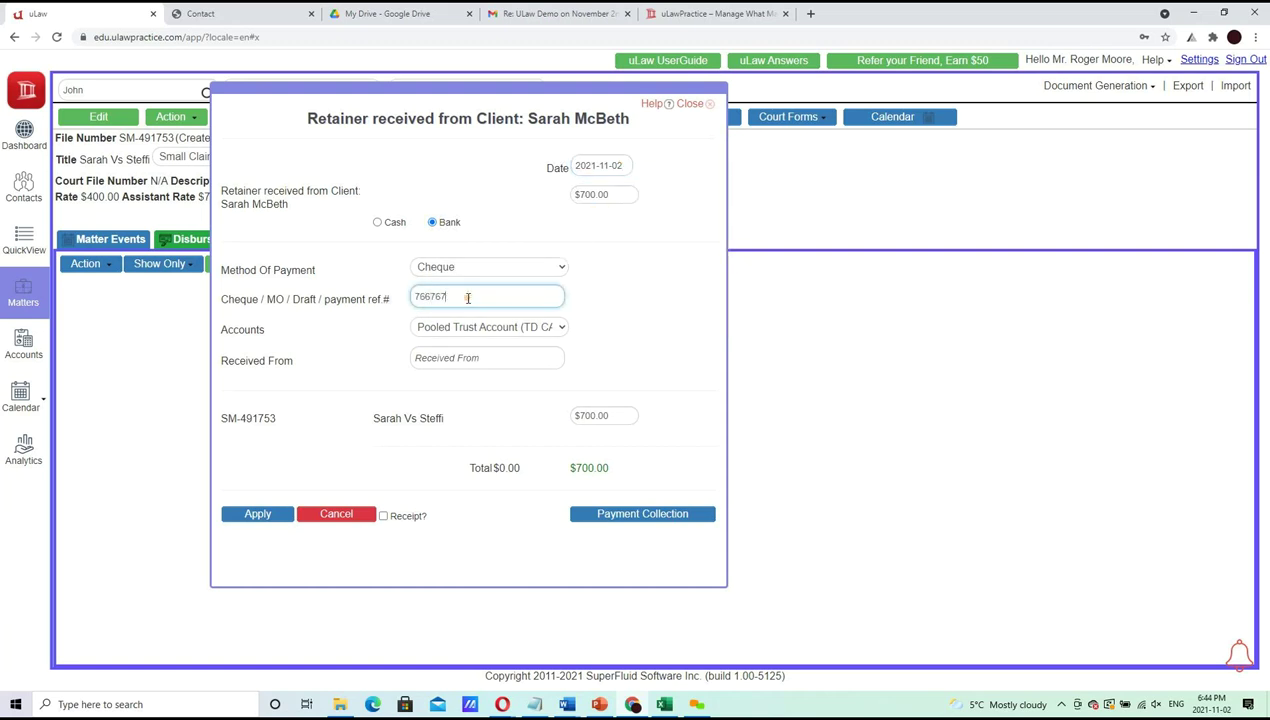
Keep Pooled Trust Account, leave Received From blank, request a receipt, and show the agenda
left_click(474, 333)
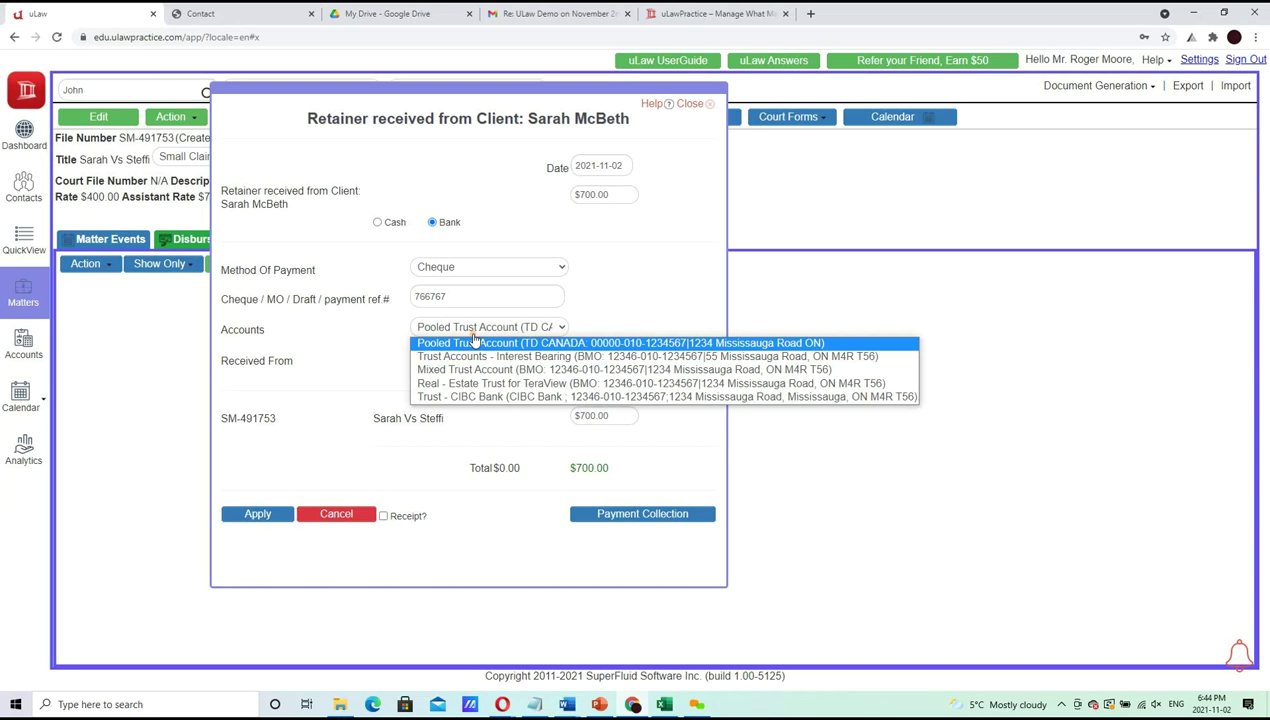
left_click(478, 343)
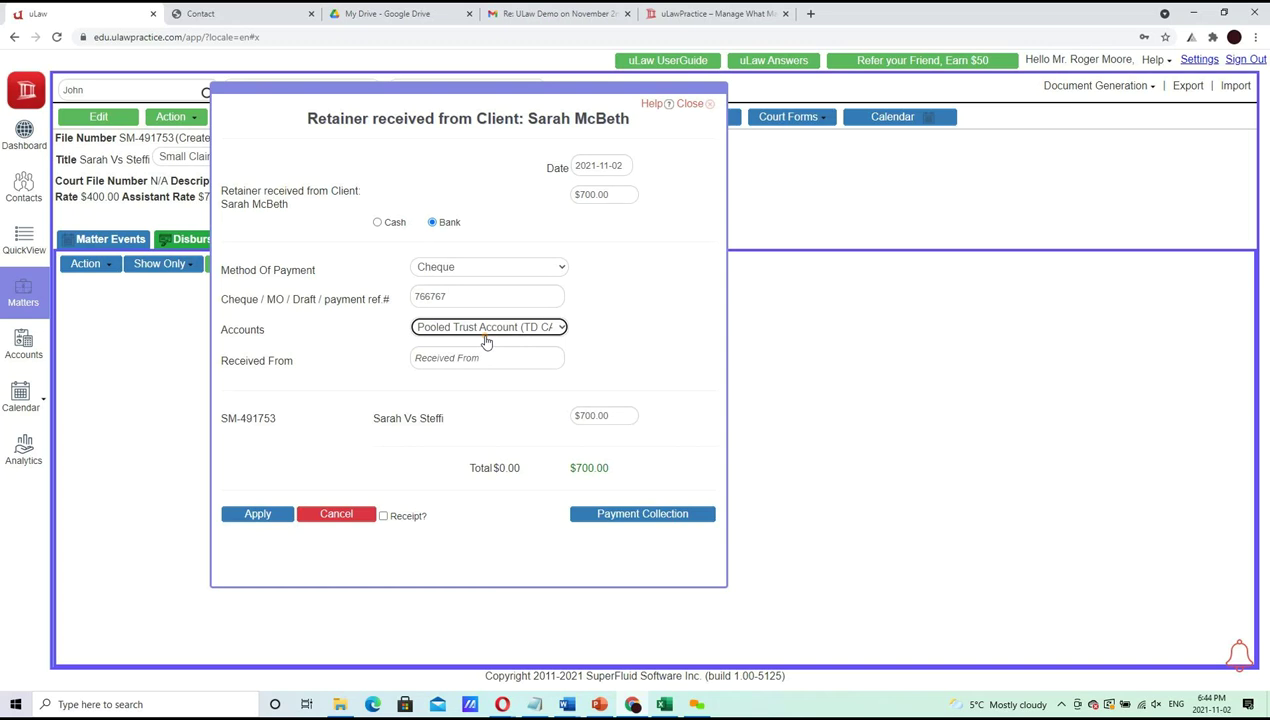
left_click(486, 330)
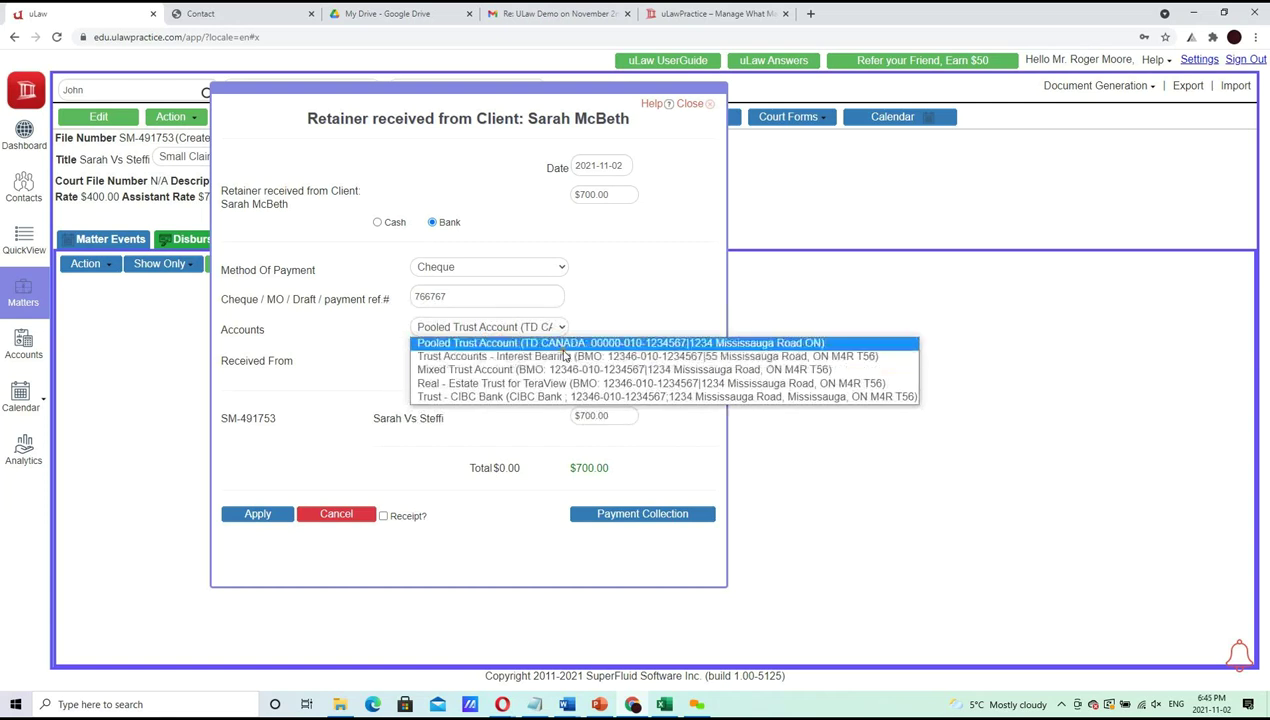
left_click(677, 345)
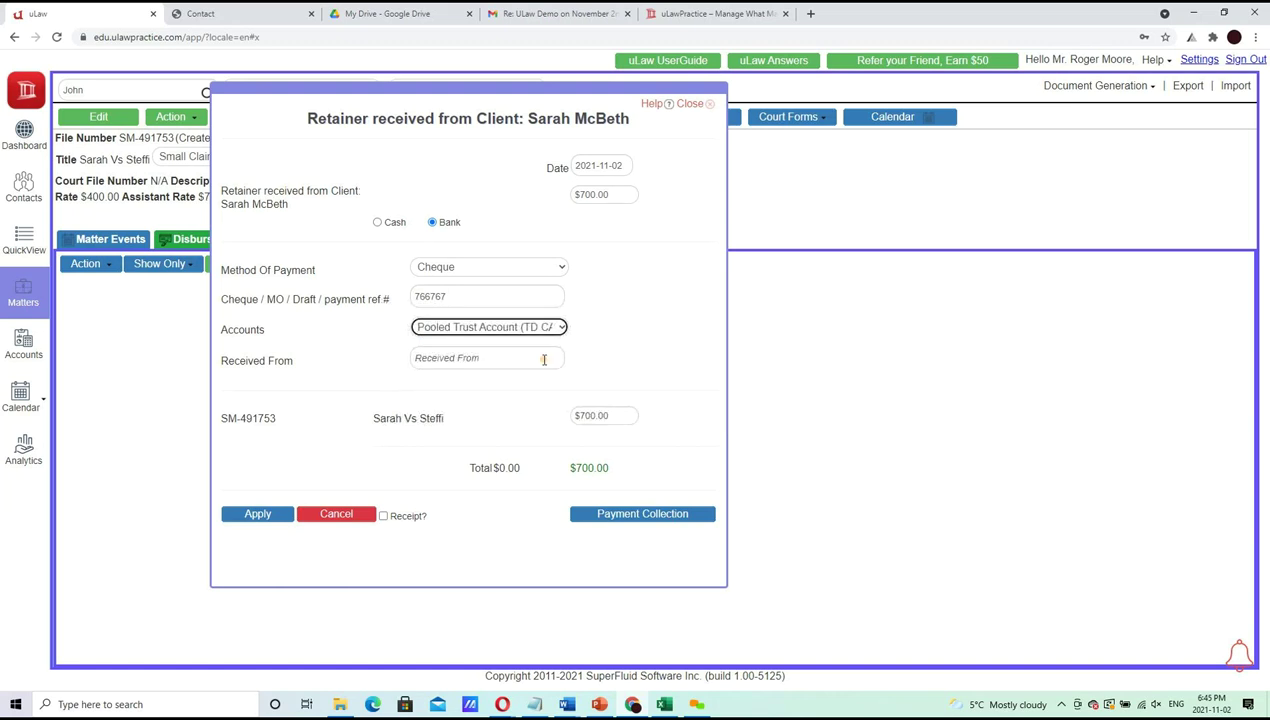
right_click(544, 360)
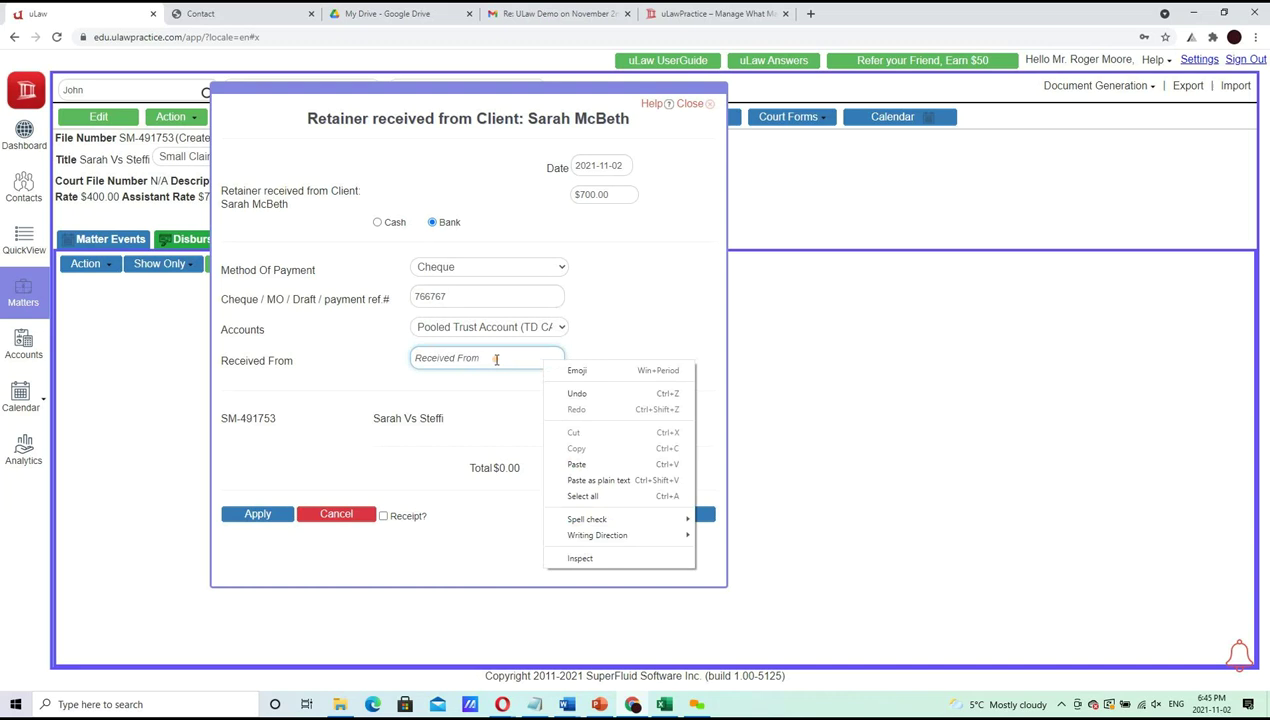
left_click(496, 360)
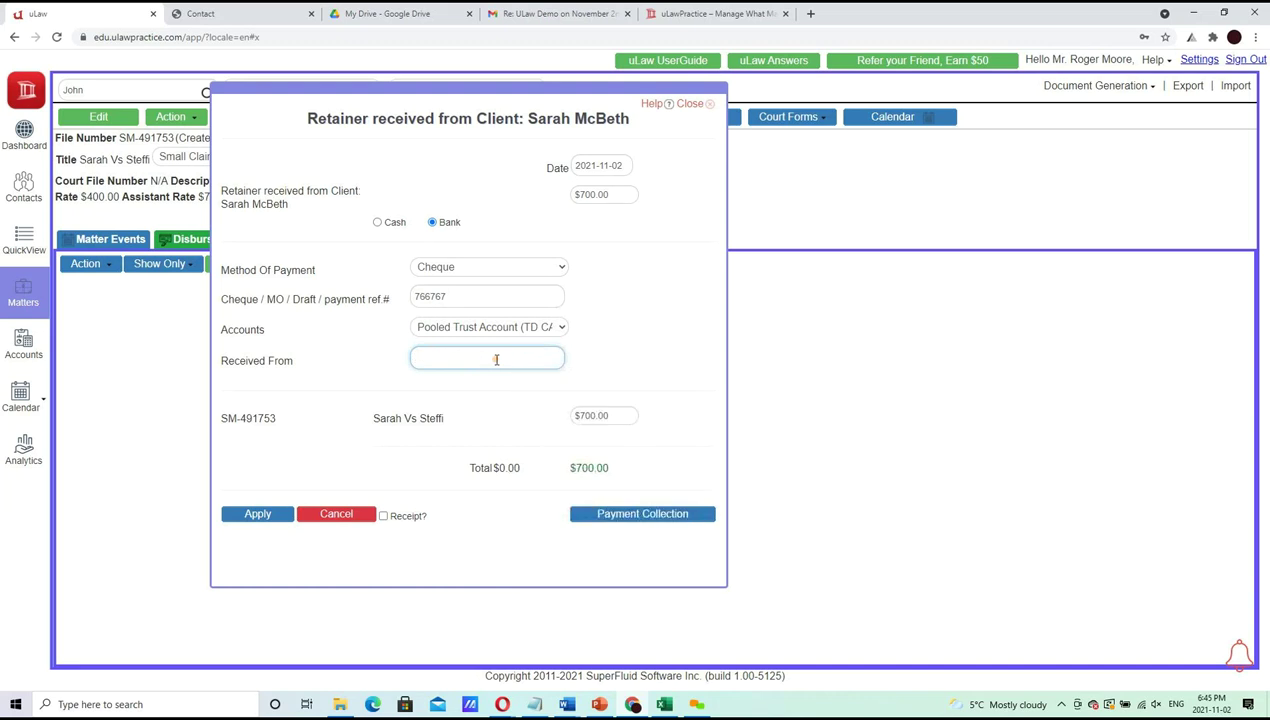
type("kIN")
key("BackSpace")
key("BackSpace")
key("BackSpace")
type("Kerry")
key("BackSpace")
key("BackSpace")
key("BackSpace")
key("BackSpace")
key("BackSpace")
left_click(403, 517)
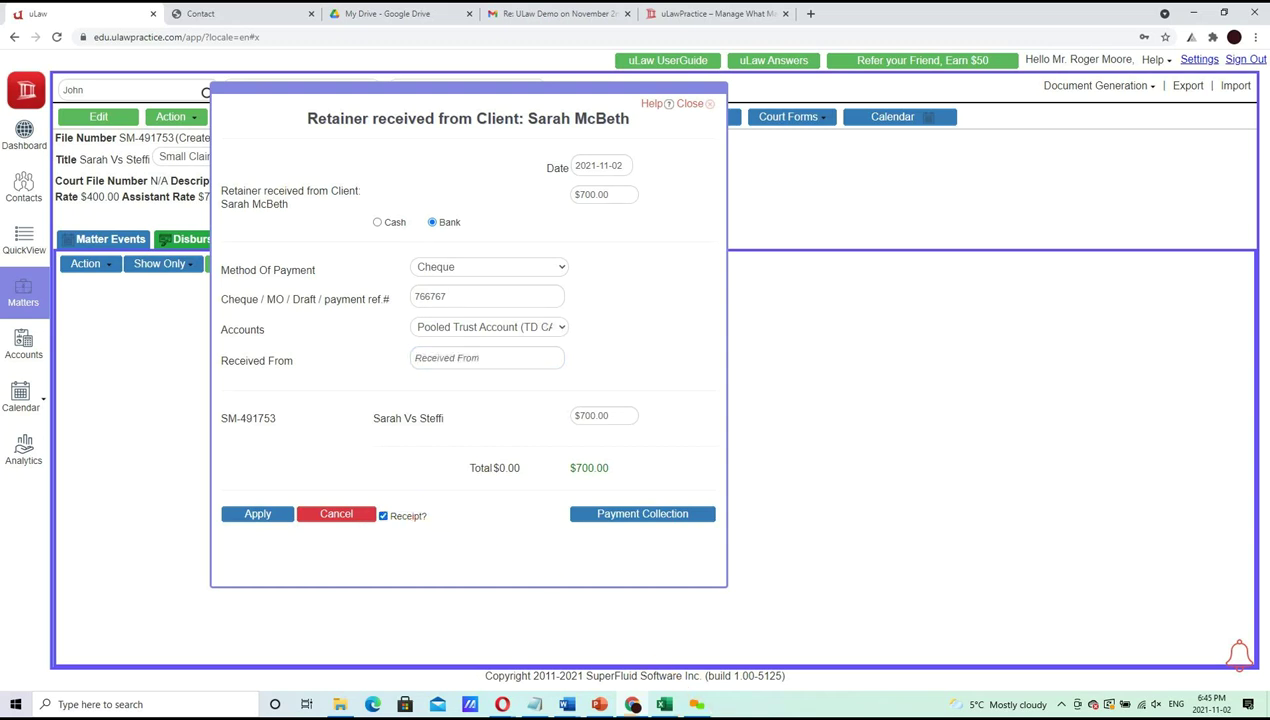
left_click(609, 707)
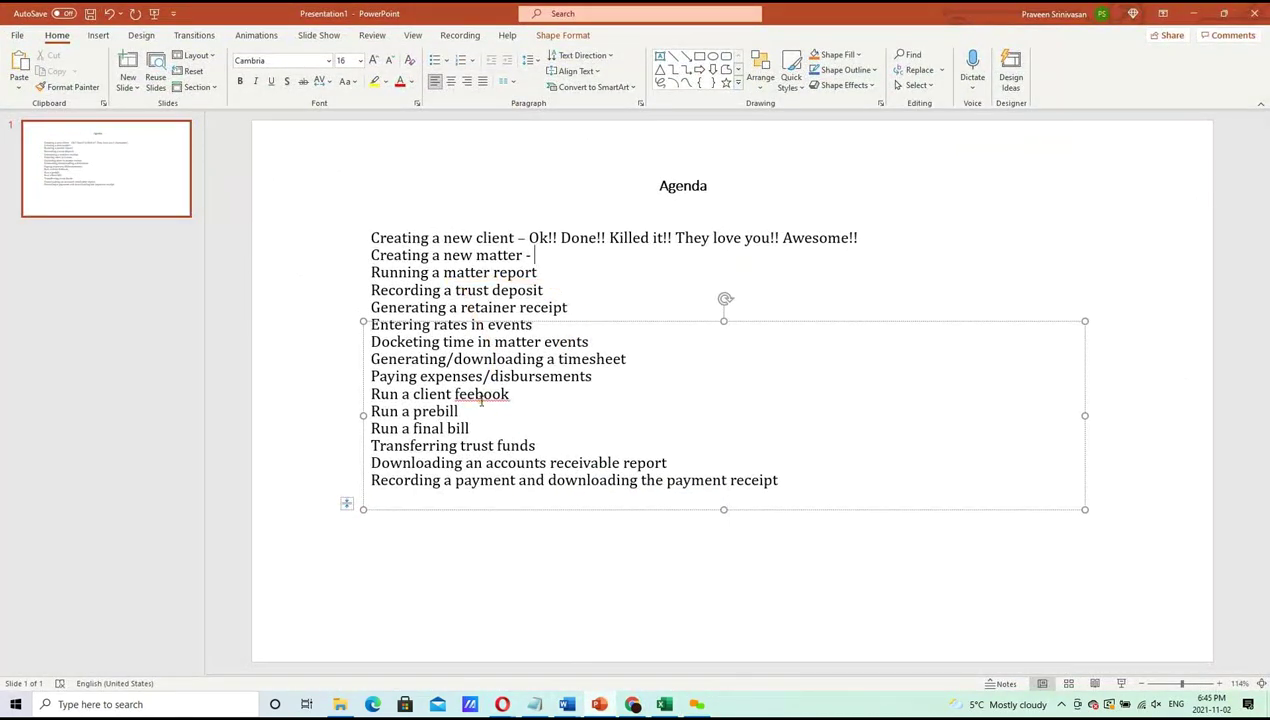
Highlight the trust deposit, retainer receipt and matter report agenda items, then minimise PowerPoint
left_click(579, 306)
left_click_drag(572, 306, 402, 291)
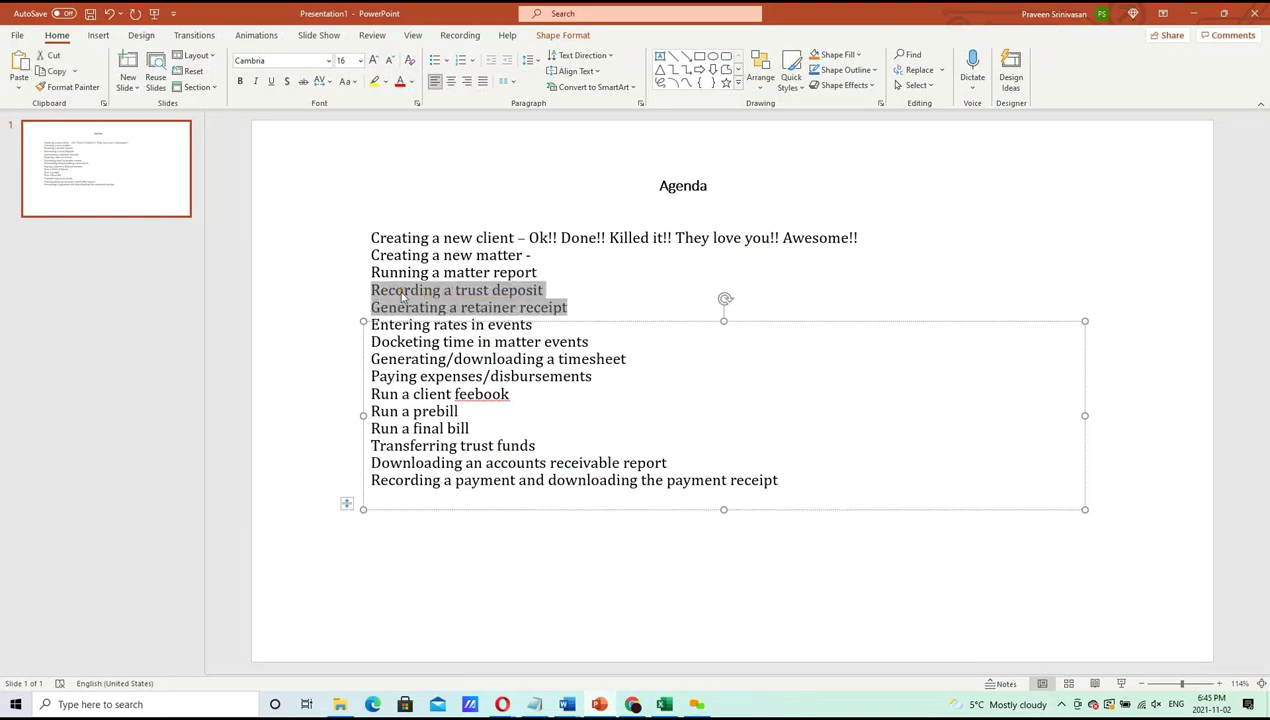
left_click_drag(545, 271, 383, 268)
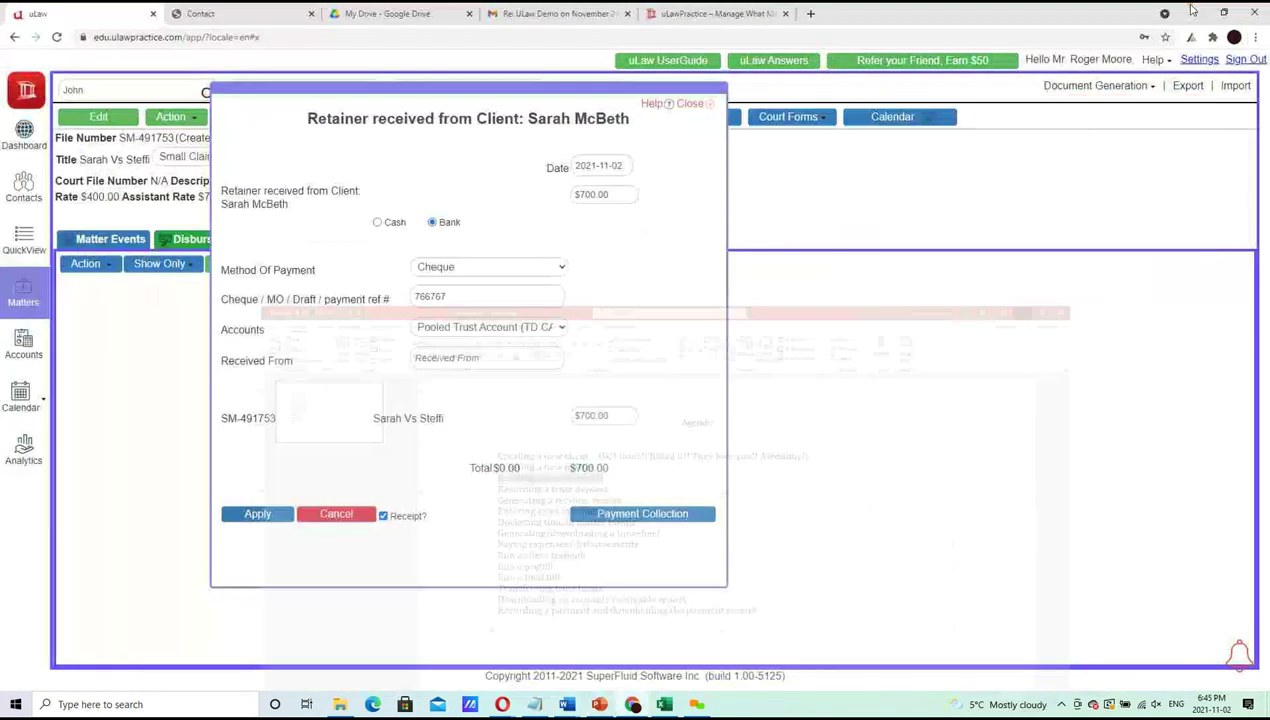
left_click(1185, 13)
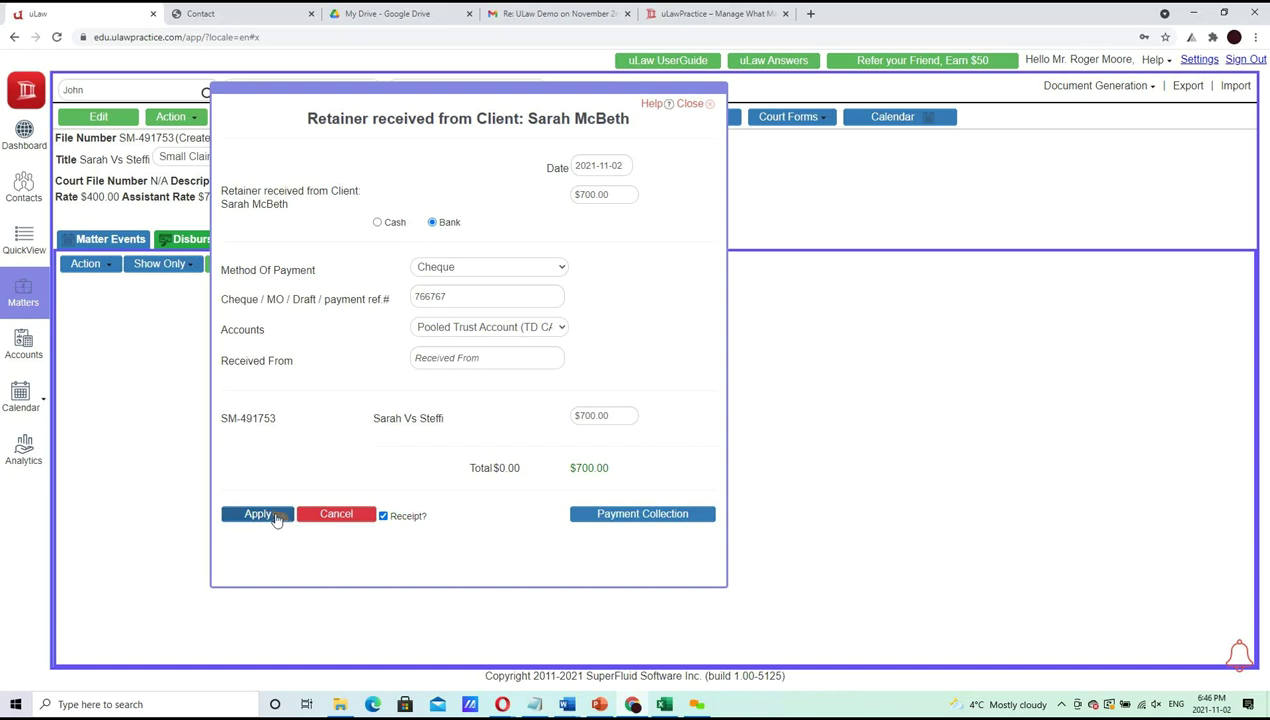
Save the $700 retainer and download a Swift Blue duplicate receipt noting 'Thank you for your business'
left_click(259, 514)
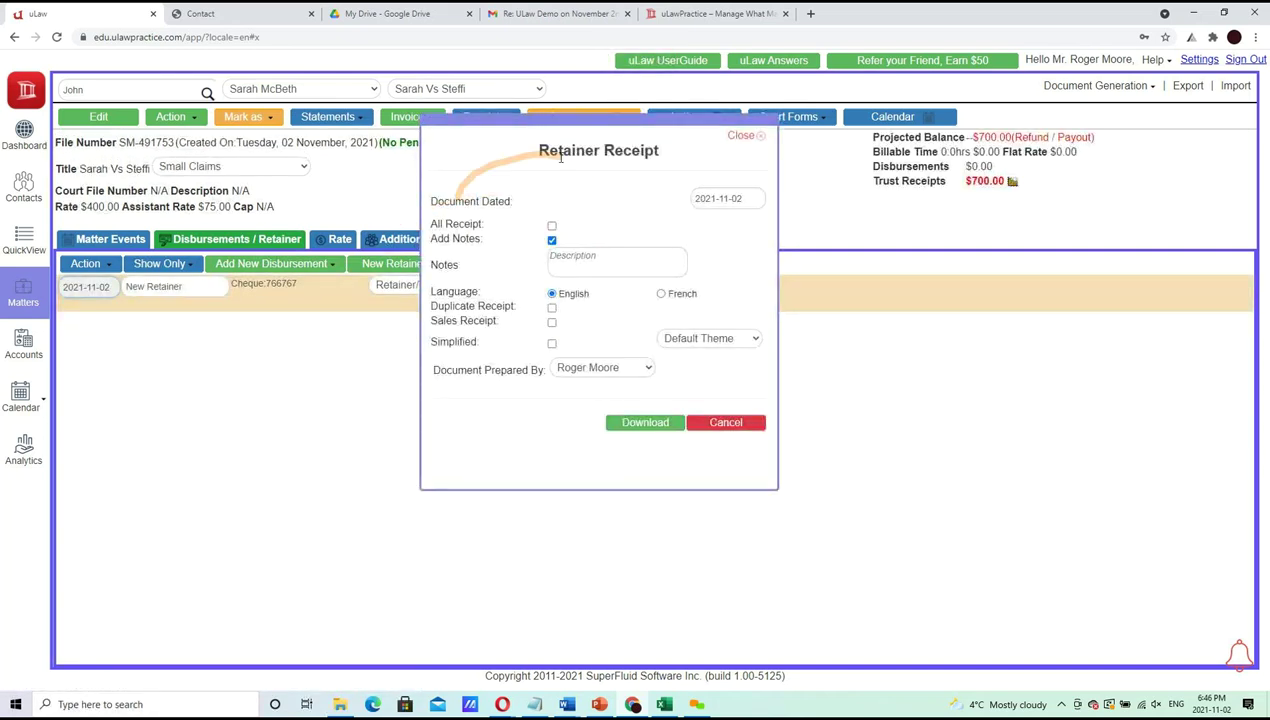
left_click(733, 340)
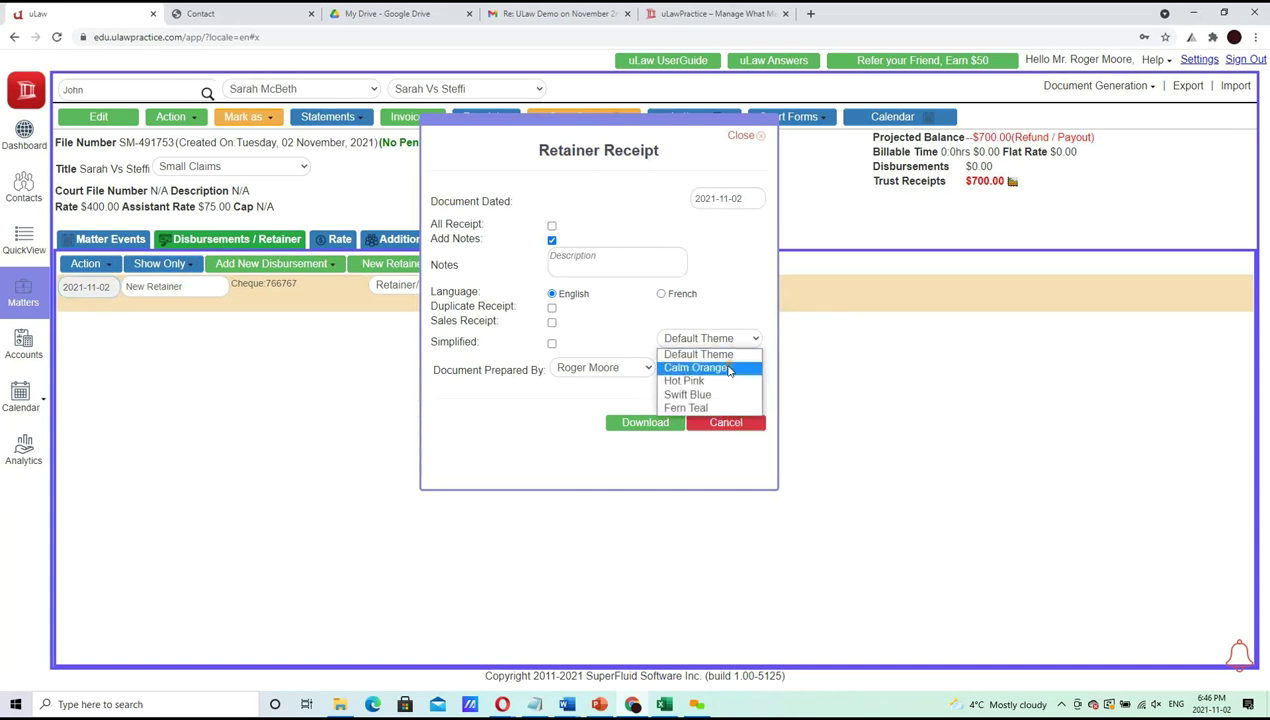
left_click(722, 397)
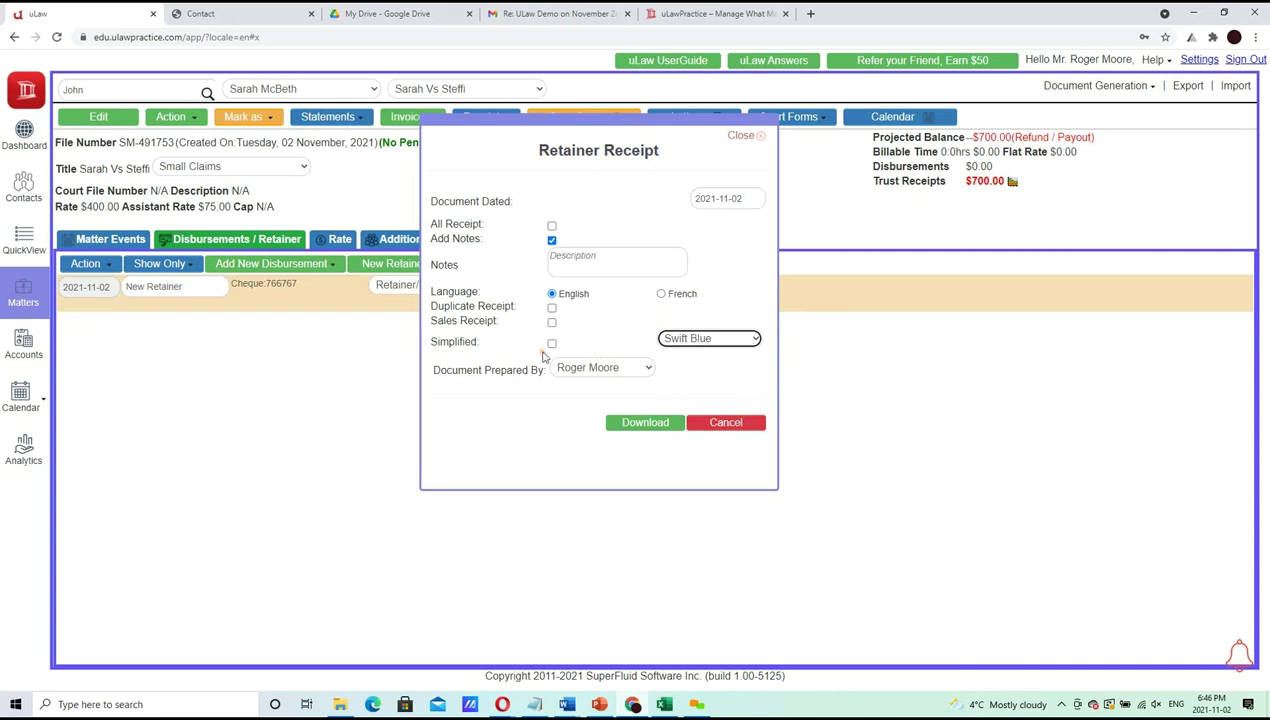
left_click(552, 310)
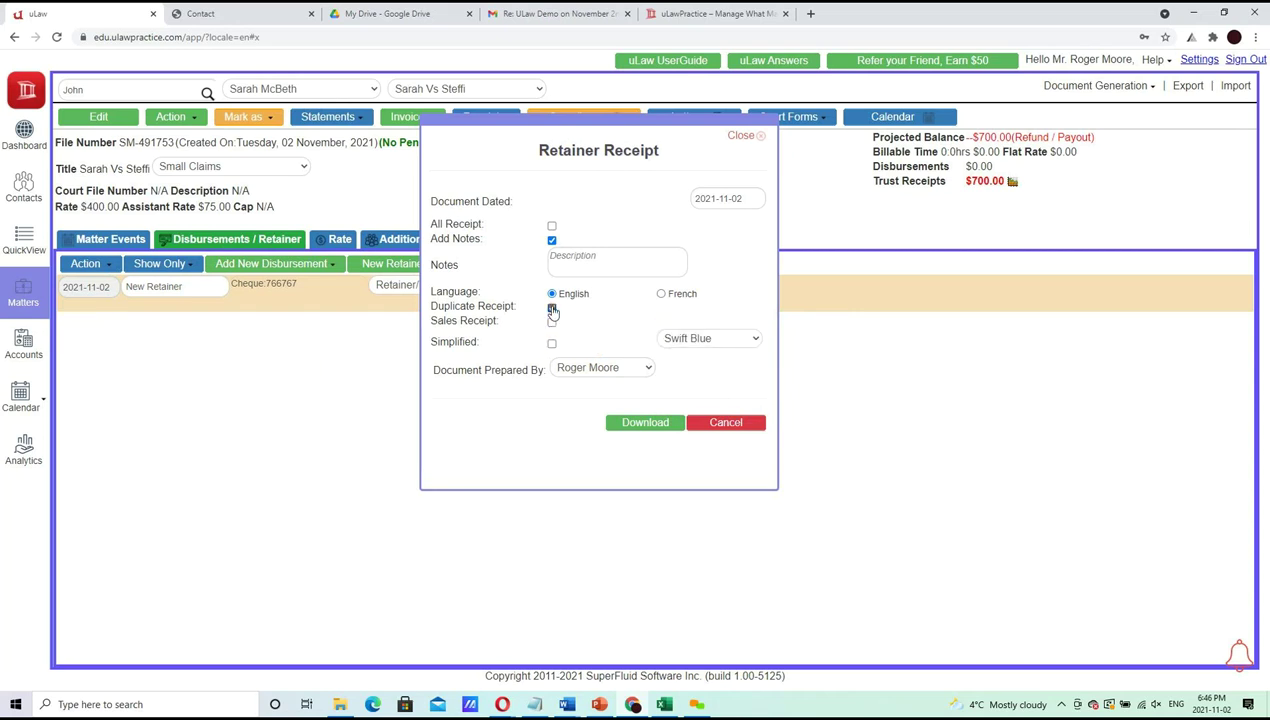
left_click(565, 256)
type("Thank you for your business")
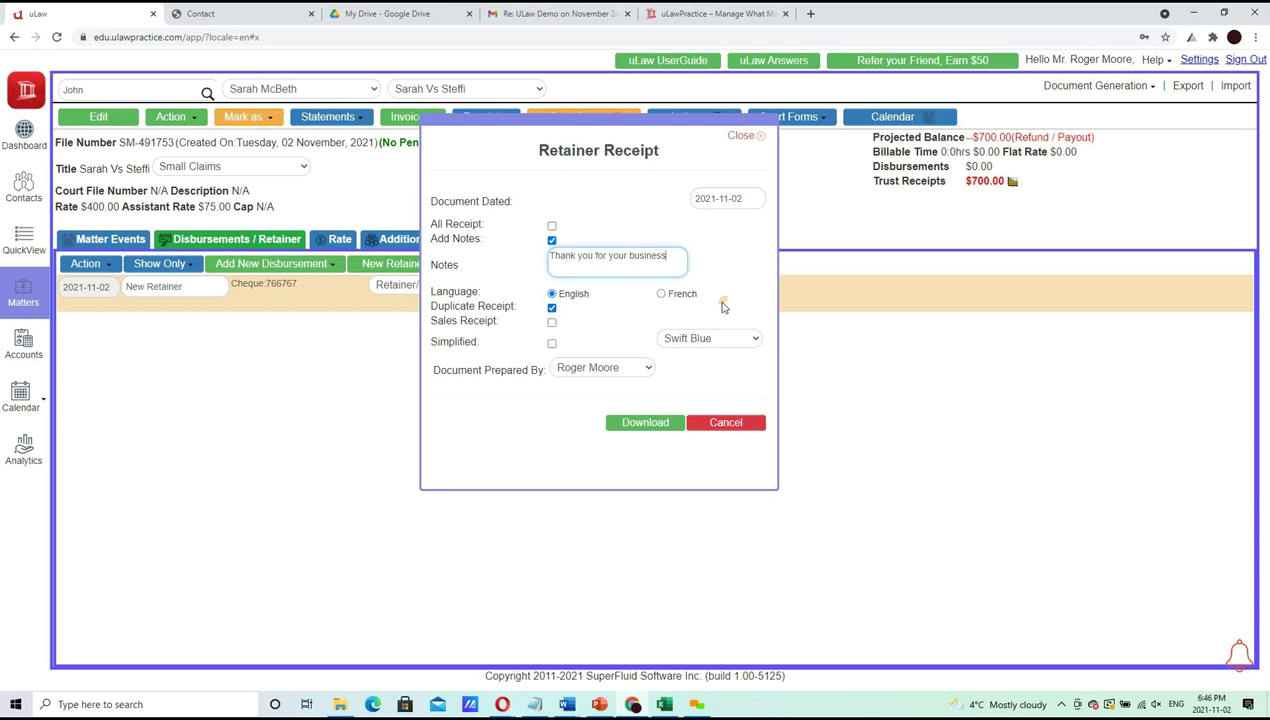
left_click(664, 428)
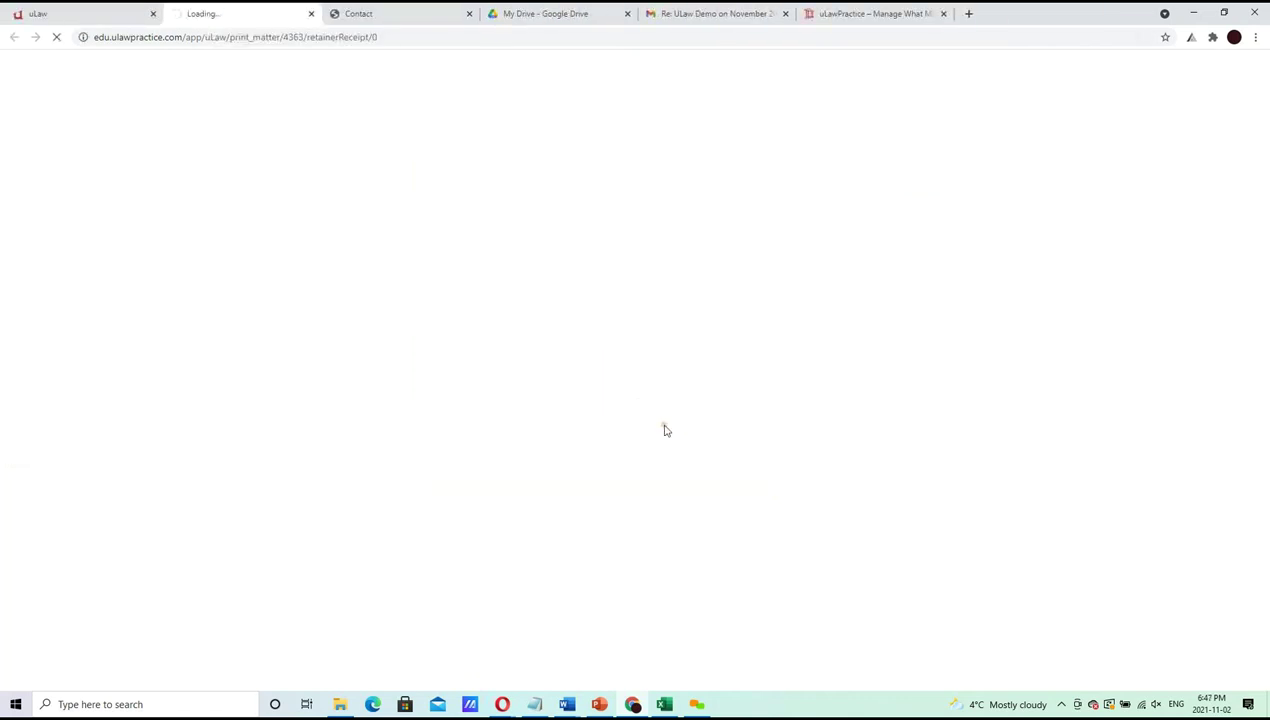
Open the receipt PDF and flip between the original and duplicate pages
left_click(99, 677)
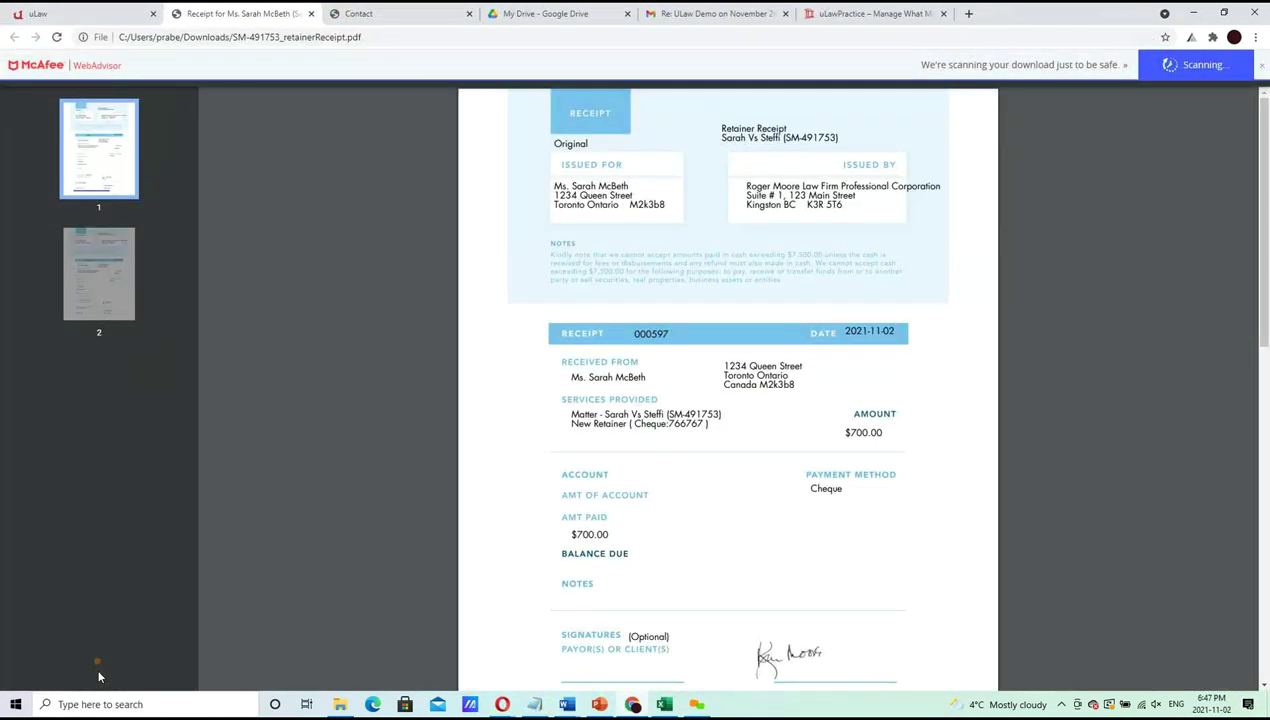
left_click(101, 286)
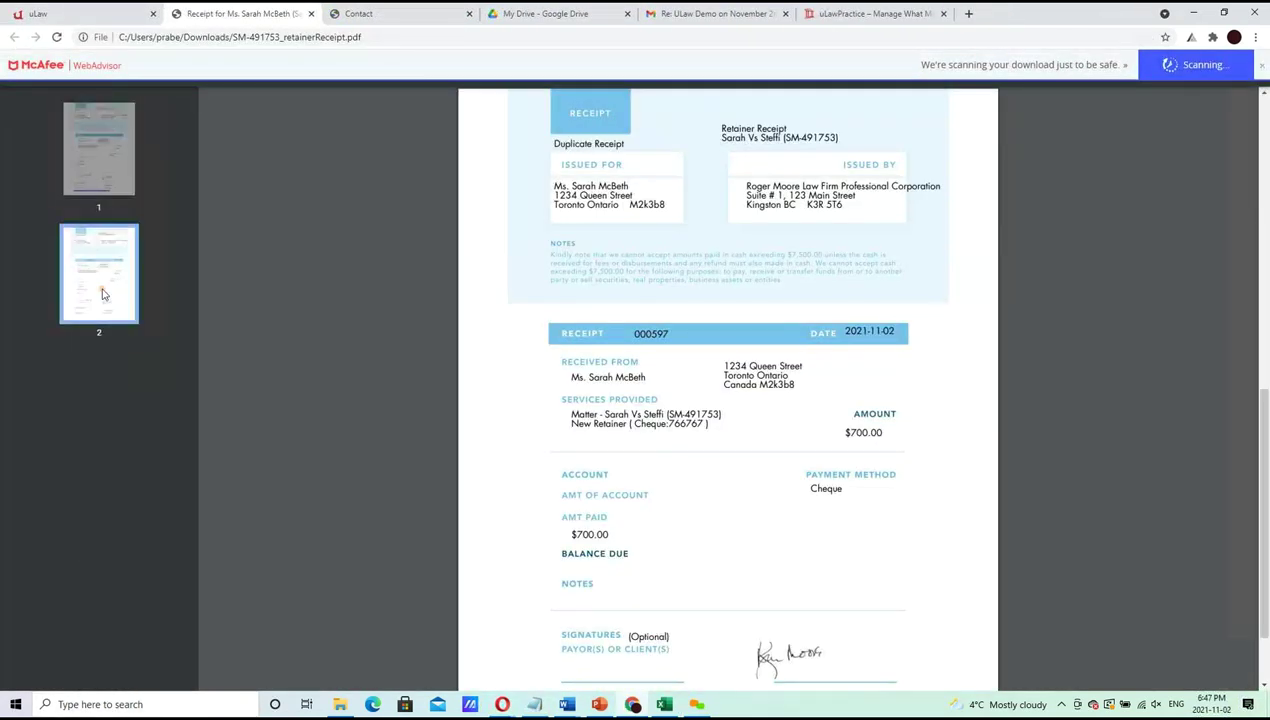
left_click(98, 179)
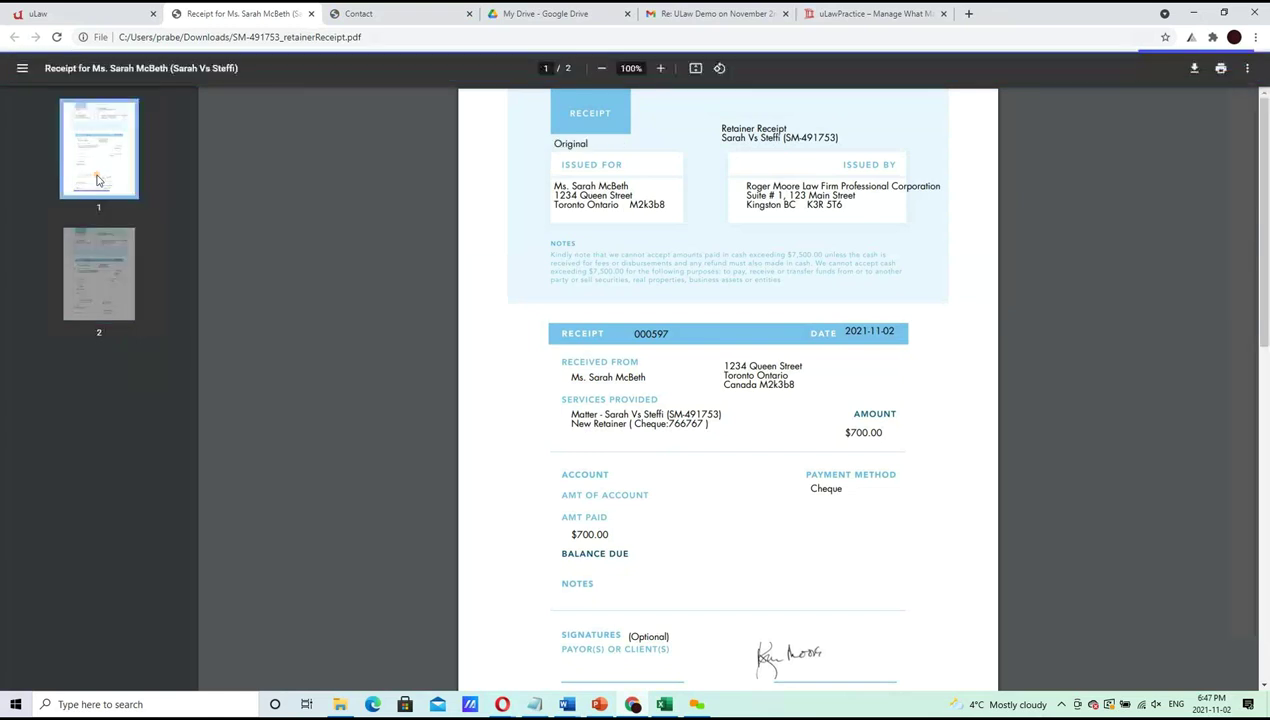
left_click(110, 254)
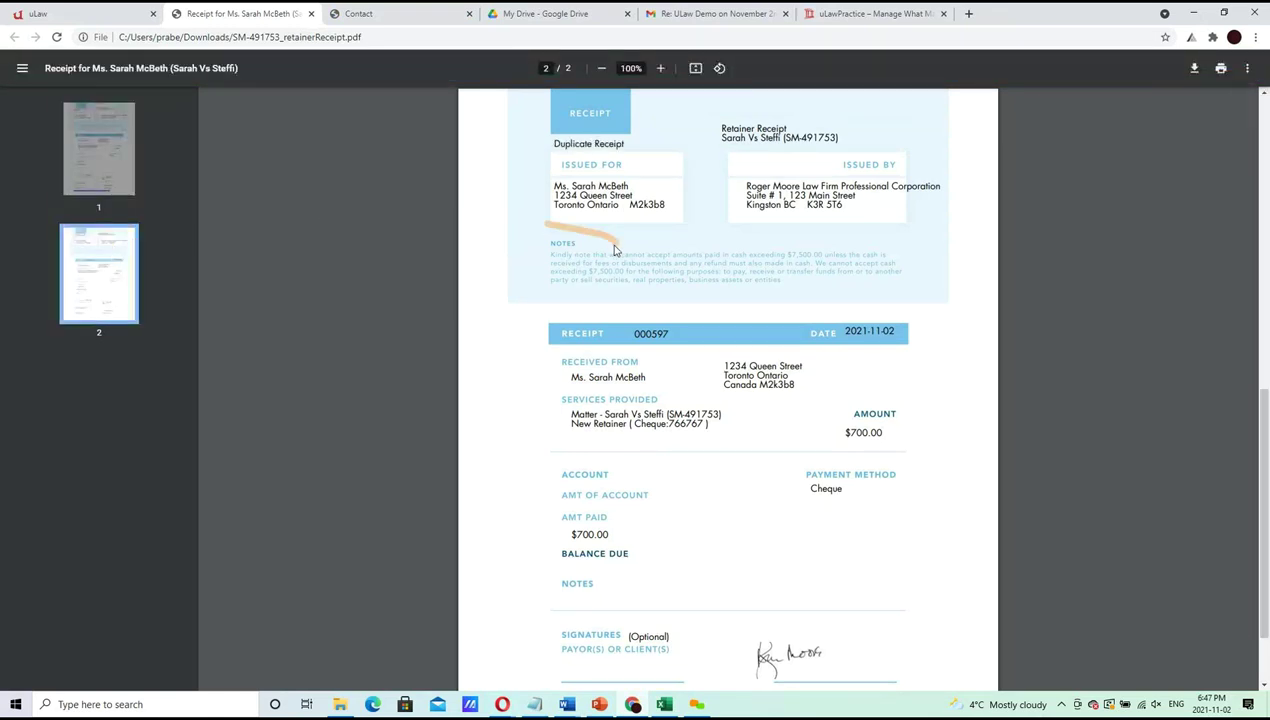
left_click(126, 159)
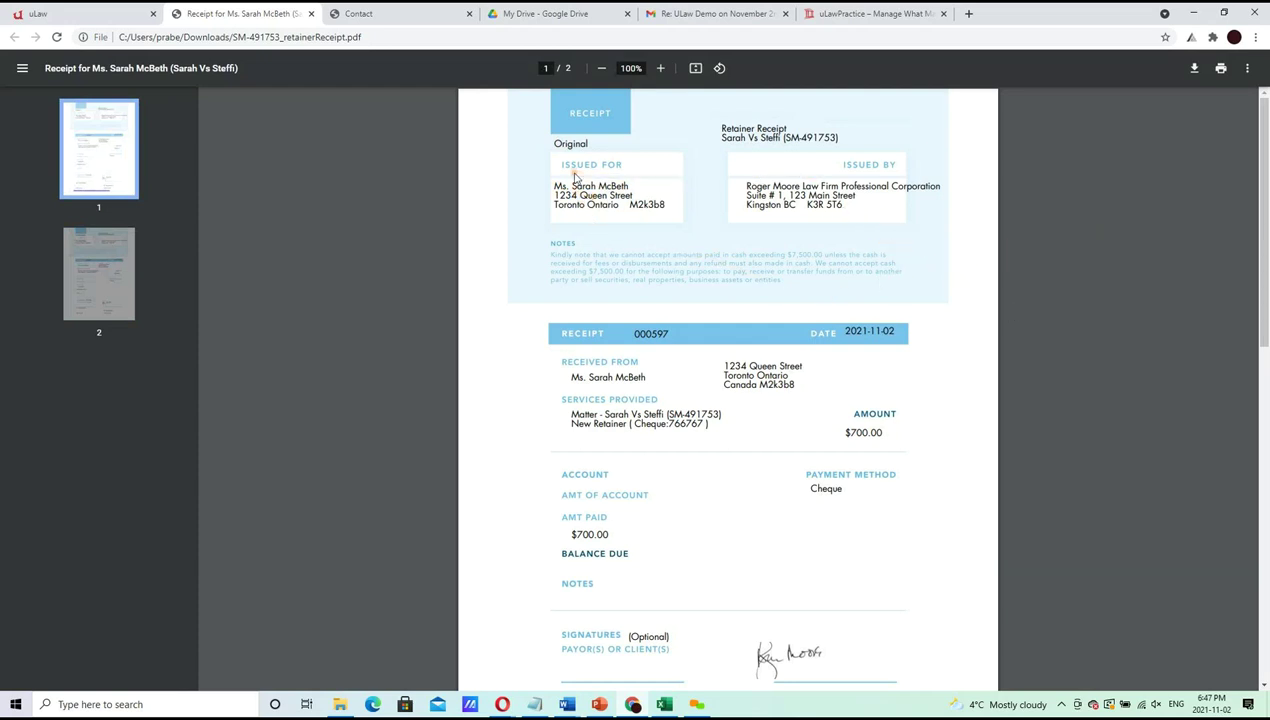
Highlight the client's name and the Cheque payment method, then close the PDF
left_click_drag(552, 183, 662, 203)
double_click(778, 186)
double_click(620, 186)
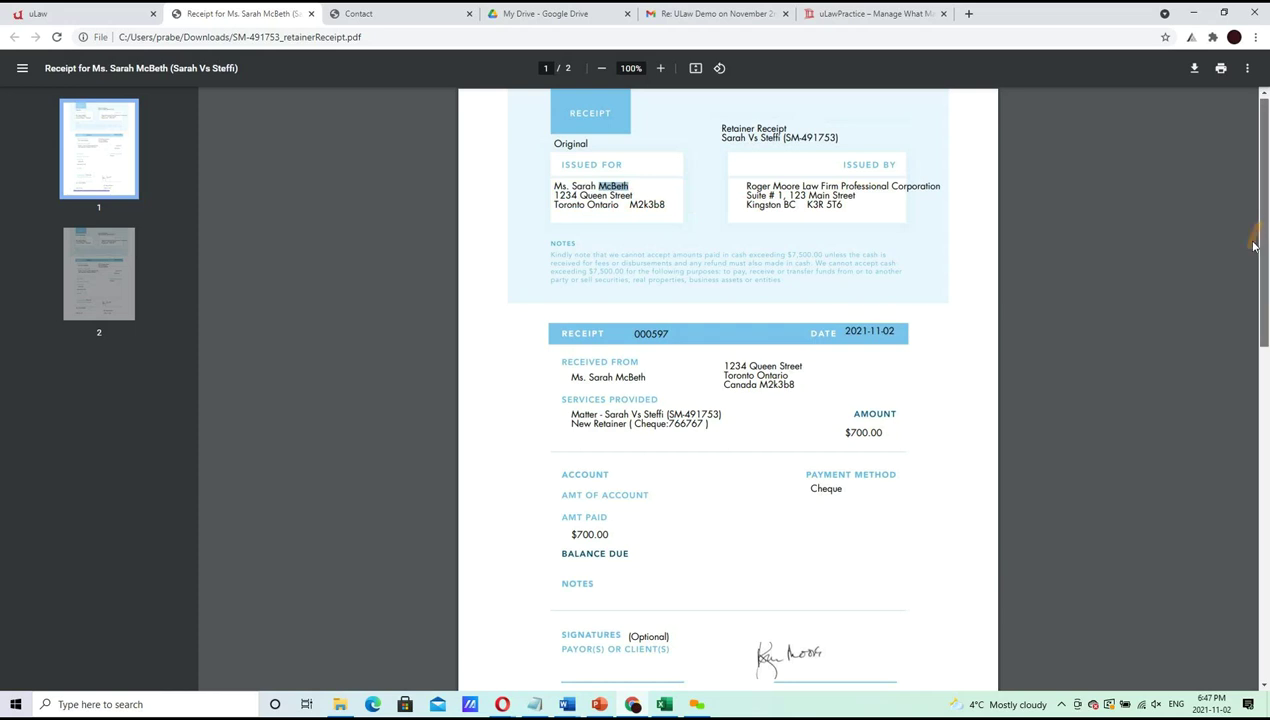
scroll(1245, 285, "down", 3)
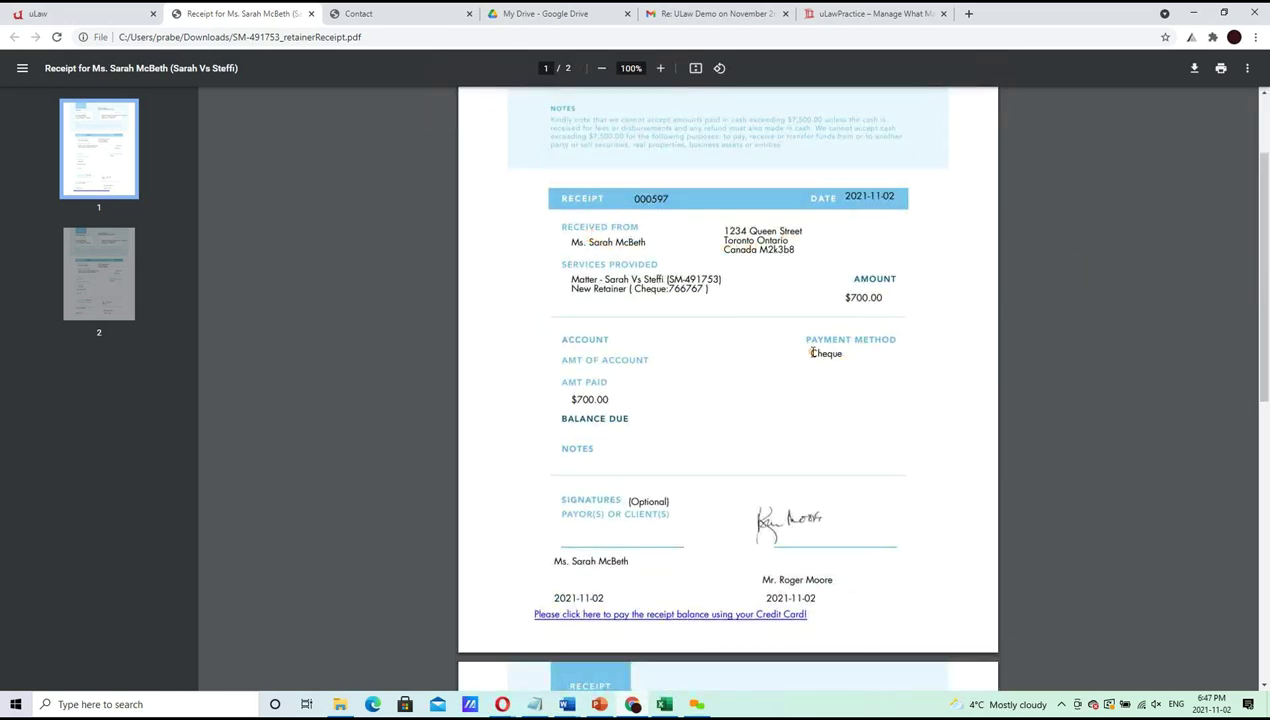
double_click(815, 353)
left_click(311, 14)
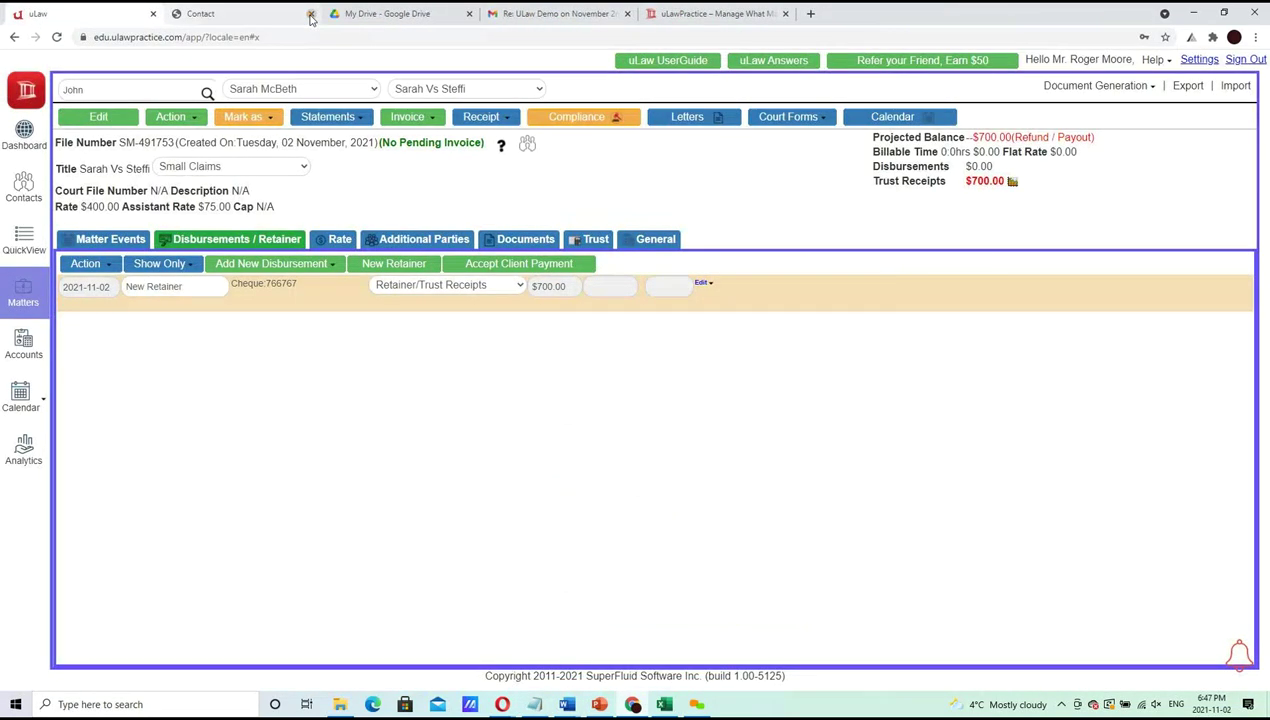
Append '- Done' to the new matter, trust deposit and retainer receipt agenda lines, then hide PowerPoint
left_click(599, 704)
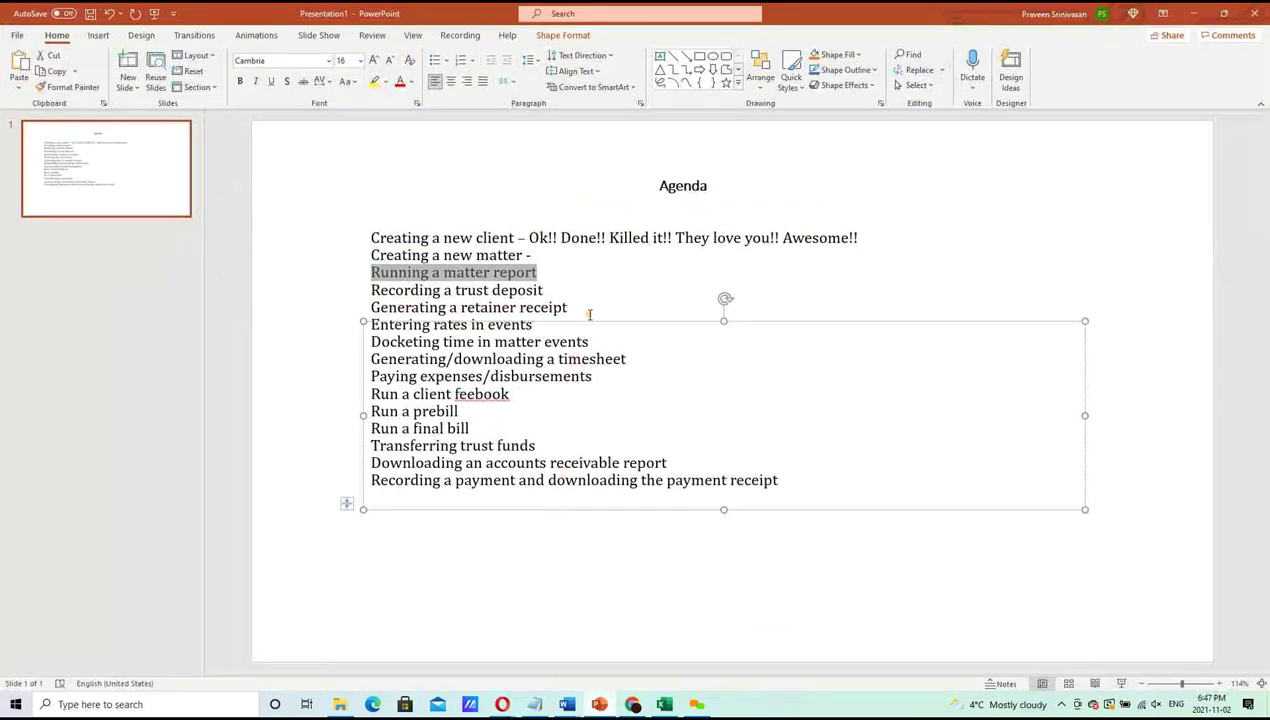
left_click(586, 309)
key("Up")
type("- Done")
key("Down")
type("- Done")
key("Up")
key("Up")
type("- Done -")
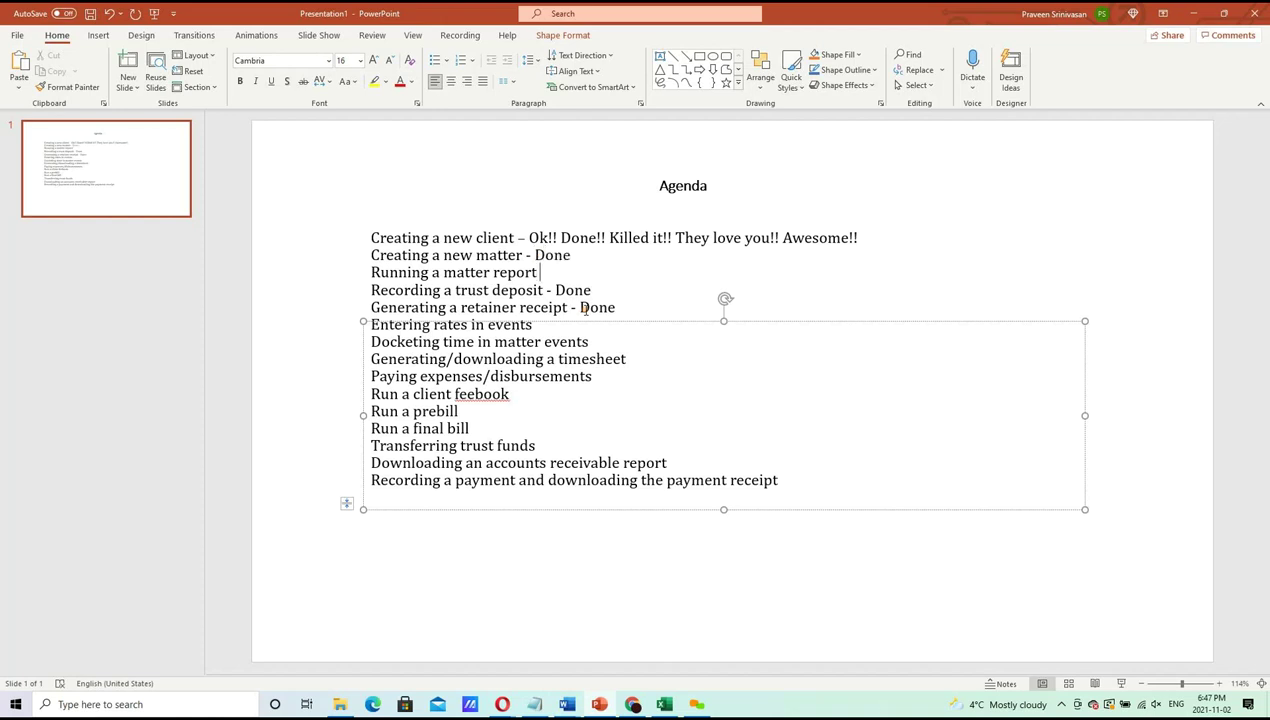
key("Down")
key("Down")
key("Down")
left_click(1195, 13)
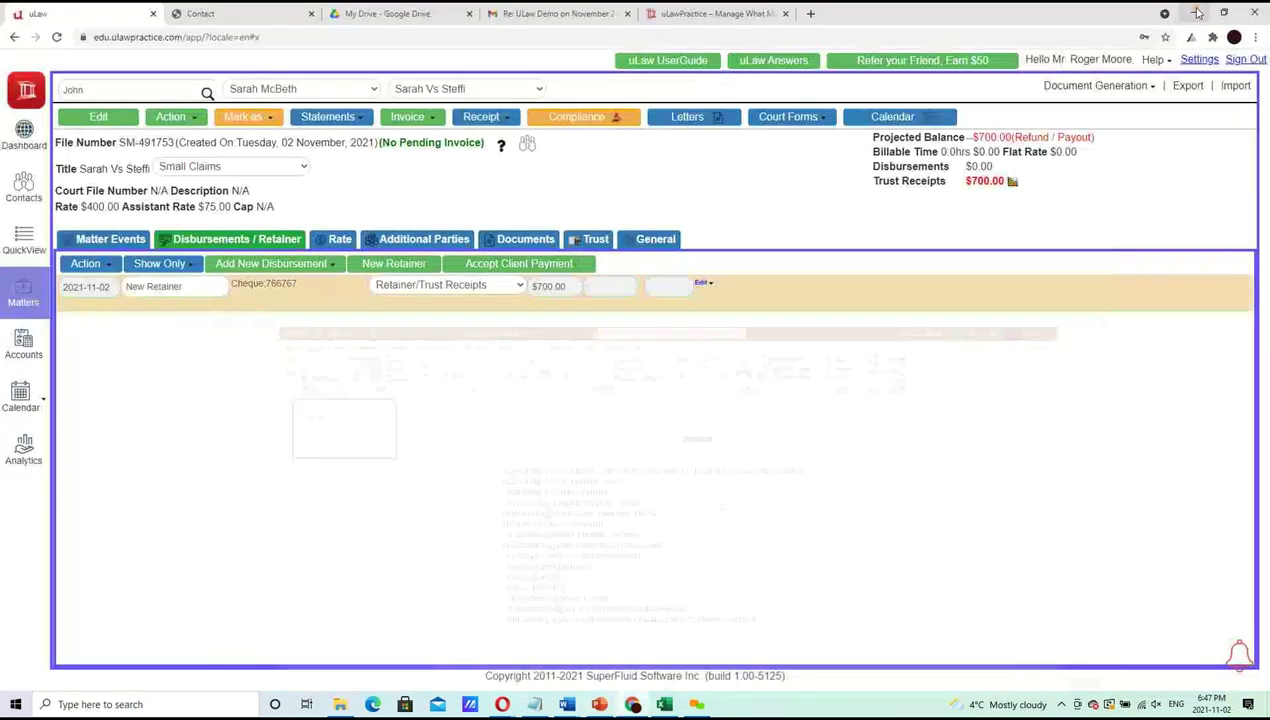
Add a $2,500 contingency fee event (10% of $25,000) to the matter
left_click(112, 242)
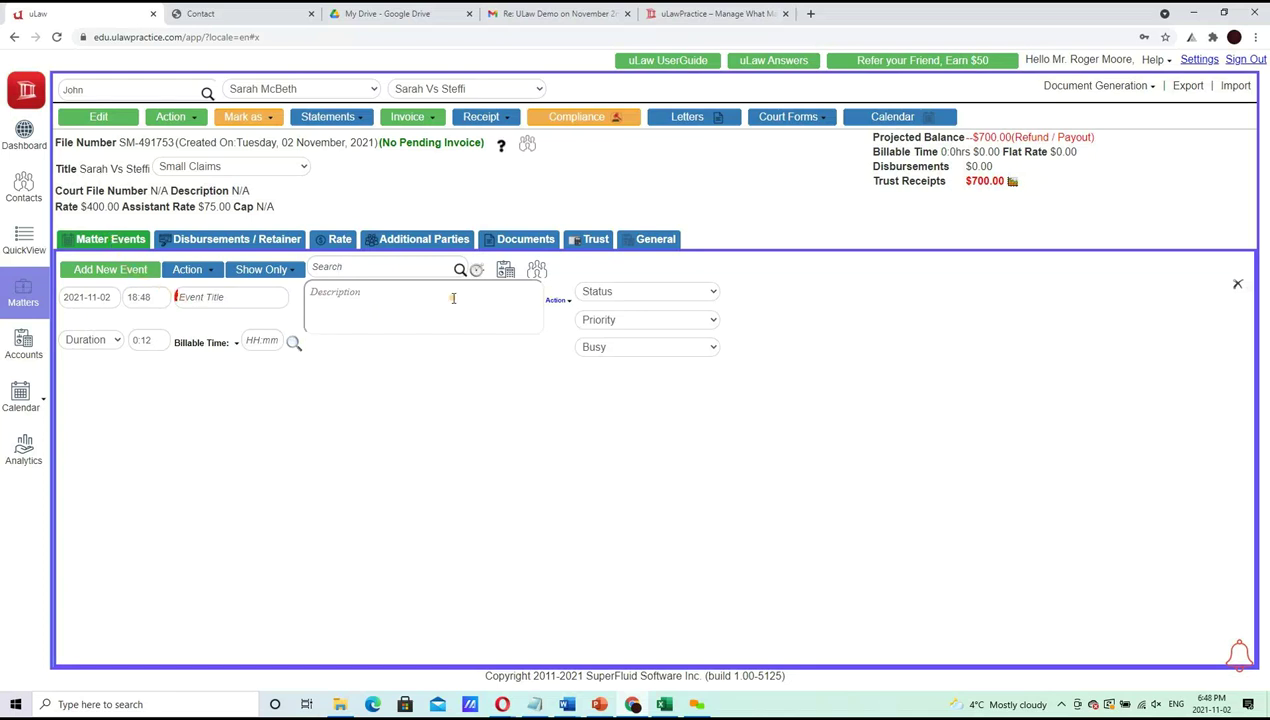
left_click(537, 271)
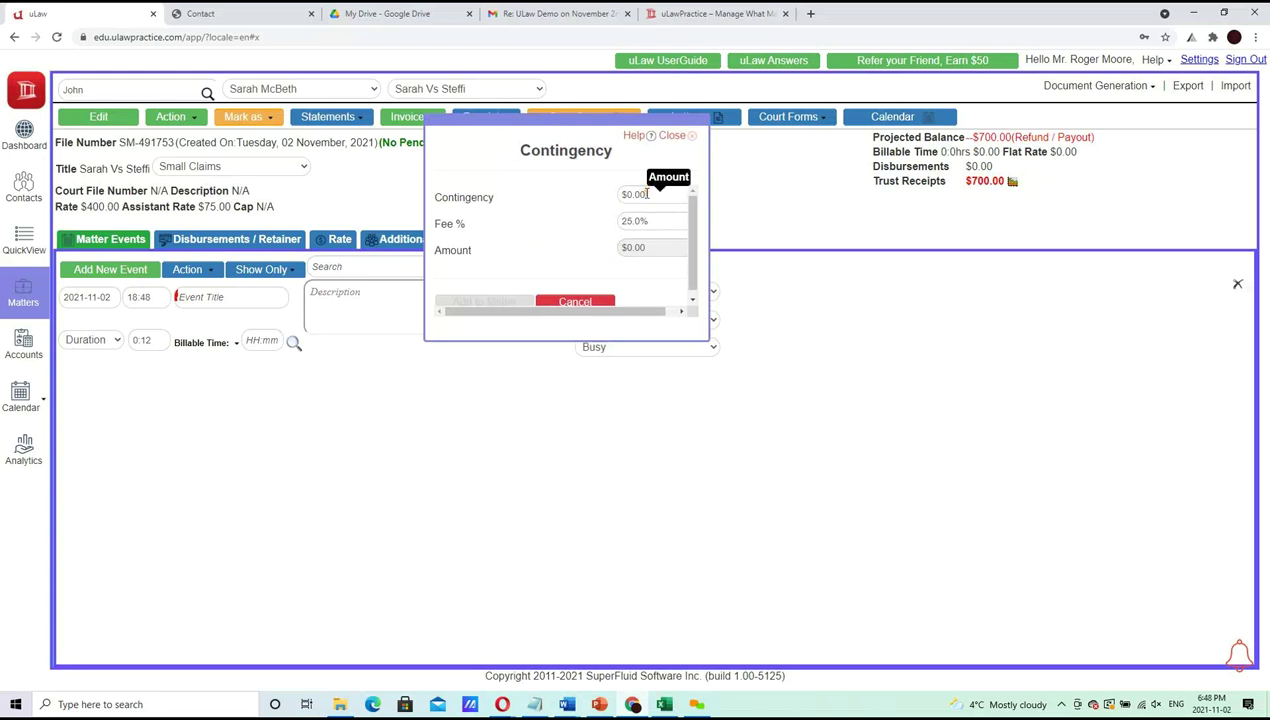
key("BackSpace")
key("BackSpace")
key("BackSpace")
key("BackSpace")
key("BackSpace")
type("25.00")
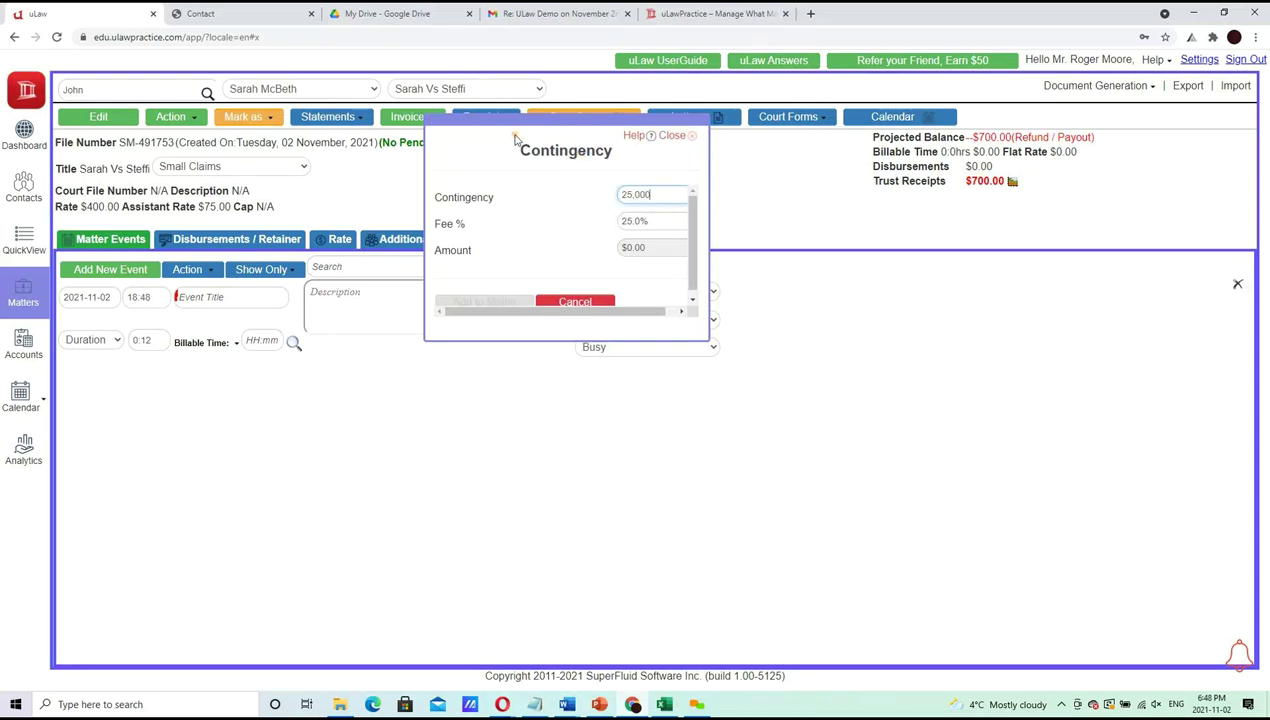
key("Tab")
type("10")
key("Tab")
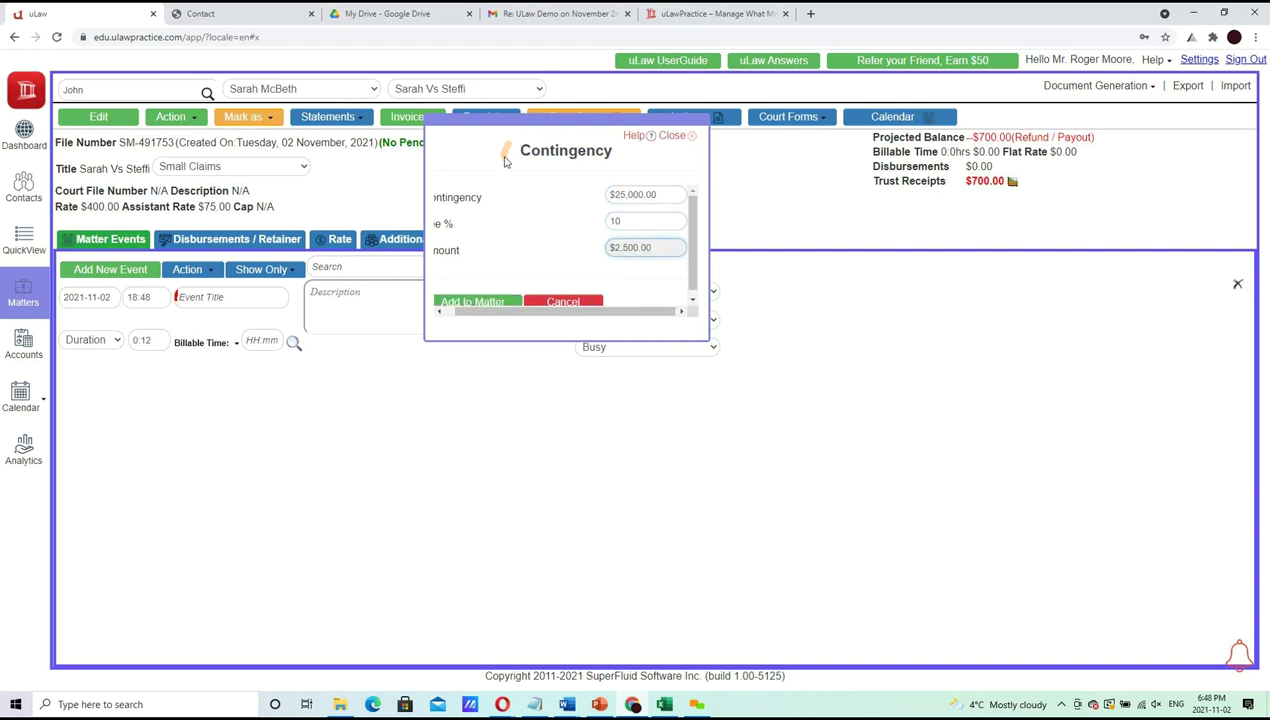
left_click(490, 303)
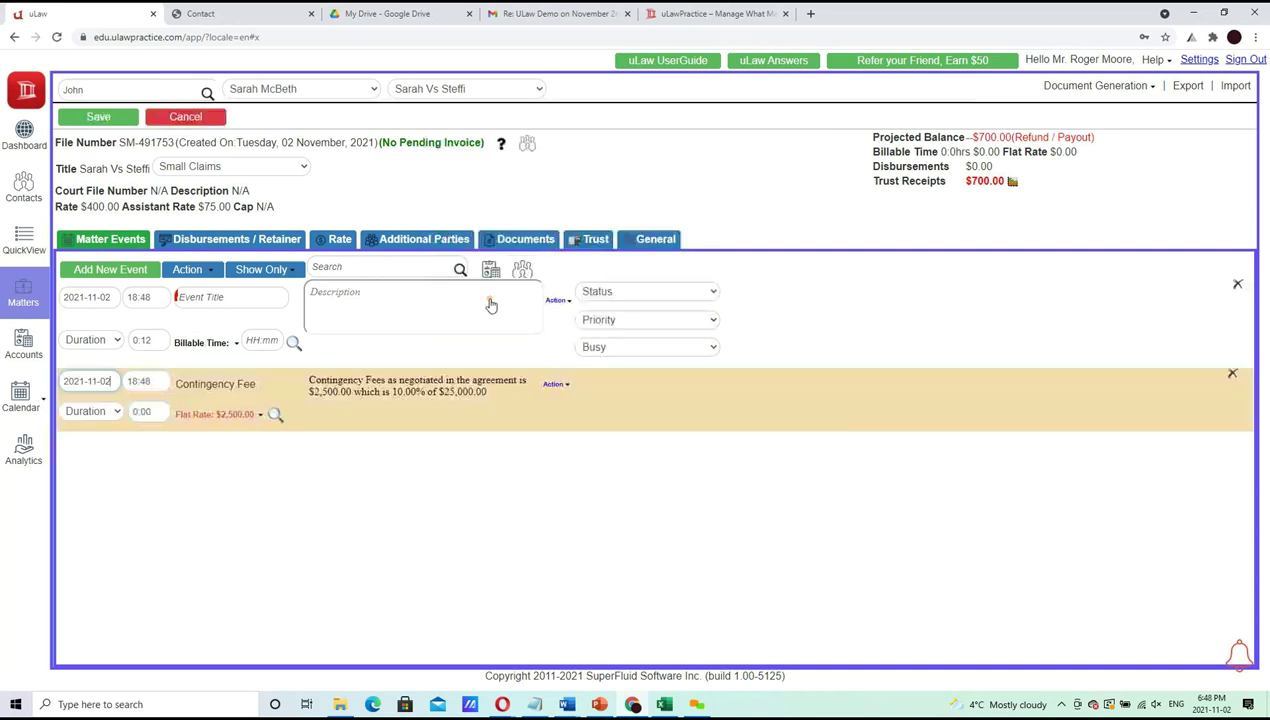
Mark the Contingency Fee event for removal, save, and dismiss the missing event name error
left_click(1236, 375)
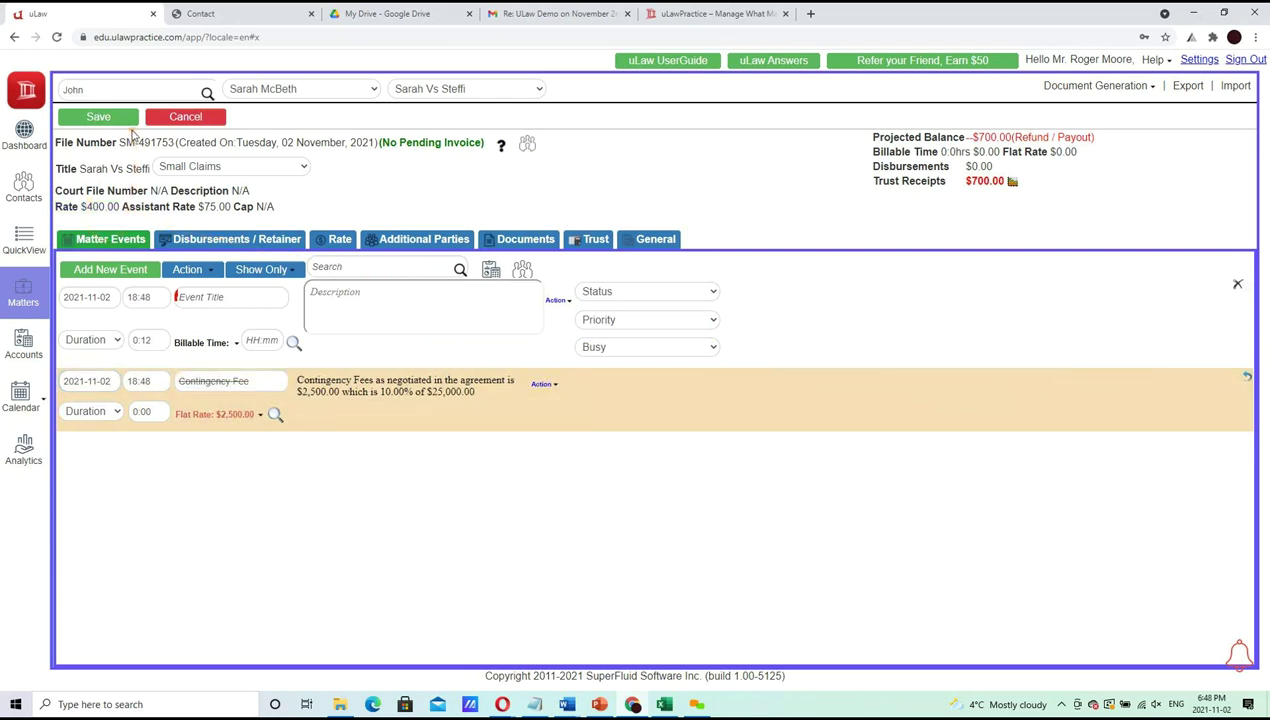
left_click(120, 116)
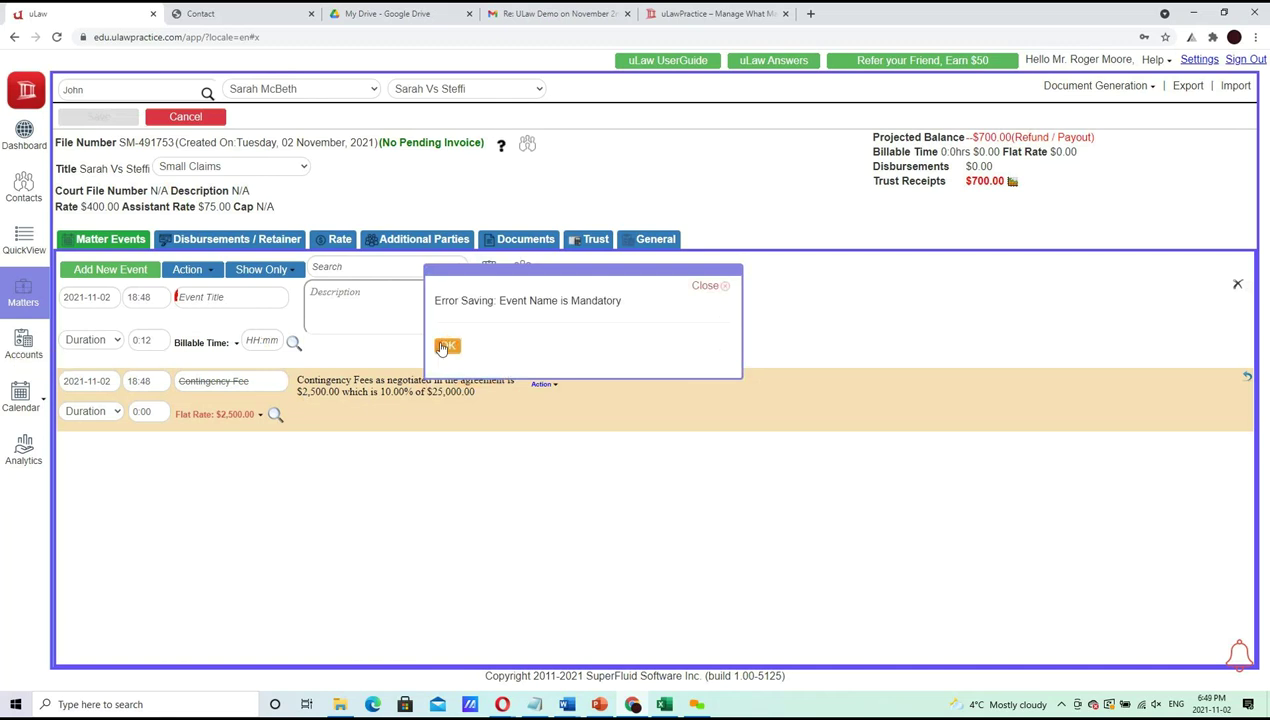
left_click(446, 346)
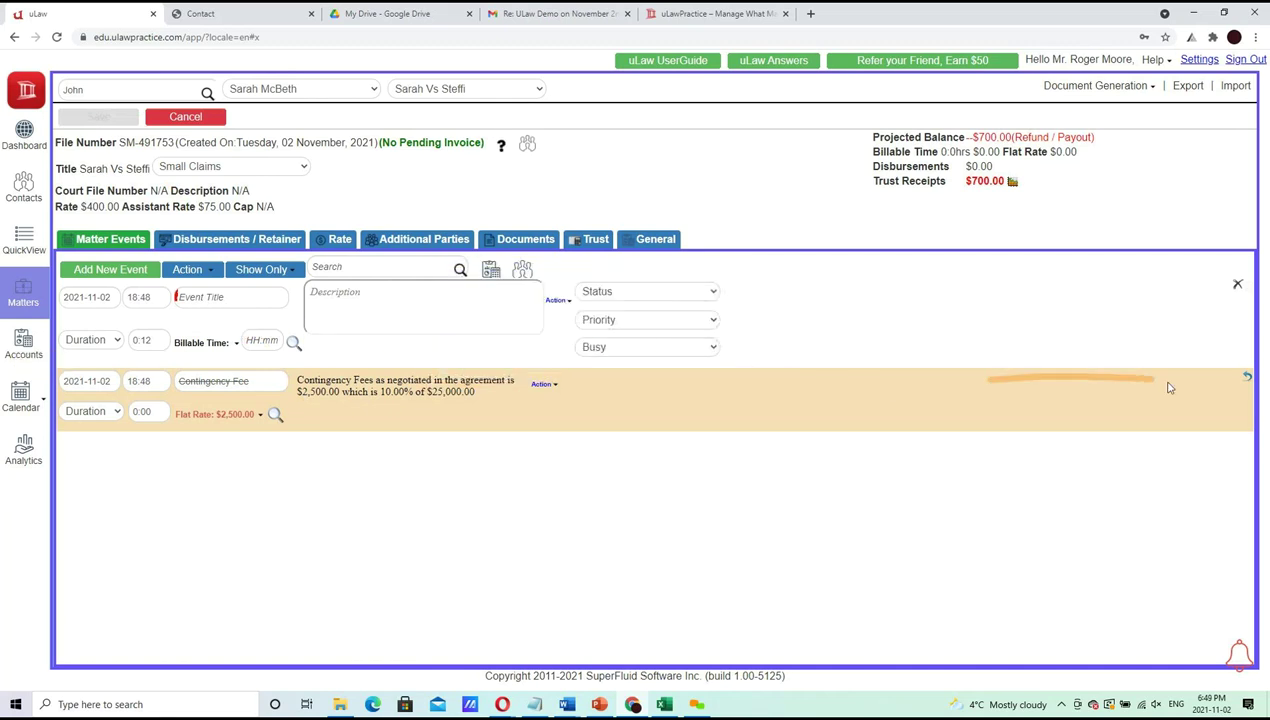
left_click(199, 298)
Title the new event Initial Client Meeting and describe the meeting to discuss the neighbour dispute
type("I")
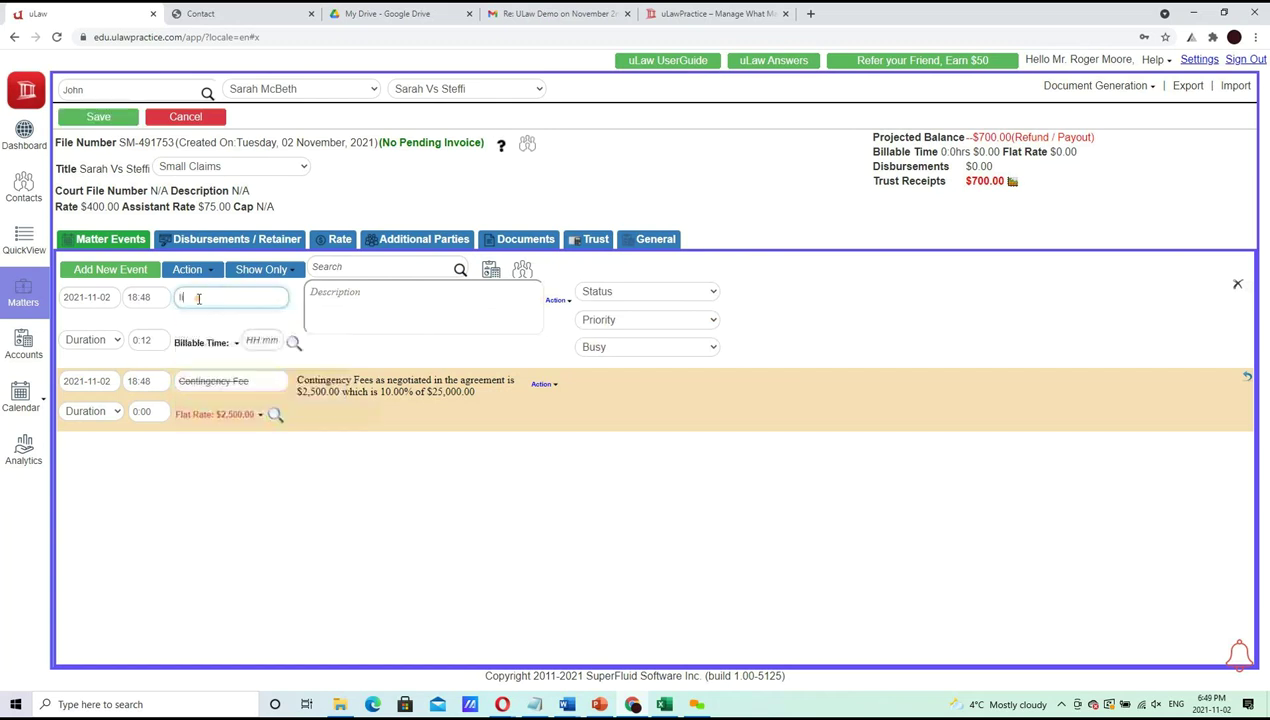
type("n")
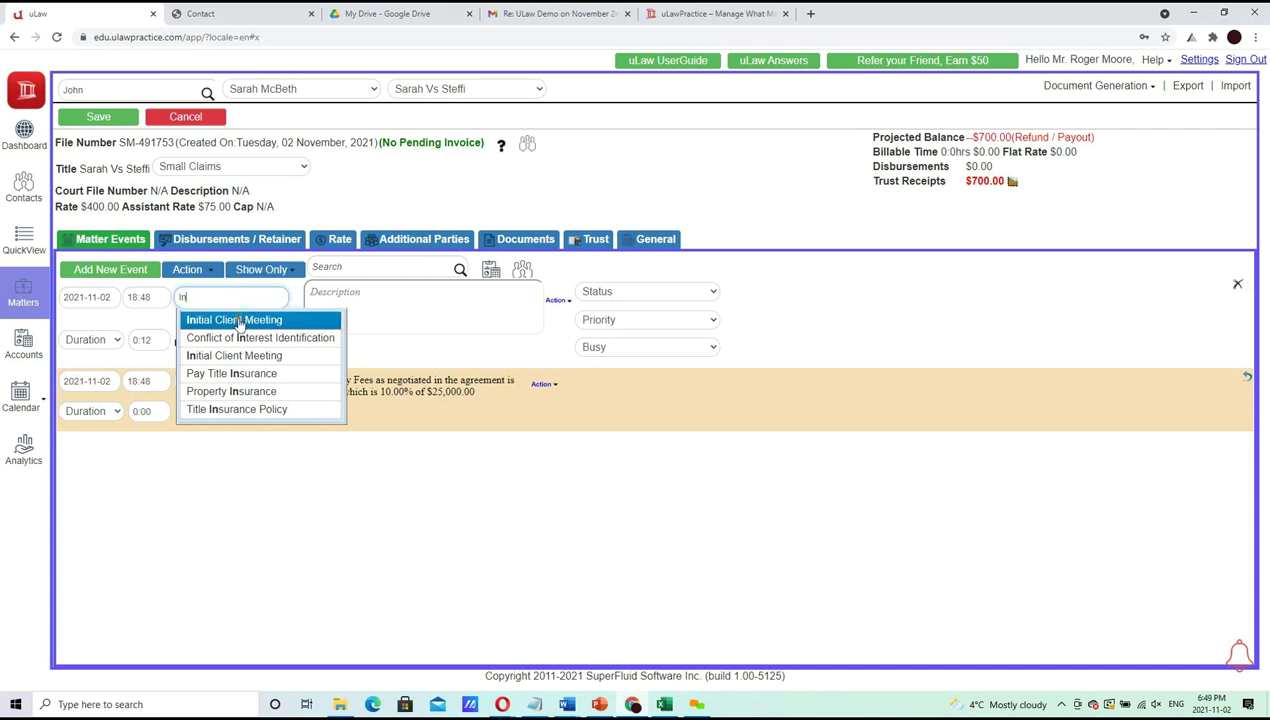
left_click(240, 322)
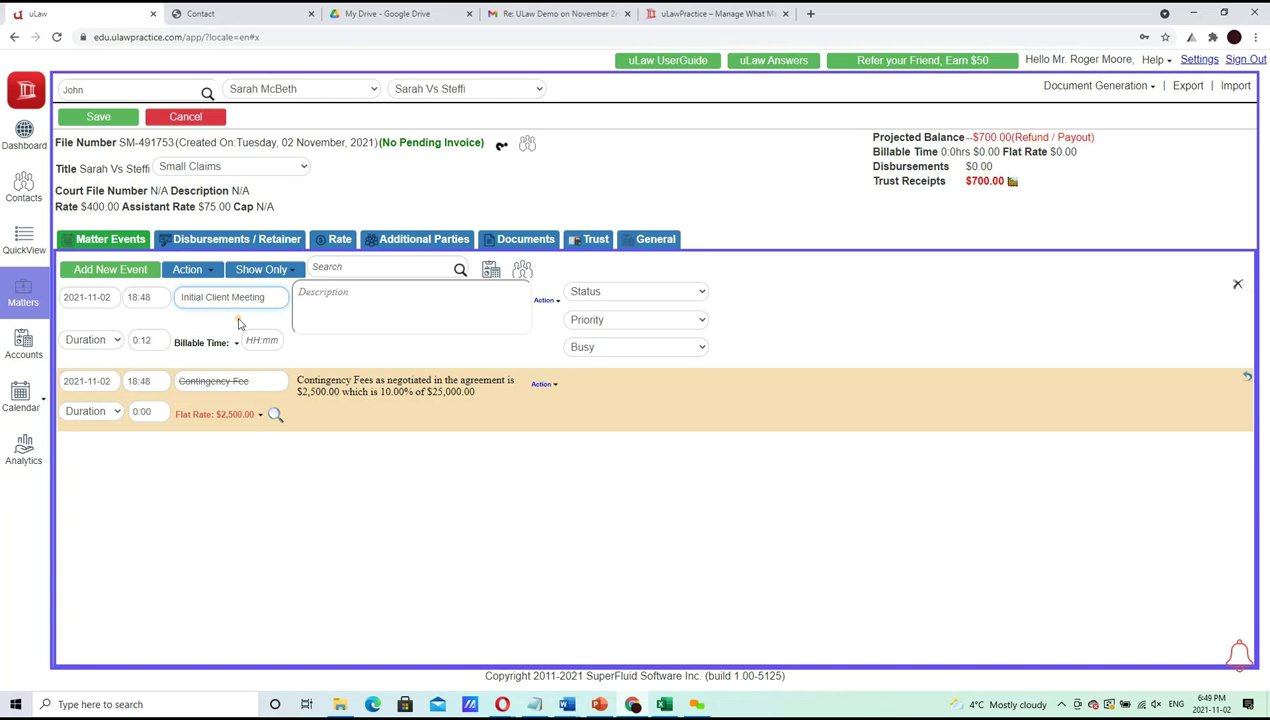
left_click(308, 315)
type("Initial mee")
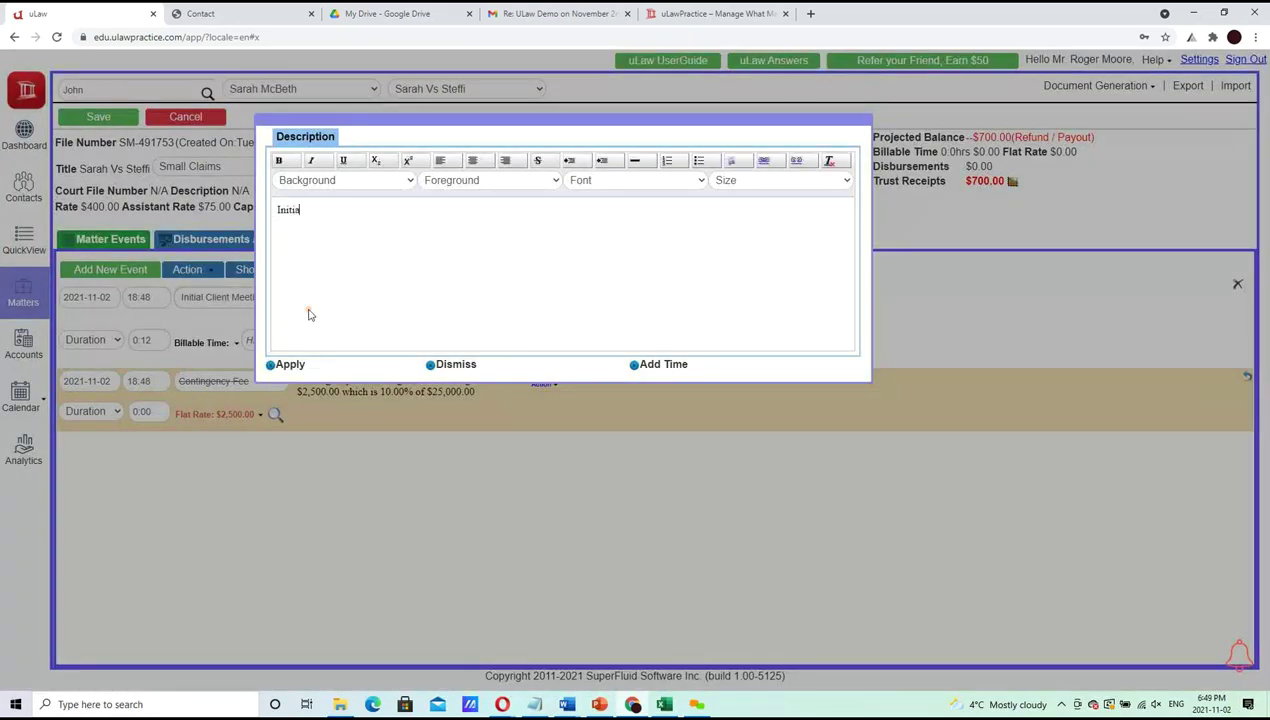
type("arah to discuss neighbbour dispute")
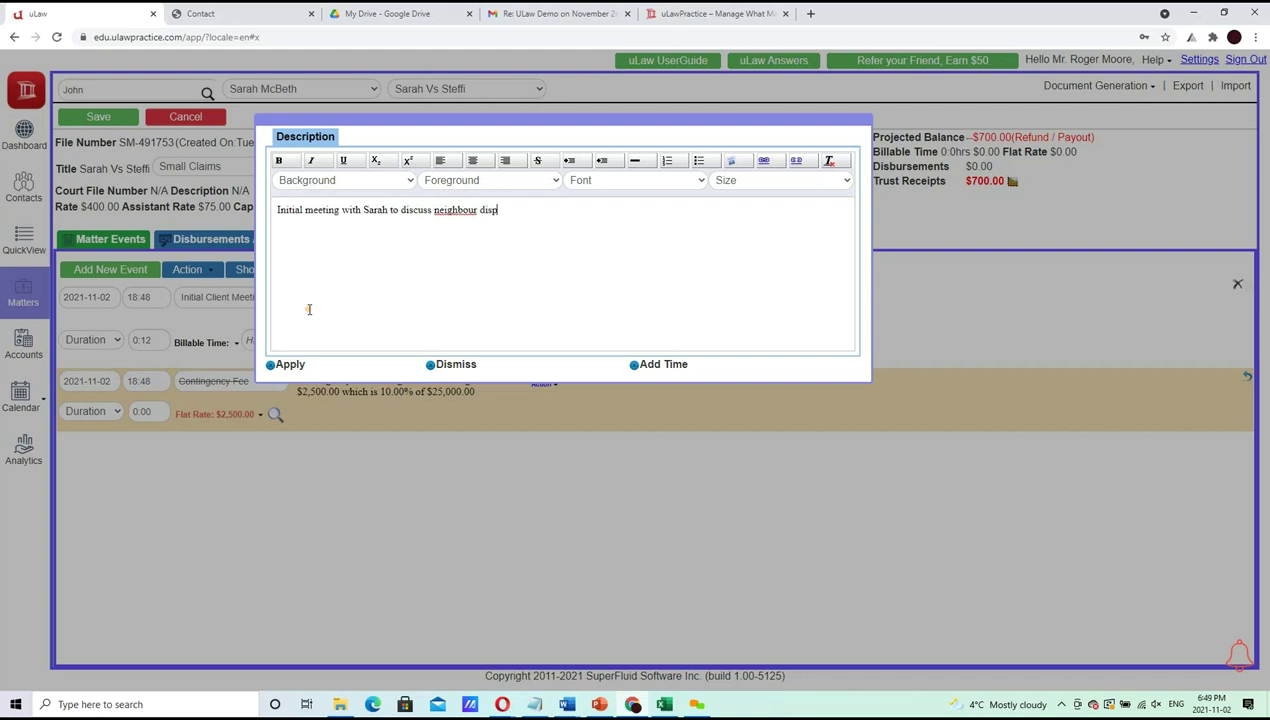
Correct the spelling to 'neighbor', bullet the description, and apply it to the event
right_click(449, 210)
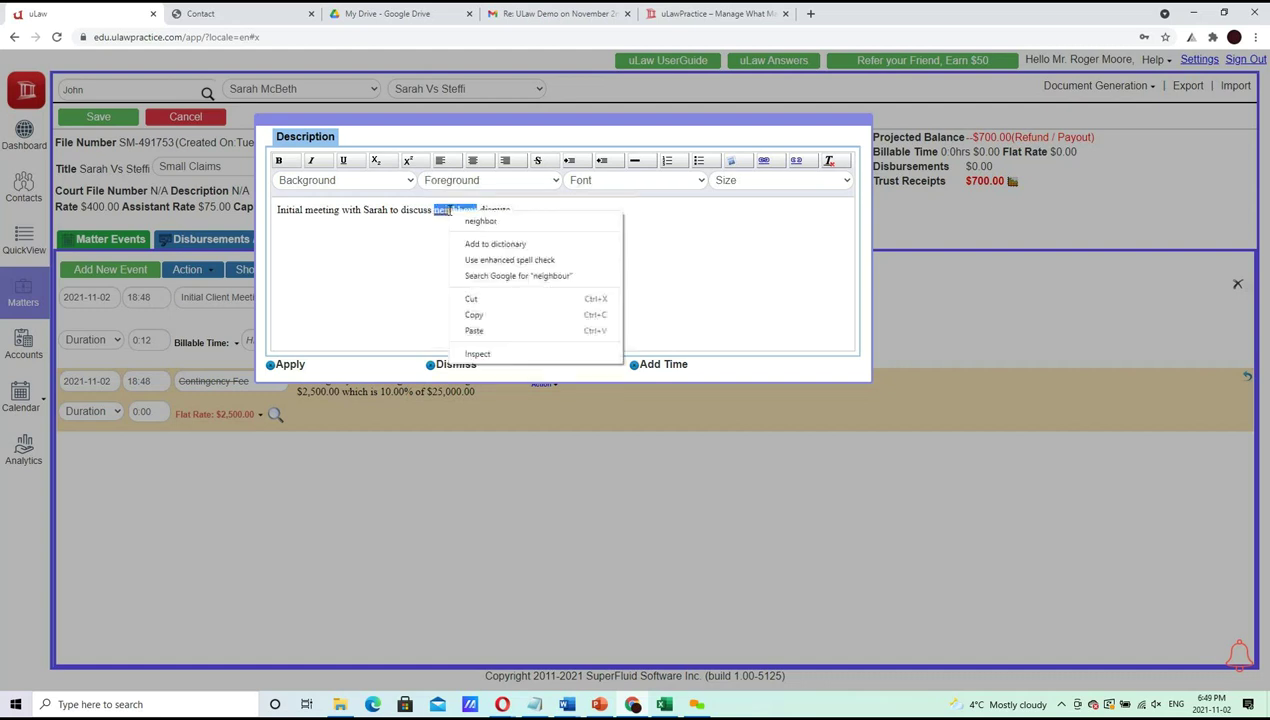
left_click(484, 222)
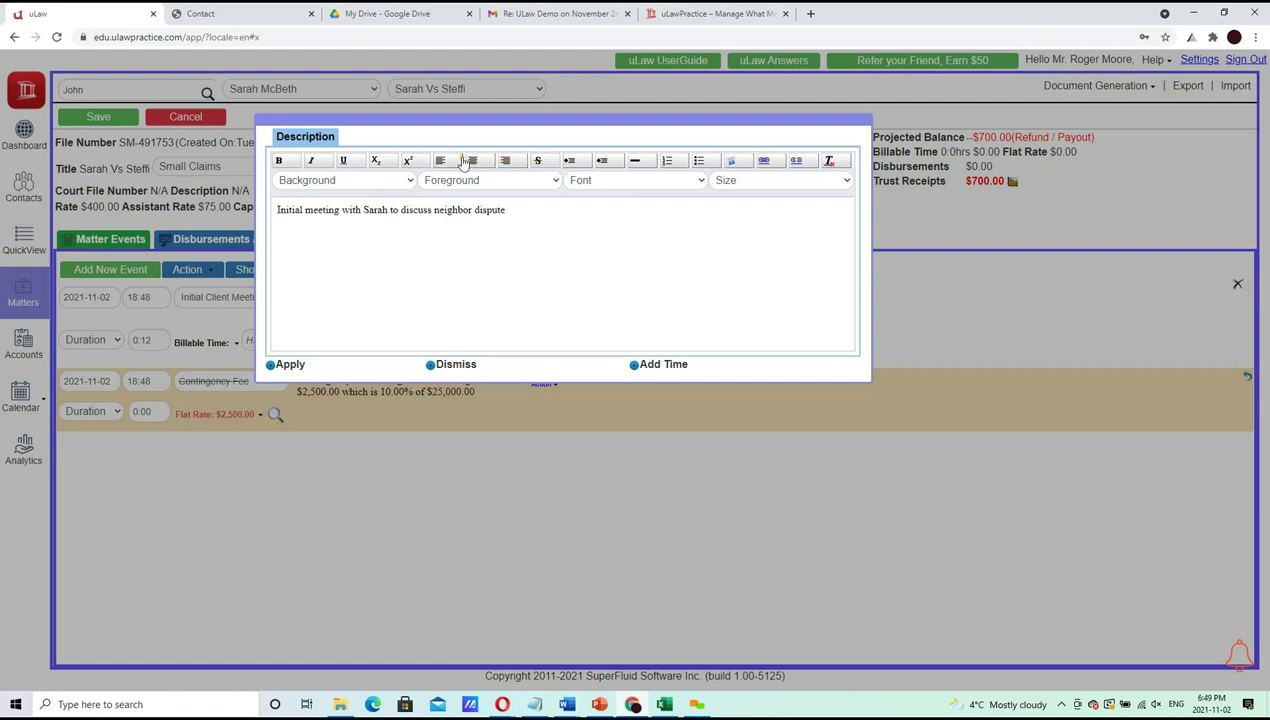
left_click(710, 164)
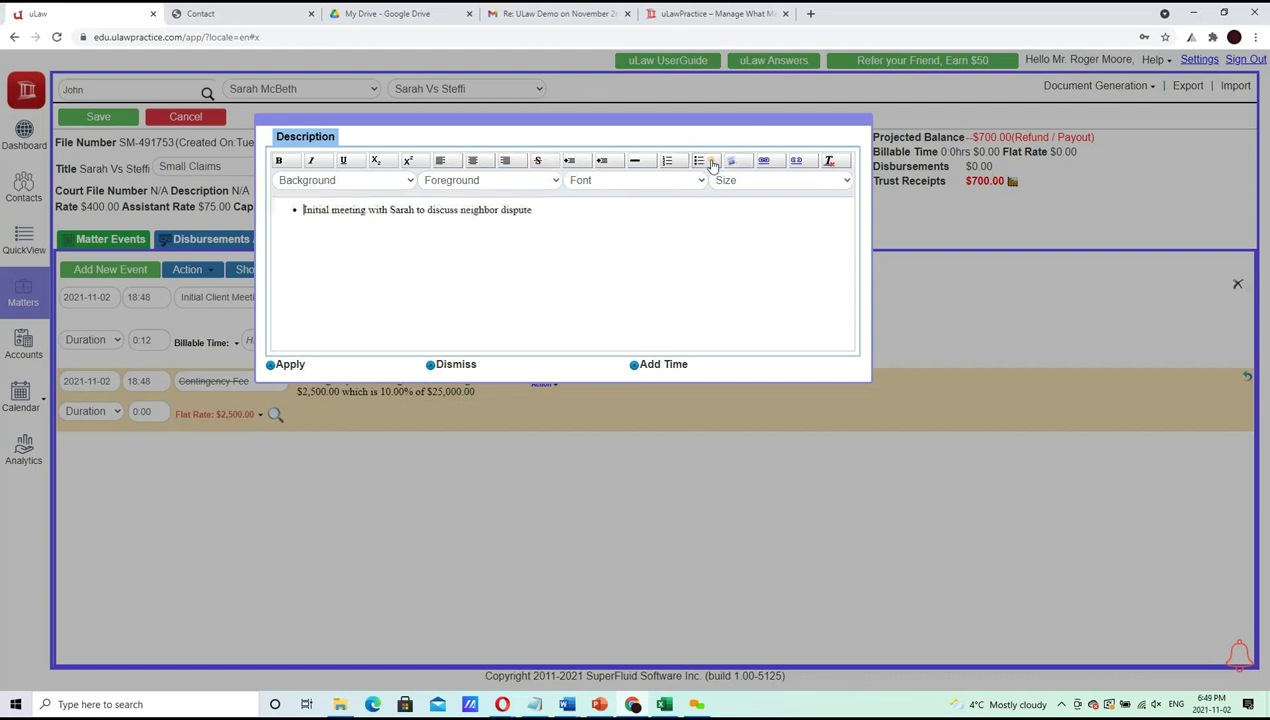
left_click(285, 364)
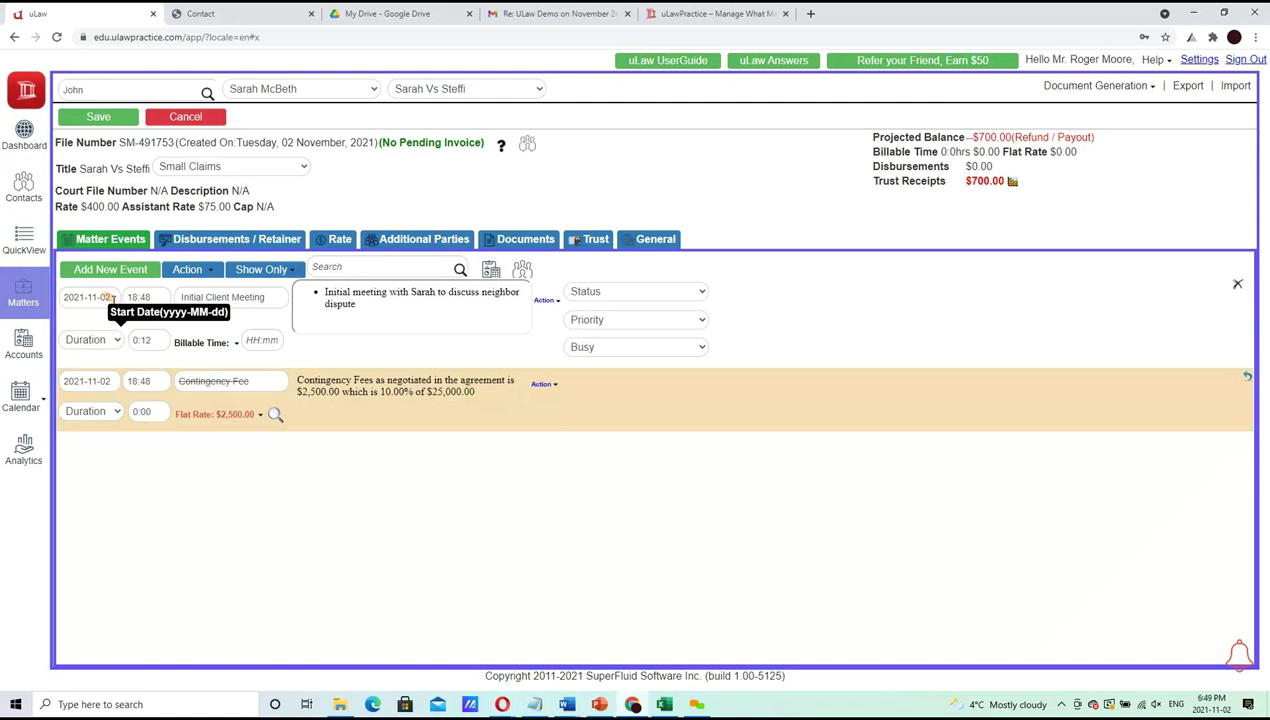
Set the Initial Client Meeting duration to 0:54 and its billable time to 1:00
left_click(150, 342)
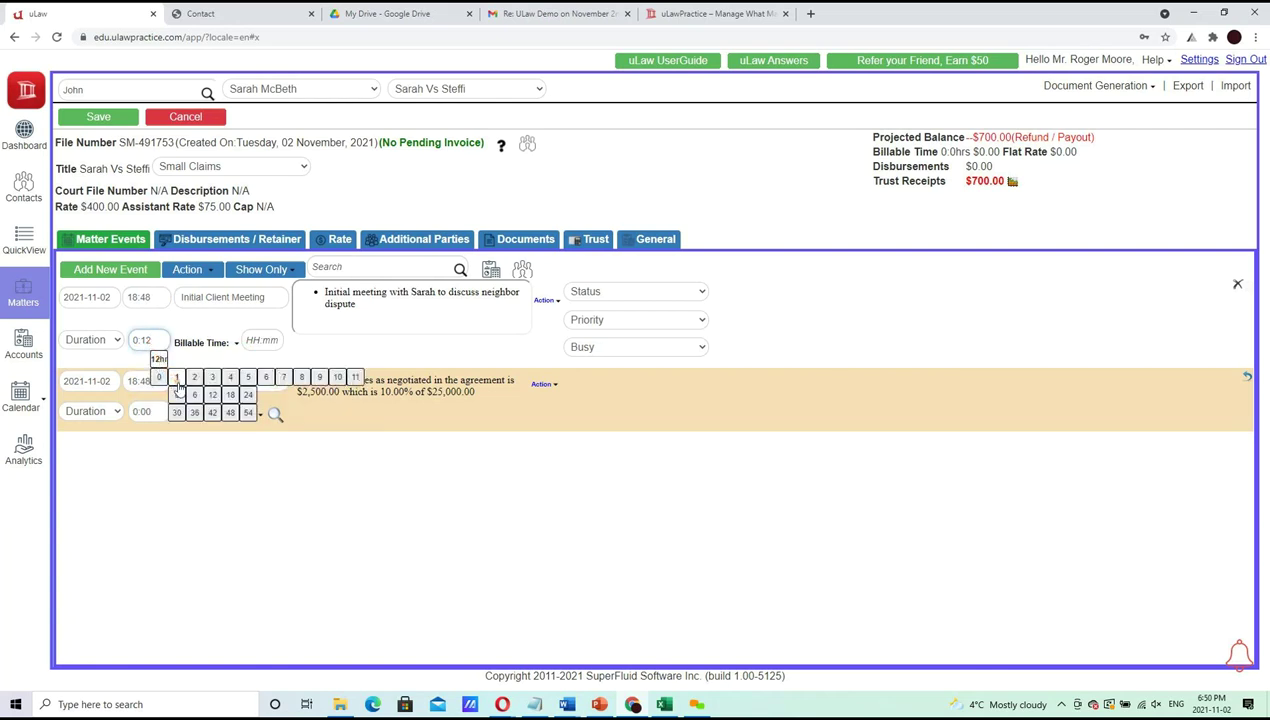
left_click(177, 379)
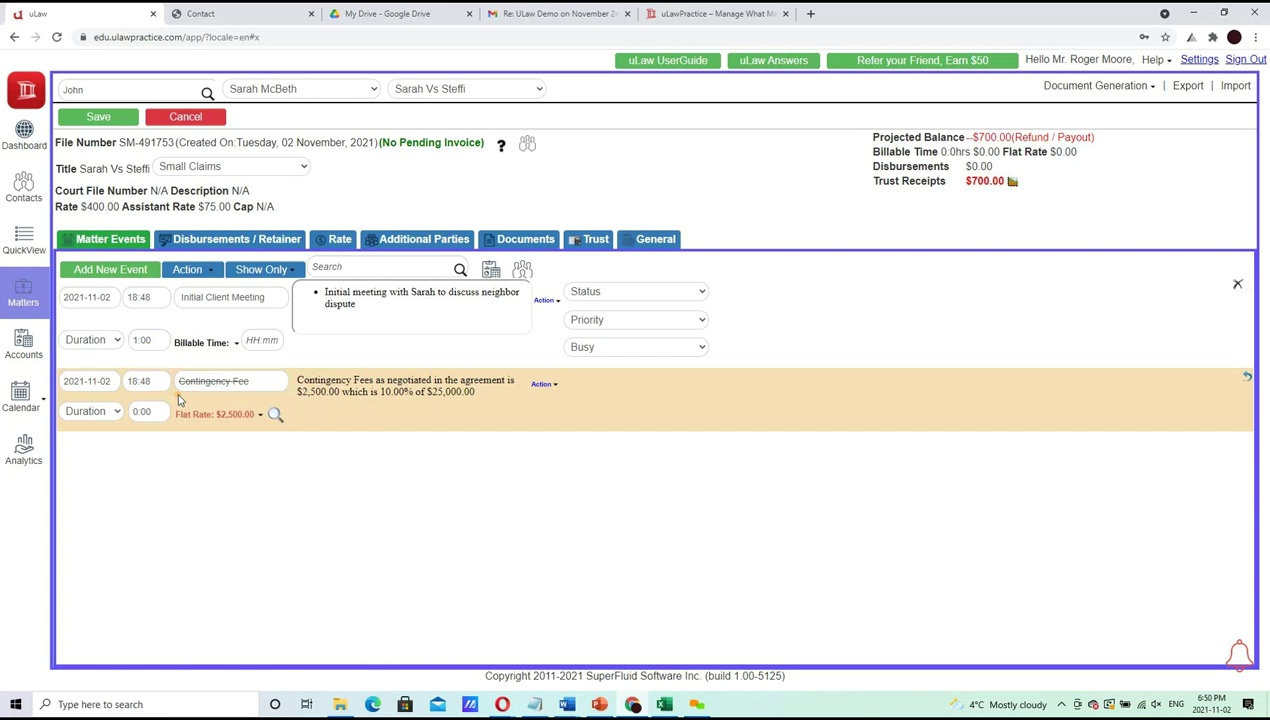
left_click(257, 343)
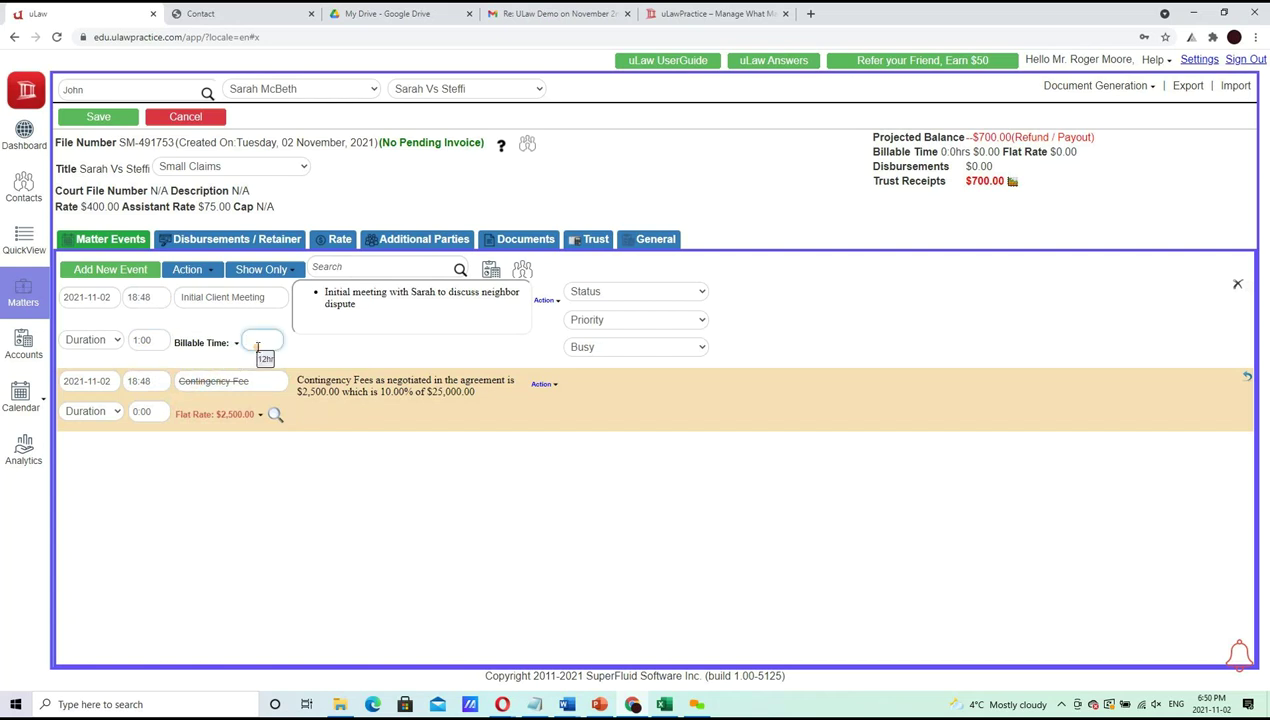
left_click(263, 357)
left_click(163, 347)
left_click(171, 359)
mouse_move(171, 378)
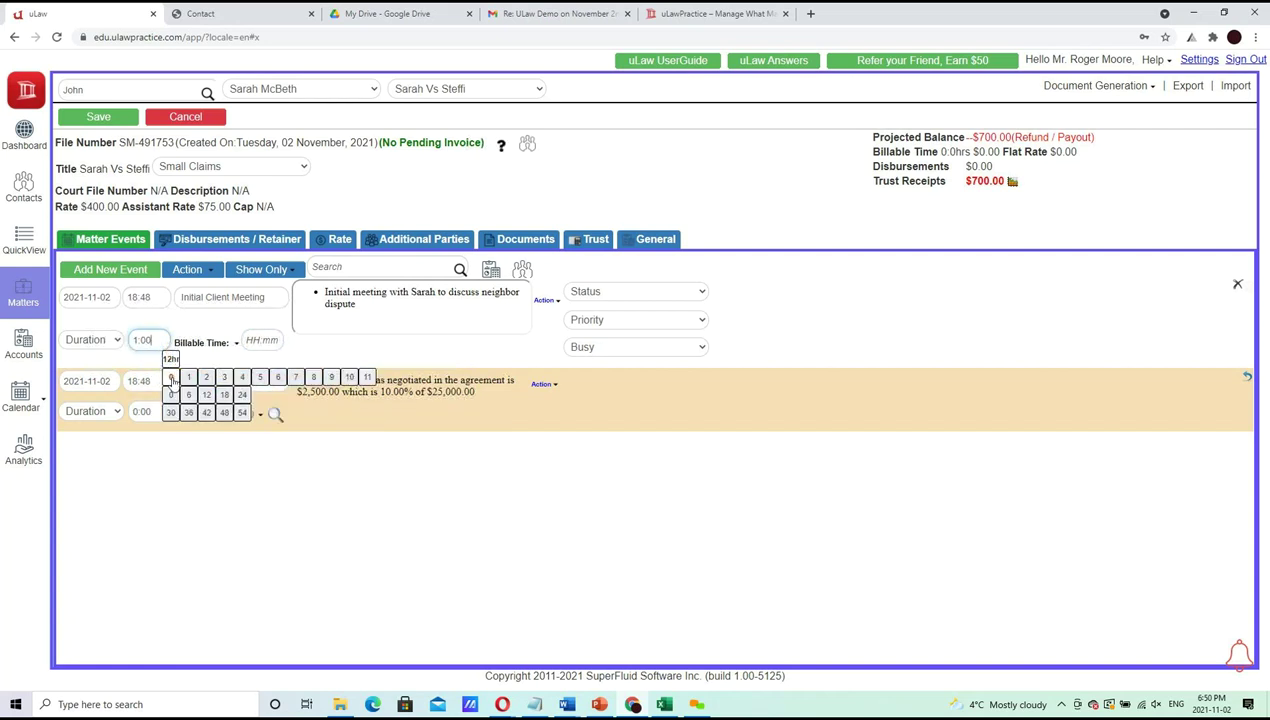
left_click(242, 414)
left_click(262, 342)
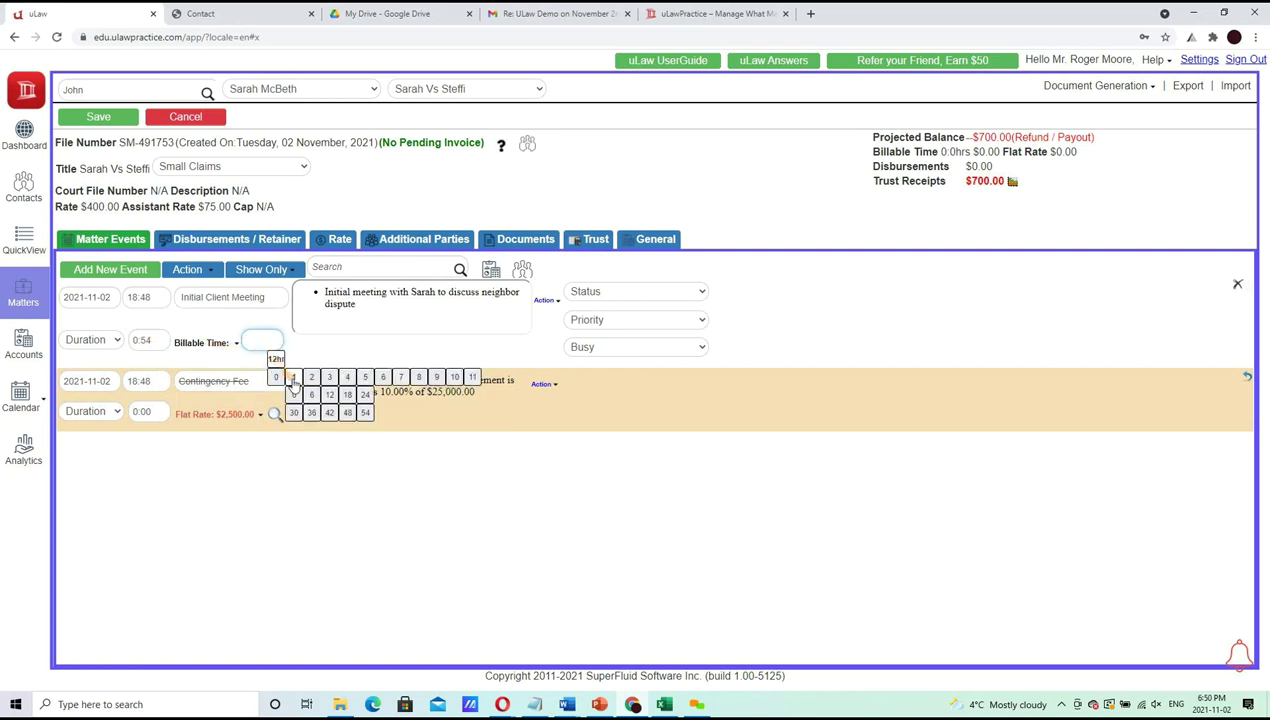
left_click(293, 395)
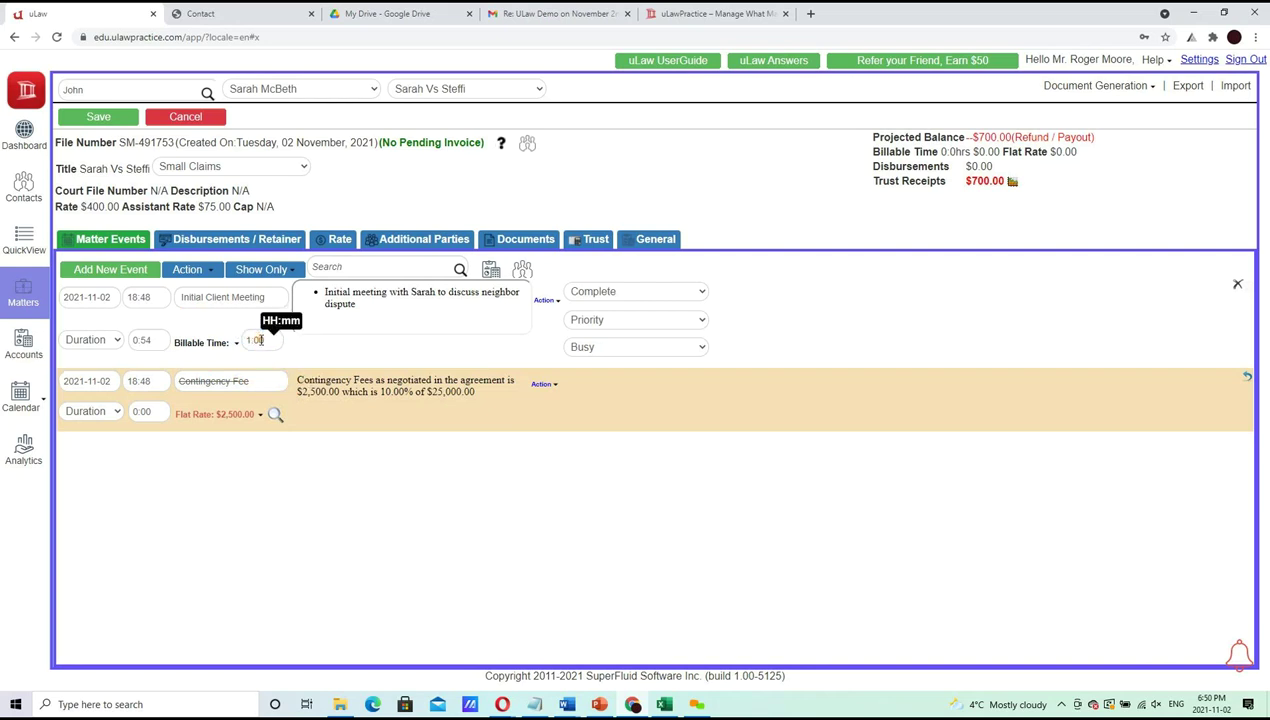
Check the matter's $400.00 rate and save the meeting event
left_click_drag(56, 207, 101, 209)
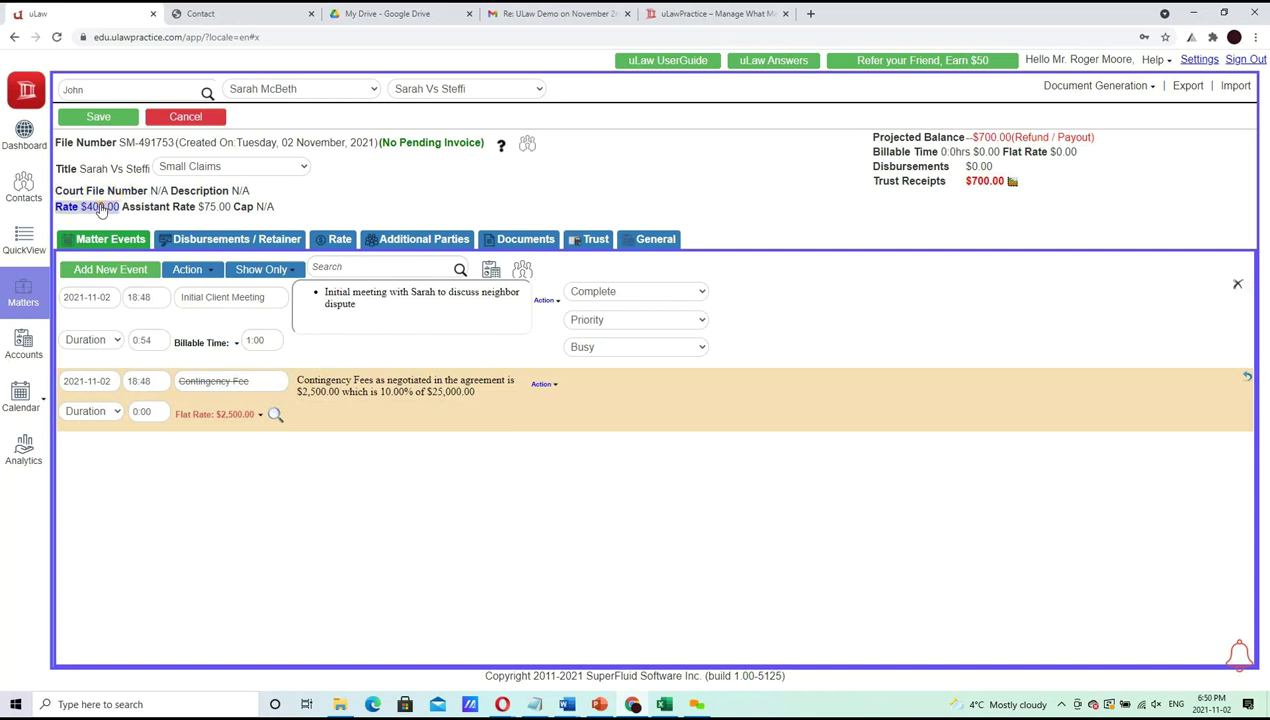
left_click(101, 209)
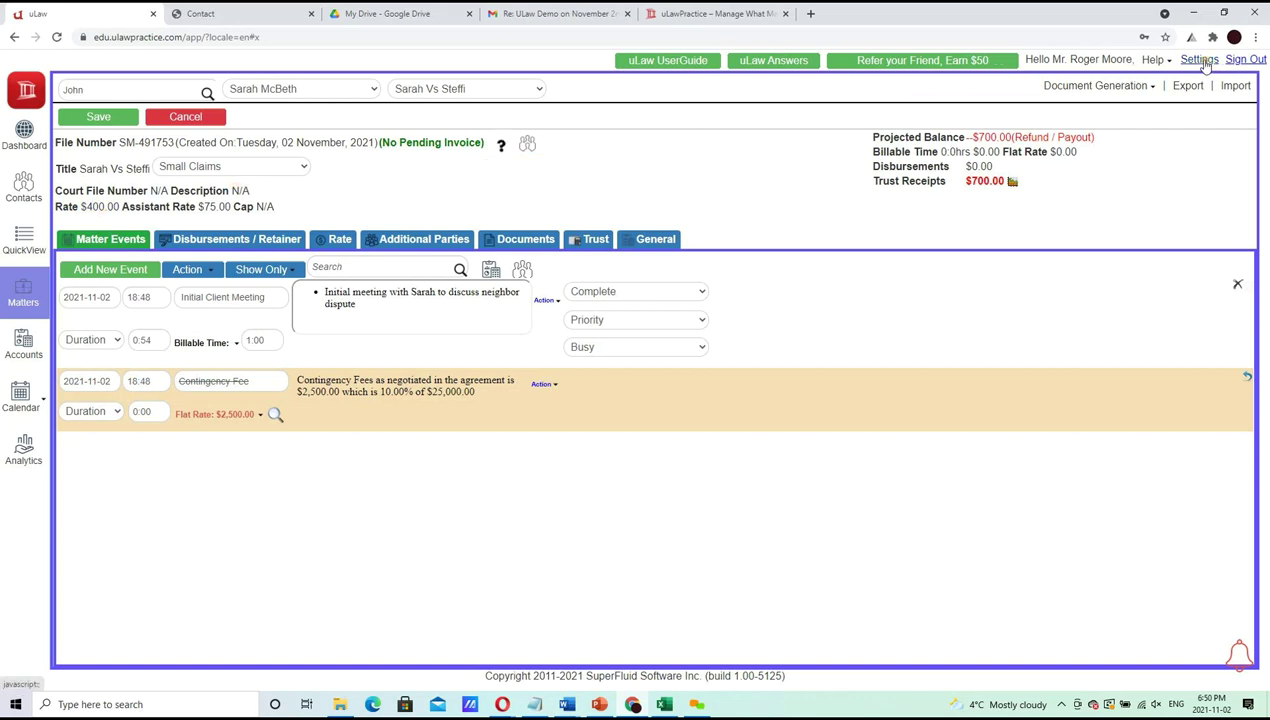
triple_click(116, 140)
left_click(115, 121)
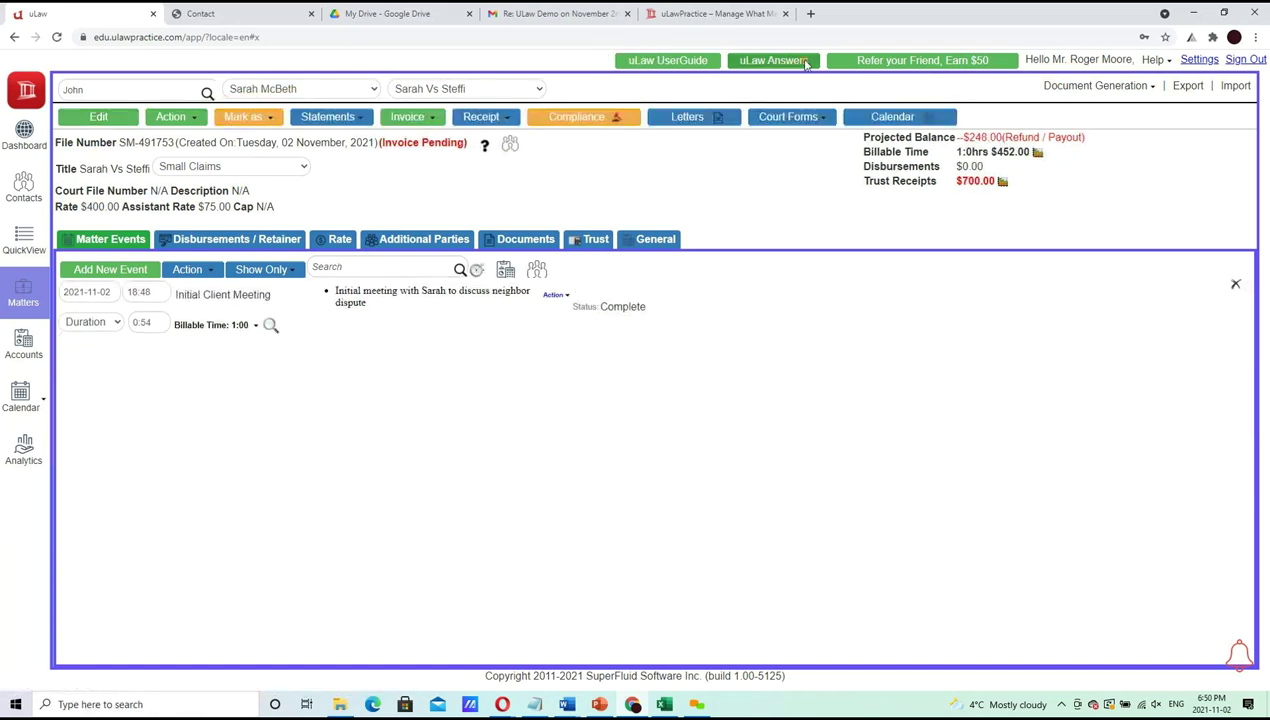
Check the default fee rate of 400 in the profile's Taxes/Rates settings, then return to the matter
left_click(1197, 61)
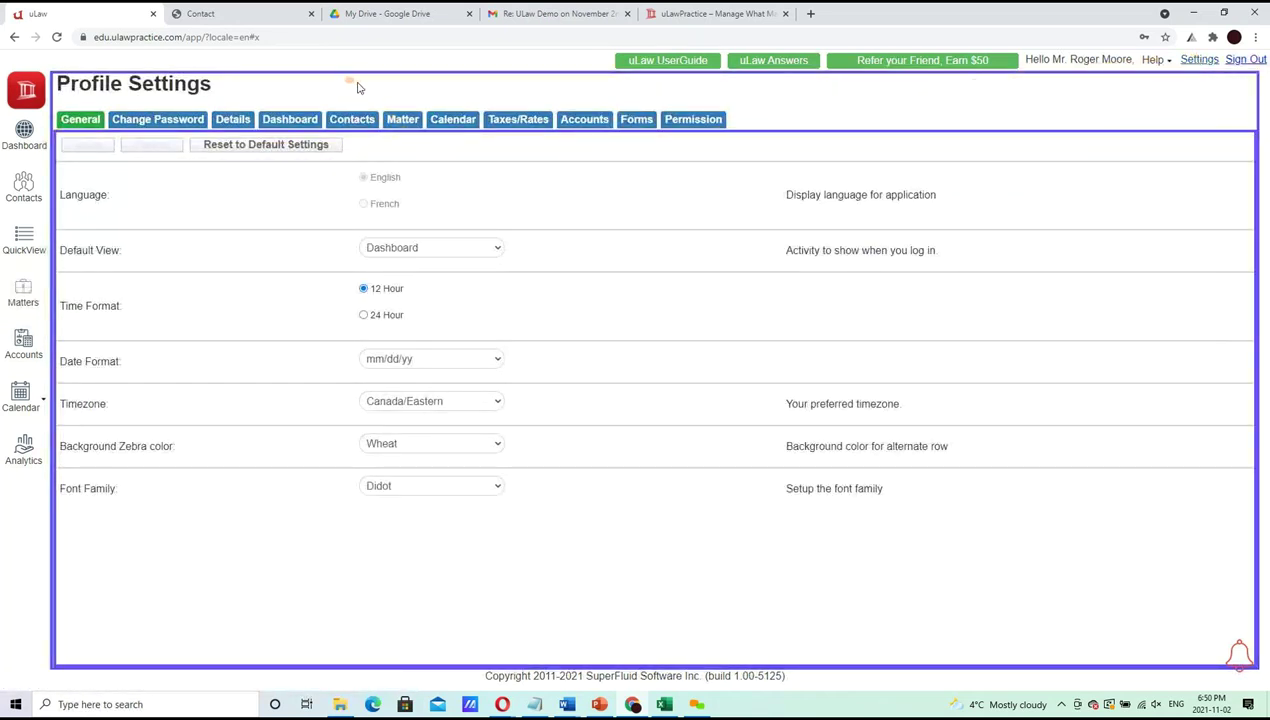
left_click(512, 120)
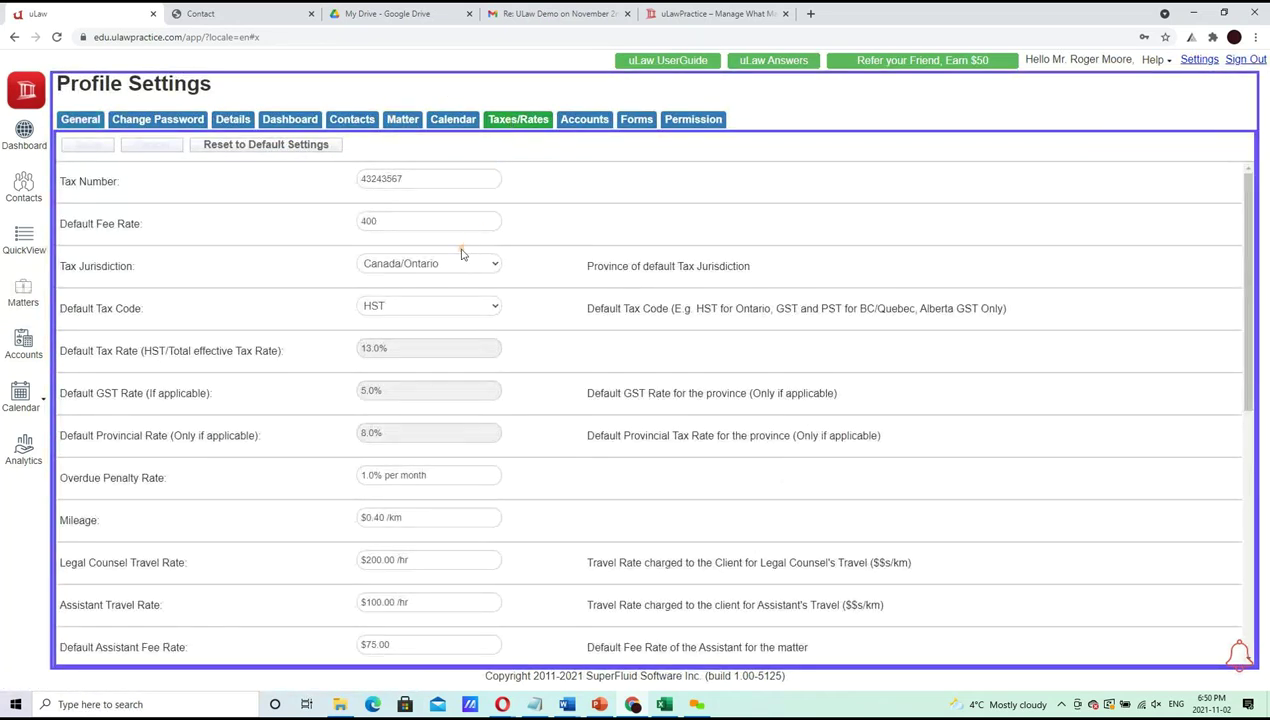
left_click_drag(439, 221, 145, 215)
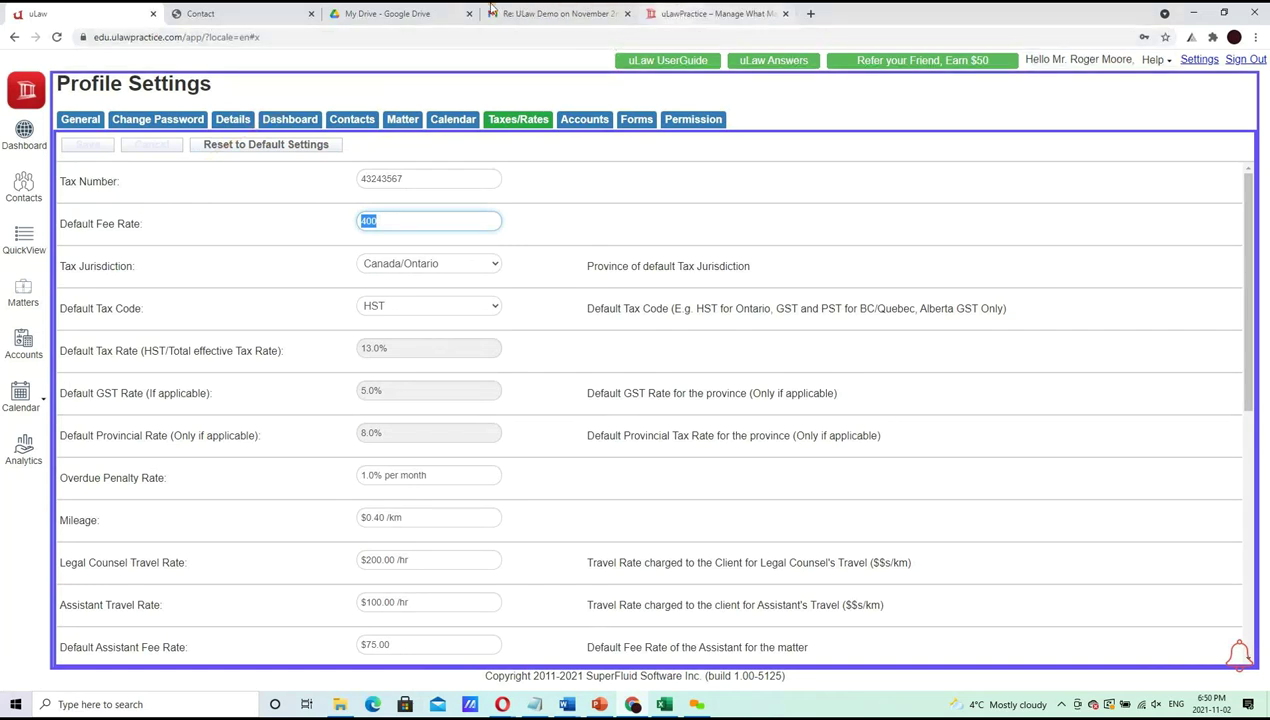
left_click(23, 292)
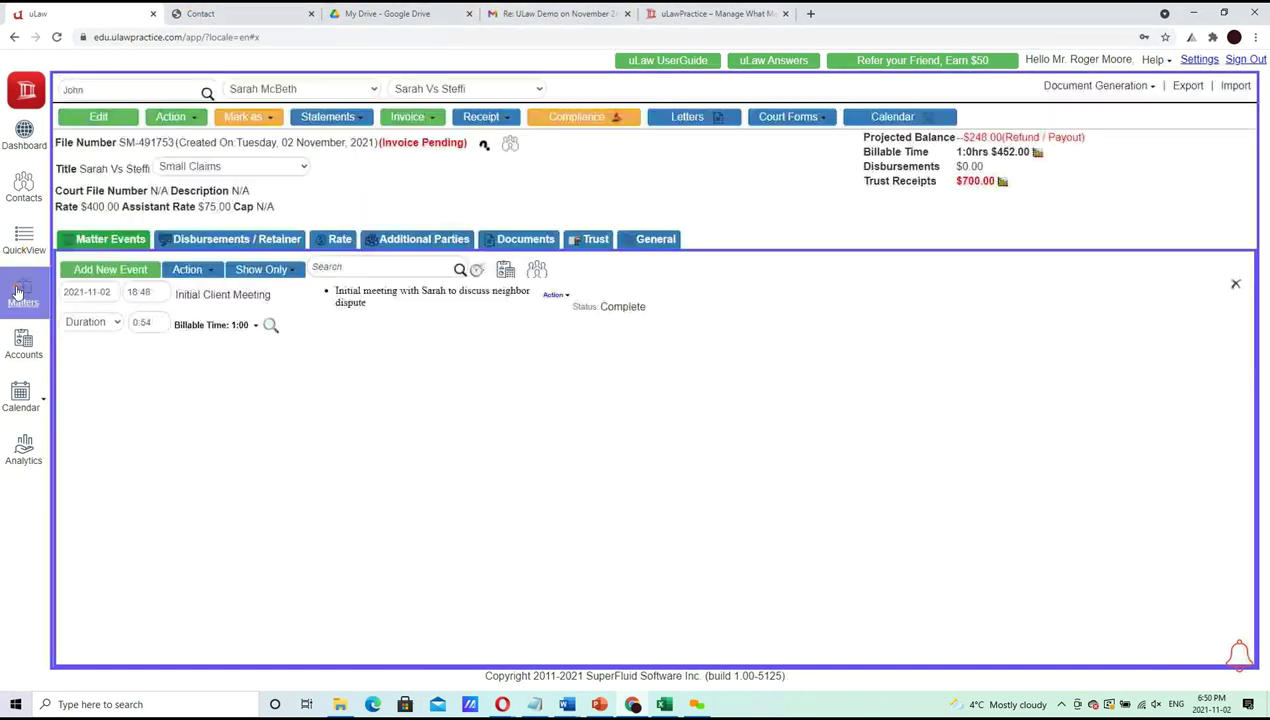
Change the matter's rate from $400.00 to $150.00 and save it
left_click(105, 206)
key("BackSpace")
key("BackSpace")
key("BackSpace")
type("1")
type("60")
key("BackSpace")
key("BackSpace")
type("50")
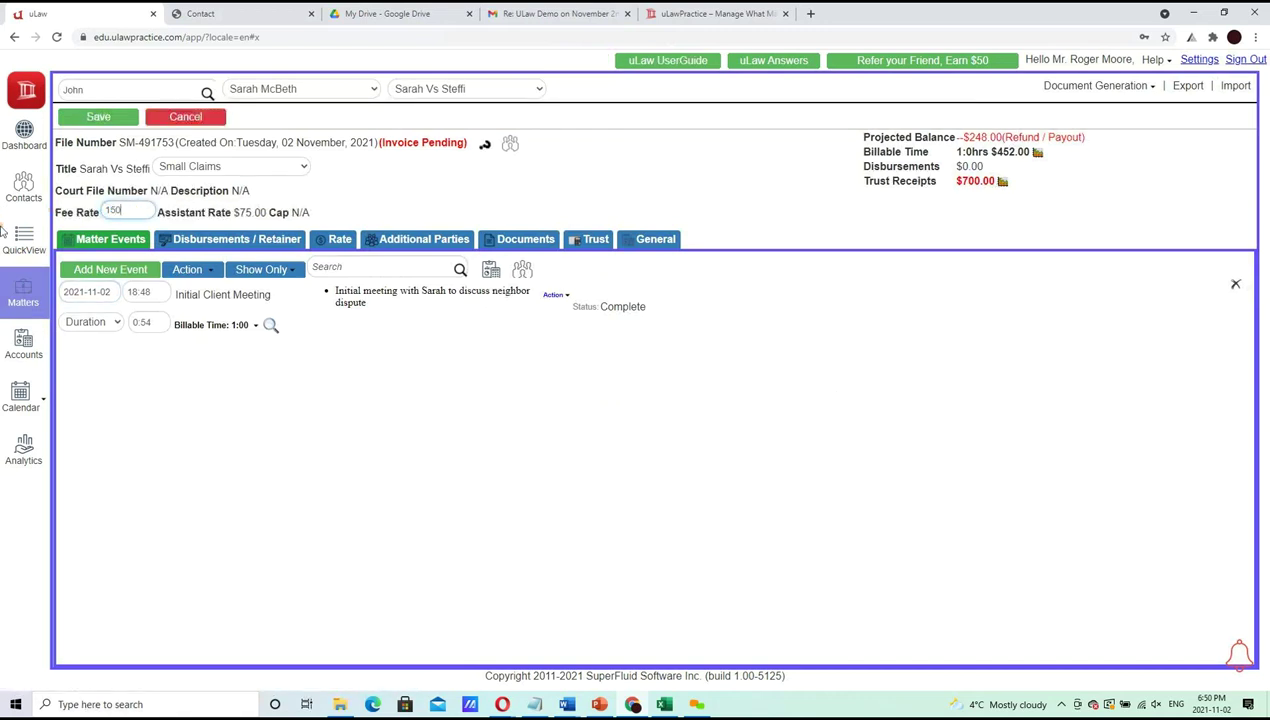
left_click(100, 118)
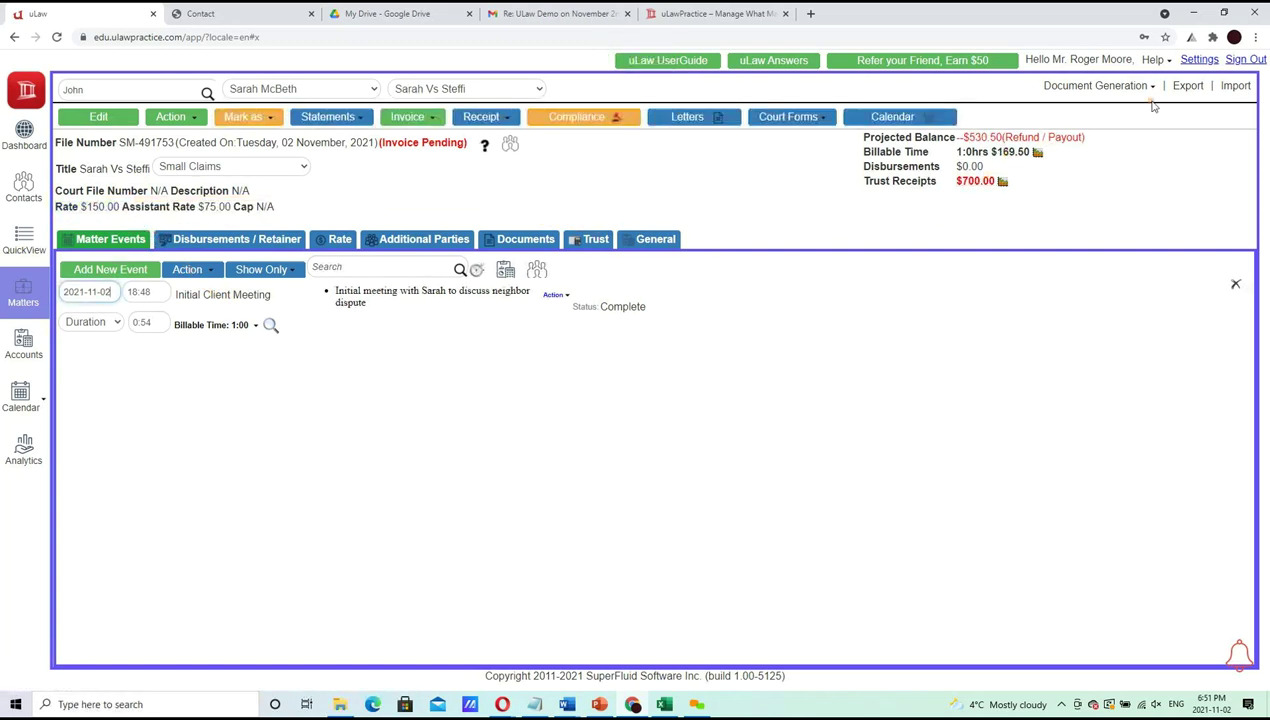
left_click(1197, 61)
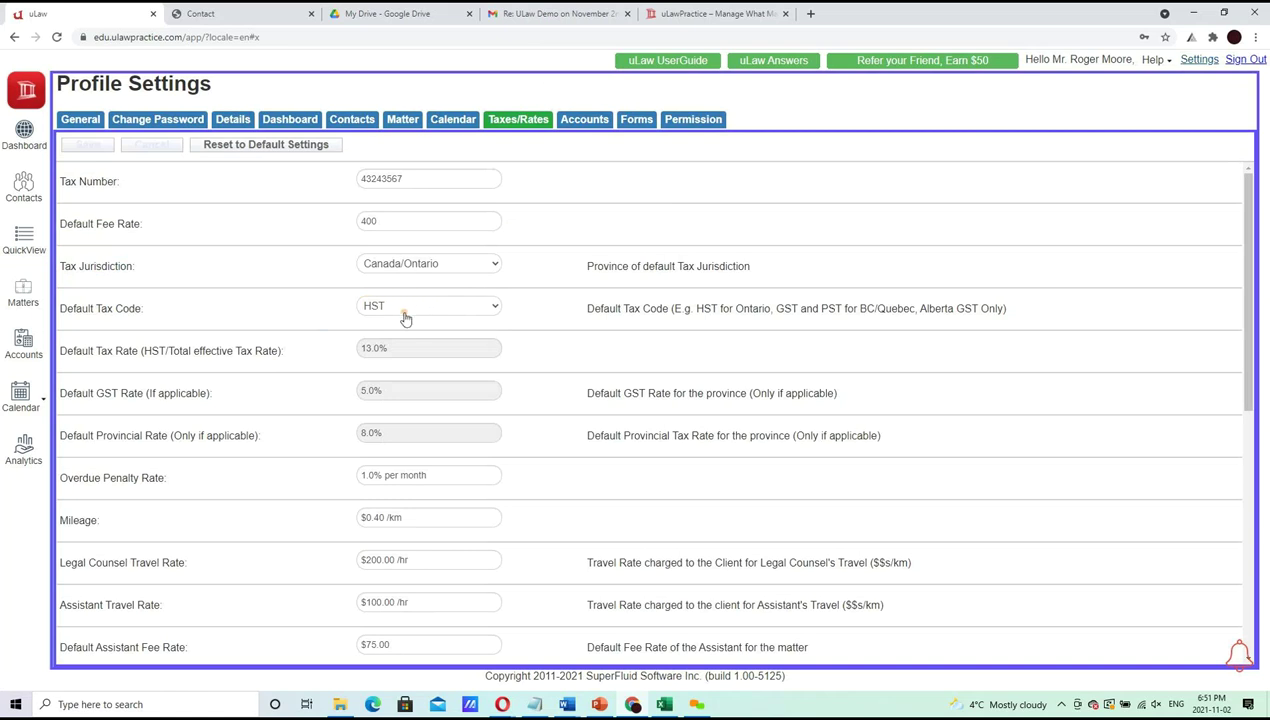
left_click(33, 289)
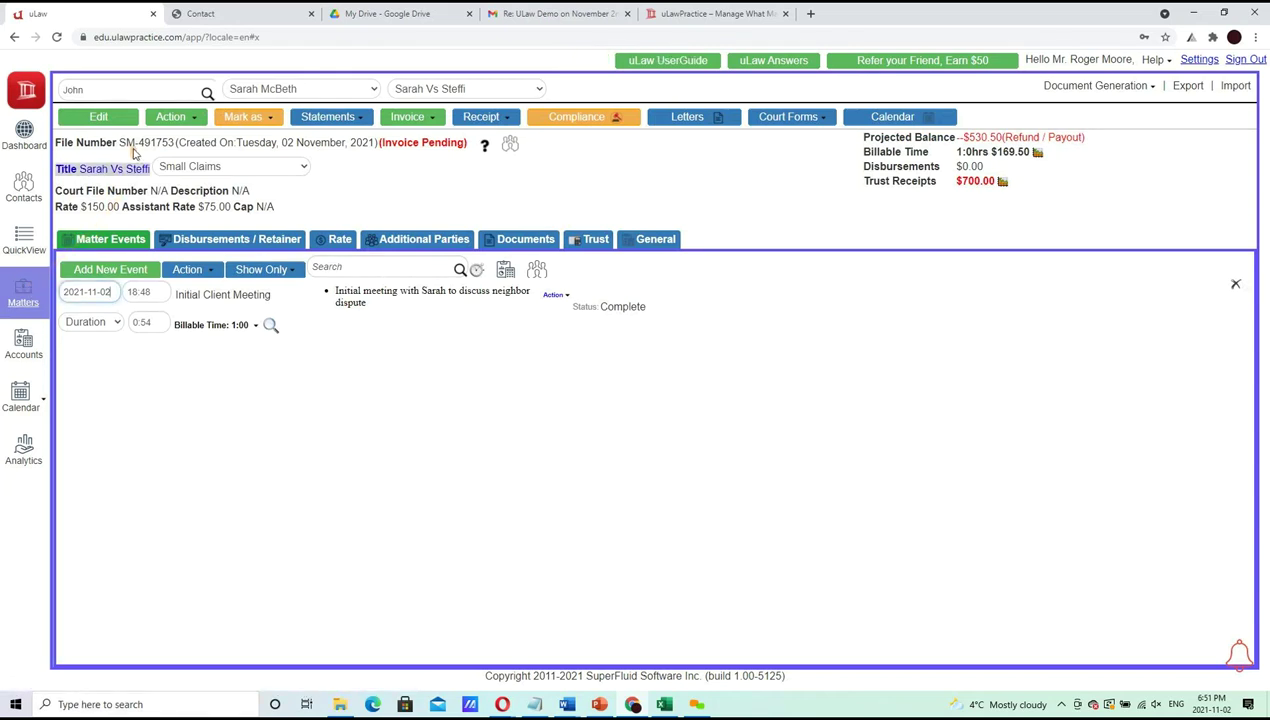
Set the matter's default tax rate to 0, save, and view the counsel and assistant rates
left_click(86, 118)
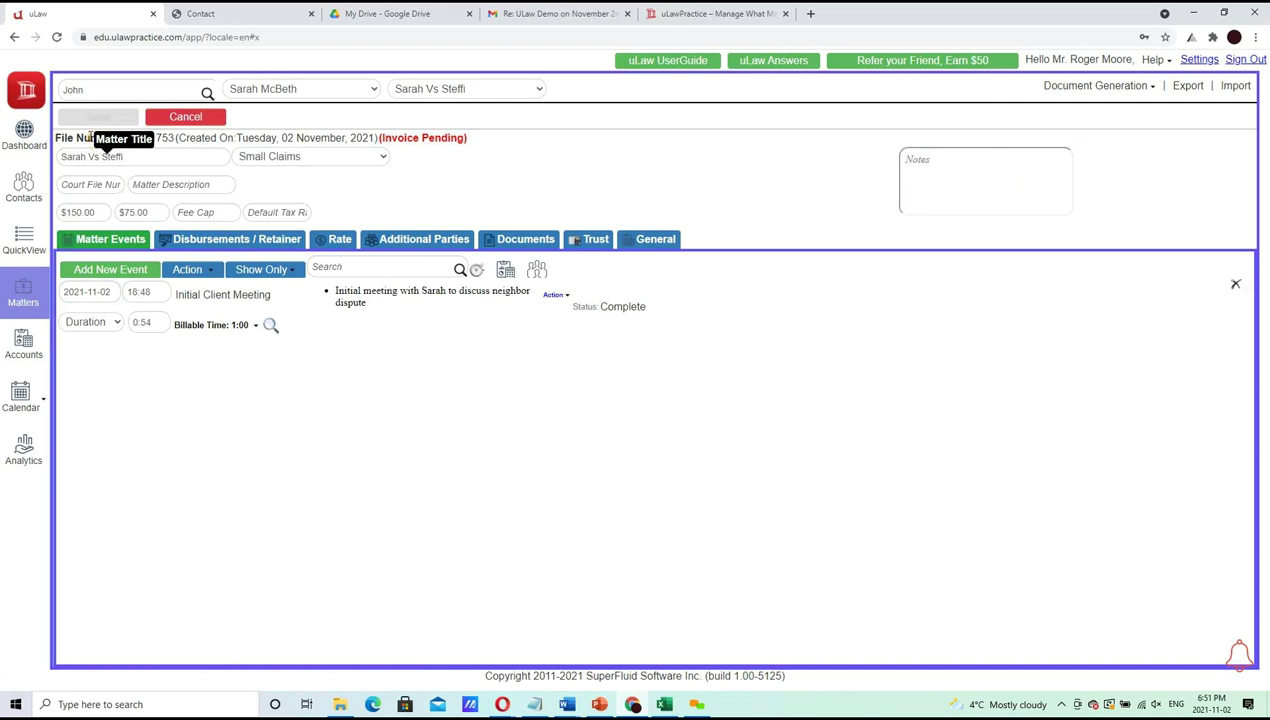
left_click(286, 215)
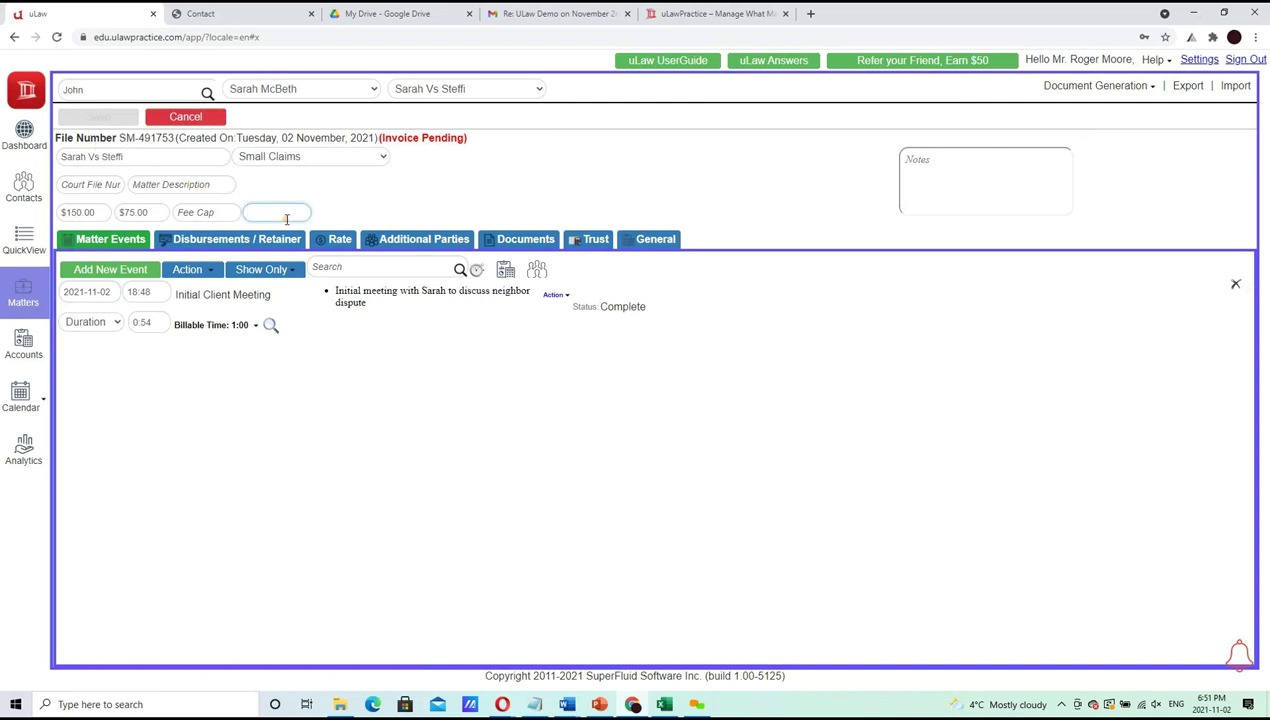
type("0")
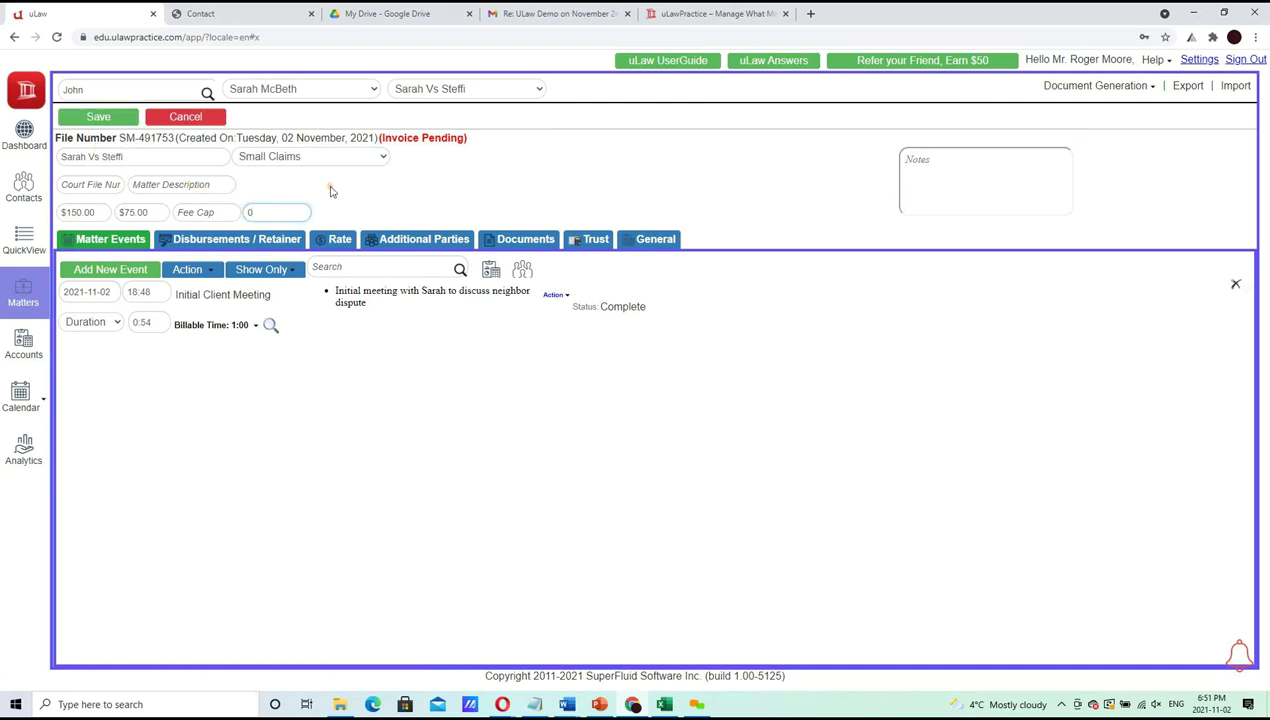
left_click(98, 117)
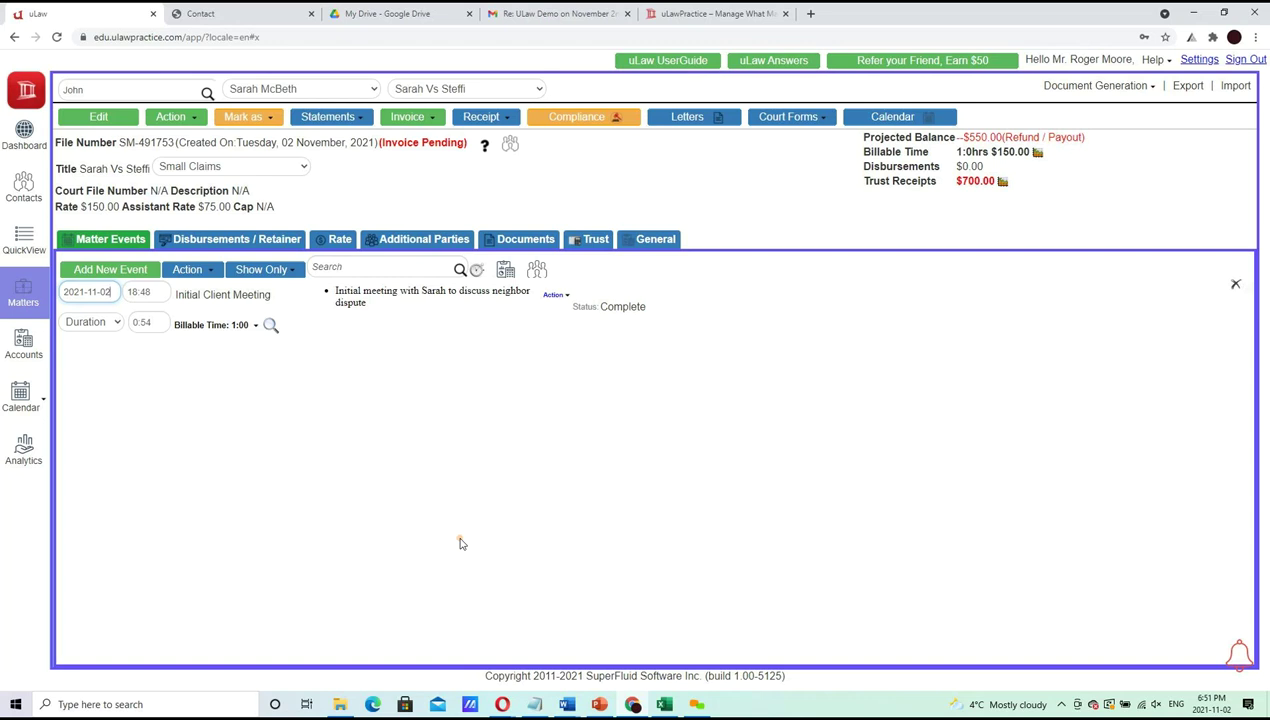
left_click(340, 244)
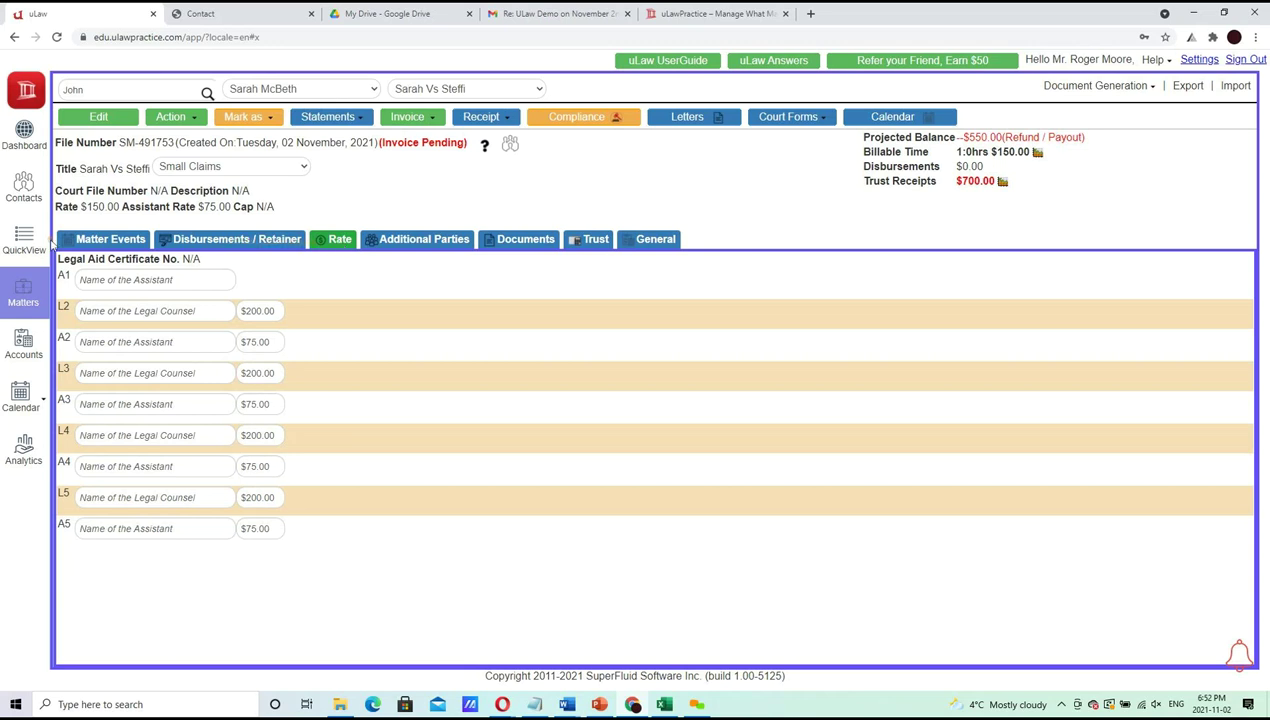
Try meeting billable times of 0:36, 0:12 and 0:06, then restore it to 1:00
left_click(88, 243)
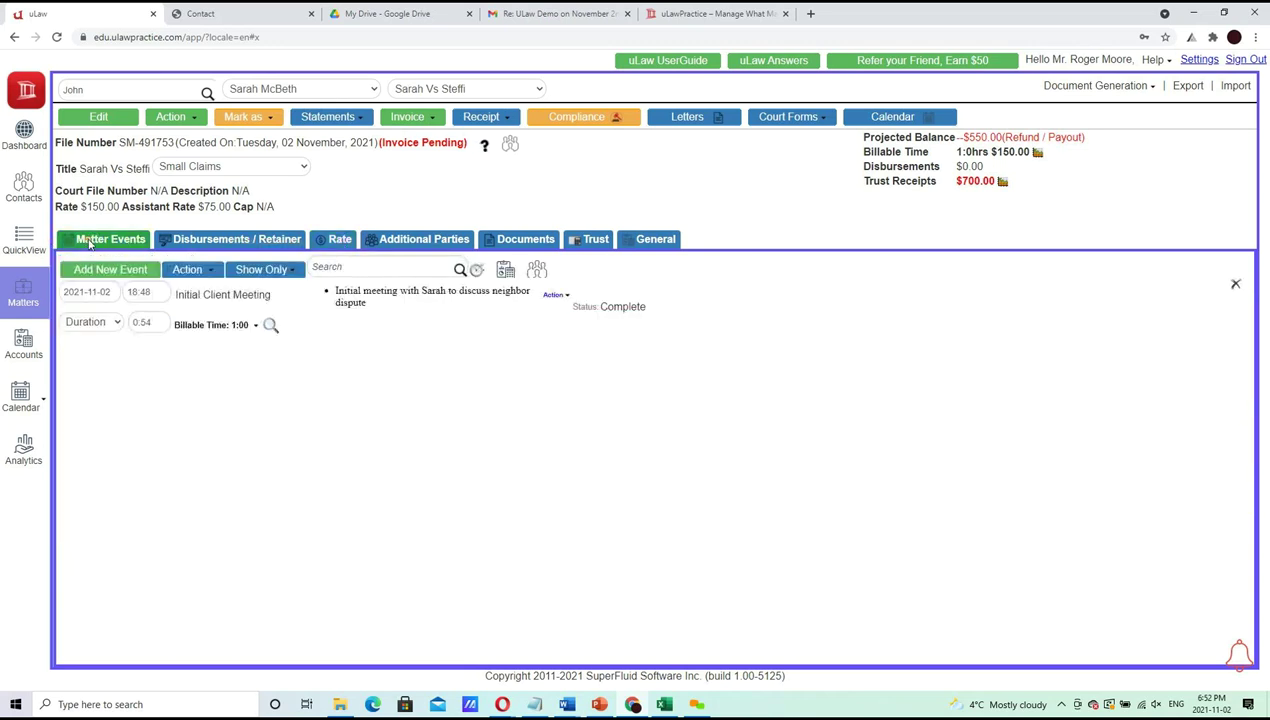
triple_click(240, 330)
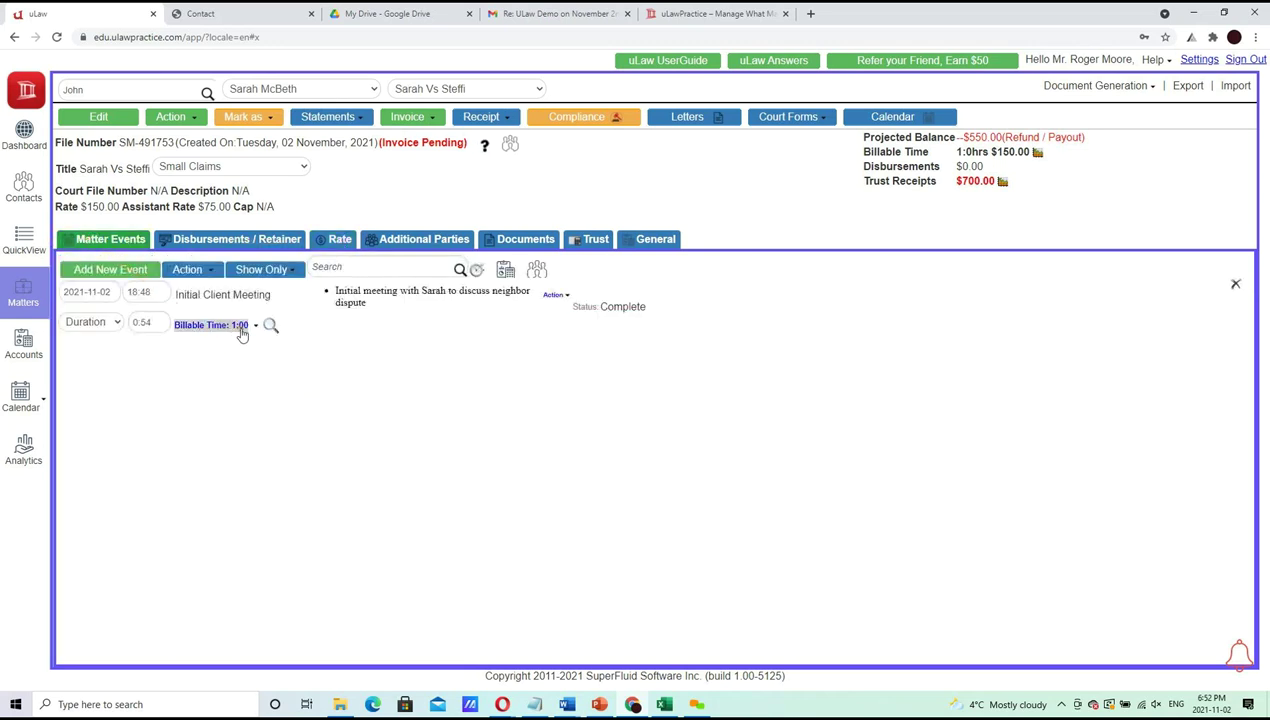
left_click(240, 328)
left_click(243, 326)
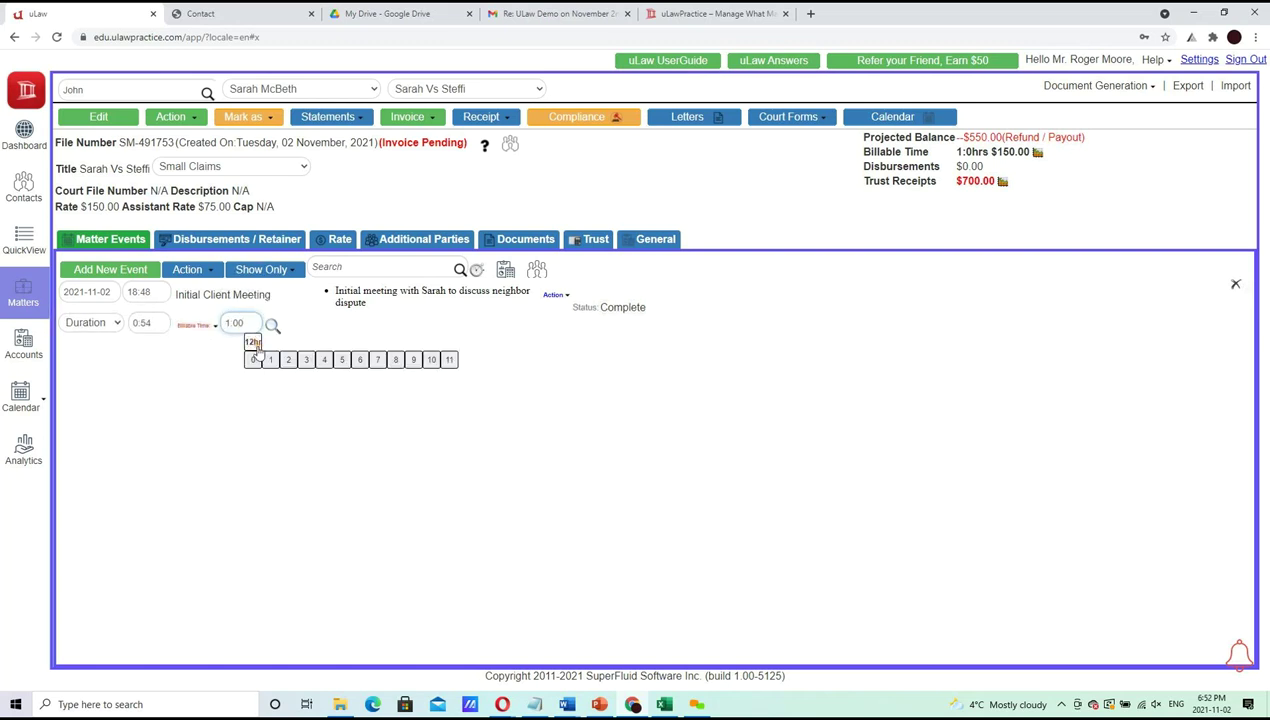
left_click(252, 359)
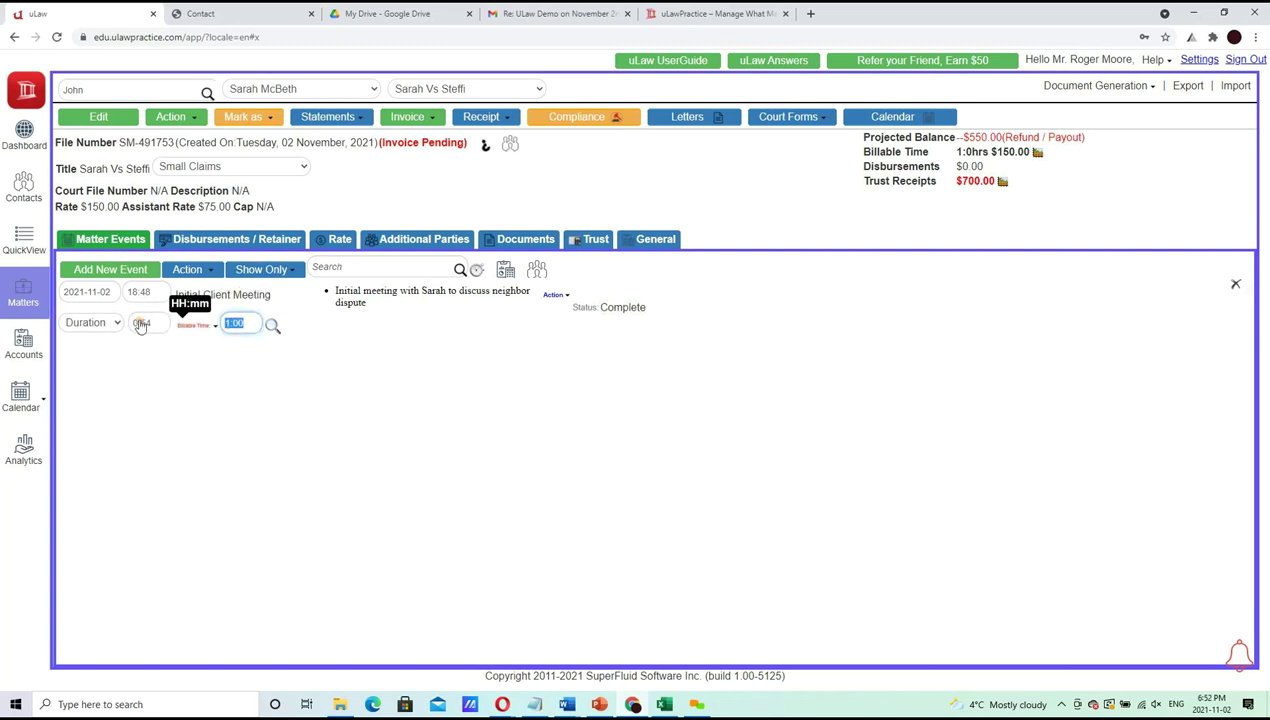
type(":36")
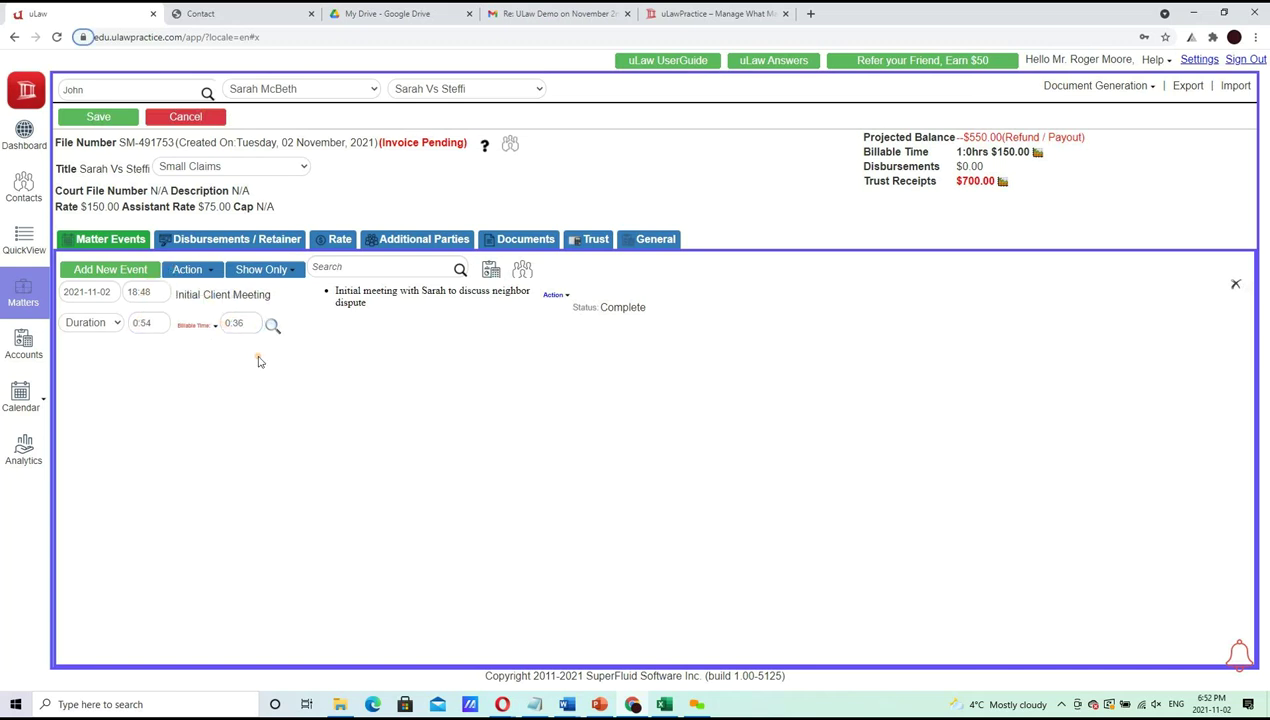
double_click(234, 323)
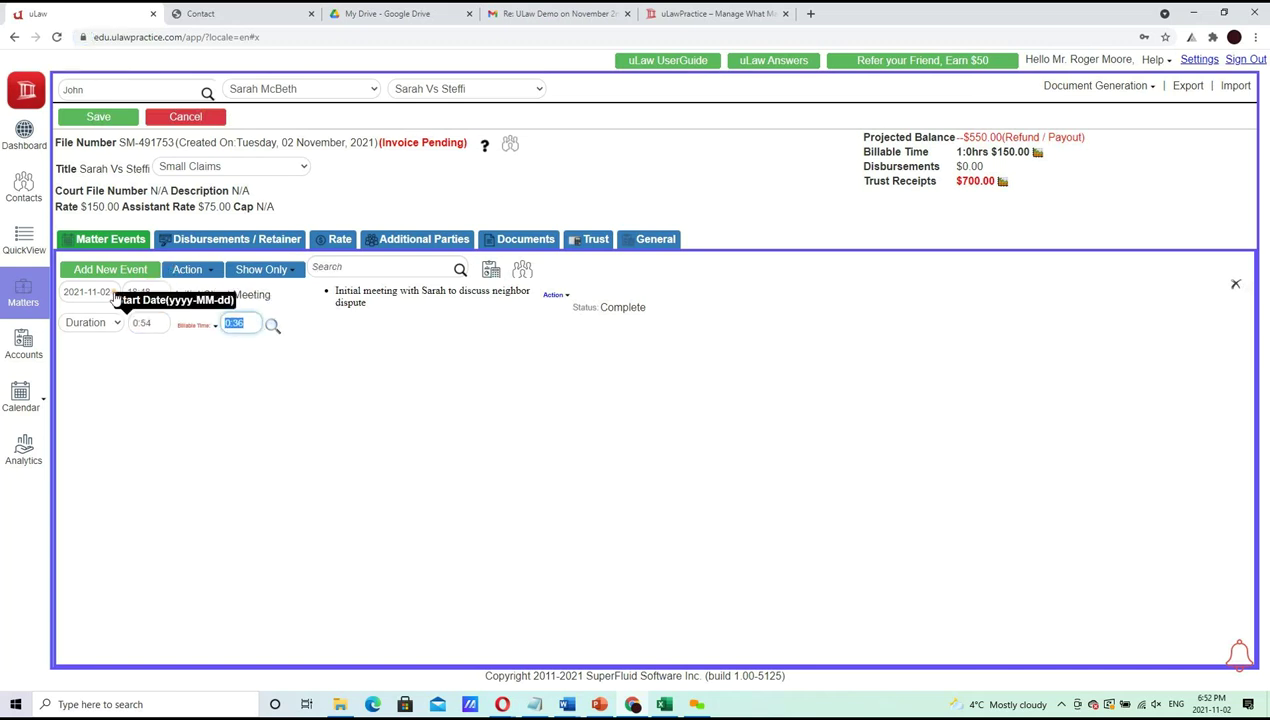
type("0:12")
double_click(238, 322)
type("0:06")
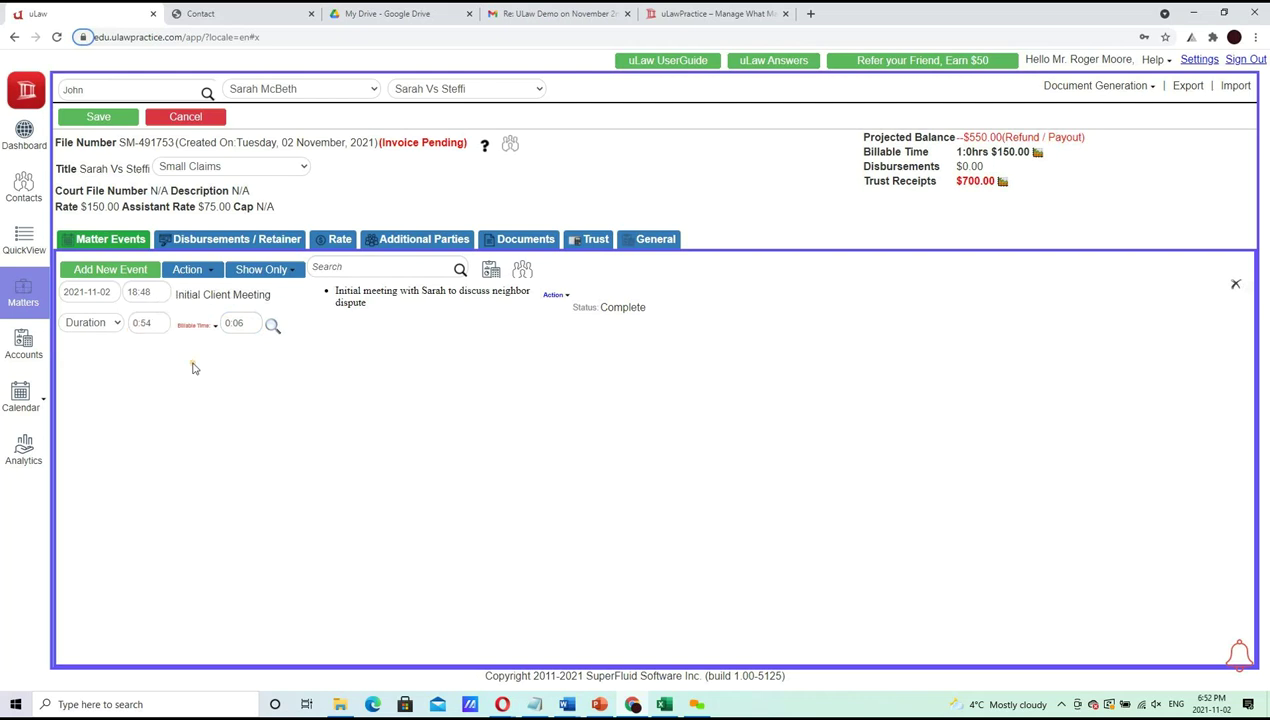
left_click(249, 328)
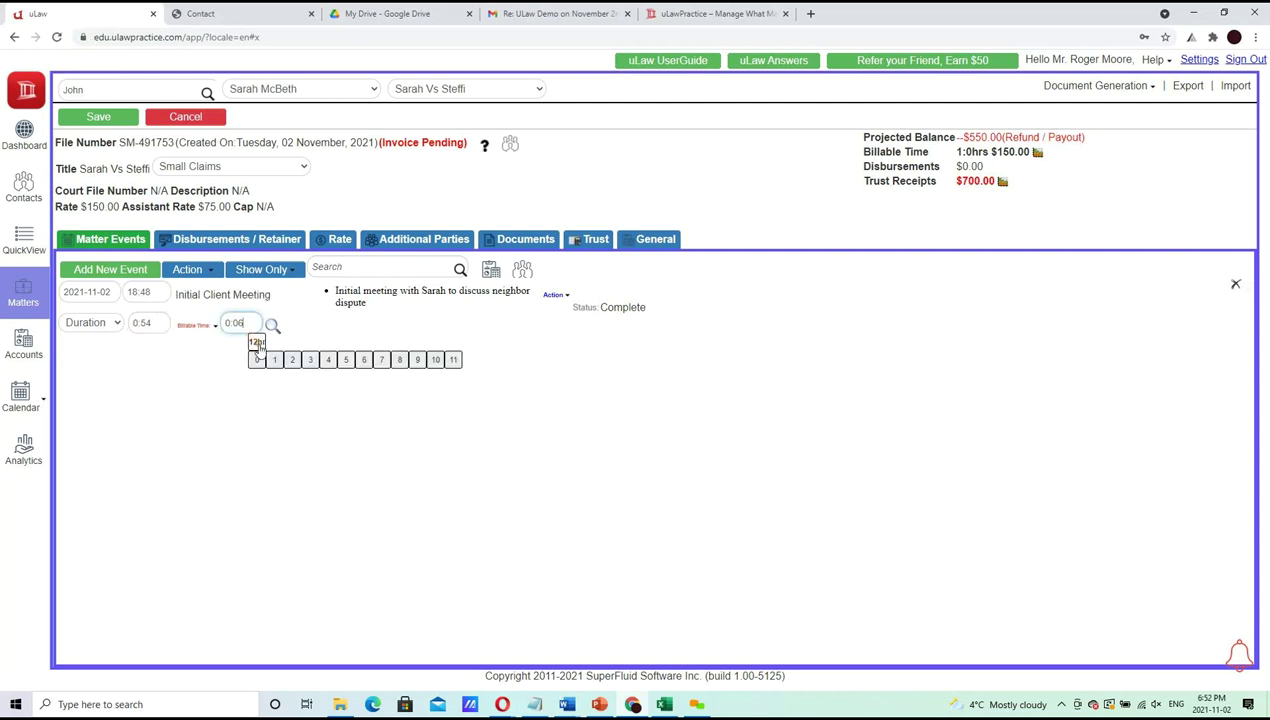
left_click(278, 378)
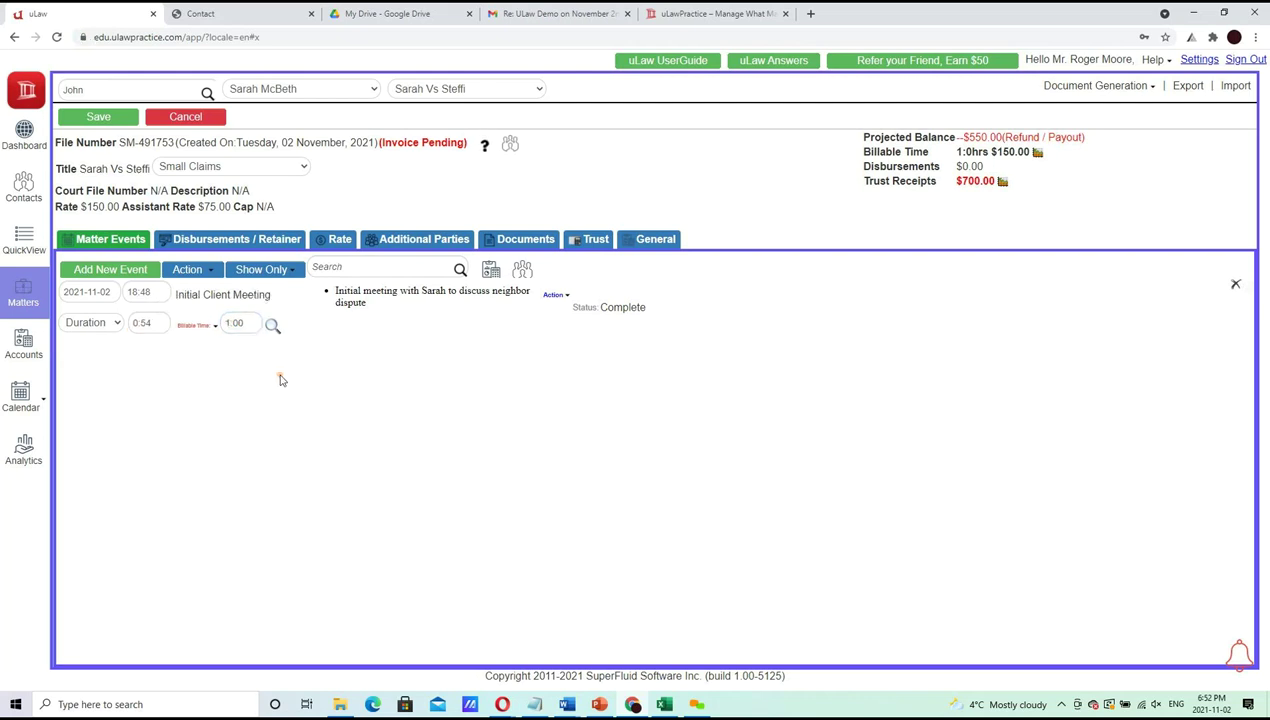
Add a Document drafting event with a bulleted 'Drafting of SCC form' description
left_click(120, 271)
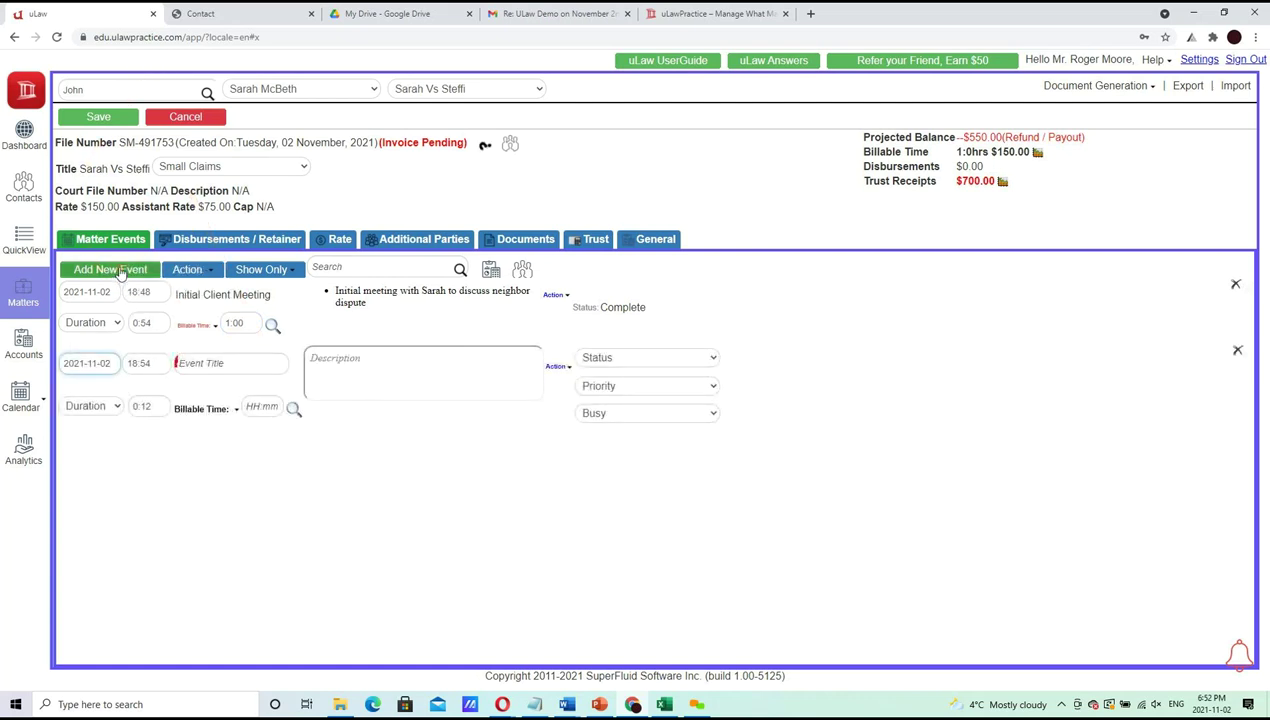
left_click(203, 362)
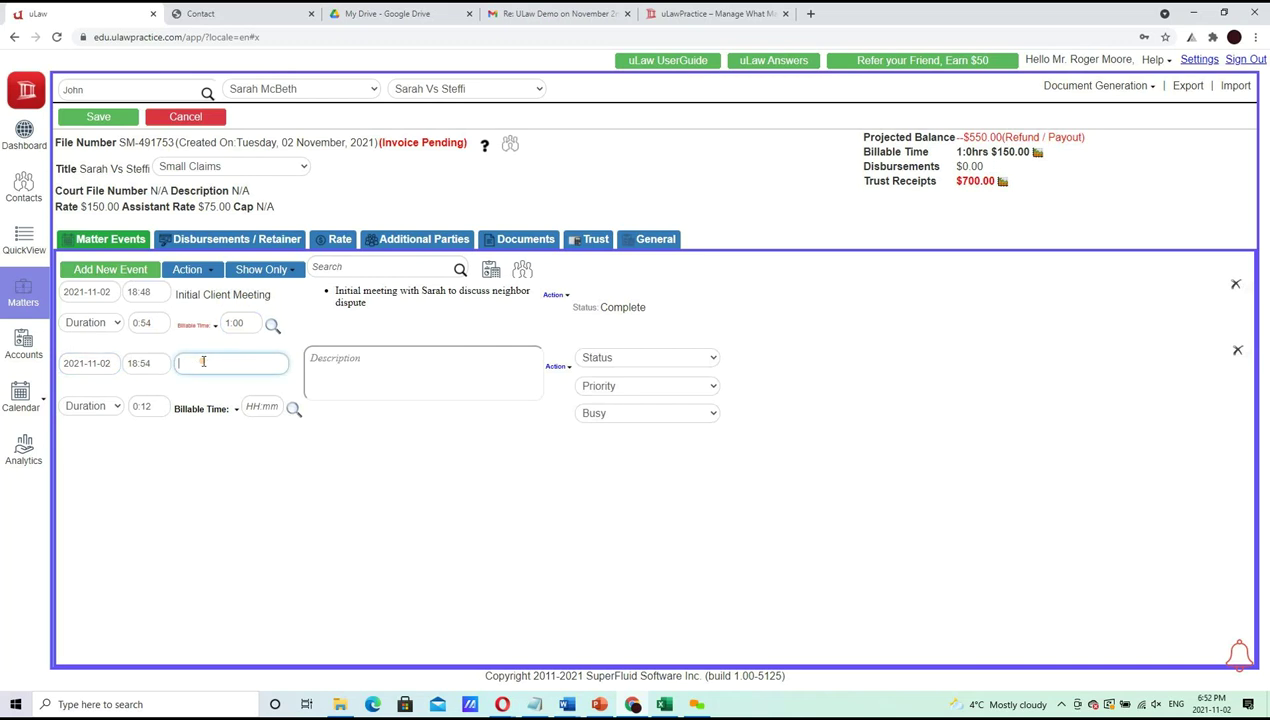
type("Docume")
key("Tab")
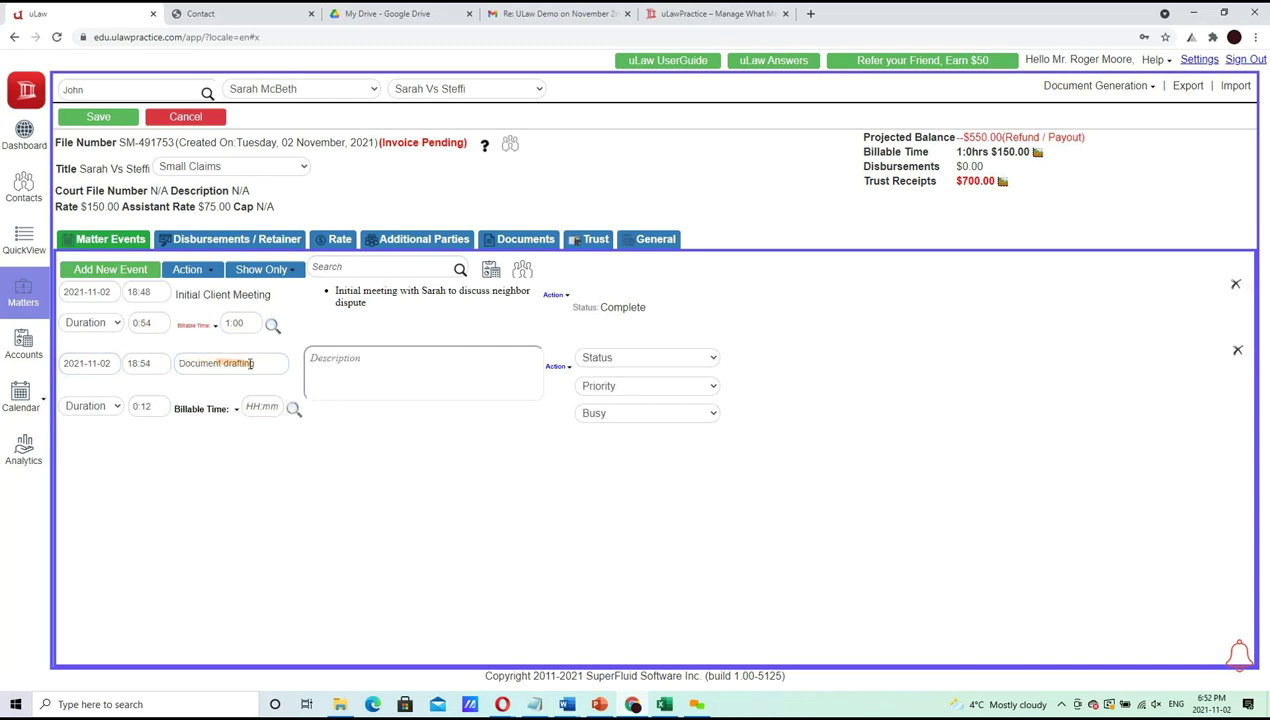
left_click(355, 376)
type("D")
type("ting of SCC form")
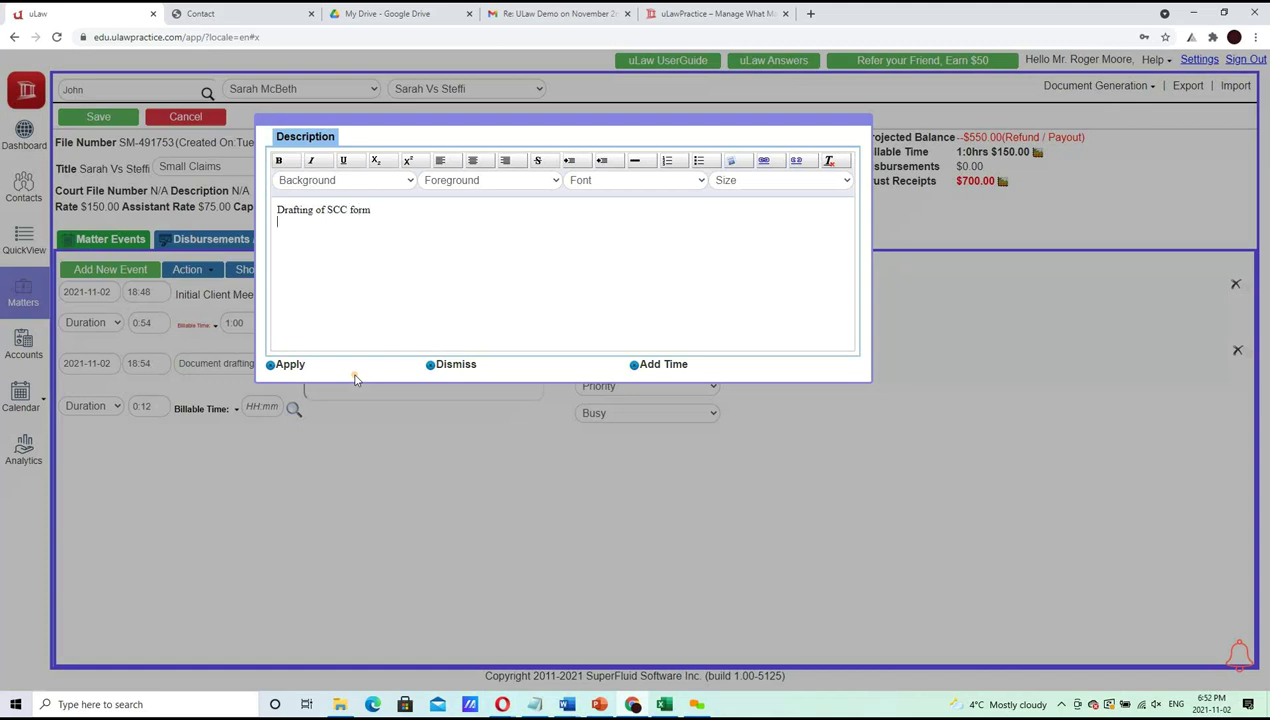
left_click(699, 160)
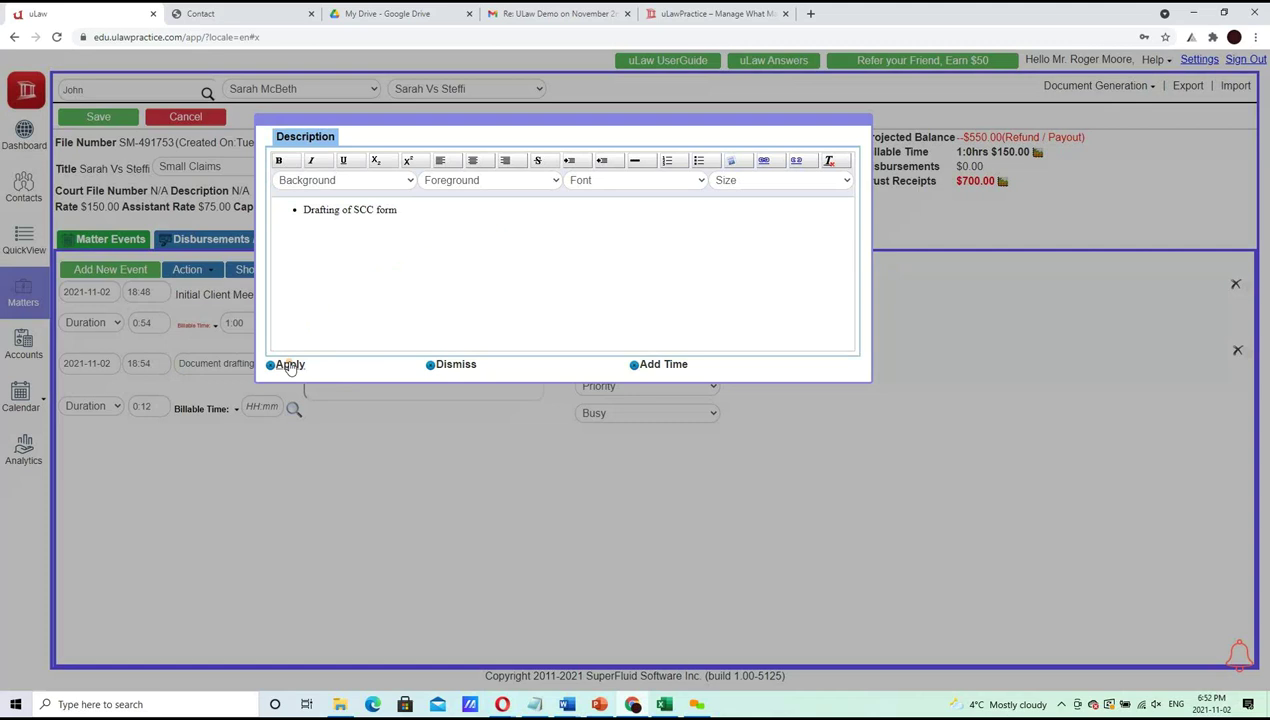
left_click(285, 364)
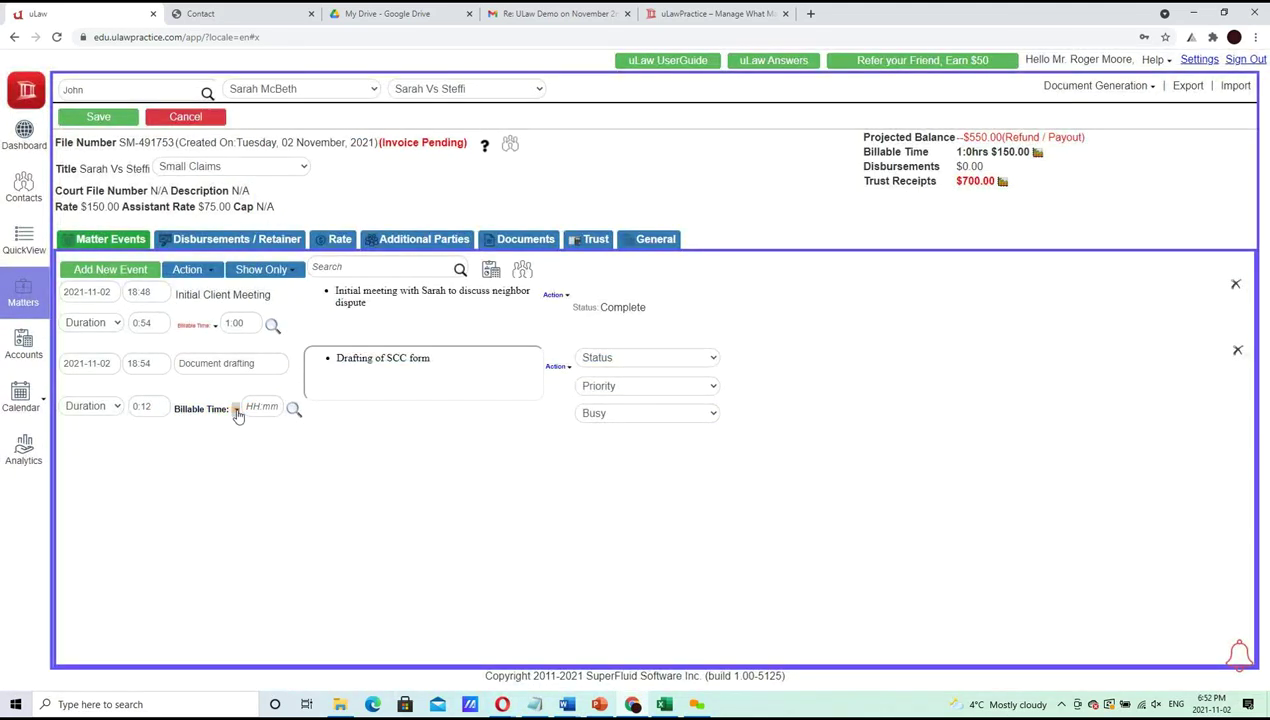
Bill the Document drafting event at a $100.00 flat rate and save it
left_click(236, 410)
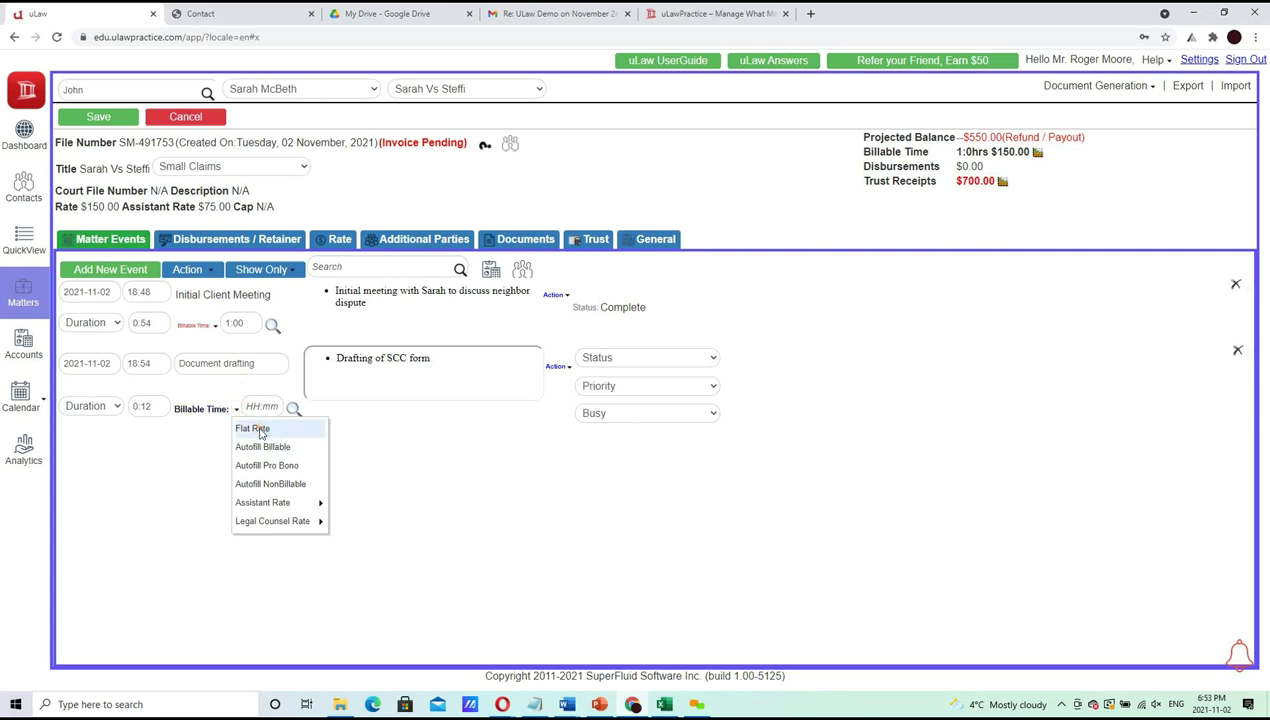
left_click(258, 429)
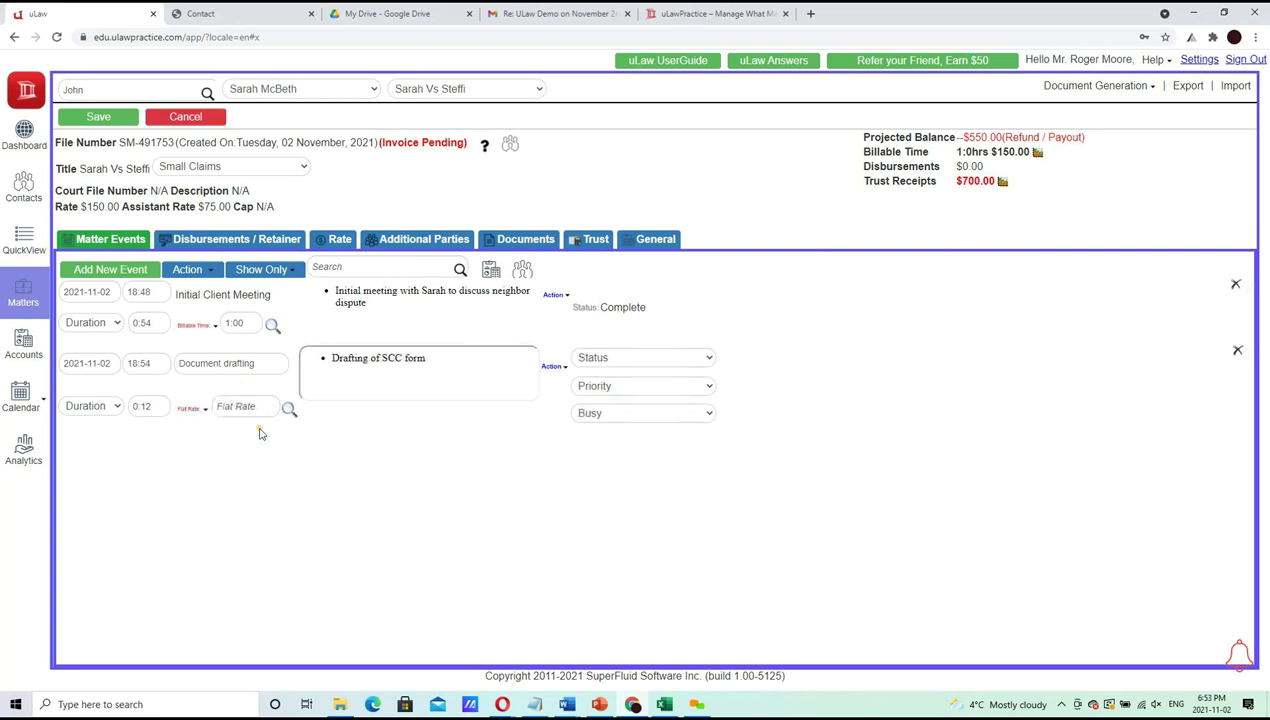
left_click(249, 406)
type("100")
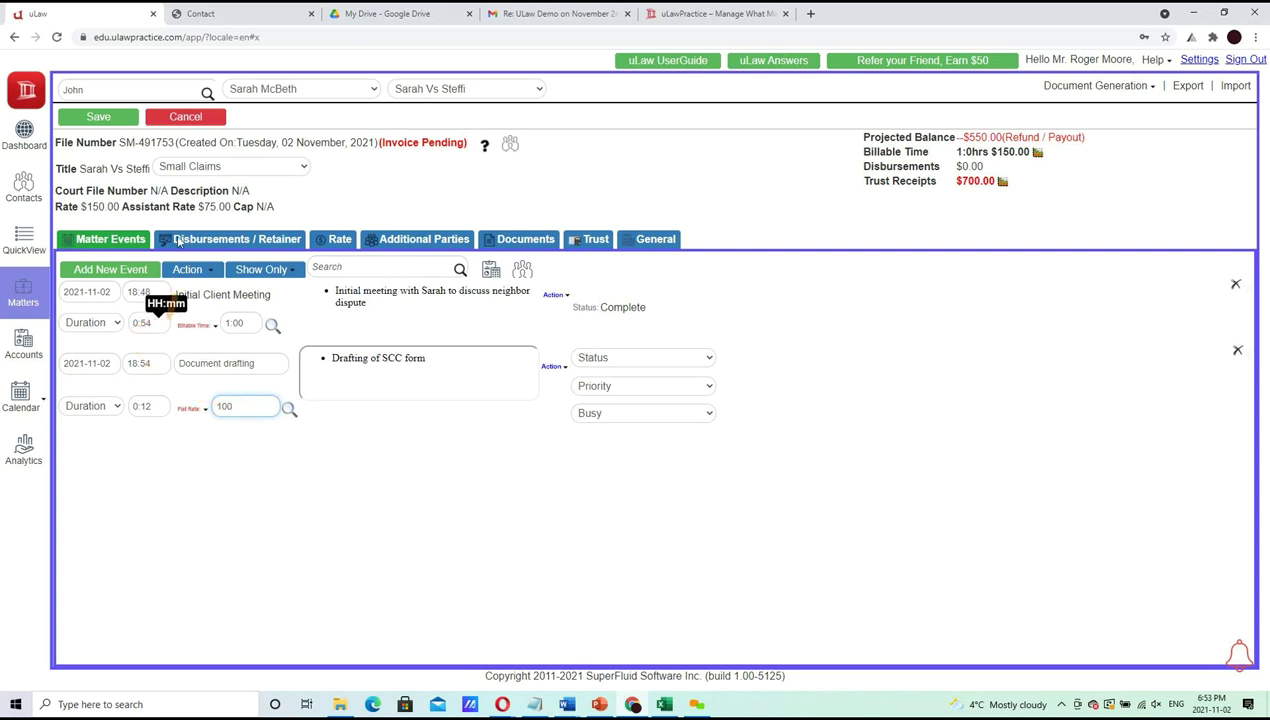
left_click(79, 118)
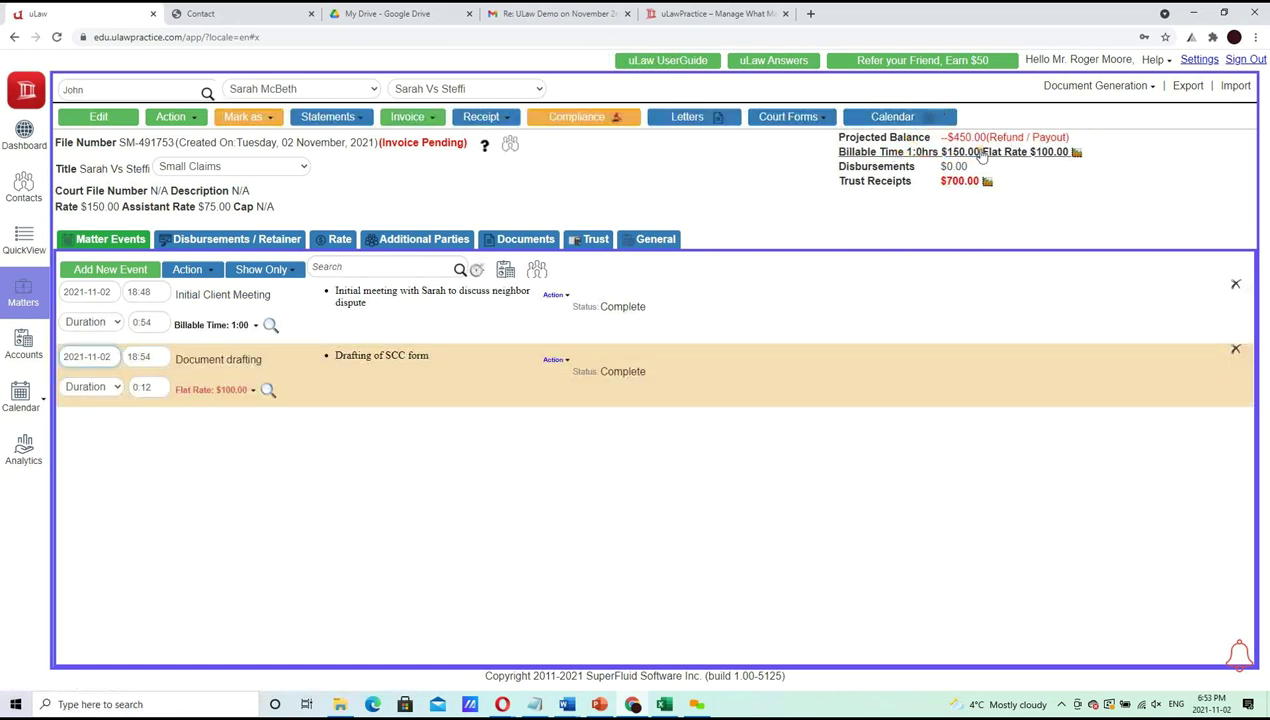
left_click(1071, 158)
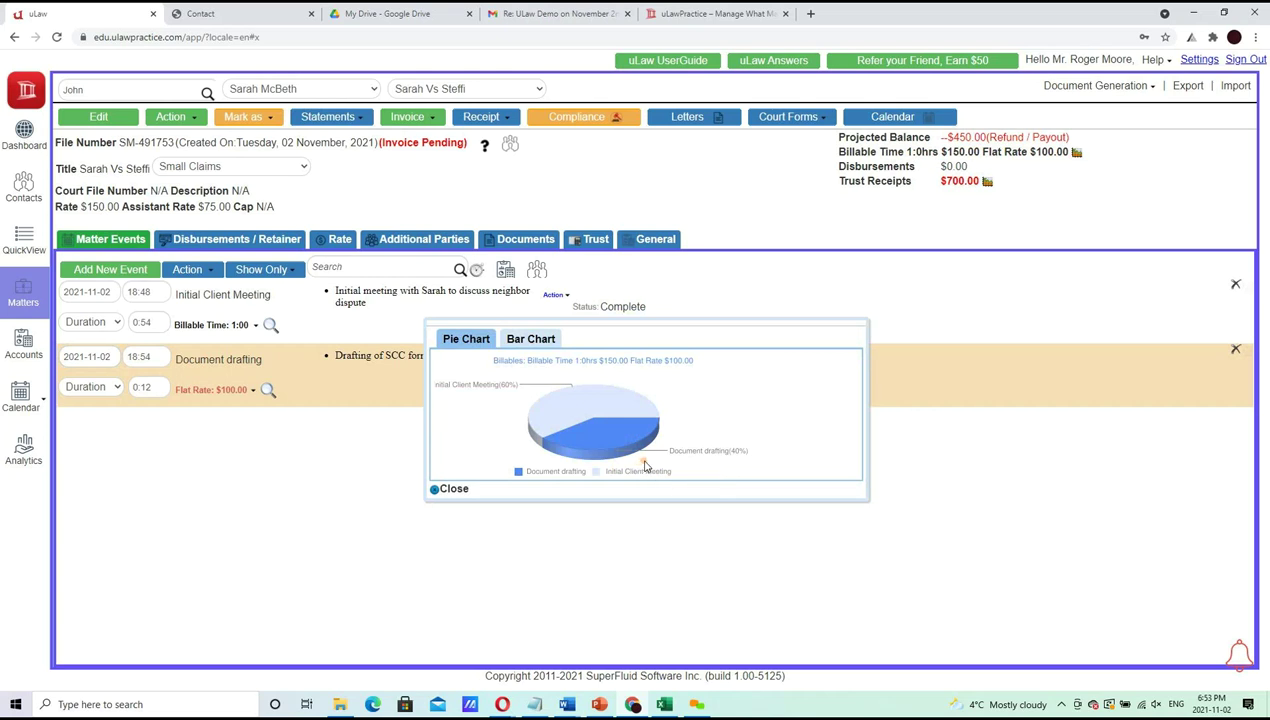
View the billables breakdown as a bar chart, close it, and add a blank event row
left_click(531, 341)
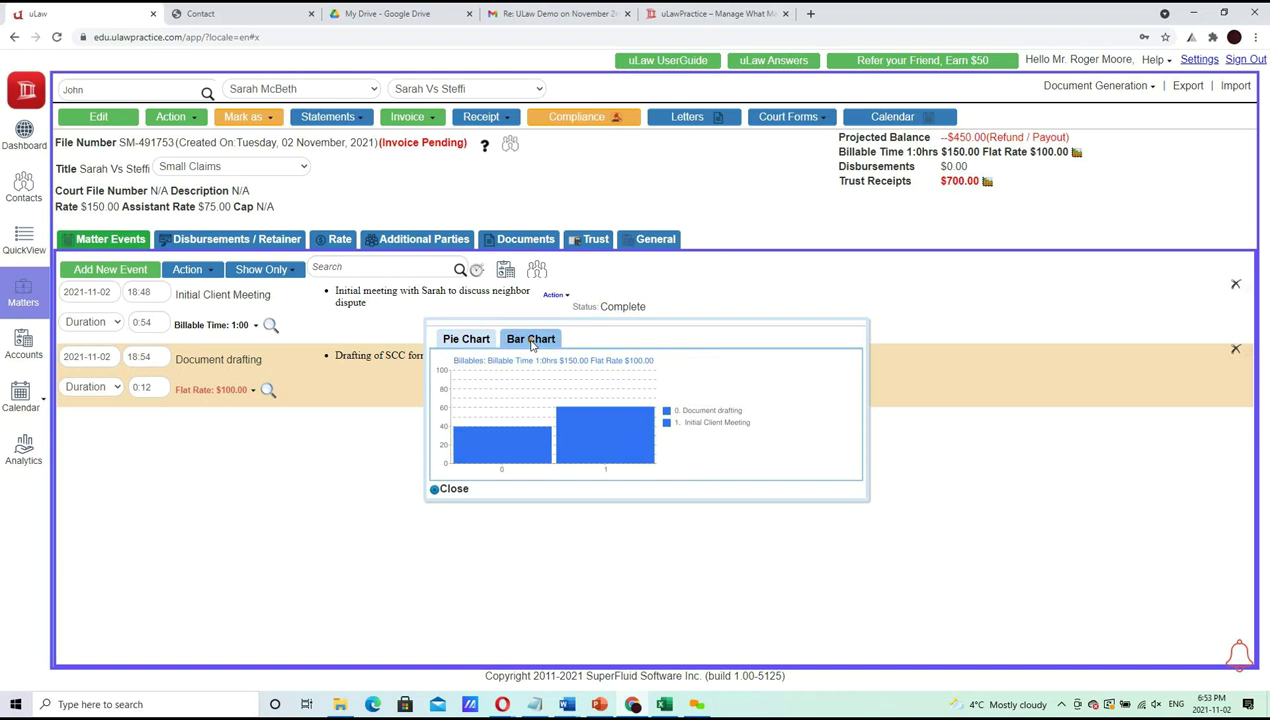
left_click(853, 318)
left_click(126, 270)
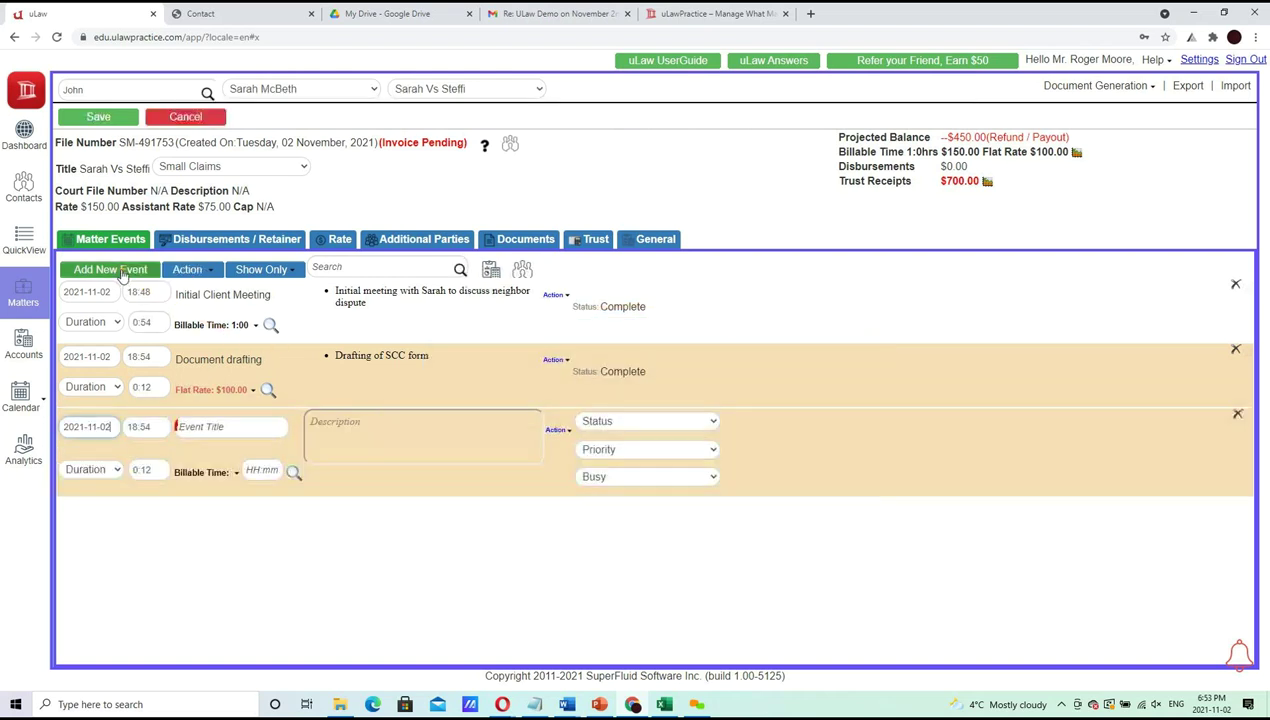
Put Initial Client Meeting on a flat rate with 0 billable time and Document drafting at $0.00
left_click(212, 430)
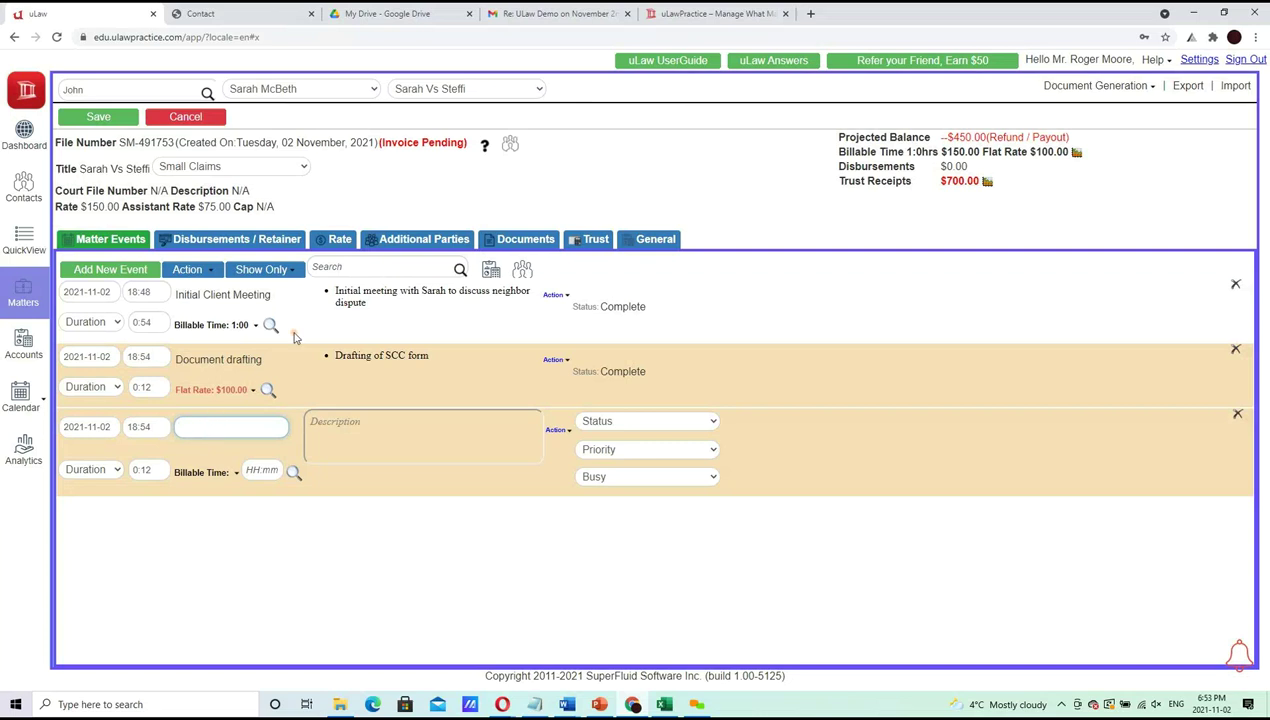
left_click(224, 325)
left_click(216, 325)
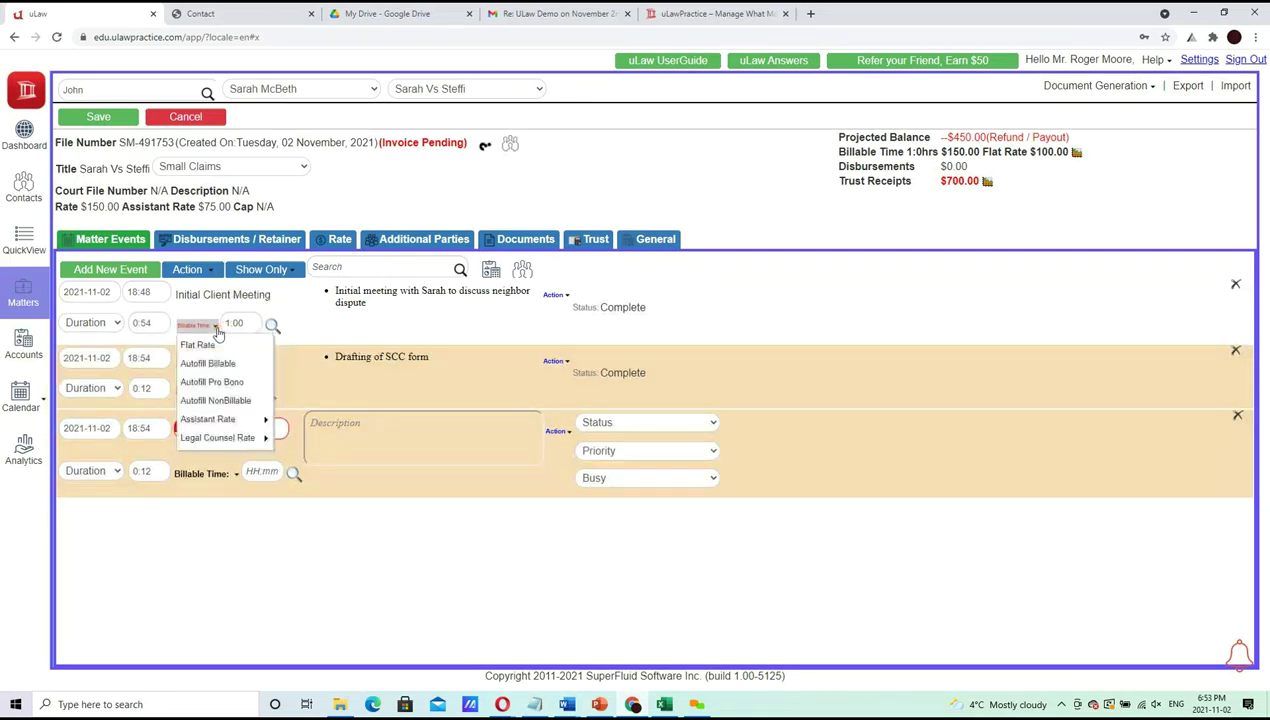
type("0")
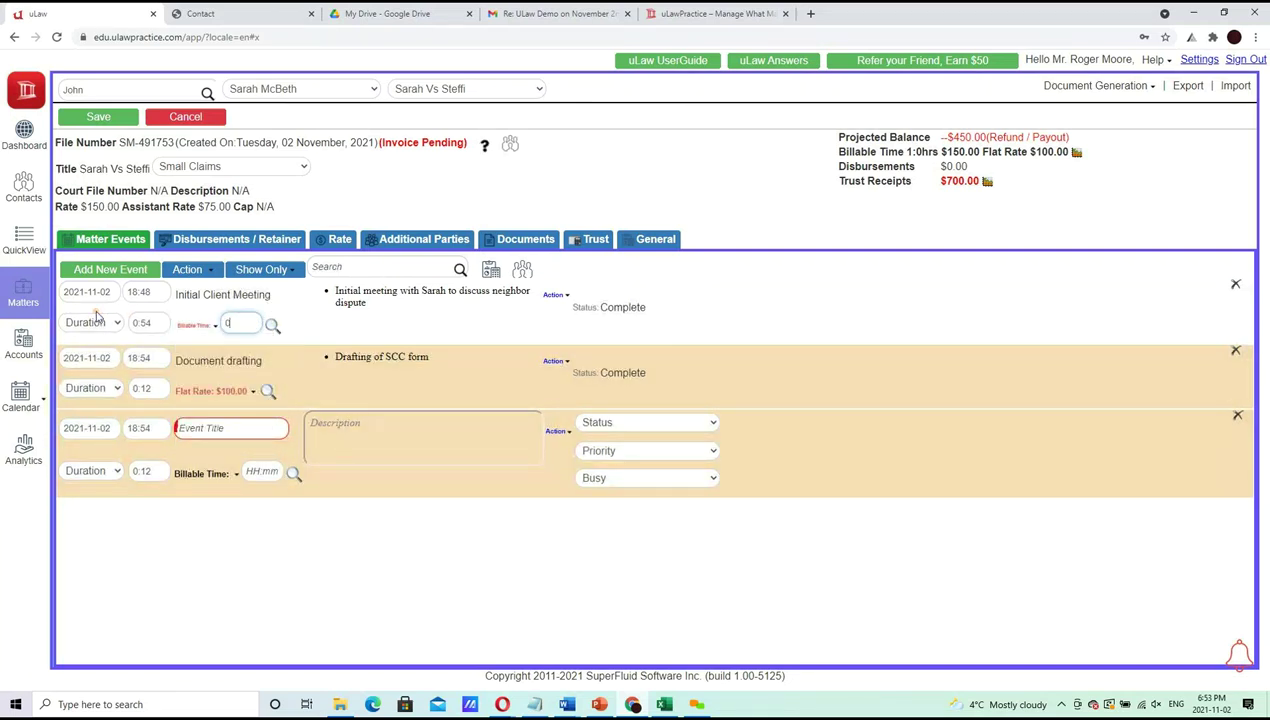
key("Tab")
left_click(213, 325)
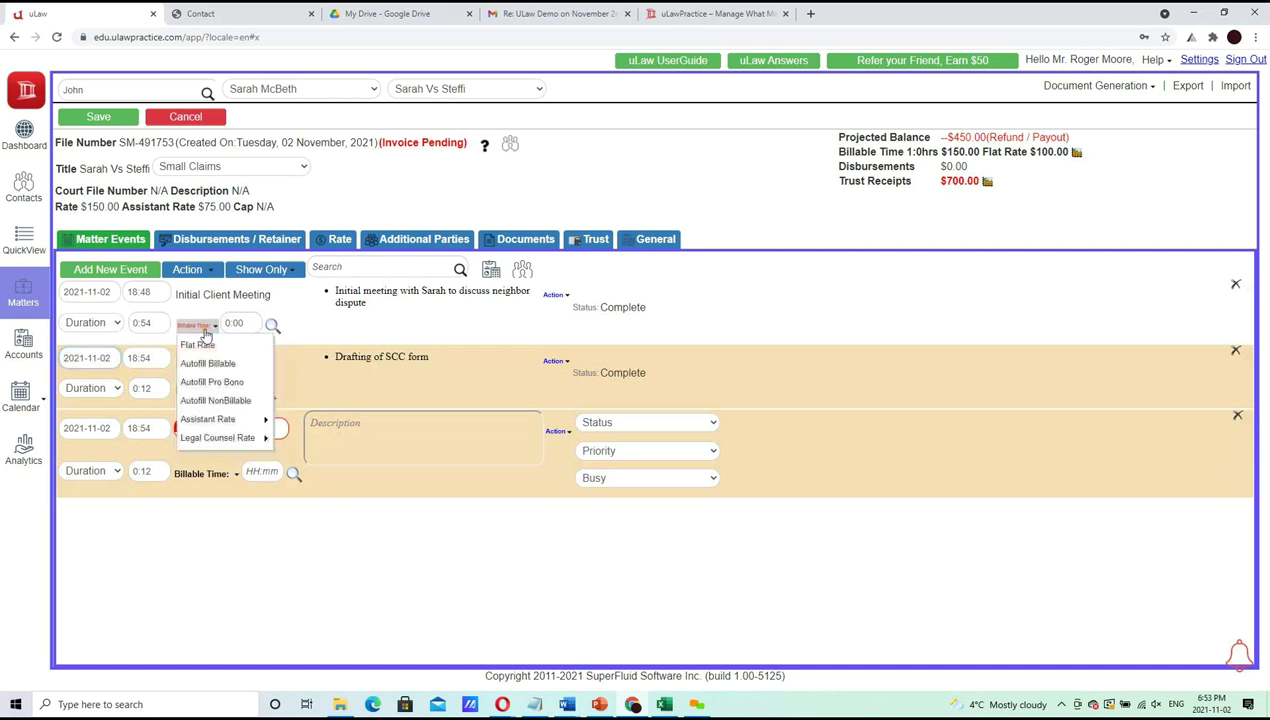
left_click(205, 348)
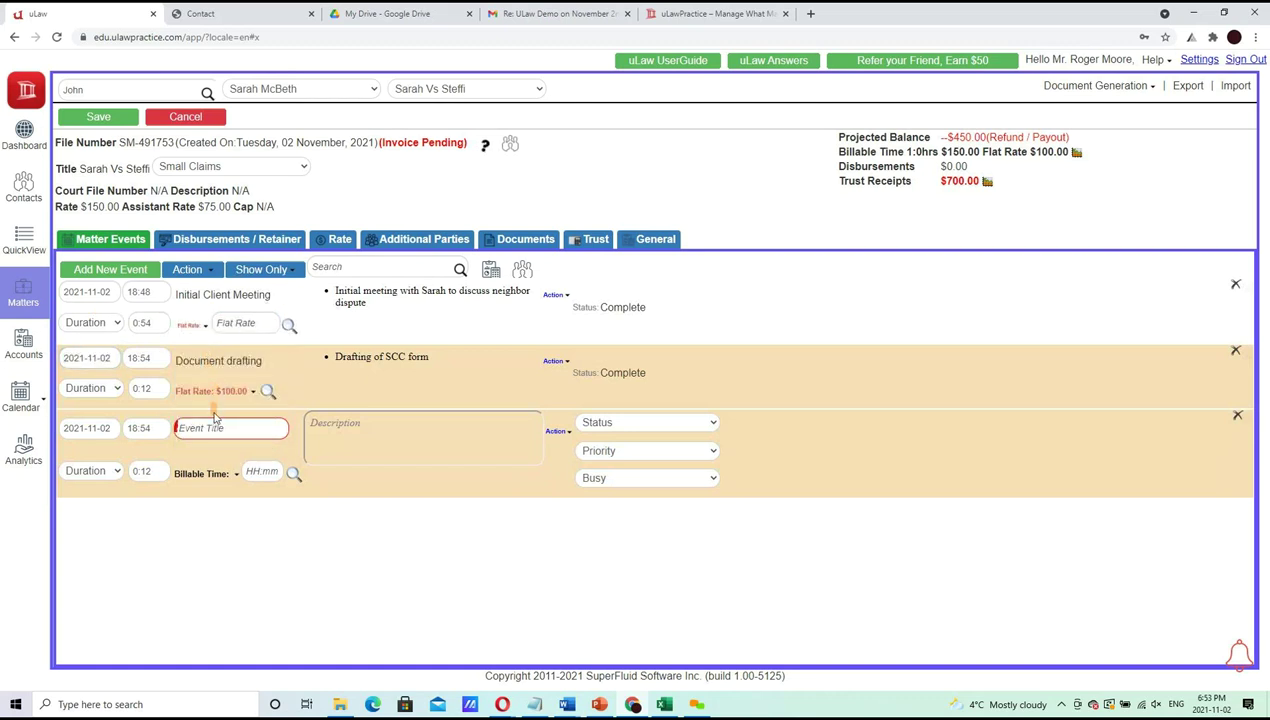
left_click(242, 389)
type("0")
key("Tab")
key("Tab")
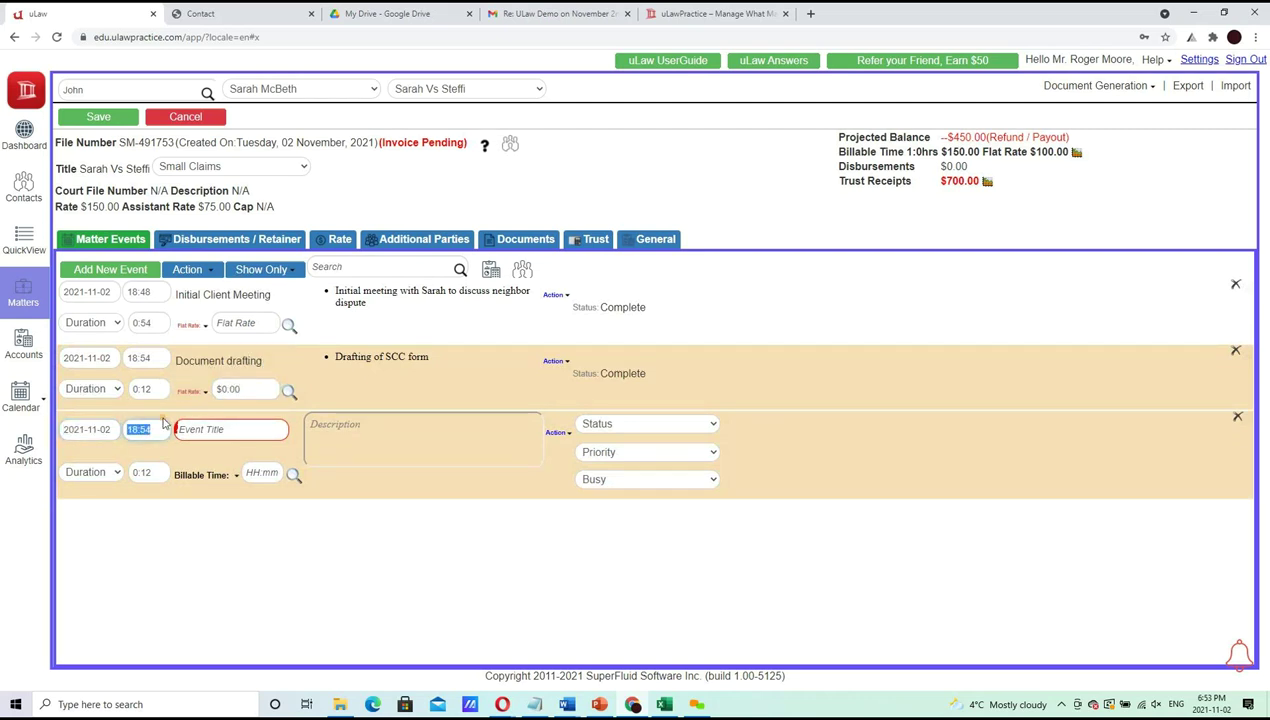
Set start times to 05:12 for Initial Client Meeting and 16:00 for Document drafting
left_click(152, 292)
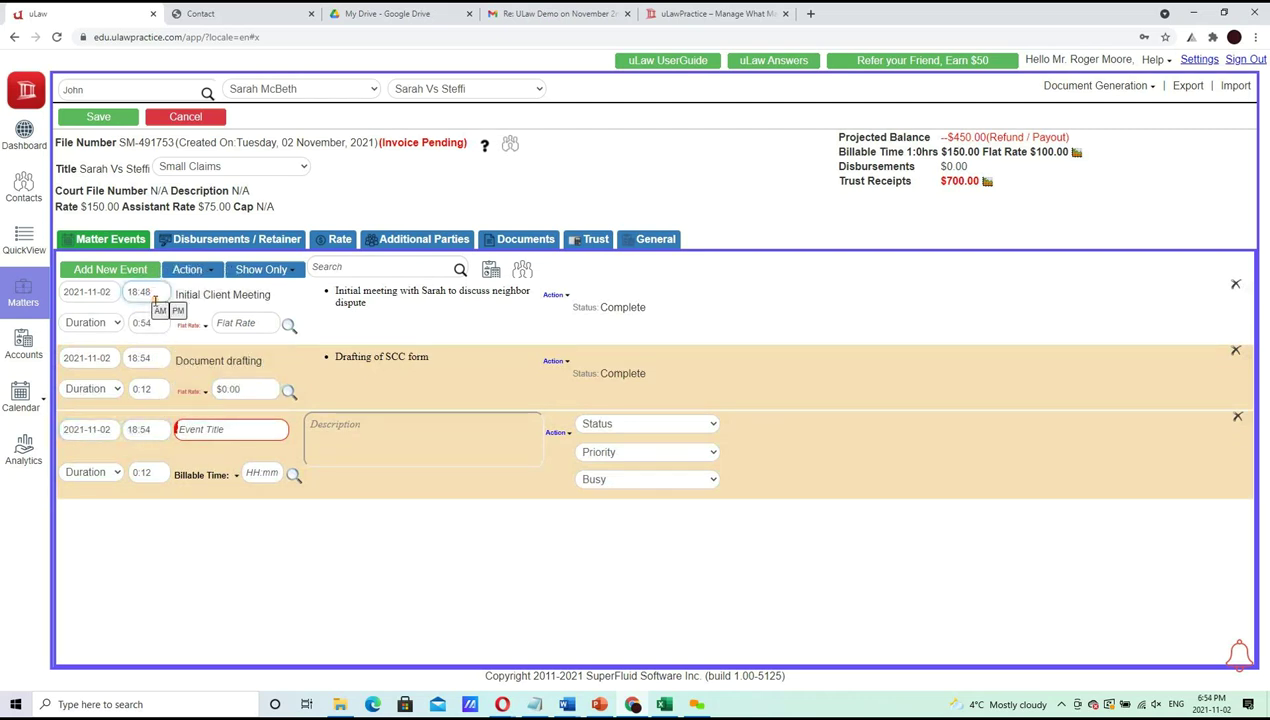
mouse_move(160, 311)
mouse_move(231, 328)
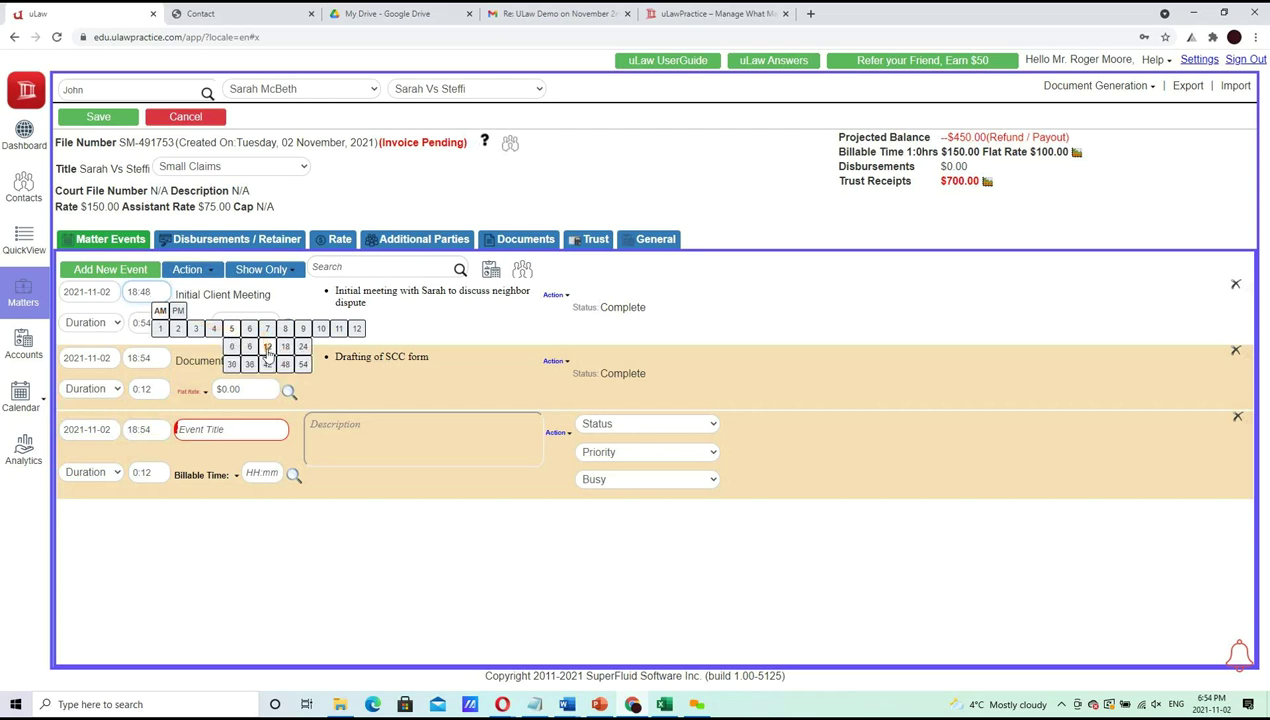
left_click(267, 347)
left_click(140, 358)
mouse_move(165, 377)
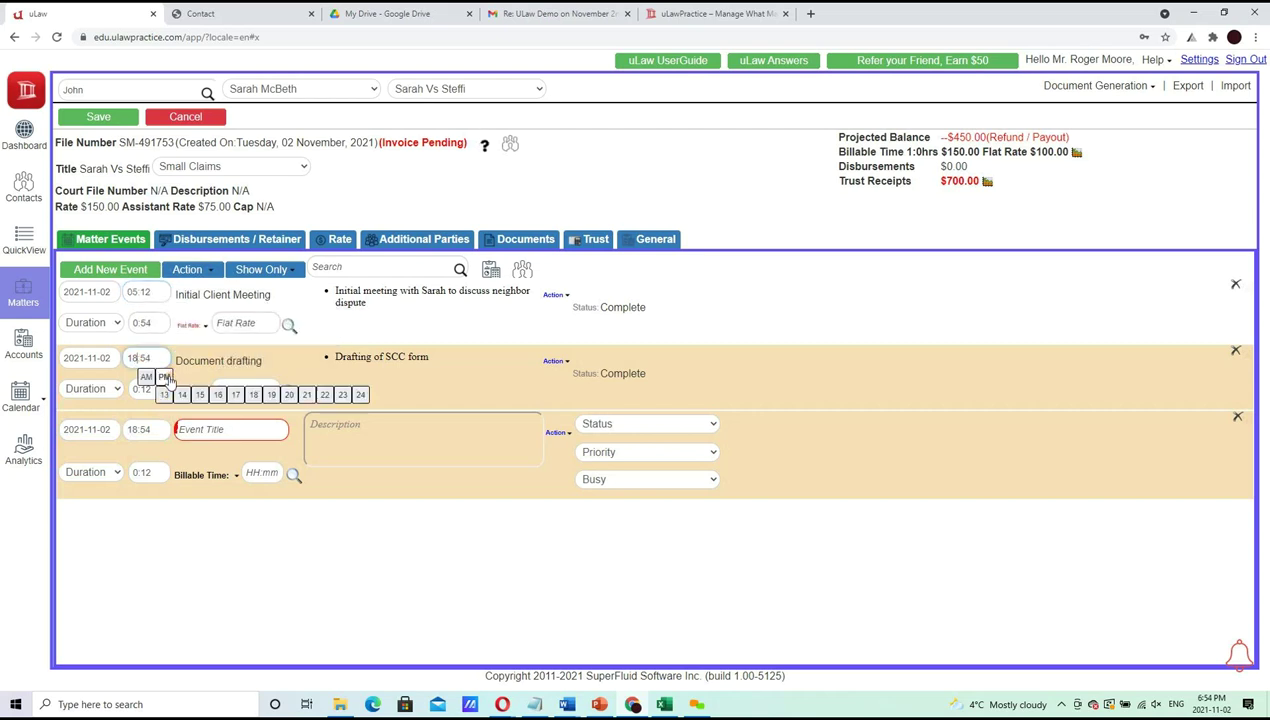
left_click(220, 412)
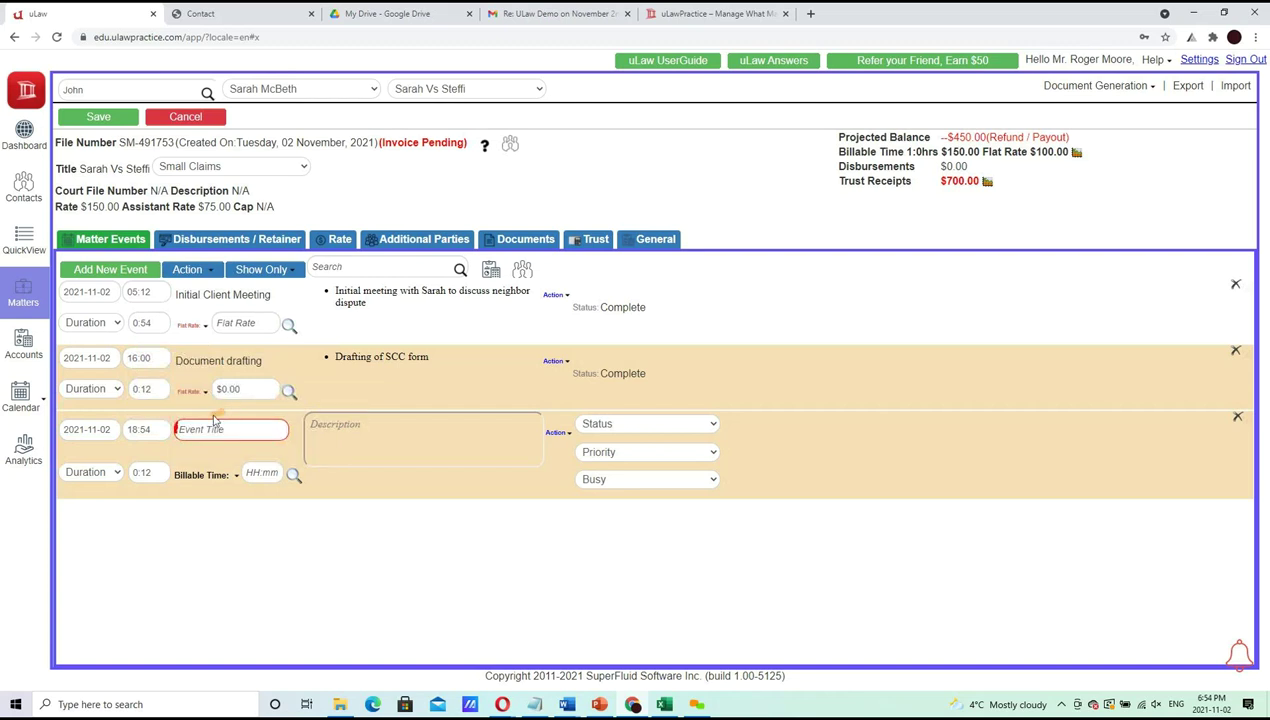
Title the new event Second meeting and describe it as a meeting with the client about next steps
left_click(153, 429)
left_click(215, 430)
type("Secon")
left_click(226, 452)
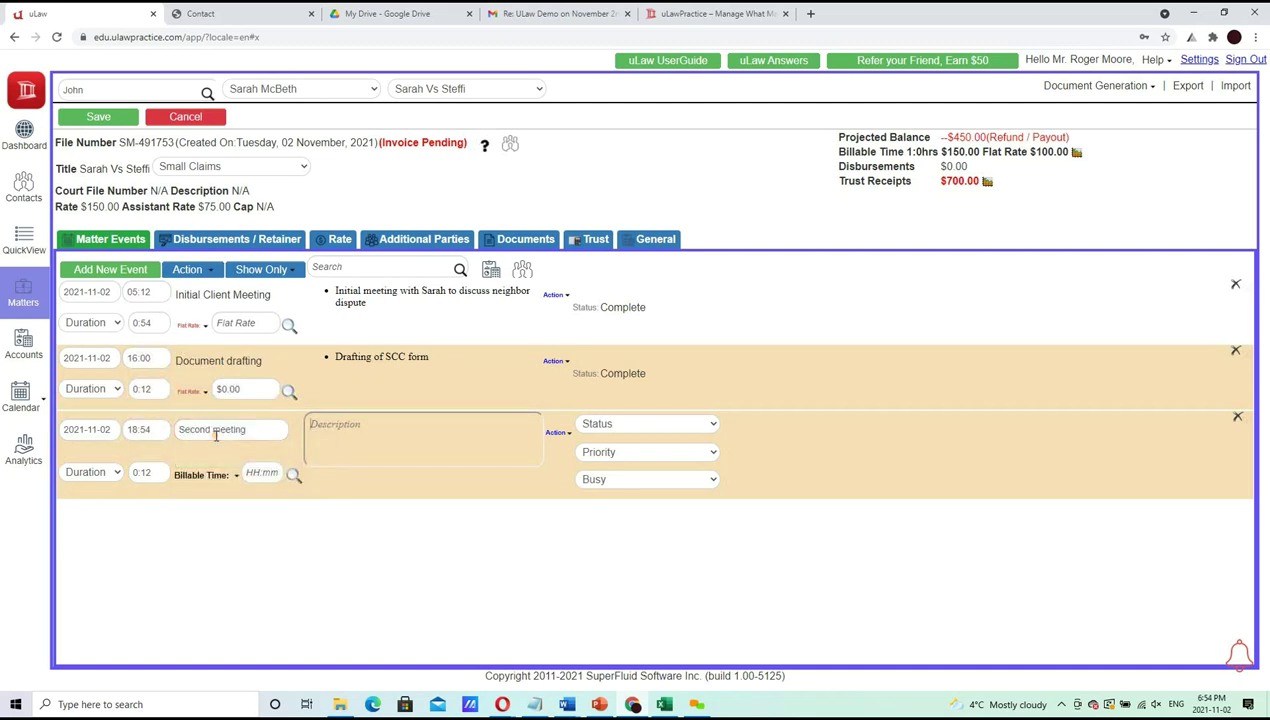
left_click(378, 416)
type("Meeting with Sarah to discuss next s")
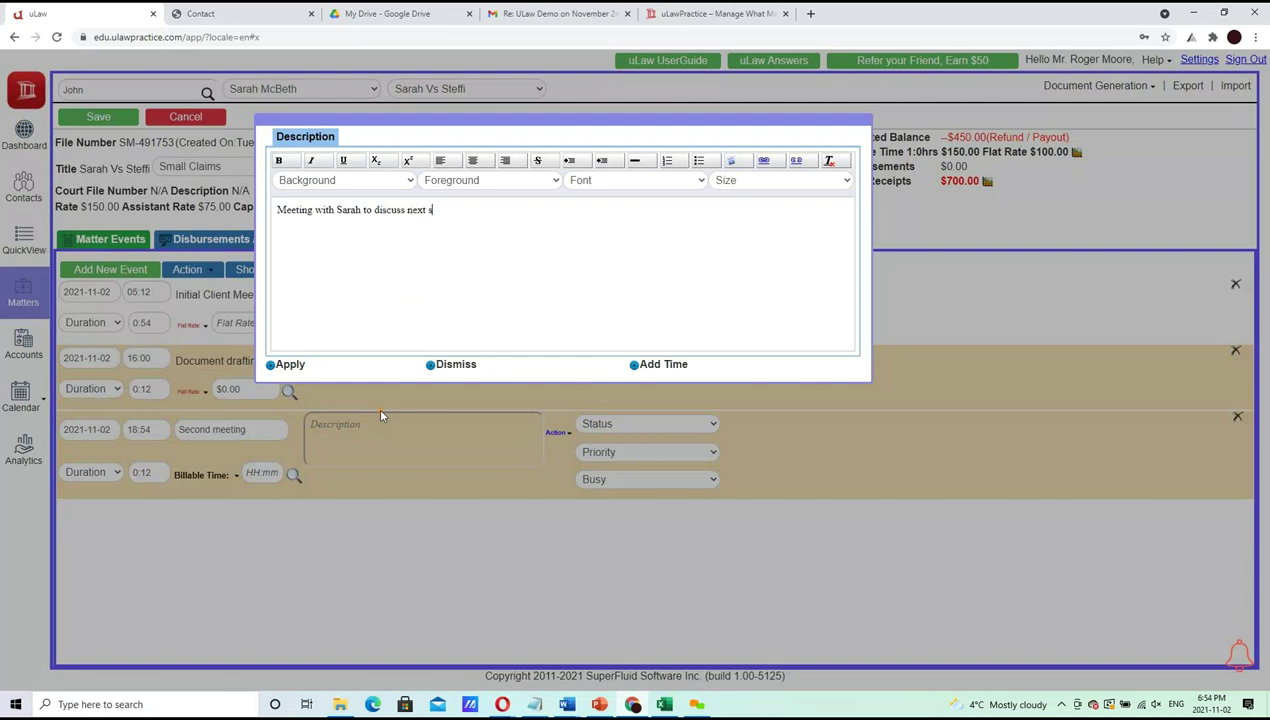
type("teps in the matter")
left_click(282, 364)
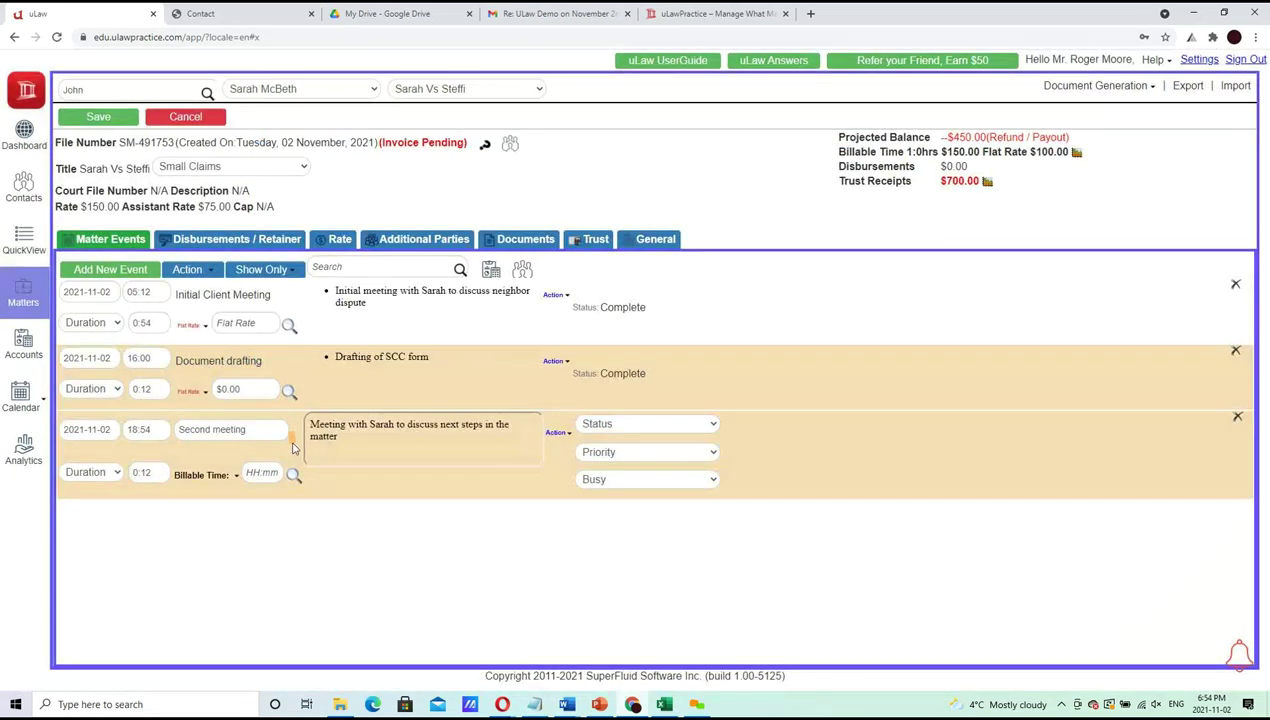
Give Second meeting 0 billable time and Complete status, set durations 0:24 and 0:30, and save
left_click(238, 478)
left_click(264, 472)
type("0")
left_click(212, 540)
left_click(143, 389)
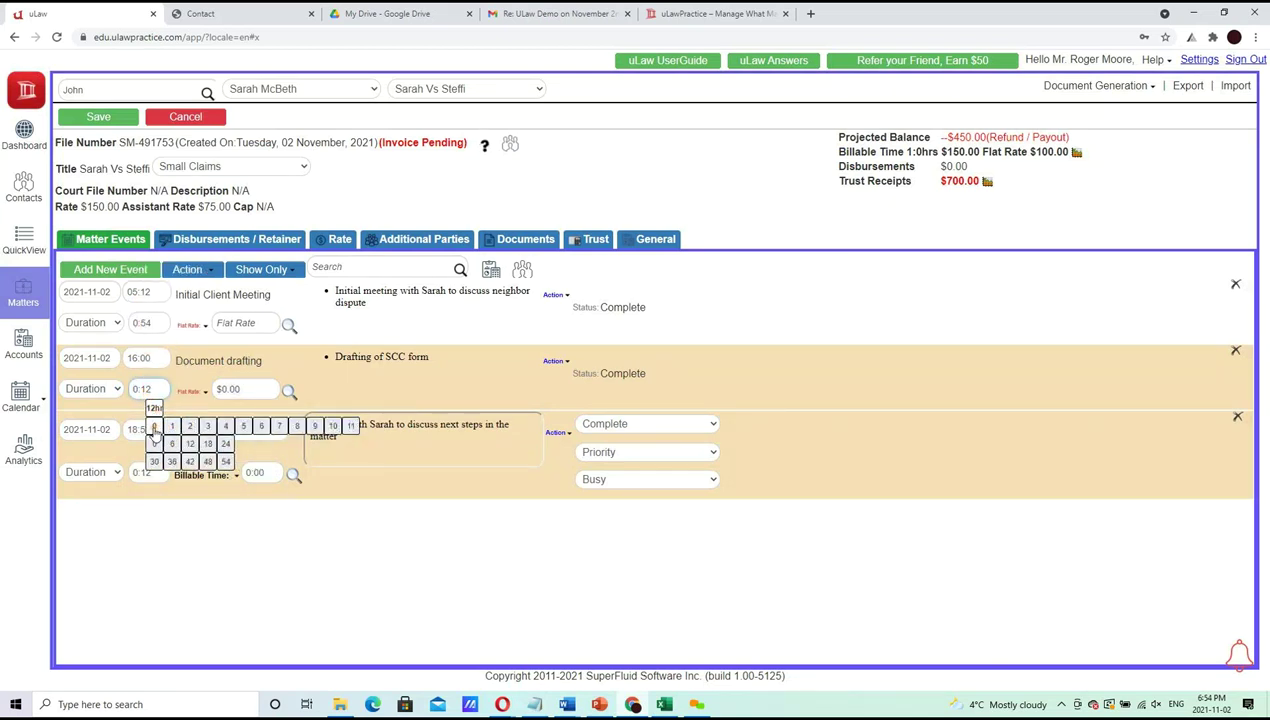
left_click(226, 445)
left_click(151, 474)
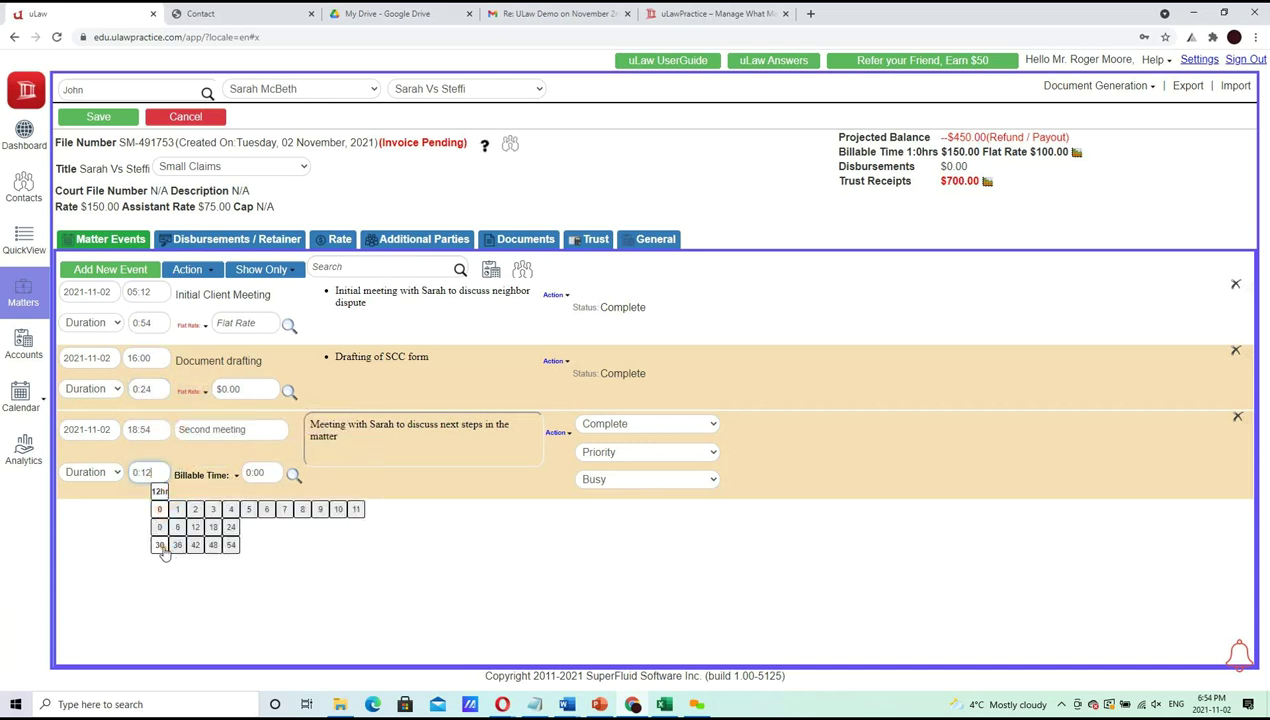
left_click(160, 546)
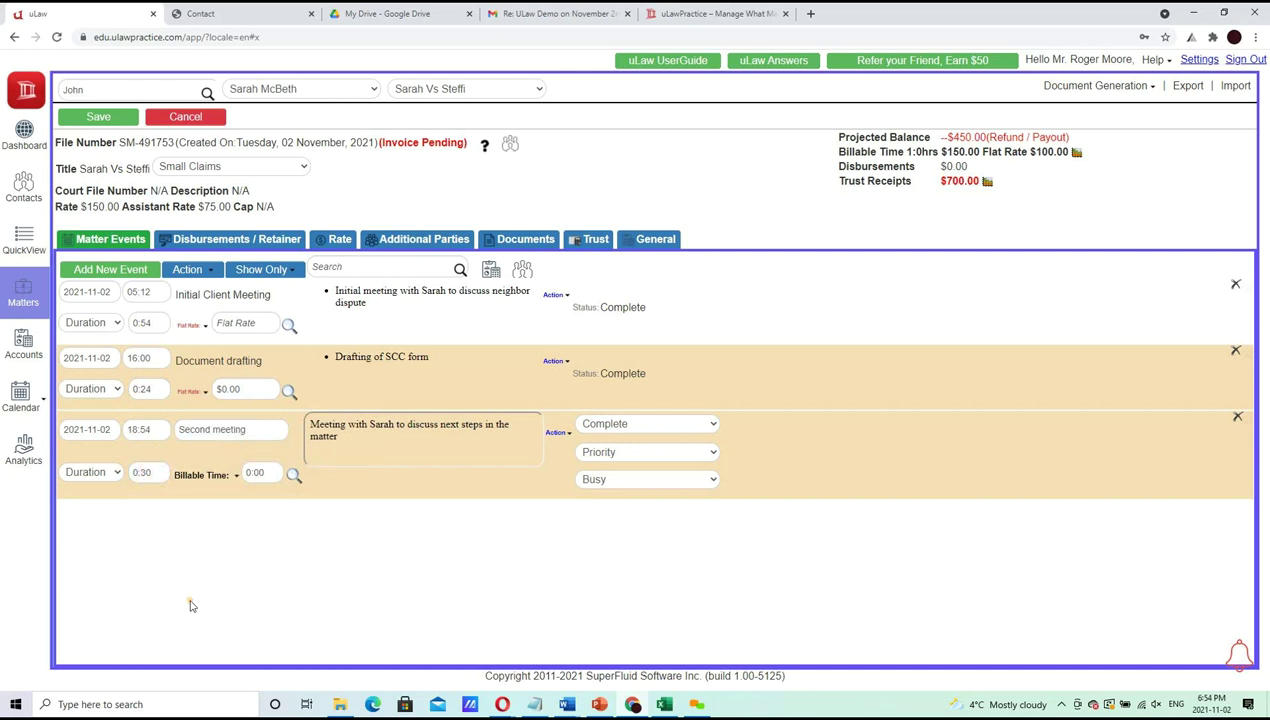
left_click(115, 117)
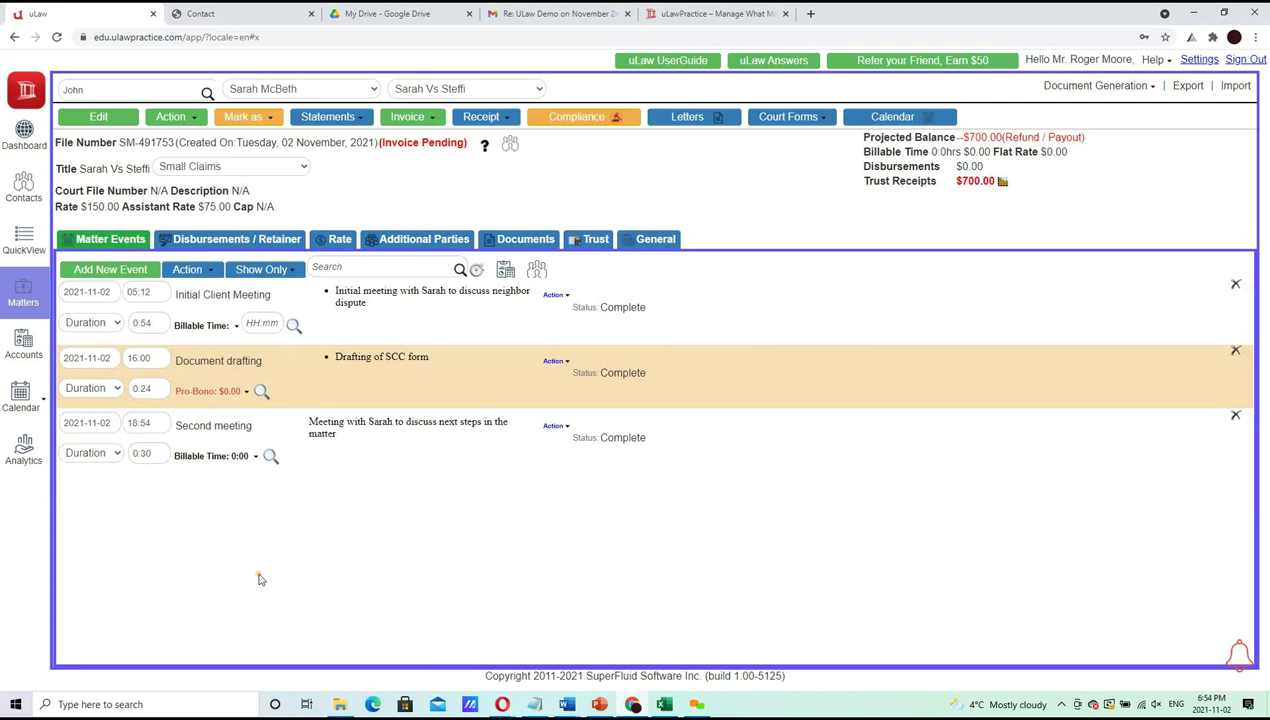
Add a Final Closure event with the description 'All work done, Thank you'
left_click(124, 273)
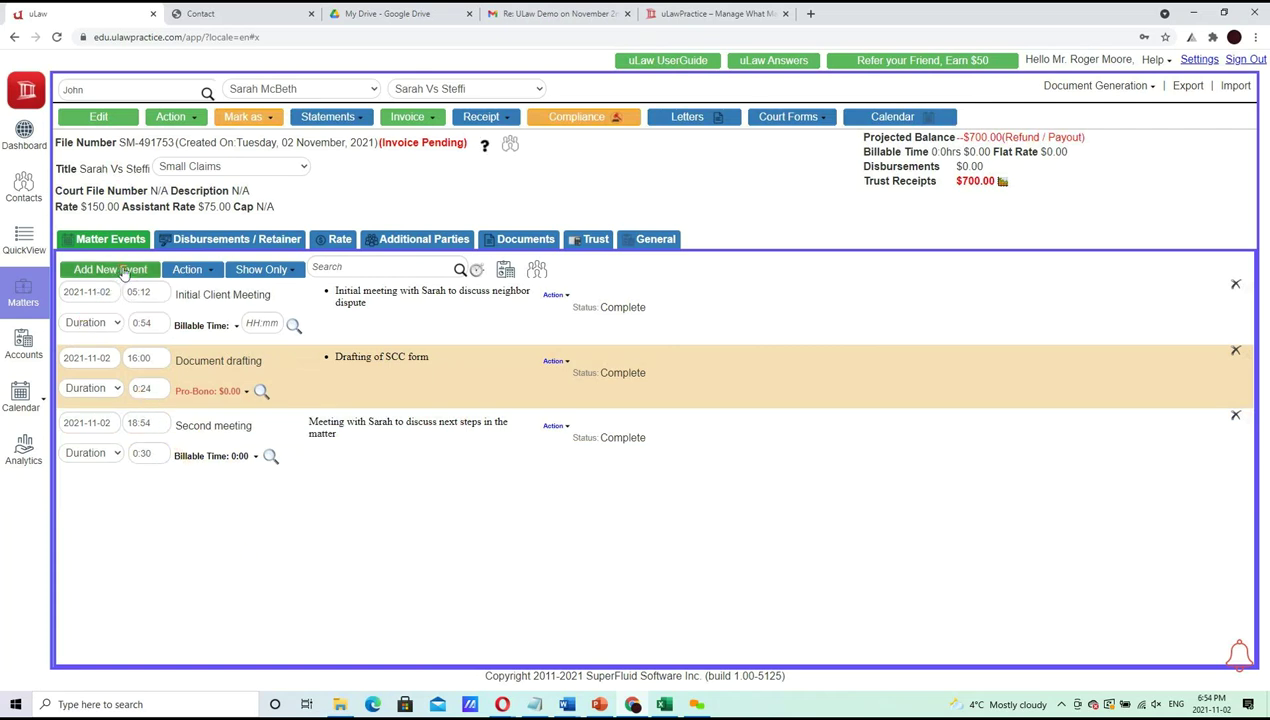
left_click(220, 493)
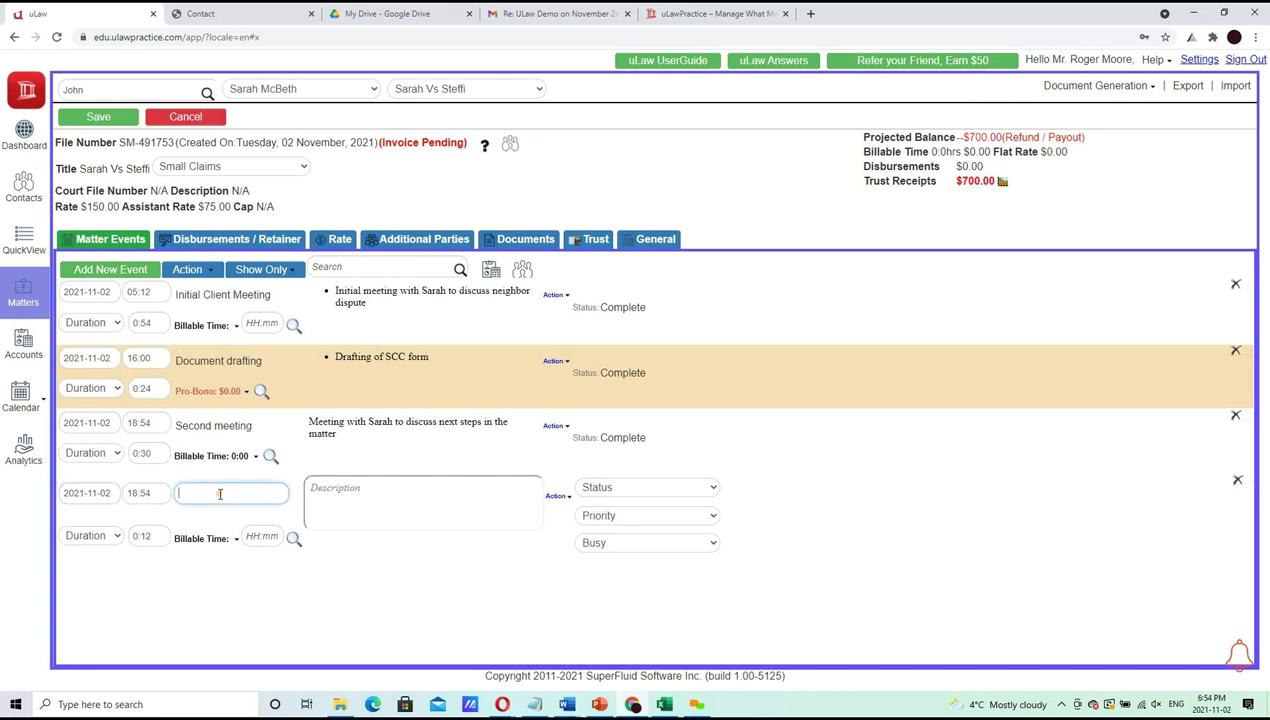
type("fina")
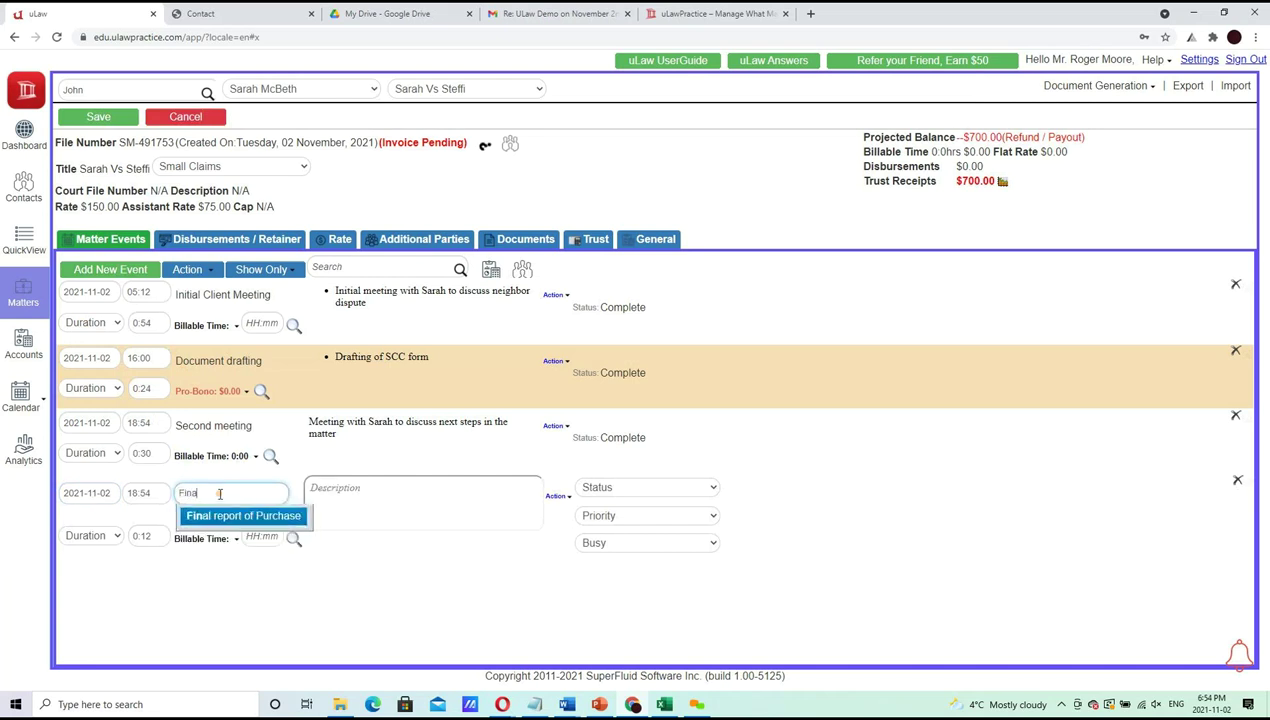
type("l Closure")
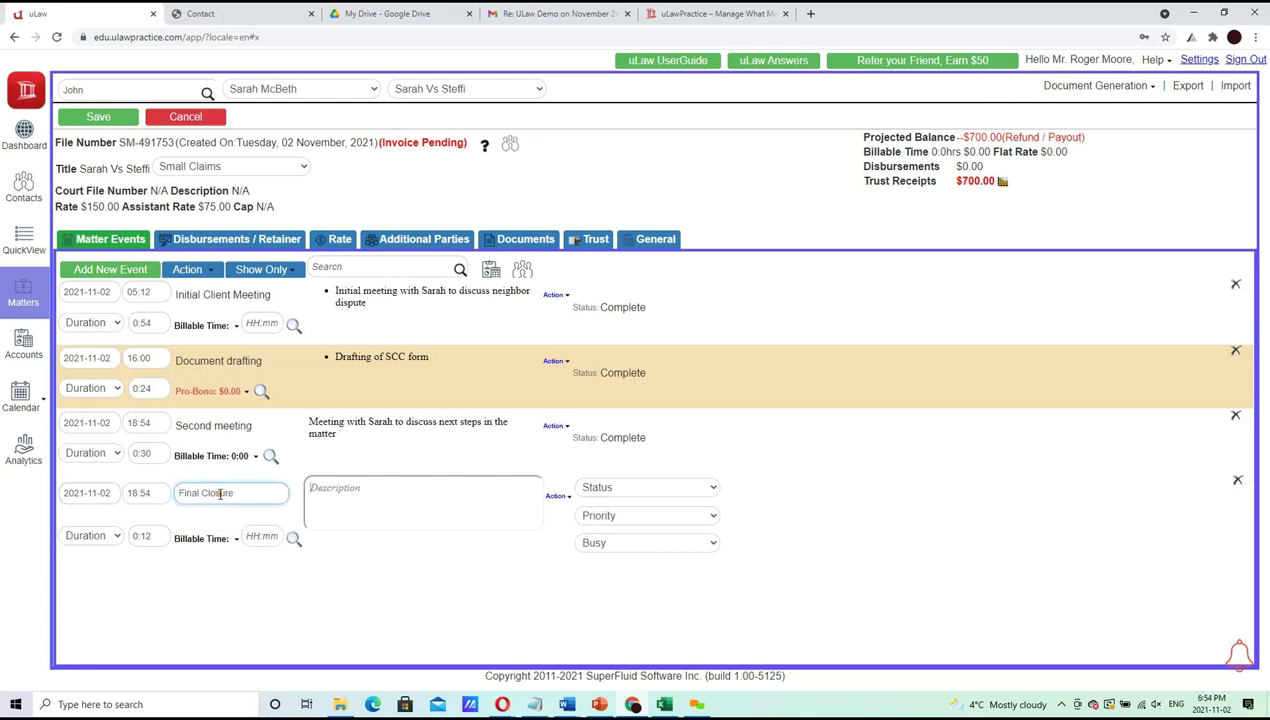
left_click(398, 515)
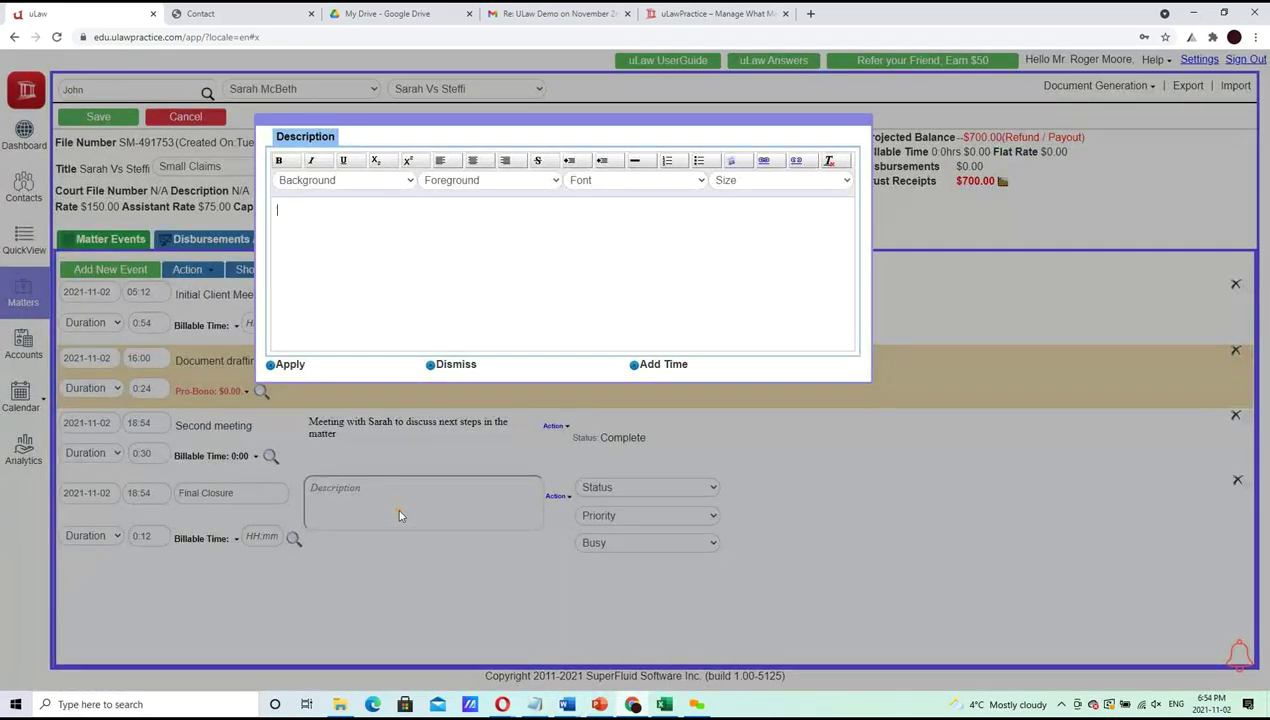
type("All work done")
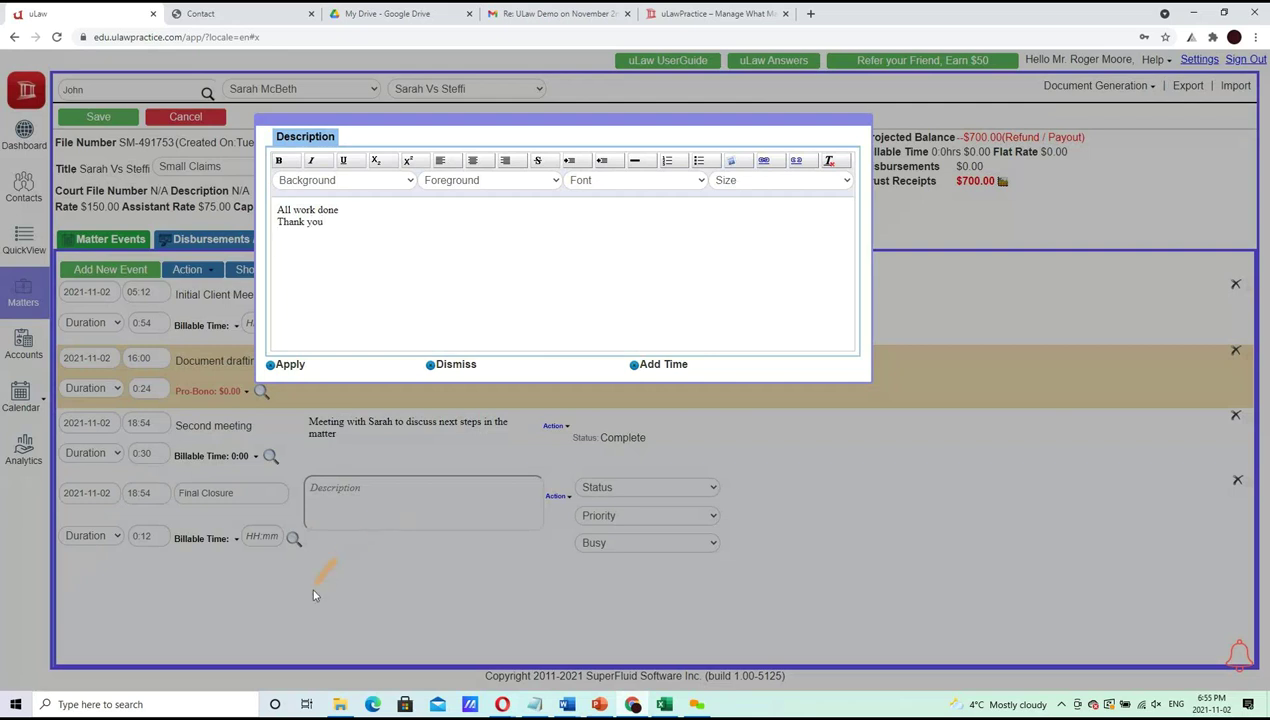
left_click(282, 365)
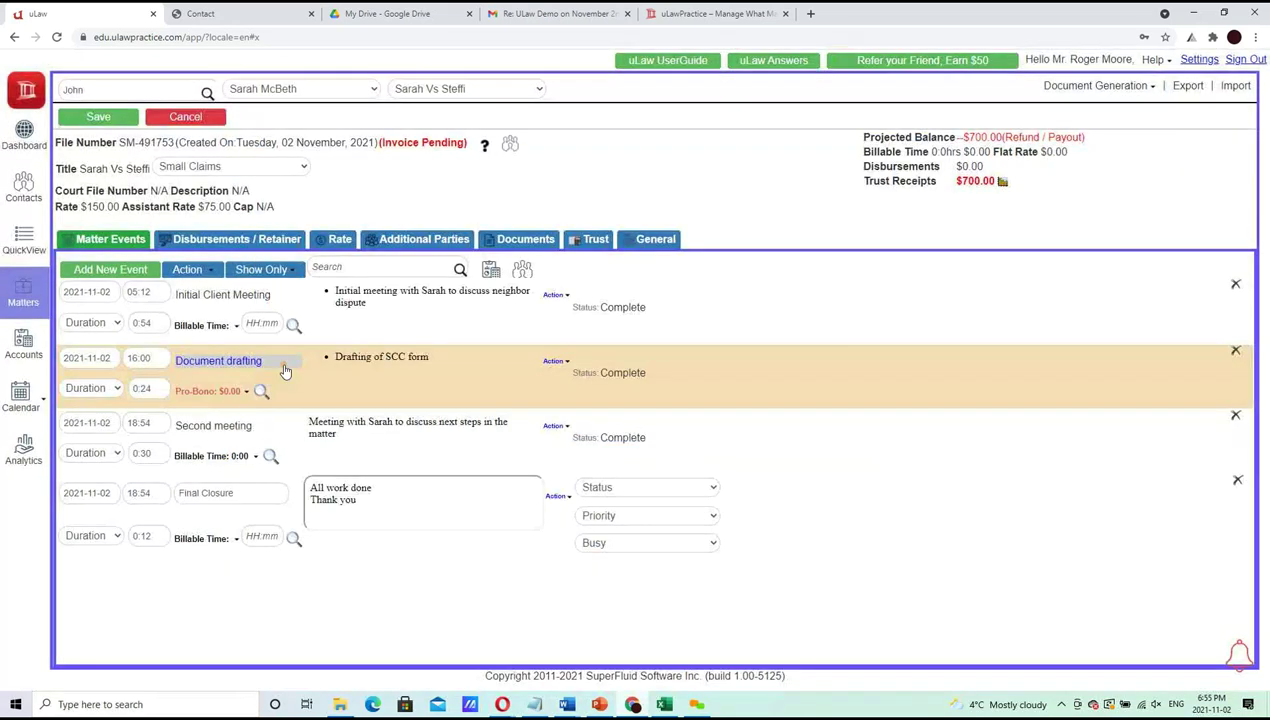
Bill Final Closure at a $700.00 flat rate and save it
left_click(236, 538)
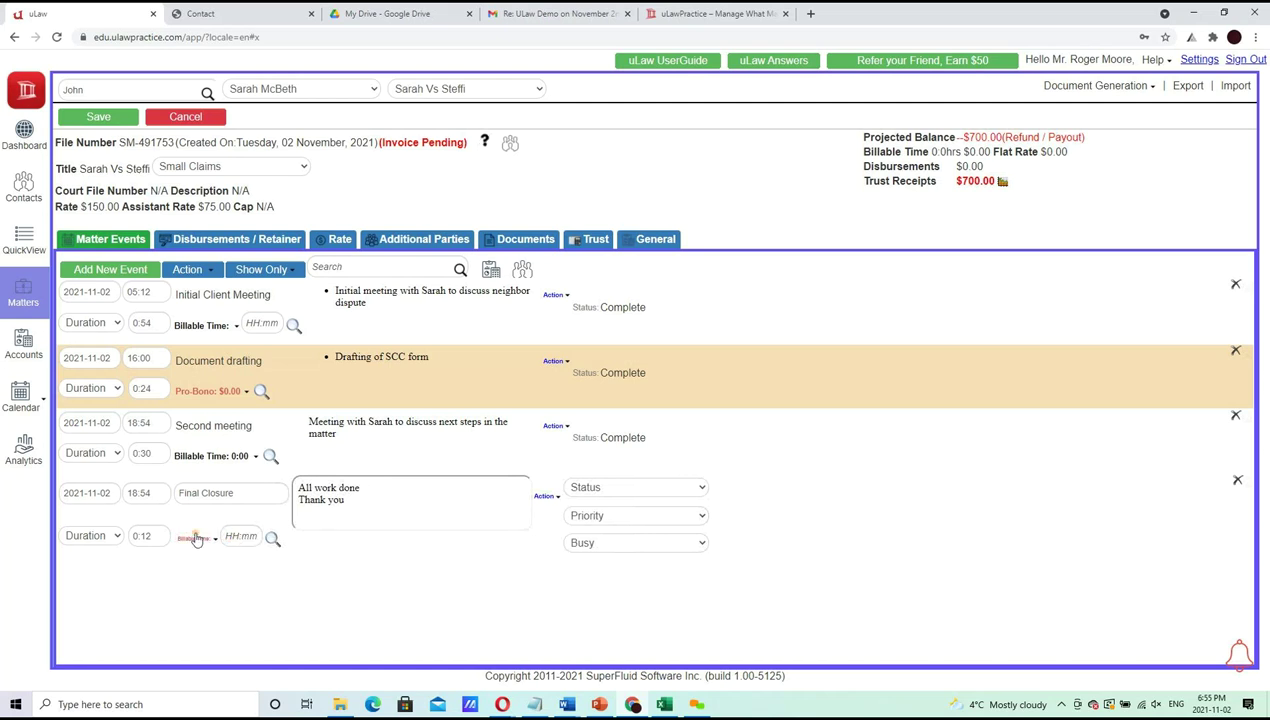
left_click(195, 538)
left_click(215, 555)
left_click(261, 535)
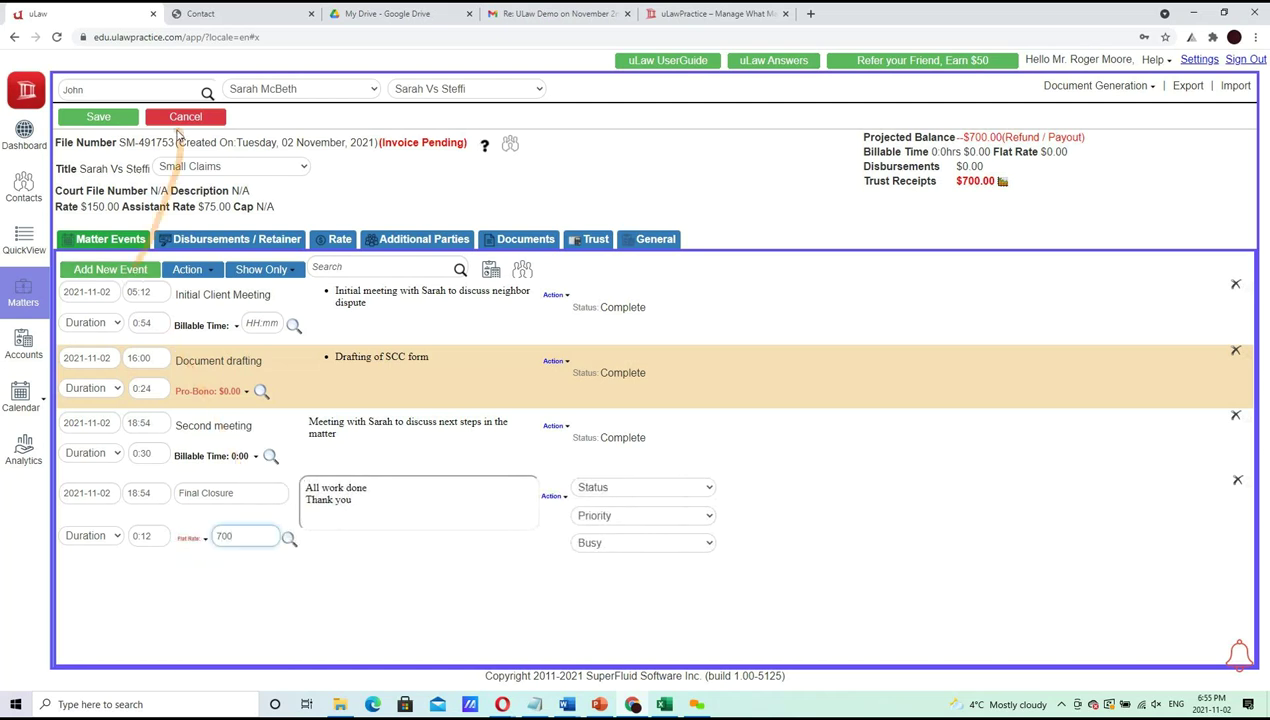
left_click(98, 116)
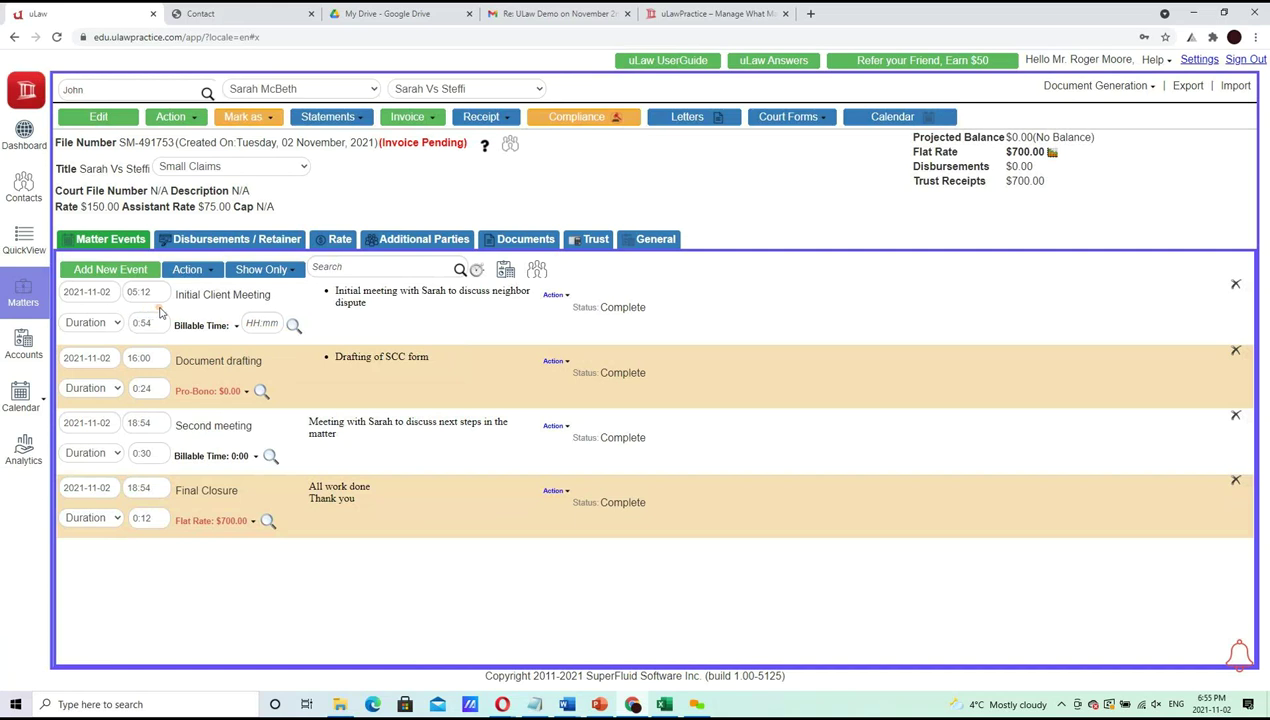
Switch Initial Client Meeting to flat rate and back to billable time, then save
left_click(260, 323)
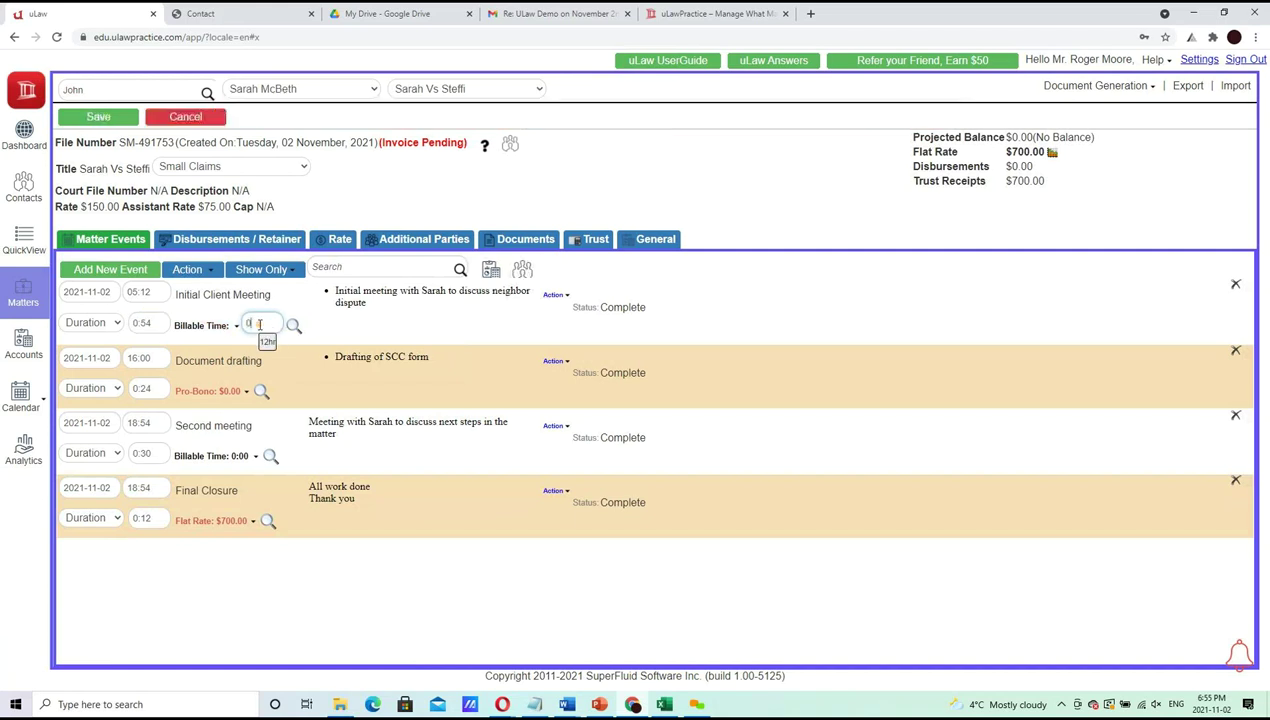
left_click(235, 327)
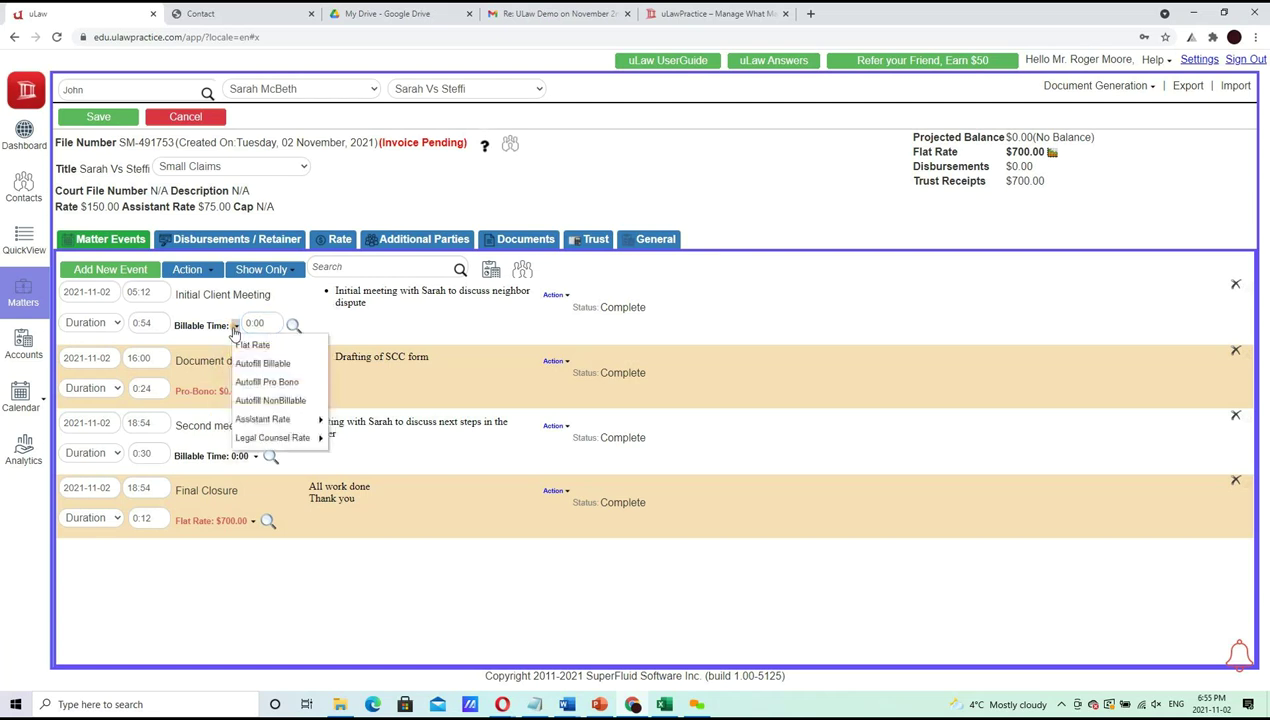
left_click(246, 343)
left_click(245, 323)
left_click(217, 607)
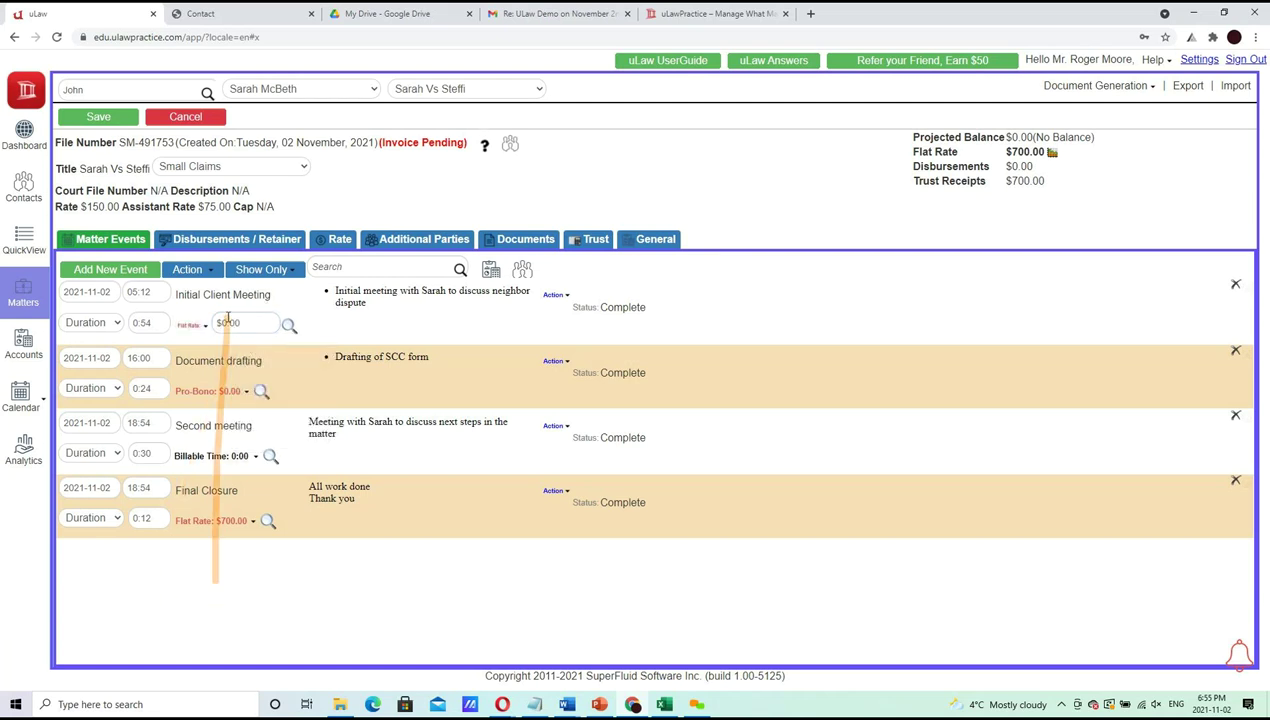
left_click(205, 328)
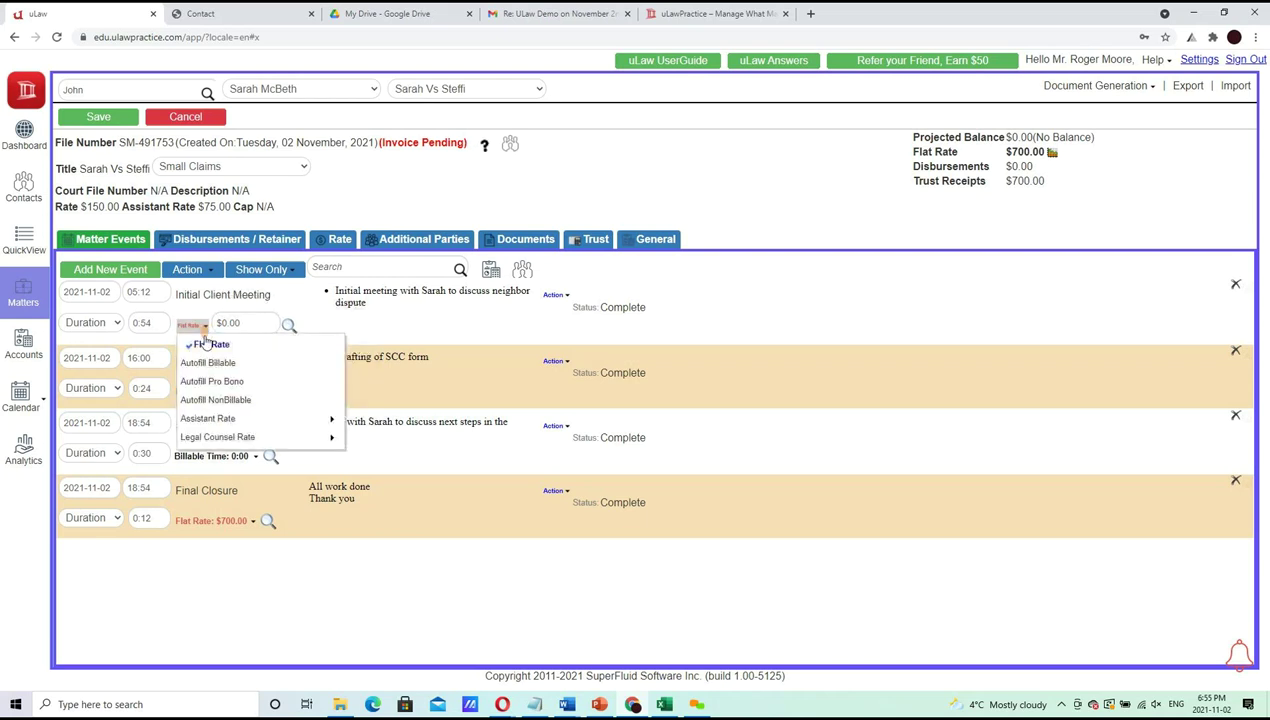
left_click(198, 343)
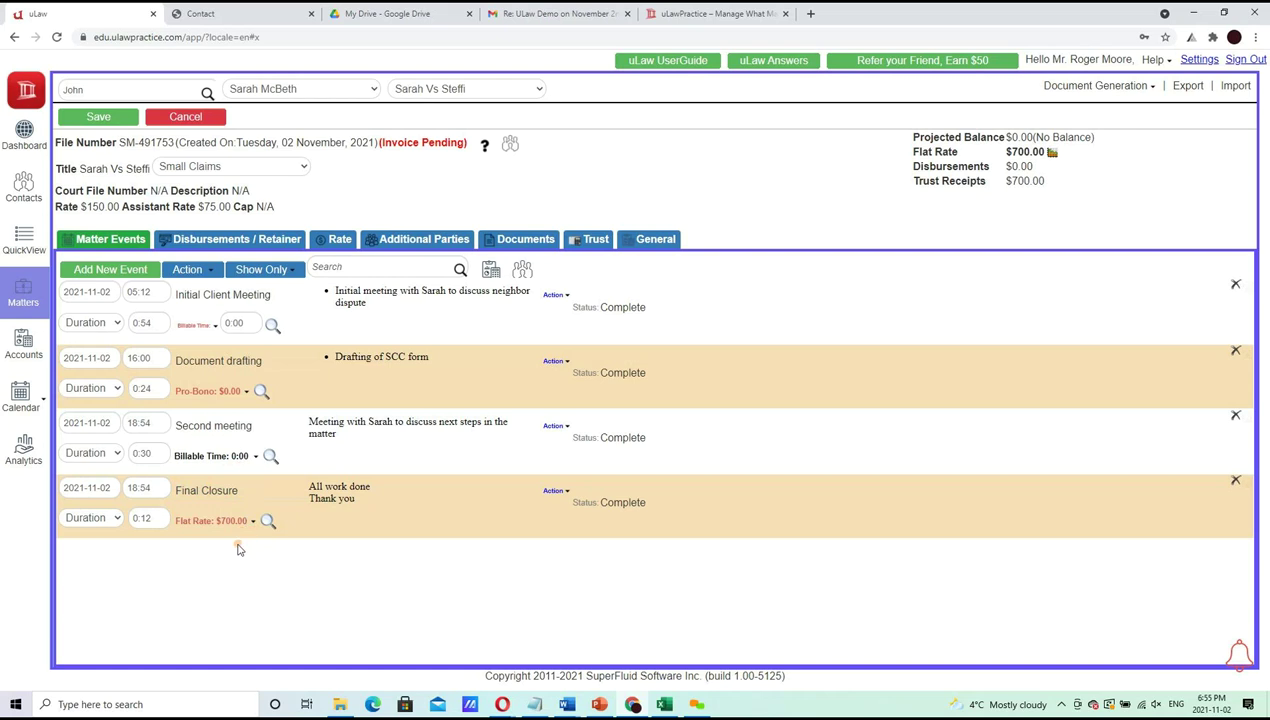
left_click(97, 117)
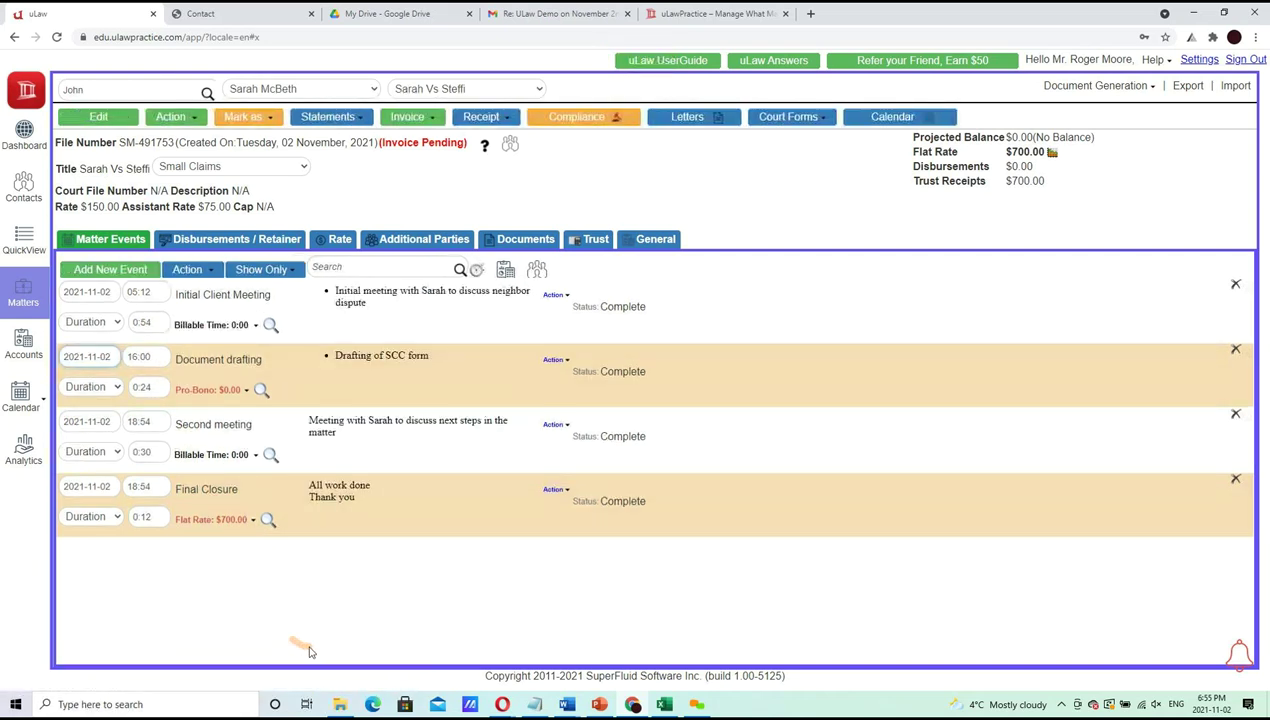
Change the Final Closure flat rate to $600.00 and save it
left_click(229, 522)
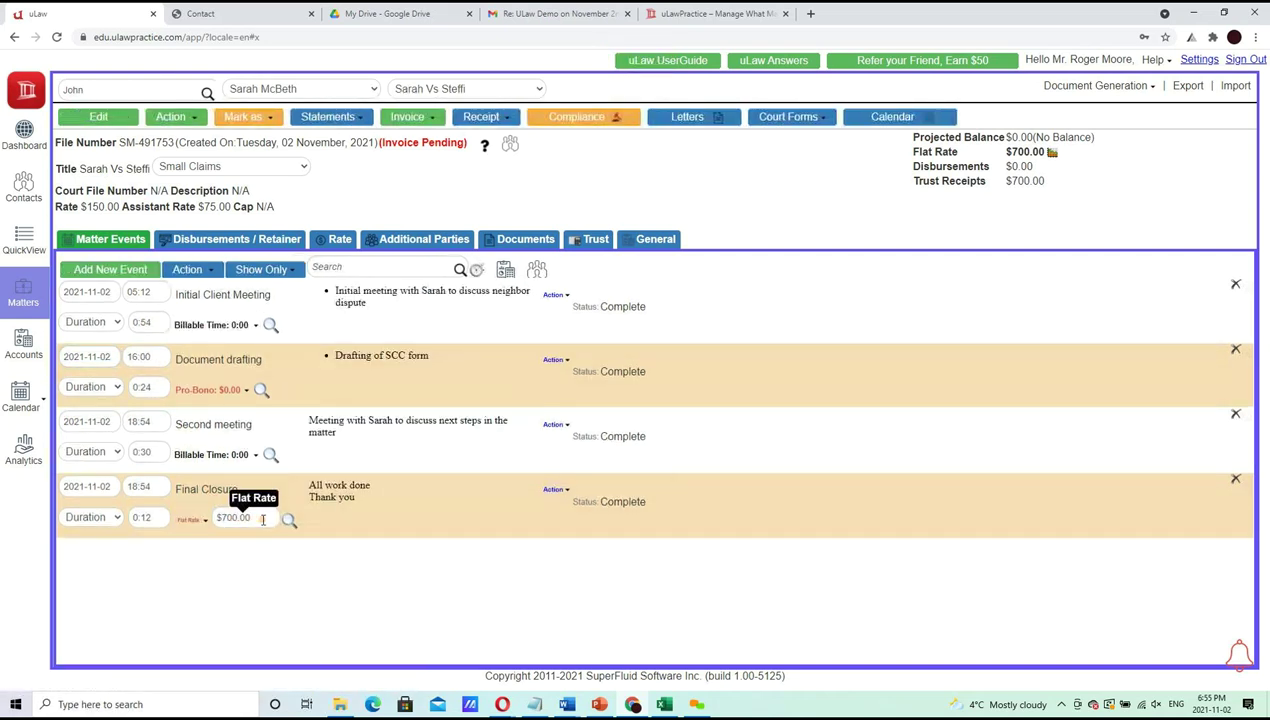
type("600")
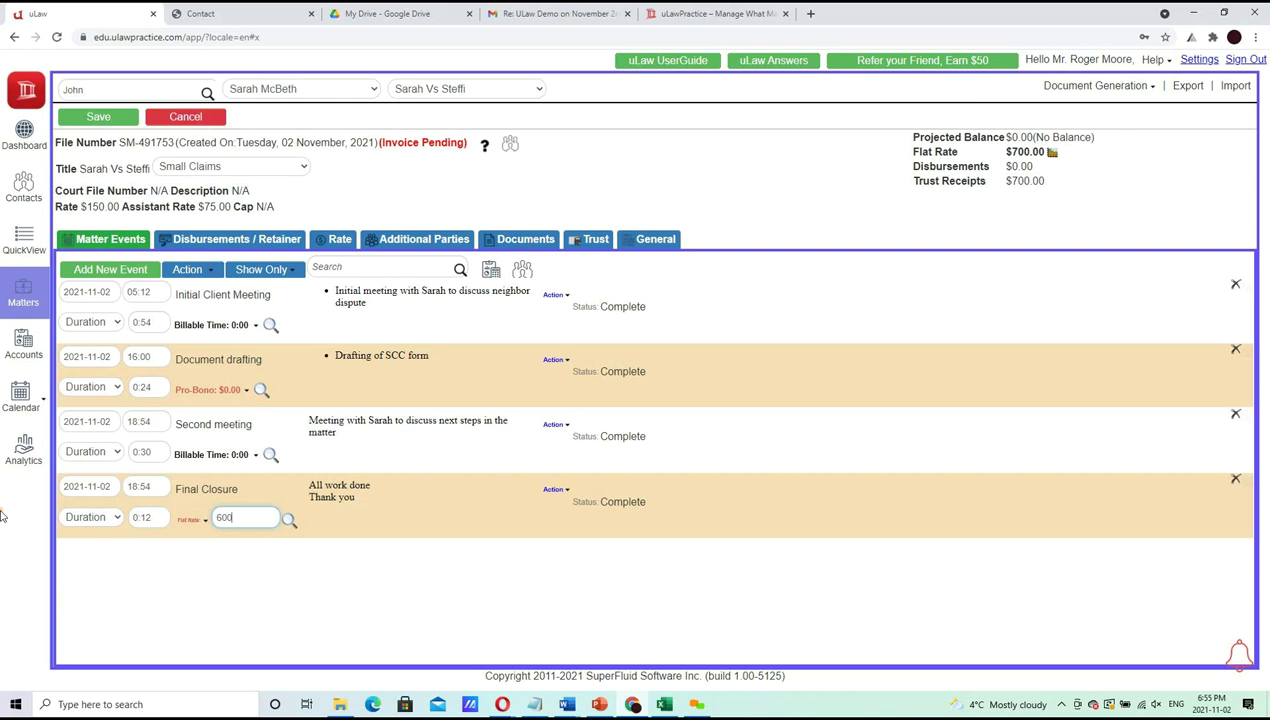
left_click(99, 117)
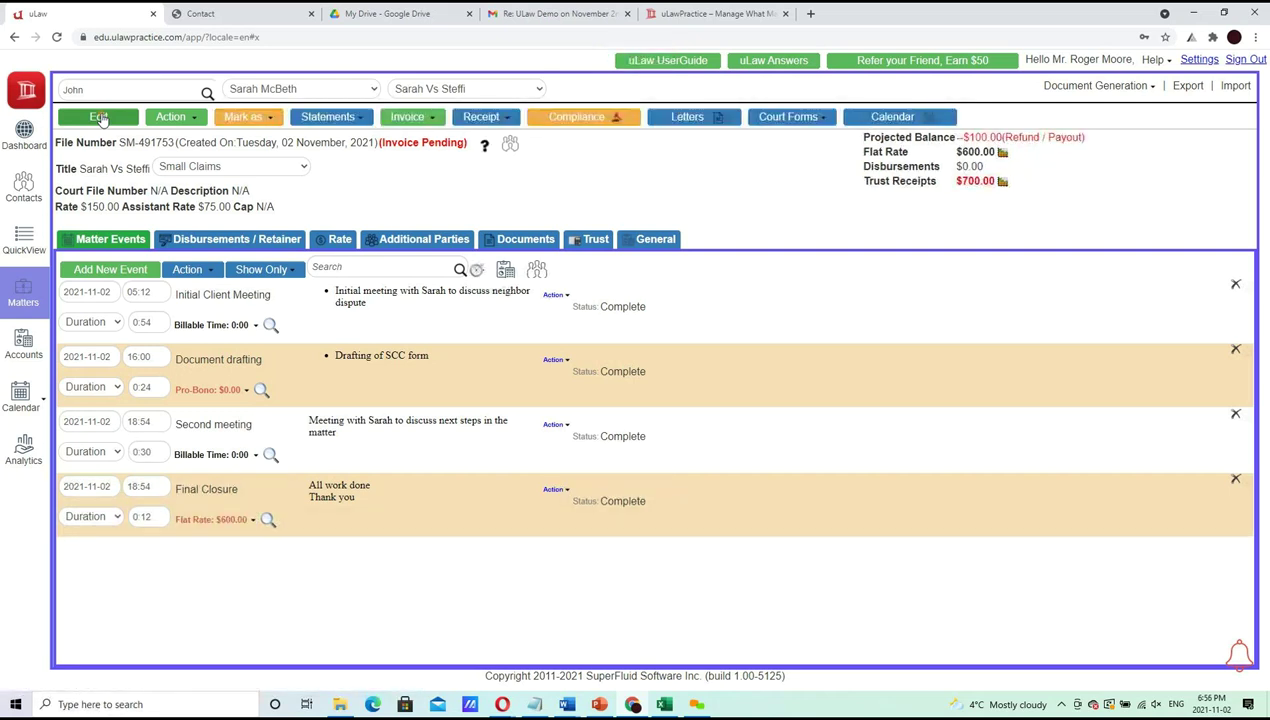
left_click(233, 239)
Start a $100 trust payout with a cheque number, Court fee description and payee MINISTRY OF FINANCE
left_click(285, 266)
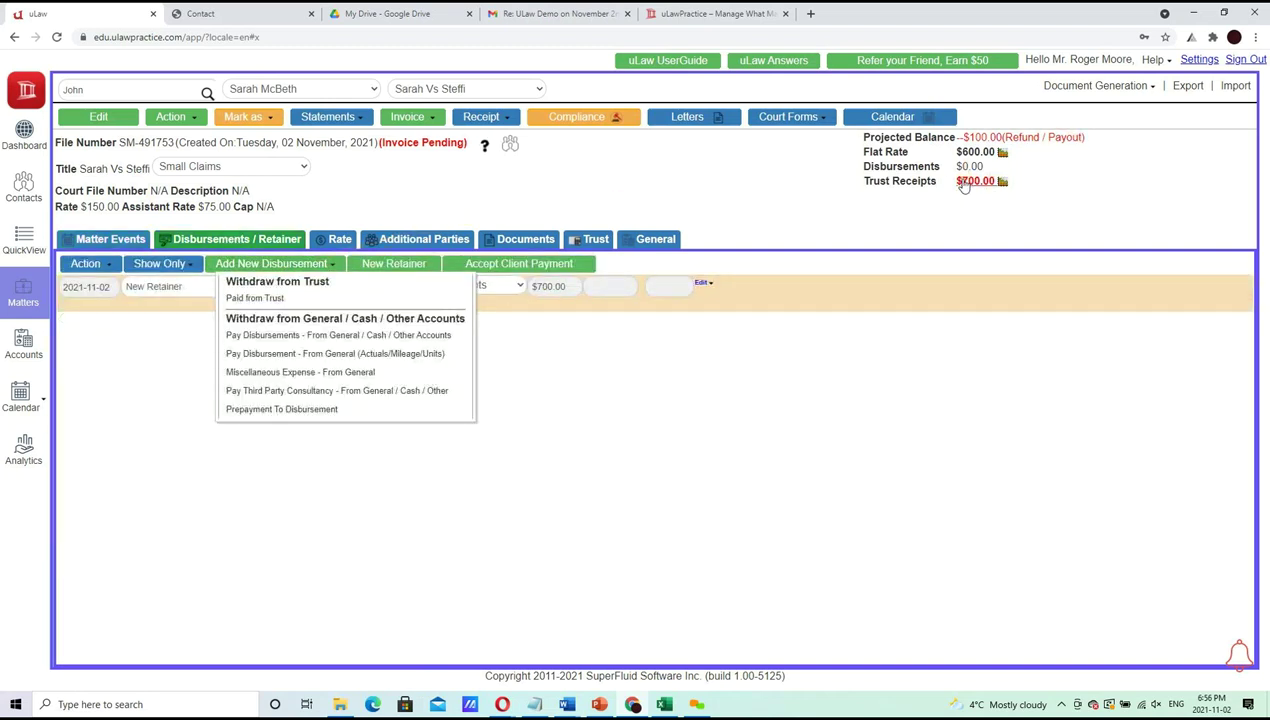
left_click(255, 298)
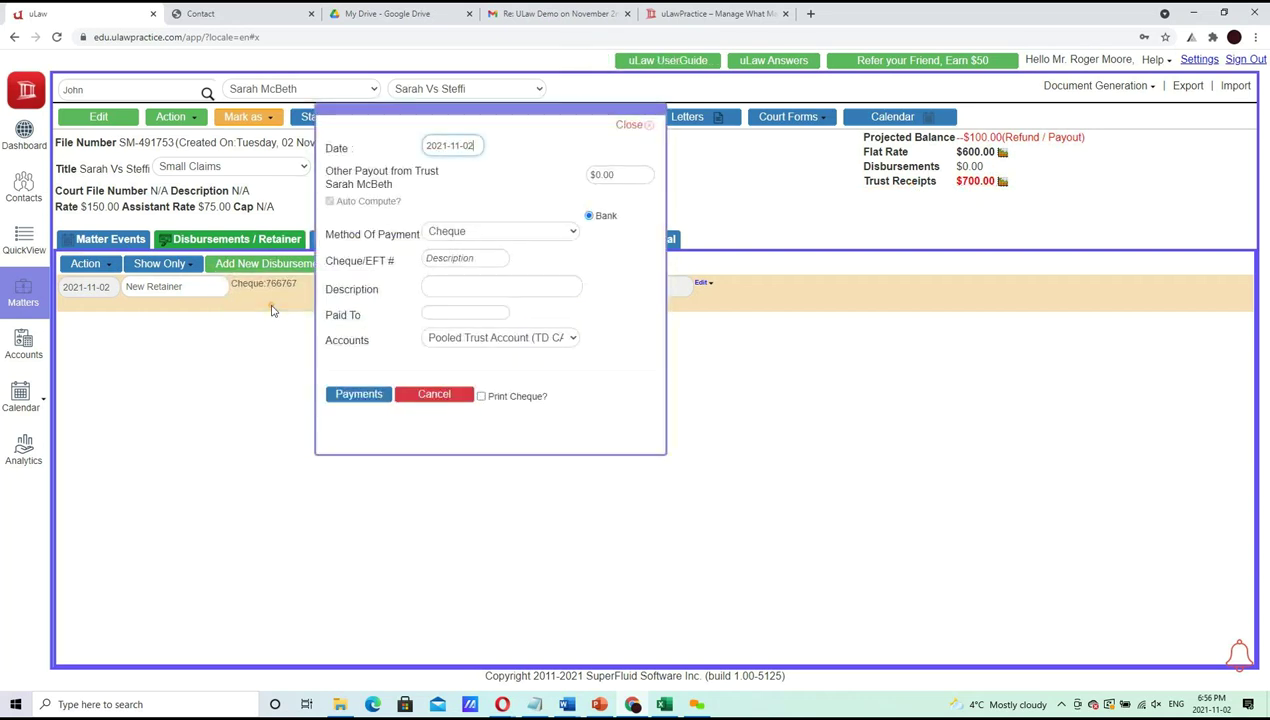
left_click(620, 175)
type("100")
left_click(483, 255)
key("Tab")
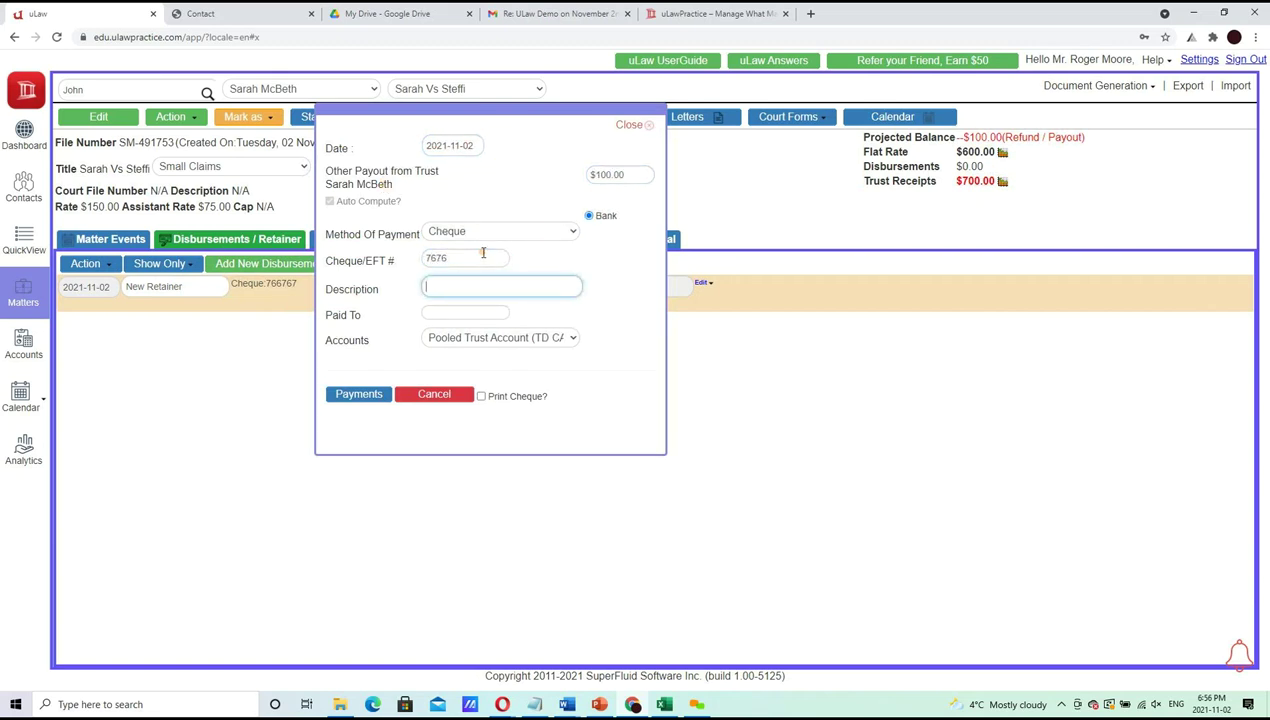
type("Court")
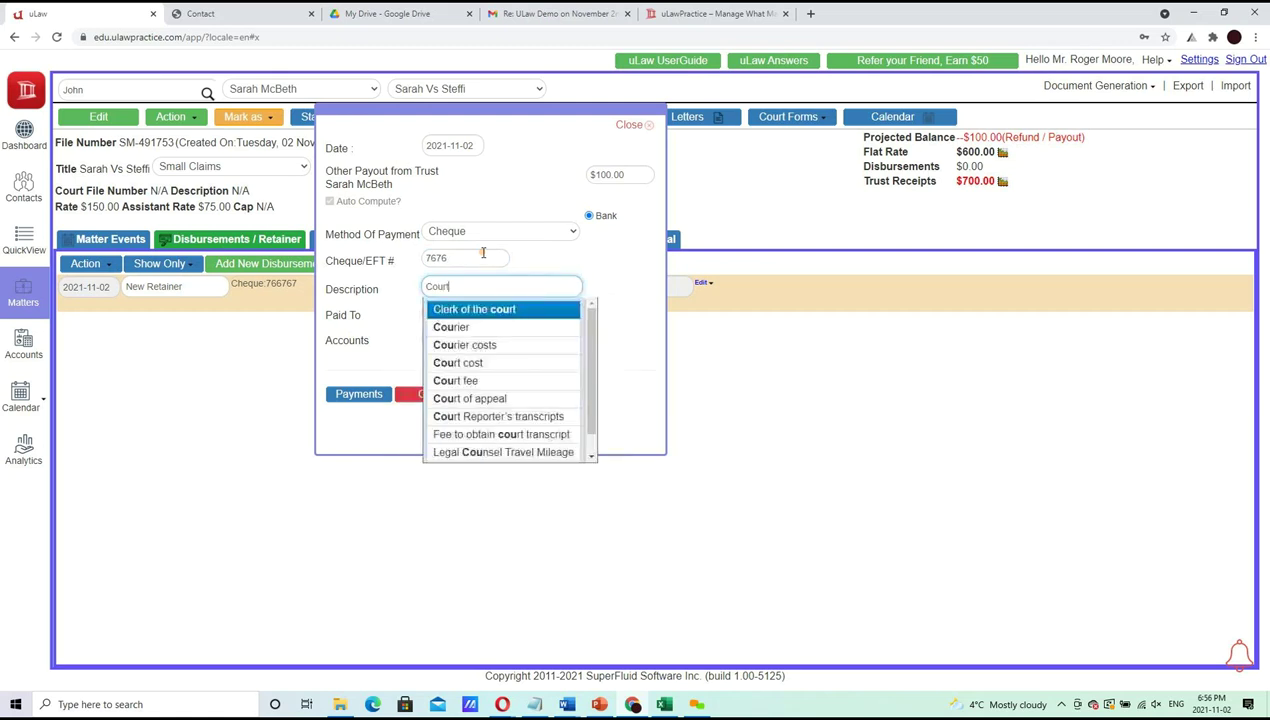
key("Down")
key("Down")
key("Tab")
type("MINSITRY OF FINANCE")
key("Home")
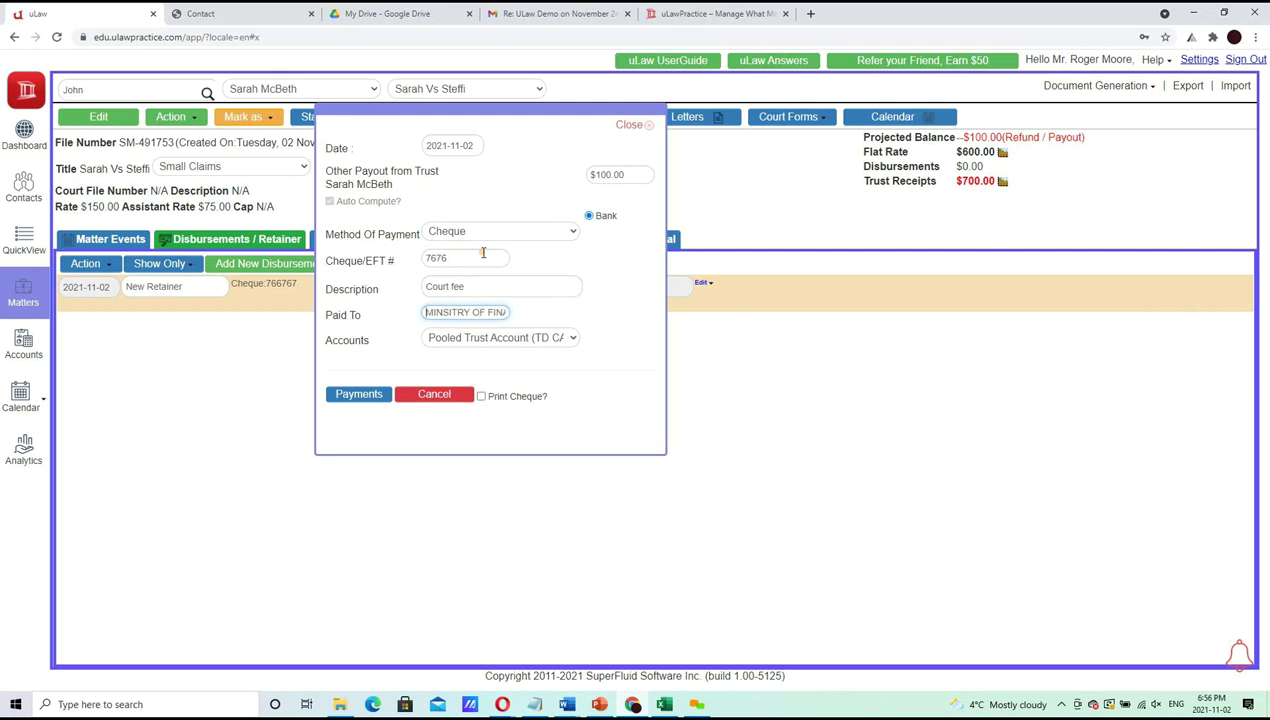
key("BackSpace")
Pay it from the Pooled Trust Account with a printed cheque, record it, and download the cheque PDF
left_click(516, 348)
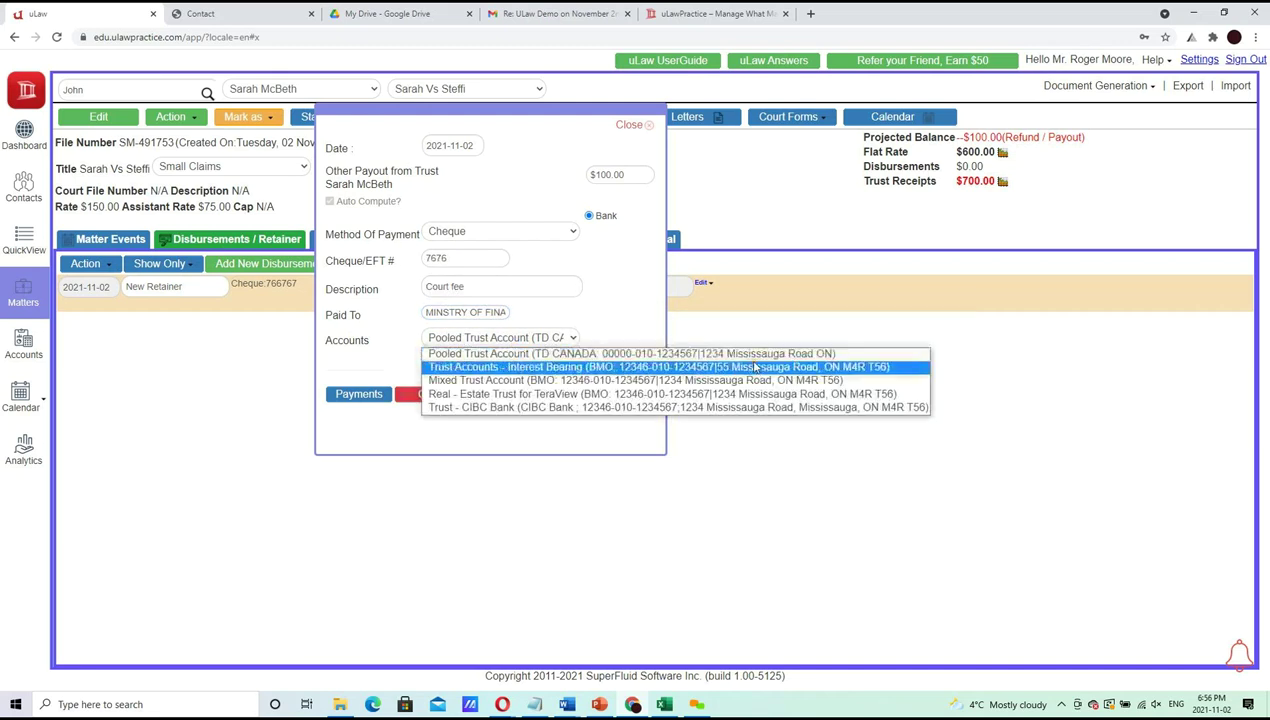
left_click(737, 351)
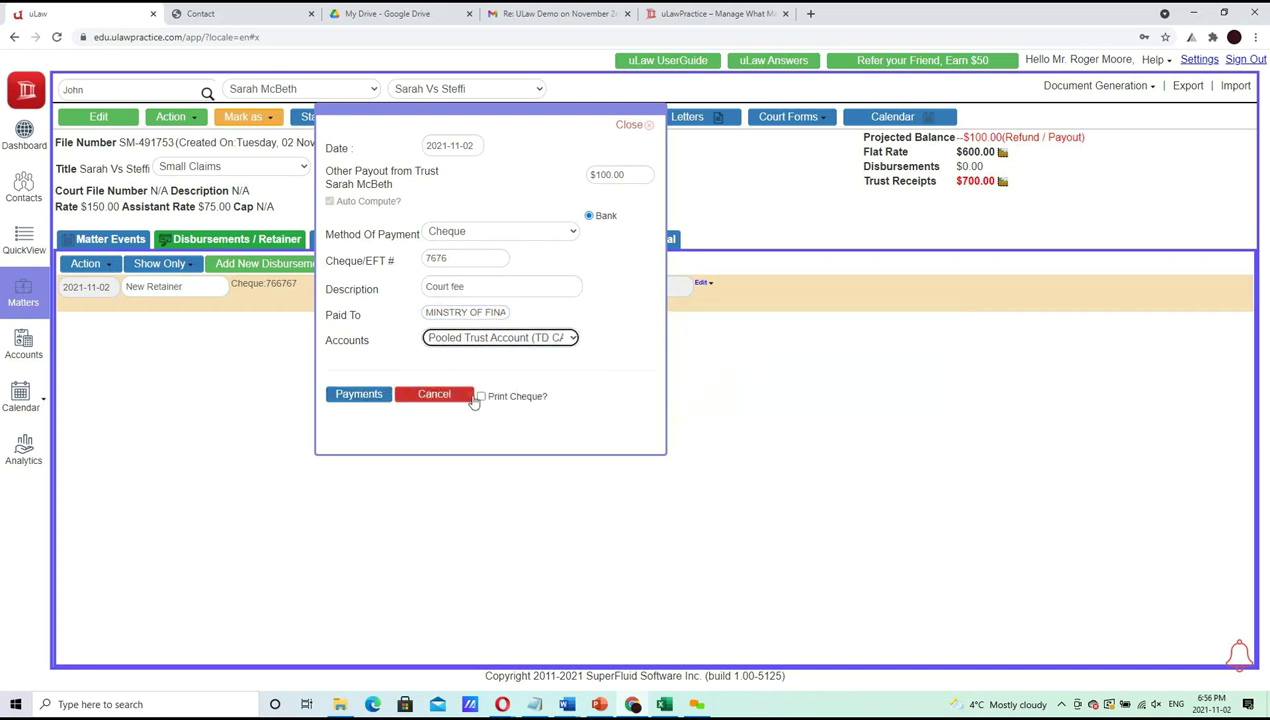
left_click(521, 397)
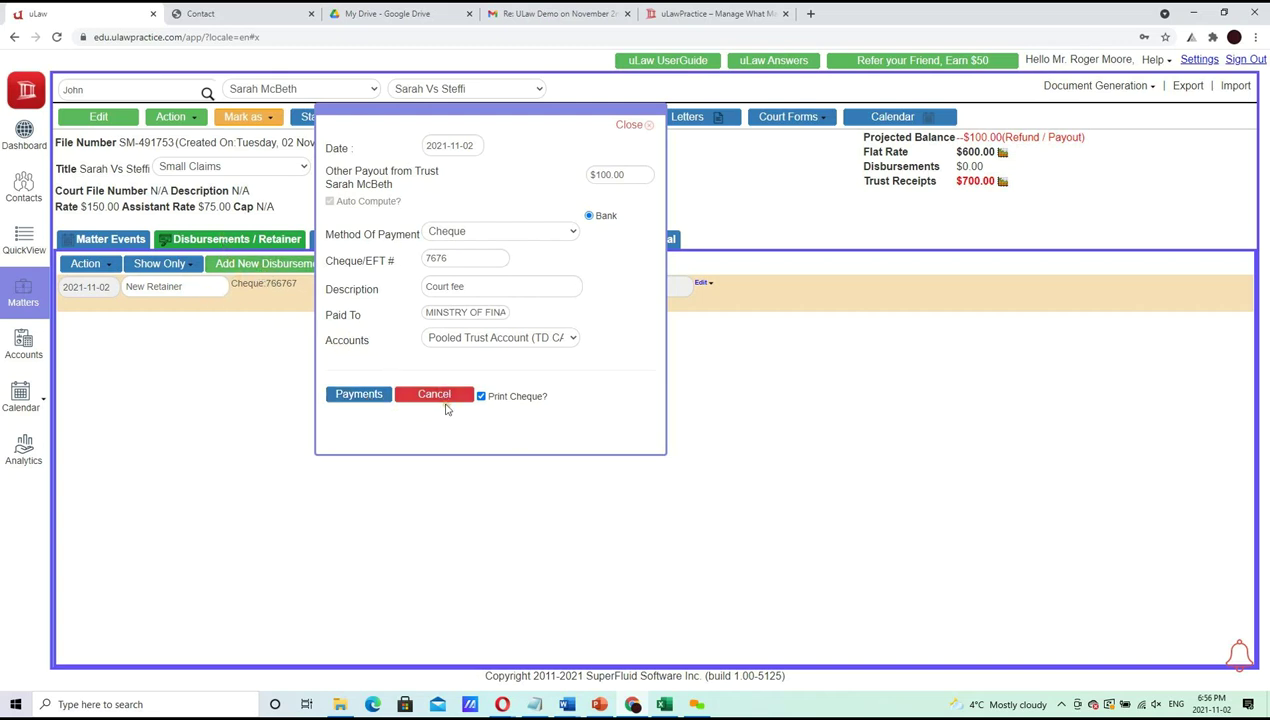
left_click(351, 395)
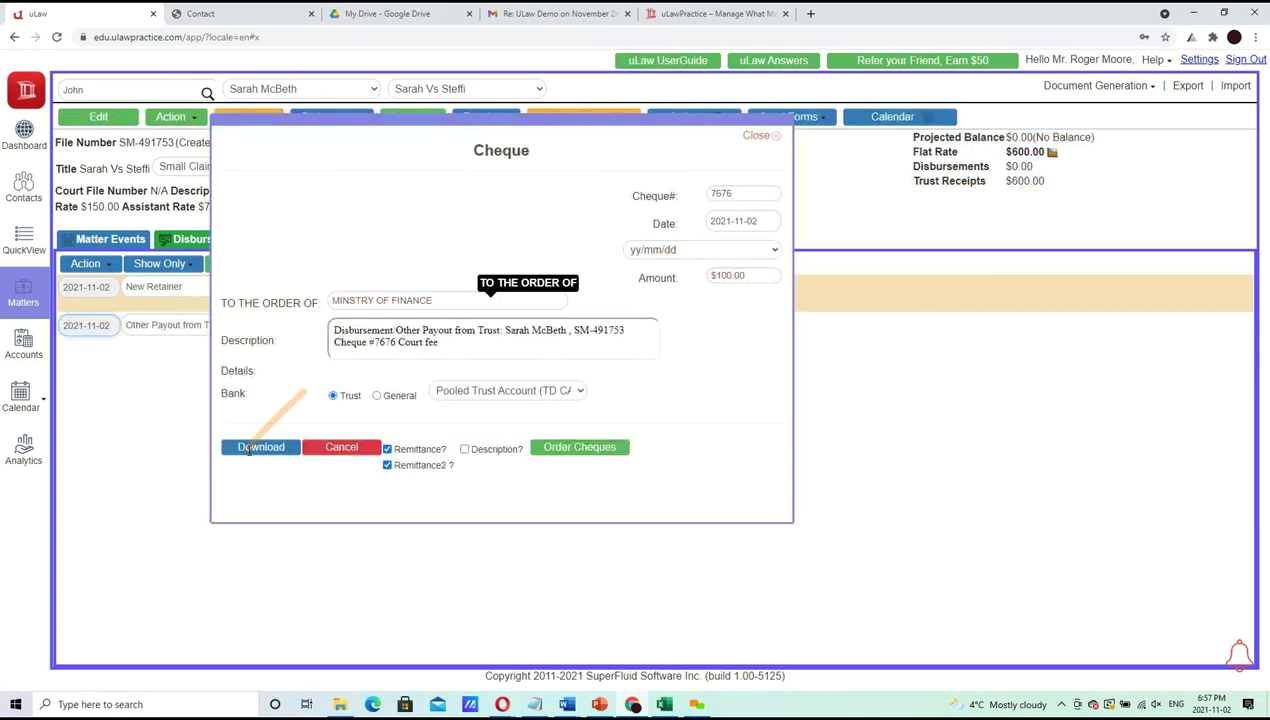
left_click(256, 448)
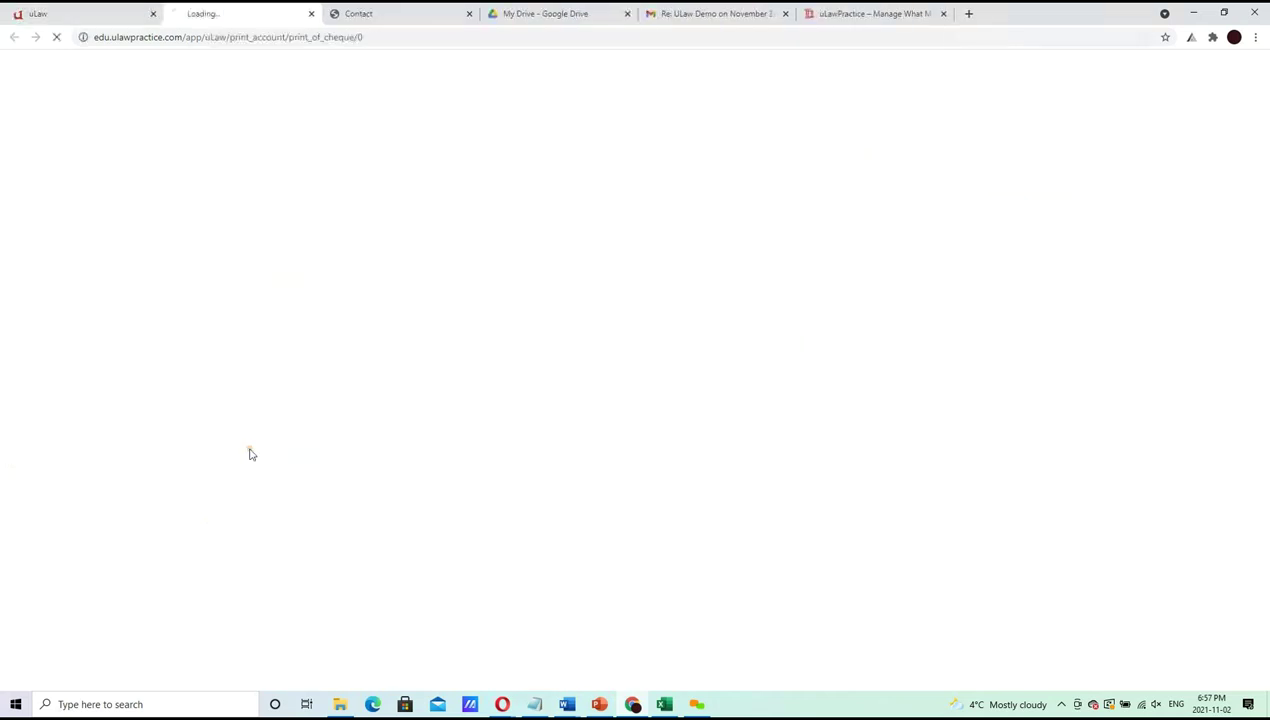
Open and review the $100.00 Ministry of Finance cheque 7676 PDF, then return to uLaw
left_click(97, 681)
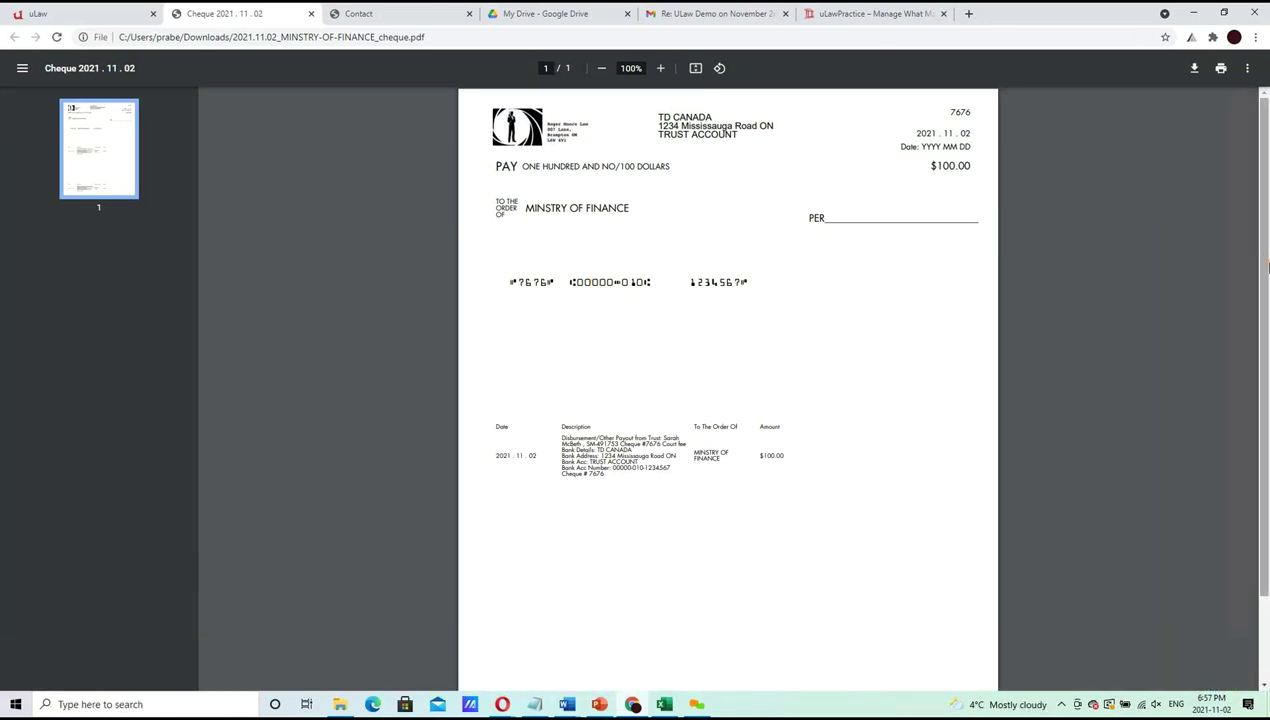
scroll(1264, 466, "down", 1)
scroll(1264, 466, "up", 1)
scroll(1264, 466, "down", 1)
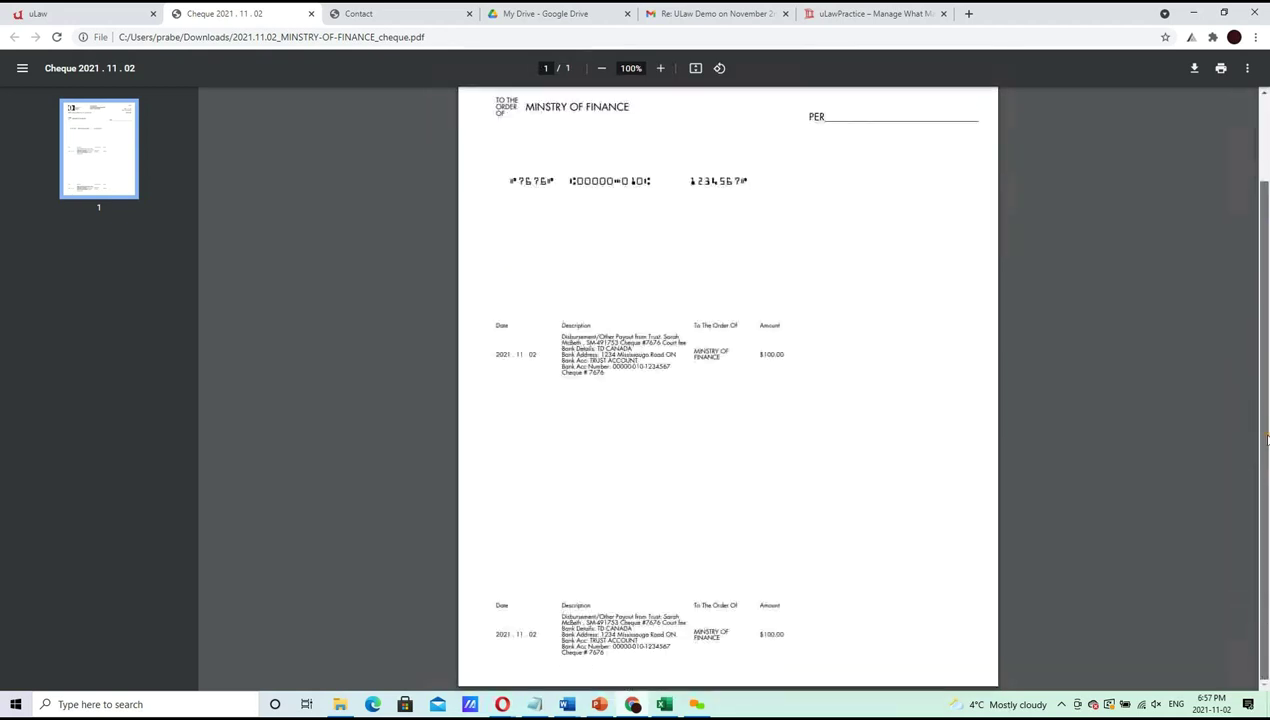
left_click(48, 10)
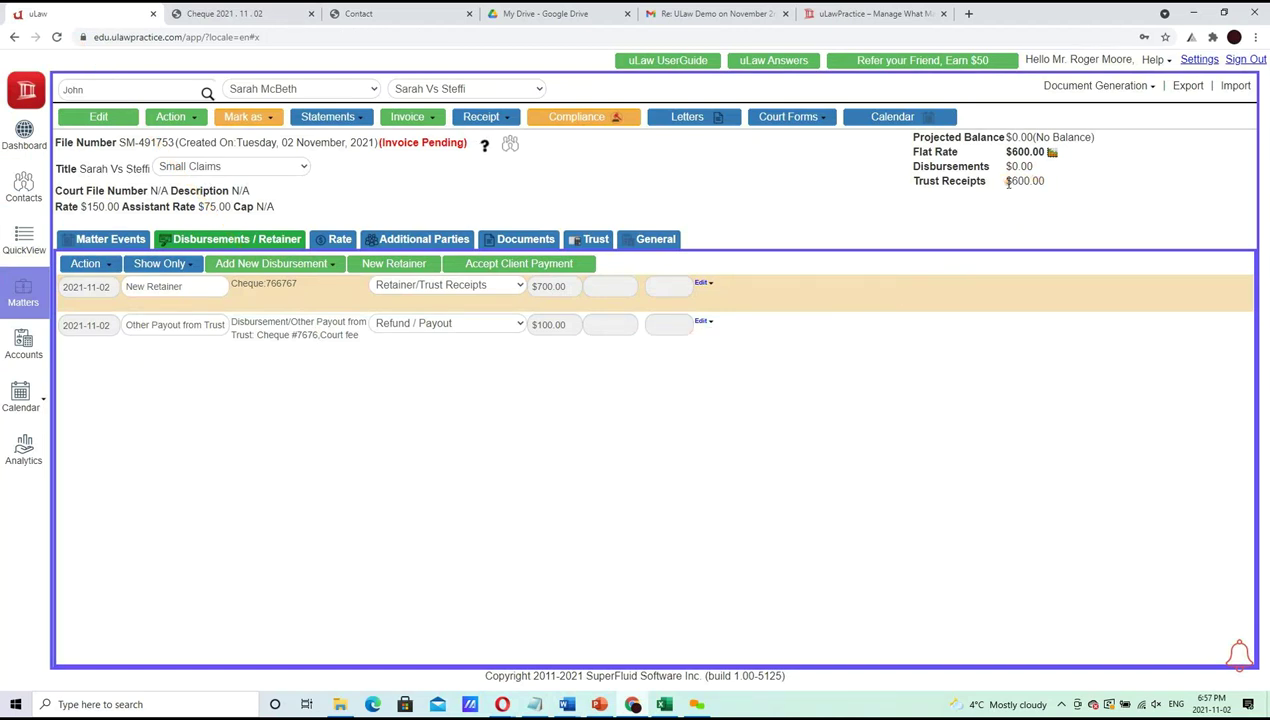
Change the Final Closure event's flat rate from $600.00 to $500.00 and save it
left_click_drag(1010, 183, 1046, 190)
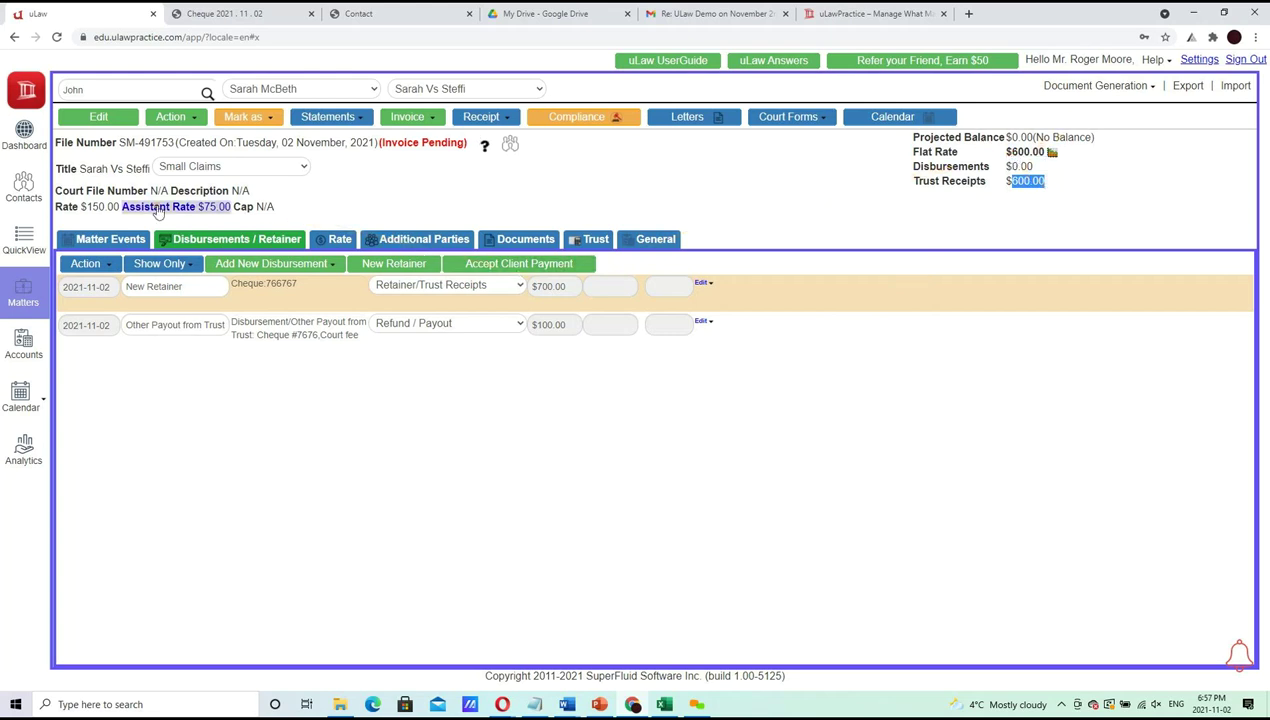
left_click(130, 241)
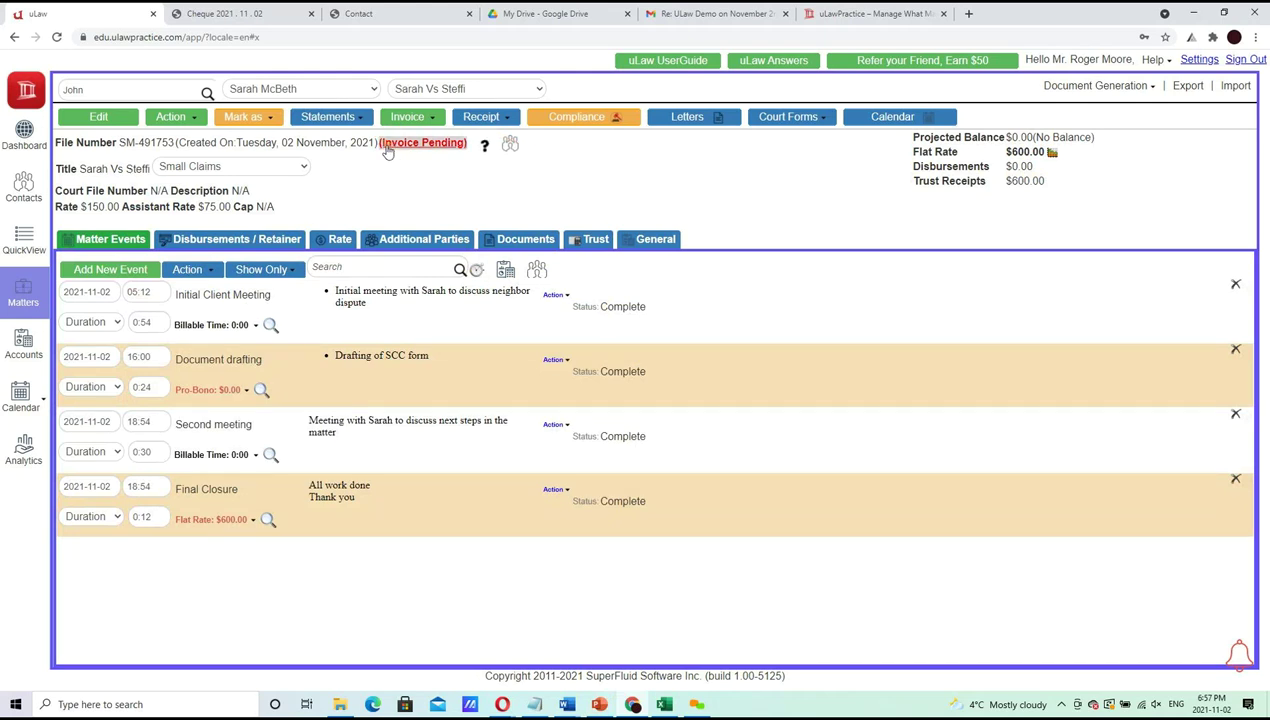
left_click(230, 518)
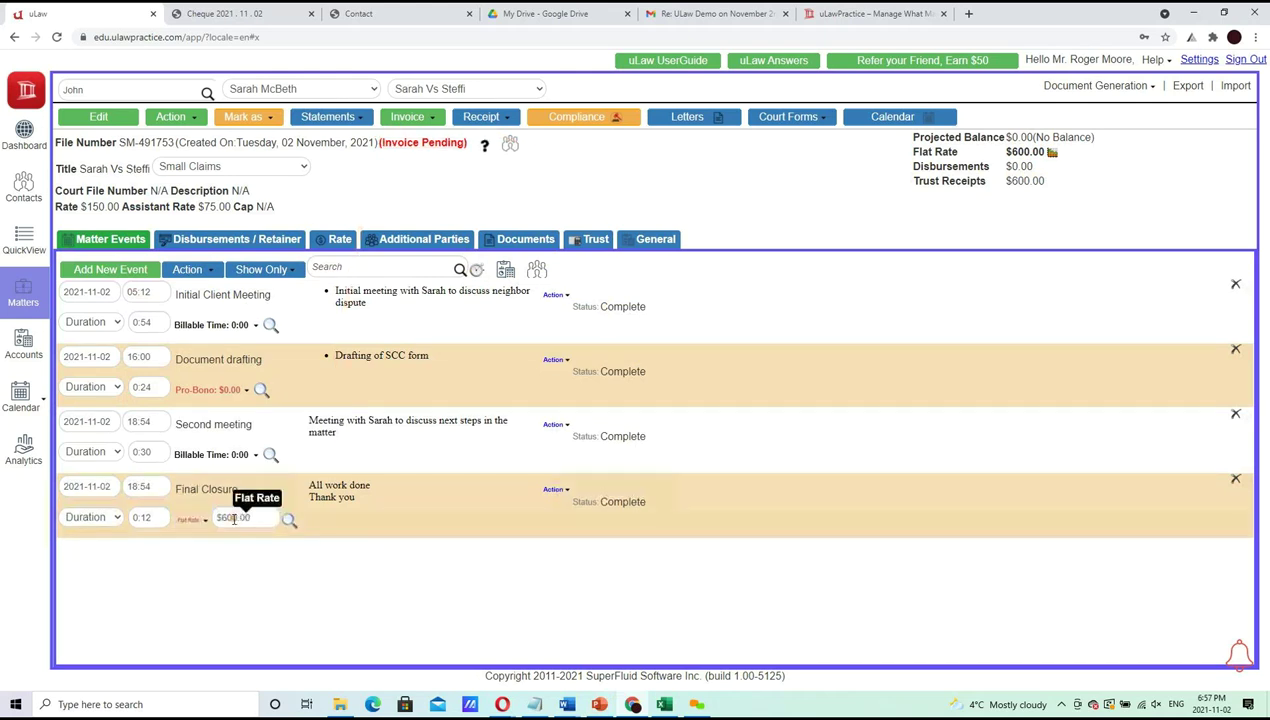
left_click(253, 519)
type("500")
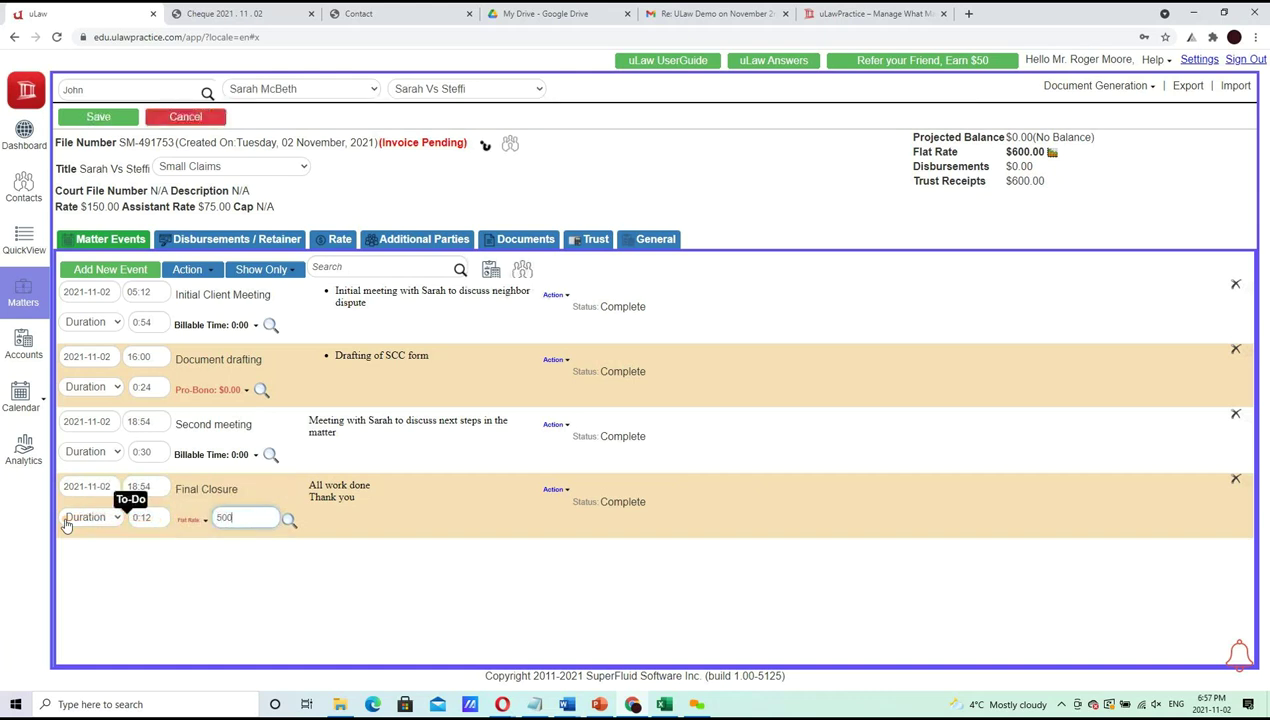
left_click(97, 118)
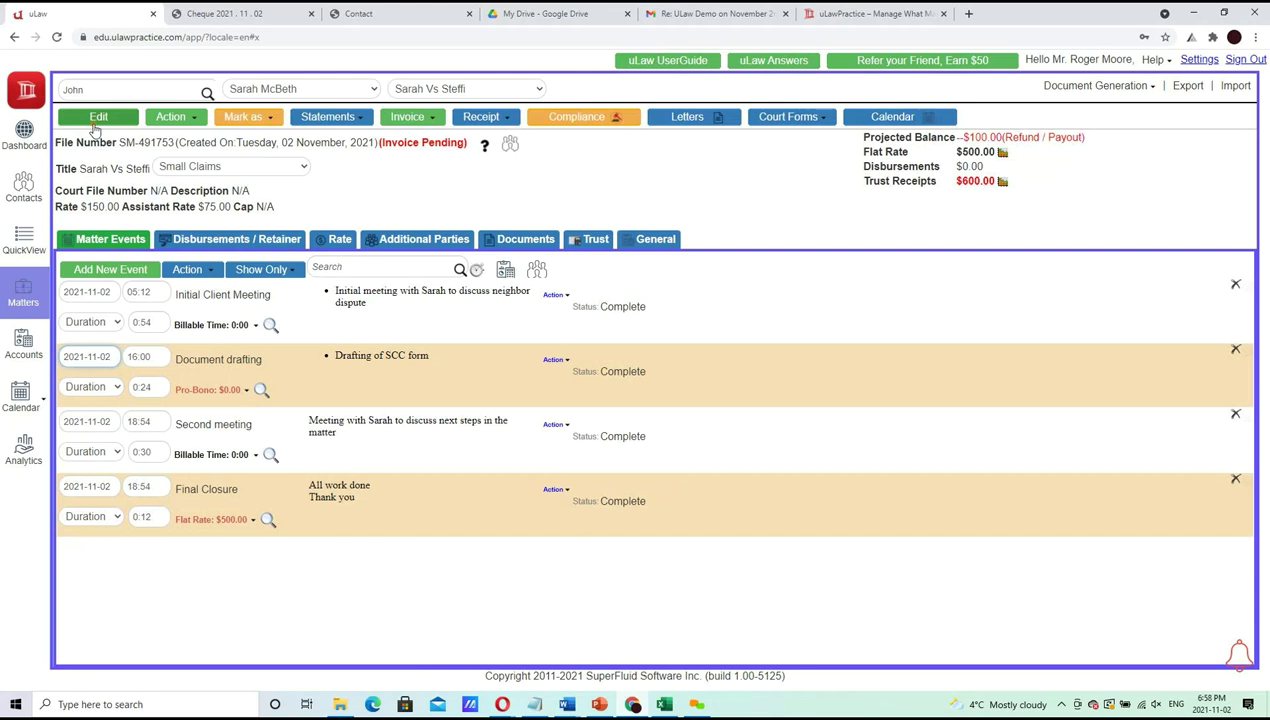
left_click(205, 243)
Start a general-account disbursement for a tax-exempt $100 Application Fee
left_click(285, 264)
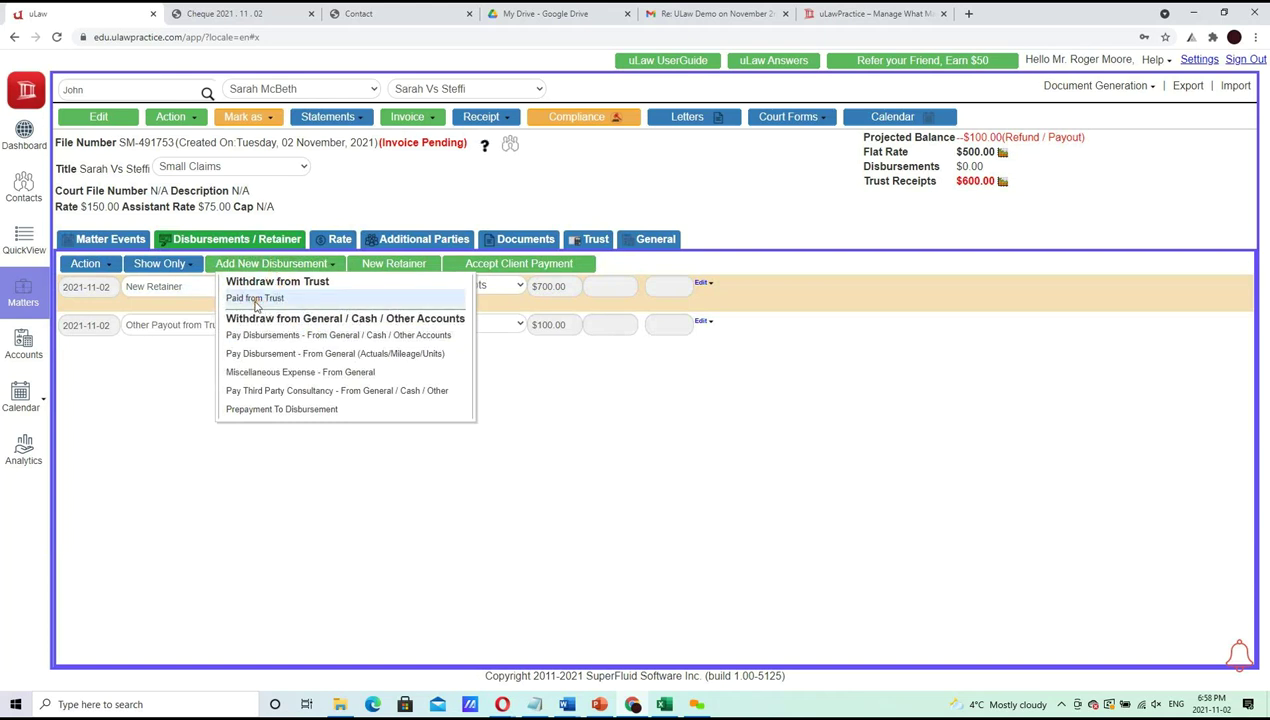
left_click(371, 356)
left_click(405, 168)
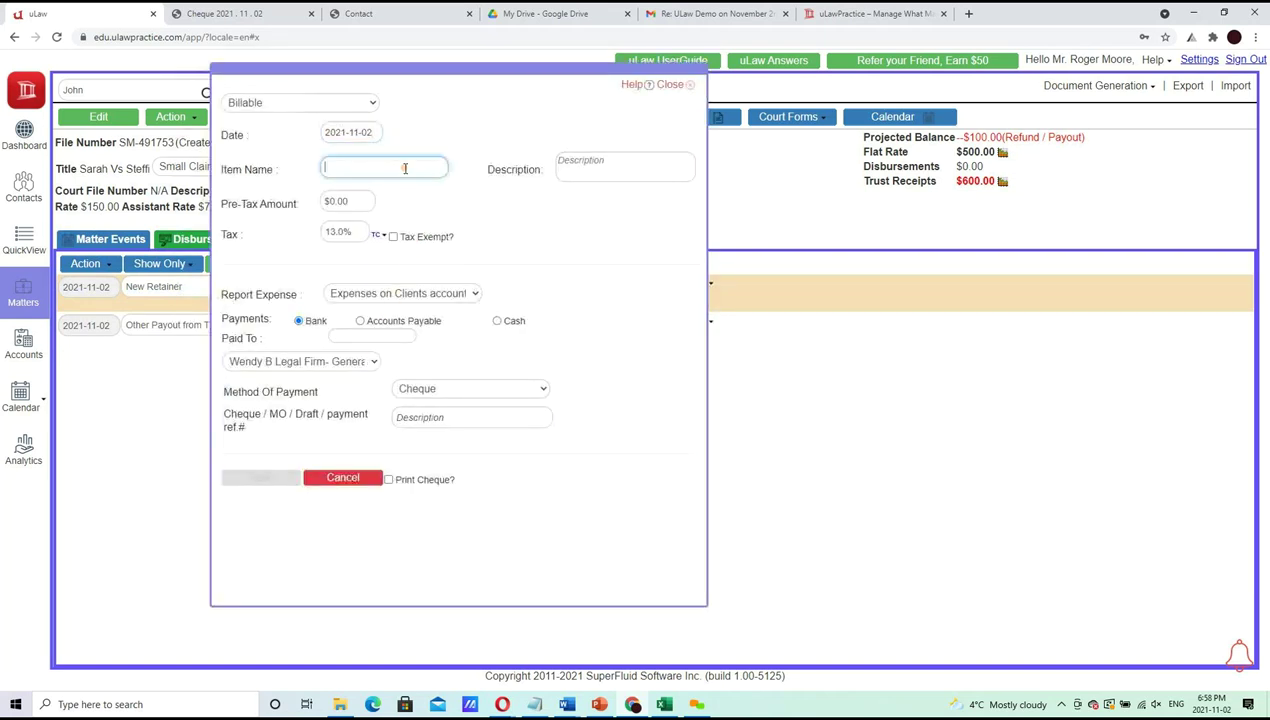
left_click(405, 168)
type("Appl")
key("Return")
key("Tab")
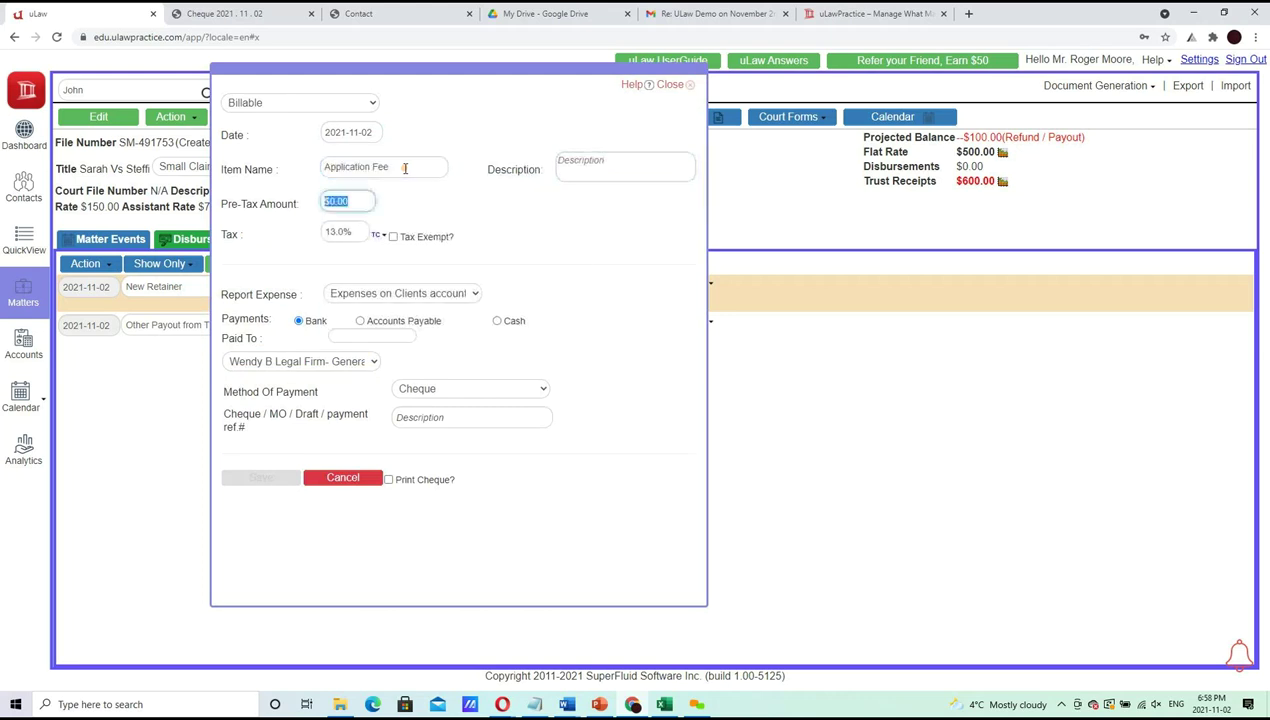
type("100")
key("Tab")
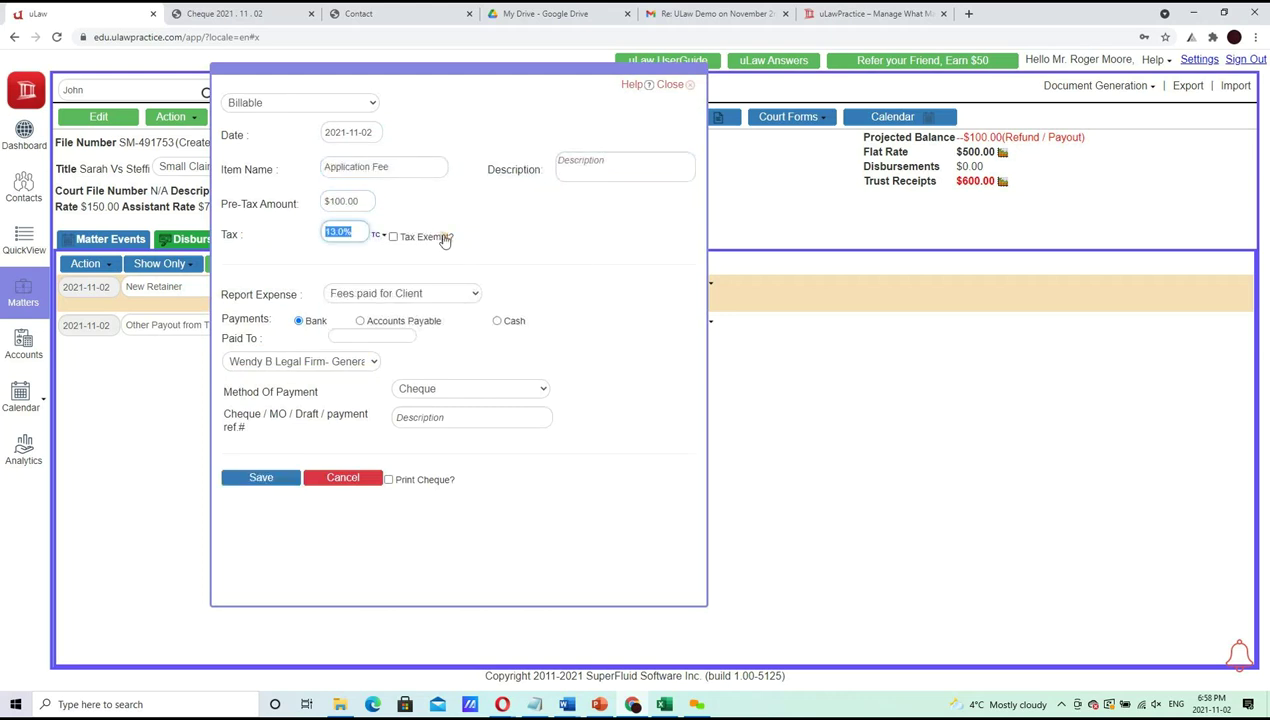
left_click(442, 238)
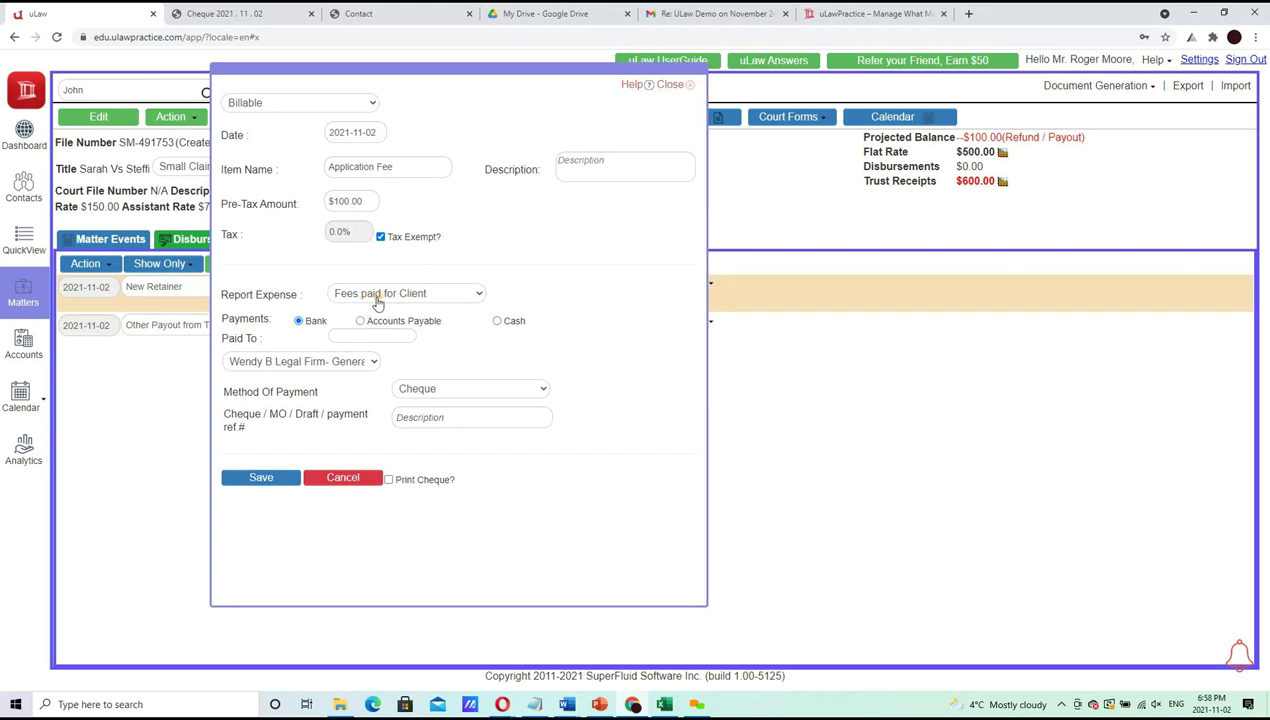
Make it payable to 'MINSITRY OF ATTORNEY GENE' from the firm's general bank account
left_click(375, 336)
type("MINSIT")
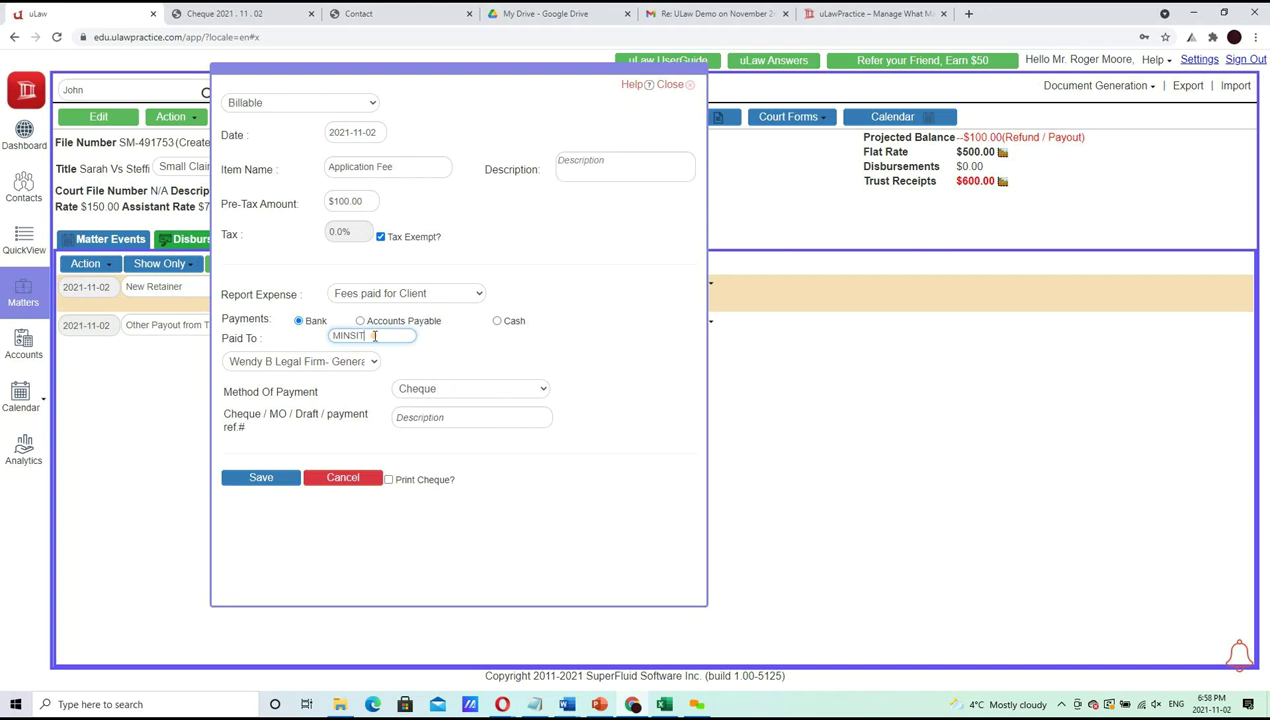
type("RY OF ATTORNEY GENE")
left_click(333, 362)
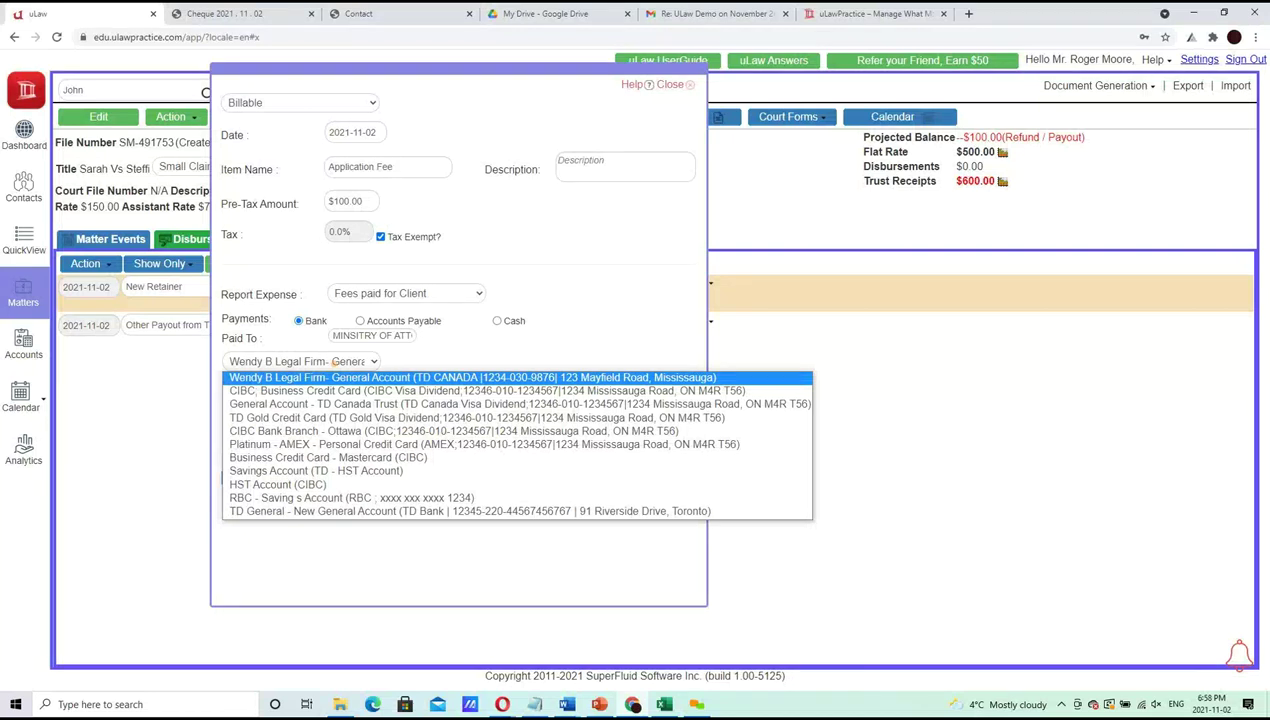
left_click(516, 363)
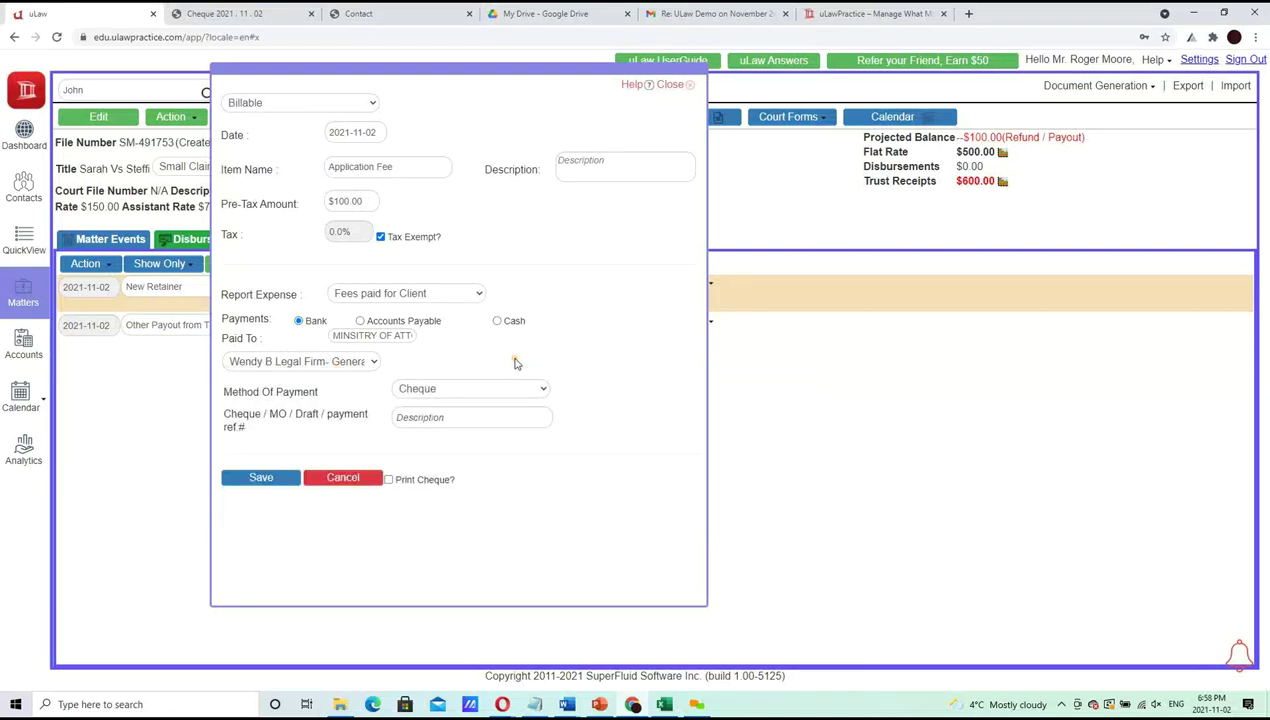
left_click(507, 321)
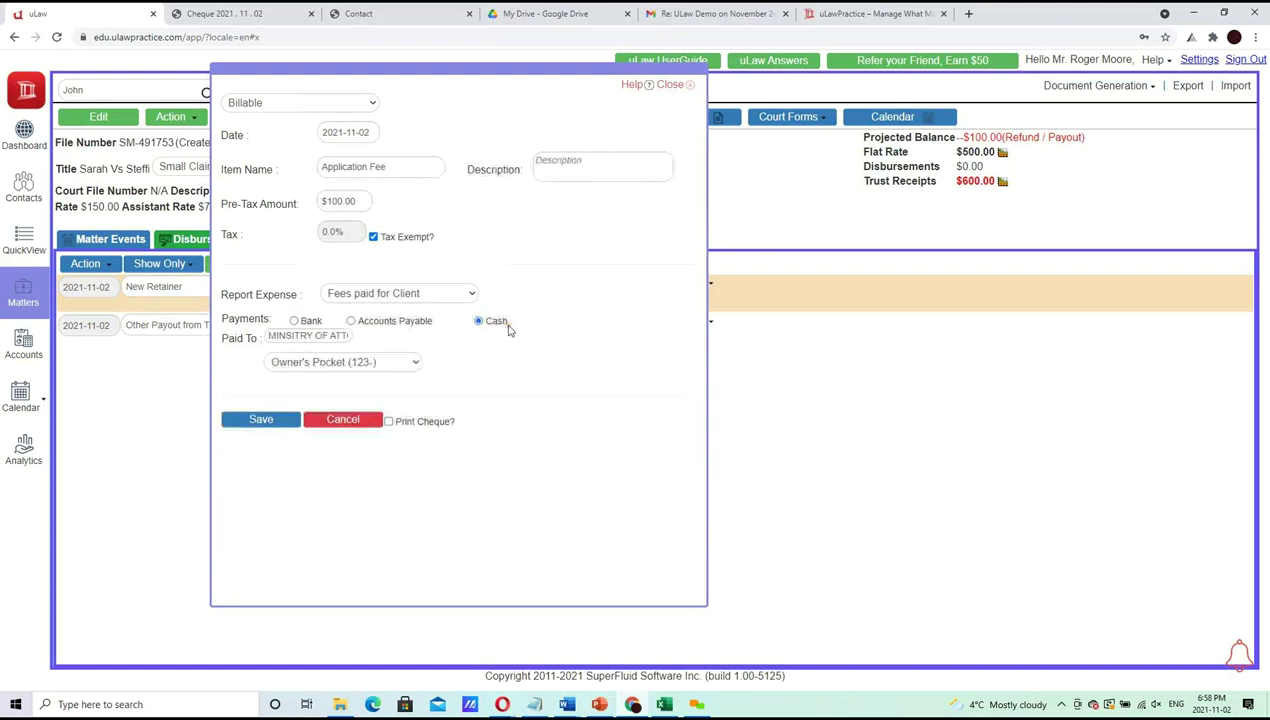
left_click(349, 365)
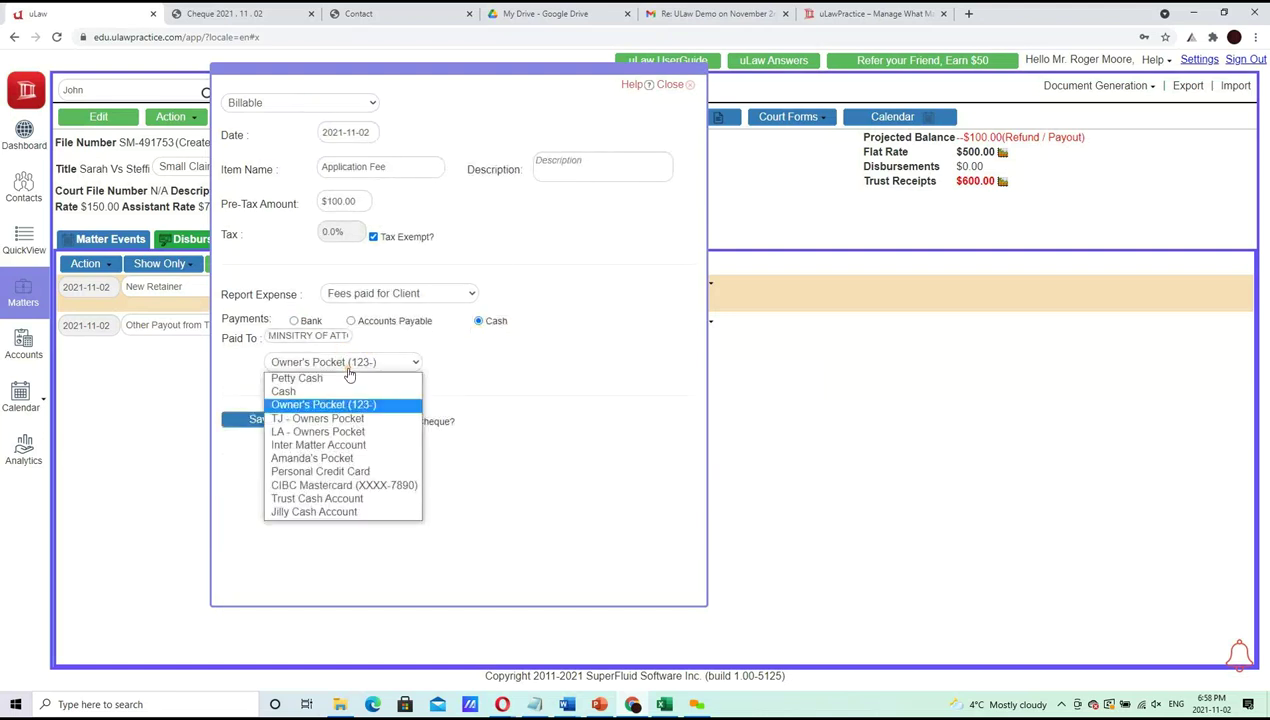
left_click(298, 321)
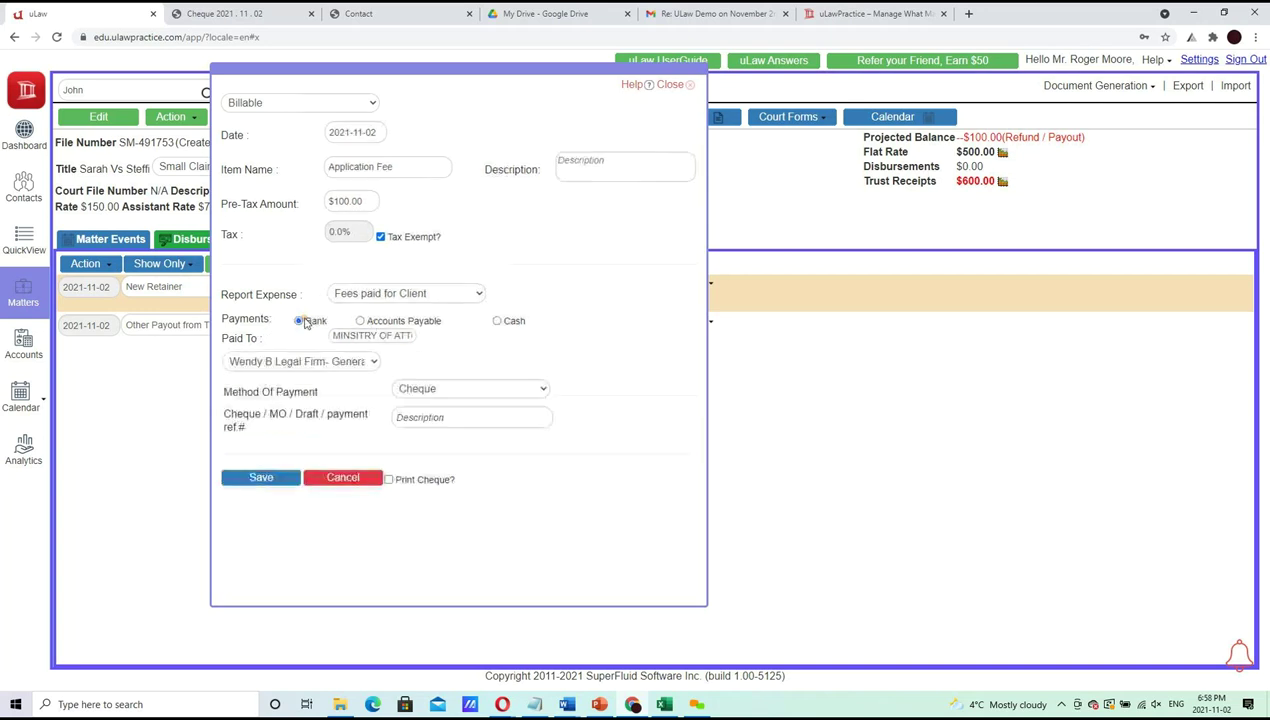
left_click(318, 368)
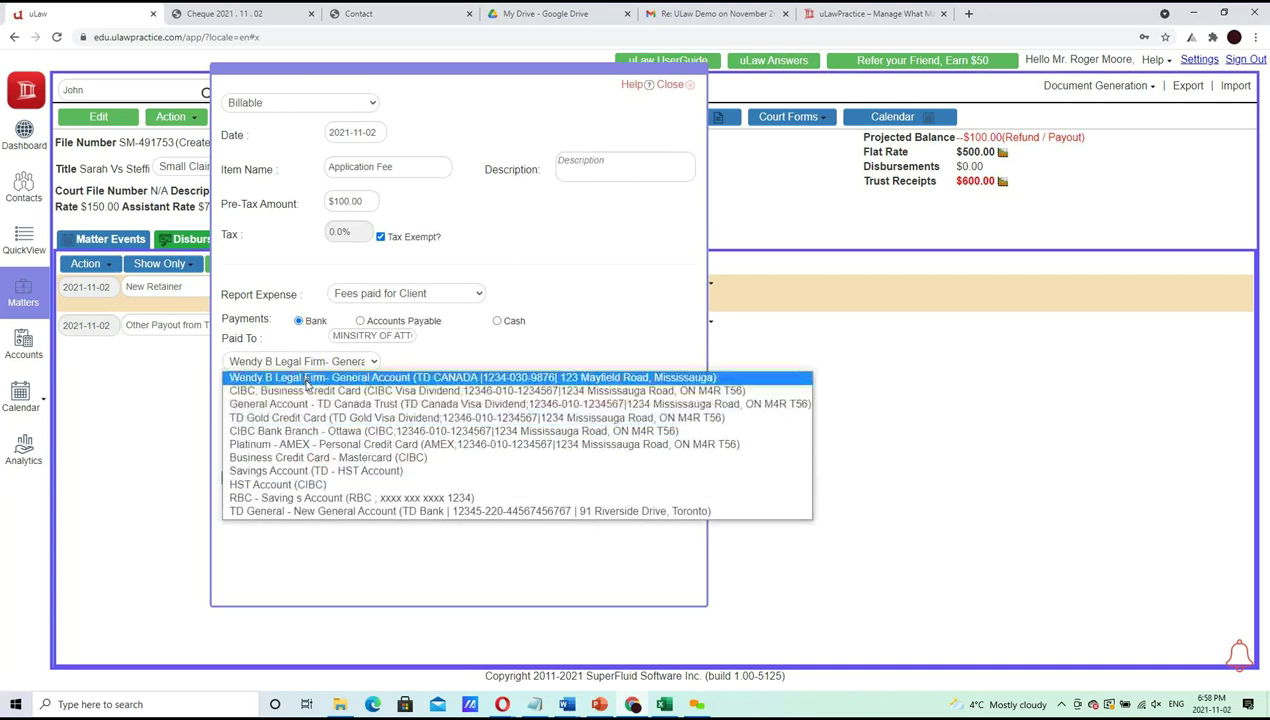
left_click(306, 379)
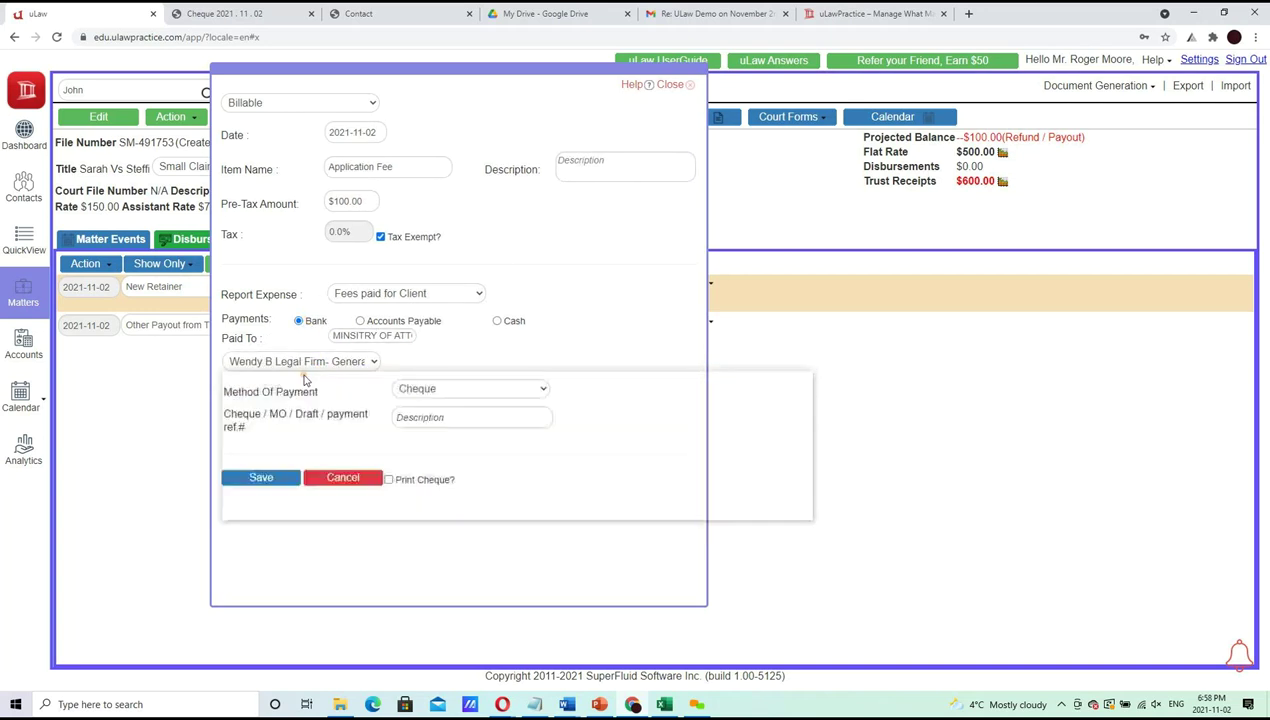
Pay it by cheque with reference 6676767 and save the disbursement
left_click(459, 392)
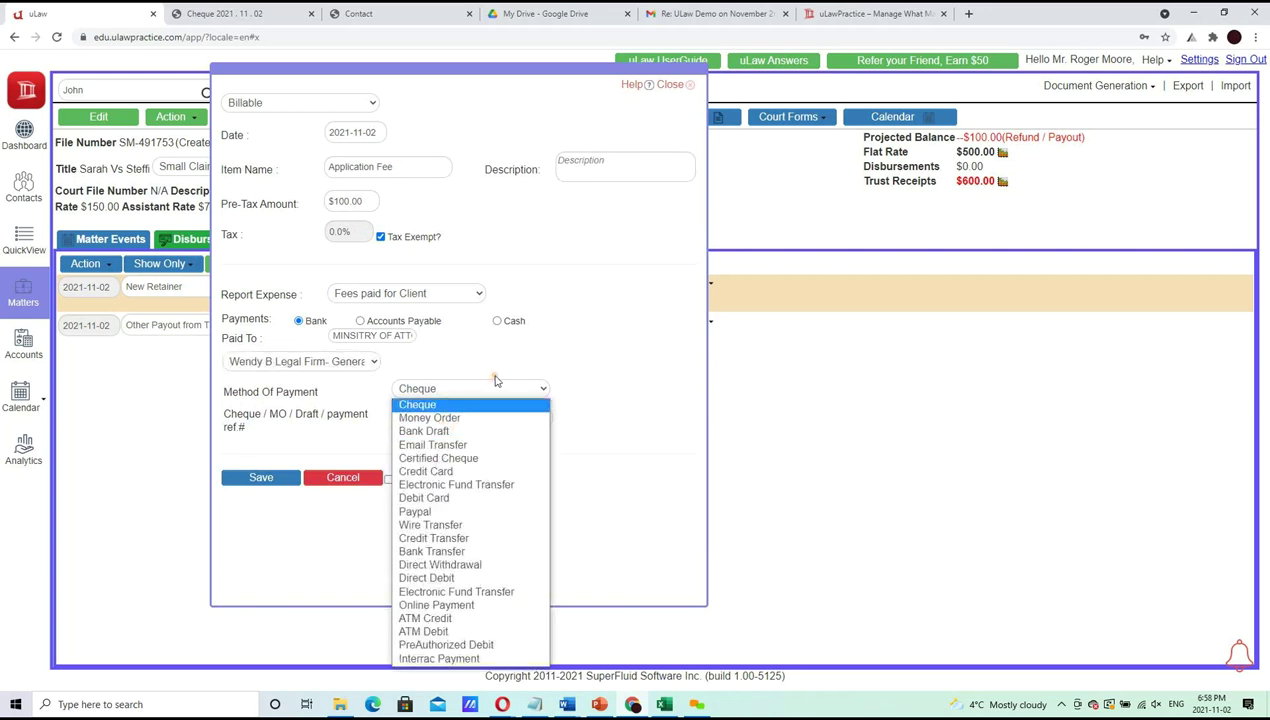
left_click(482, 402)
left_click(467, 413)
type("6676767")
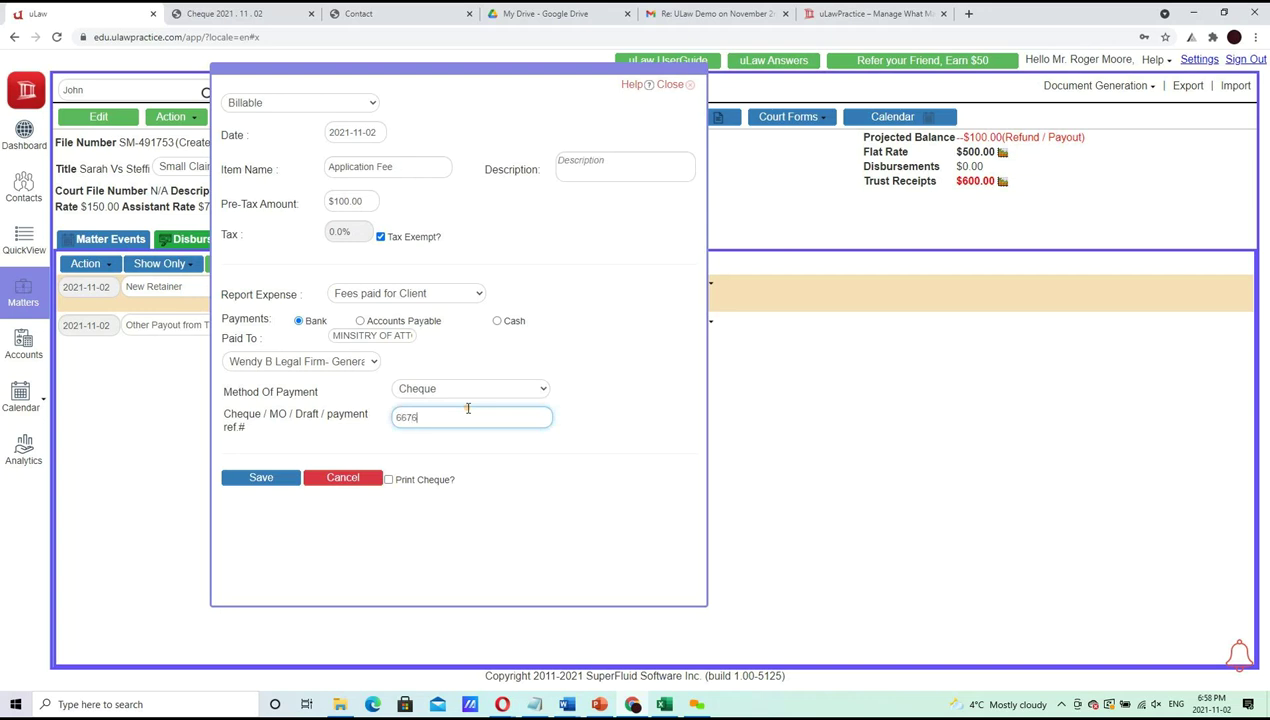
left_click(257, 478)
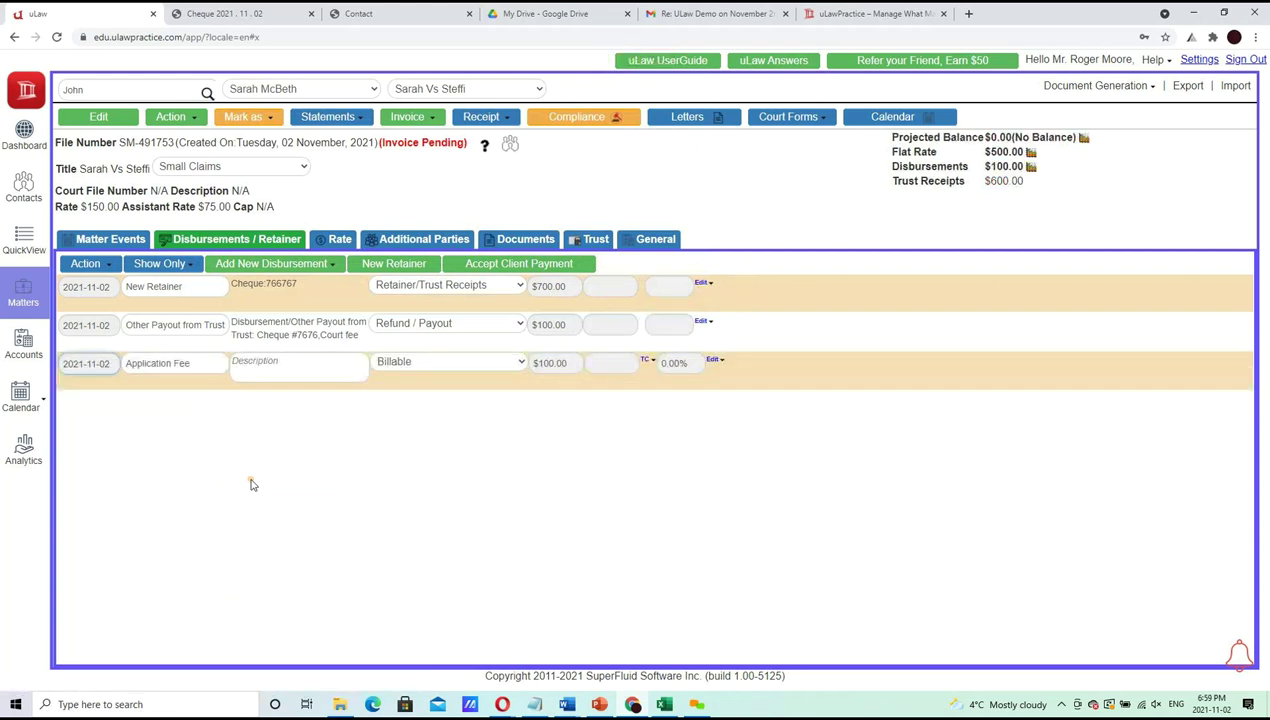
Show the Matter Events list with the Invoice options open, then bring up the agenda presentation
left_click(104, 240)
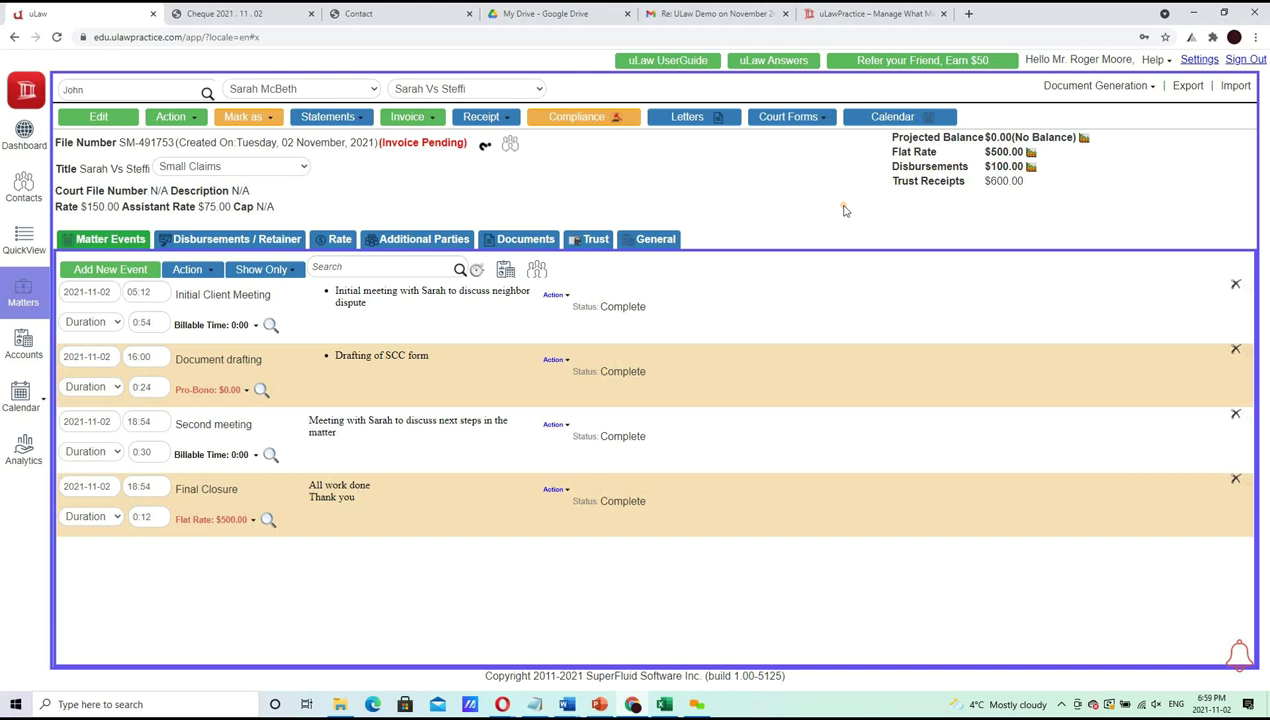
left_click(425, 117)
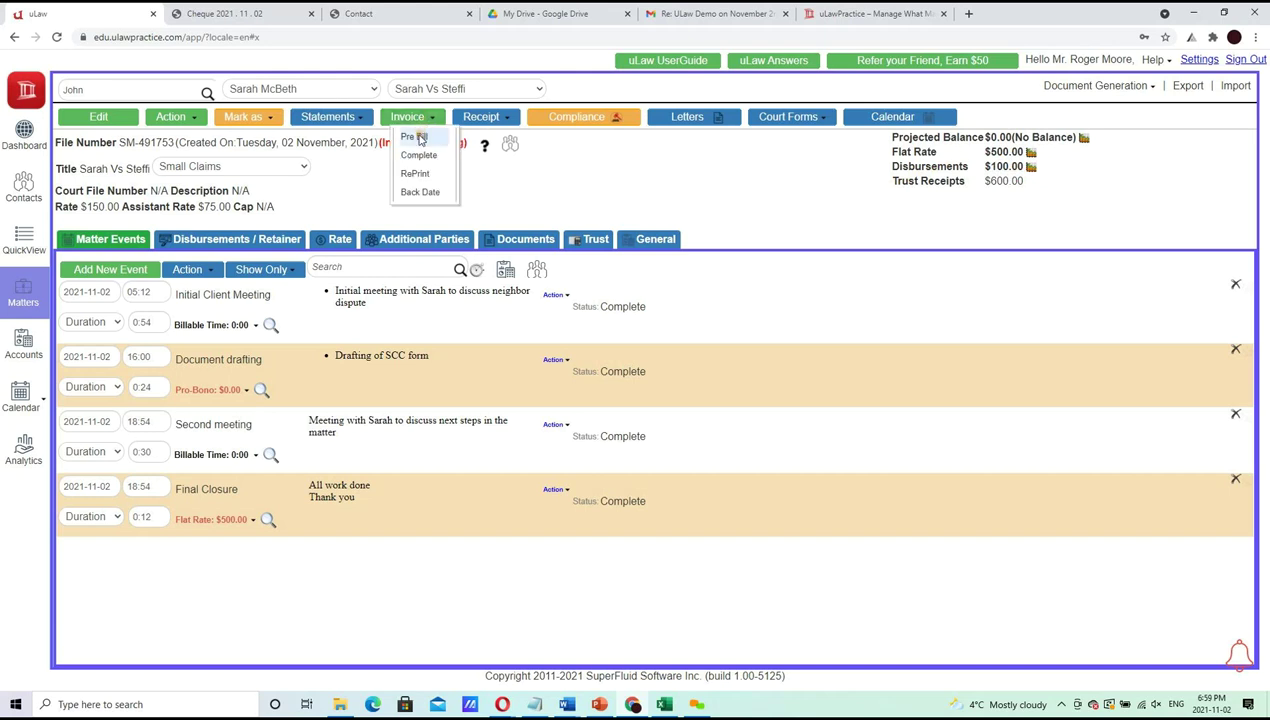
left_click(599, 704)
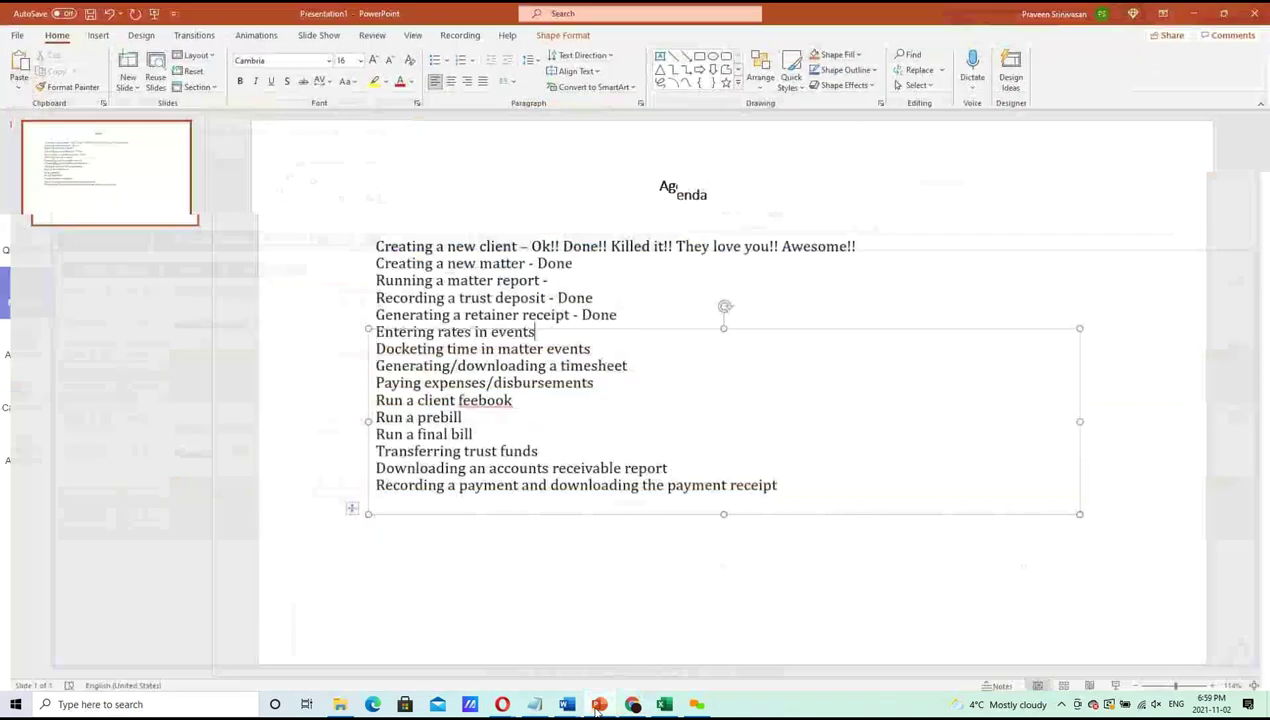
Highlight the billing and trust agenda items, then go back to the cheque PDF
left_click_drag(496, 444, 414, 429)
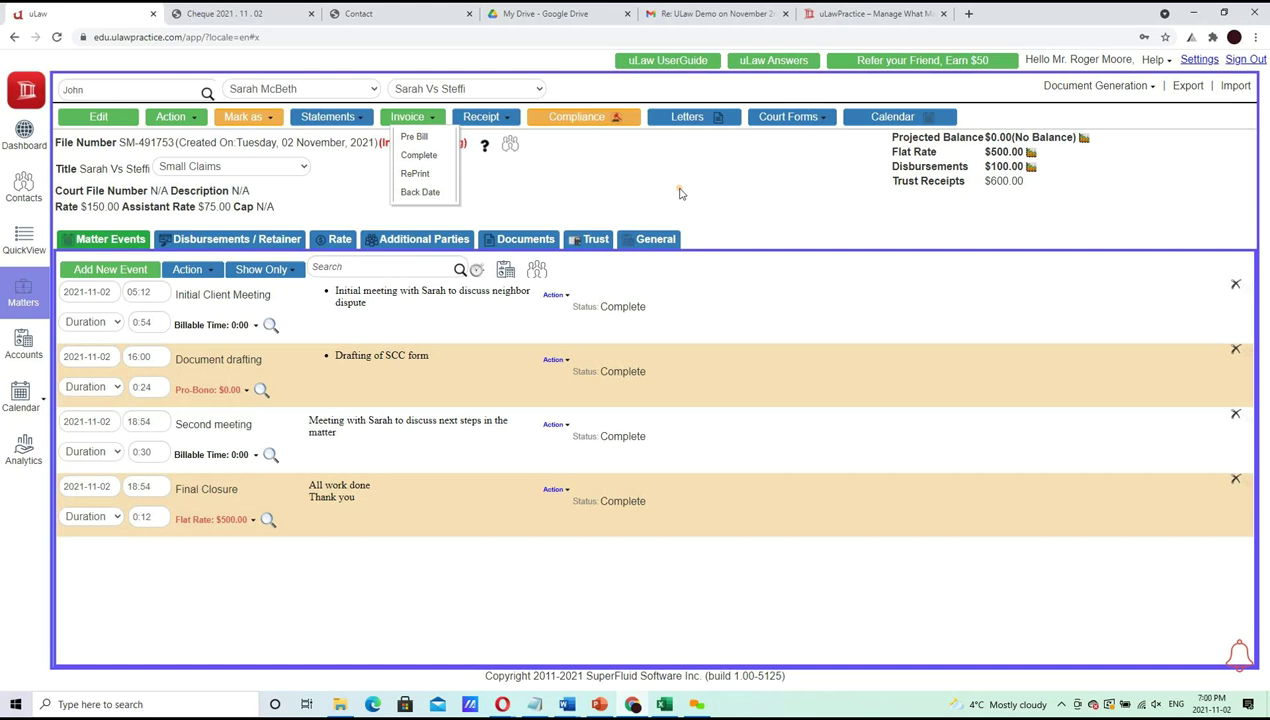
left_click(258, 11)
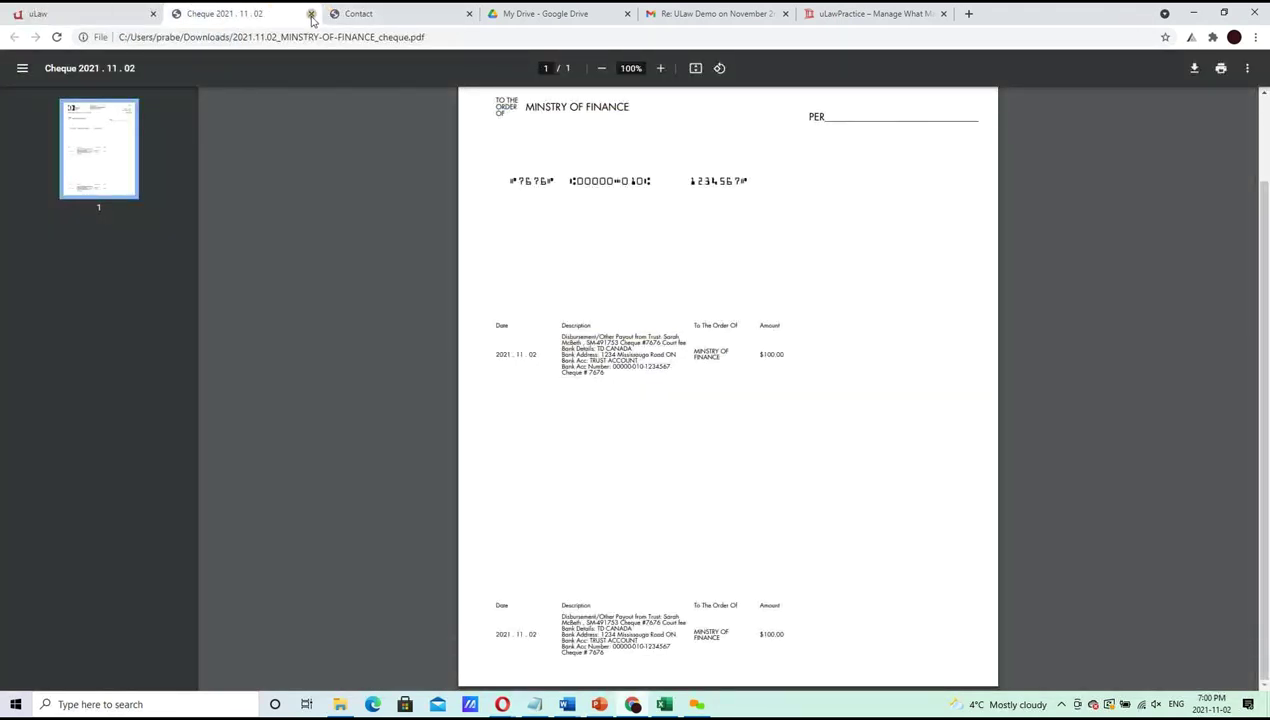
Close the cheque and contact screening PDFs, browse the Drive practice-management PDF, then return to uLaw
left_click(311, 13)
left_click(278, 11)
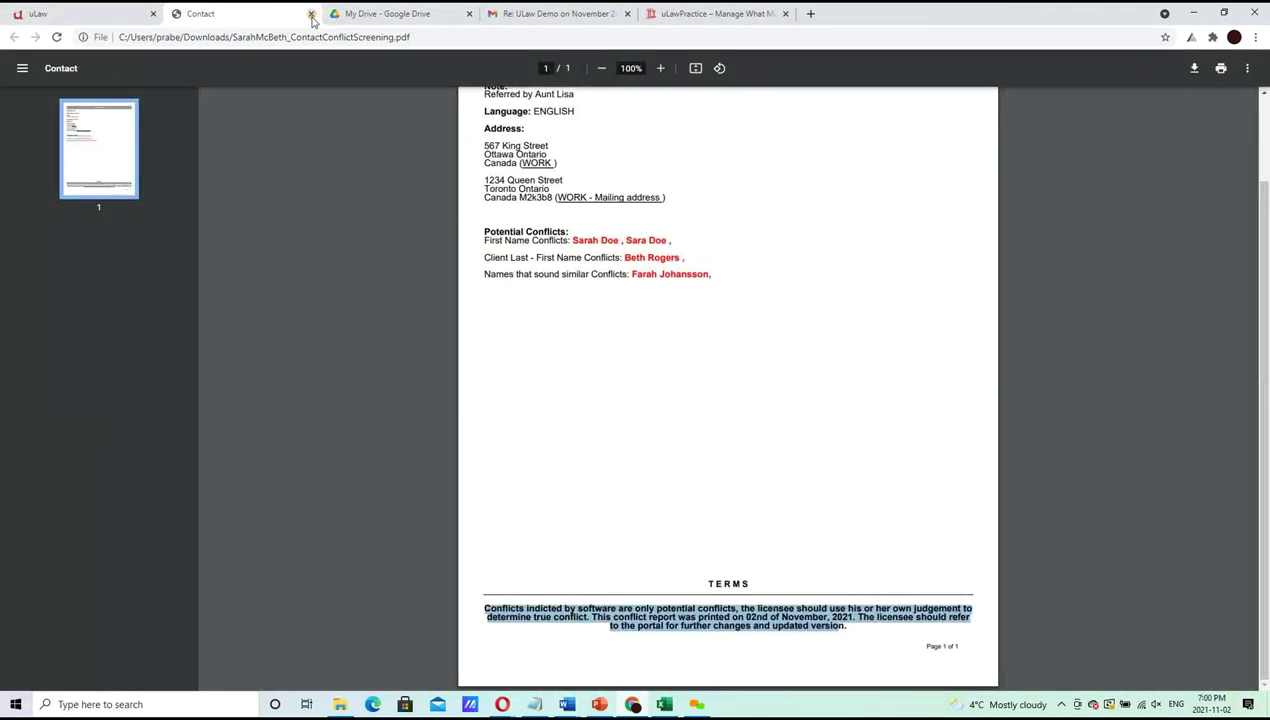
left_click(311, 13)
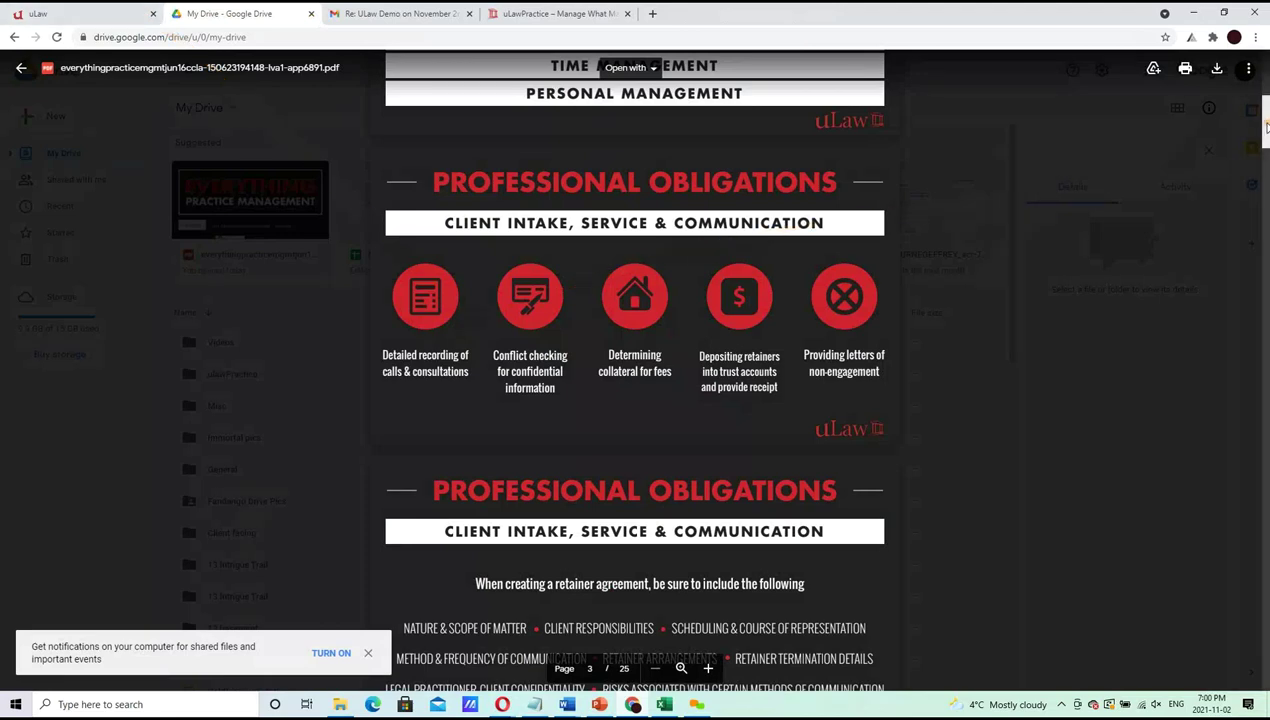
scroll(1263, 138, "down", 1)
left_click_drag(1263, 138, 1256, 204)
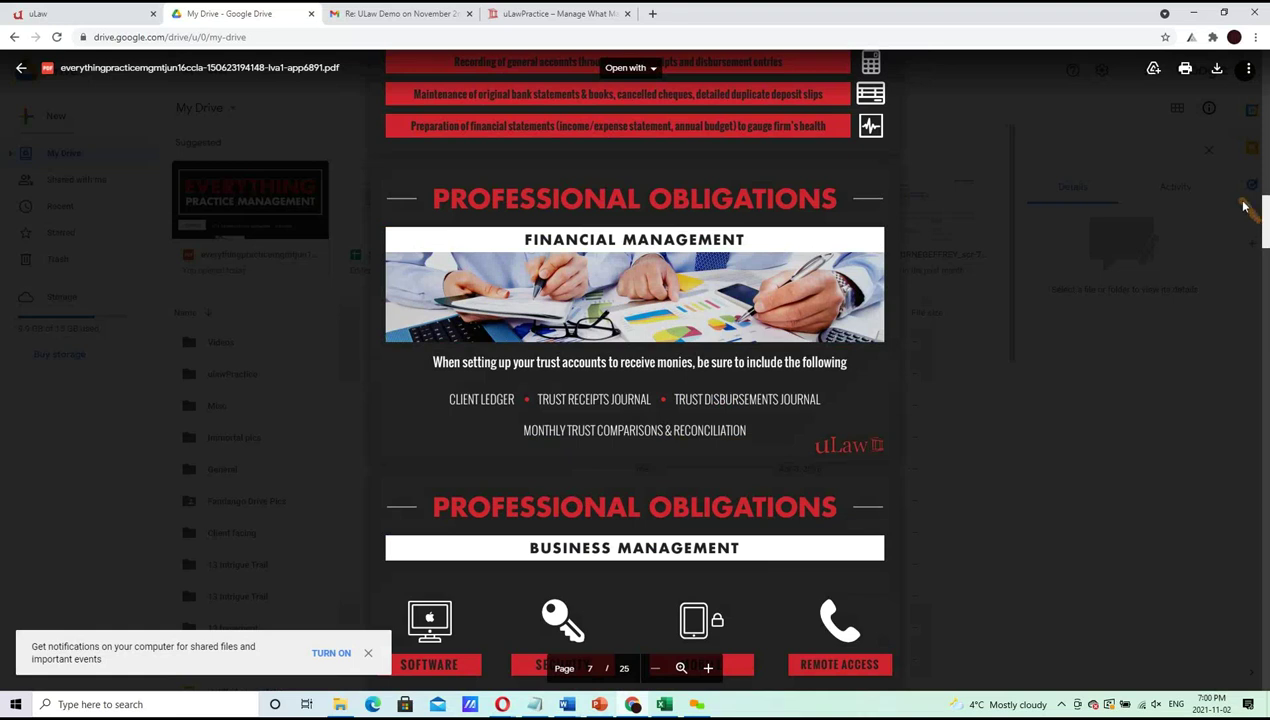
left_click(115, 12)
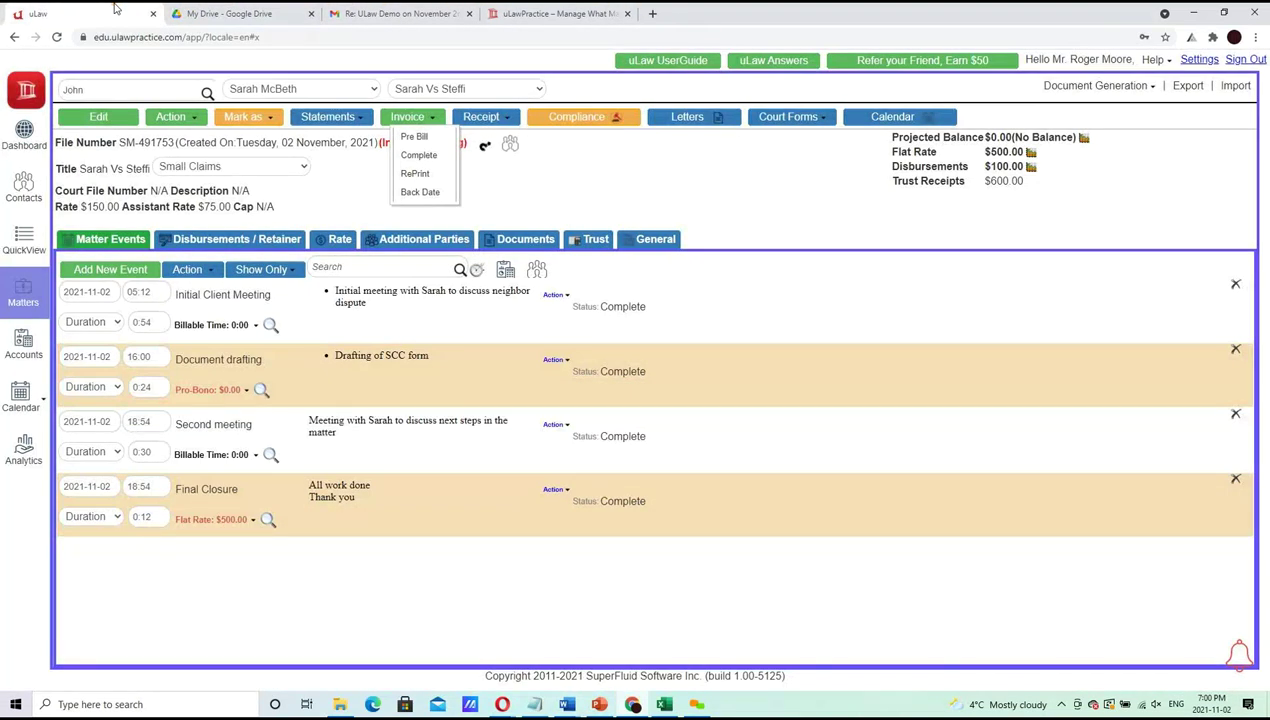
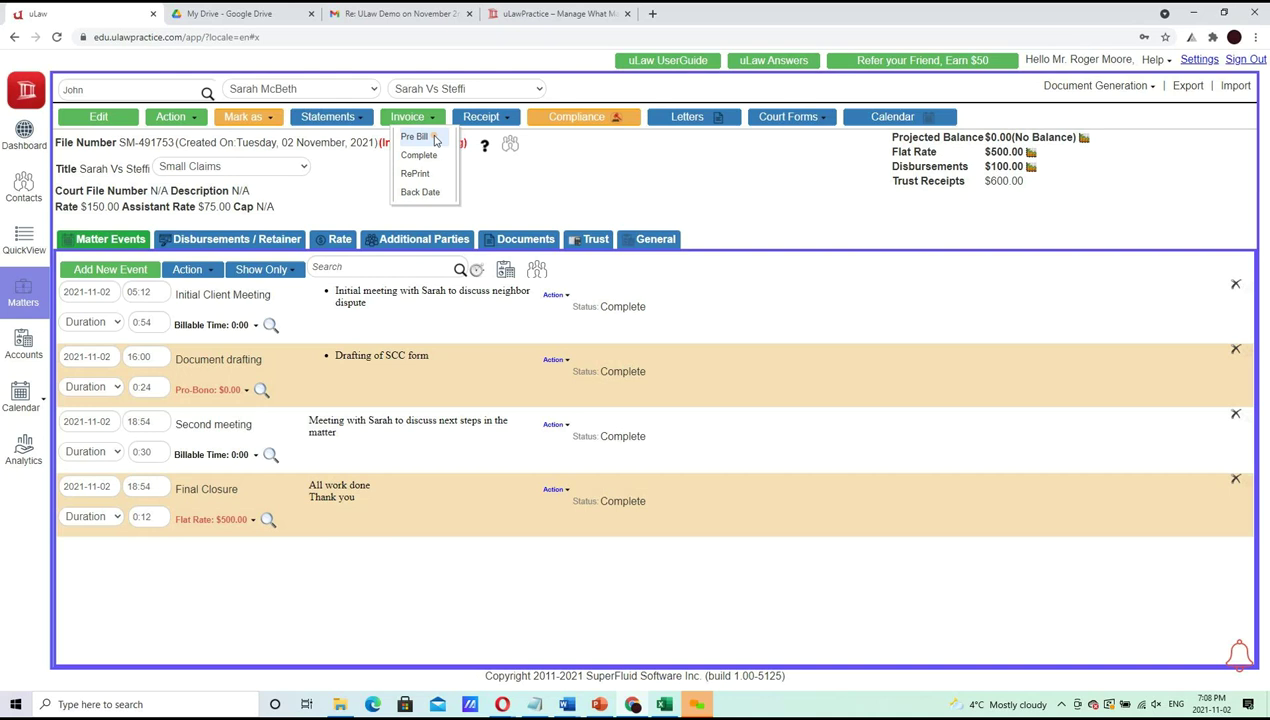
Open the pre-bill invoice options and close them without generating an invoice
left_click(436, 141)
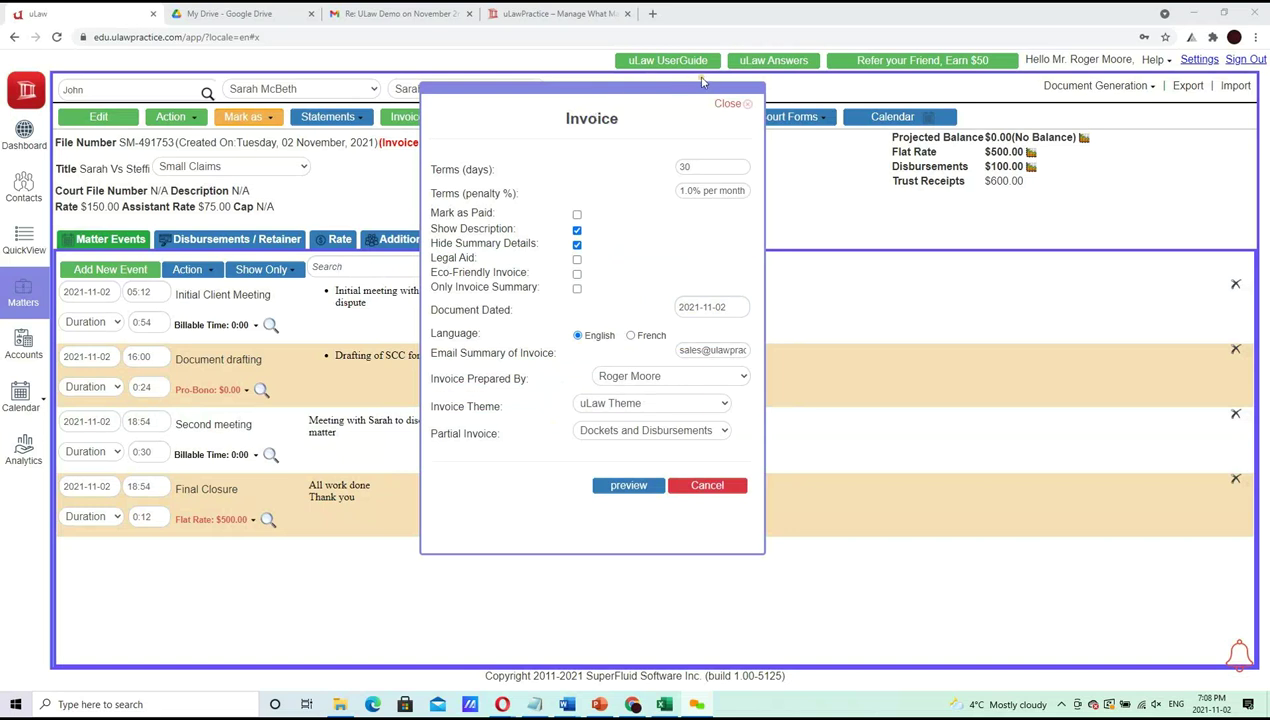
left_click(728, 103)
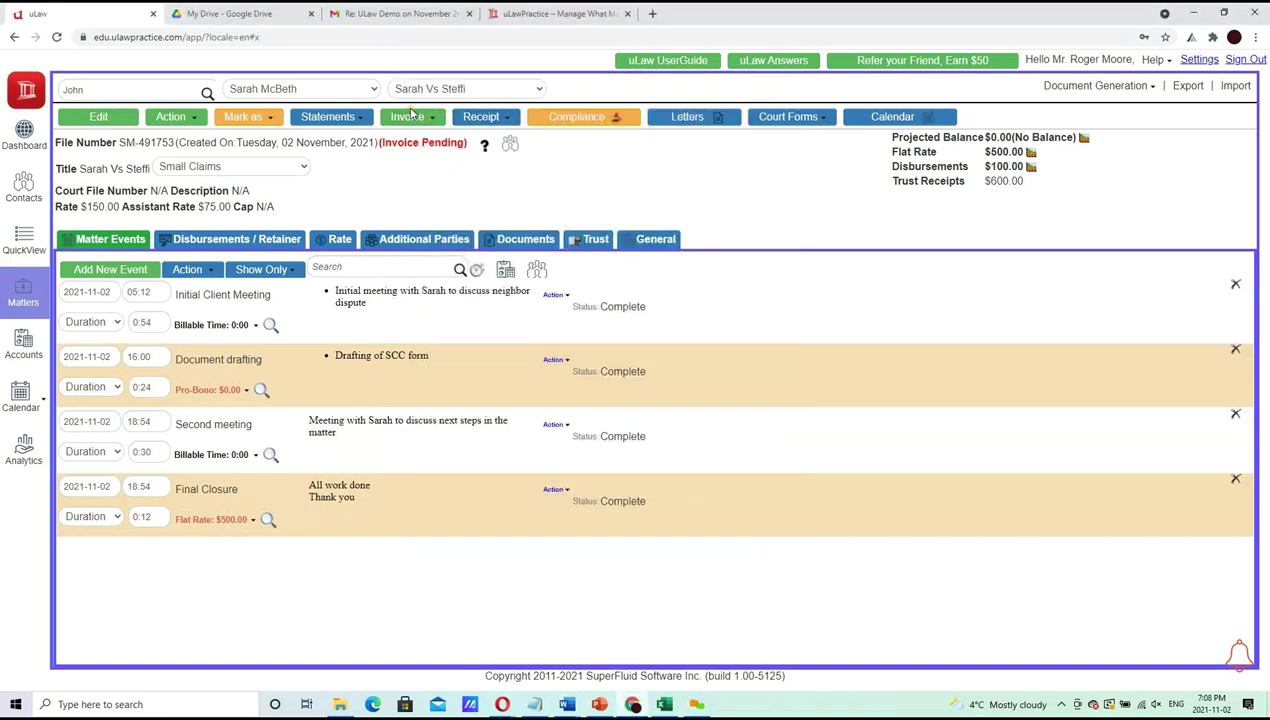
left_click(418, 124)
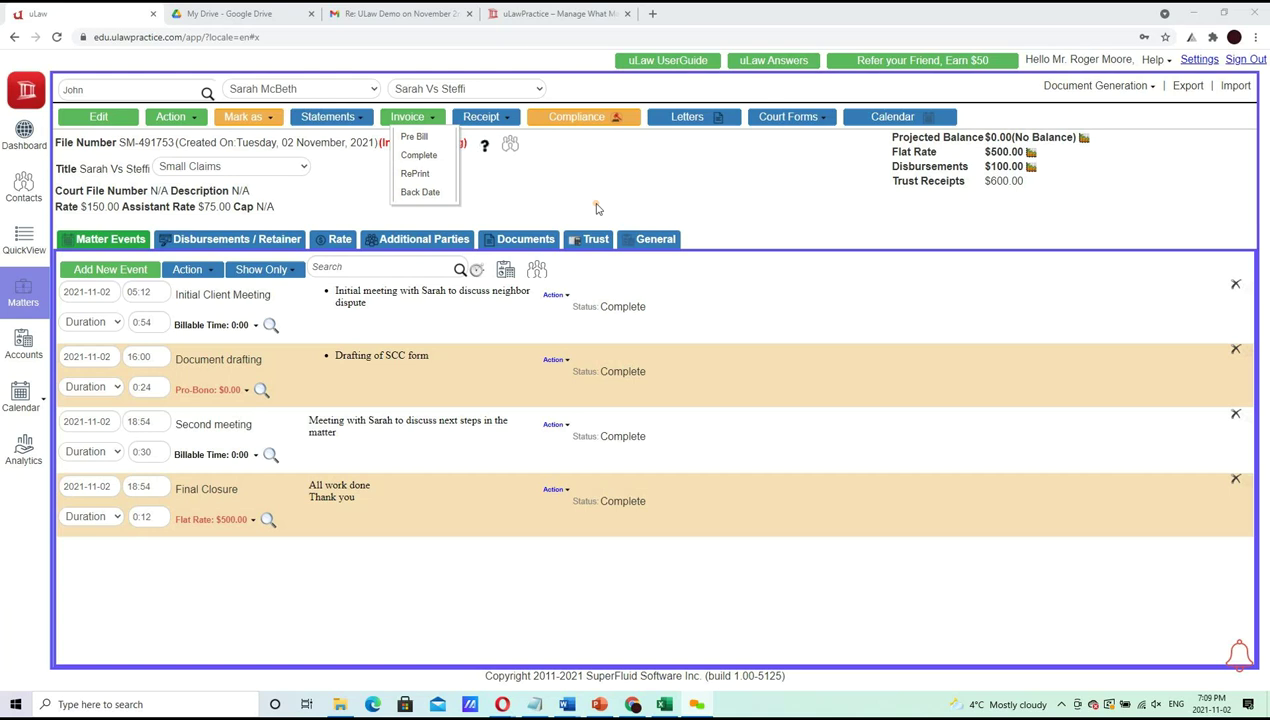
left_click(429, 118)
left_click(429, 118)
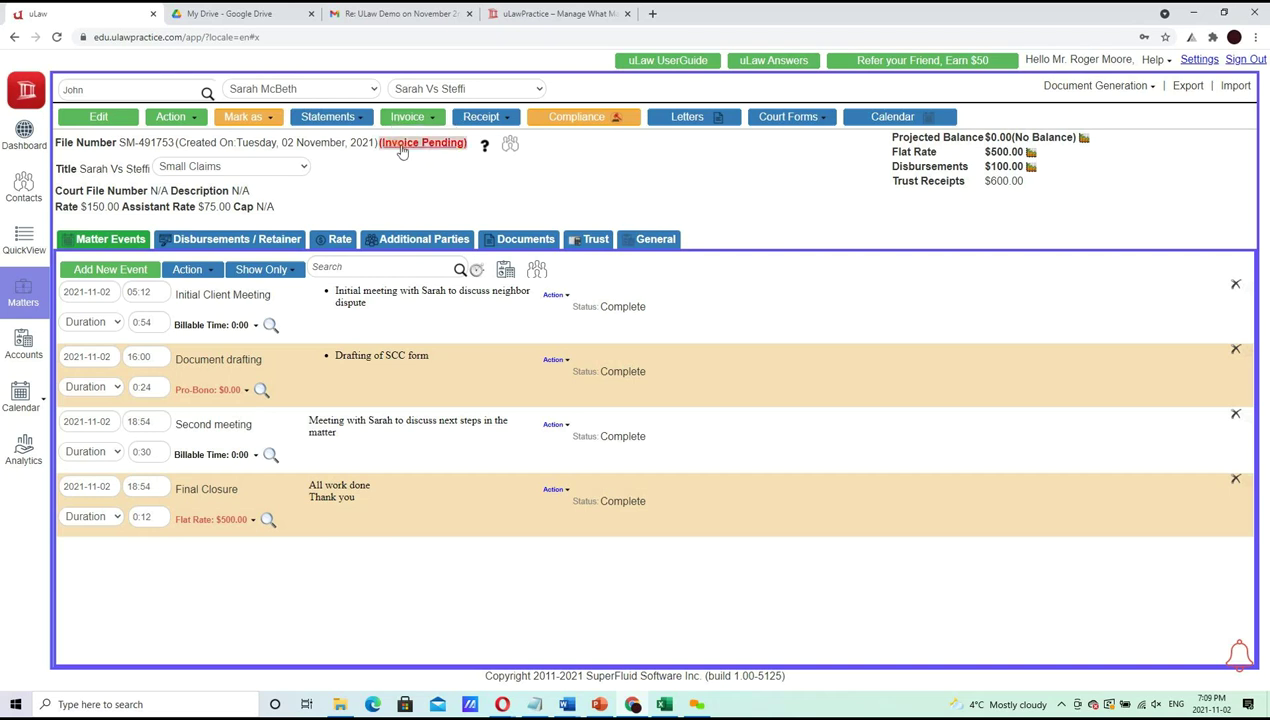
Check the Invoice Pending status details, then reopen the pre-bill options with 30-day terms and uLaw Theme
left_click(402, 147)
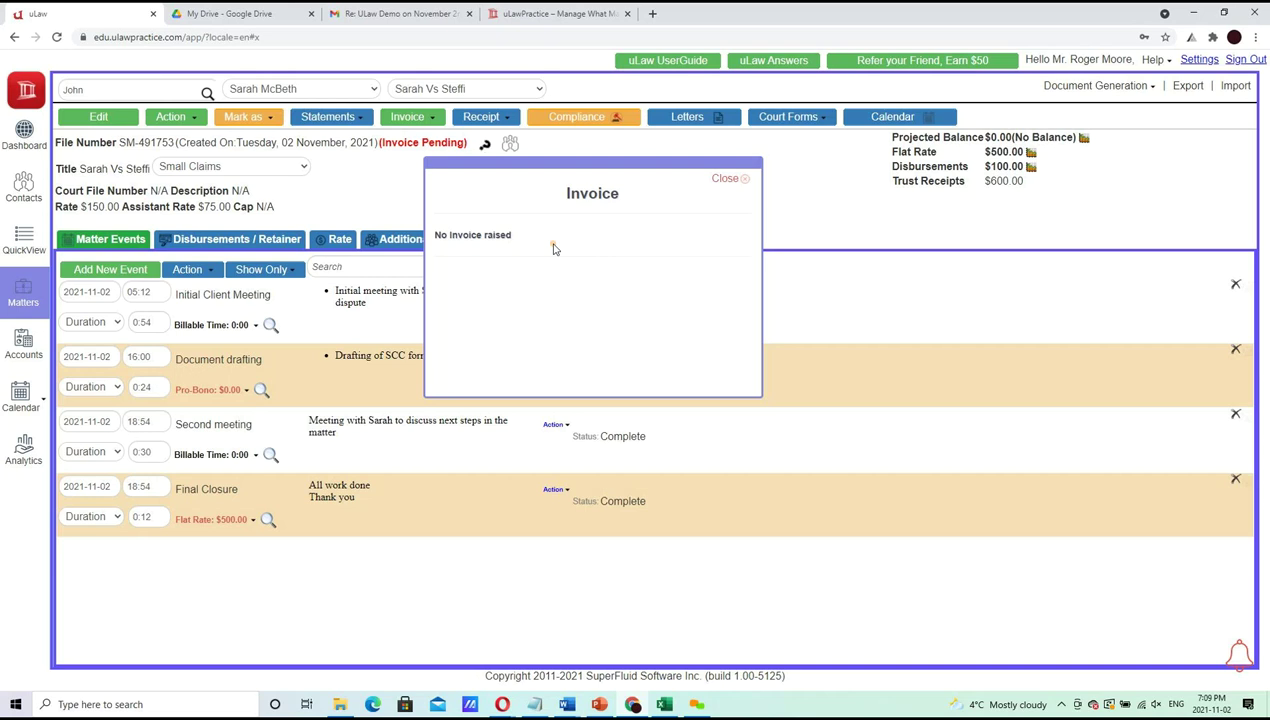
left_click(727, 179)
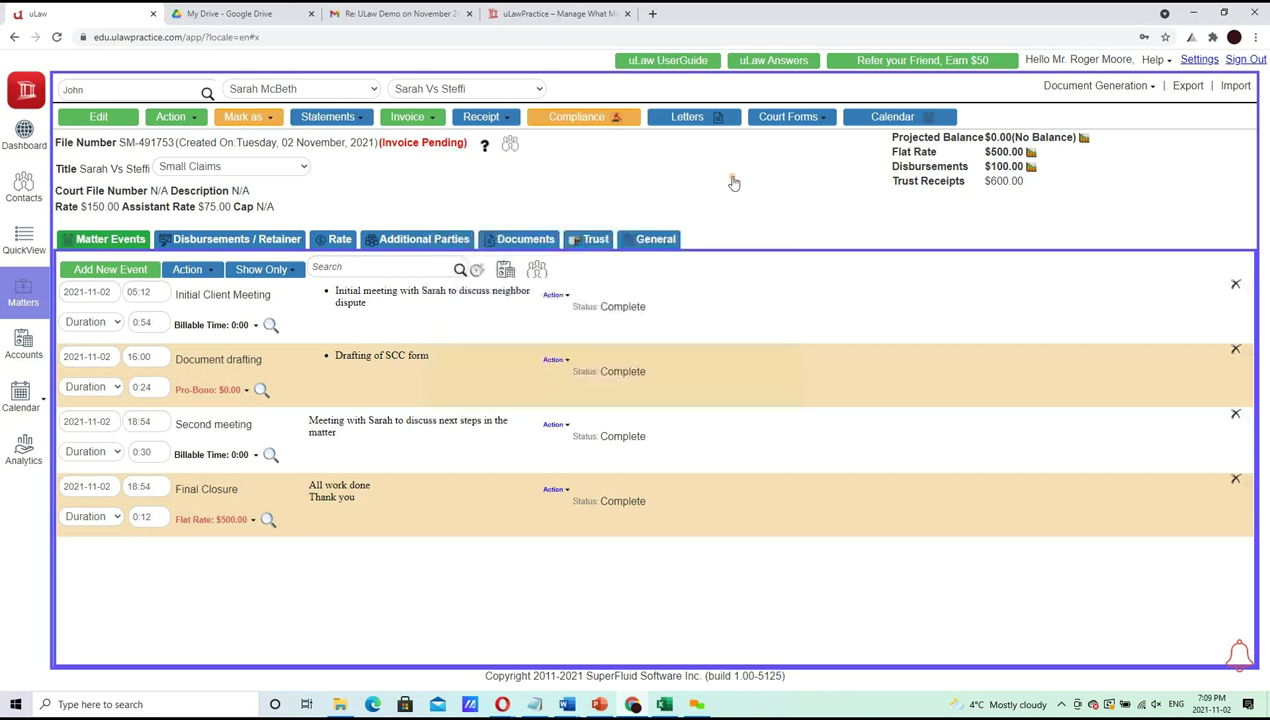
left_click(424, 118)
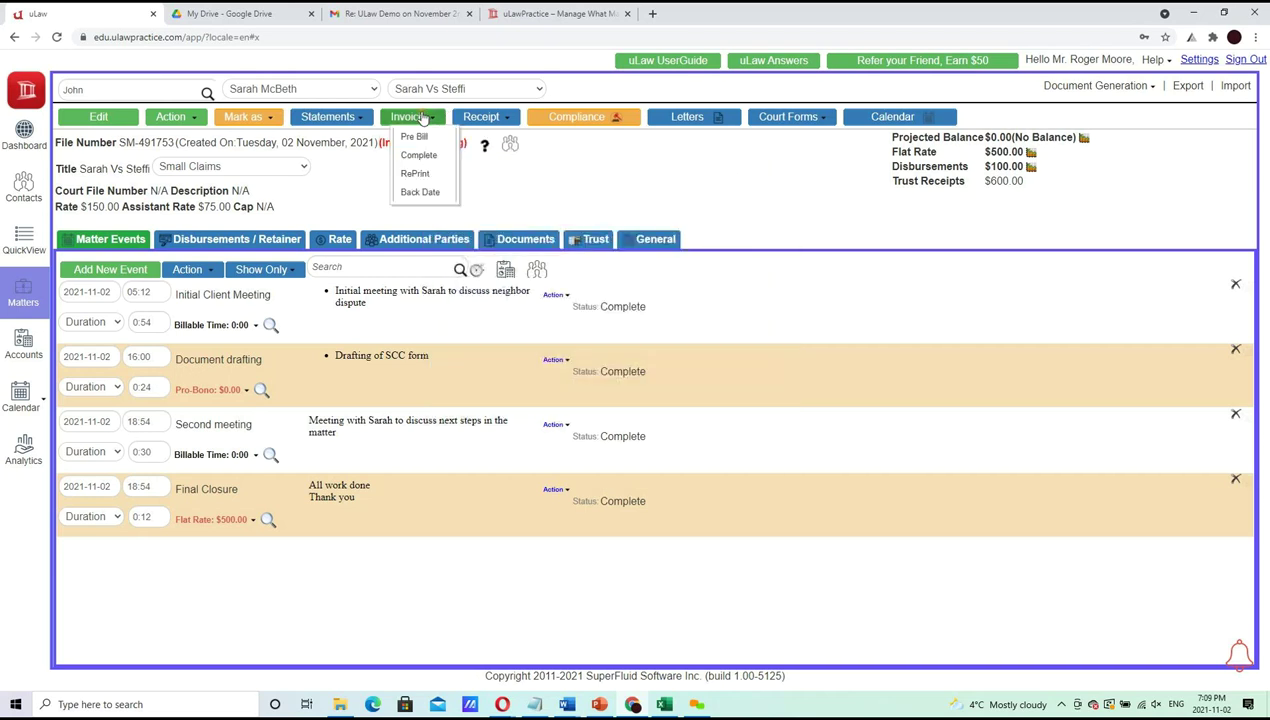
left_click(414, 137)
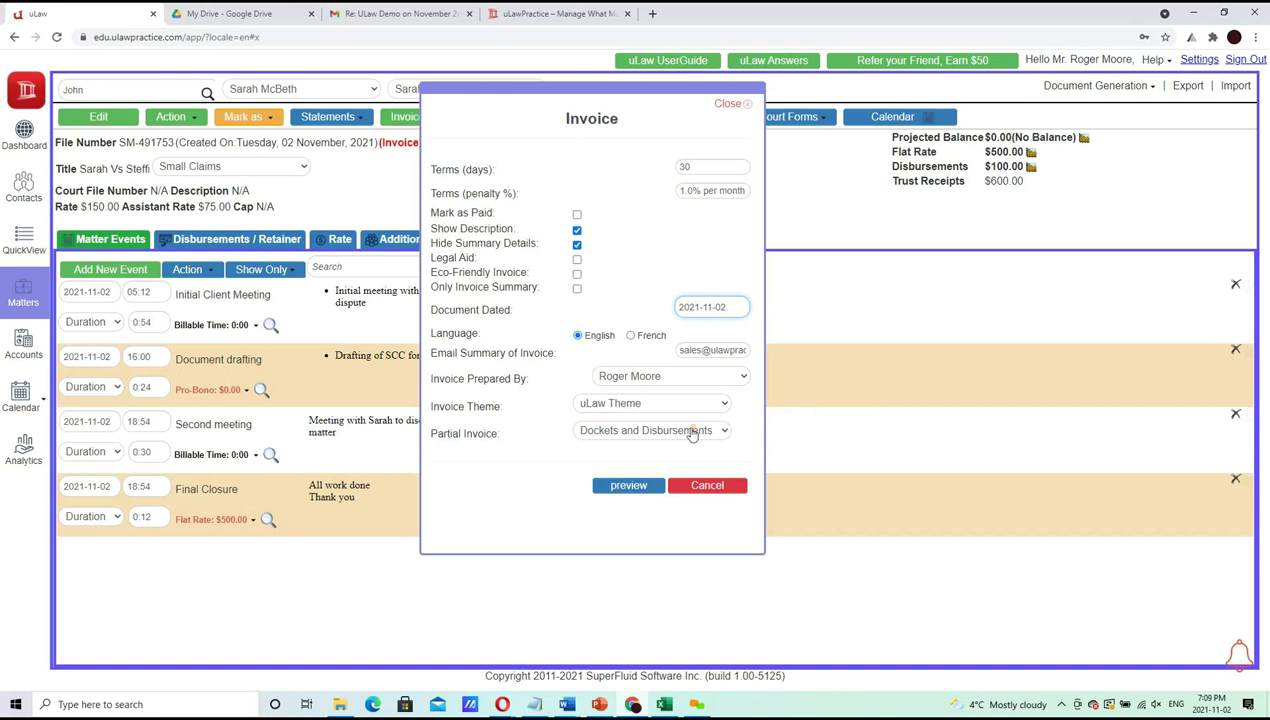
Generate the pre-bill preview and open the downloaded SM-491753_Invoice-.pdf
left_click(628, 486)
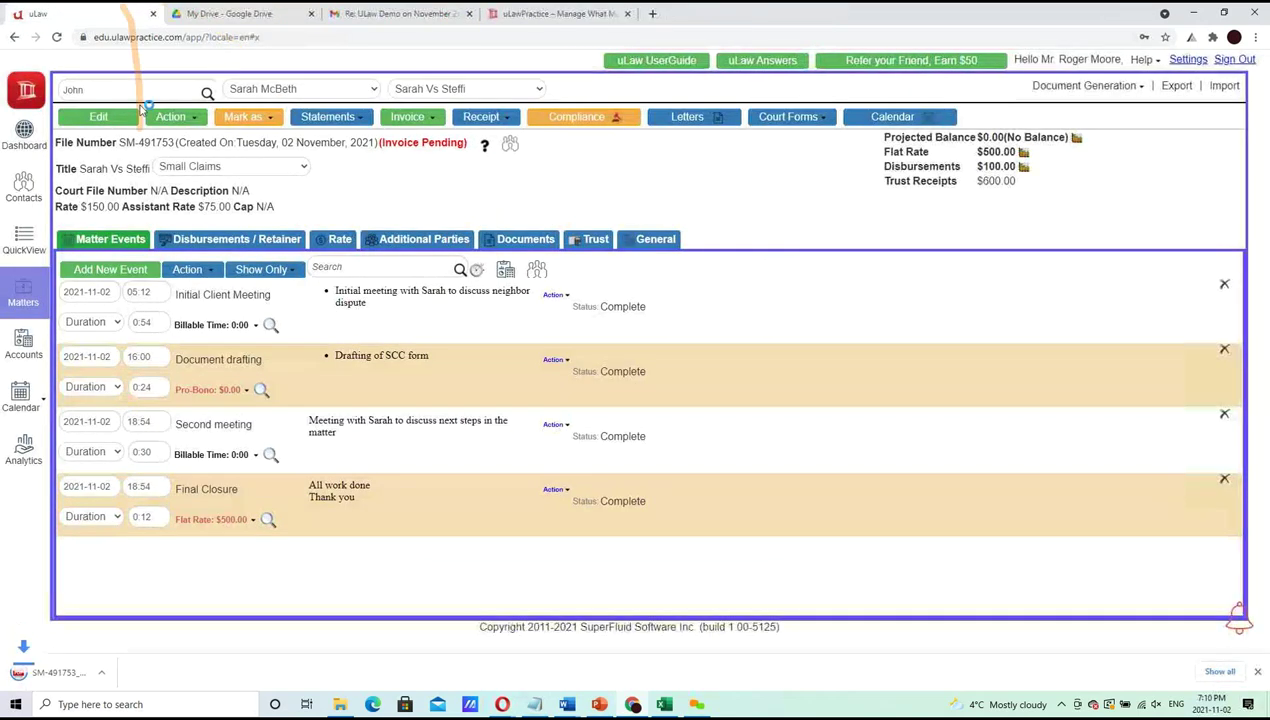
left_click(60, 680)
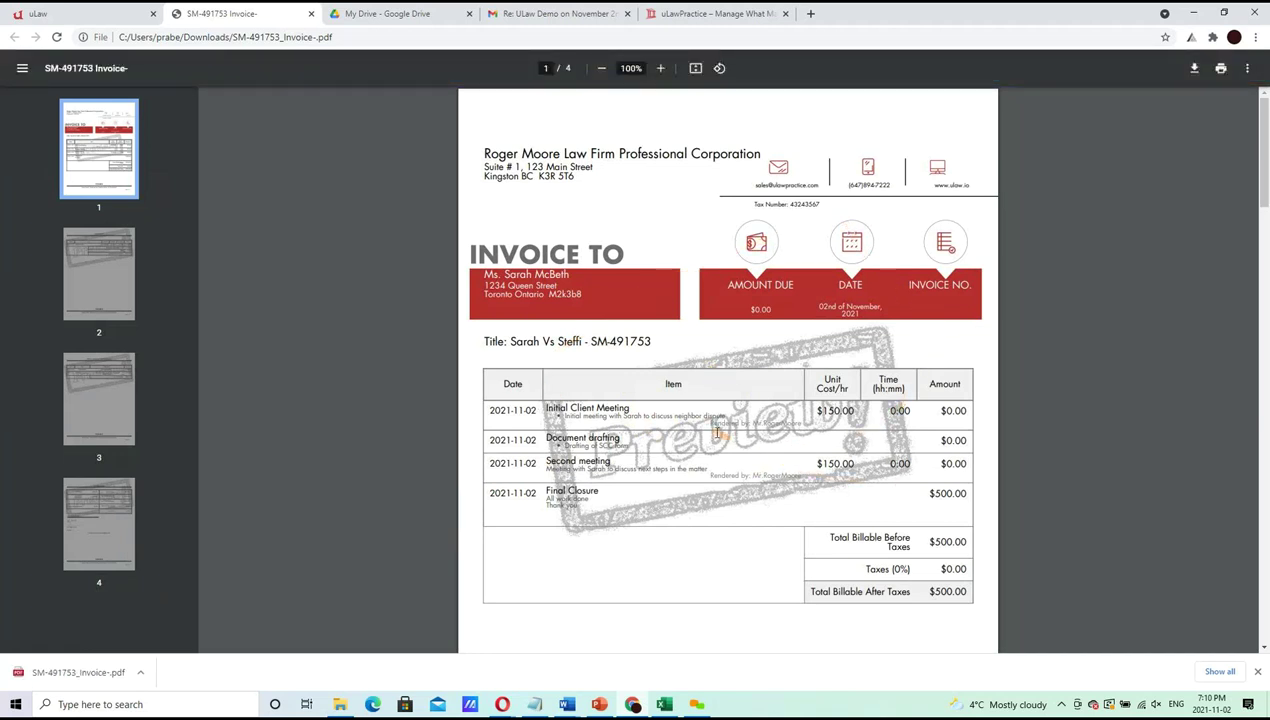
scroll(662, 244, "down", 2)
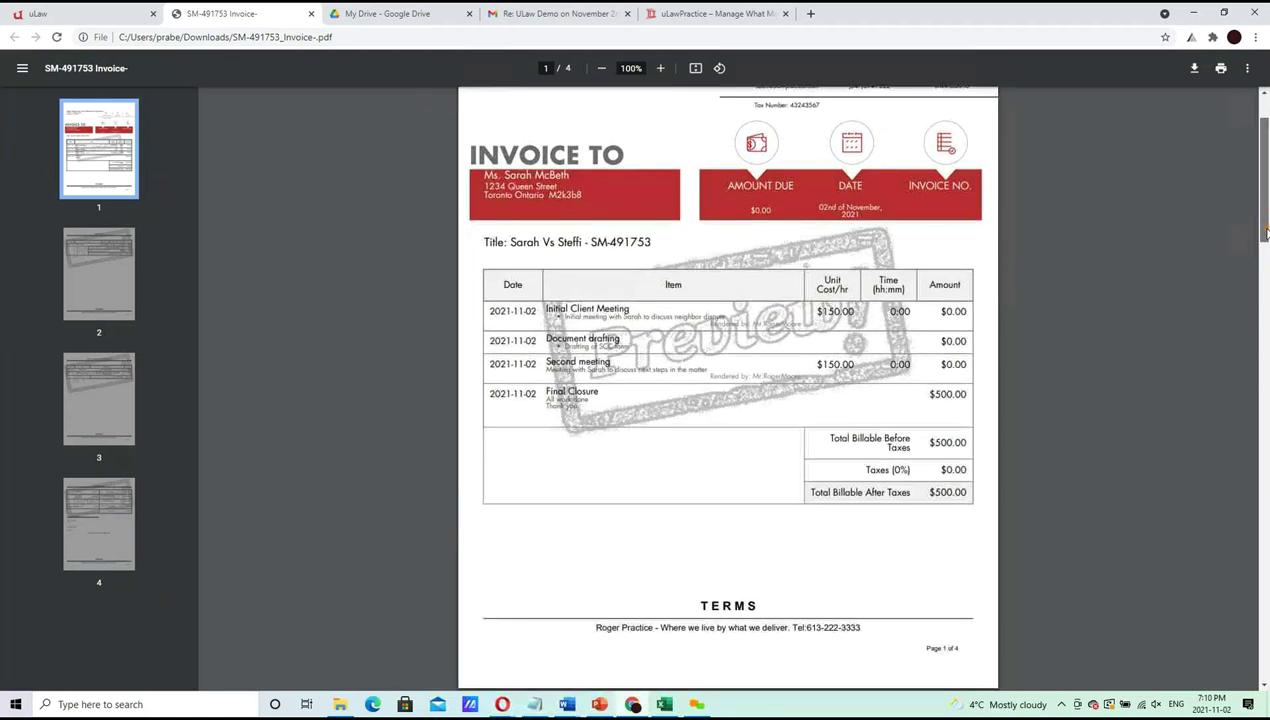
scroll(662, 244, "down", 1)
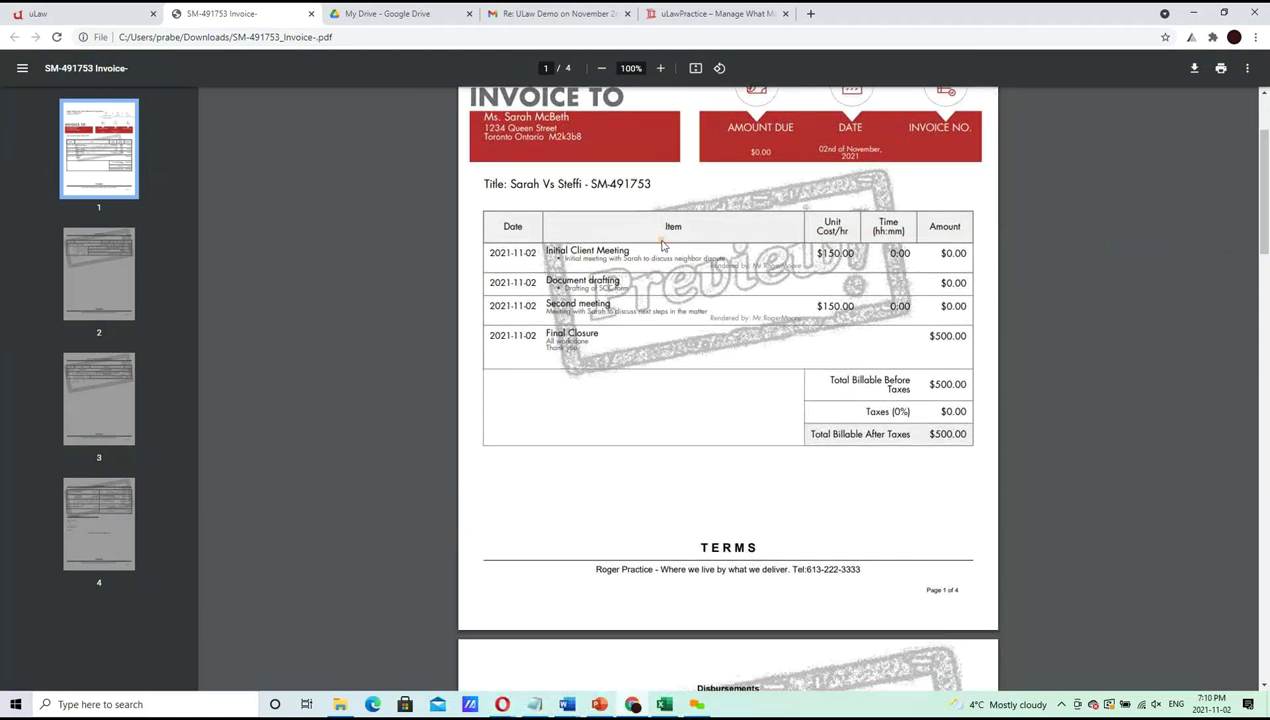
left_click_drag(817, 254, 896, 250)
left_click(60, 13)
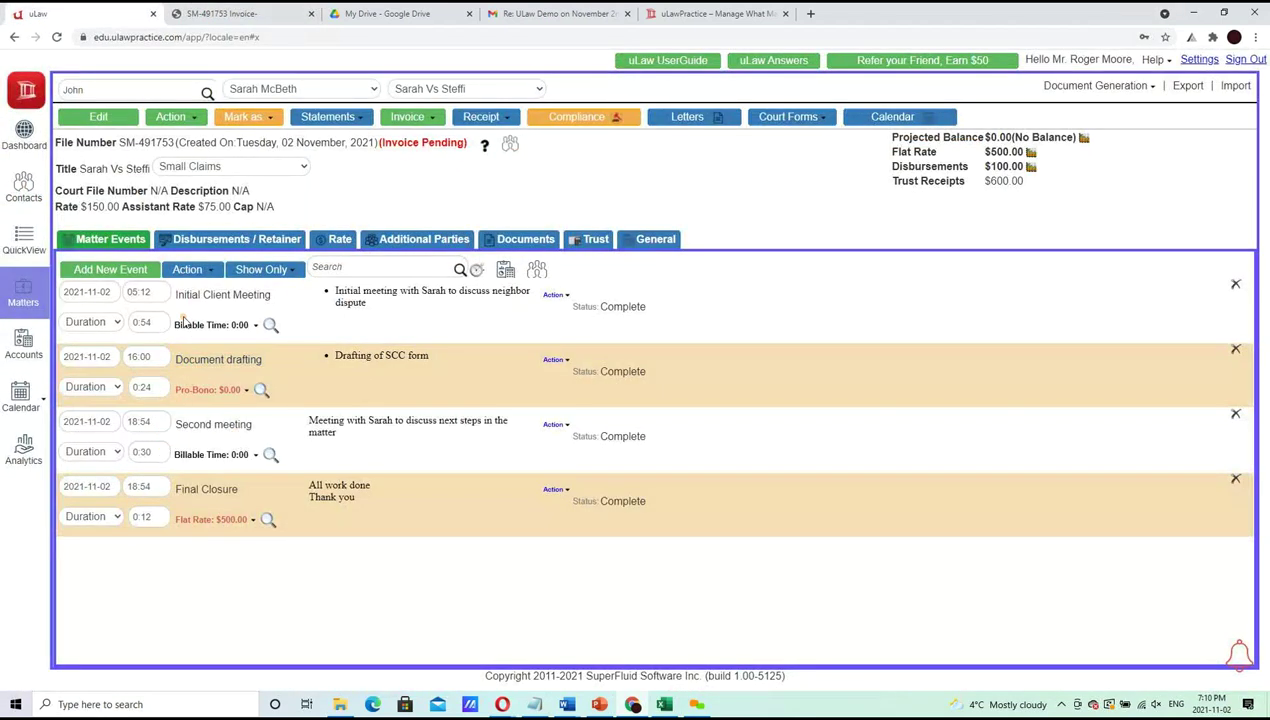
left_click(200, 14)
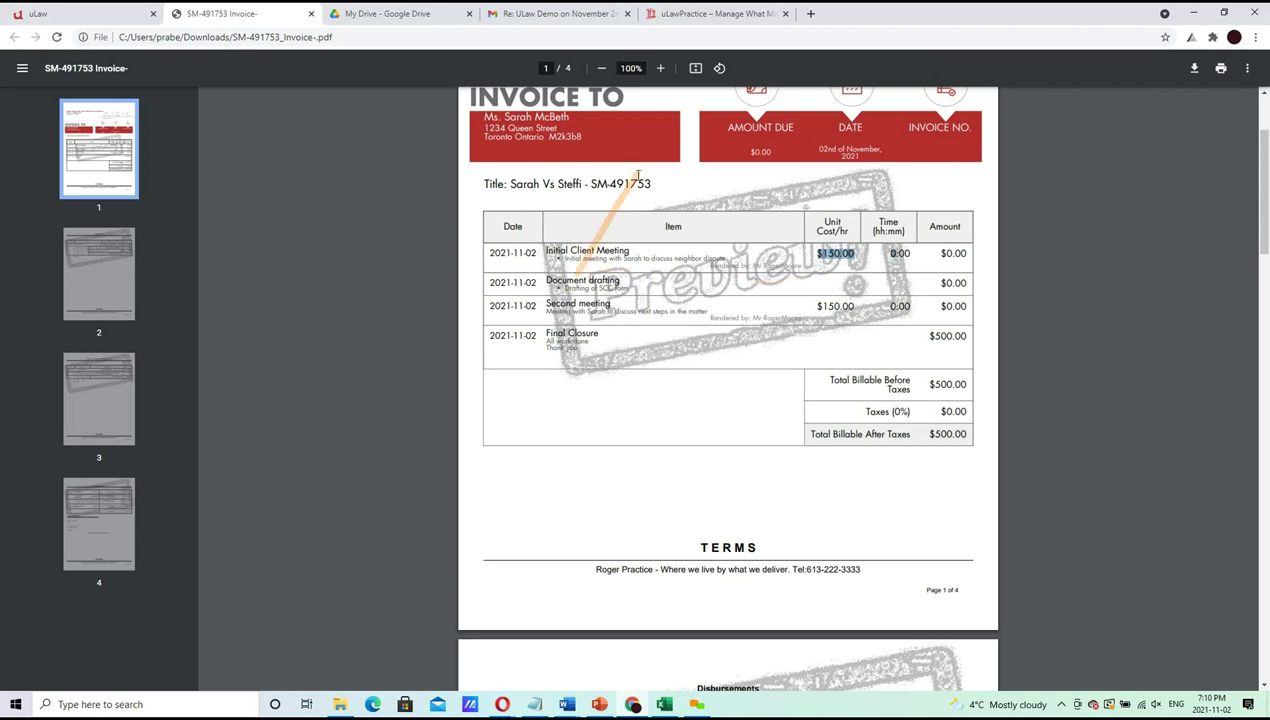
Zoom the preview to 125% and review all four pages, including the meeting and trust rows
left_click(660, 68)
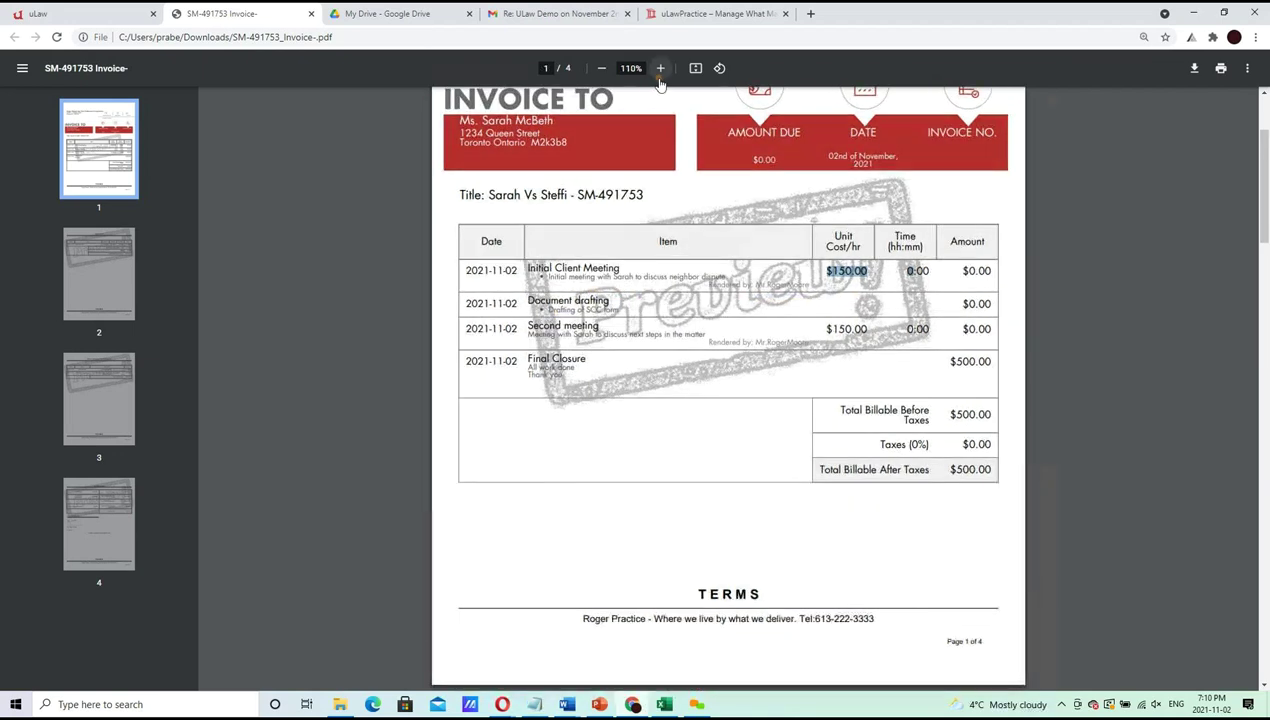
left_click(660, 68)
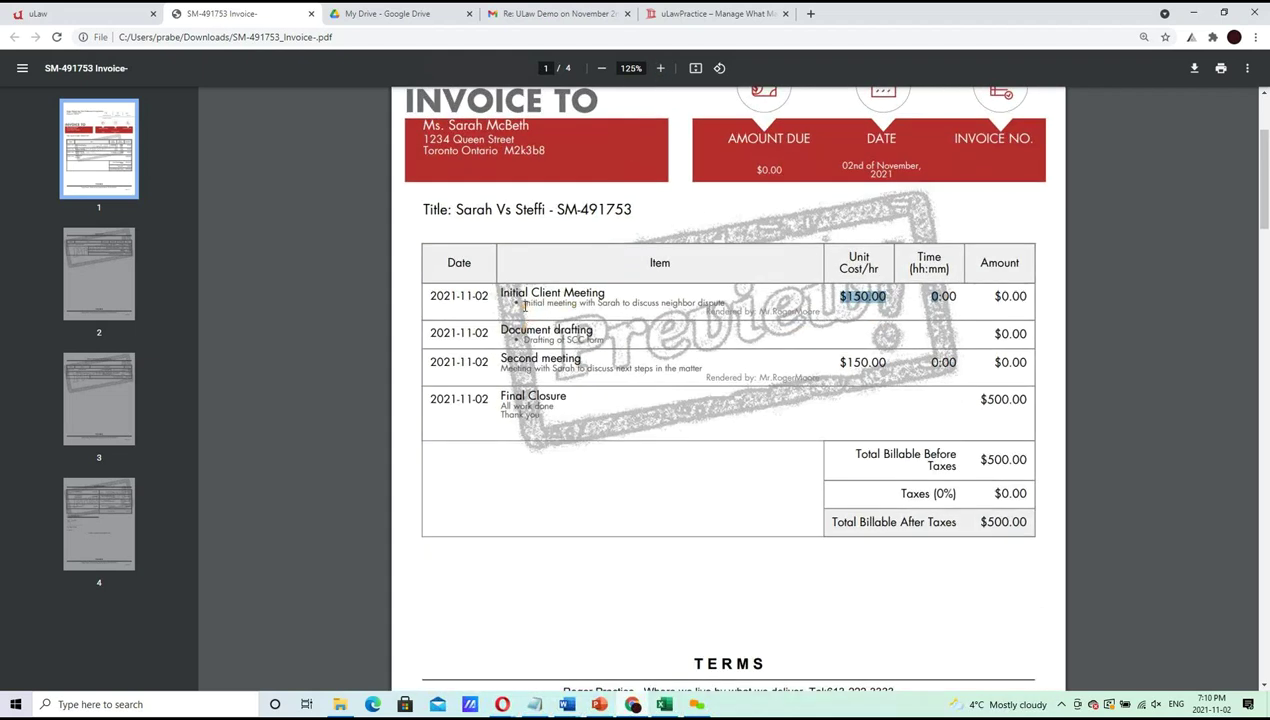
double_click(533, 302)
left_click_drag(682, 278, 787, 320)
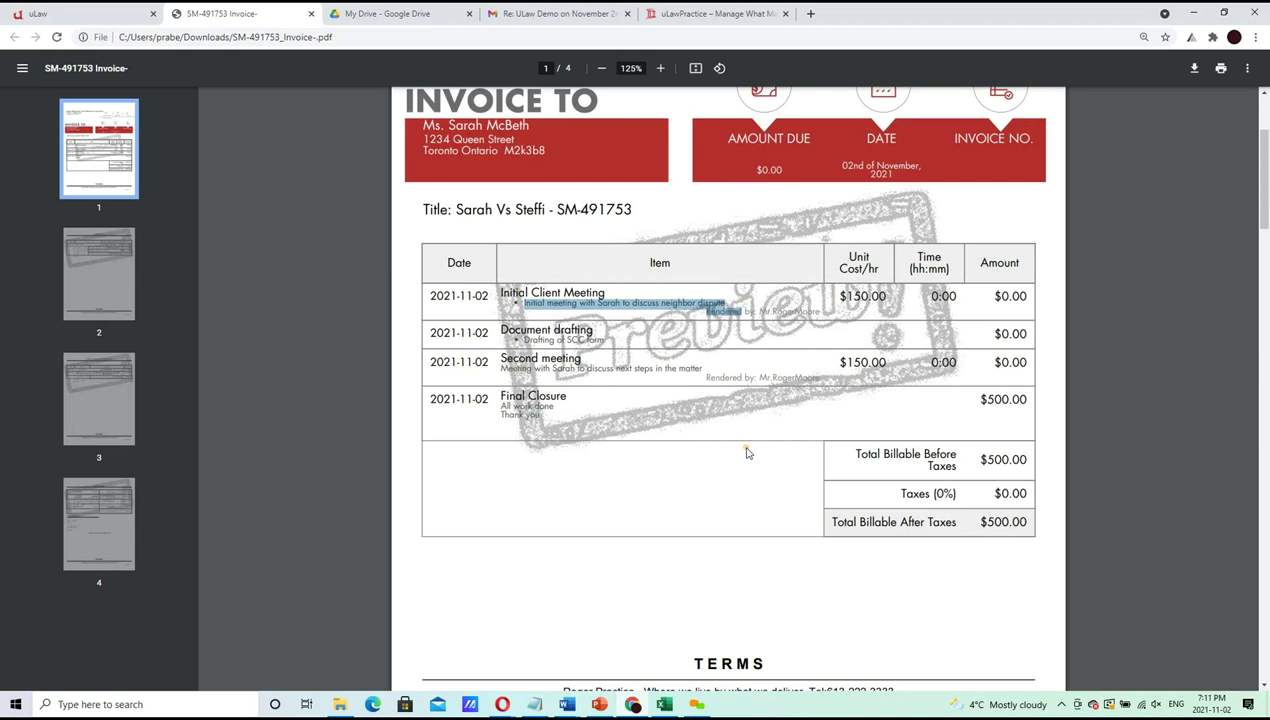
left_click_drag(1257, 170, 1266, 285)
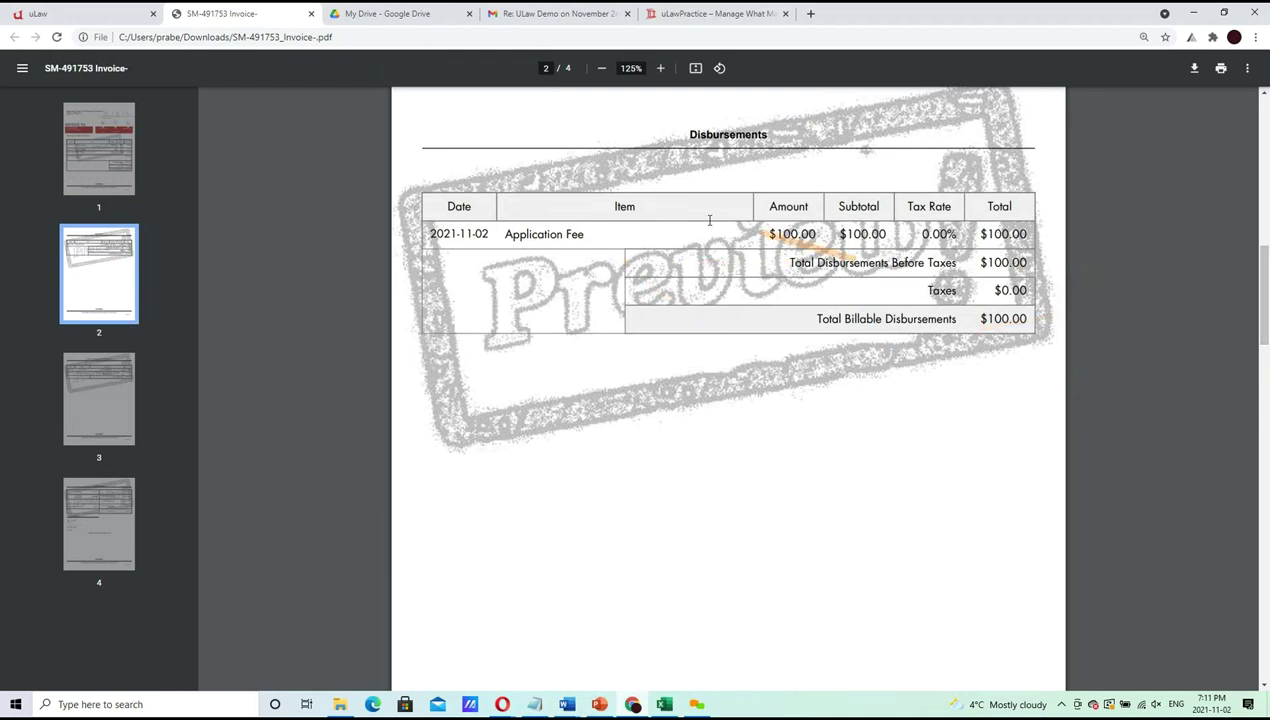
left_click_drag(1258, 303, 1258, 440)
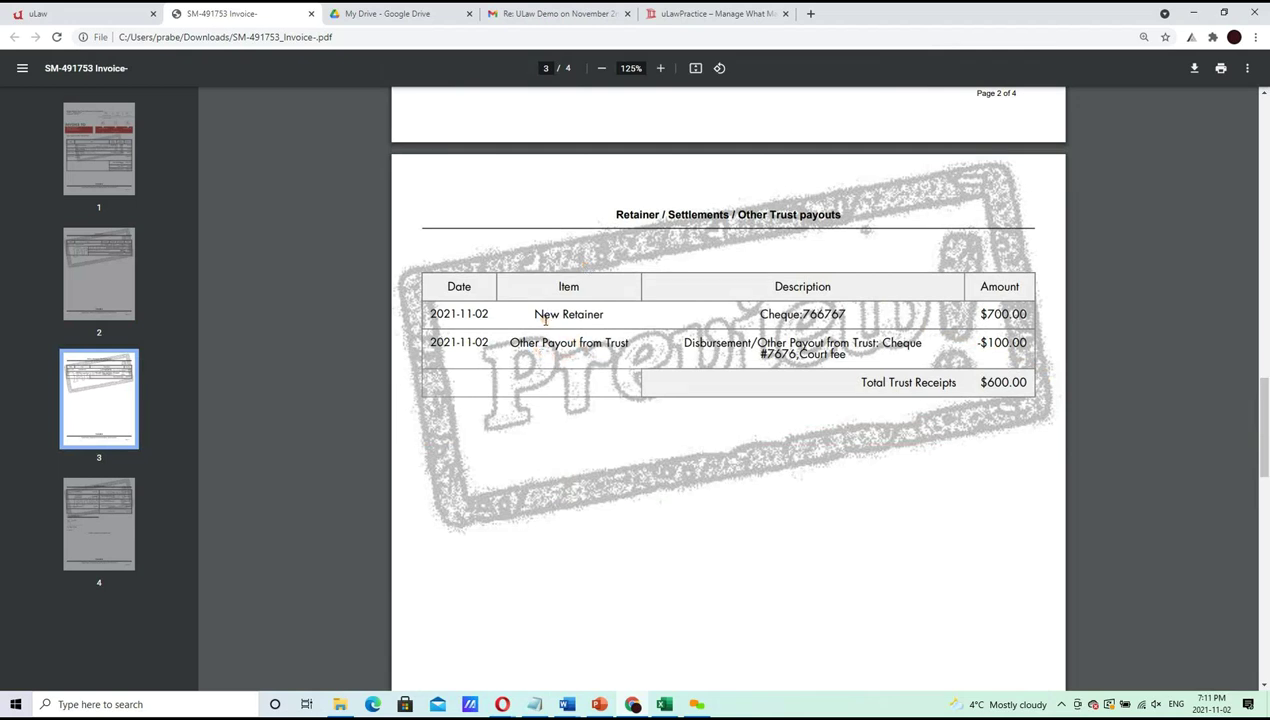
left_click_drag(533, 314, 773, 298)
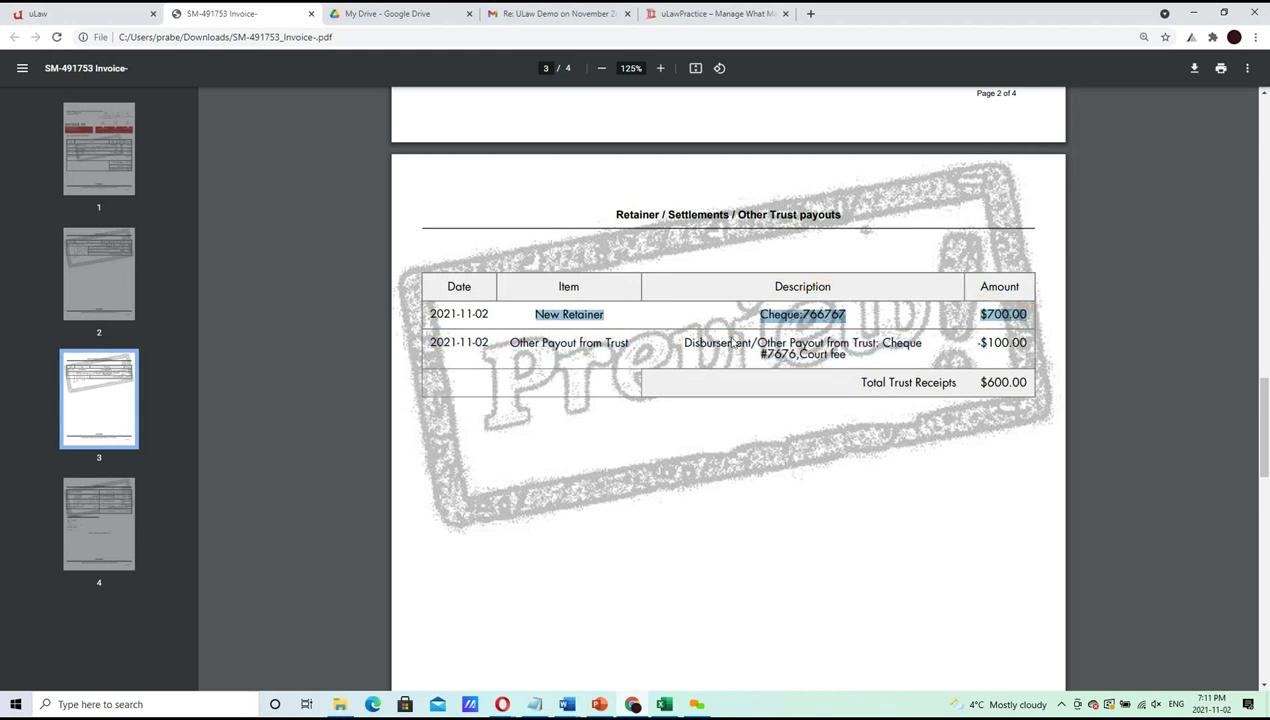
left_click_drag(684, 343, 727, 352)
left_click_drag(510, 342, 630, 346)
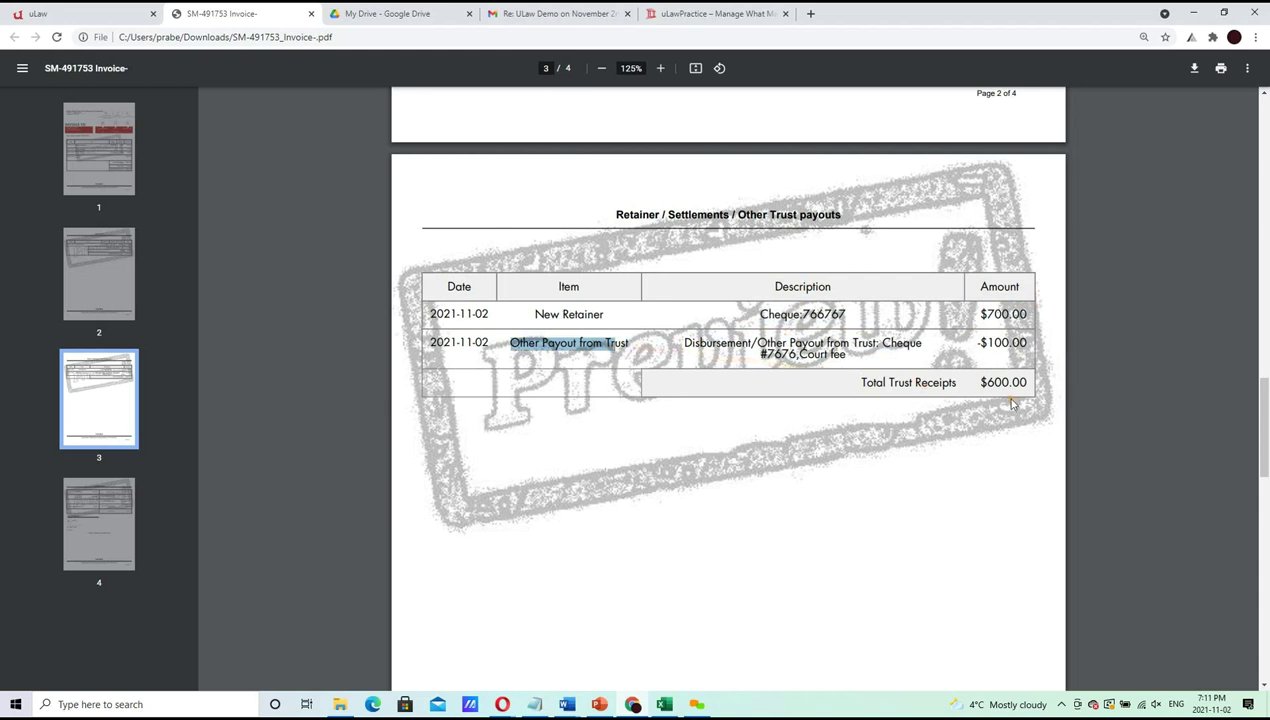
left_click_drag(1266, 400, 1266, 562)
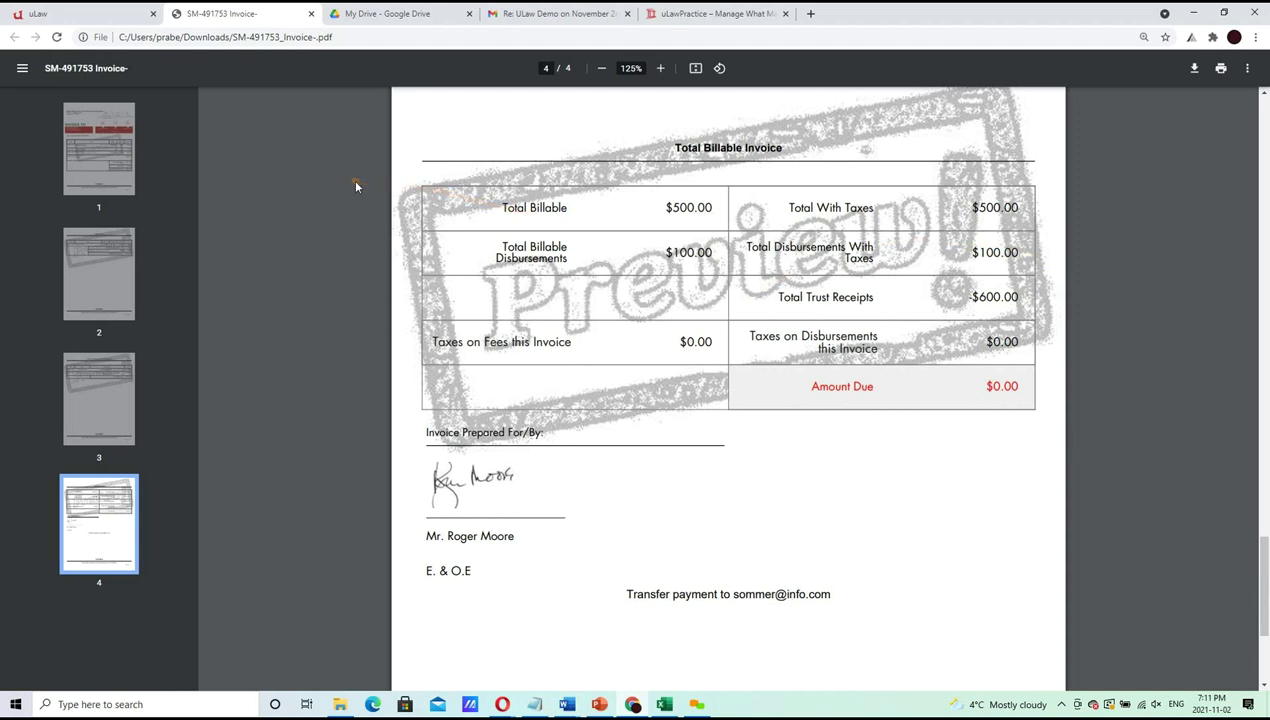
Look at the Complete invoice options, back out, and recheck the invoice preview PDF
left_click(81, 9)
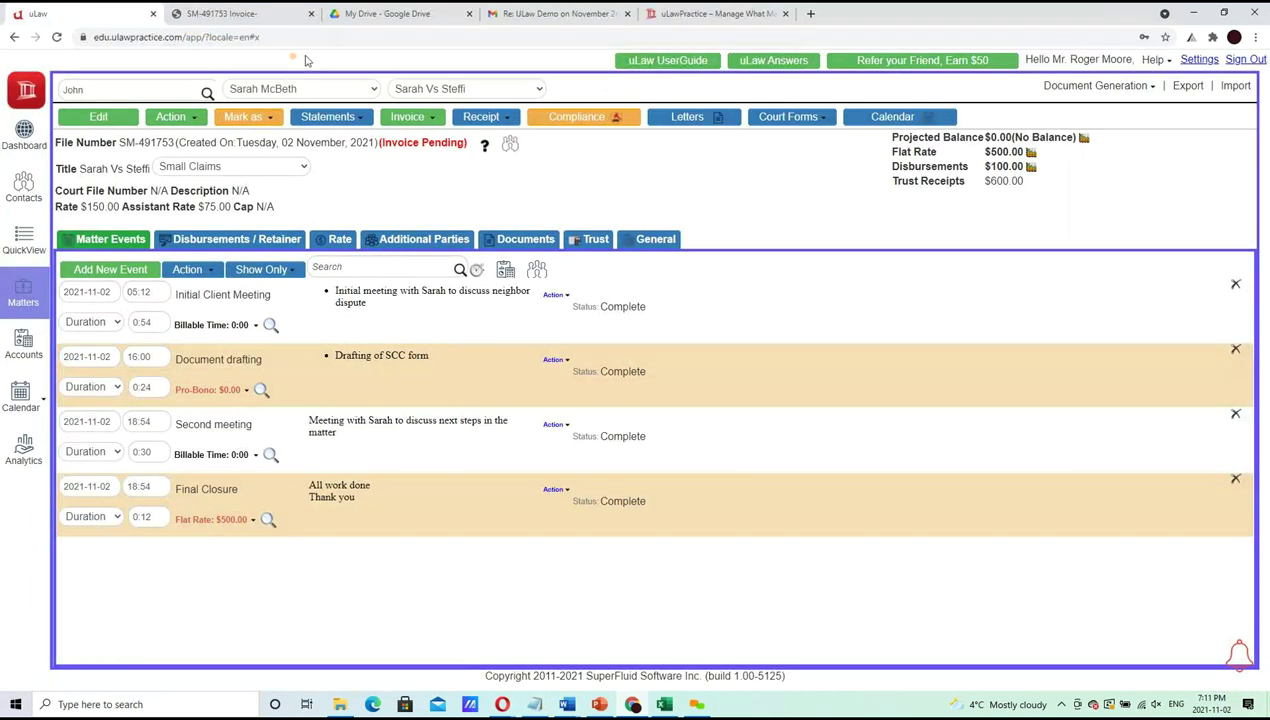
left_click(406, 118)
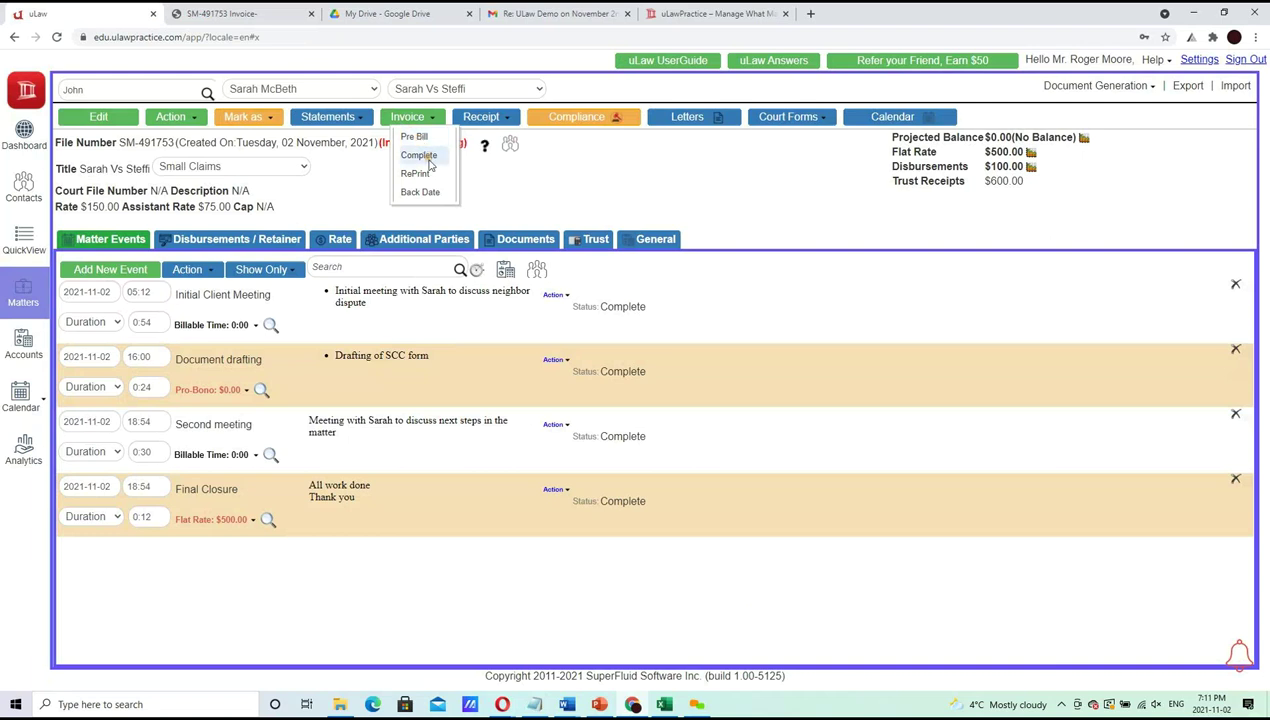
left_click(428, 162)
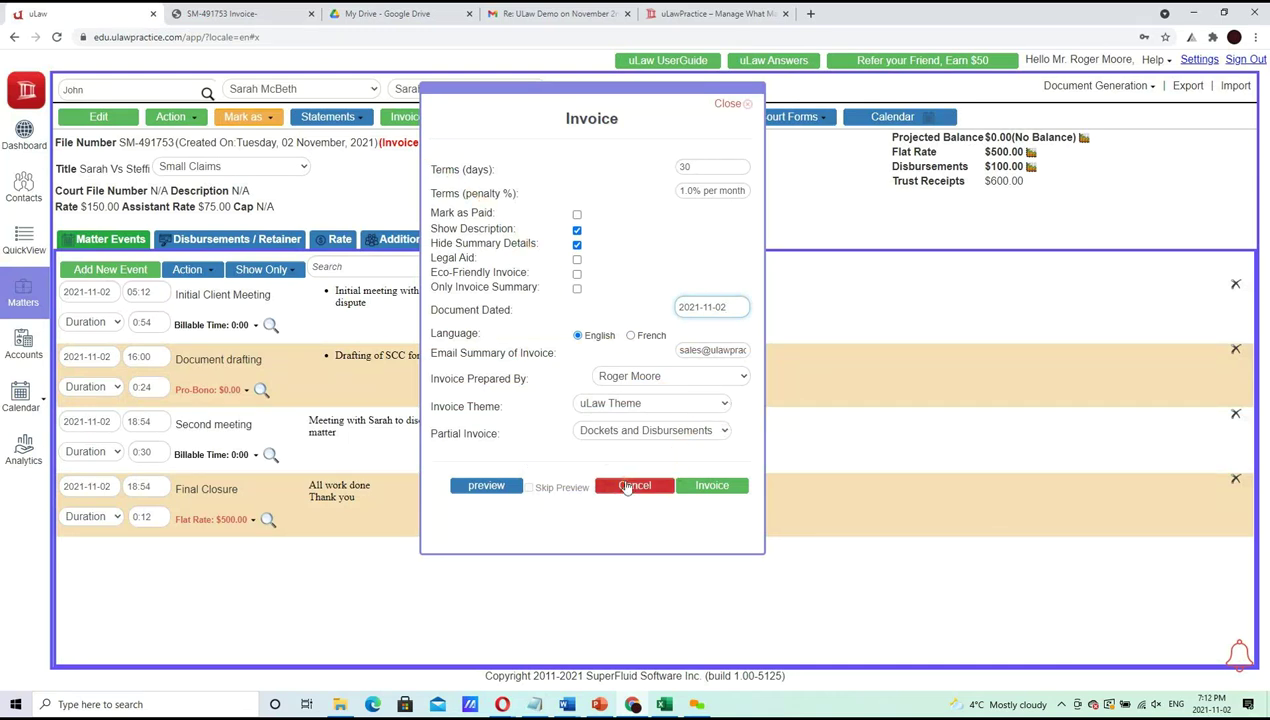
left_click(627, 487)
left_click(235, 12)
left_click_drag(1265, 575, 1265, 165)
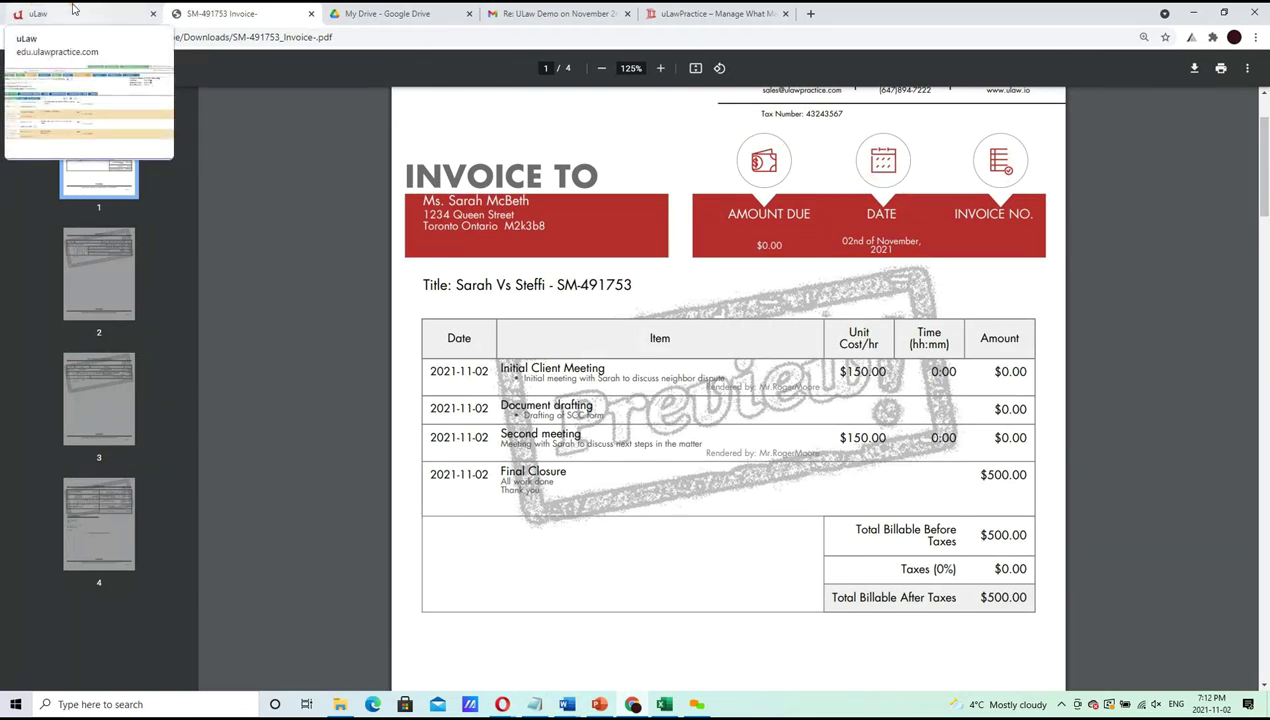
left_click(73, 11)
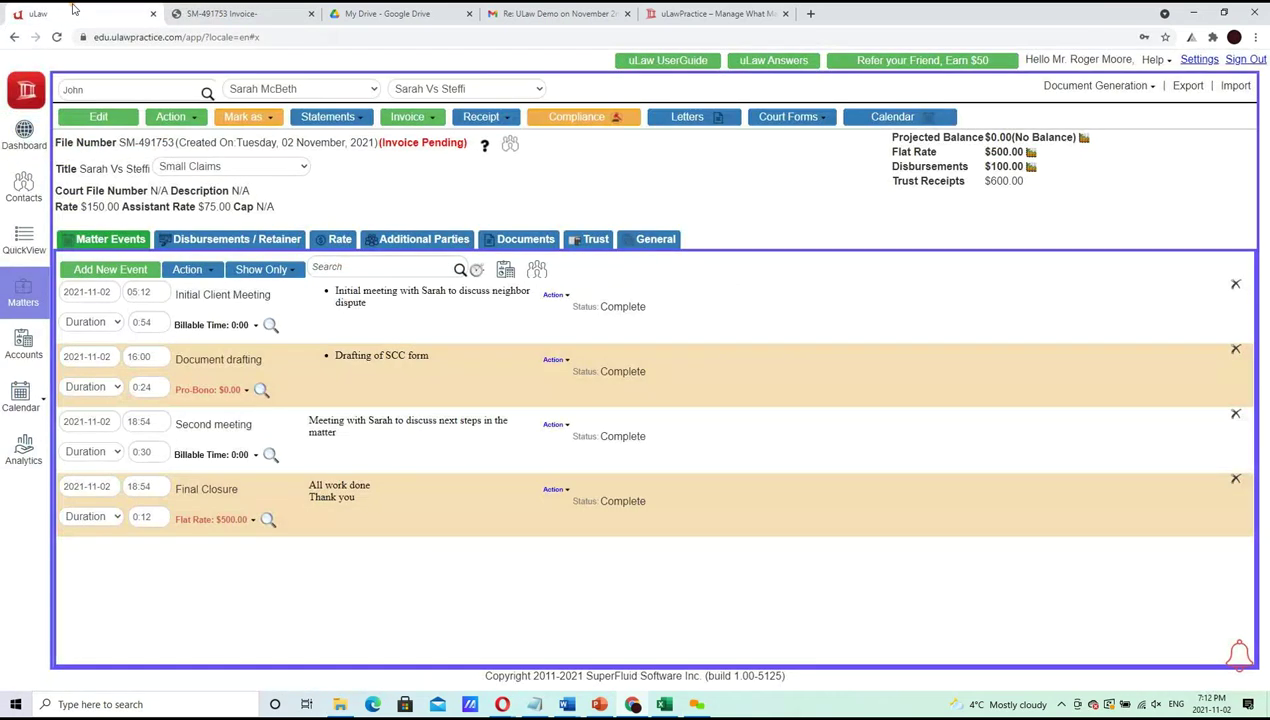
Open the Invoice > Complete options for matter SM-491753 and its theme list
left_click(410, 117)
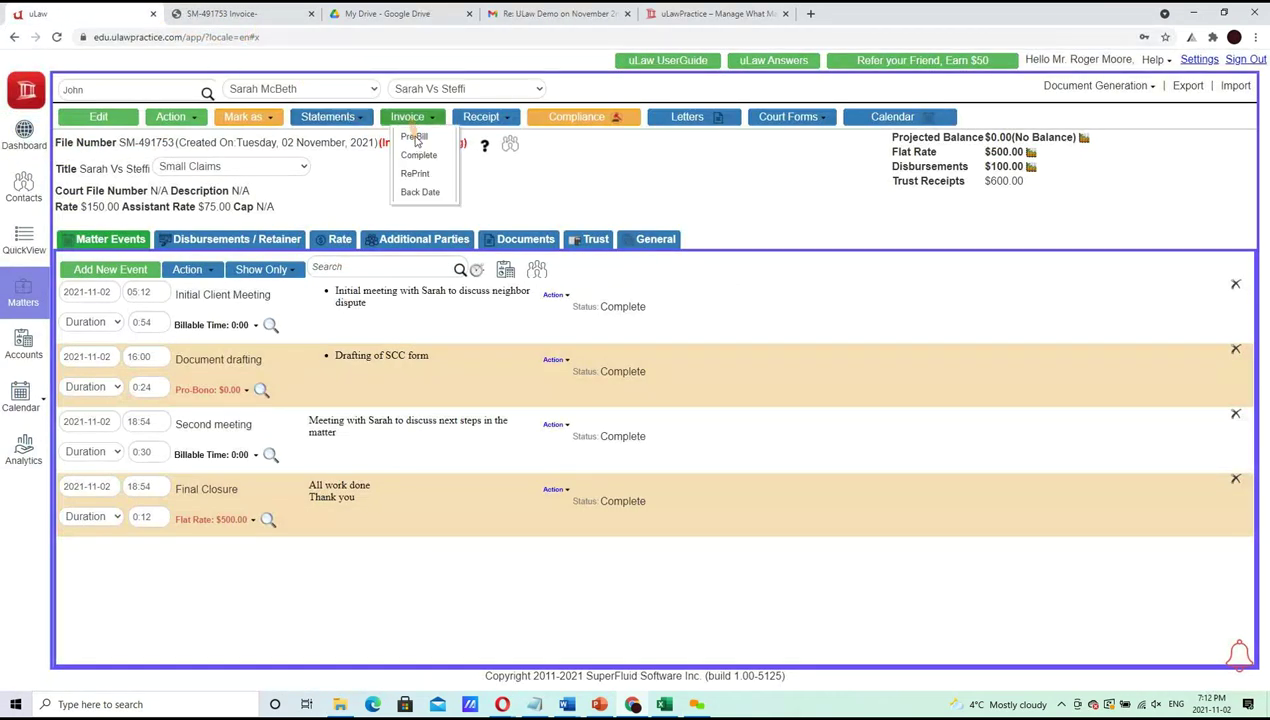
left_click(418, 157)
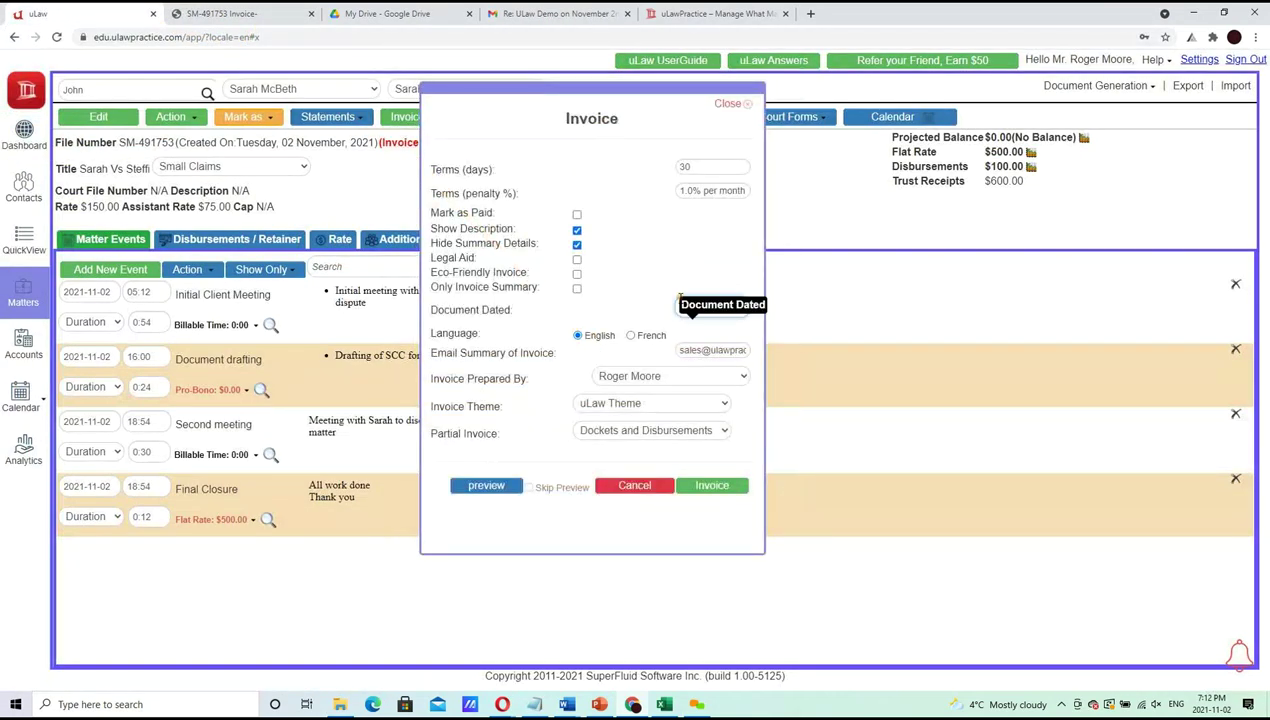
left_click(596, 405)
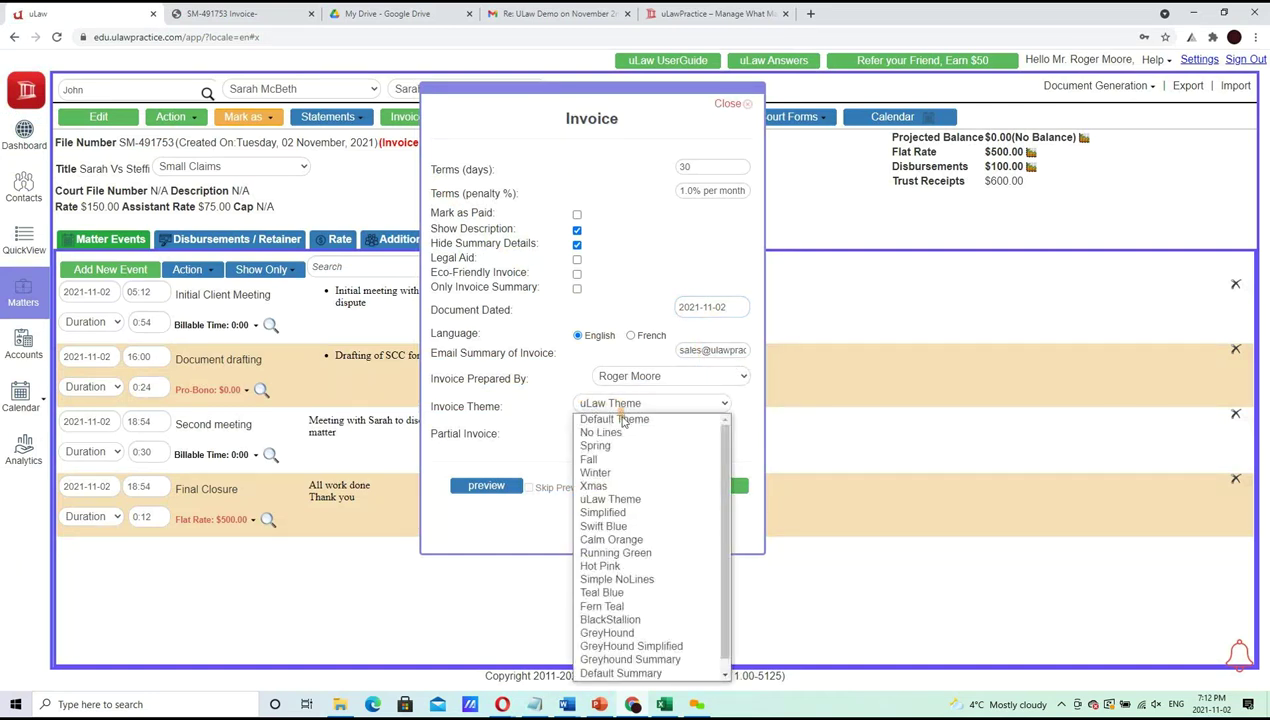
Generate the Winter-themed invoice dated 2021-11-02, marked as paid, and download it
left_click(600, 472)
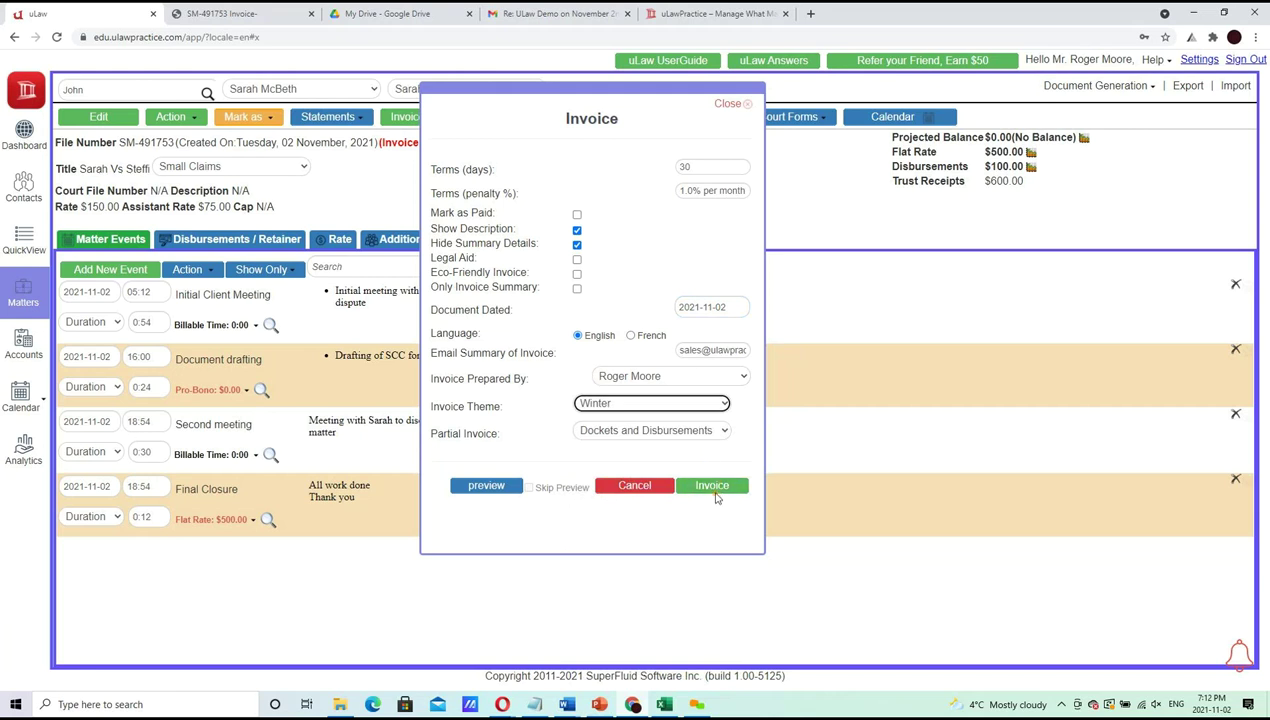
left_click(716, 307)
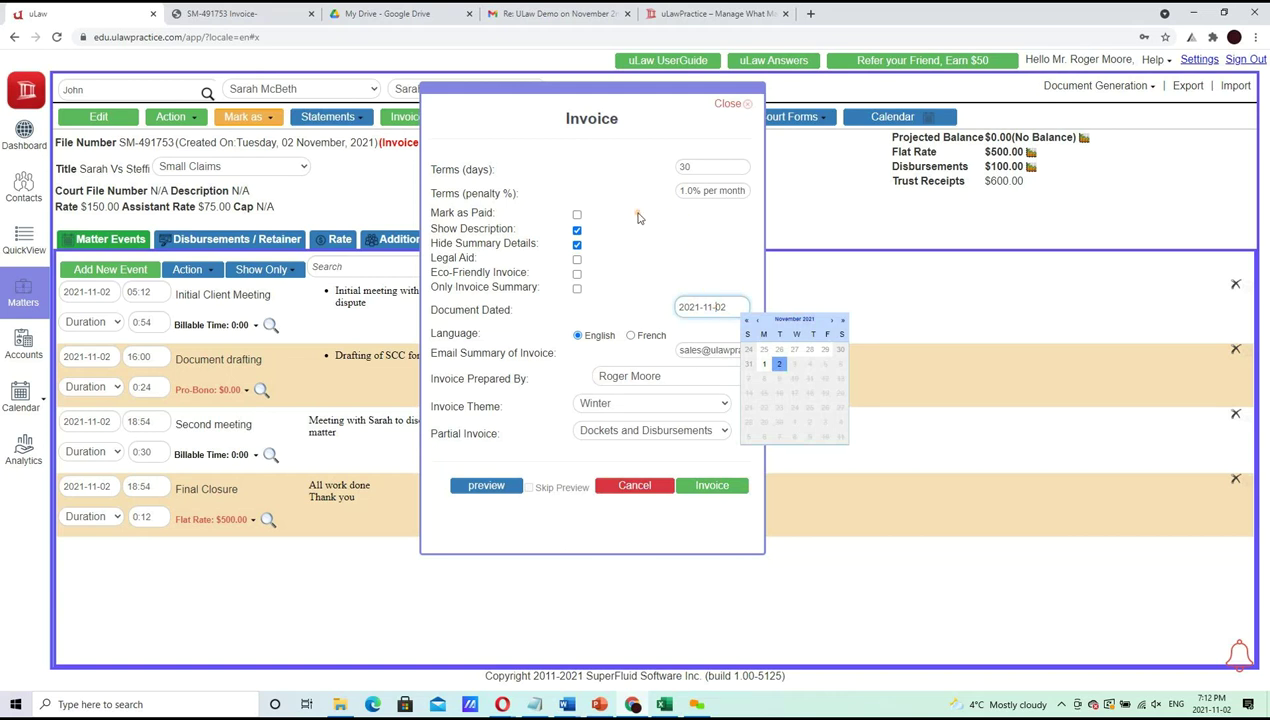
left_click(578, 216)
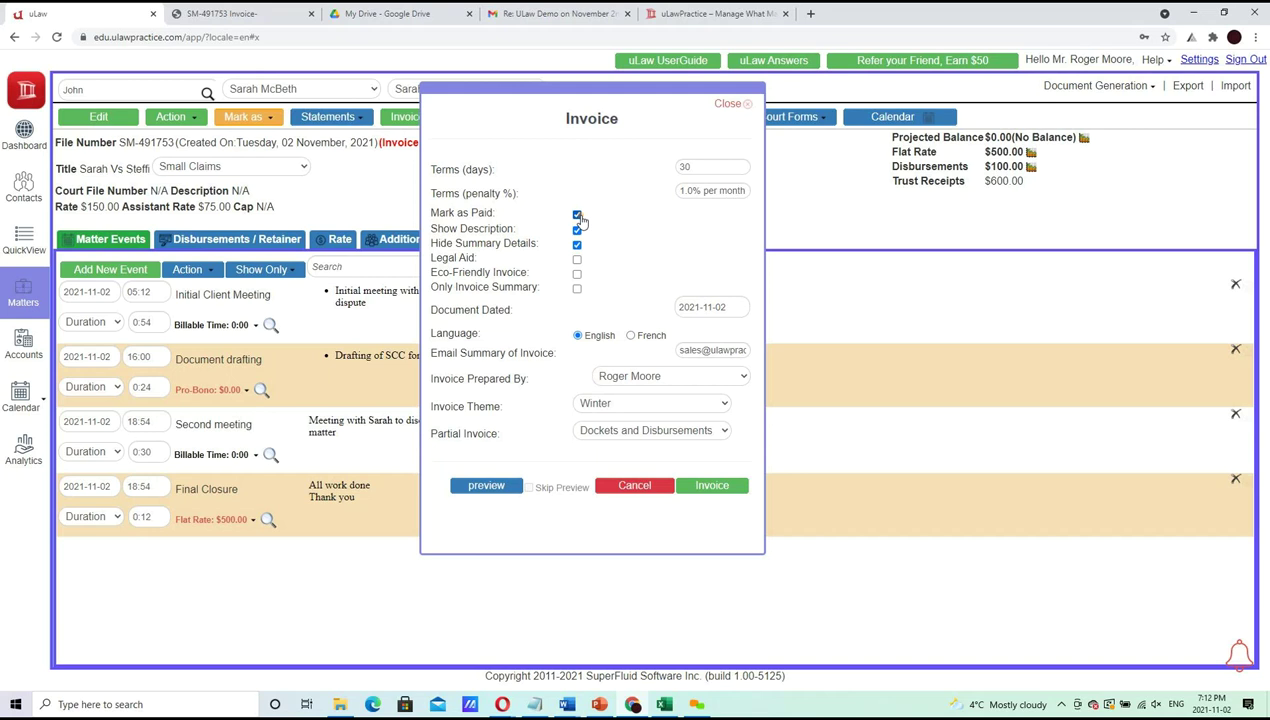
left_click(709, 486)
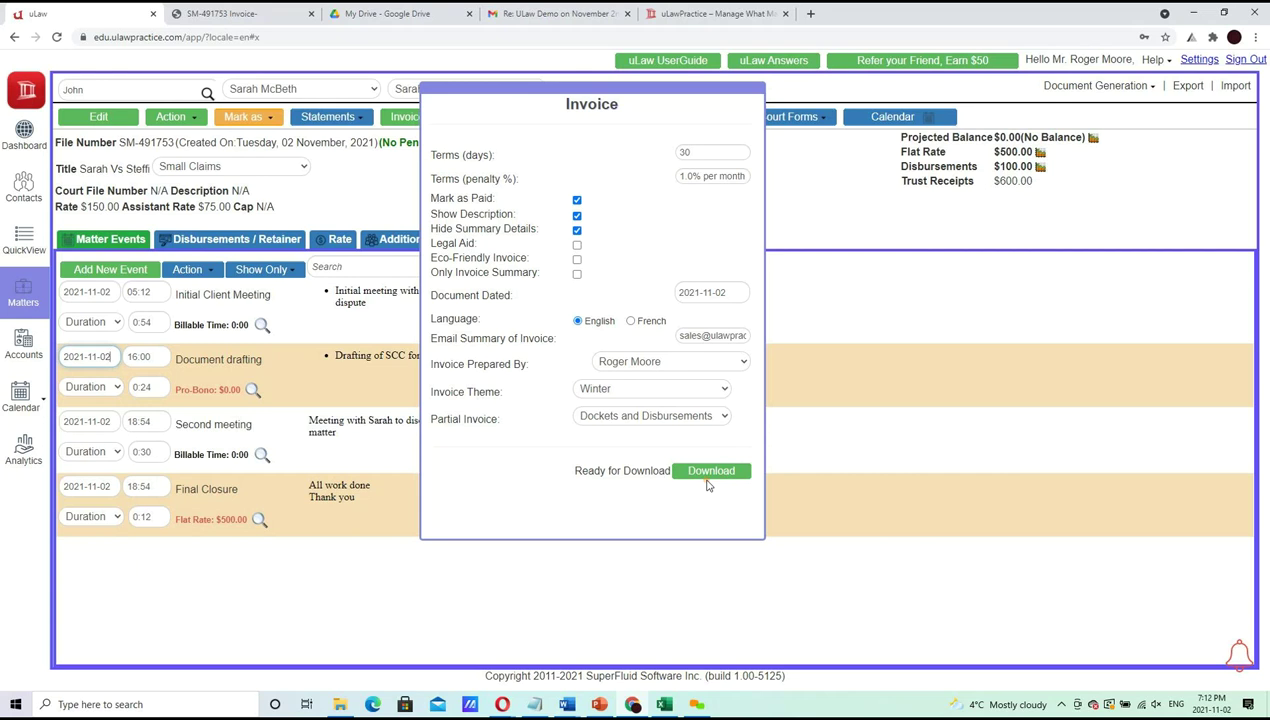
left_click(707, 472)
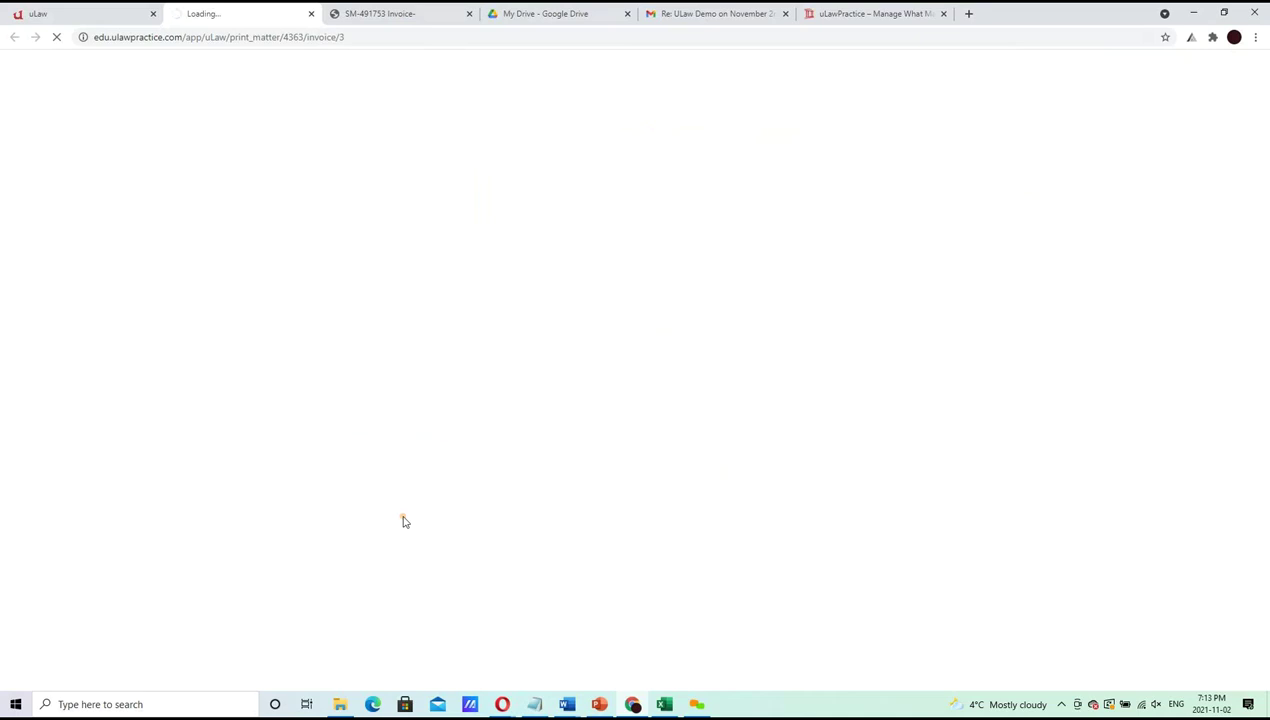
left_click(397, 13)
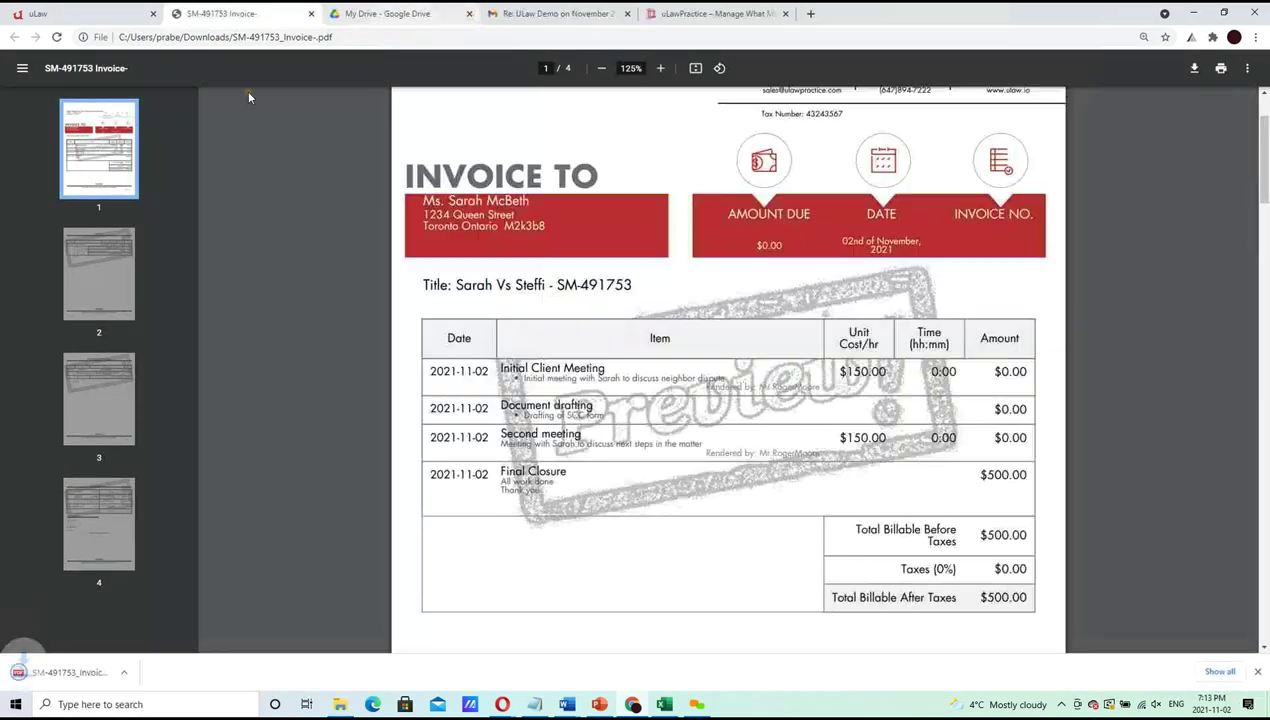
left_click(100, 672)
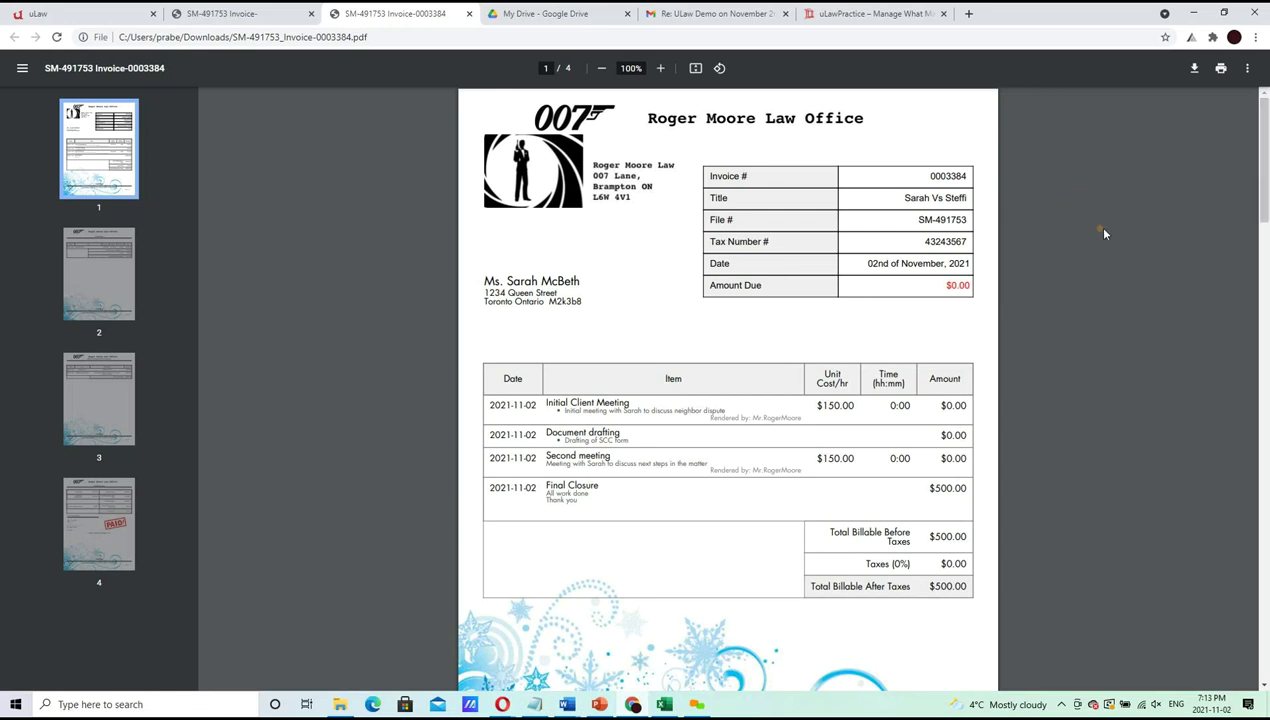
Review invoice 0003384 through page 4's PAID stamp and $0.00 due, then return to uLaw
double_click(934, 176)
left_click_drag(1264, 148, 1251, 603)
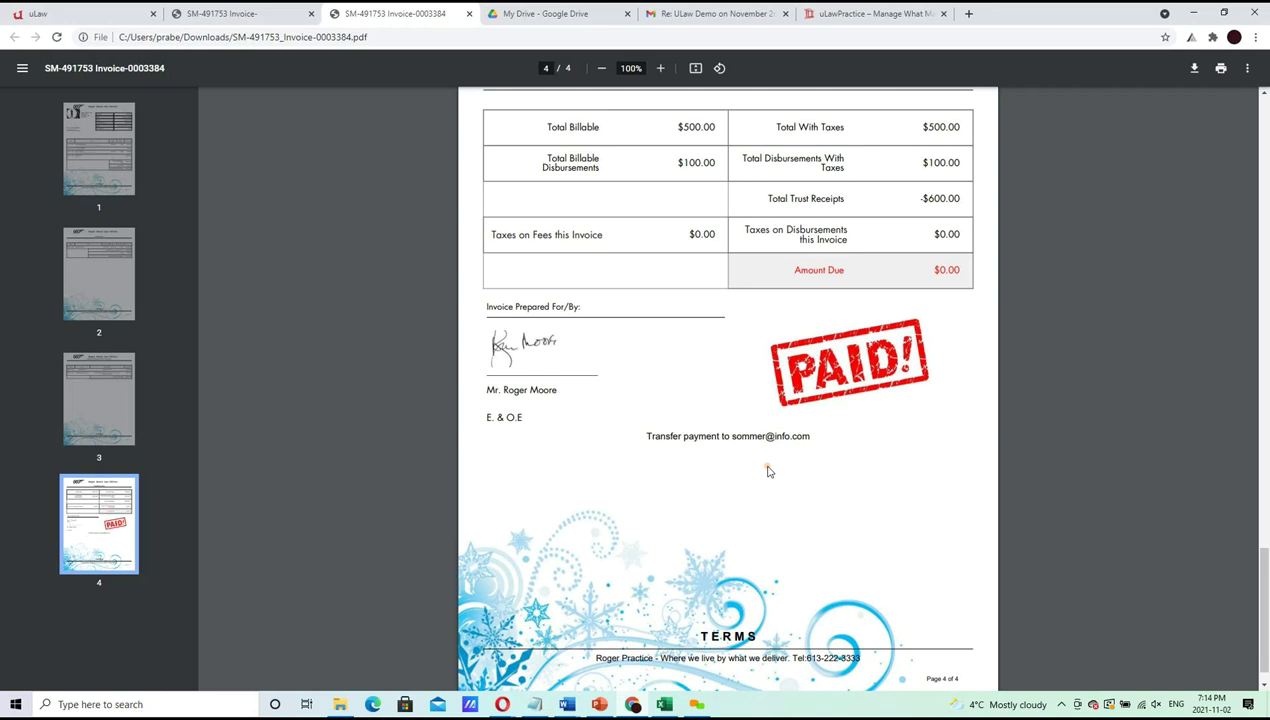
left_click(70, 13)
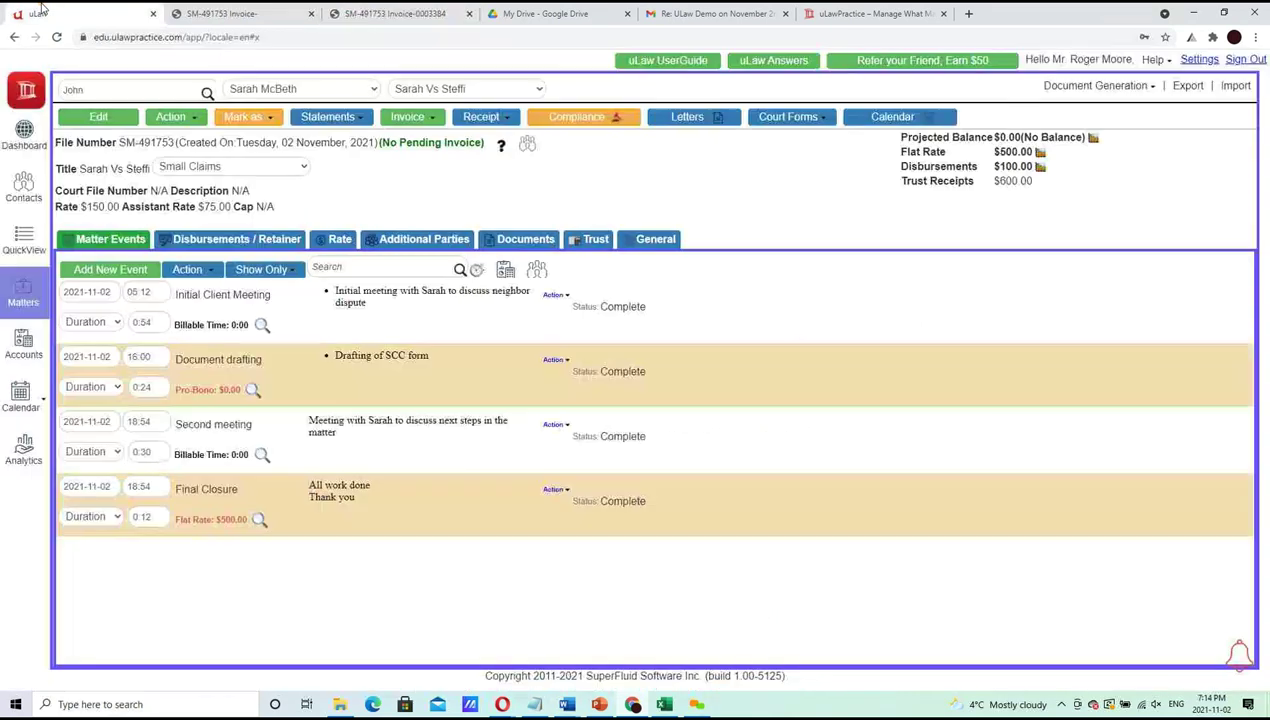
Review matter analytics ($700.00 trust deposits, $600.00 pending transfer) and open the Transfer form
left_click(500, 145)
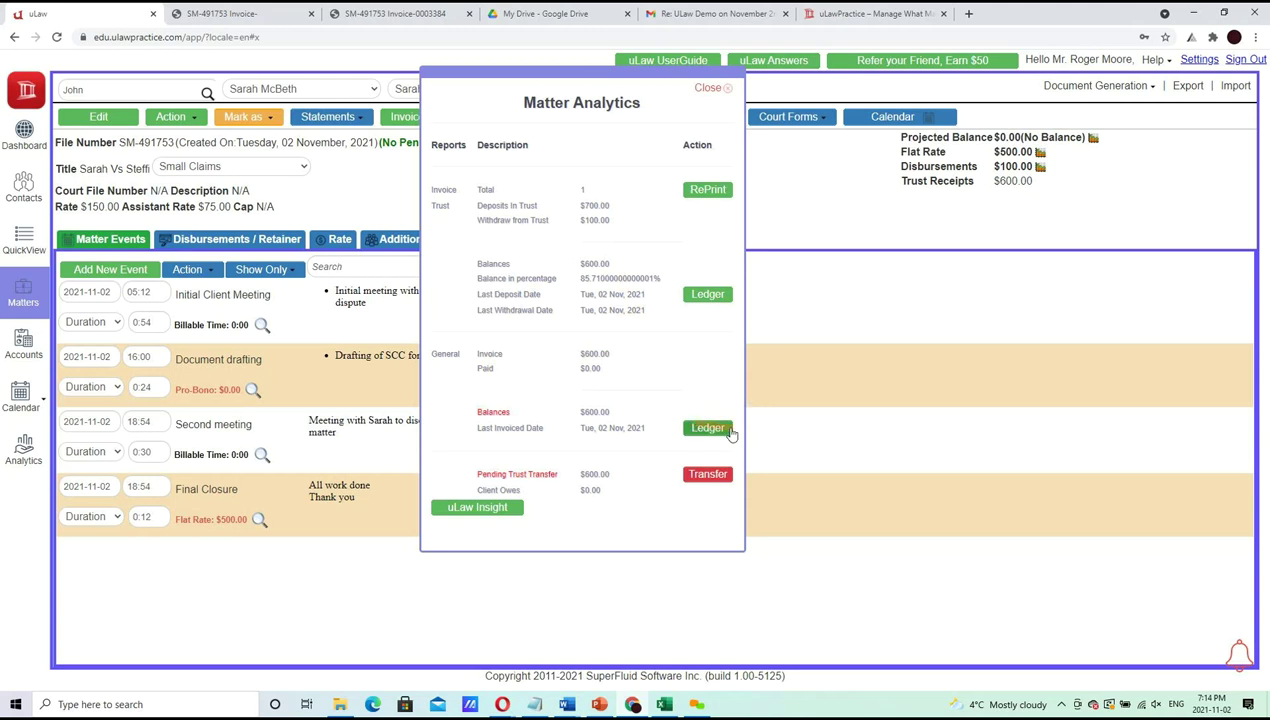
left_click_drag(579, 205, 641, 221)
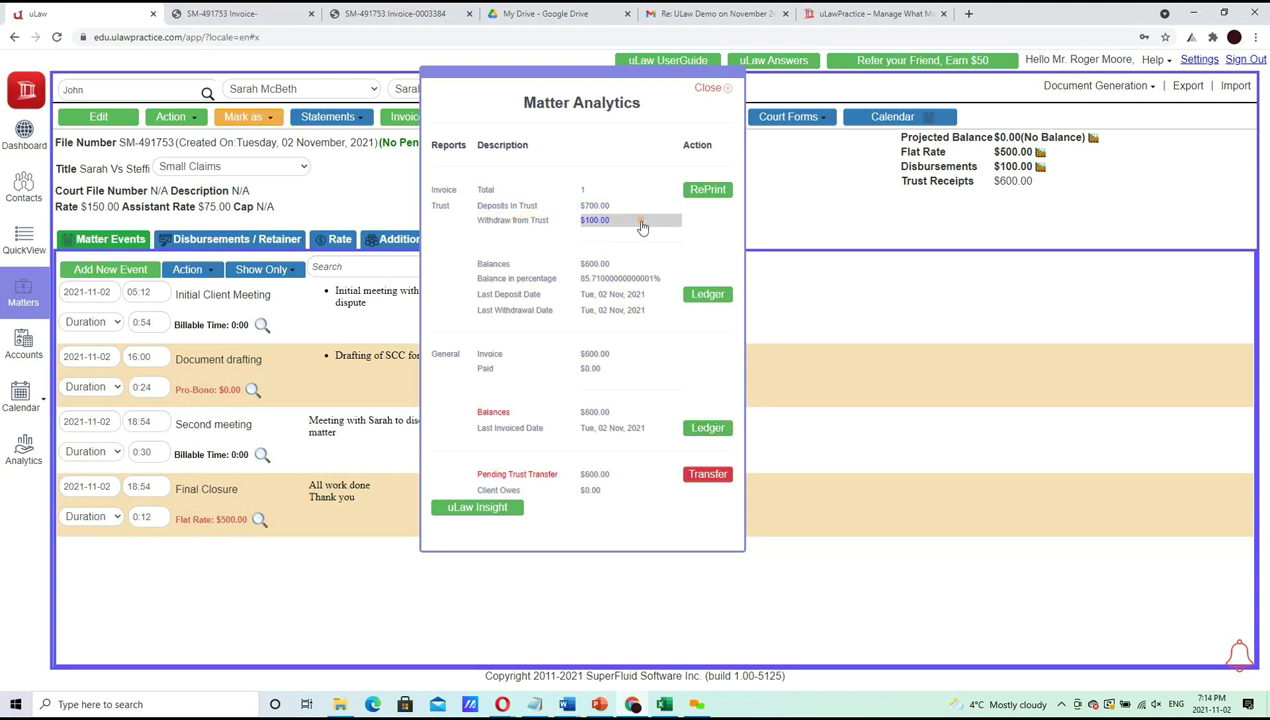
triple_click(610, 294)
left_click(596, 403)
triple_click(588, 358)
left_click_drag(588, 360, 596, 360)
triple_click(606, 412)
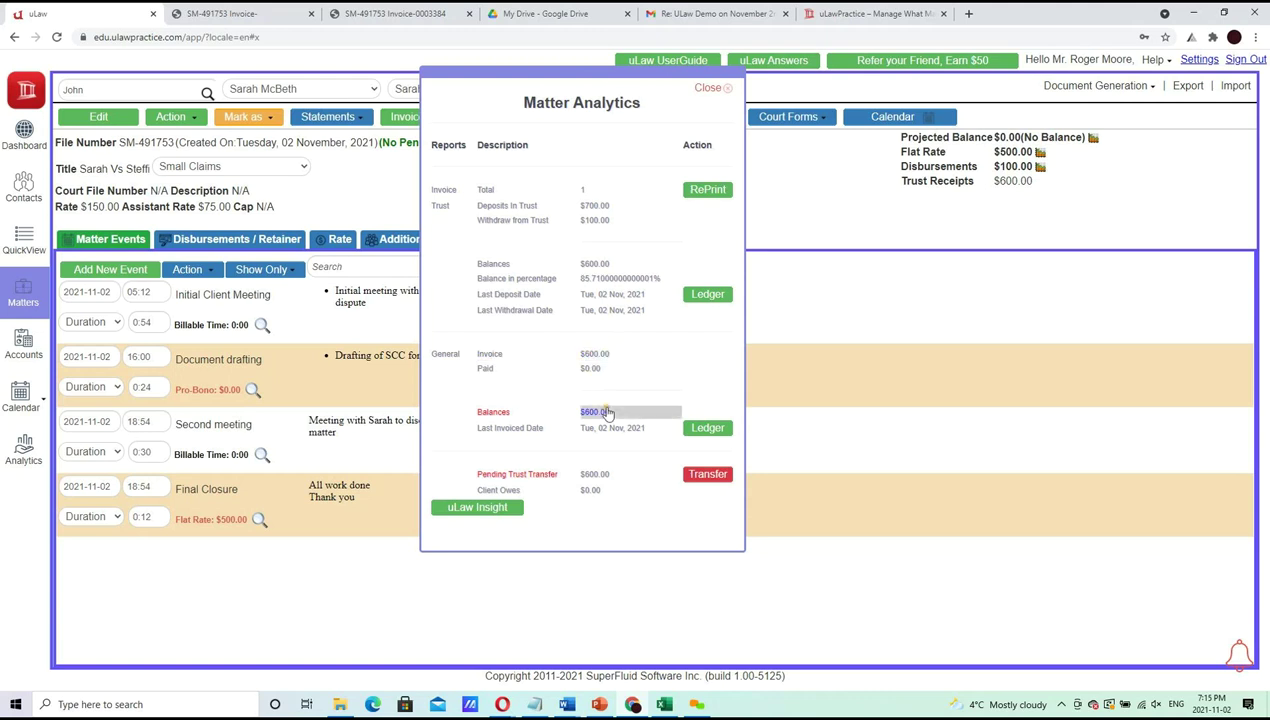
triple_click(481, 476)
triple_click(549, 484)
left_click(549, 485)
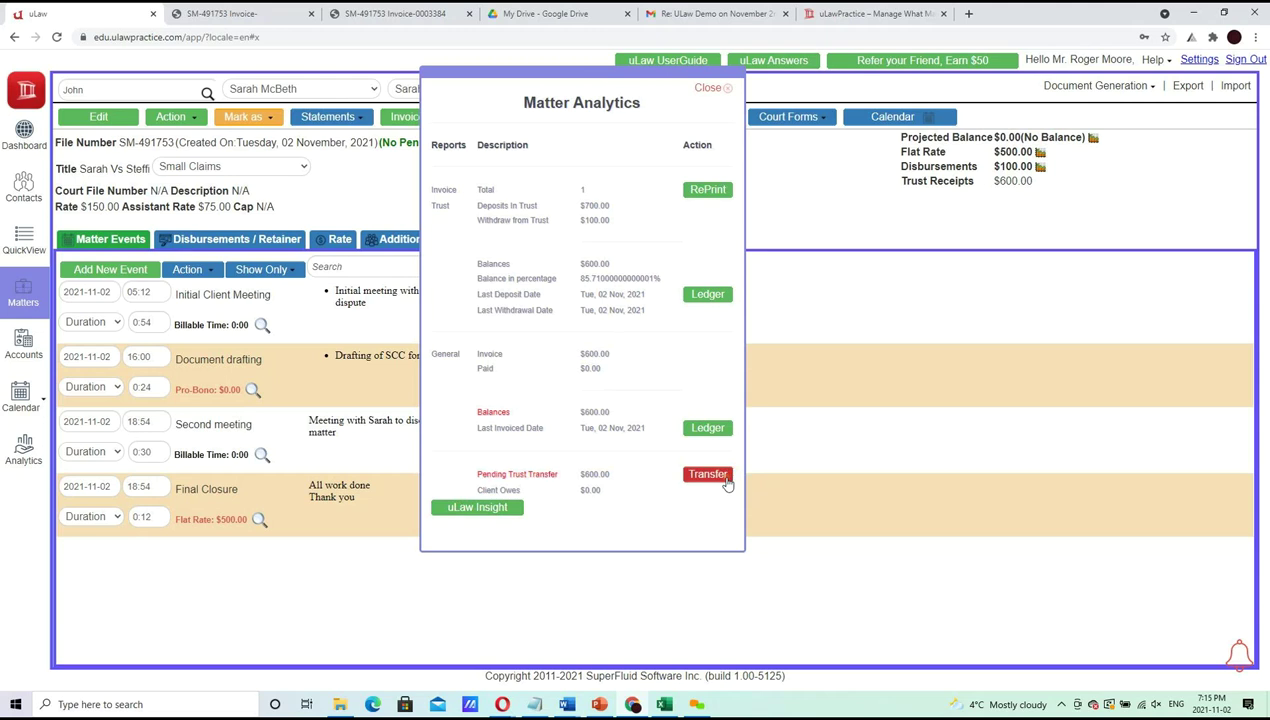
left_click(727, 484)
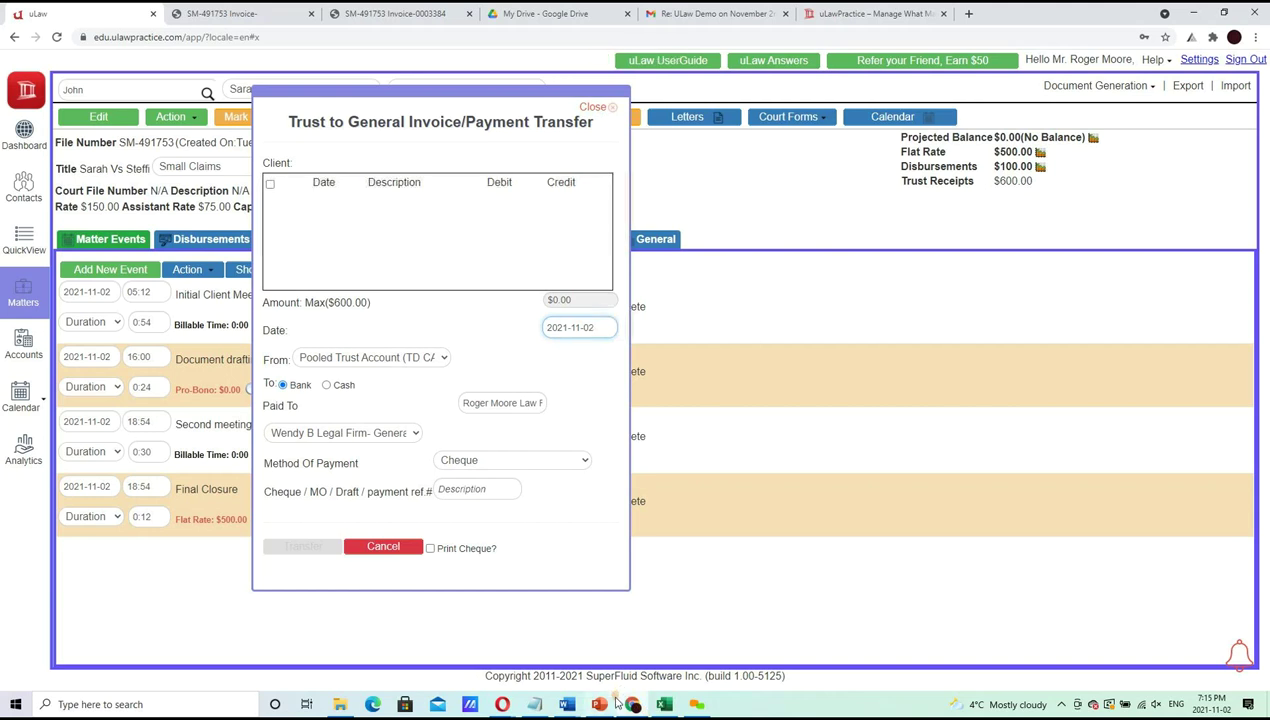
Try Action > Trust Invoice/Payment Transfer, then reopen the transfer form from Matter Analytics
left_click(594, 106)
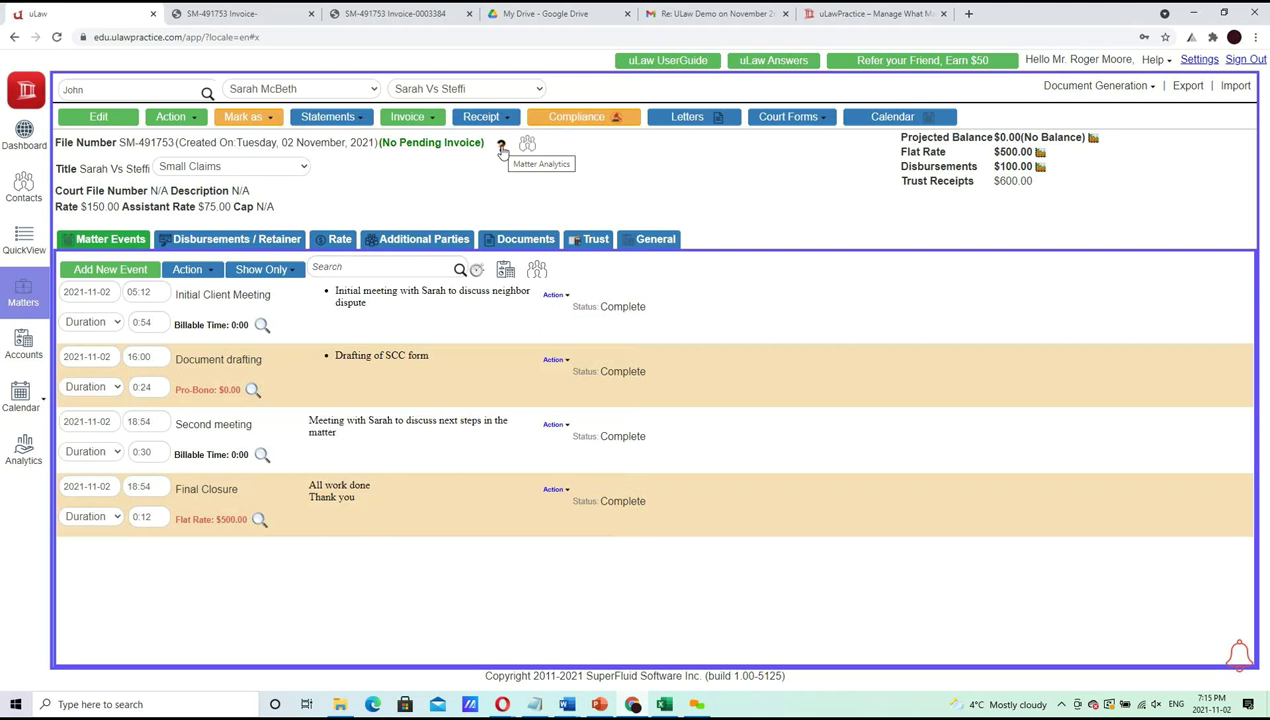
left_click(173, 118)
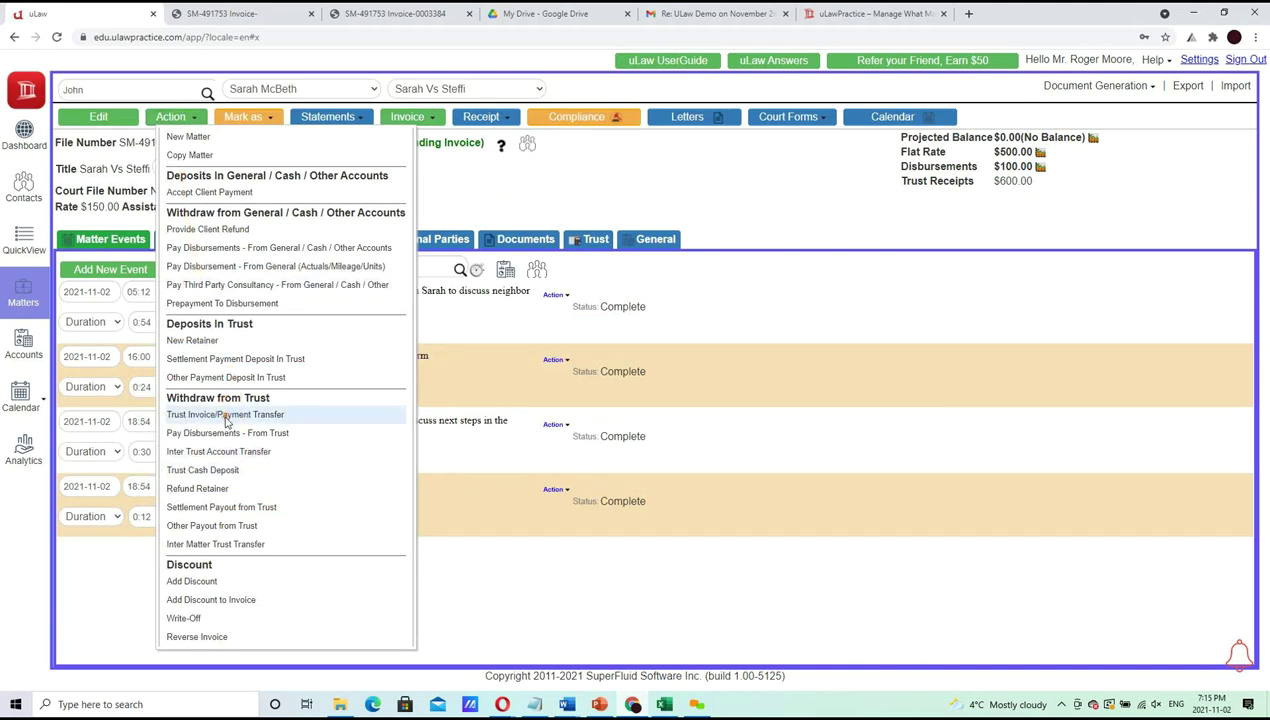
left_click(226, 418)
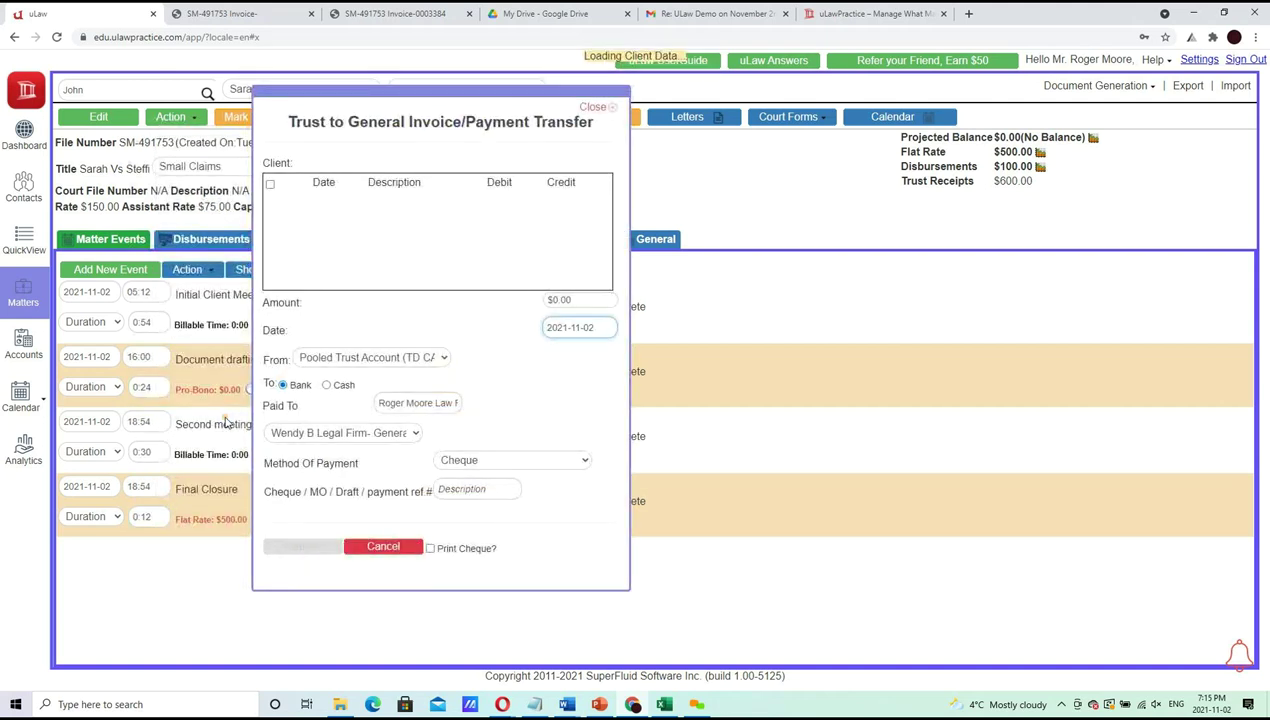
left_click(595, 108)
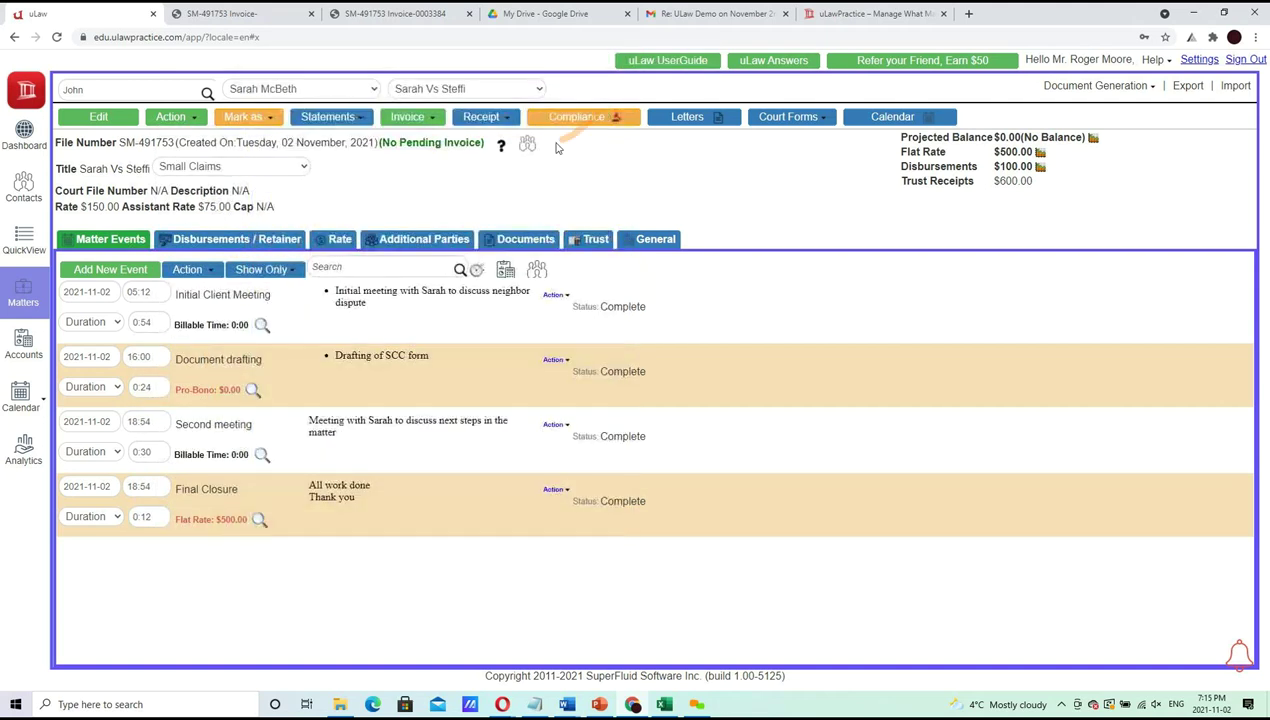
left_click(501, 147)
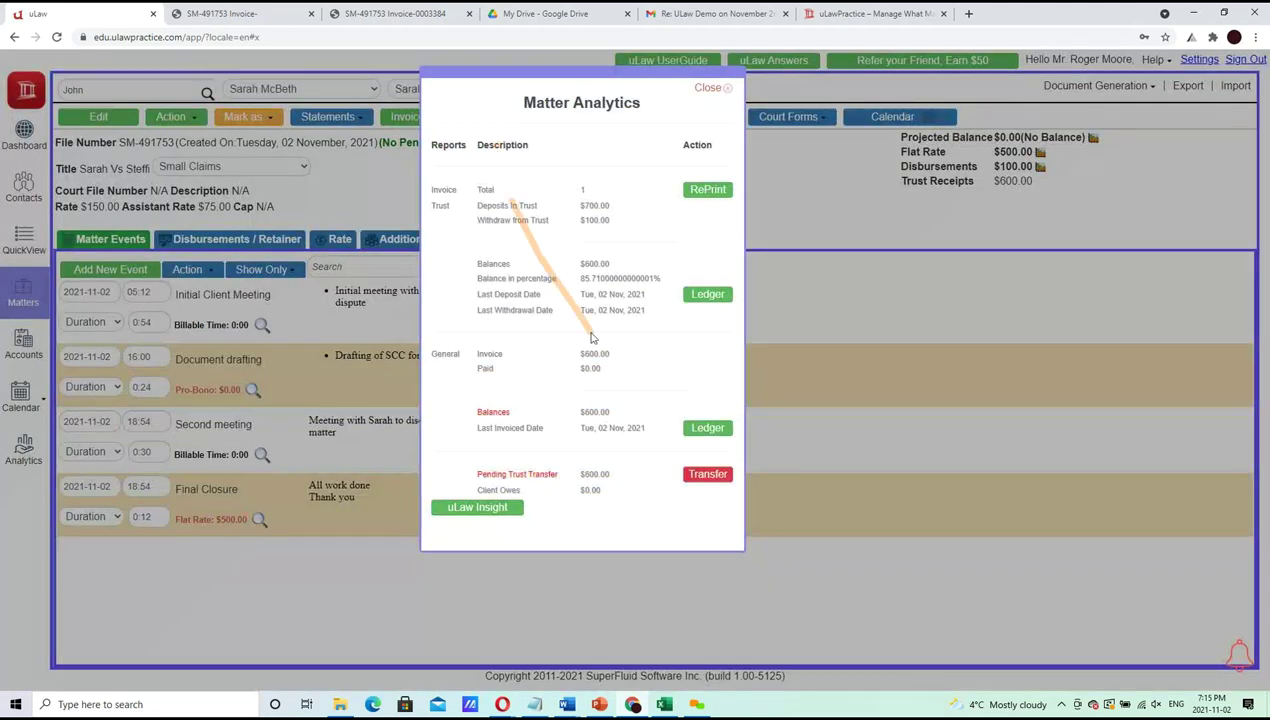
left_click(707, 474)
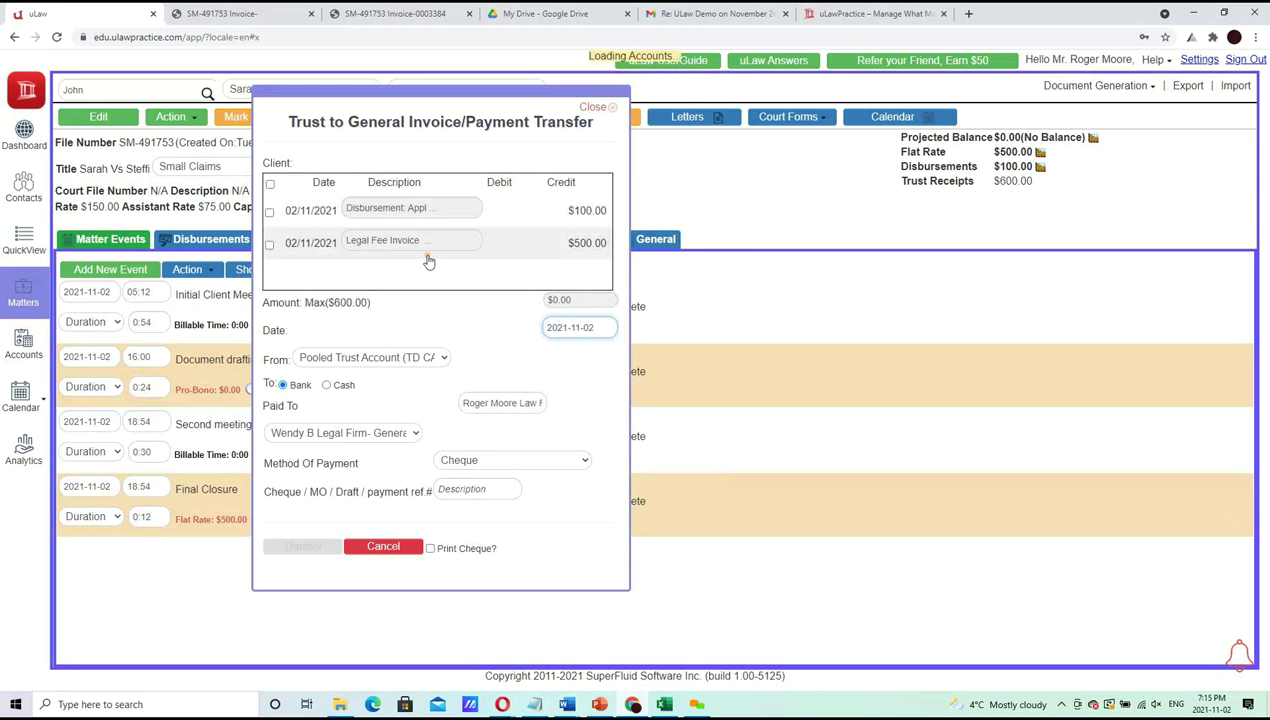
Select both invoices, keep the Pooled Trust and general accounts, and choose Electronic Fund Transfer
left_click(269, 185)
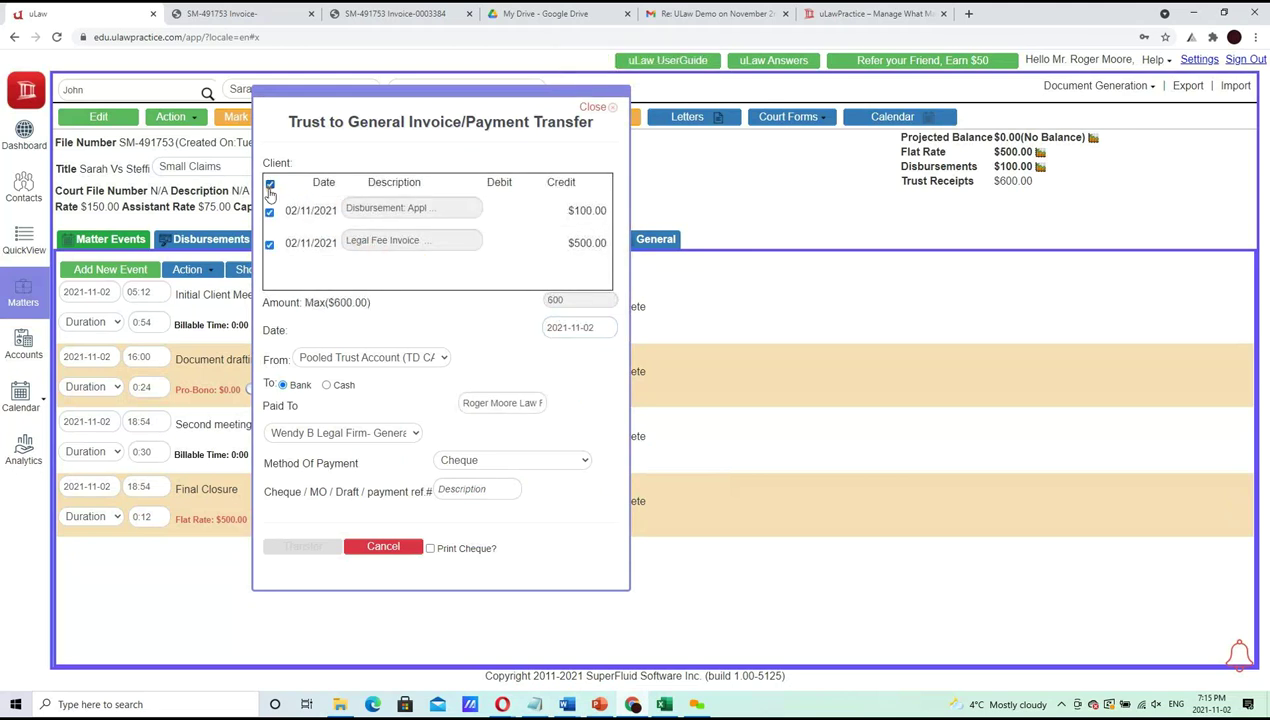
left_click(386, 361)
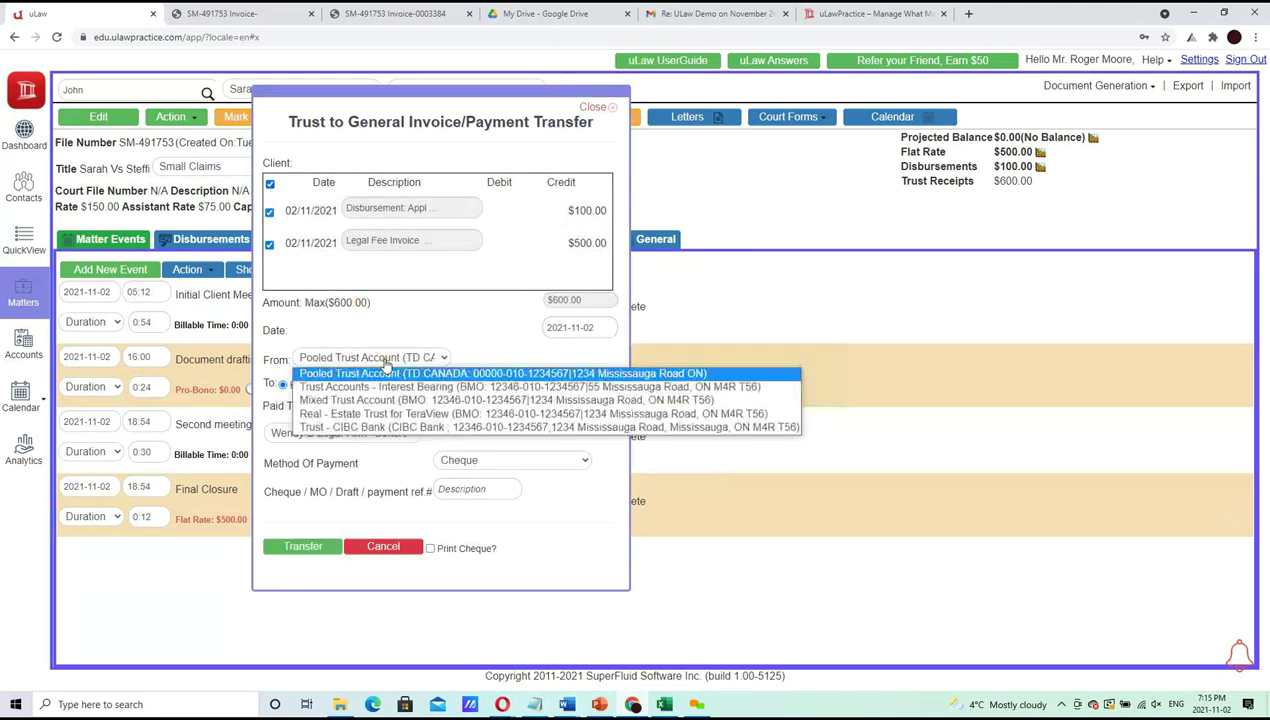
left_click(386, 370)
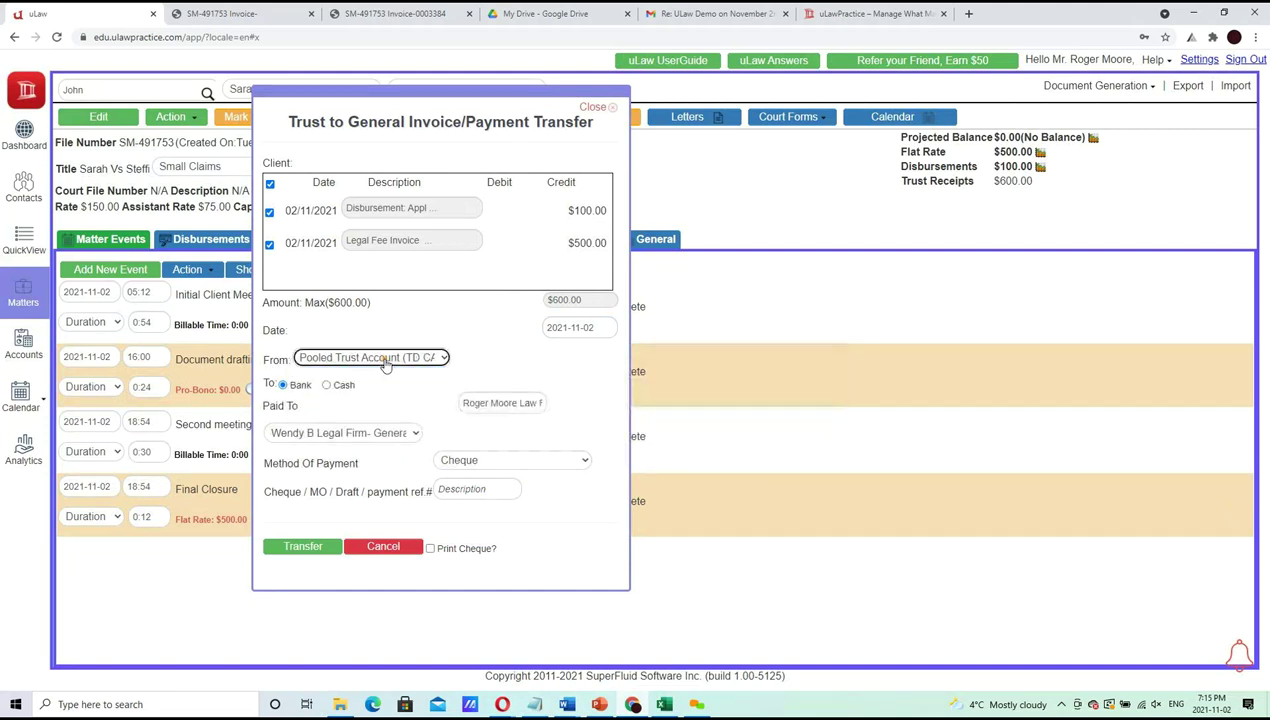
left_click(383, 440)
left_click(383, 448)
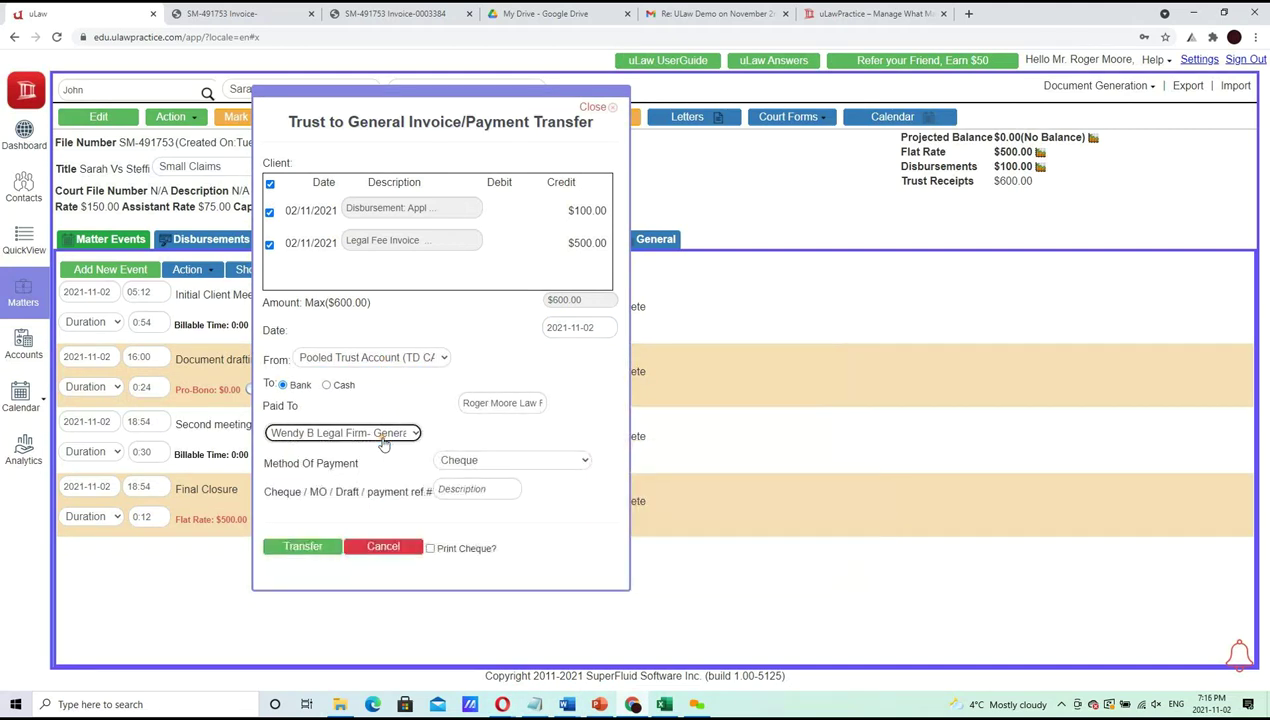
left_click(491, 462)
left_click(498, 556)
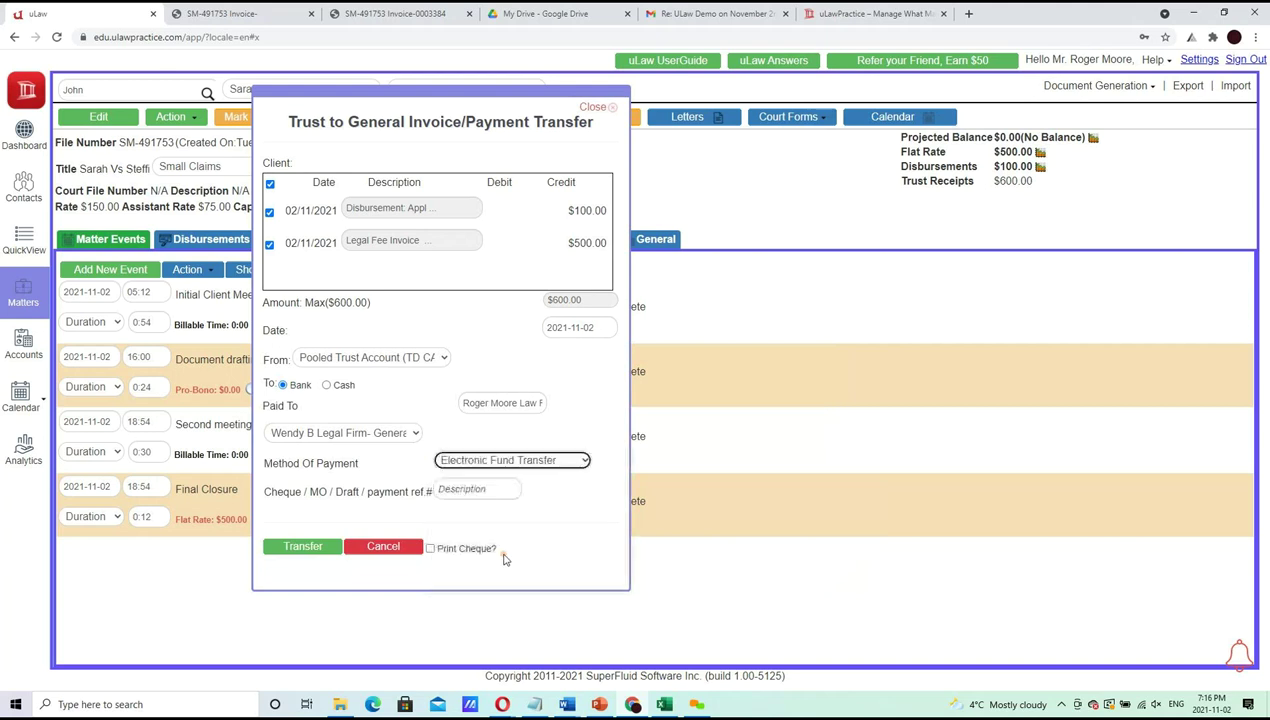
Enter the payment reference number, complete the $600.00 transfer, and request the Form 9A requisition
left_click(474, 490)
type("65665656")
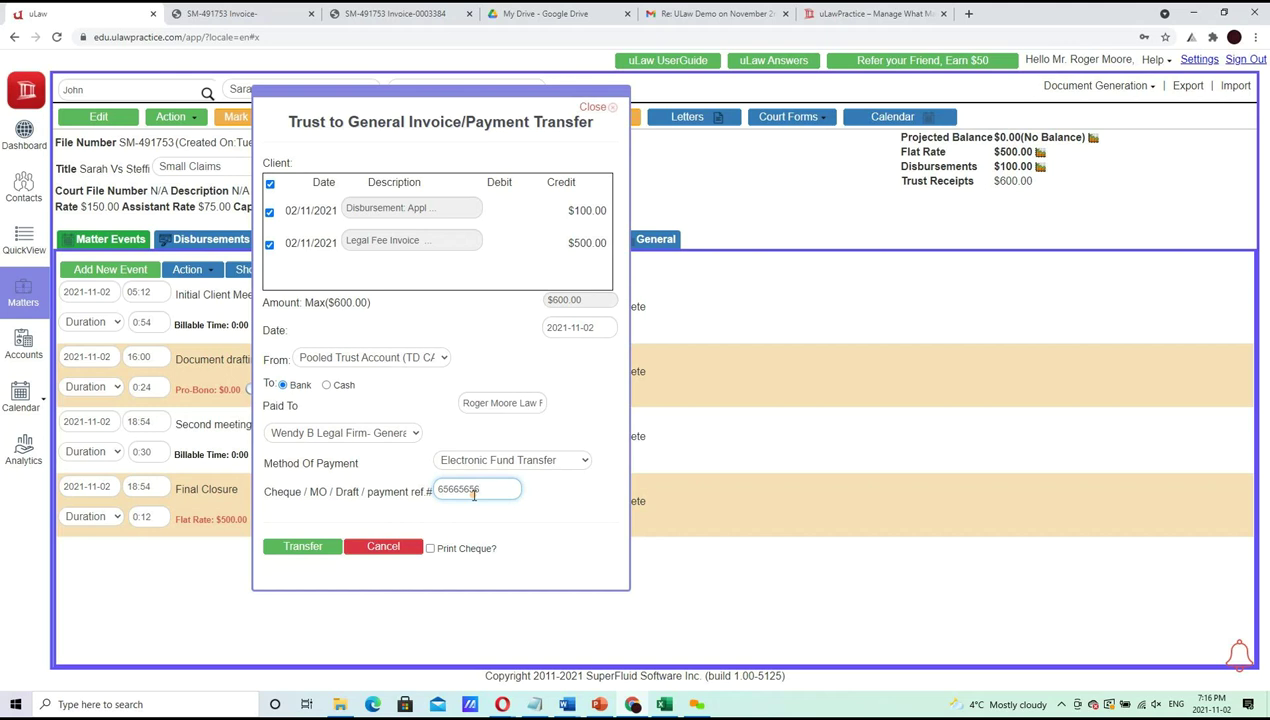
left_click(304, 547)
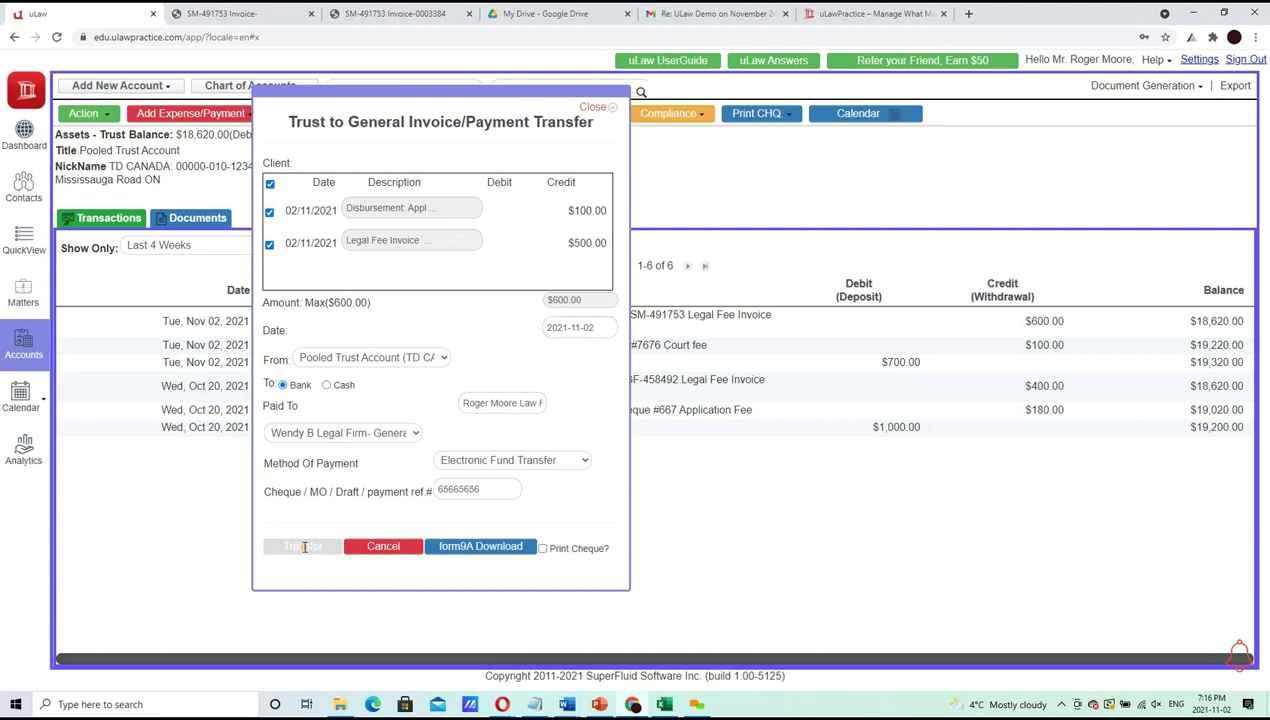
left_click(474, 548)
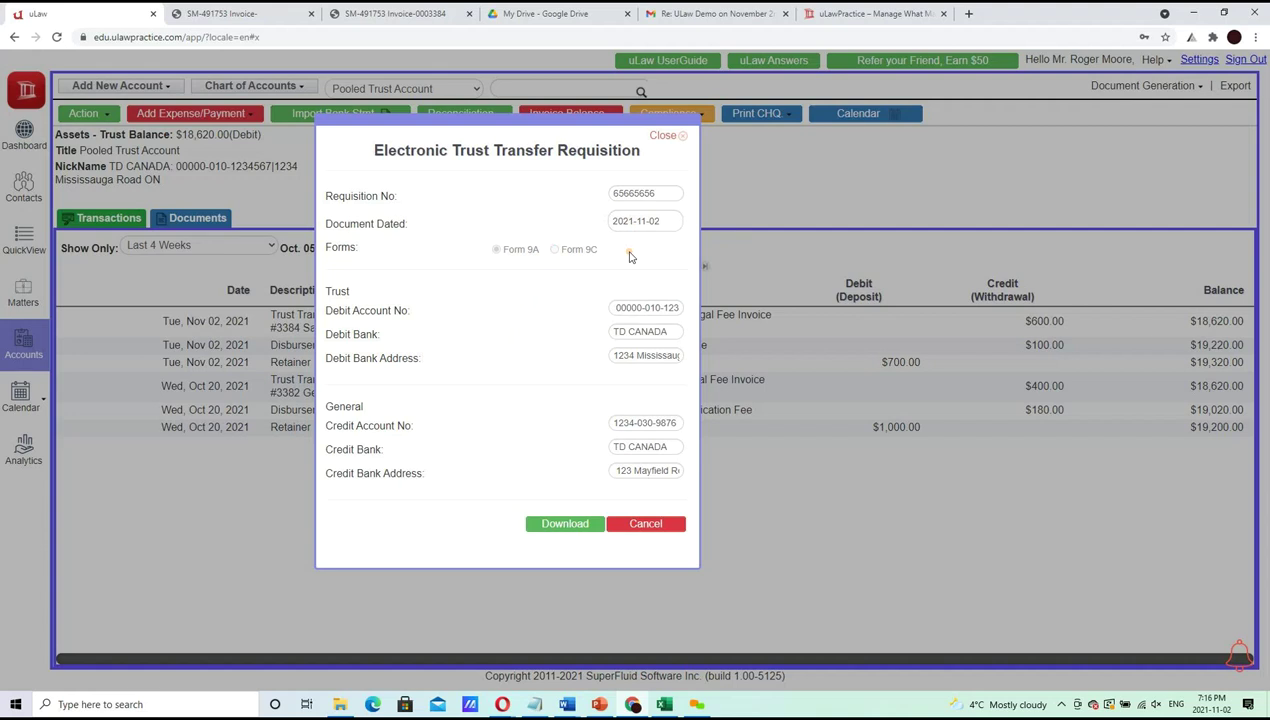
Download and open the $600.00 trust transfer requisition PDF, then return to the Pooled Trust Account ledger
left_click(577, 526)
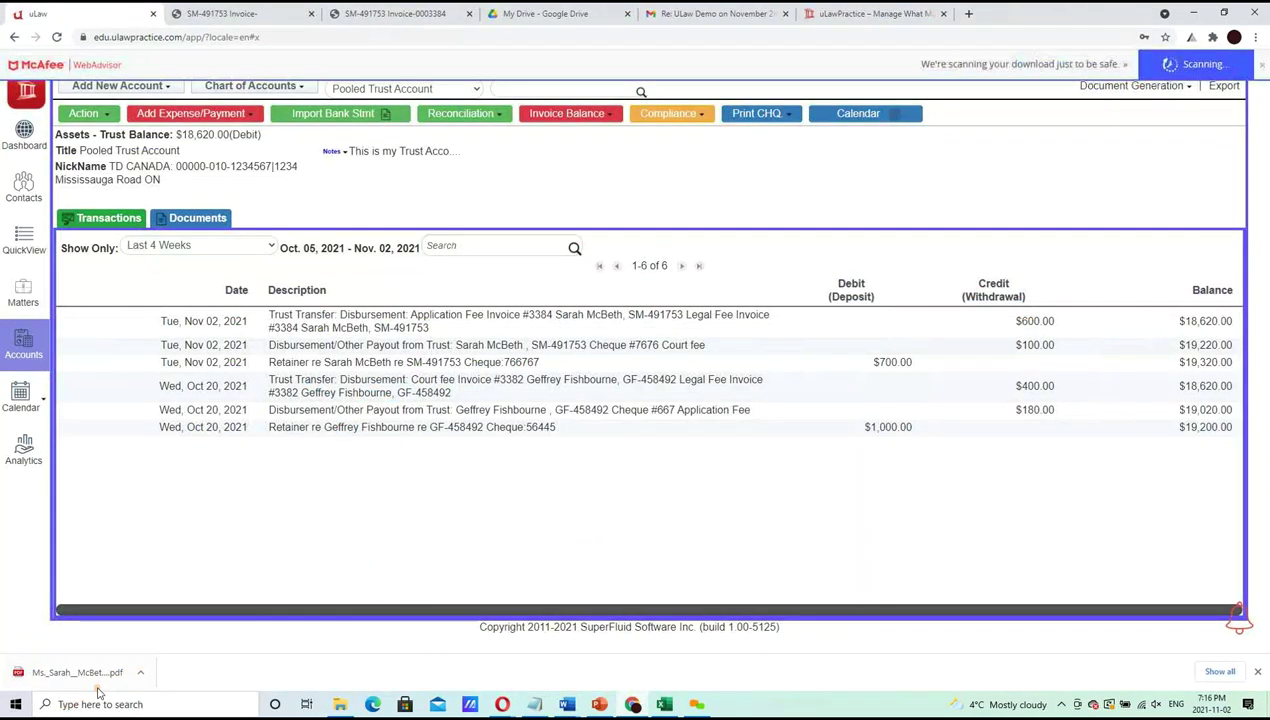
left_click(97, 684)
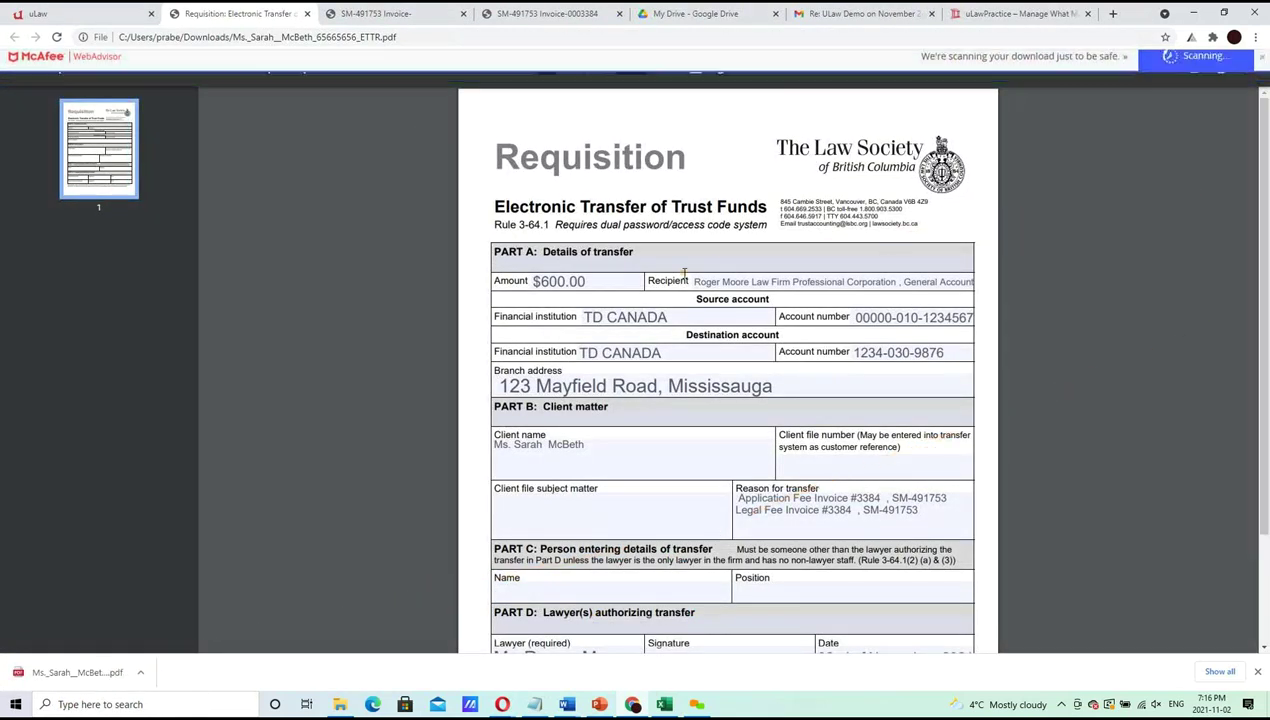
left_click(32, 11)
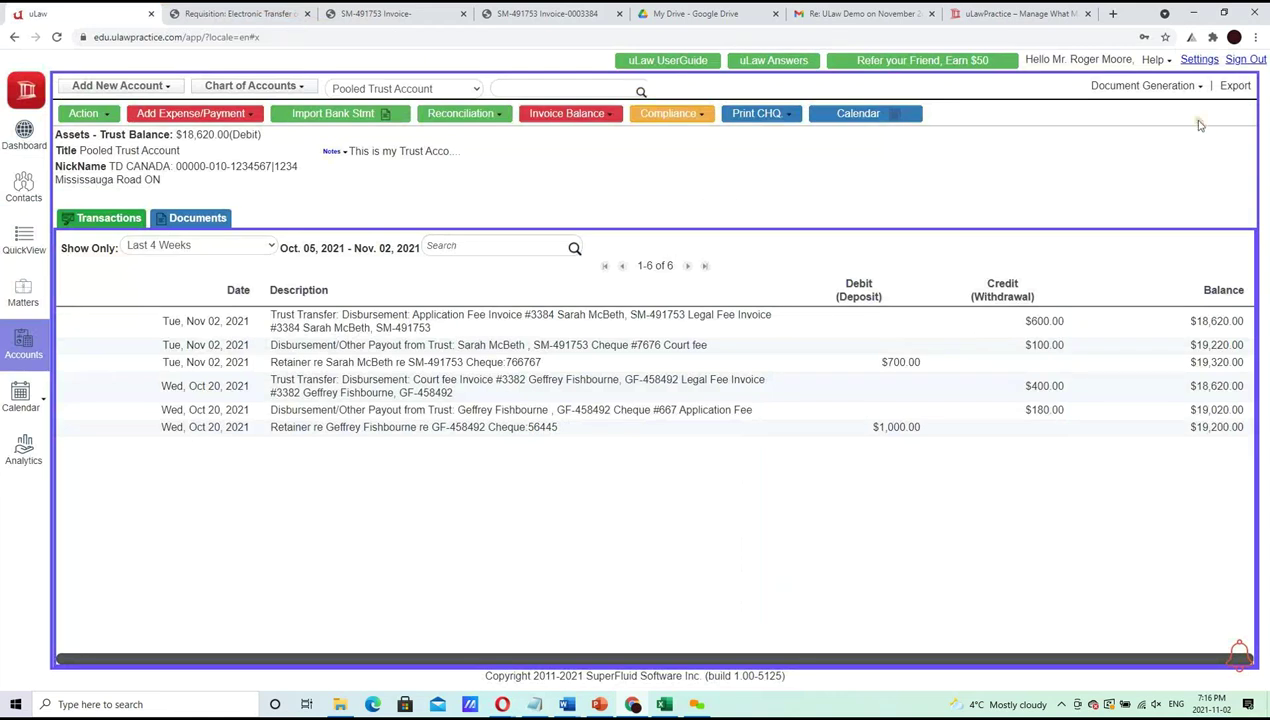
Review the firm profile settings: general, contact details, accounts, and taxes and rates
left_click(1199, 60)
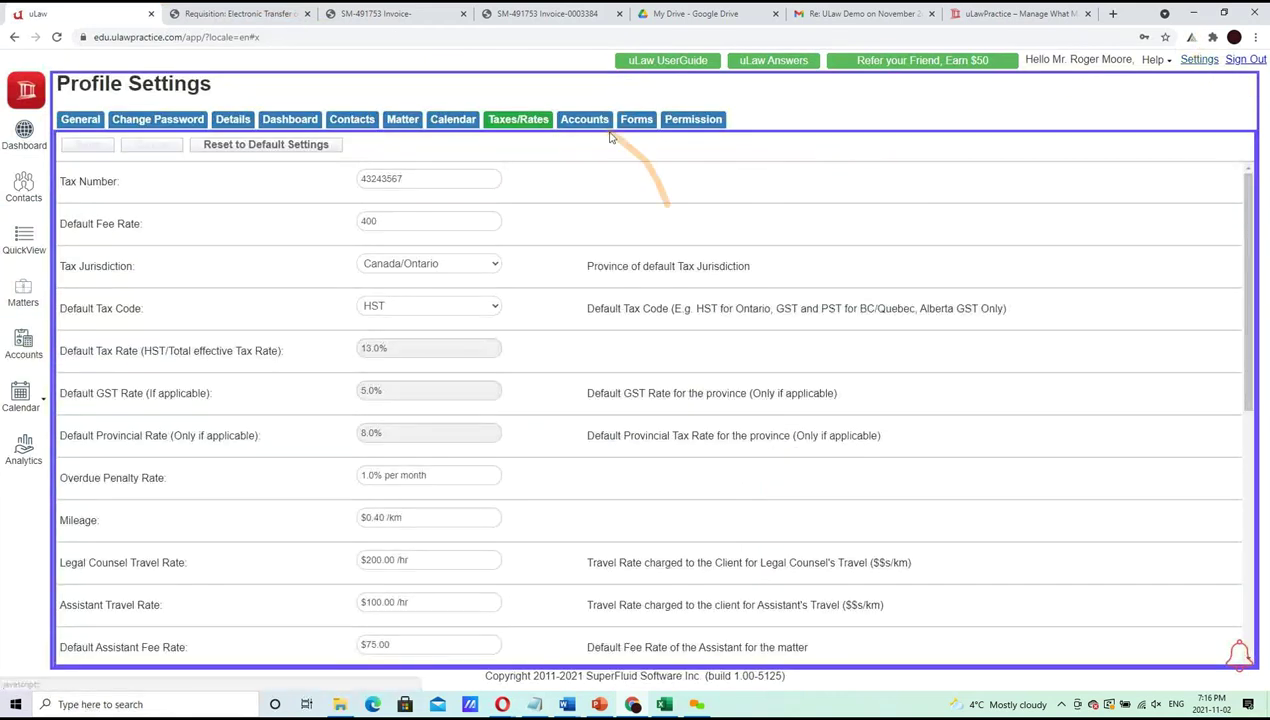
left_click(72, 120)
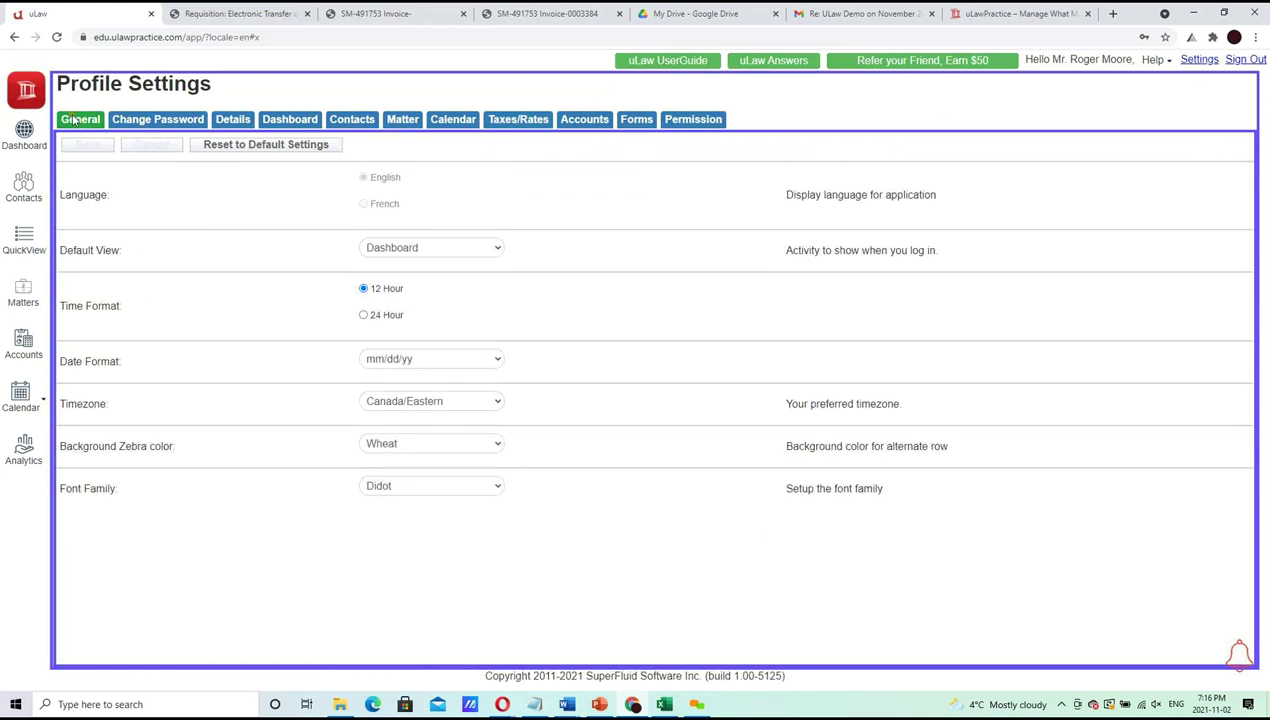
left_click(235, 120)
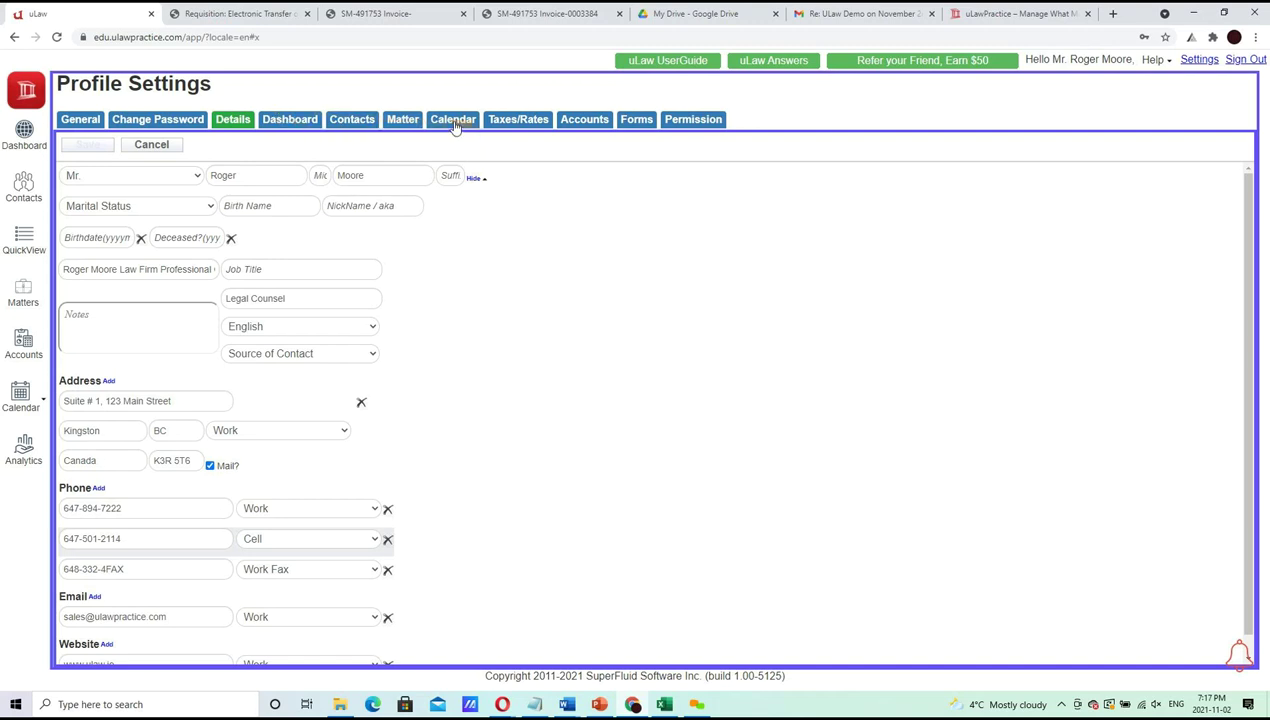
left_click(604, 126)
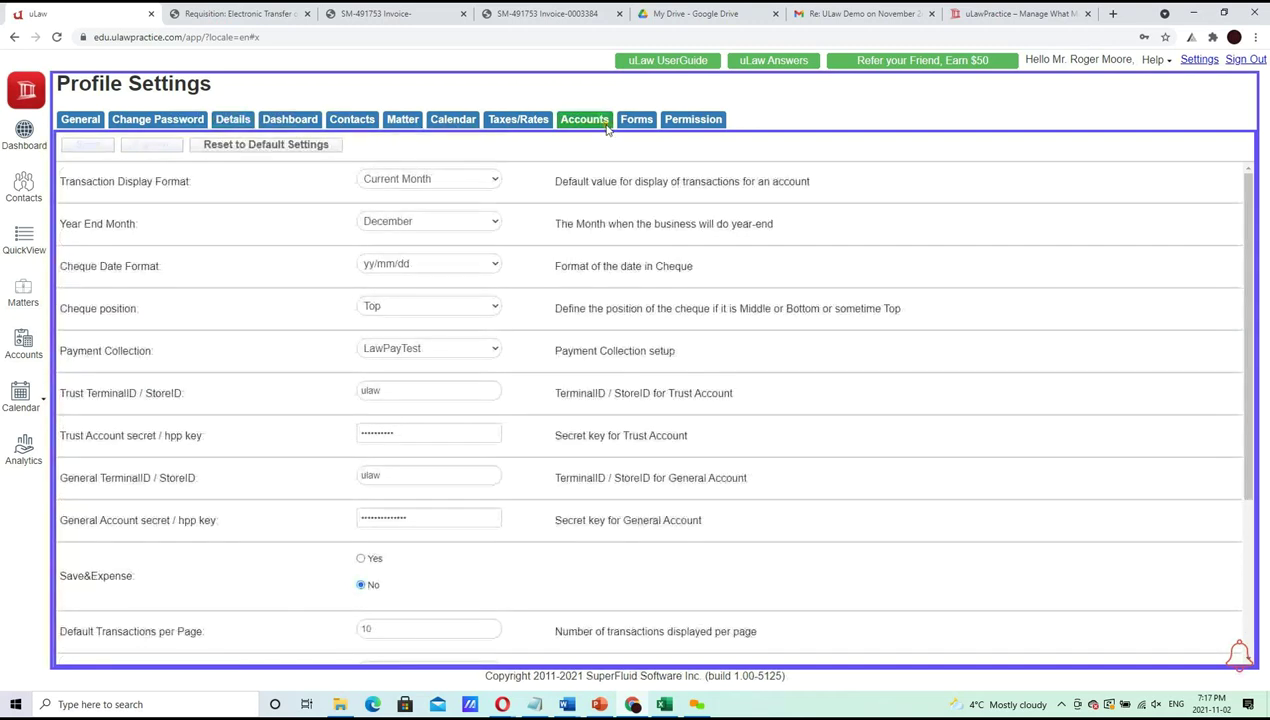
left_click(497, 122)
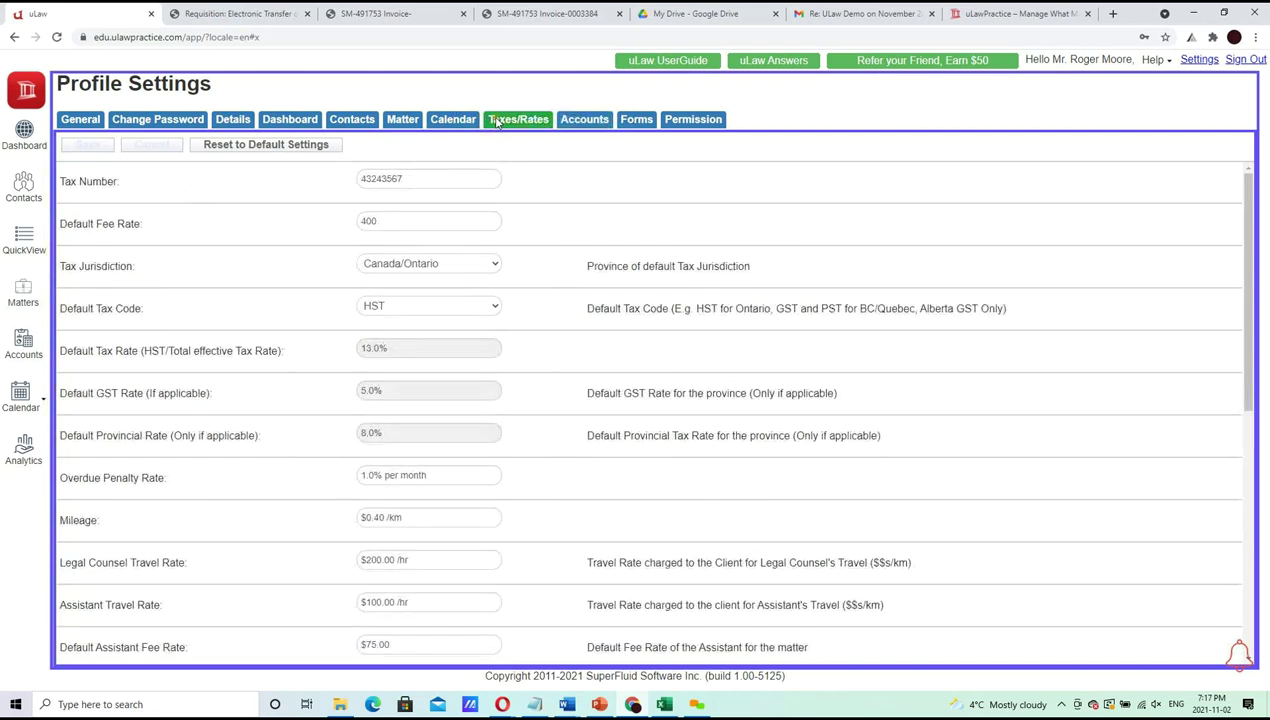
left_click(228, 124)
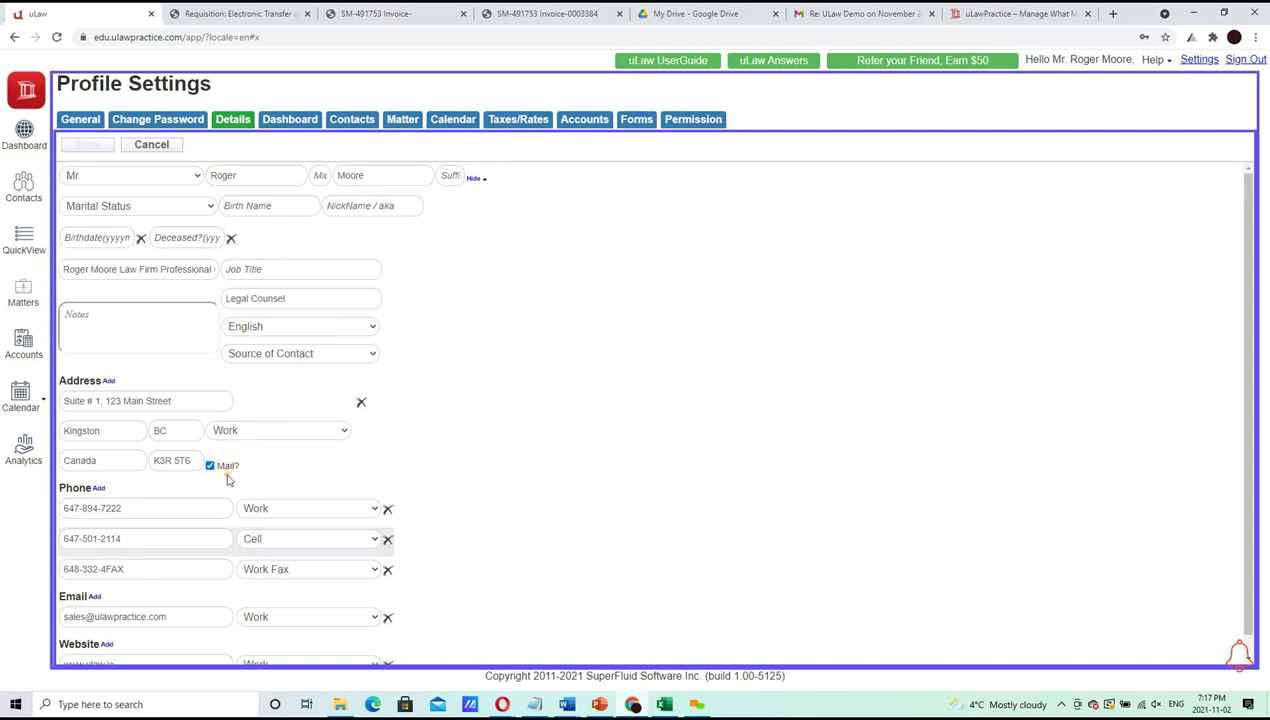
Change the firm's province from BC to ON, save, and show the Pooled Trust Account transactions
double_click(160, 429)
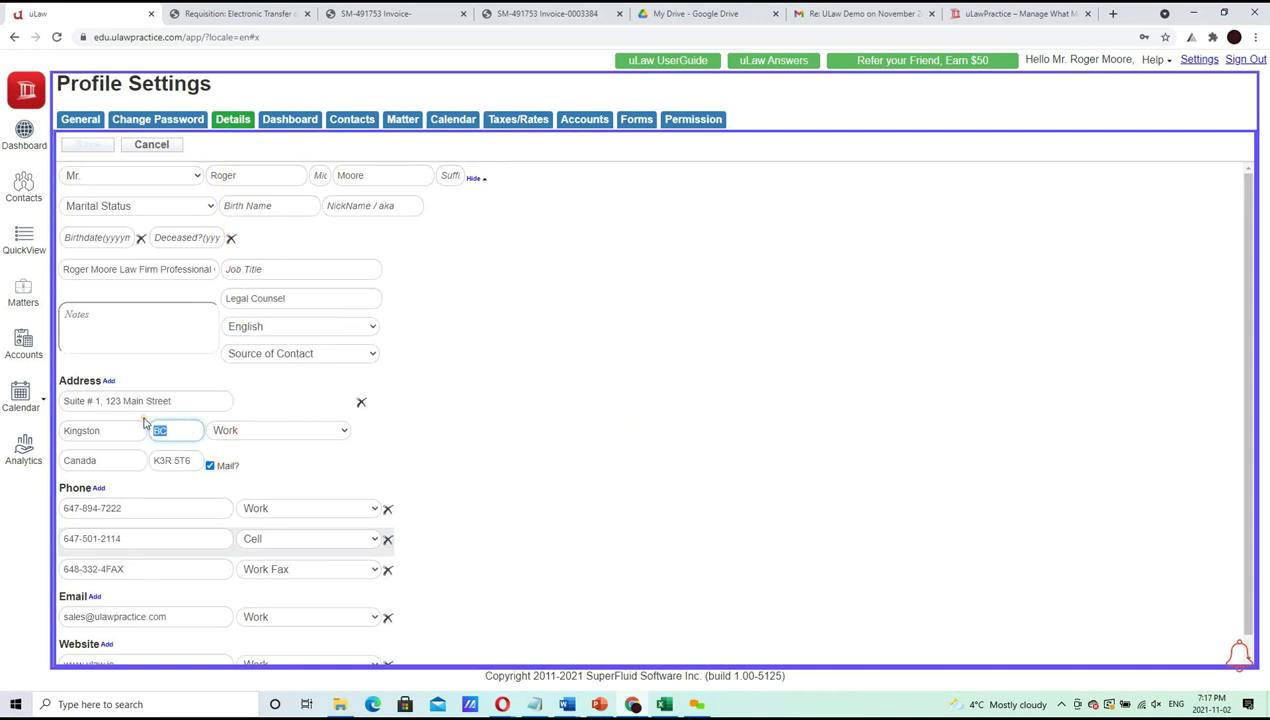
type("O")
key("Tab")
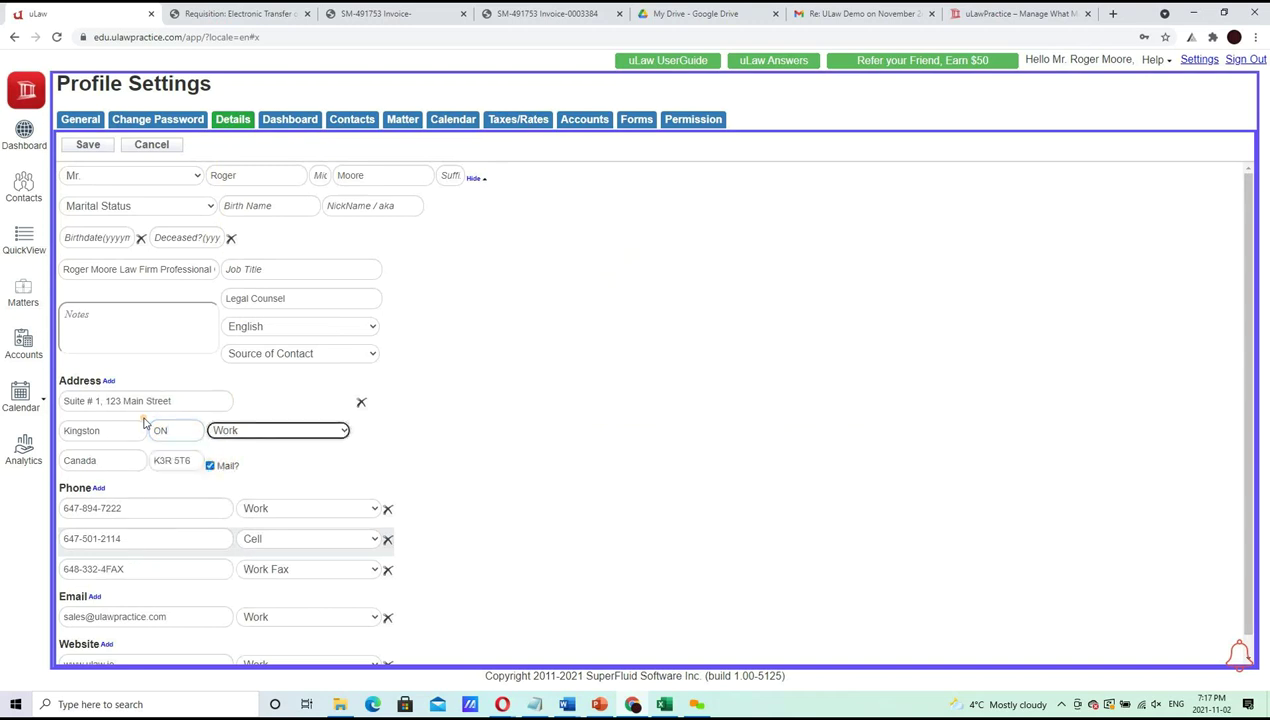
left_click(88, 145)
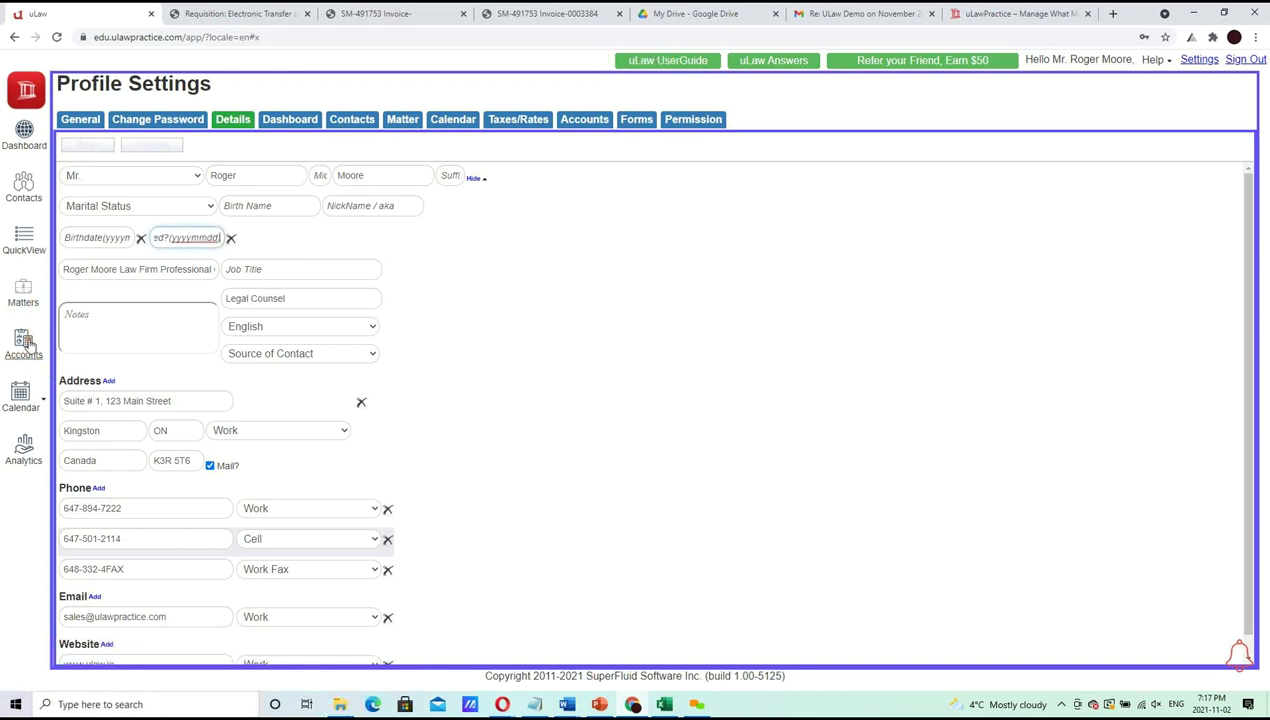
left_click(24, 295)
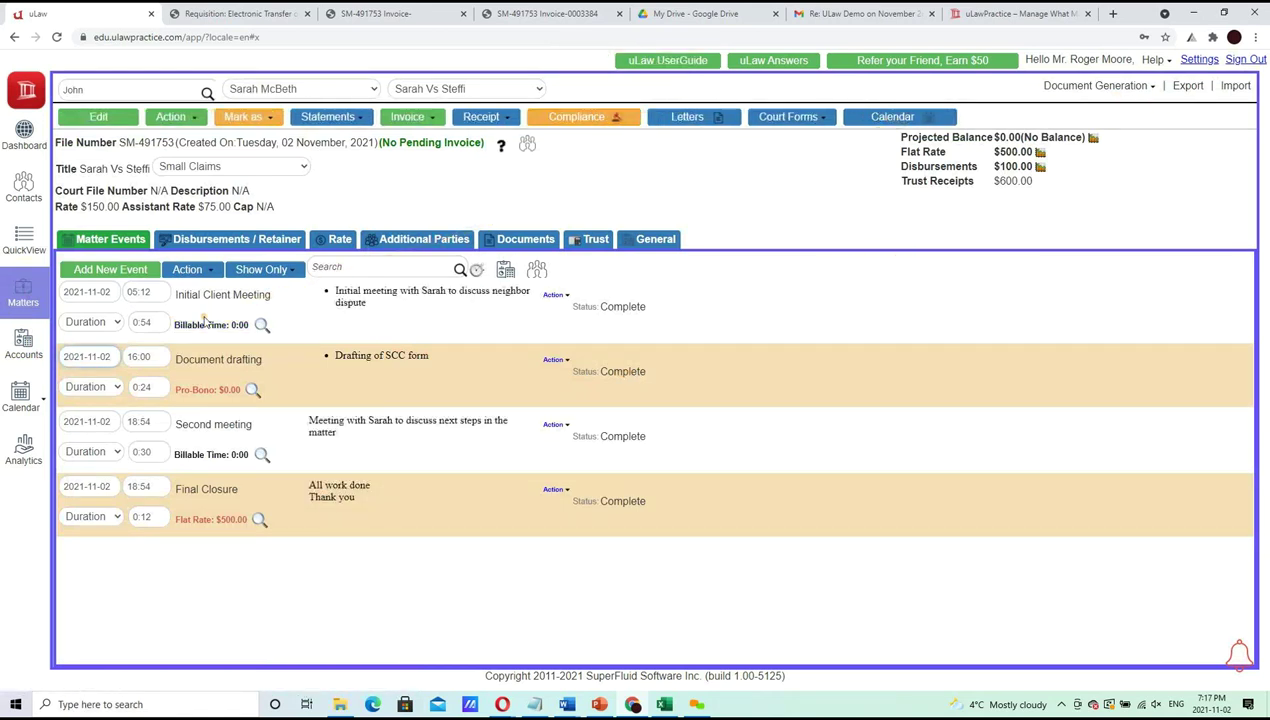
left_click(33, 350)
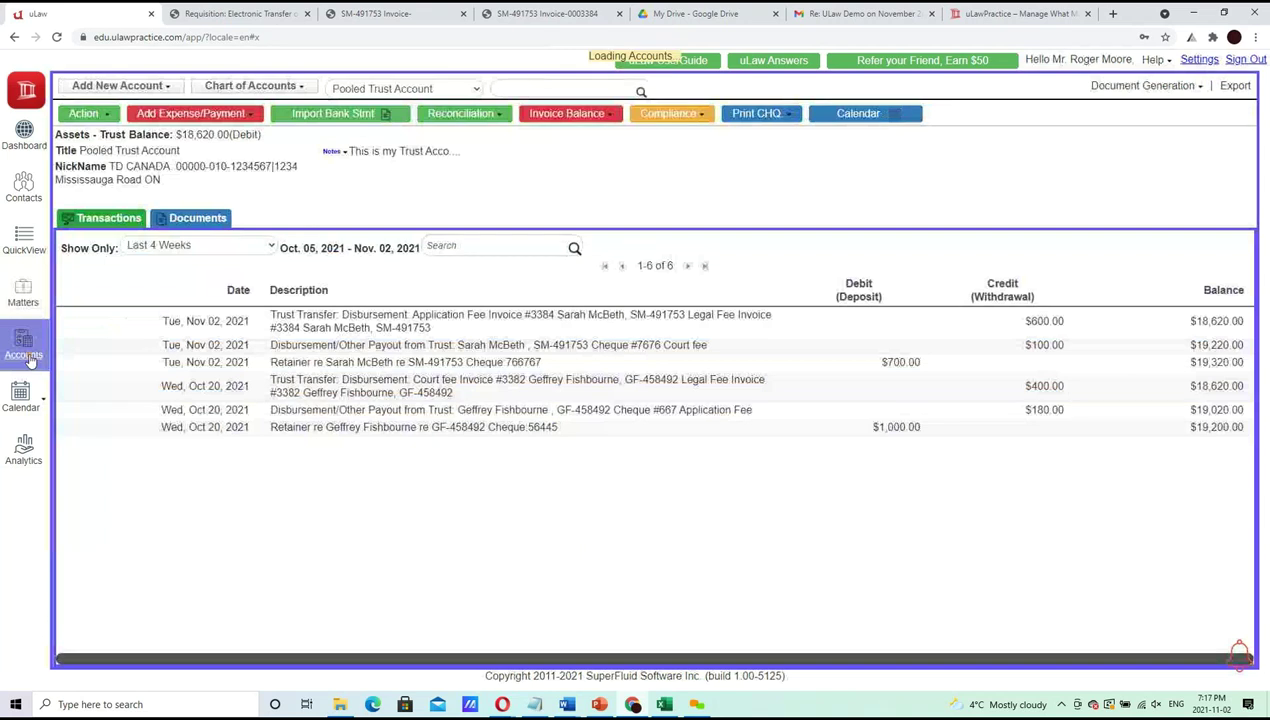
Download the monthly ETTR Form 9A/9C transfer requisition from Monthly Compliance and open the PDF
left_click(668, 113)
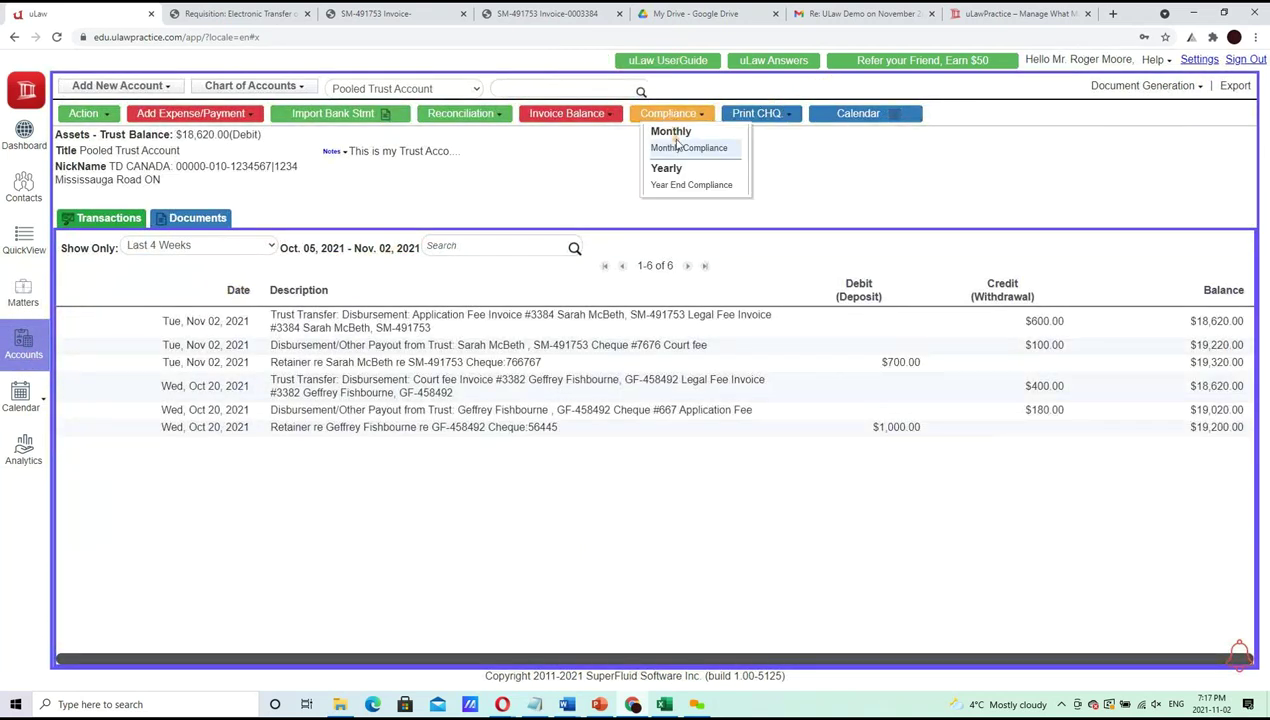
left_click(678, 147)
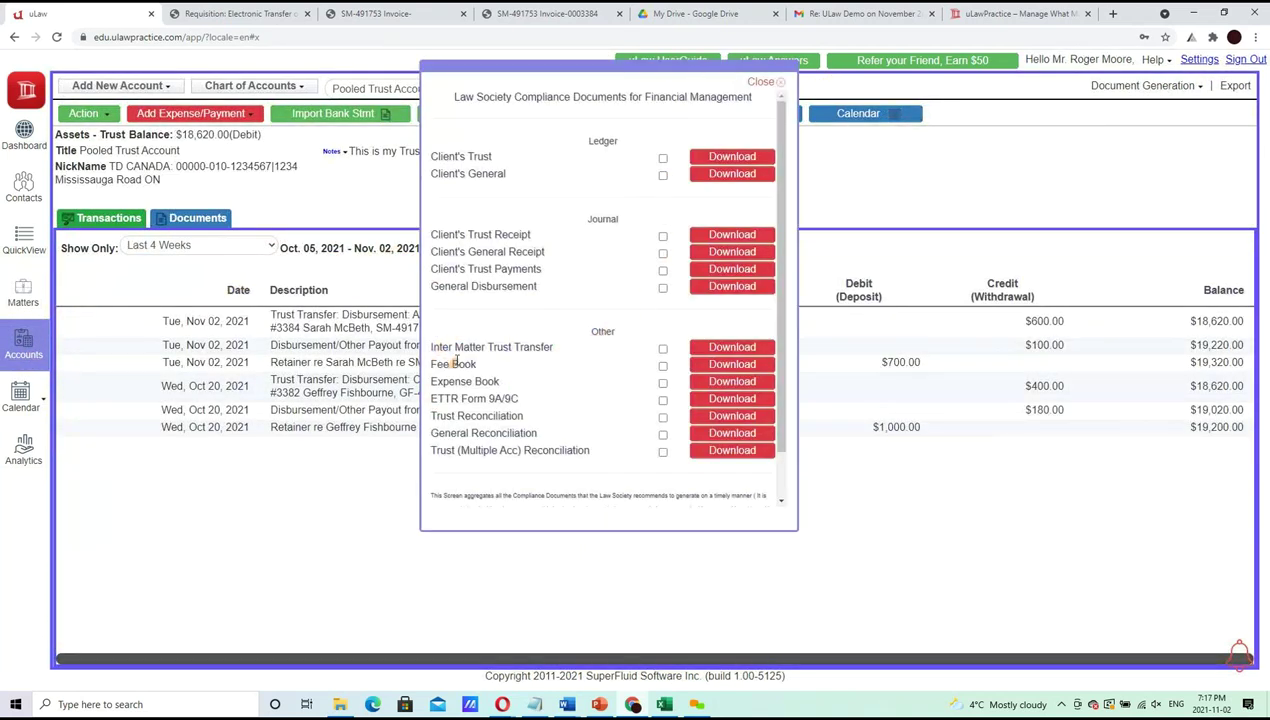
left_click(697, 398)
left_click(548, 292)
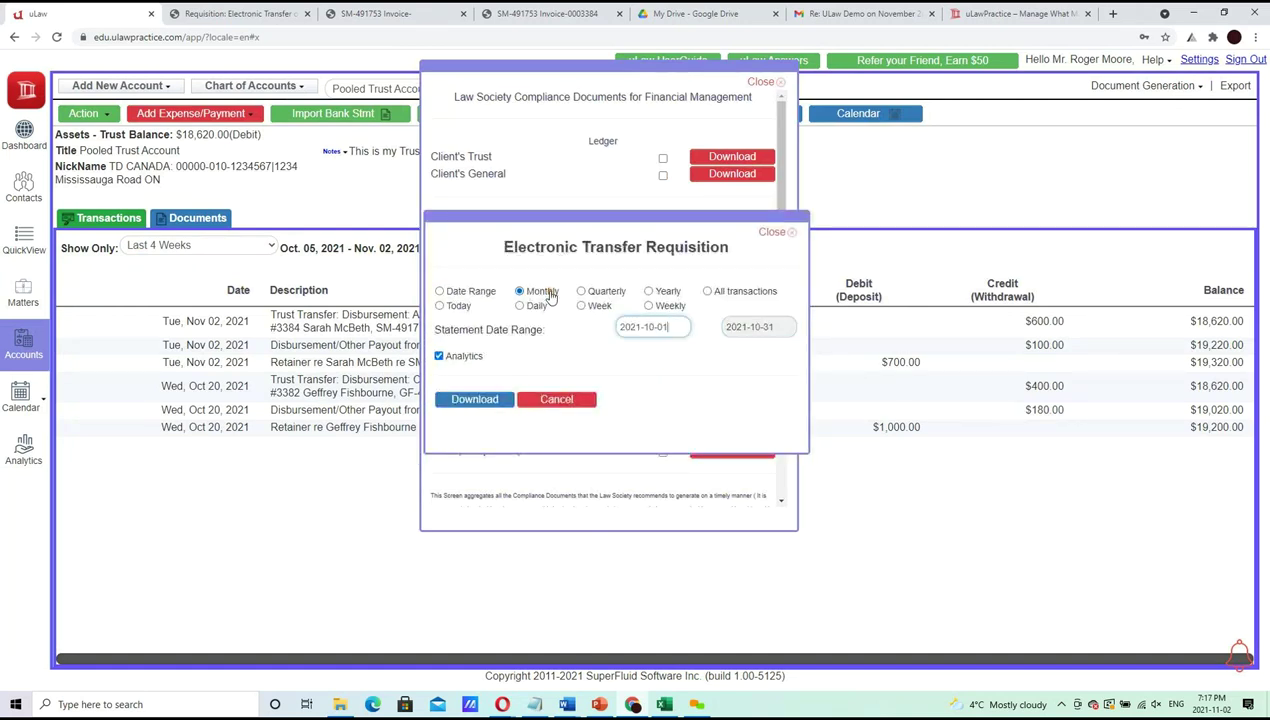
left_click(474, 400)
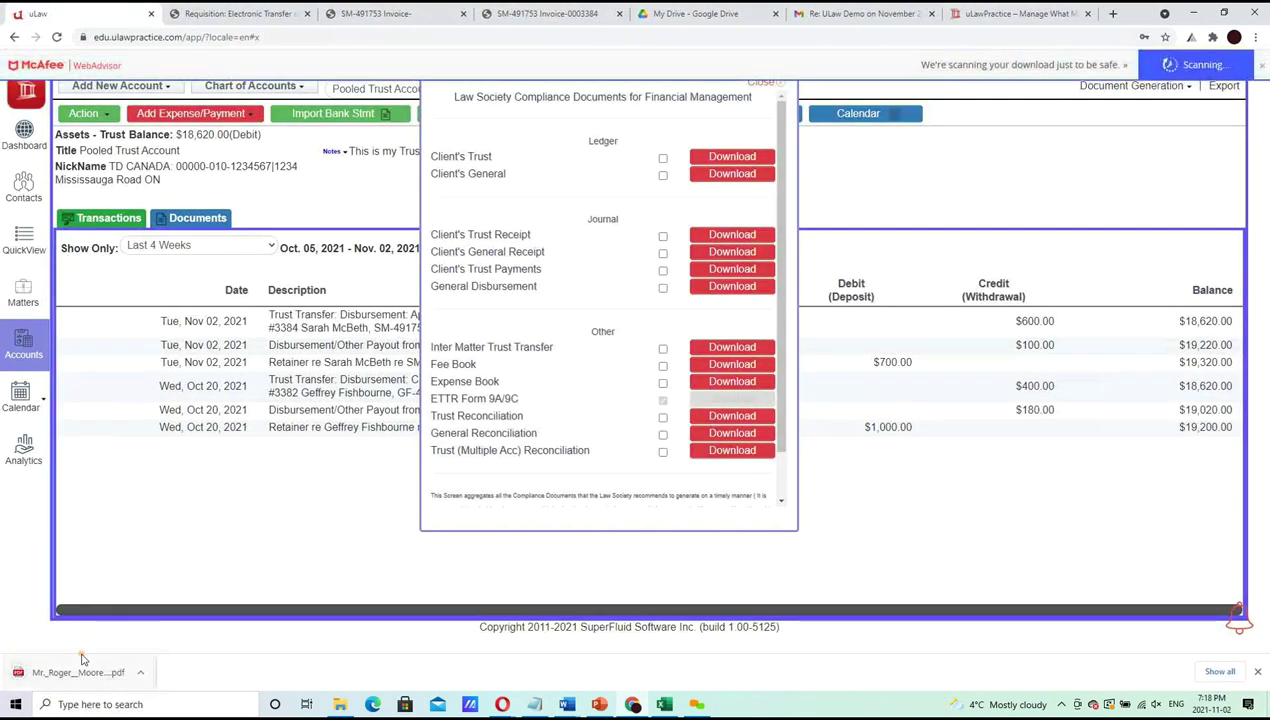
left_click(78, 672)
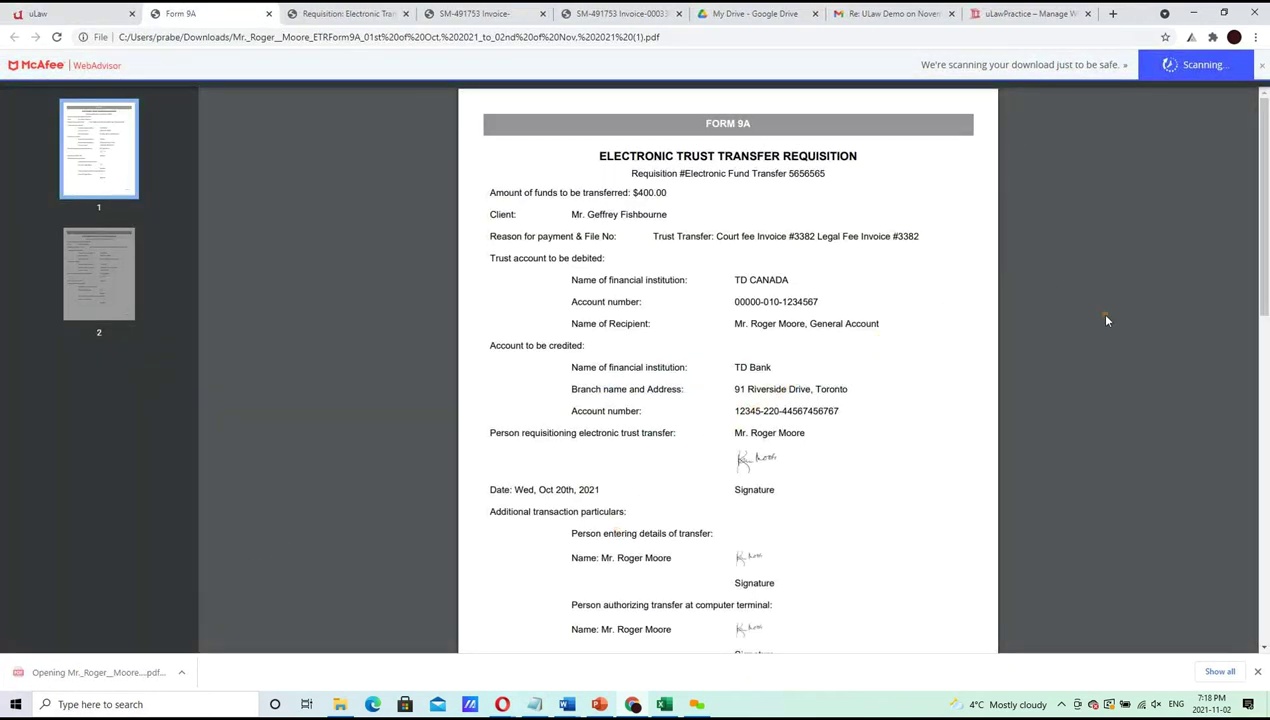
Scroll through both Form 9A pages to the $600.00 requisition, then bring up the PowerPoint Agenda slide
left_click_drag(1258, 230, 1256, 512)
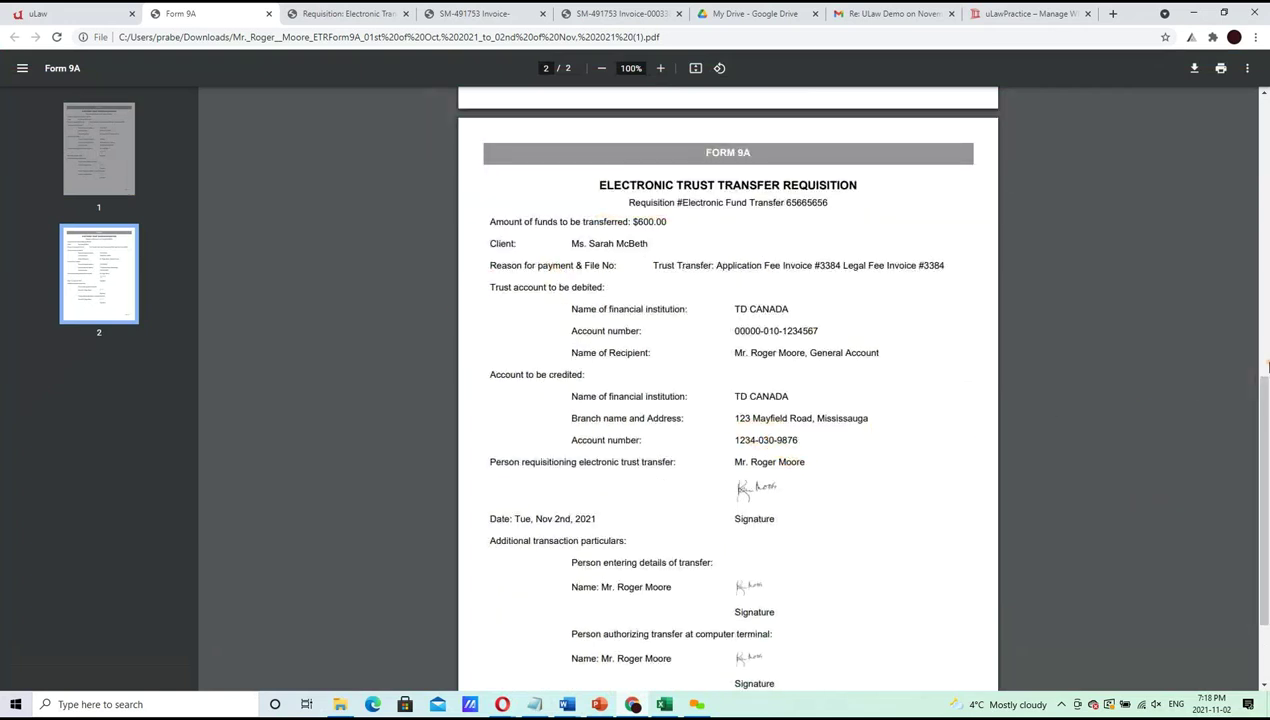
left_click_drag(1264, 416, 1260, 462)
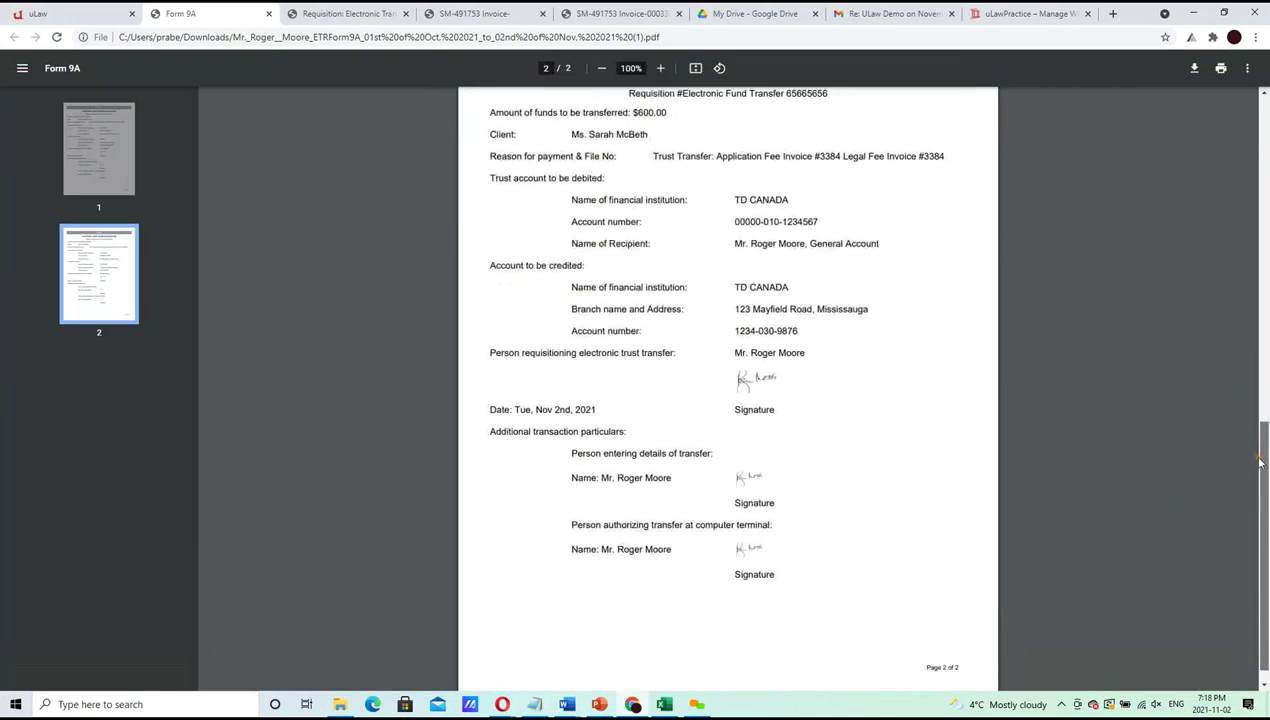
scroll(800, 300, "up", 4)
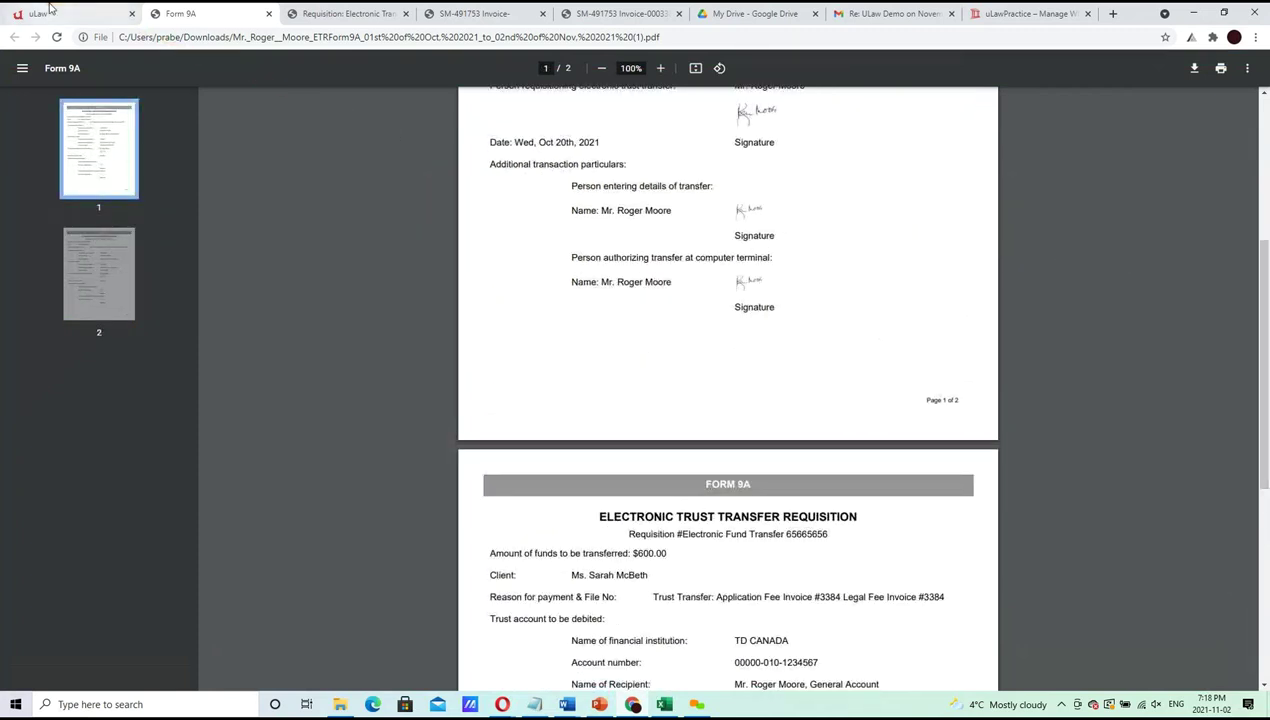
left_click(42, 13)
left_click(600, 704)
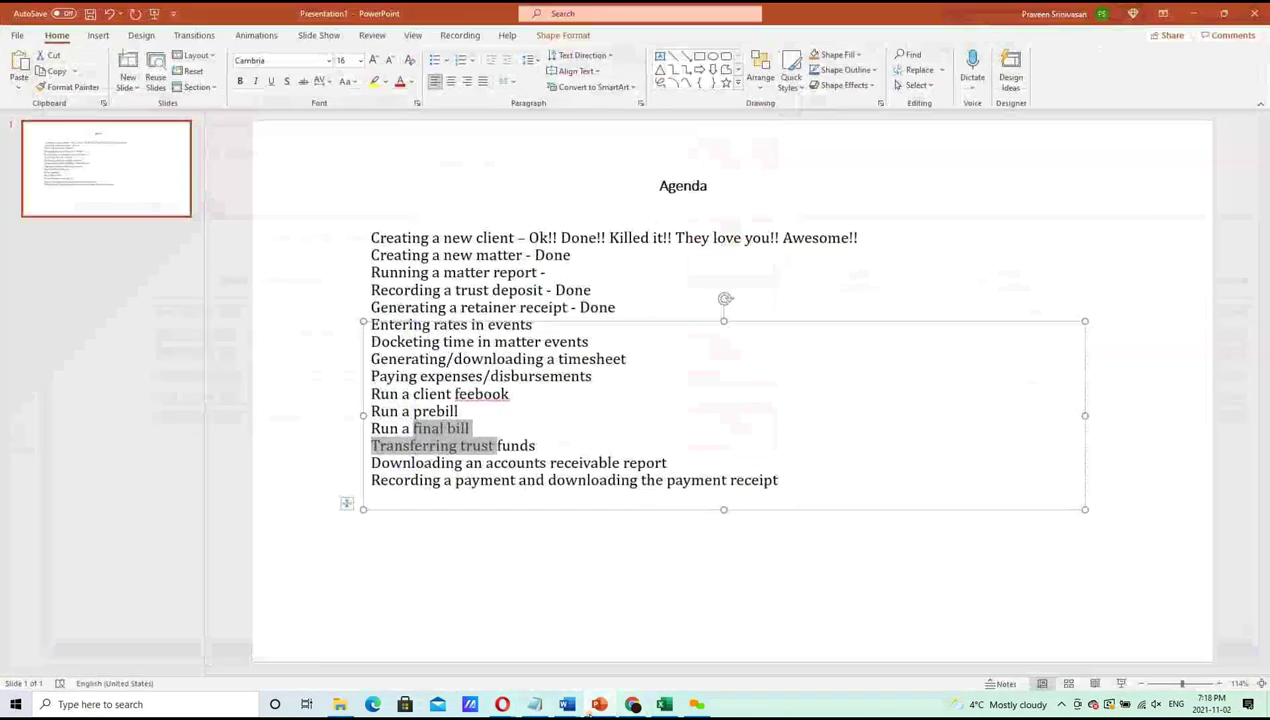
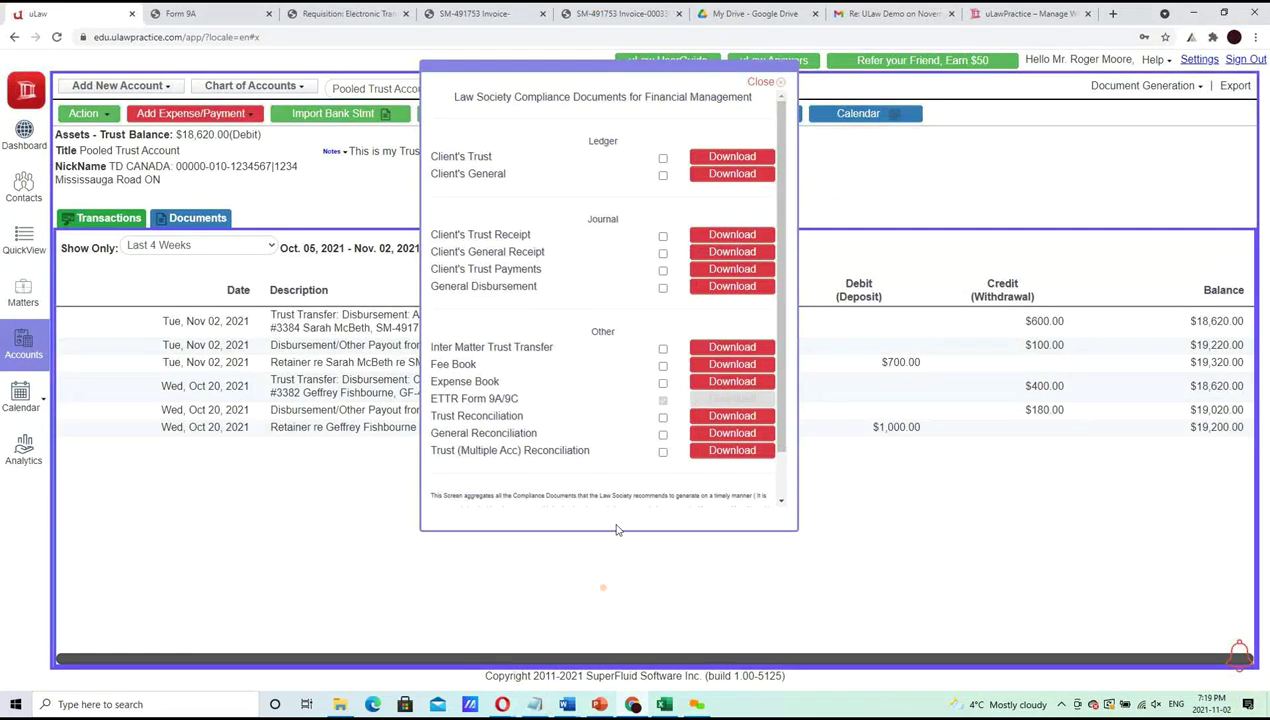
Close the compliance documents list, go to the client's small-claims matter, and choose New Matter from its actions
left_click(762, 82)
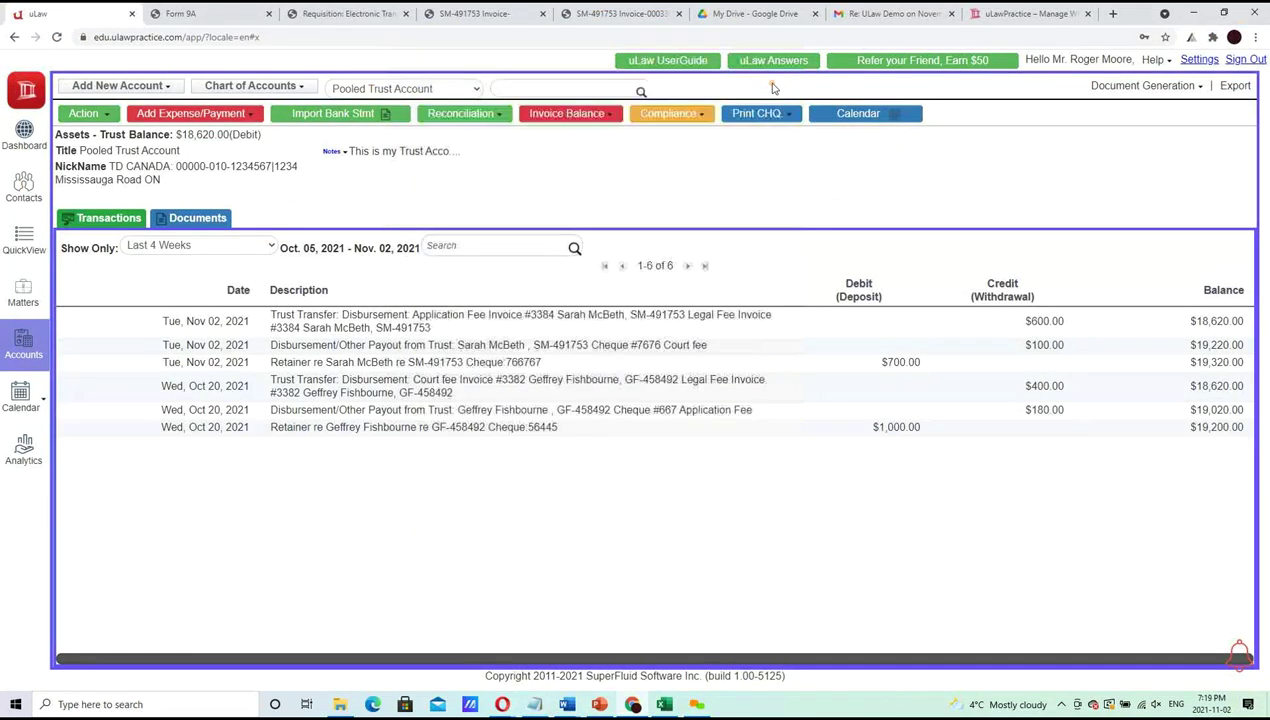
left_click(24, 296)
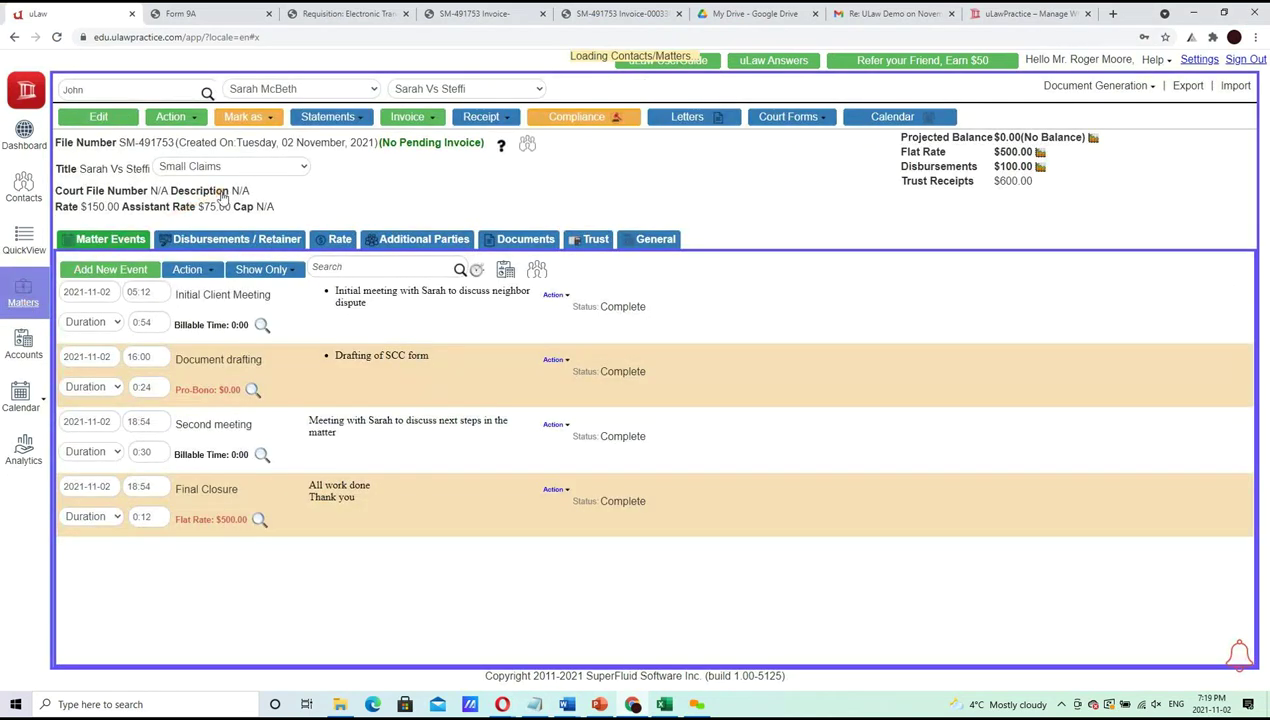
left_click(196, 120)
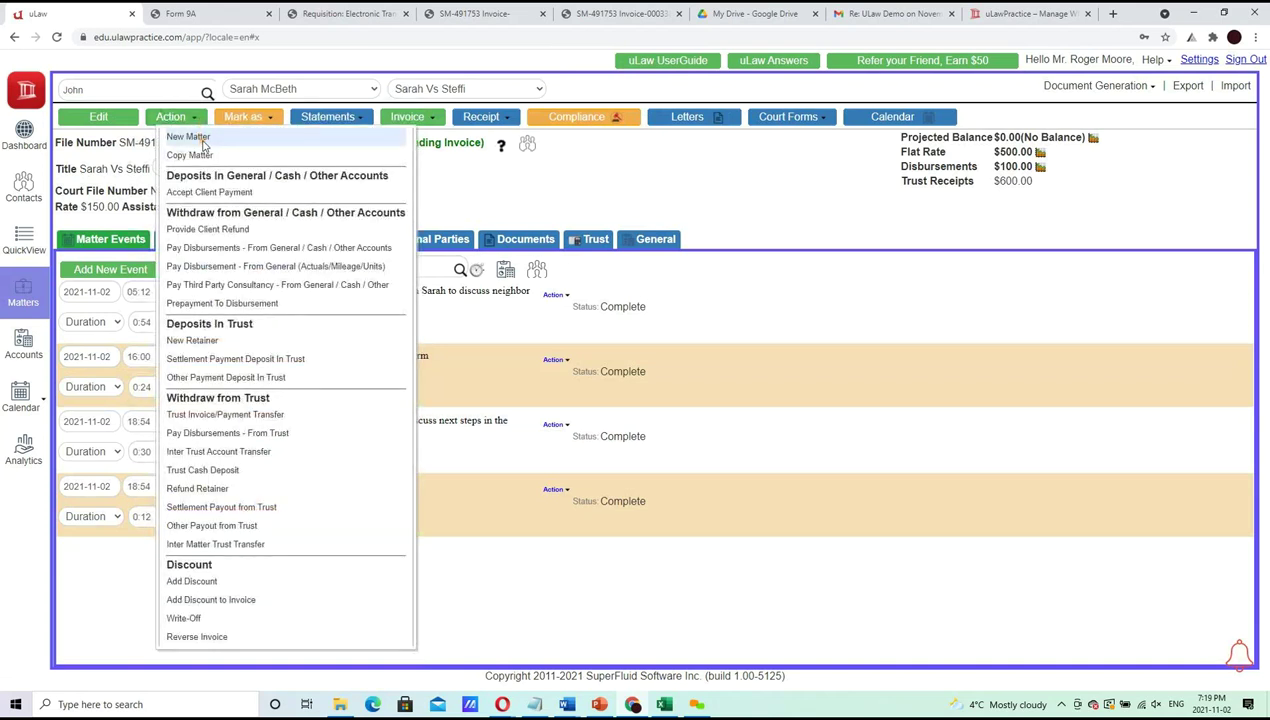
left_click(200, 138)
Create and save a POA - Speeding matter titled '80 over 60 - Hwy'
left_click(270, 146)
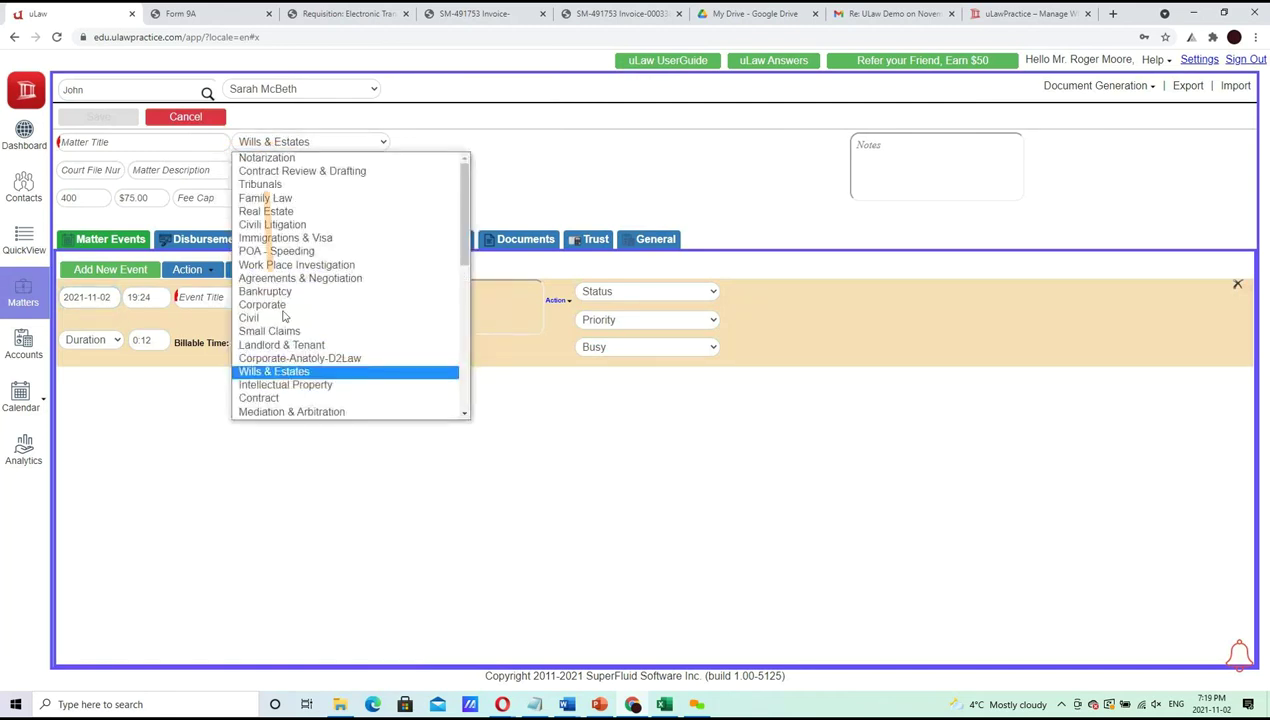
left_click(288, 252)
left_click(174, 141)
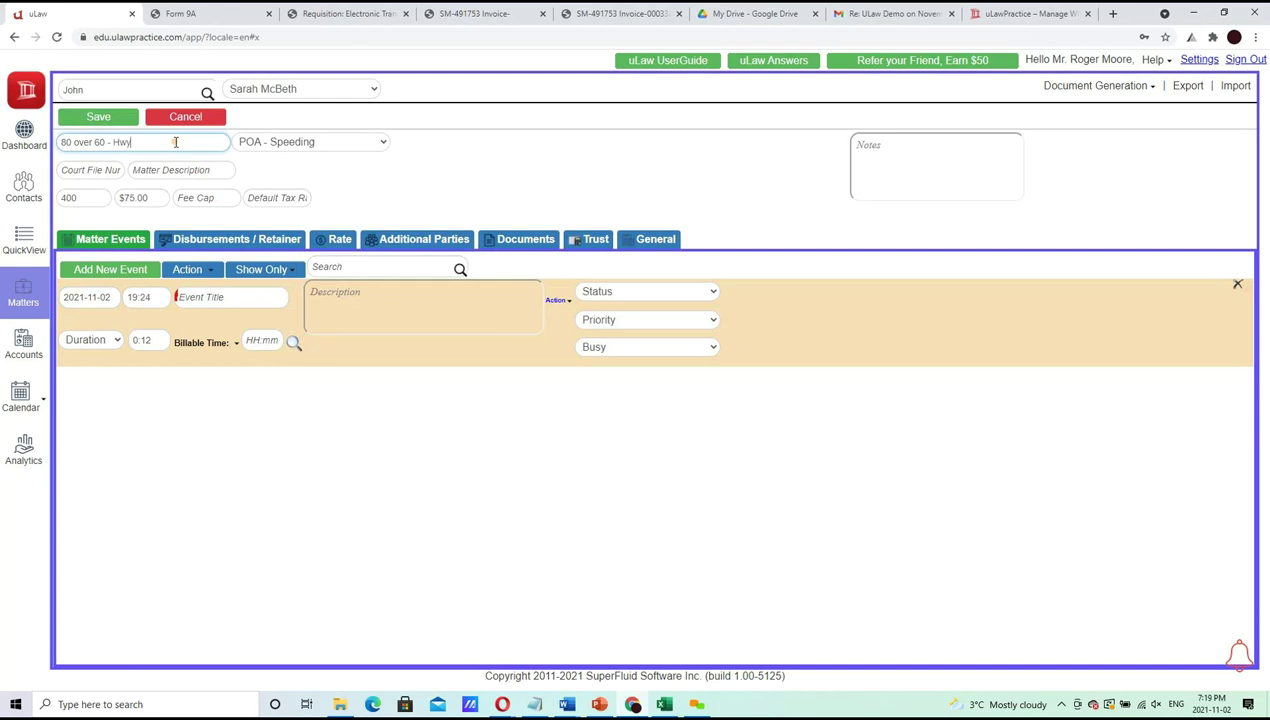
left_click(110, 119)
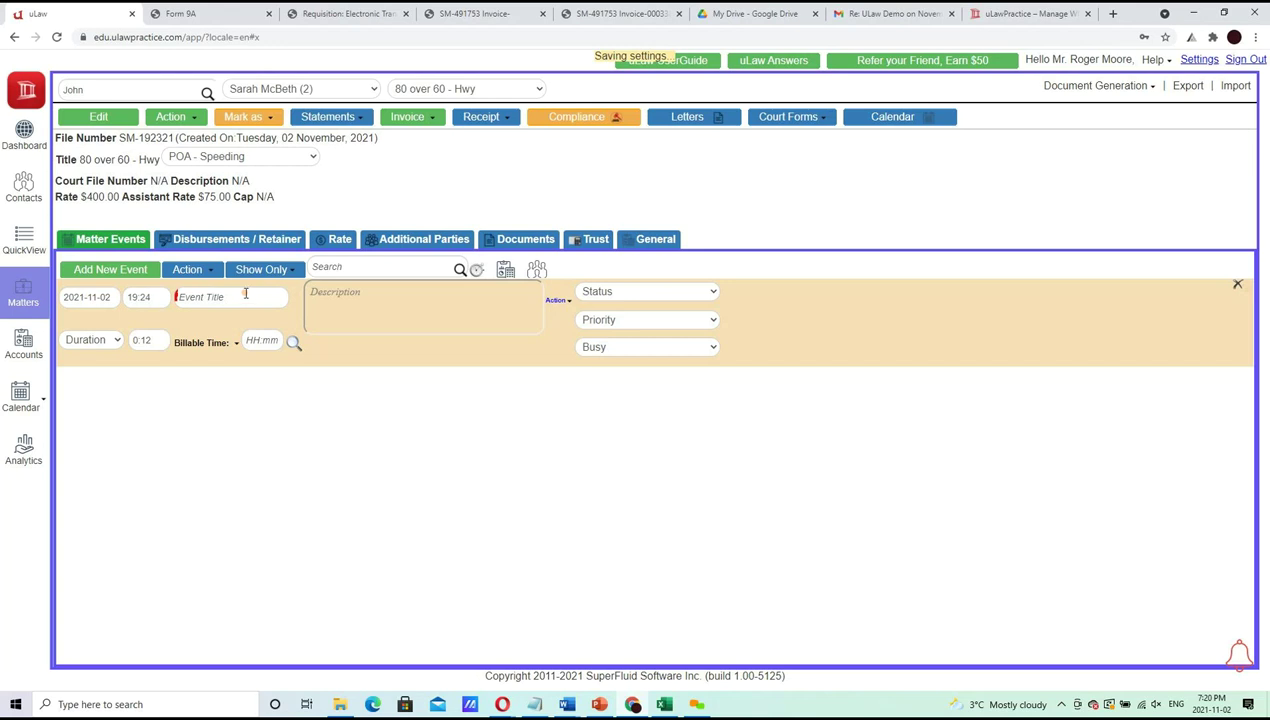
Title the event 'POA Matter' with a bulleted work description starting 'Initial Client Meeting'
left_click(248, 300)
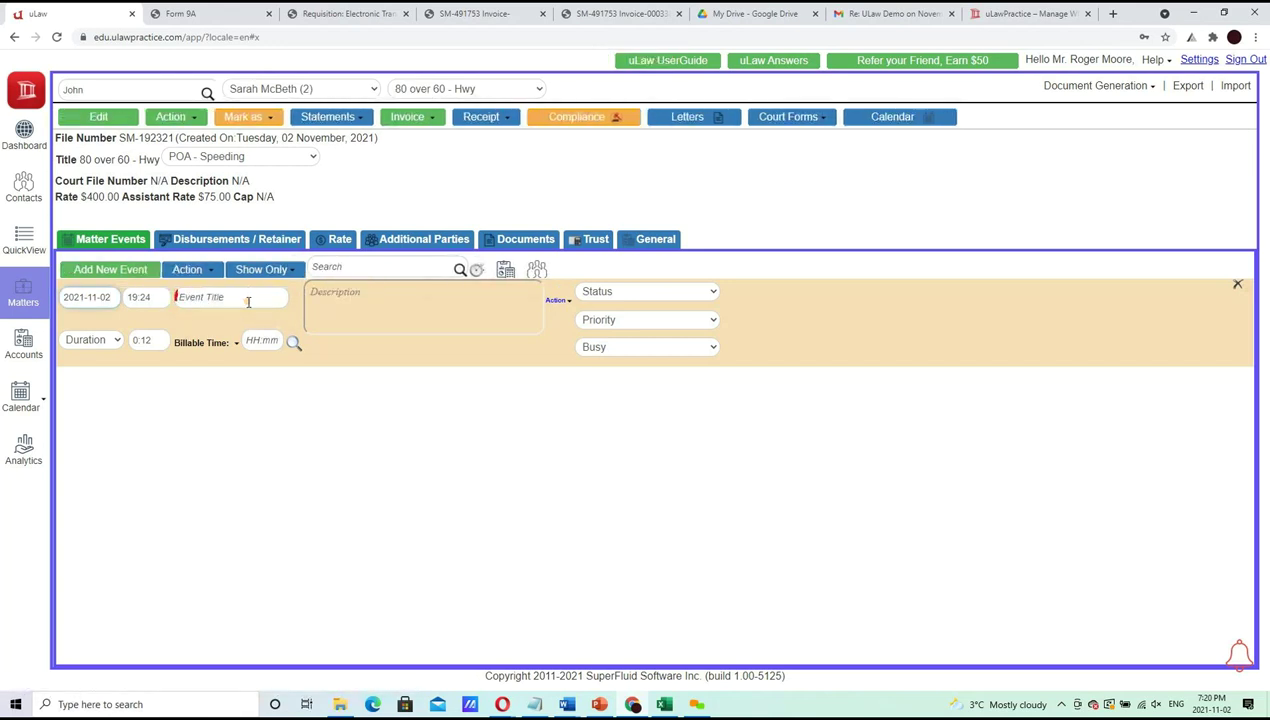
type("POA Matter")
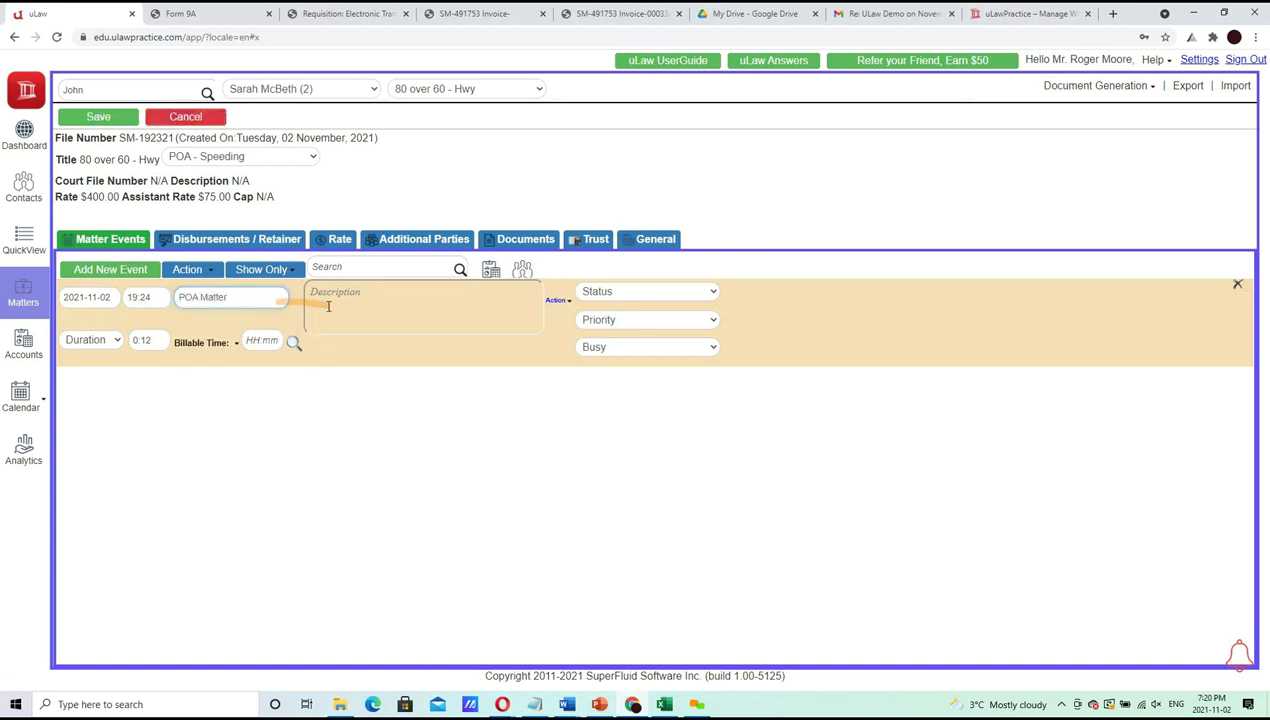
left_click(326, 309)
type("Initial Client")
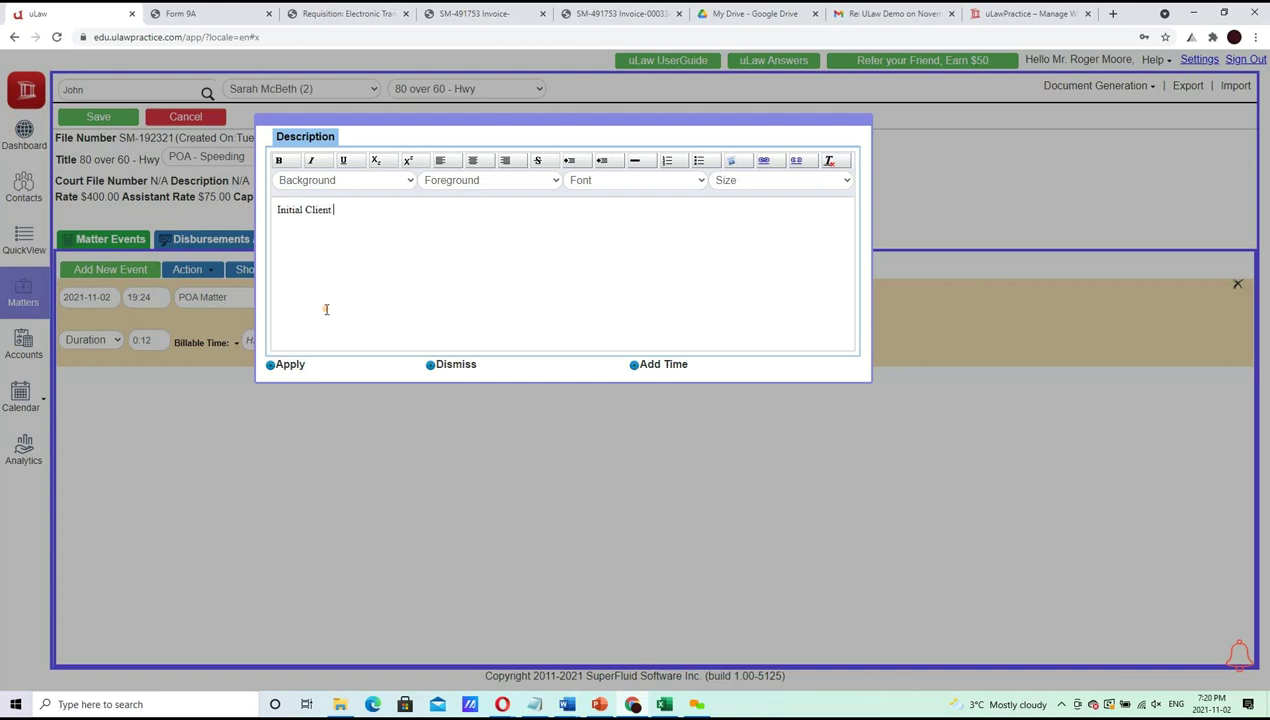
type(" Meeting")
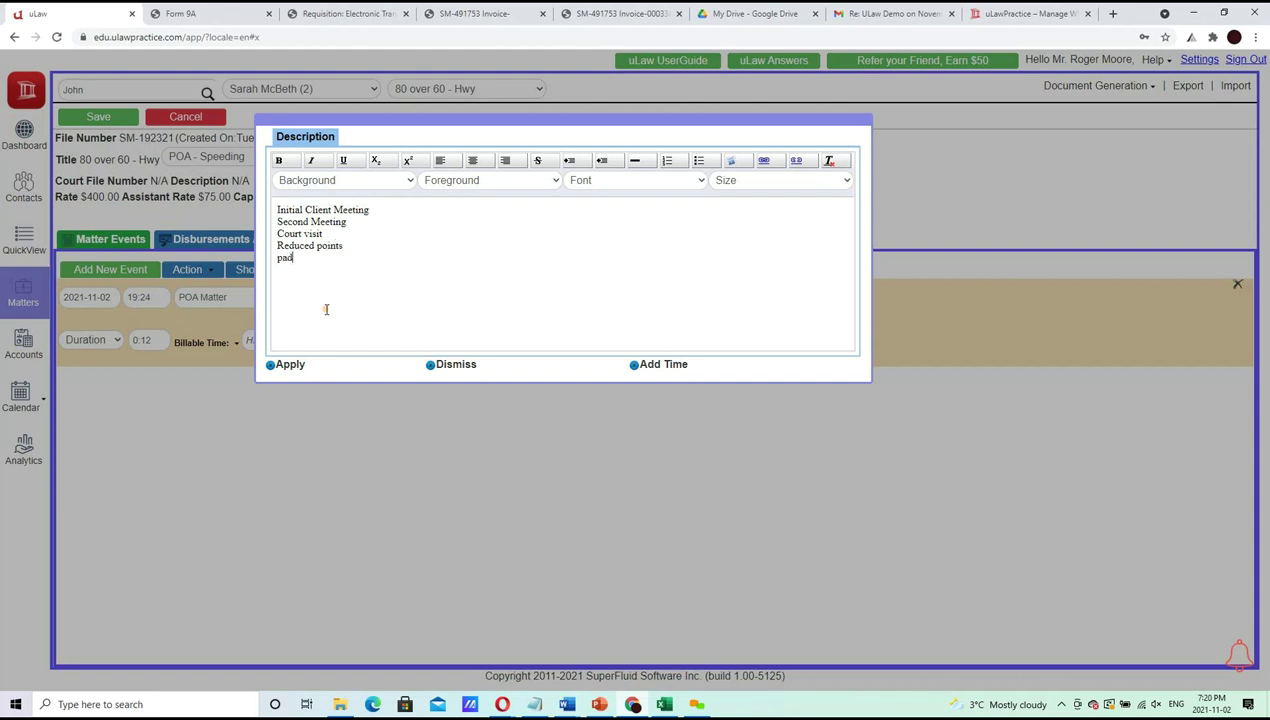
key("shift+Up")
key("shift+Up")
key("shift+Up")
key("shift+Up")
key("shift+Up")
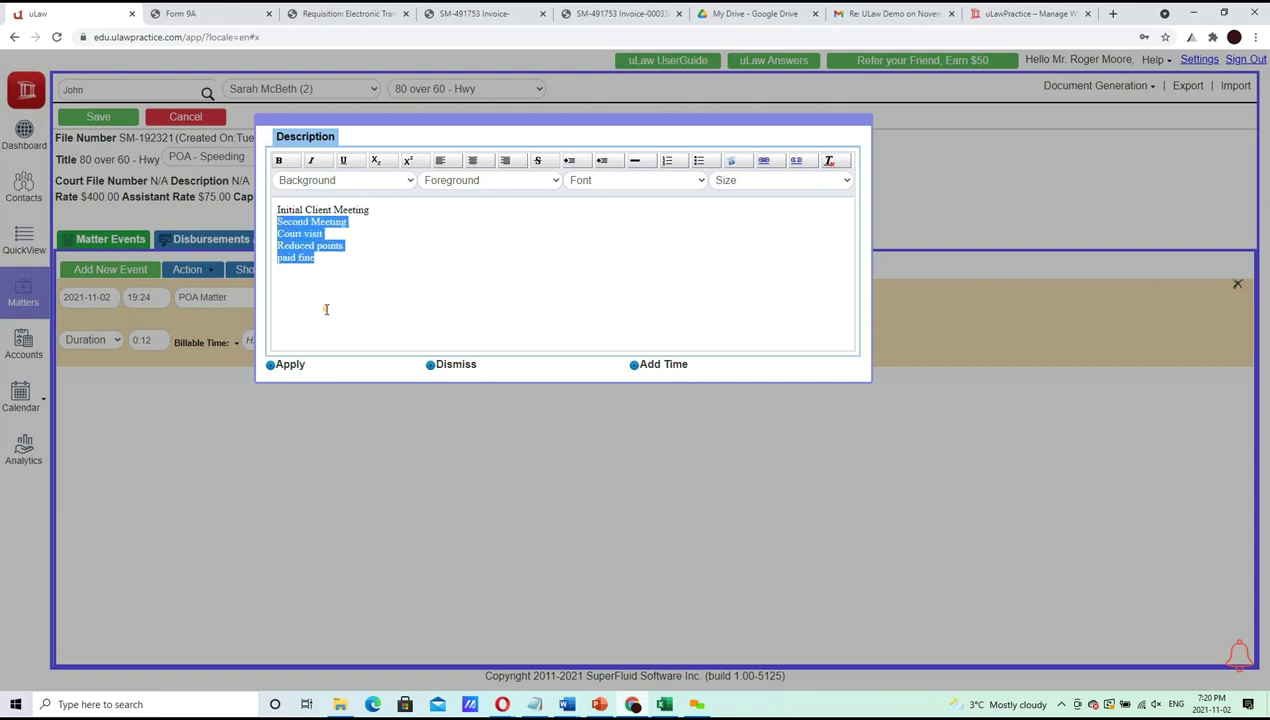
left_click(699, 160)
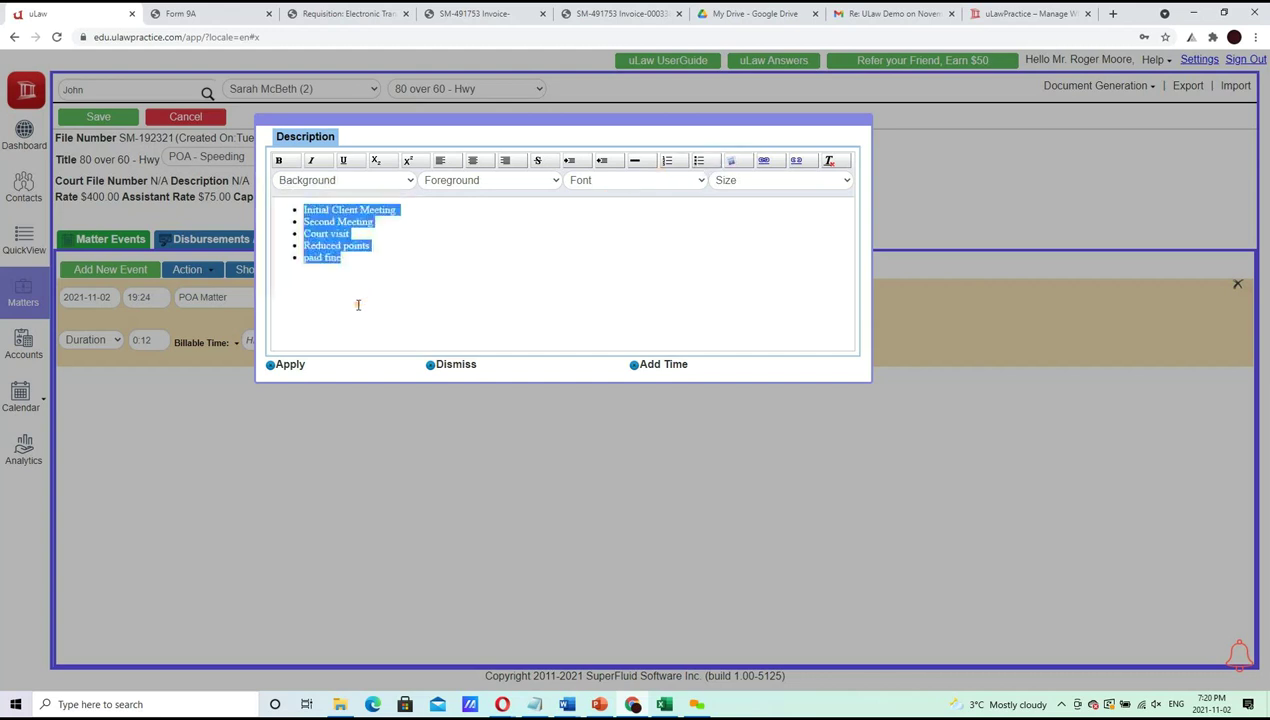
left_click(281, 366)
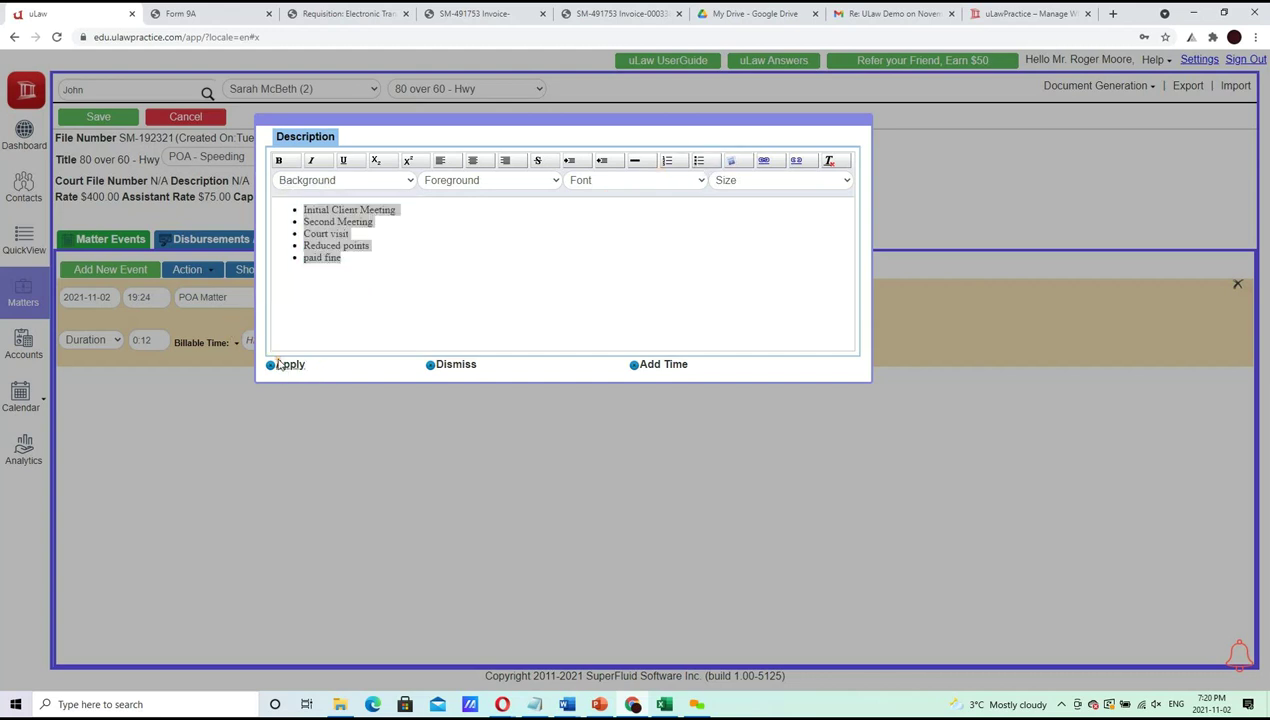
left_click(282, 365)
Bill the event at a $565.00 flat rate and save it
left_click(215, 346)
left_click(213, 376)
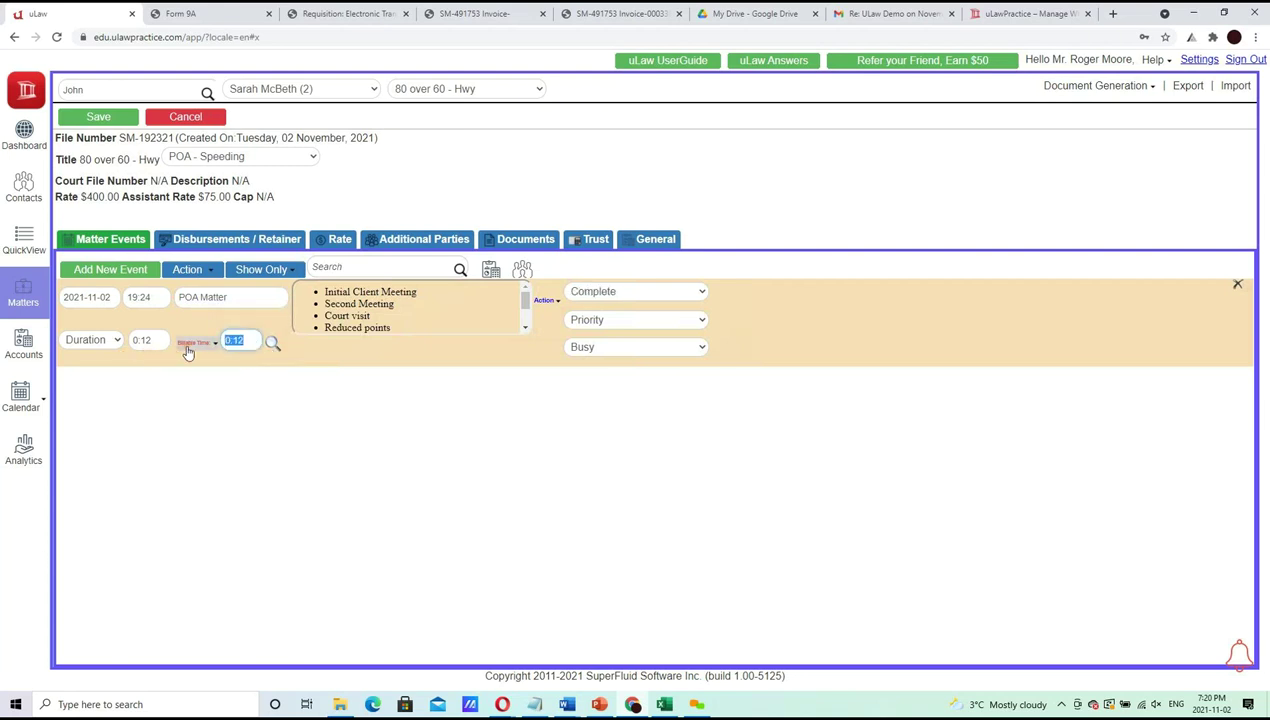
left_click(190, 345)
left_click(208, 364)
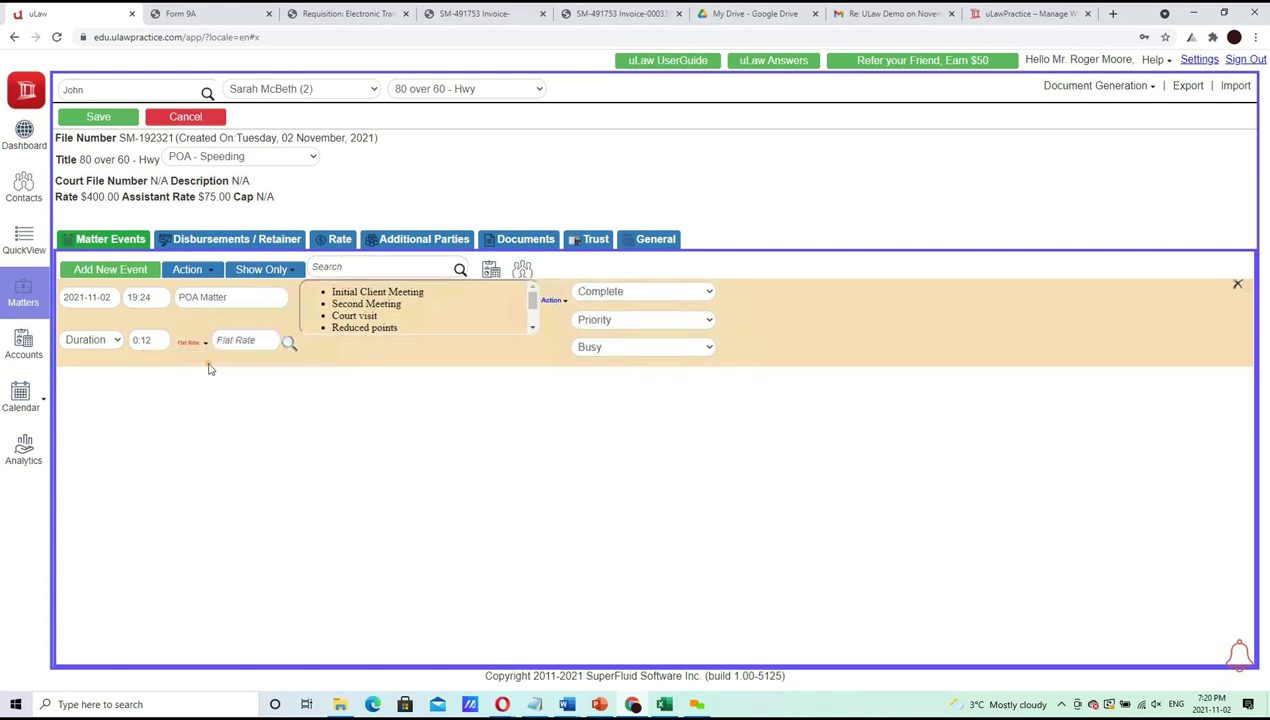
left_click(257, 341)
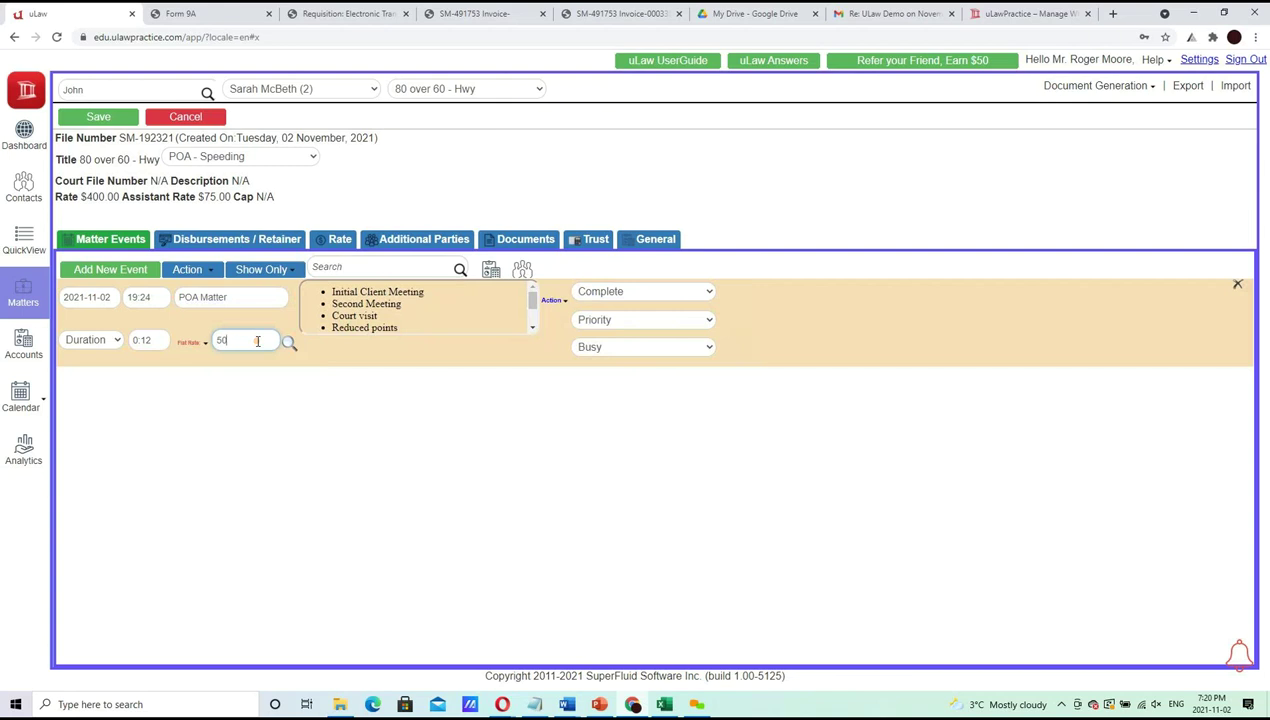
type("565")
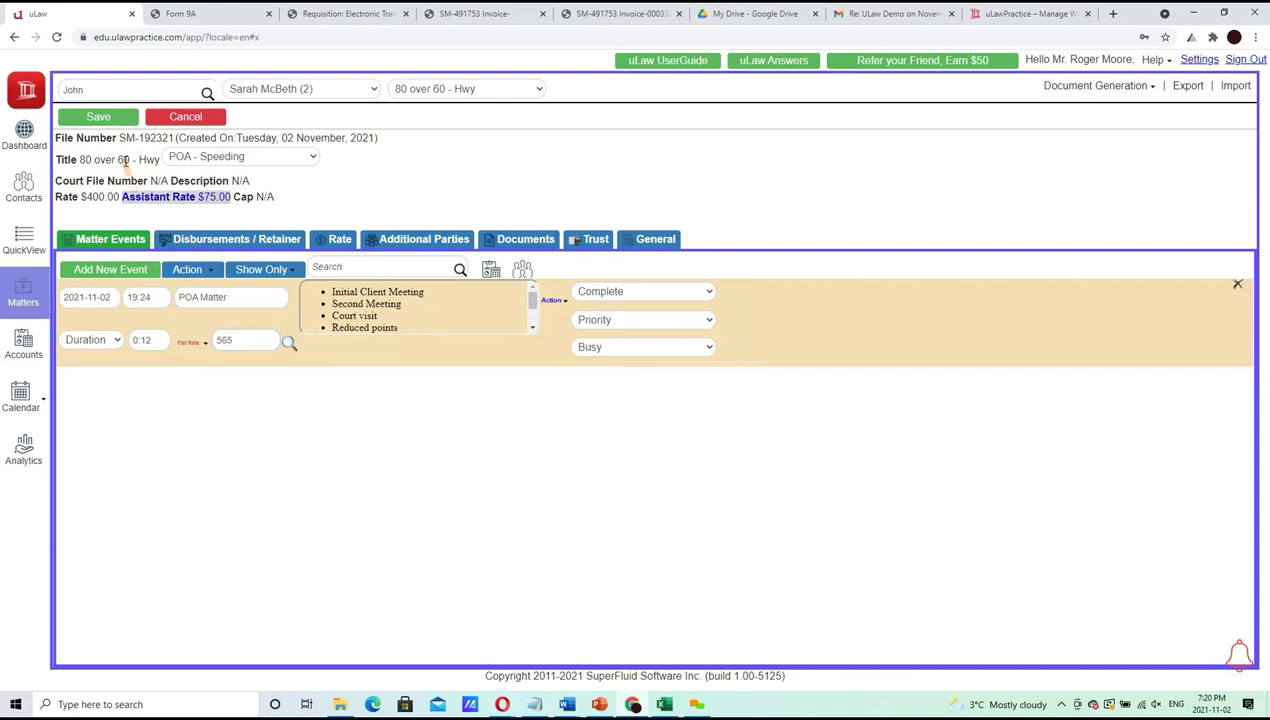
left_click(98, 116)
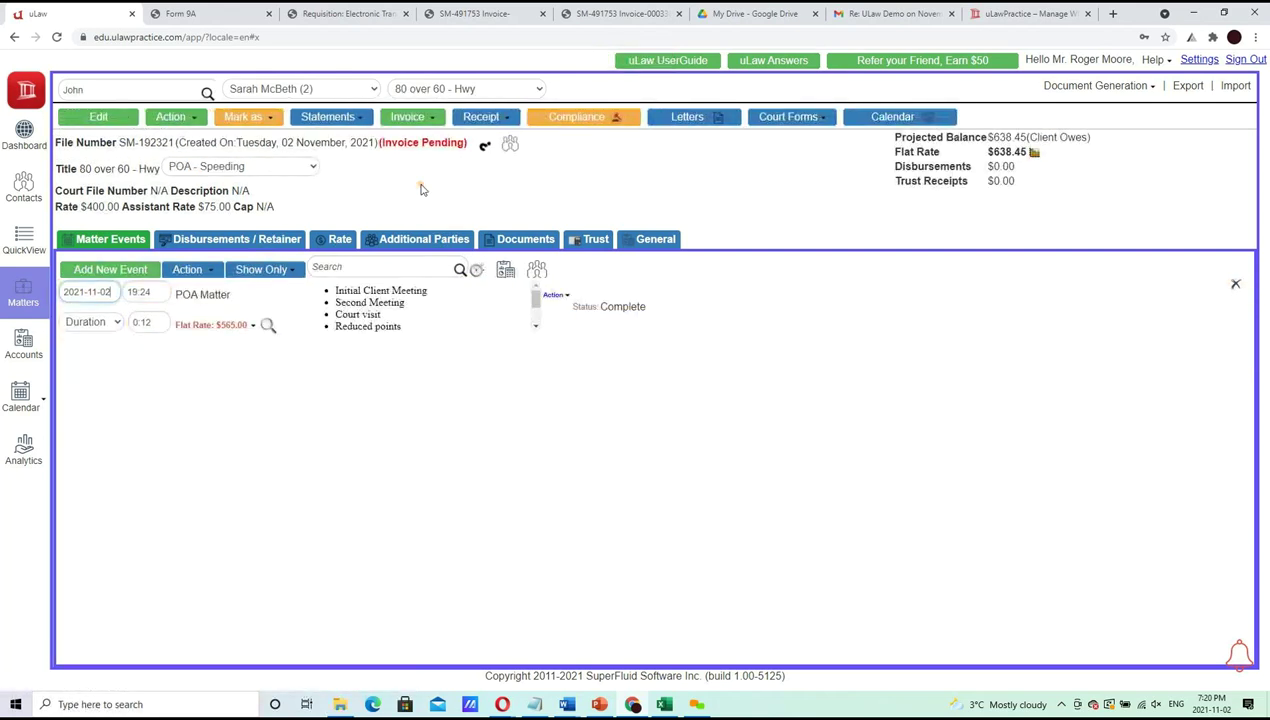
Generate the final invoice for matter SM-192321, download it, and open the PDF
left_click(433, 118)
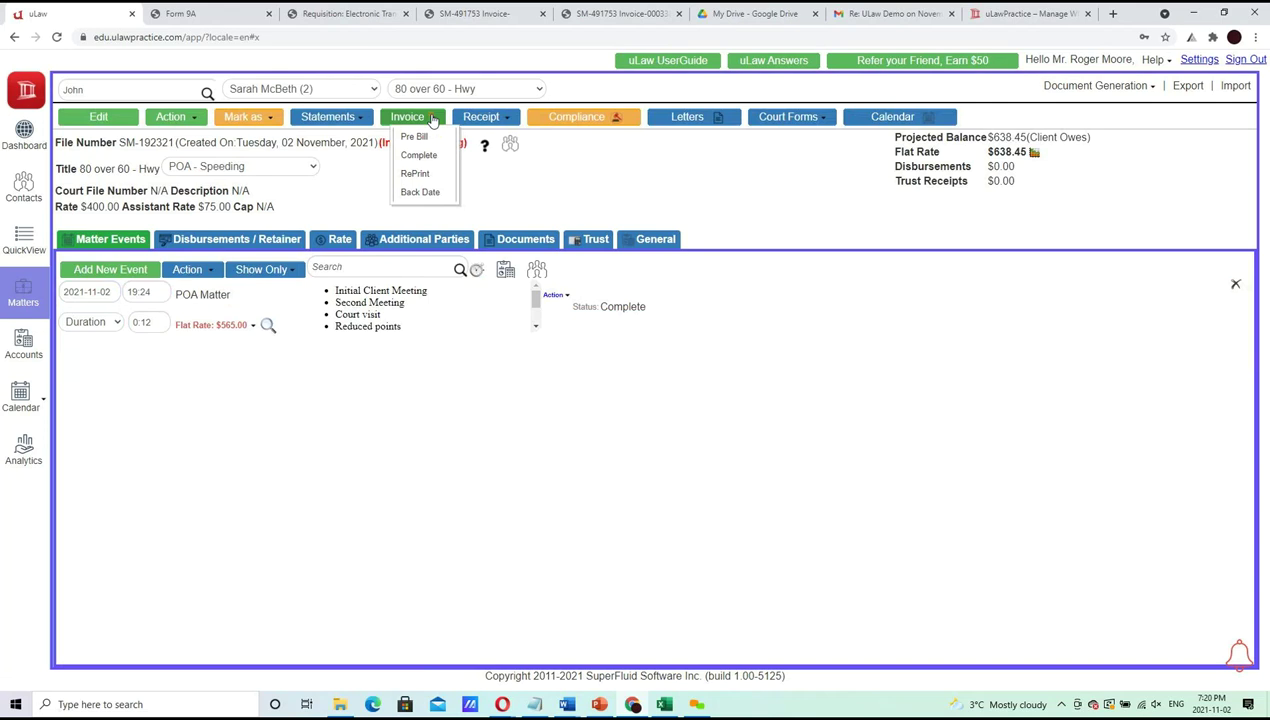
left_click(419, 157)
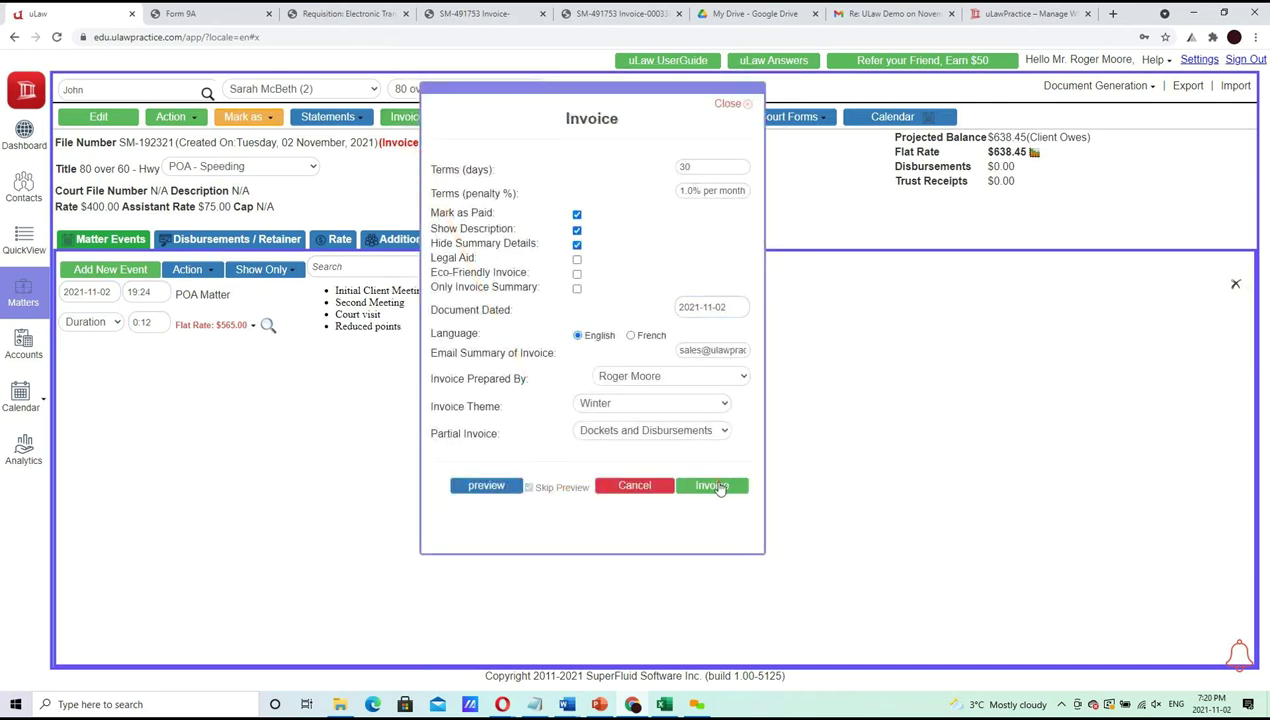
left_click(718, 485)
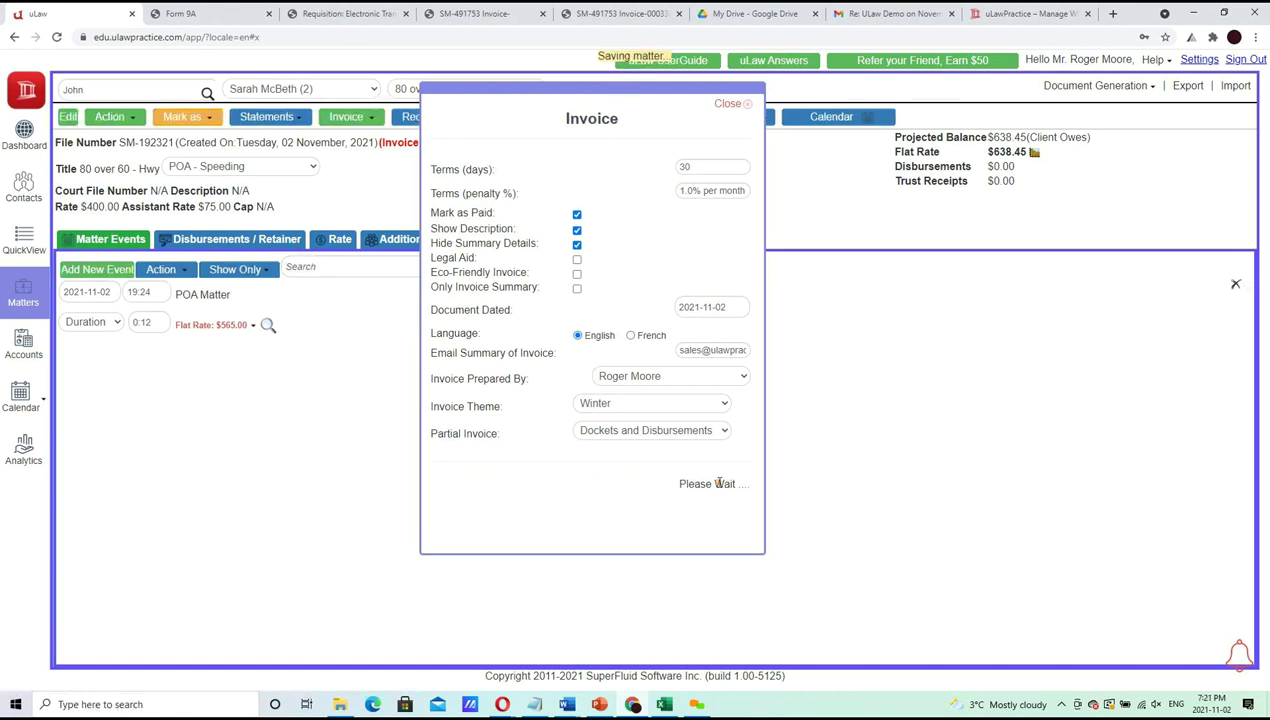
left_click(717, 473)
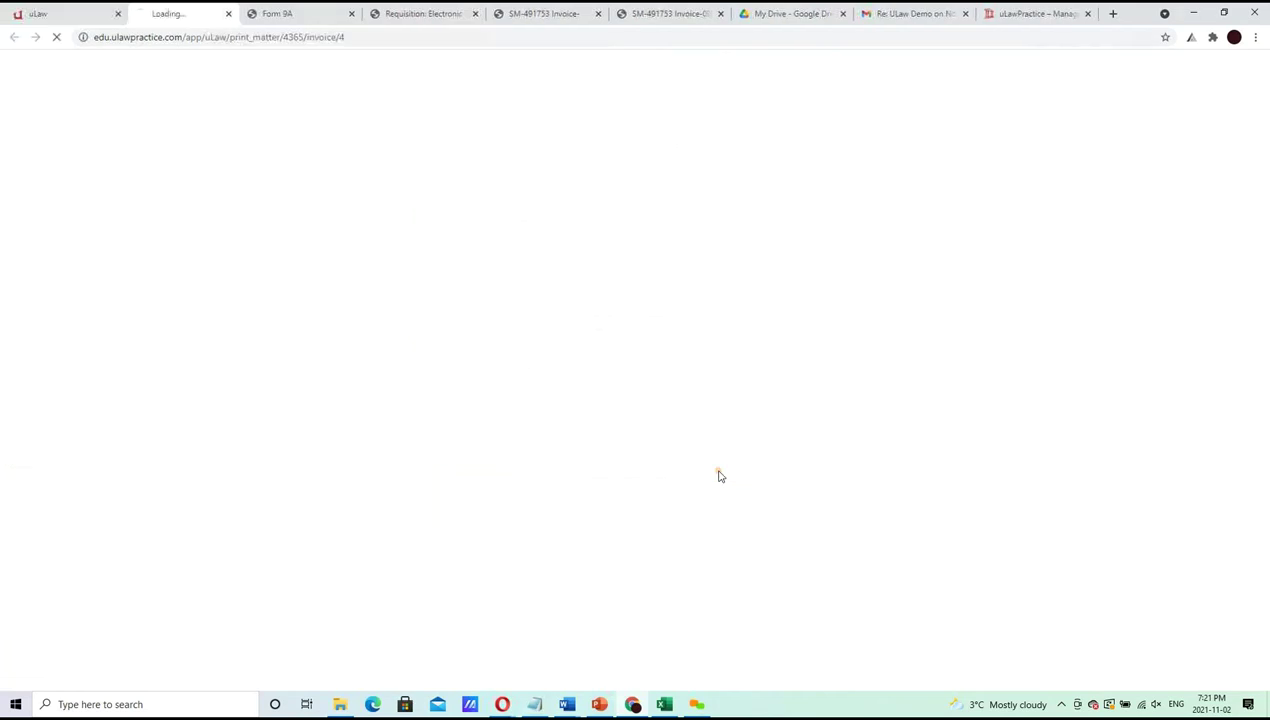
left_click(33, 10)
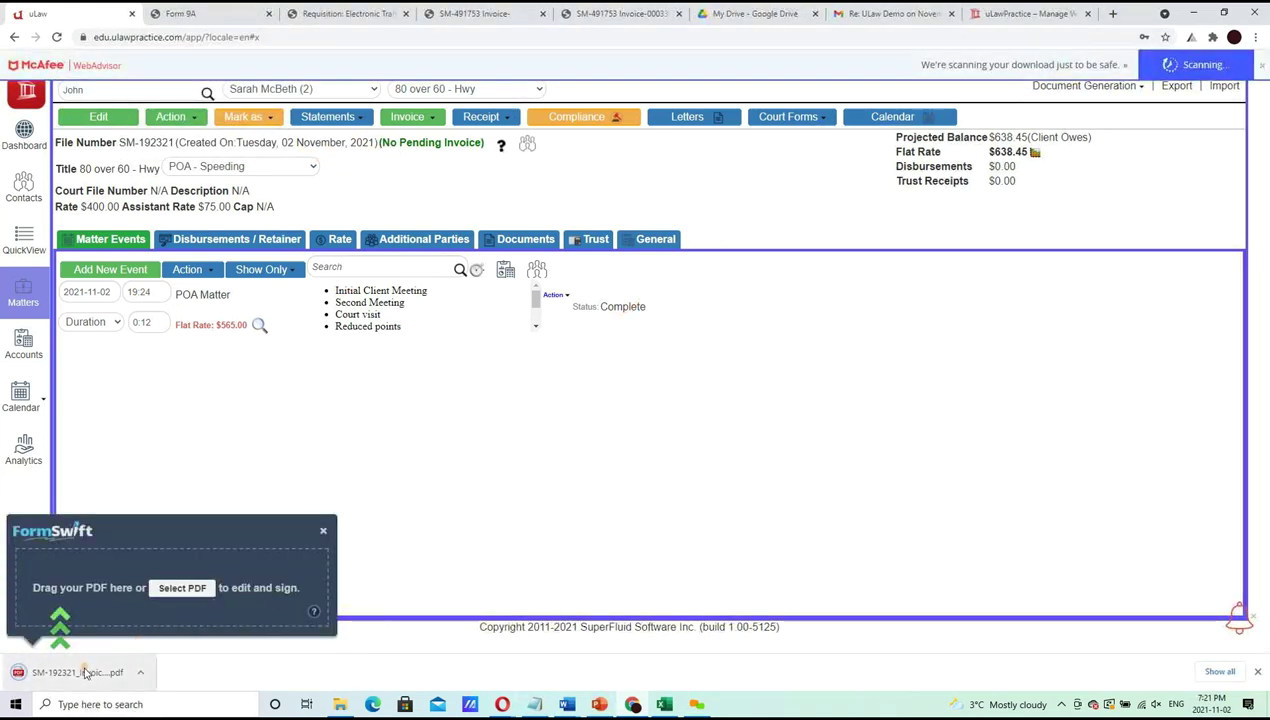
left_click(85, 672)
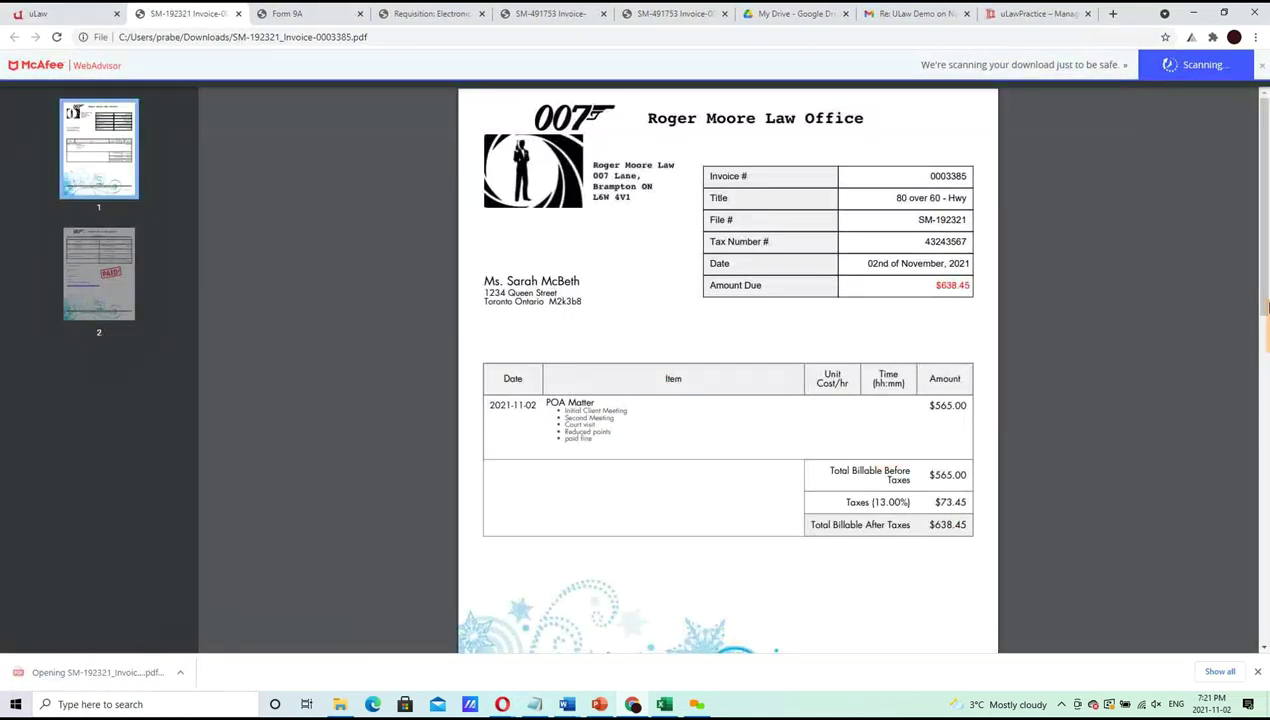
scroll(1264, 402, "down", 1)
scroll(1264, 402, "down", 10)
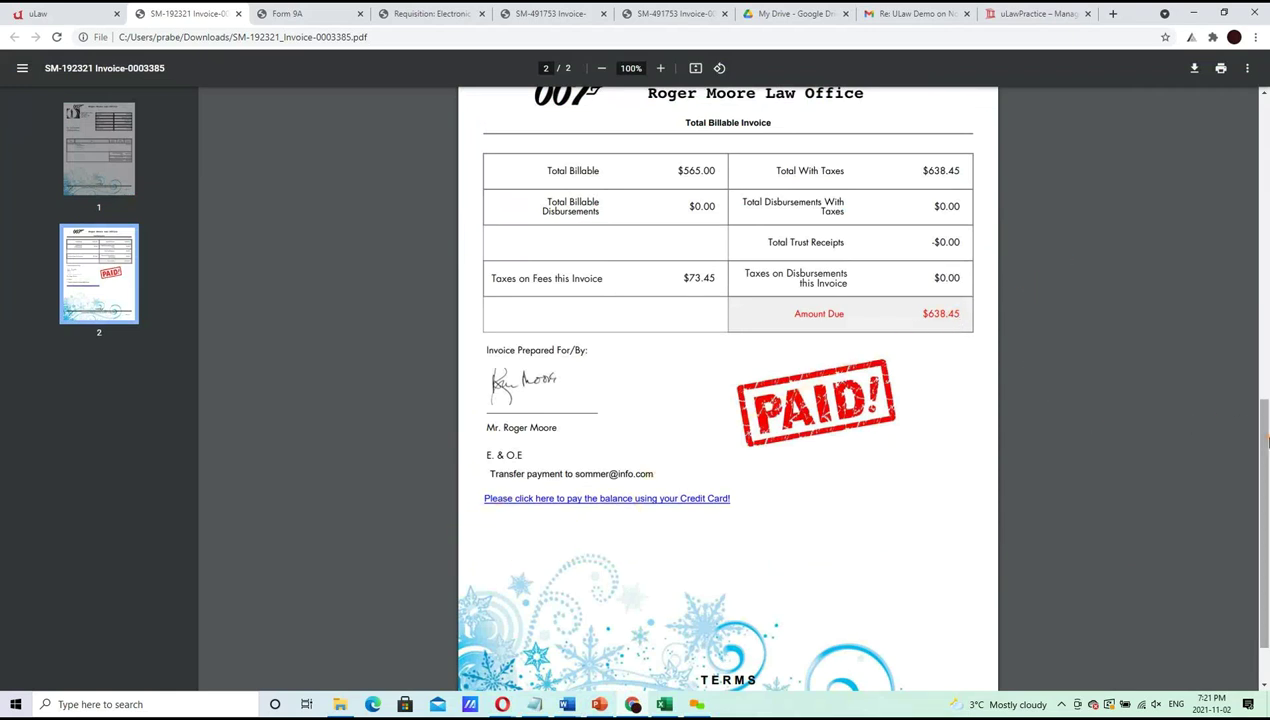
left_click(668, 500)
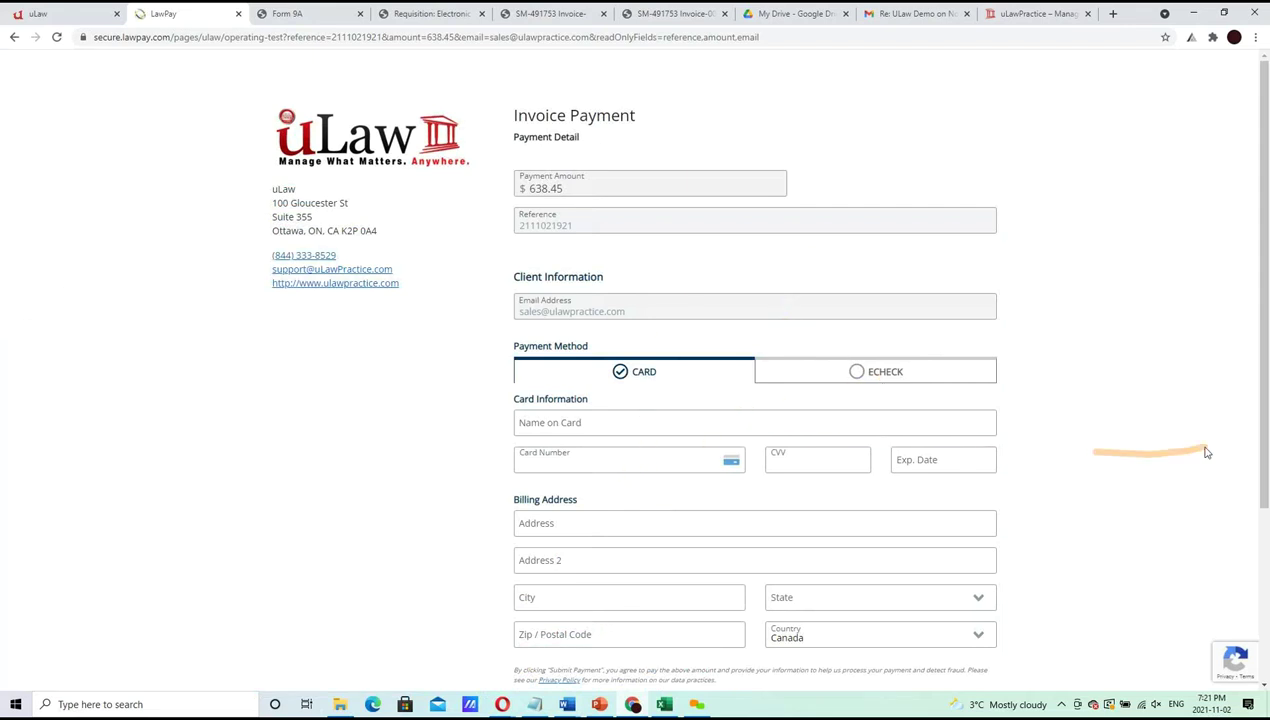
left_click(238, 13)
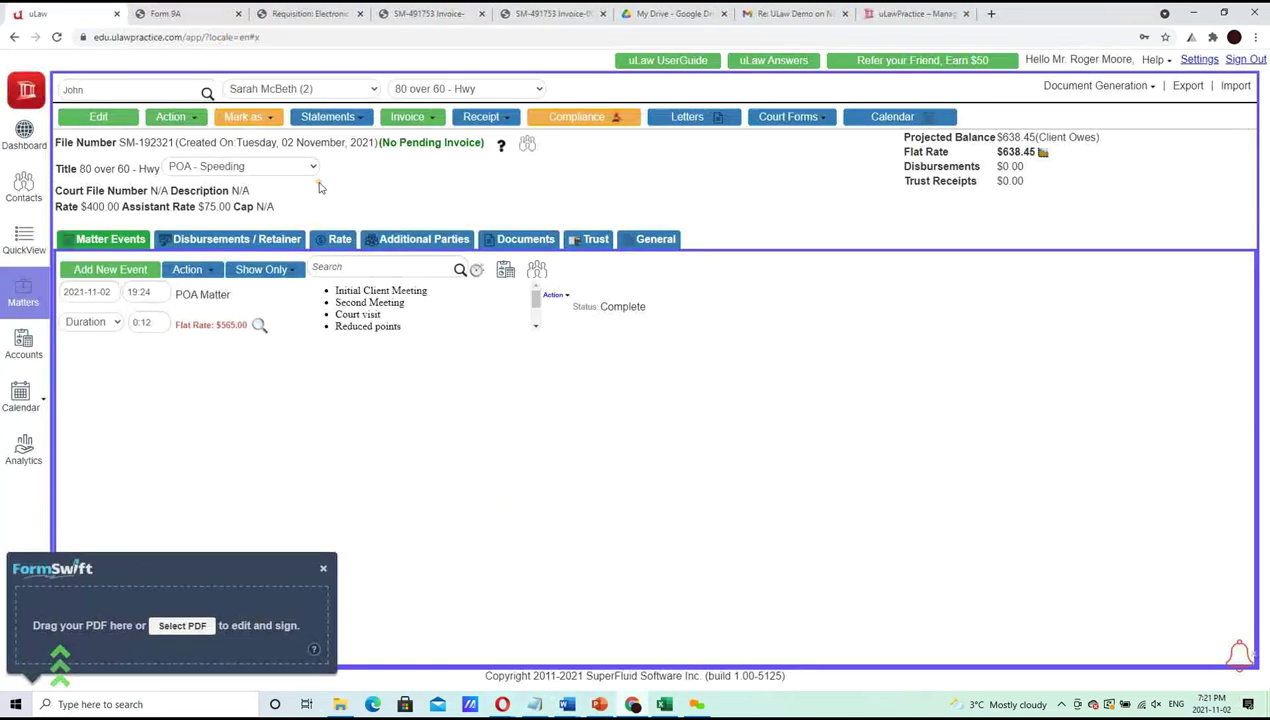
left_click(502, 147)
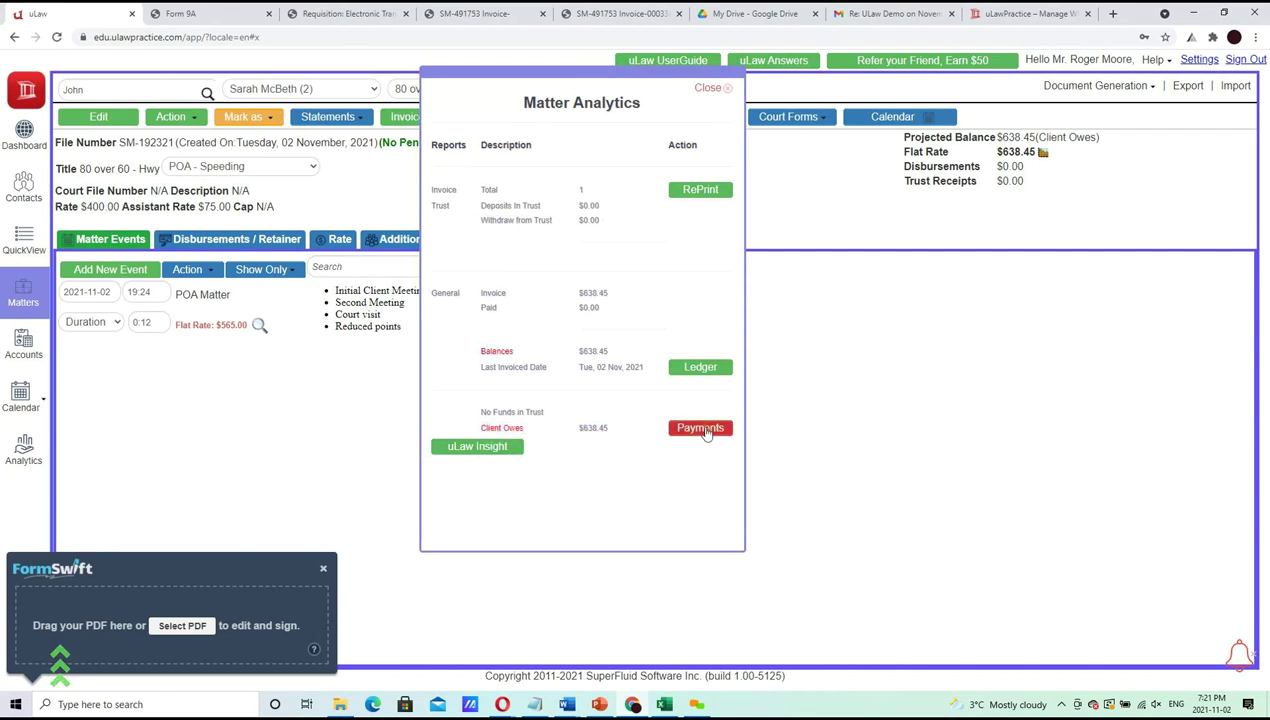
Record a $700.00 credit-card client payment with its reference number, keeping the current deposit account
left_click(702, 429)
left_click(485, 267)
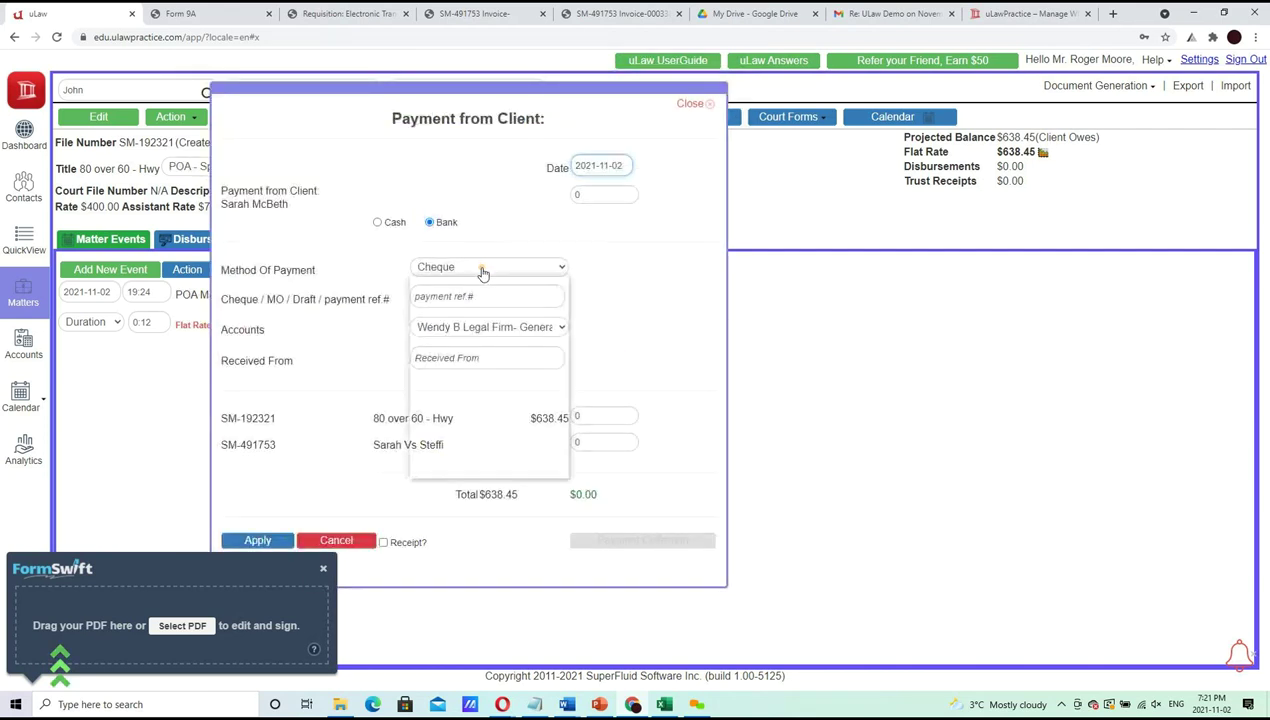
left_click(472, 352)
left_click(474, 296)
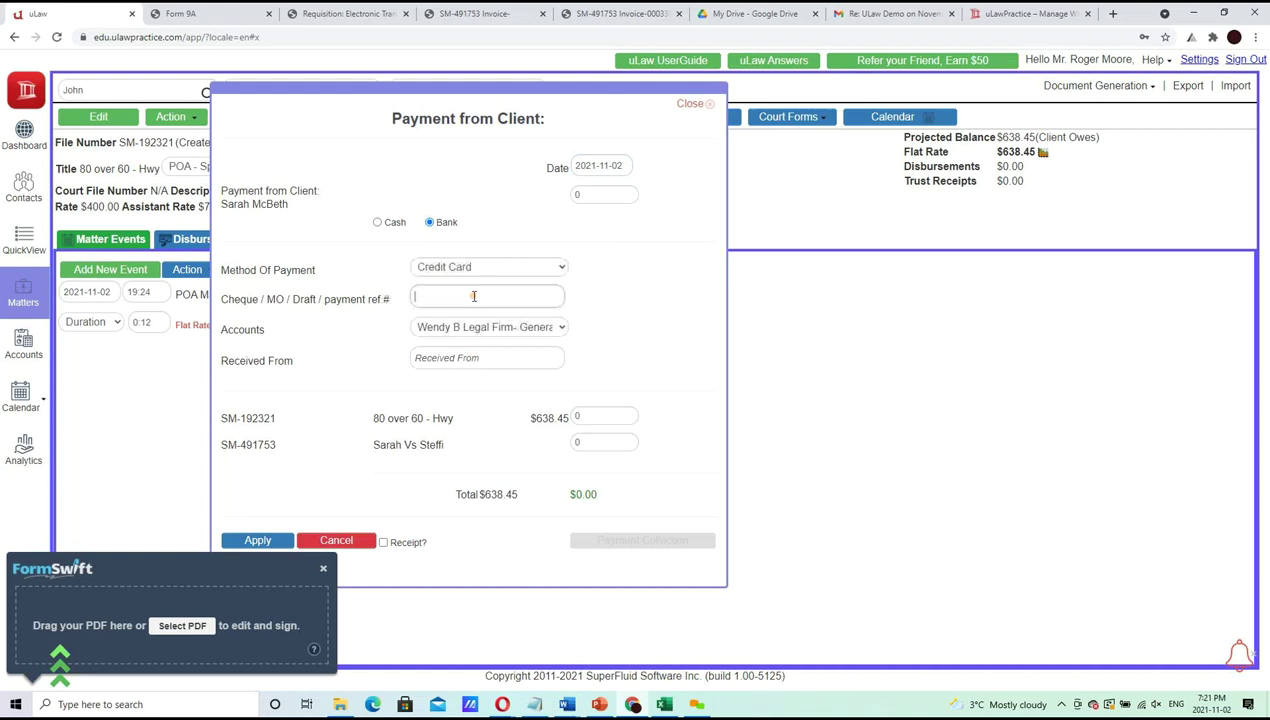
type("6545454")
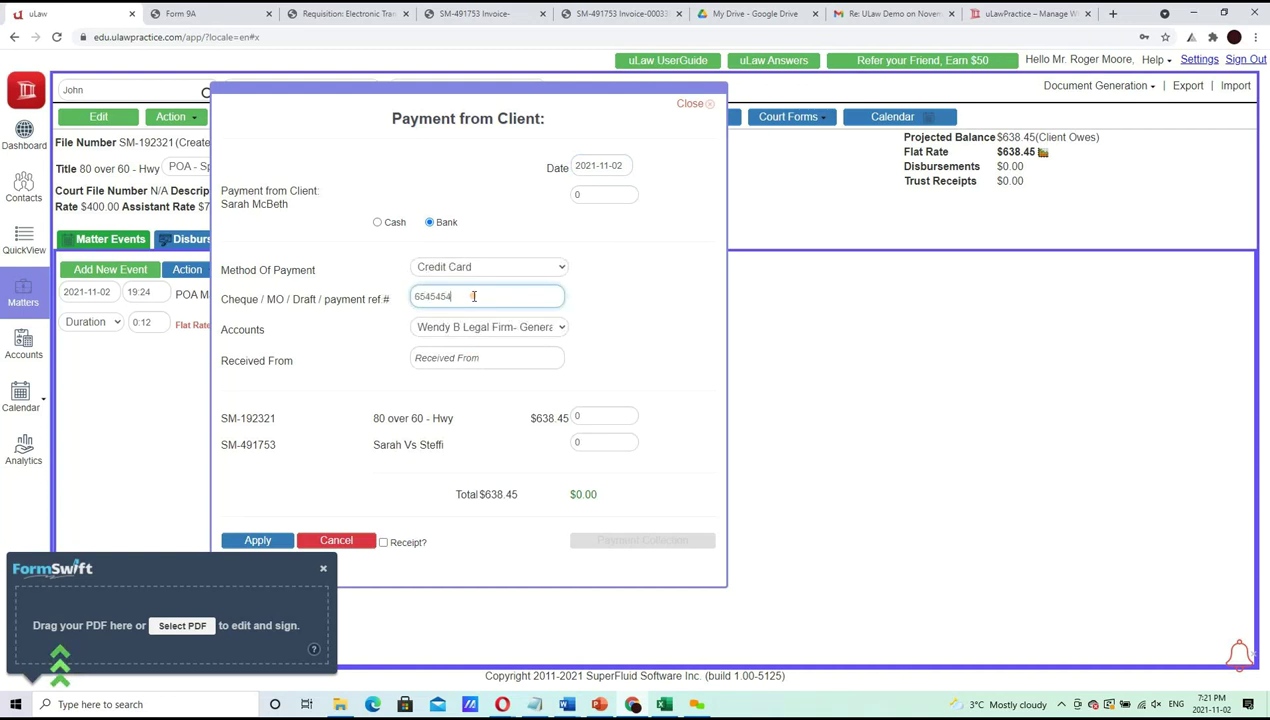
left_click(482, 330)
left_click(483, 335)
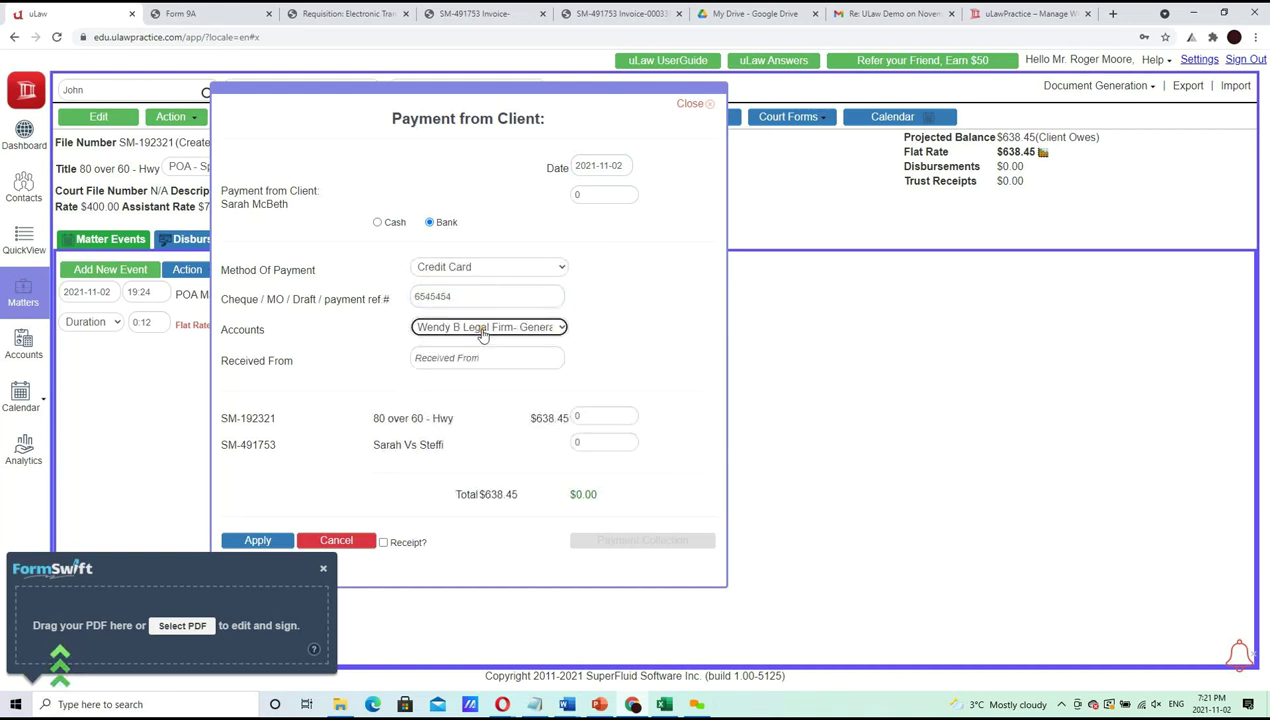
left_click(602, 196)
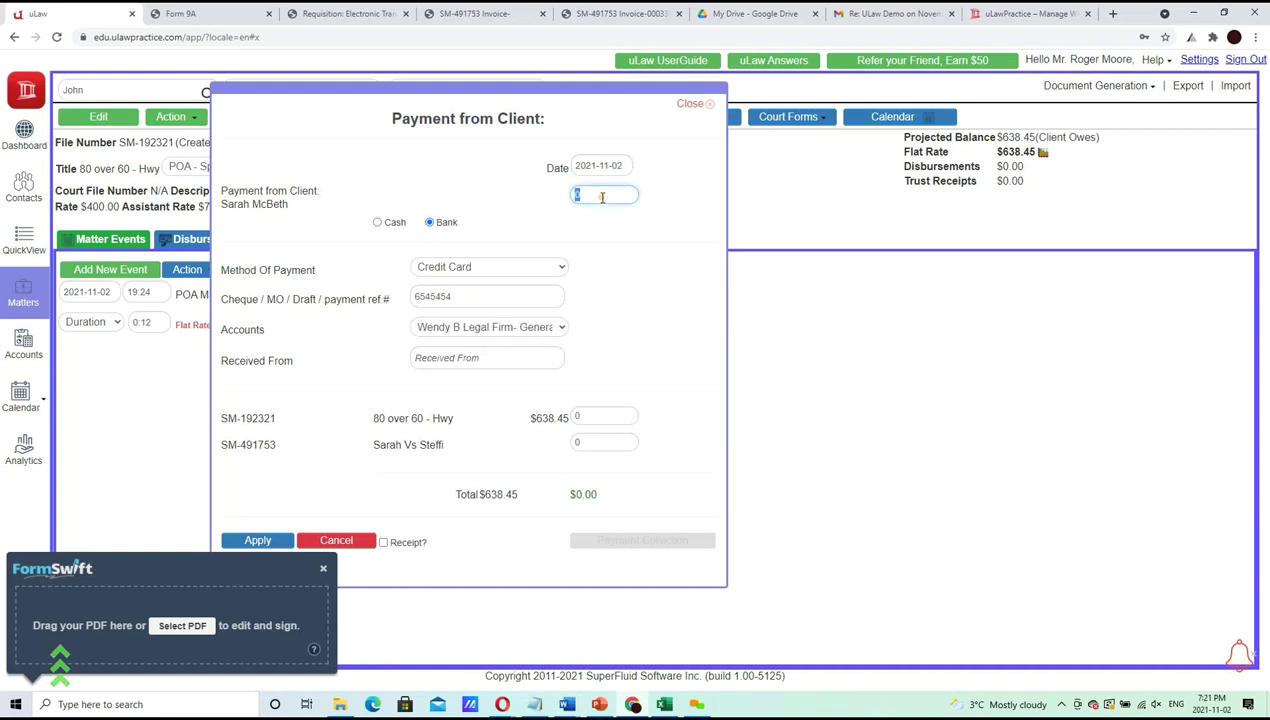
type("700")
key("Tab")
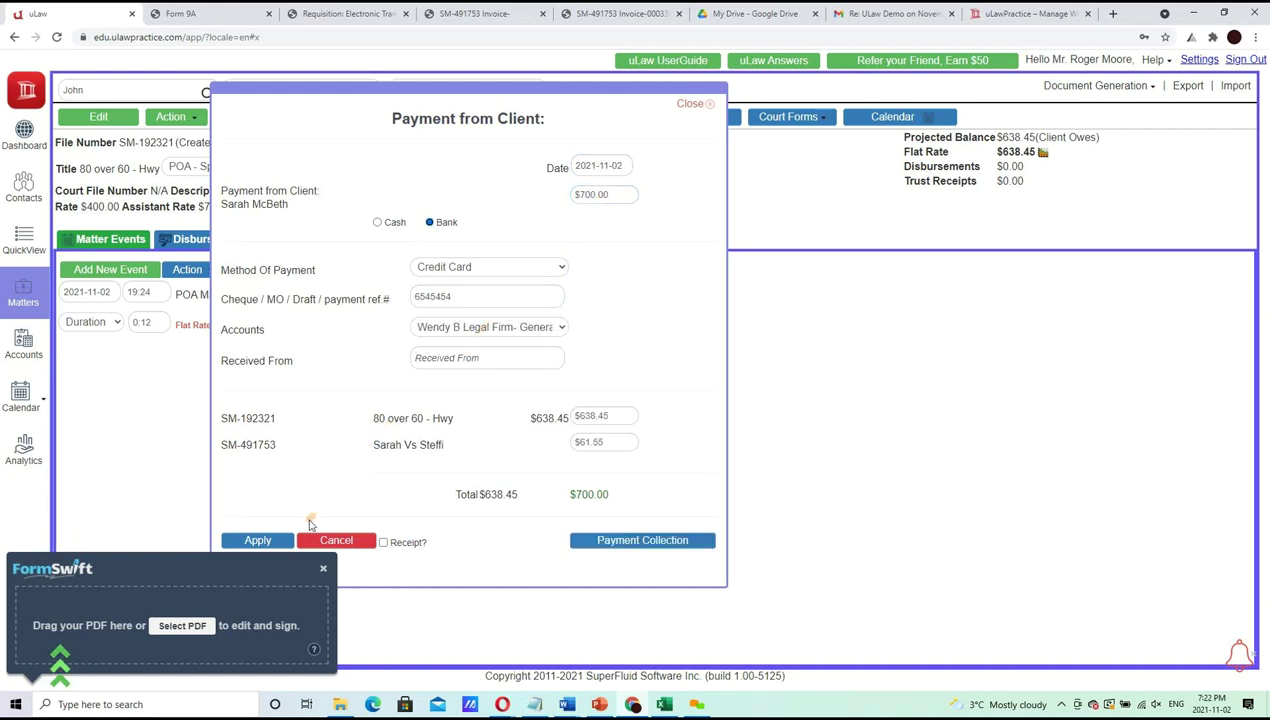
left_click(258, 540)
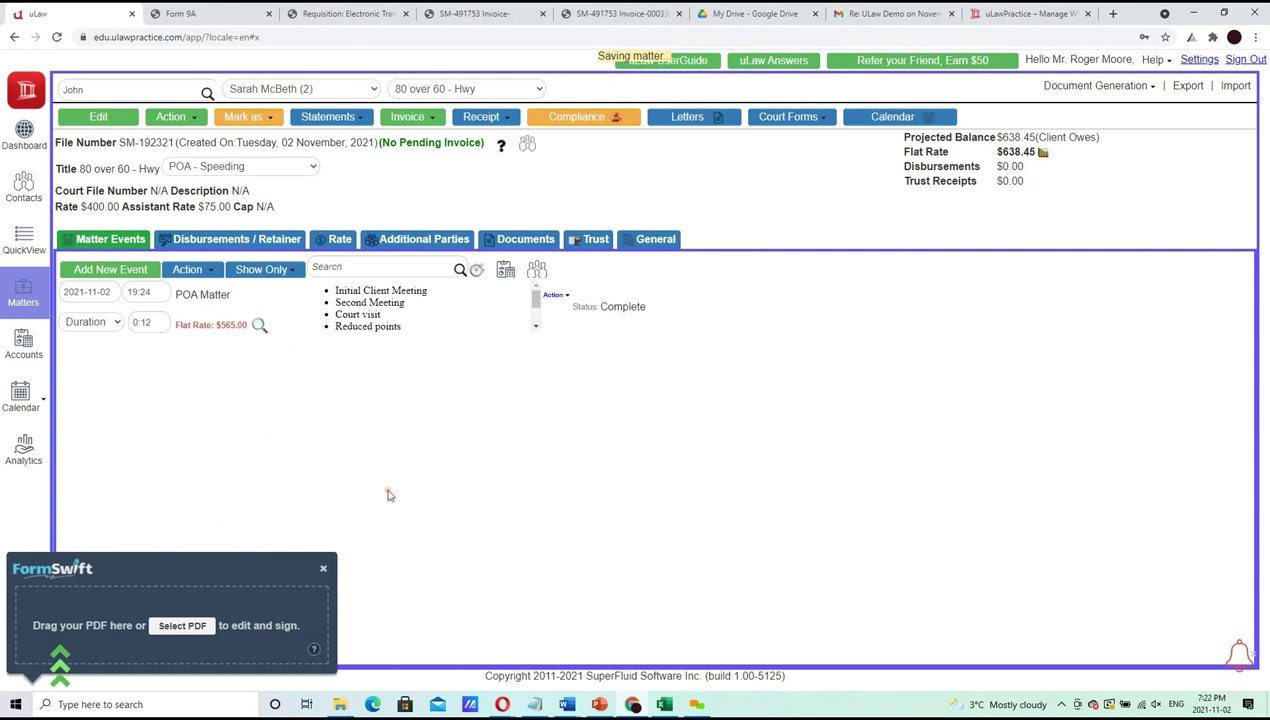
Close FormSwift and unlock the recorded client payment from the matter's disbursements for editing
left_click(323, 572)
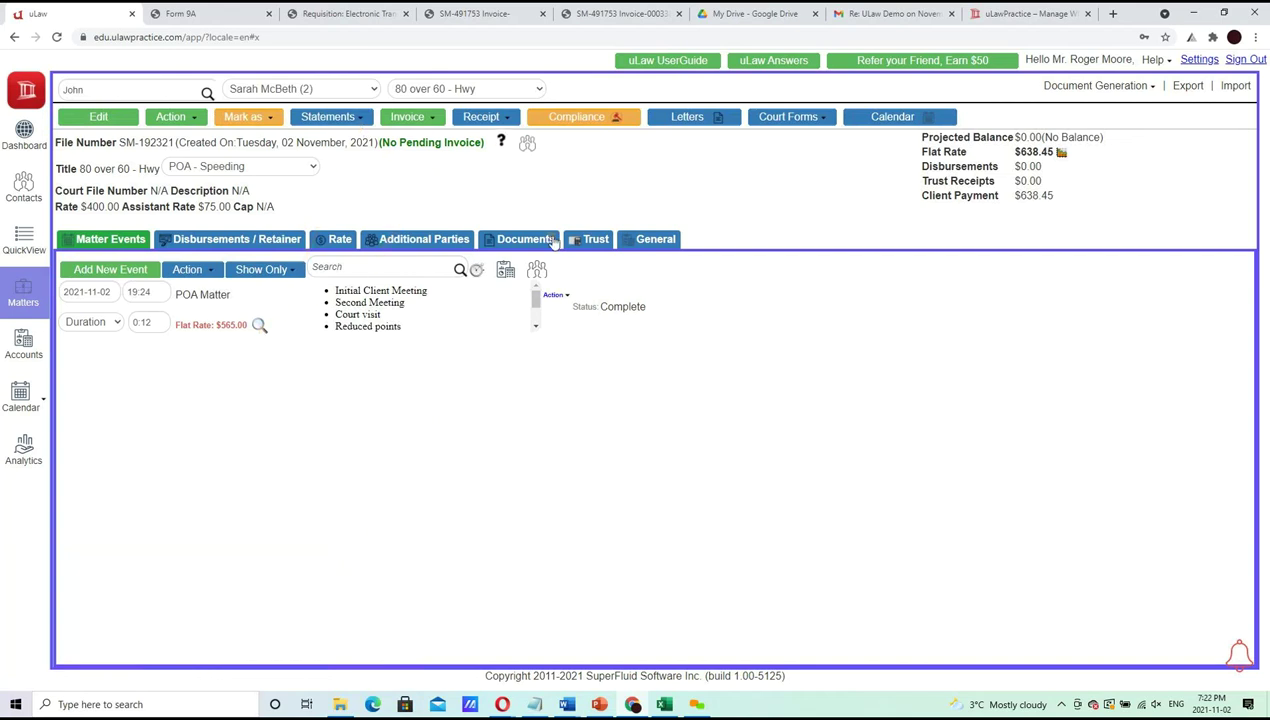
left_click(290, 241)
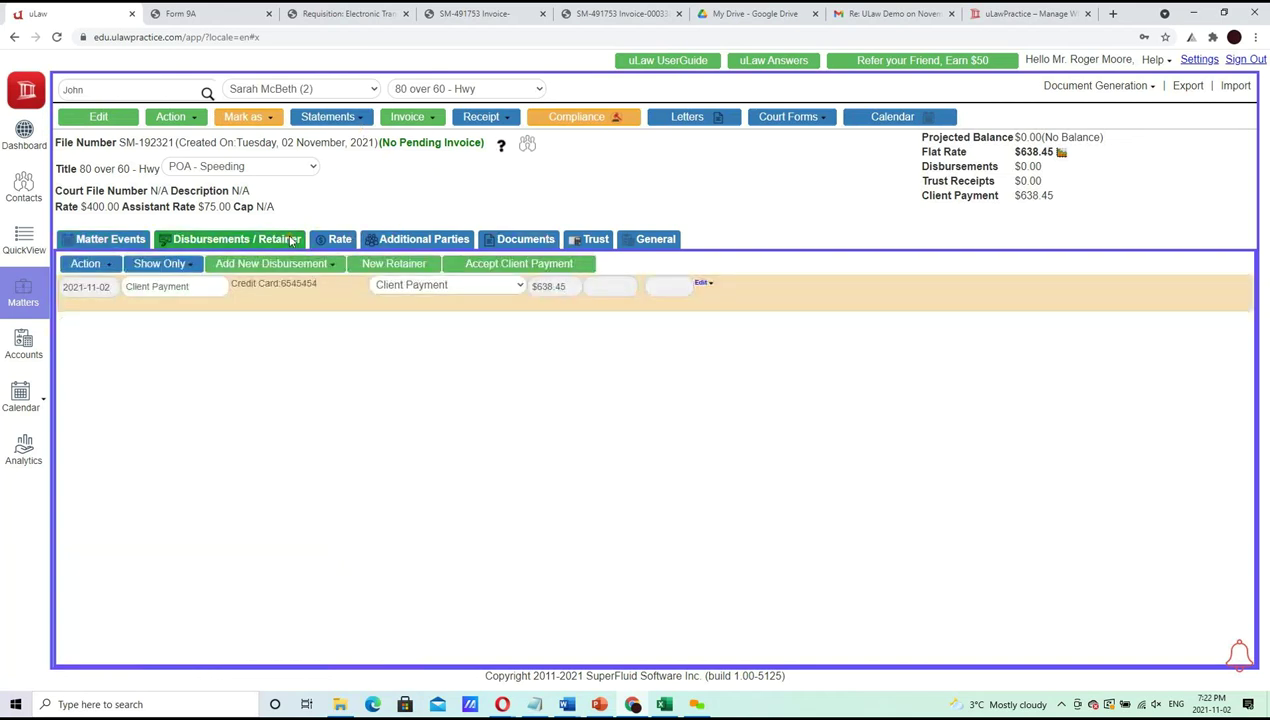
left_click(708, 287)
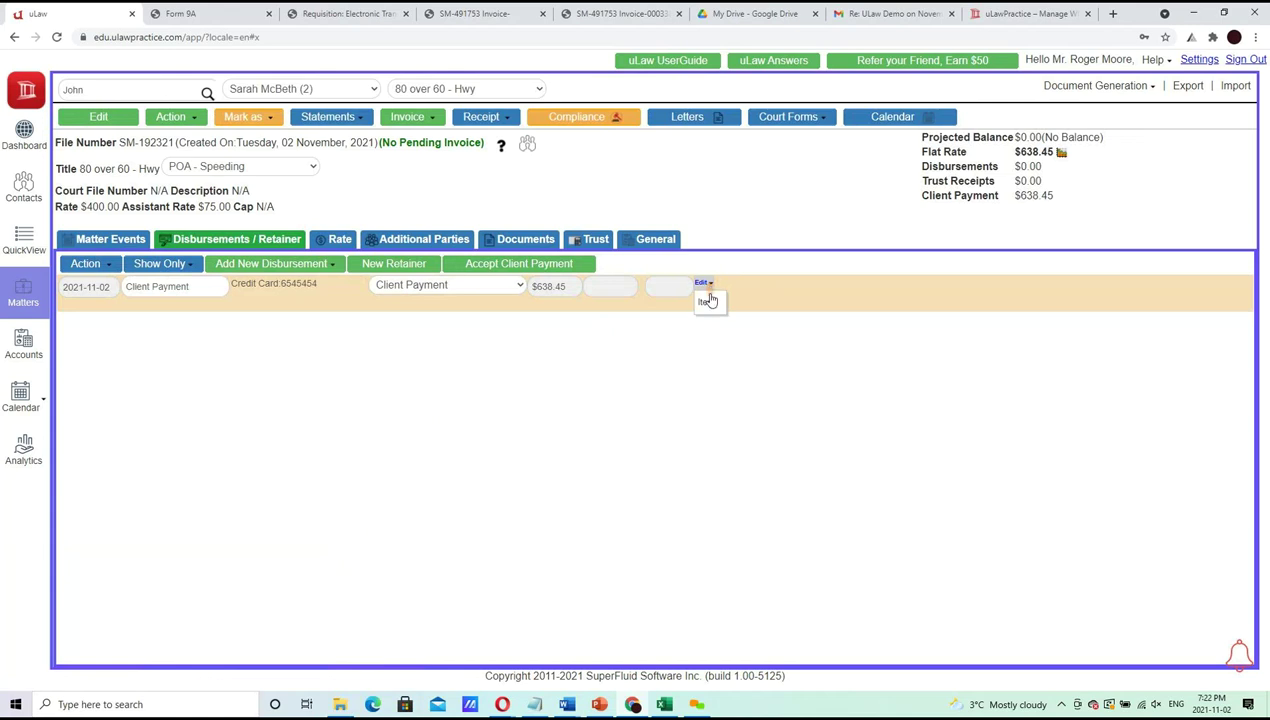
left_click(707, 303)
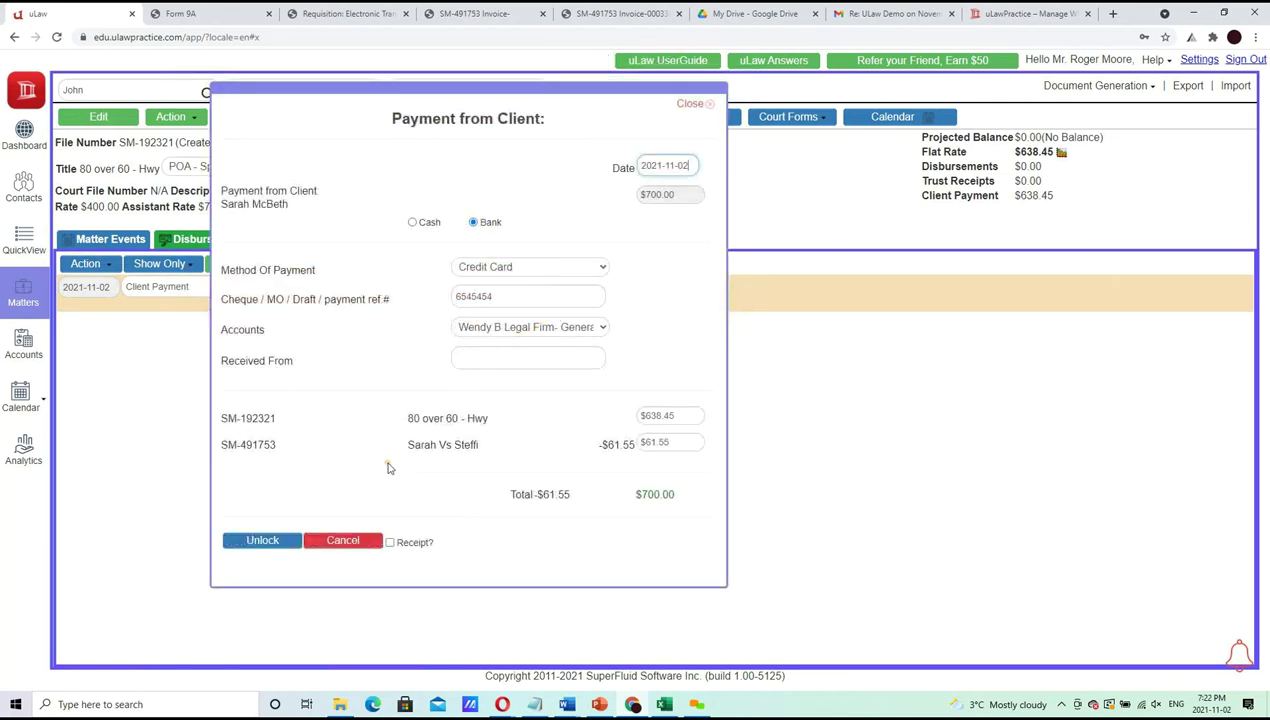
left_click(260, 540)
left_click(444, 349)
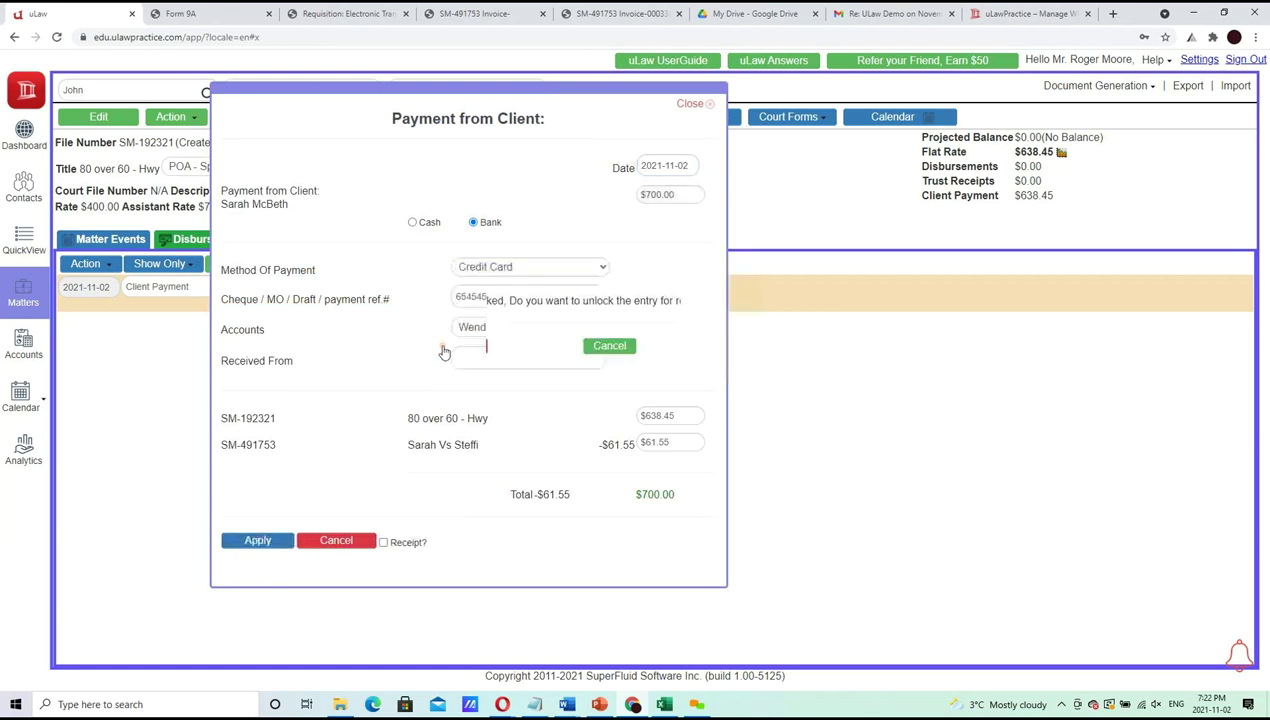
Change the payment to $638.45, allocated fully to SM-192321 and $0 to SM-491753, with a receipt
left_click(687, 193)
triple_click(687, 193)
type("638.45")
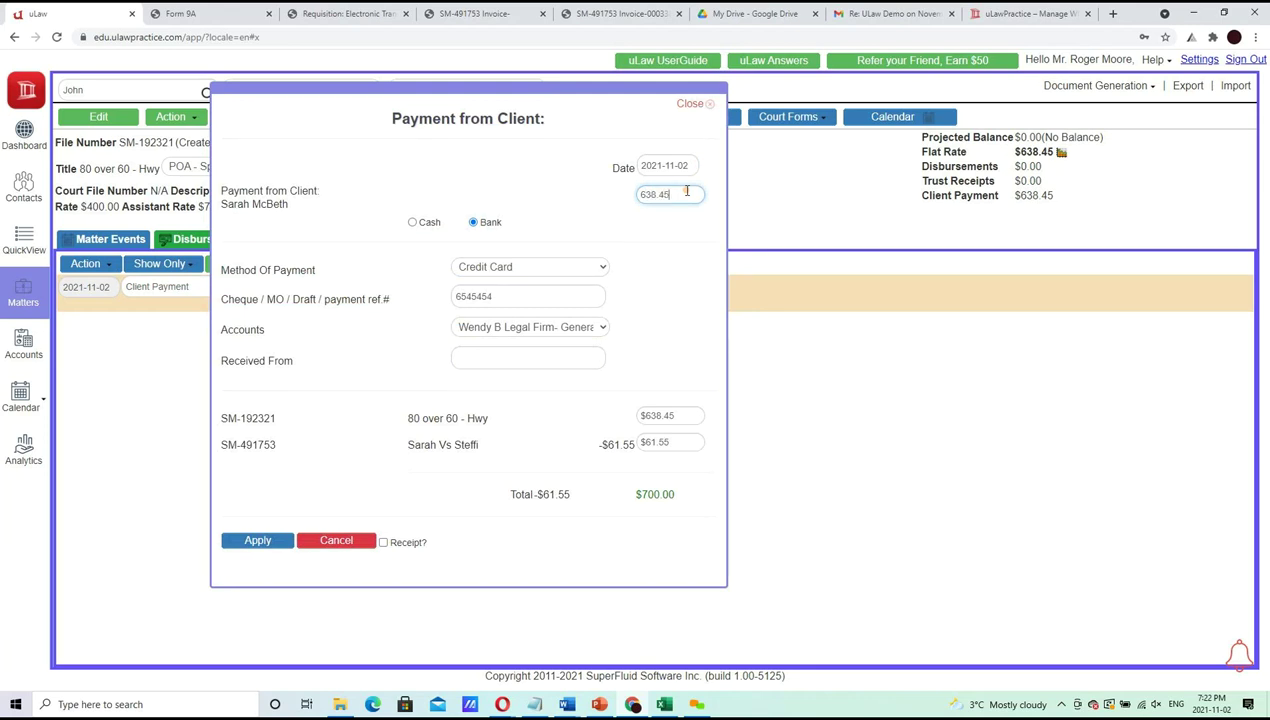
key("Tab")
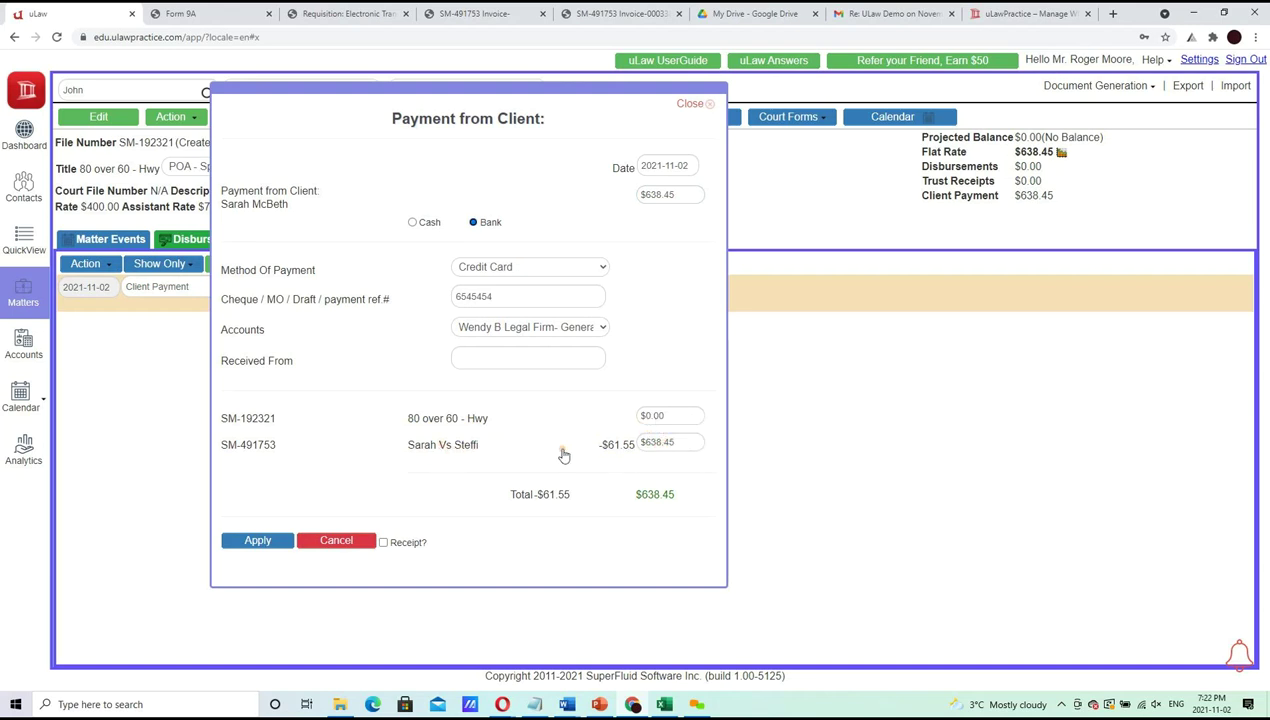
left_click(683, 416)
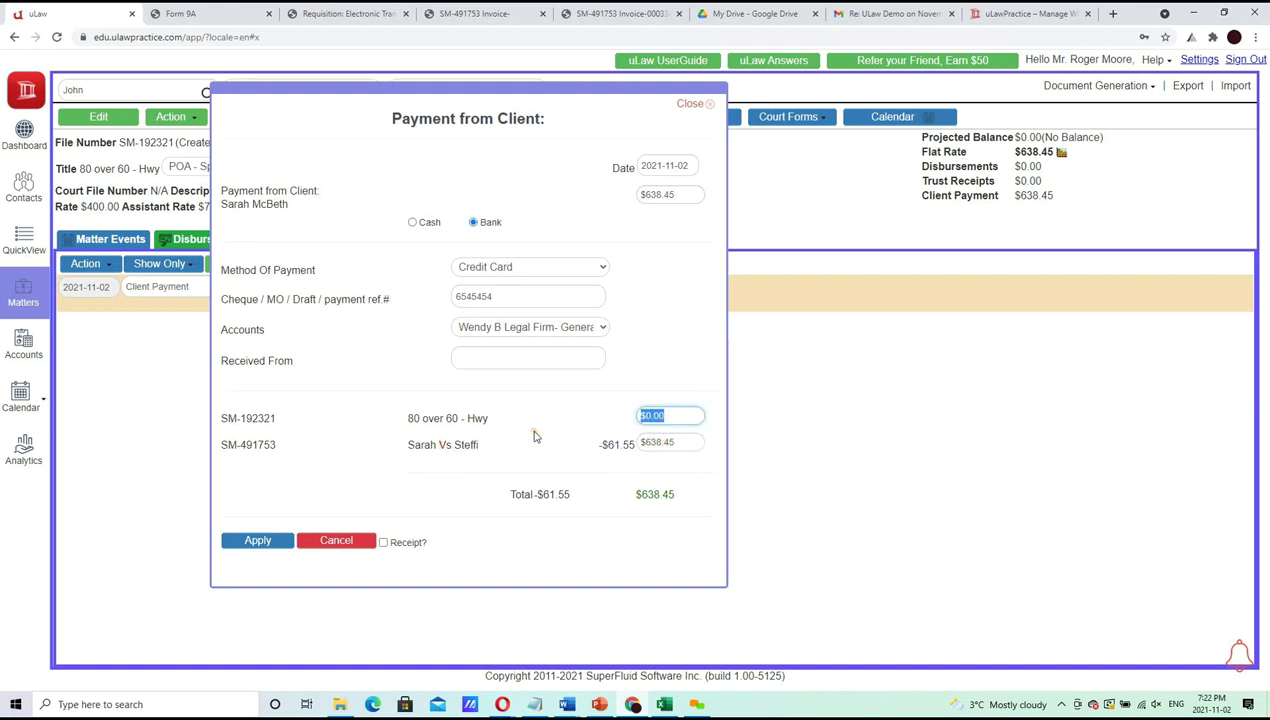
type("638.45")
key("Tab")
type("0")
key("Tab")
left_click(408, 547)
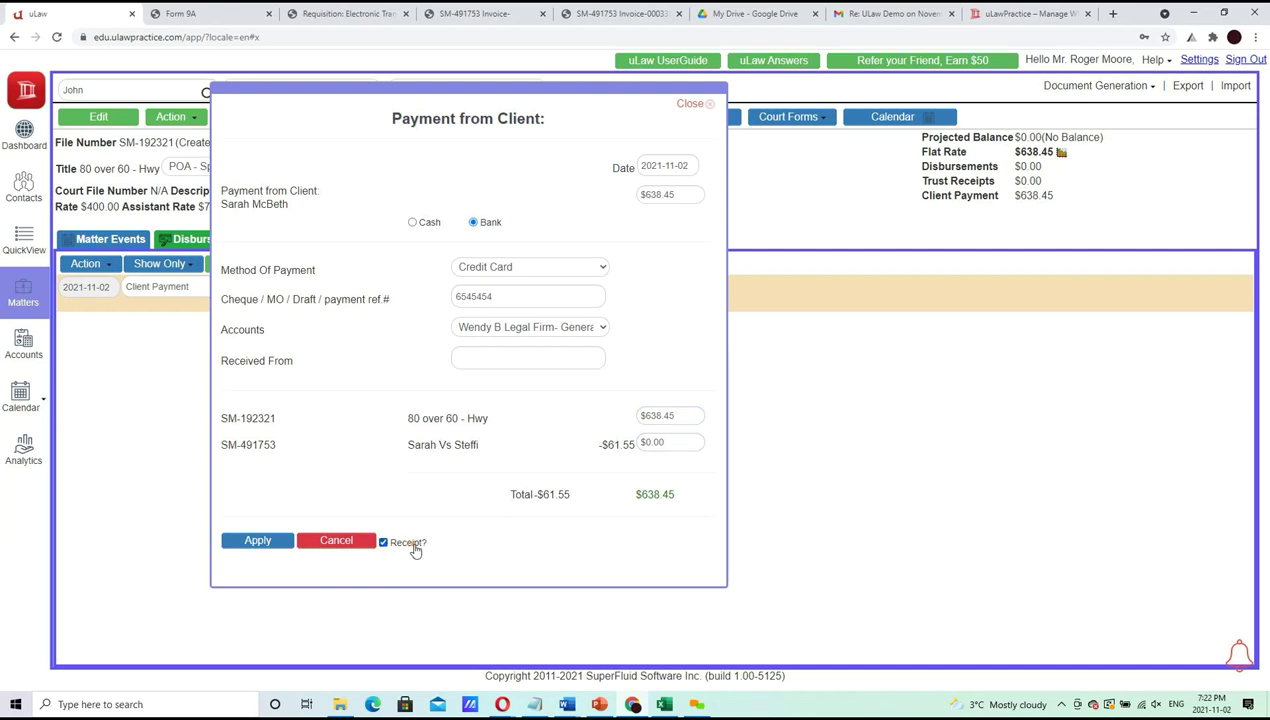
left_click(256, 541)
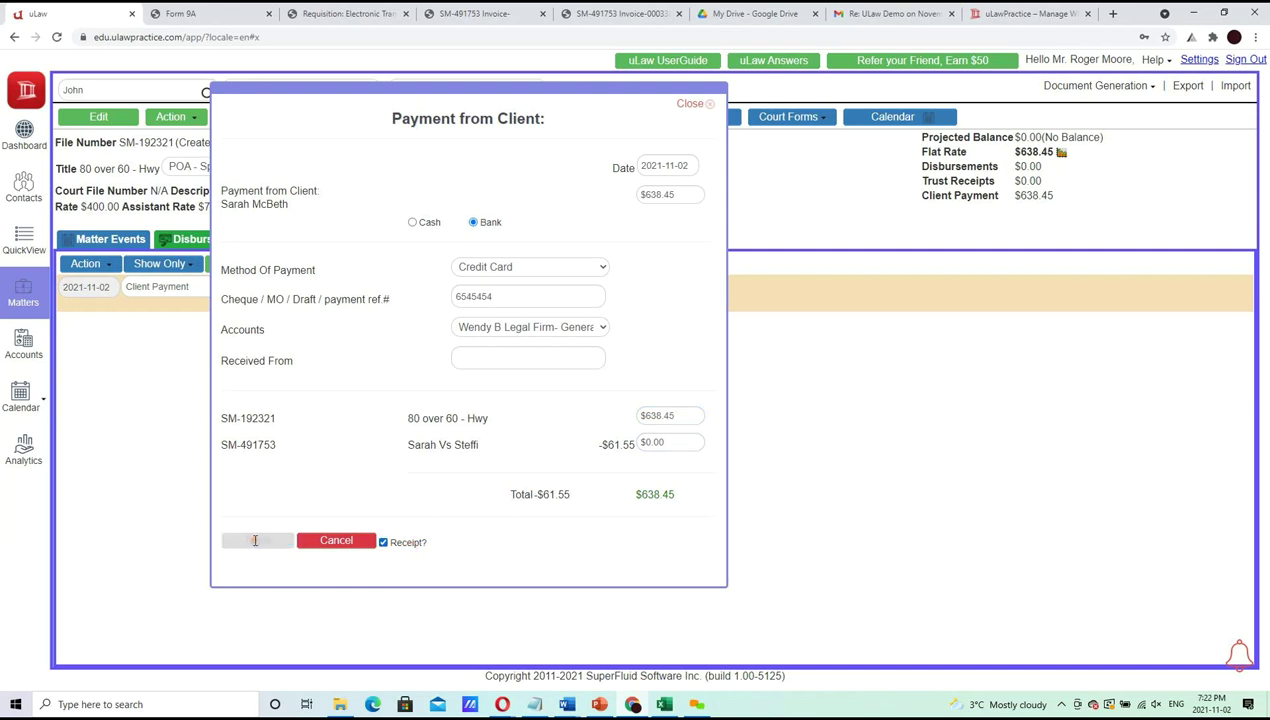
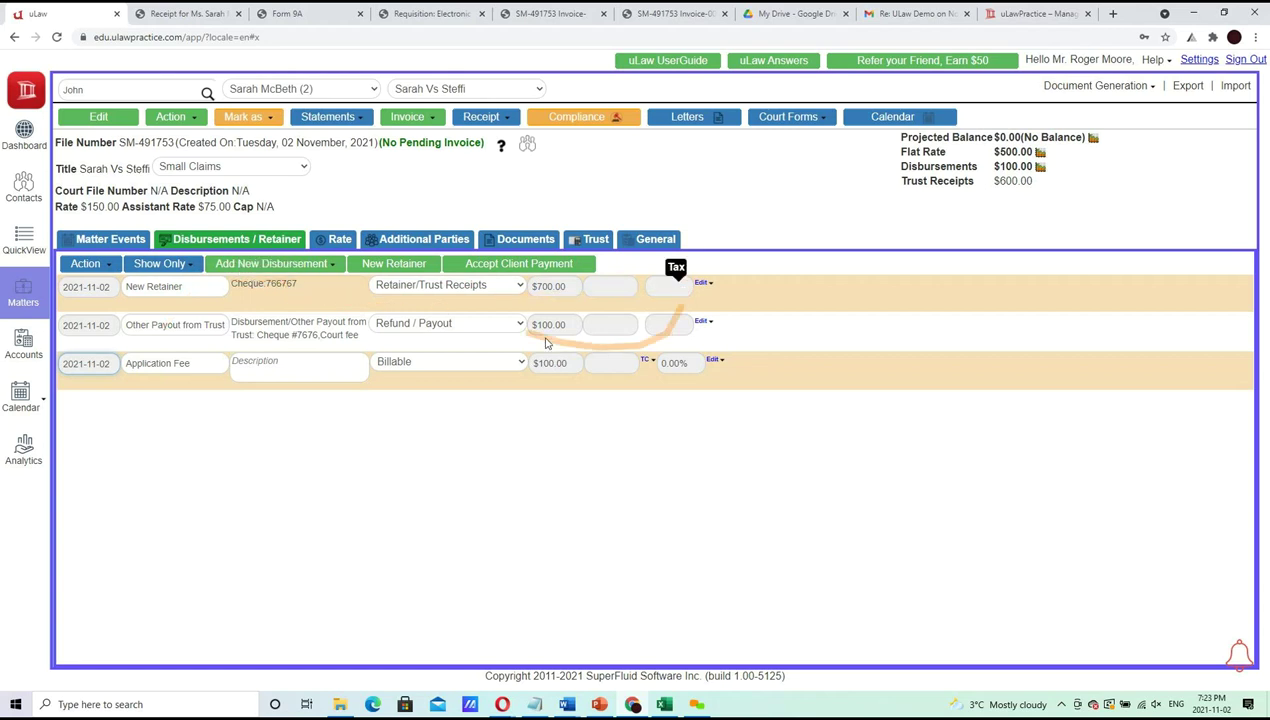
Switch to the 80 over 60 - Hwy matter and show its matter events
left_click(439, 90)
left_click(436, 106)
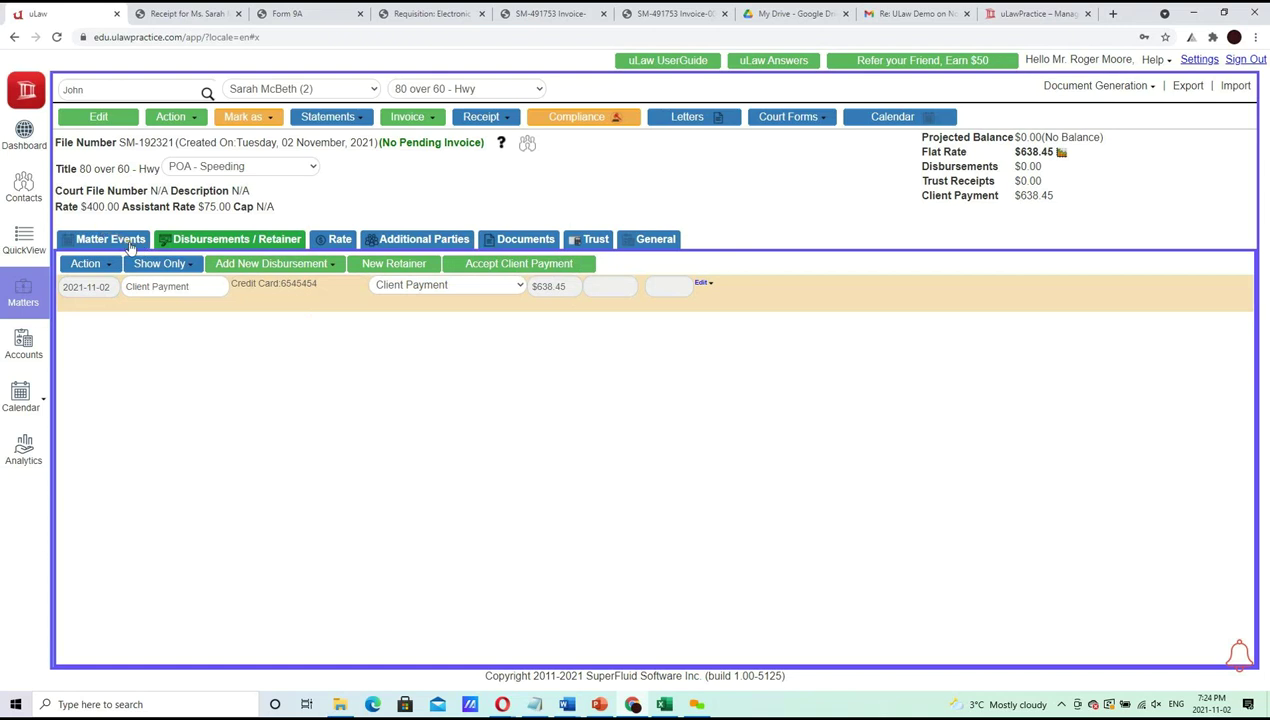
left_click(128, 241)
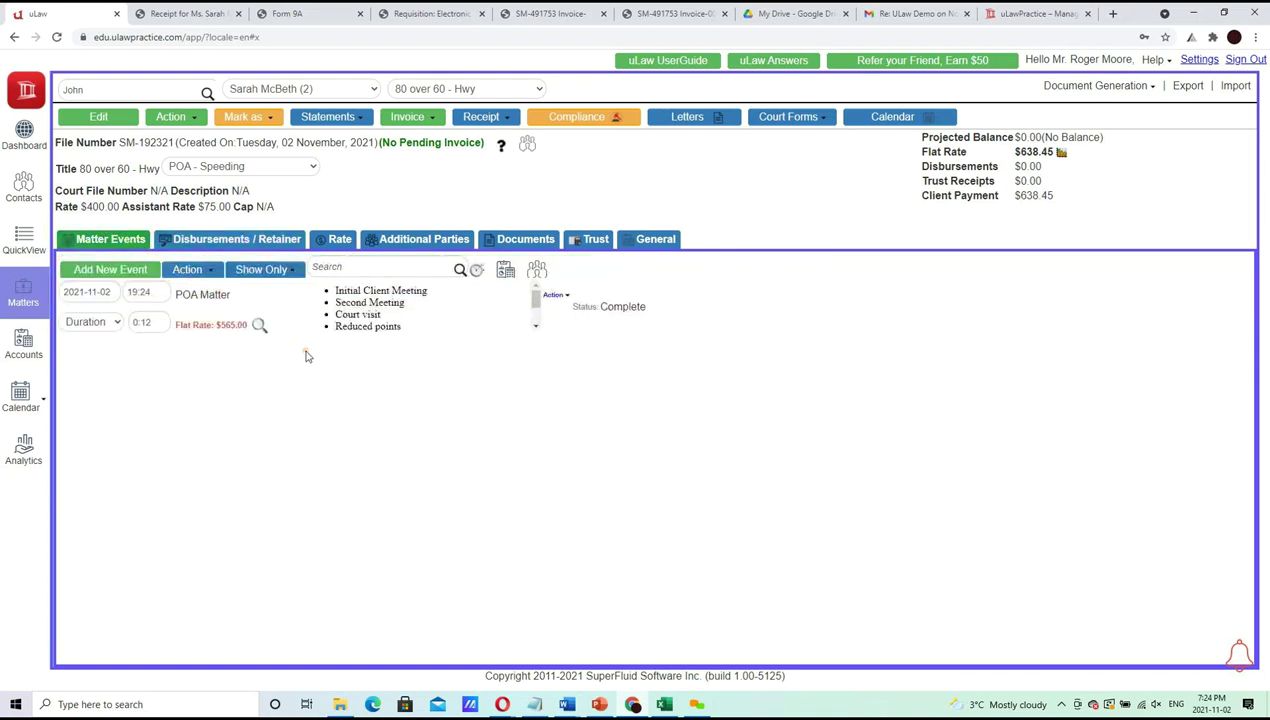
Review the matter's billing analytics, then open and dismiss the Accept Client Payment form unsaved
left_click(501, 145)
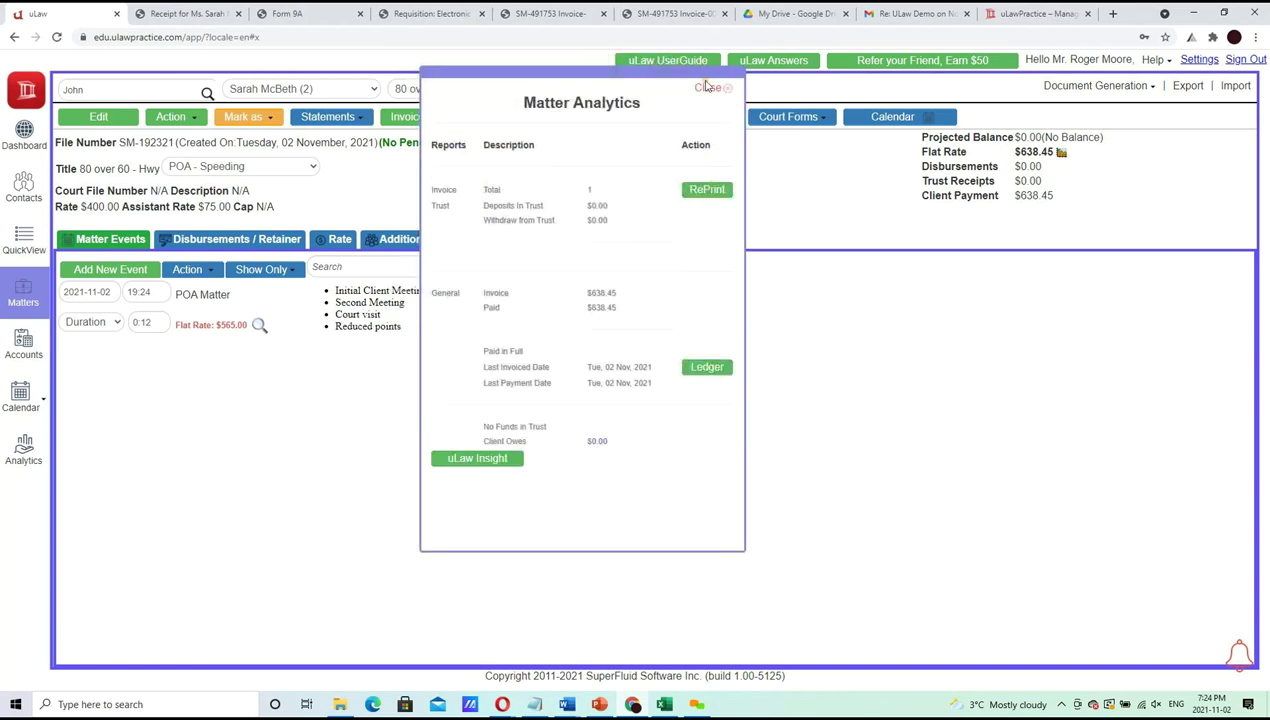
left_click(706, 88)
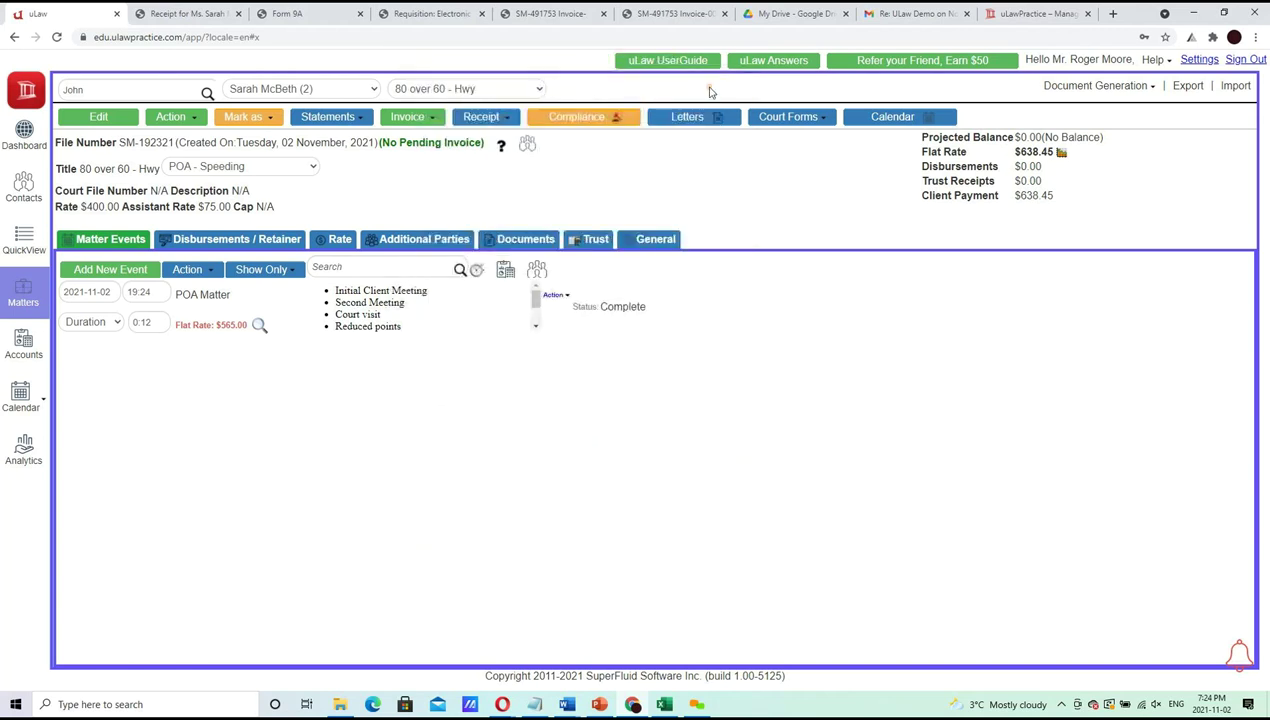
left_click(172, 118)
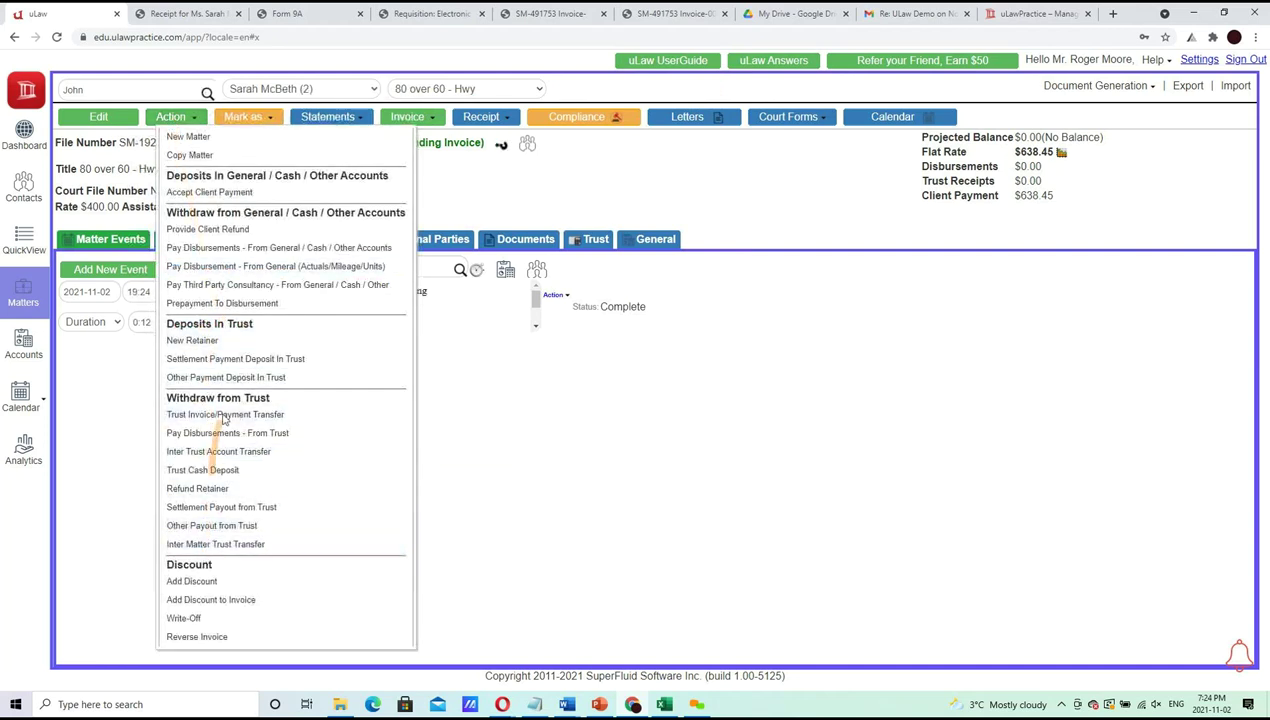
left_click(245, 193)
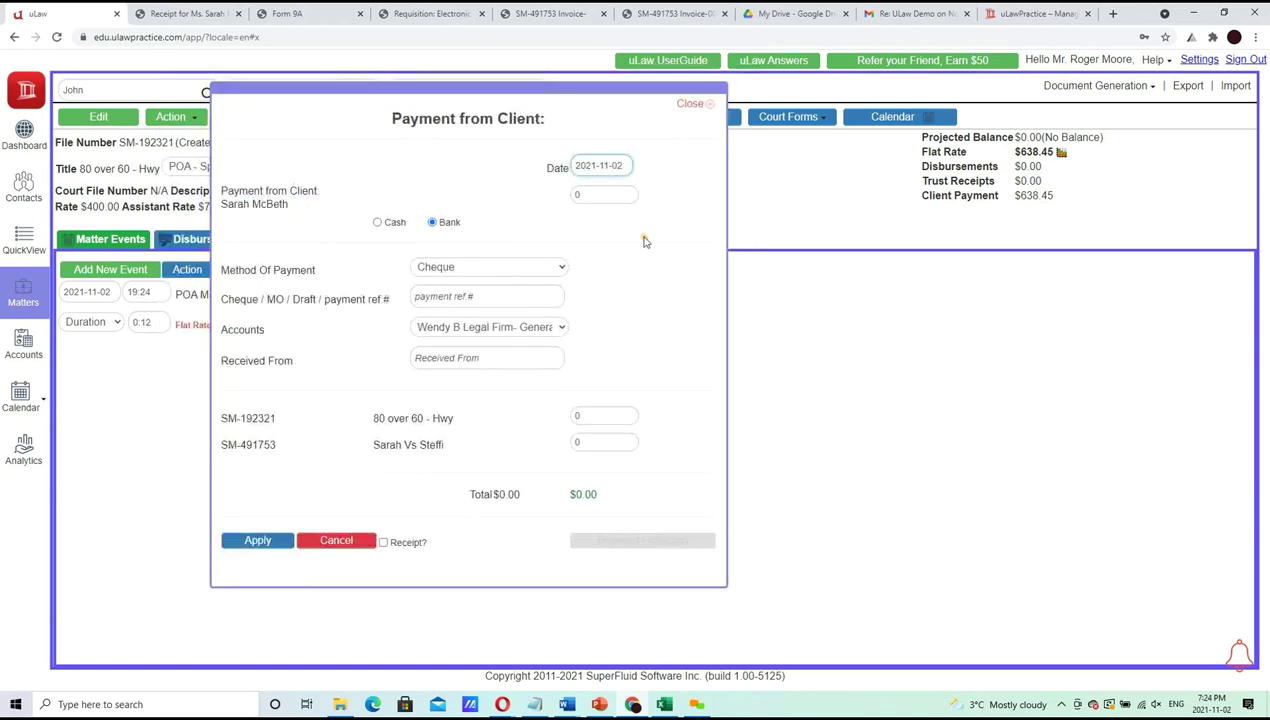
left_click(688, 104)
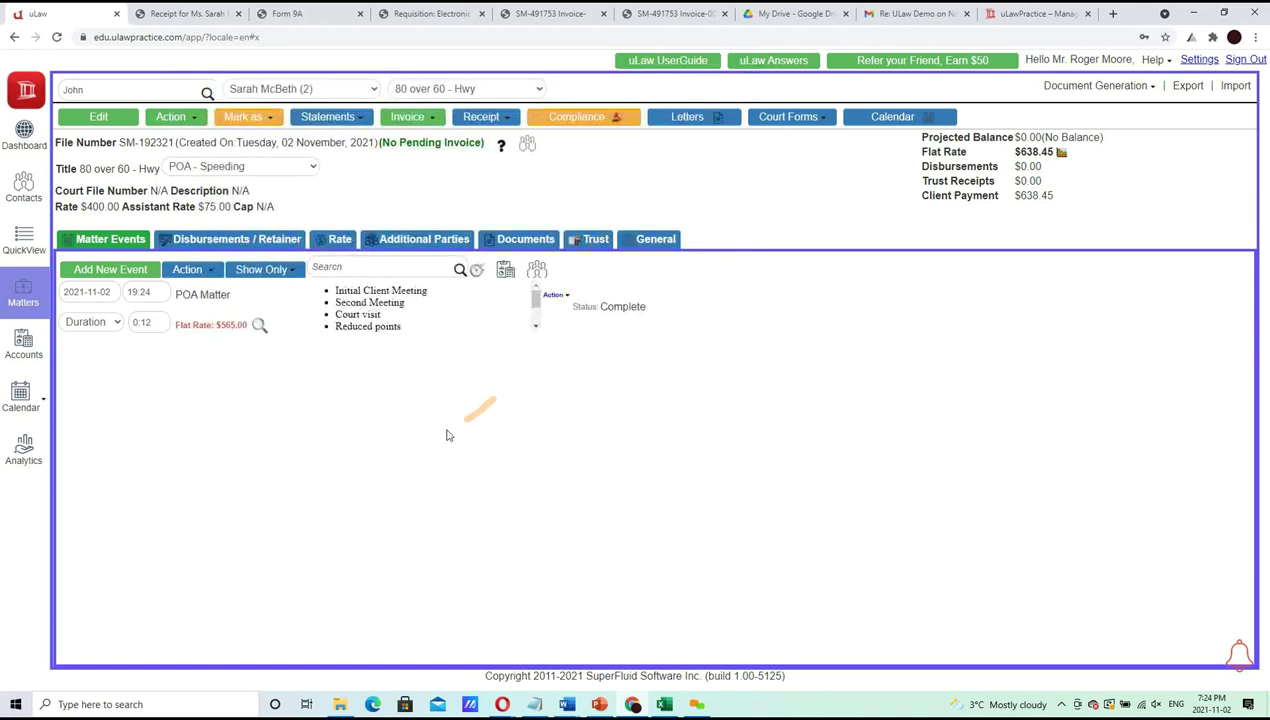
Download the $638.45 Payment Receipt for 80 over 60 - Hwy and review the PDF
left_click(481, 116)
left_click(499, 158)
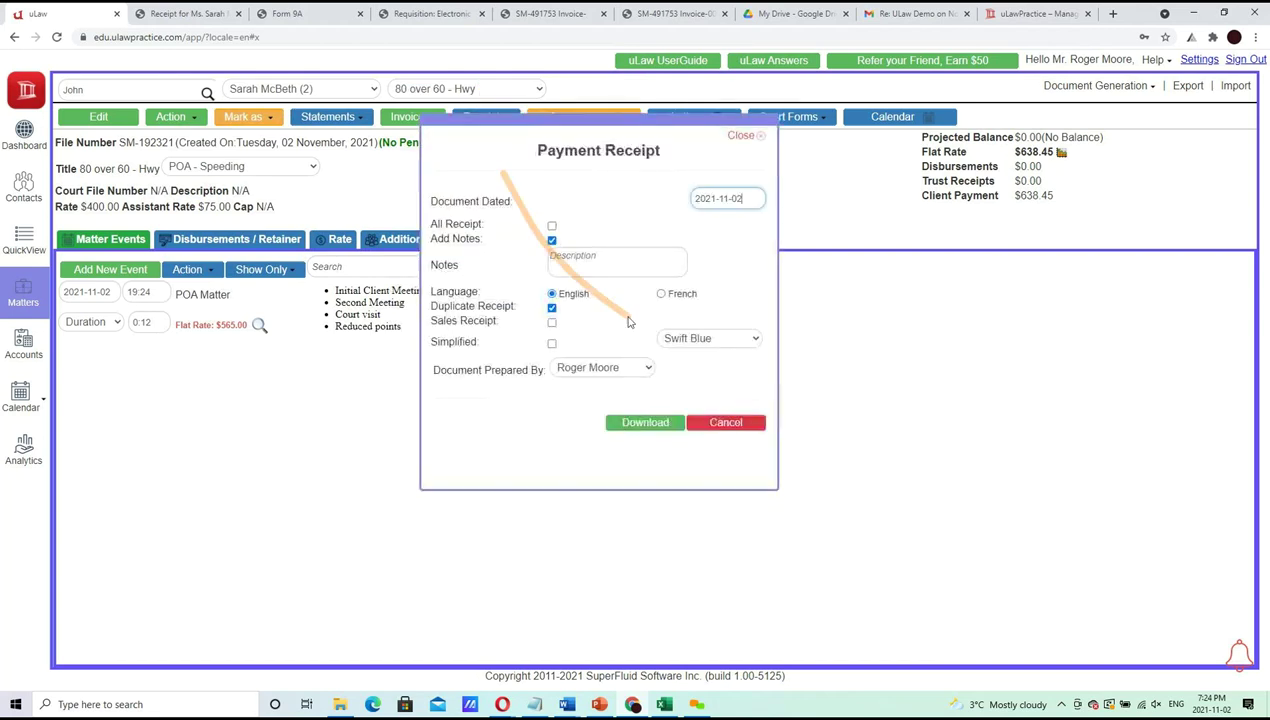
left_click(644, 421)
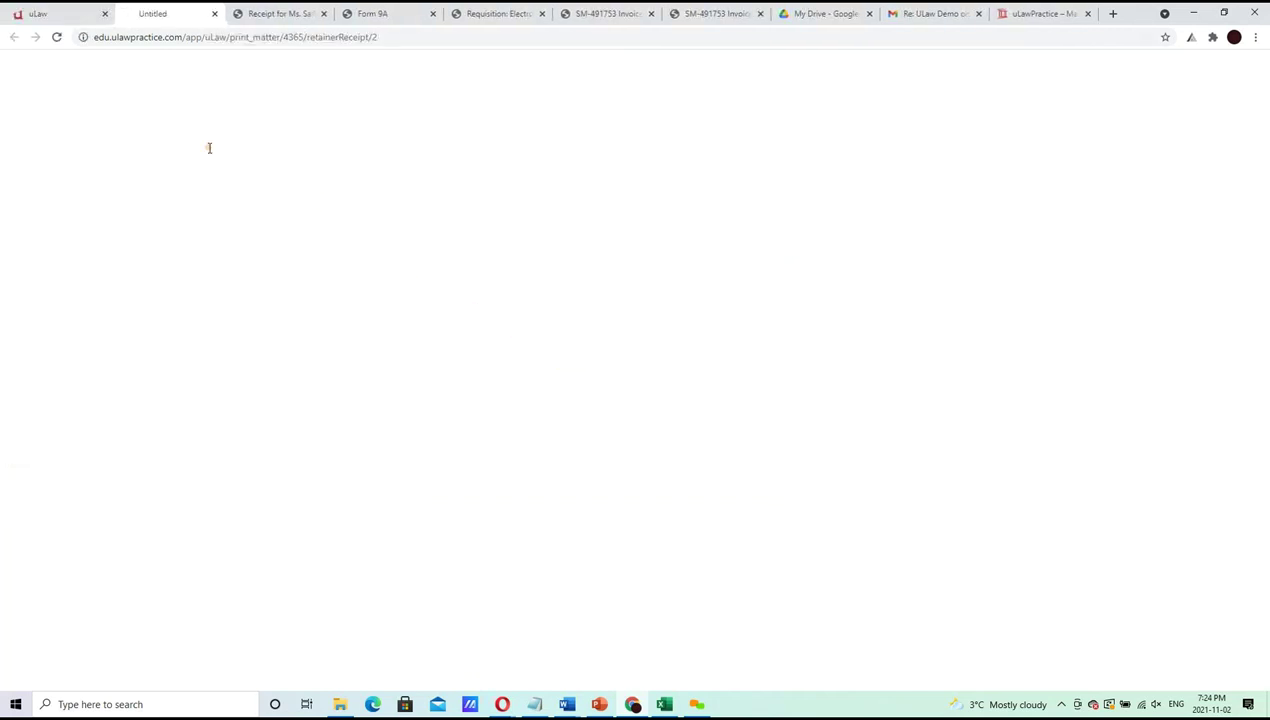
left_click(106, 671)
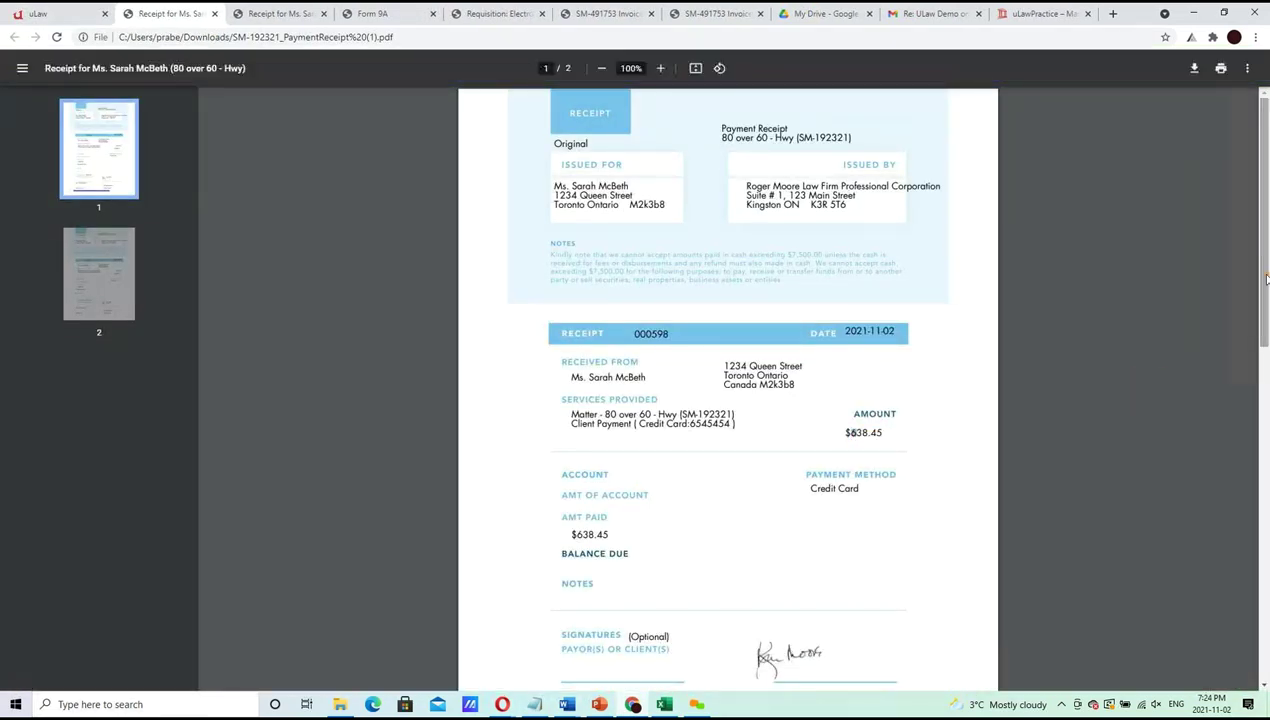
scroll(1264, 200, "down", 3)
scroll(1266, 125, "up", 3)
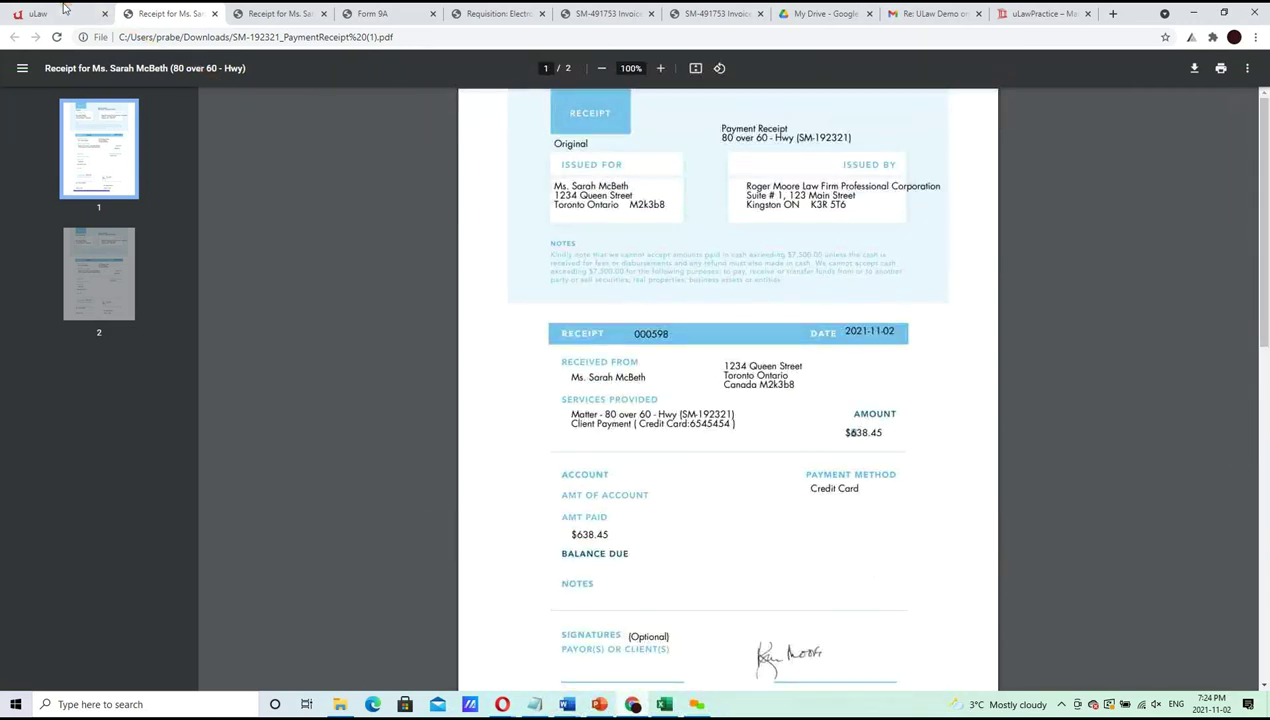
left_click(40, 13)
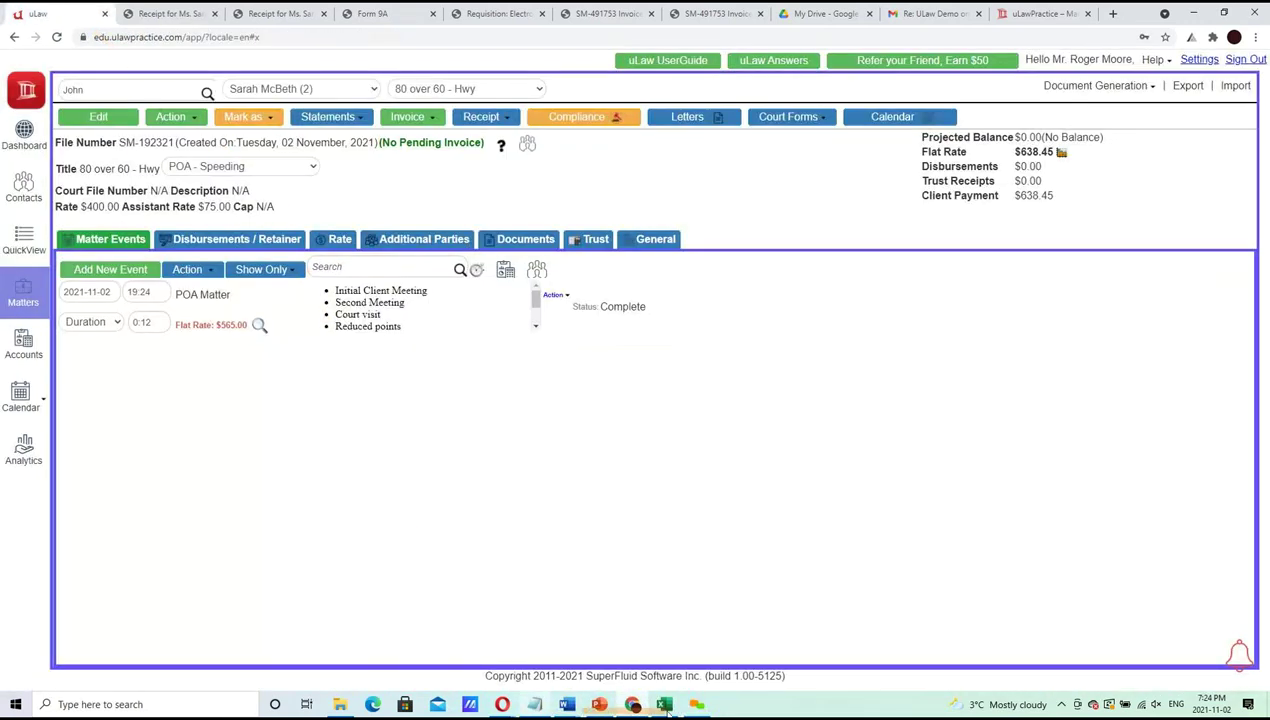
left_click(599, 704)
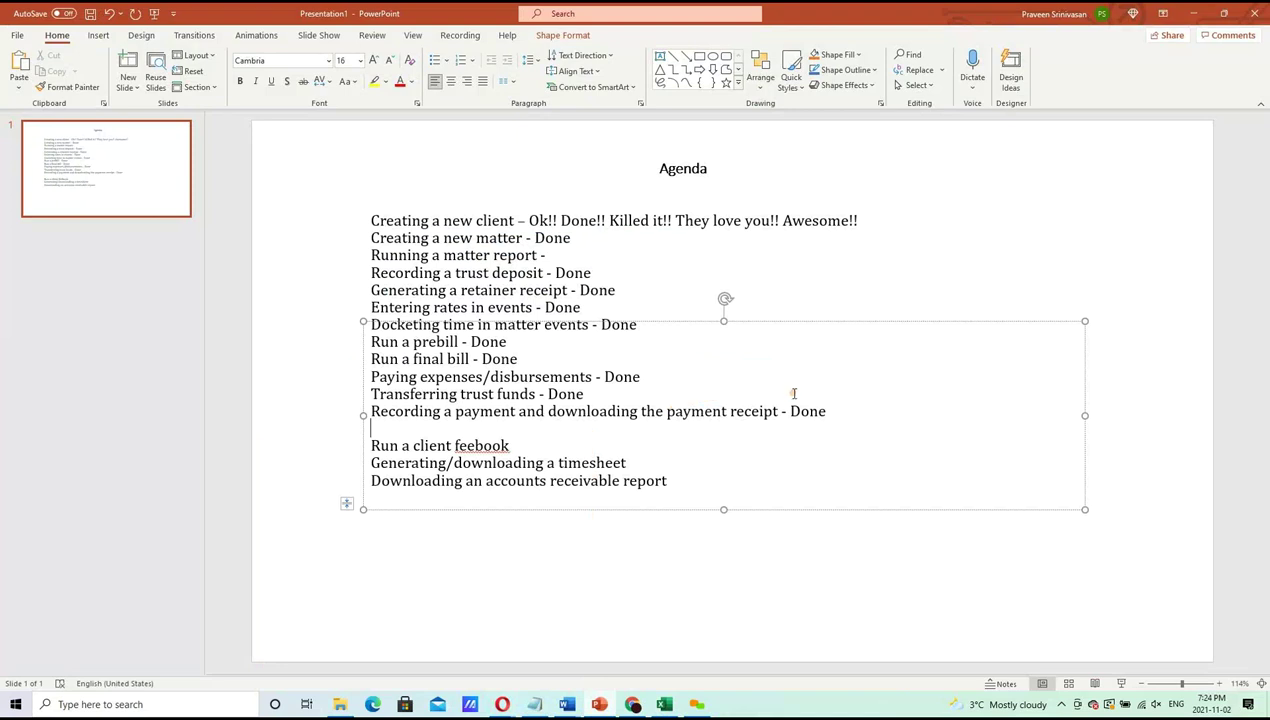
left_click_drag(836, 409, 399, 206)
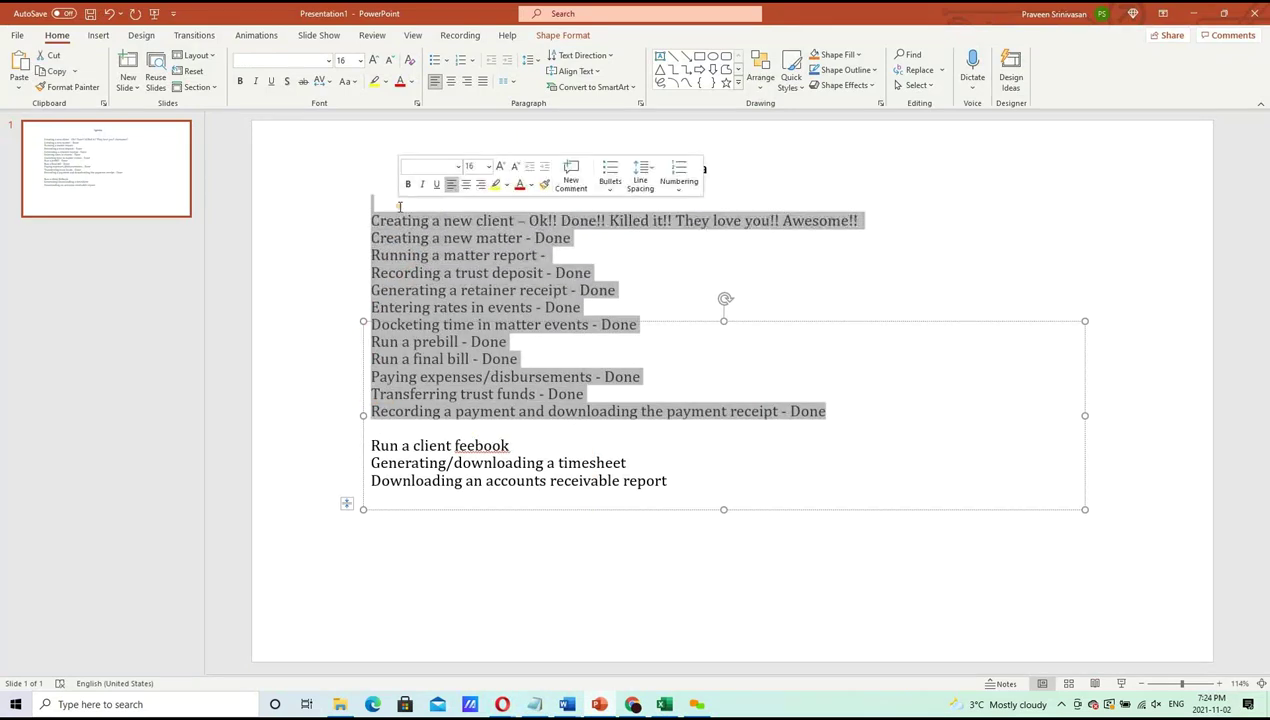
left_click(906, 418)
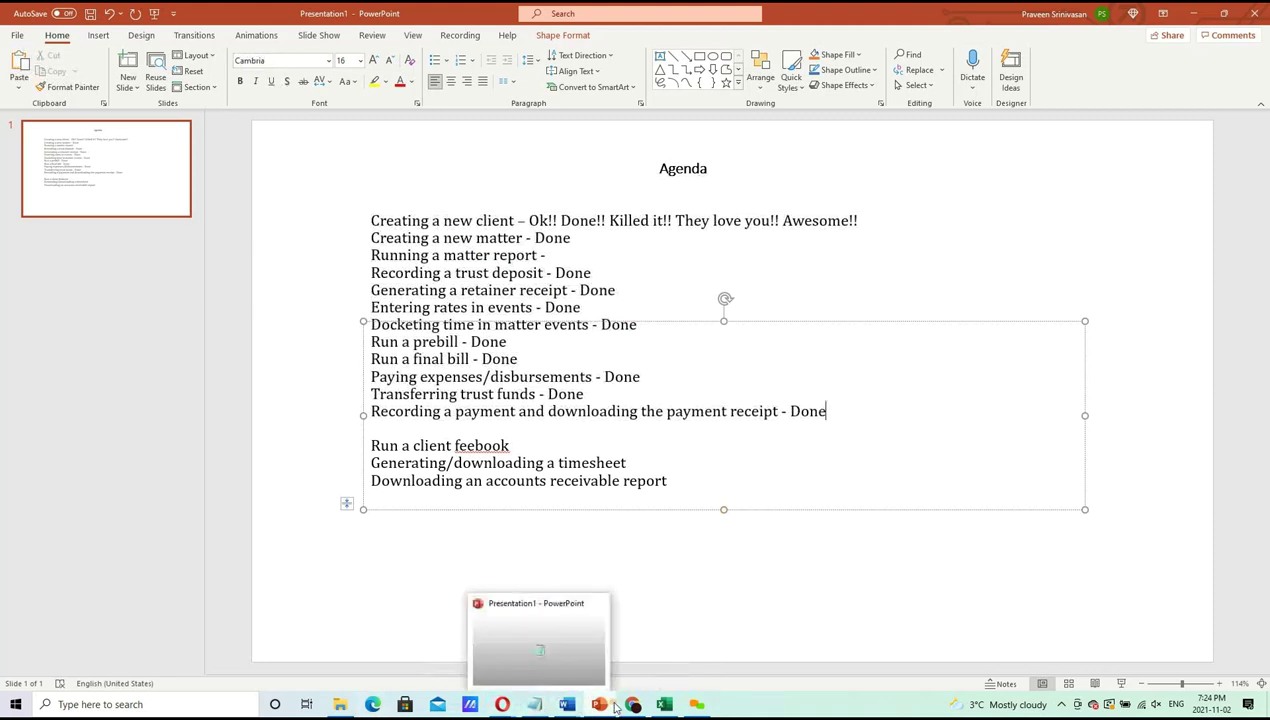
left_click(632, 704)
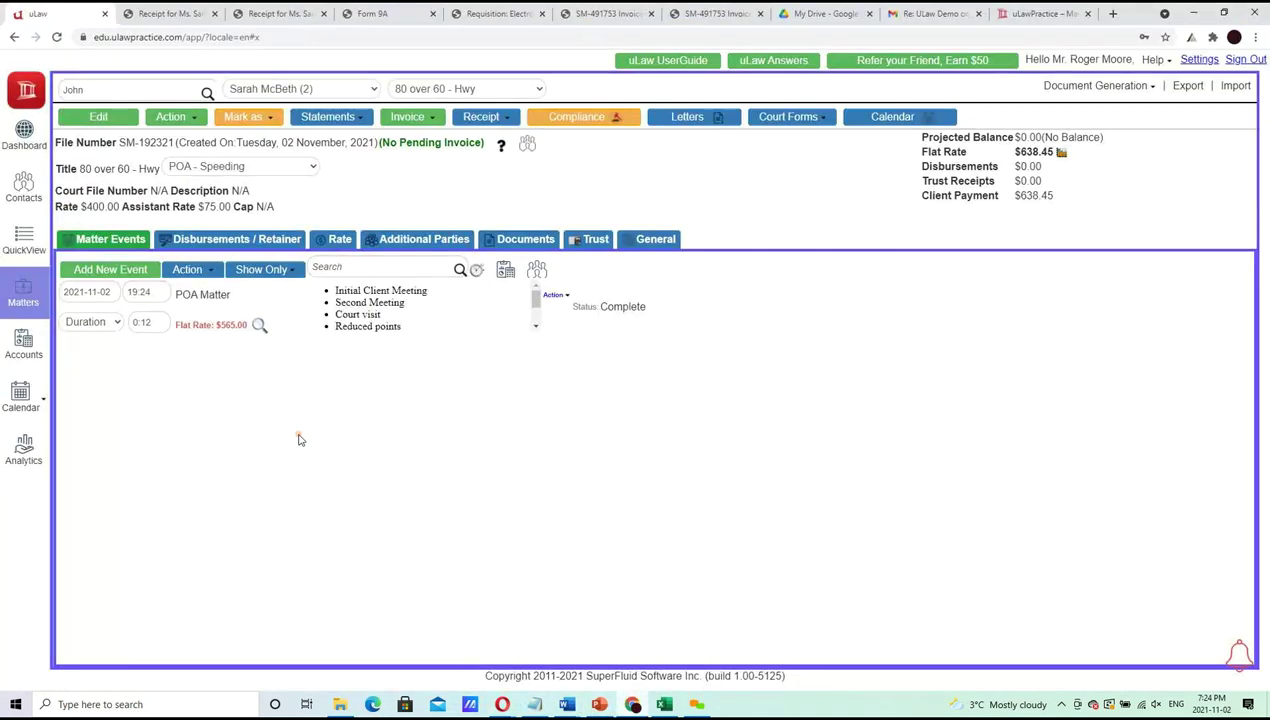
Switch to the small claims matter, open the client's Compliance documents and request the Client FeeBook
left_click(478, 89)
left_click(474, 119)
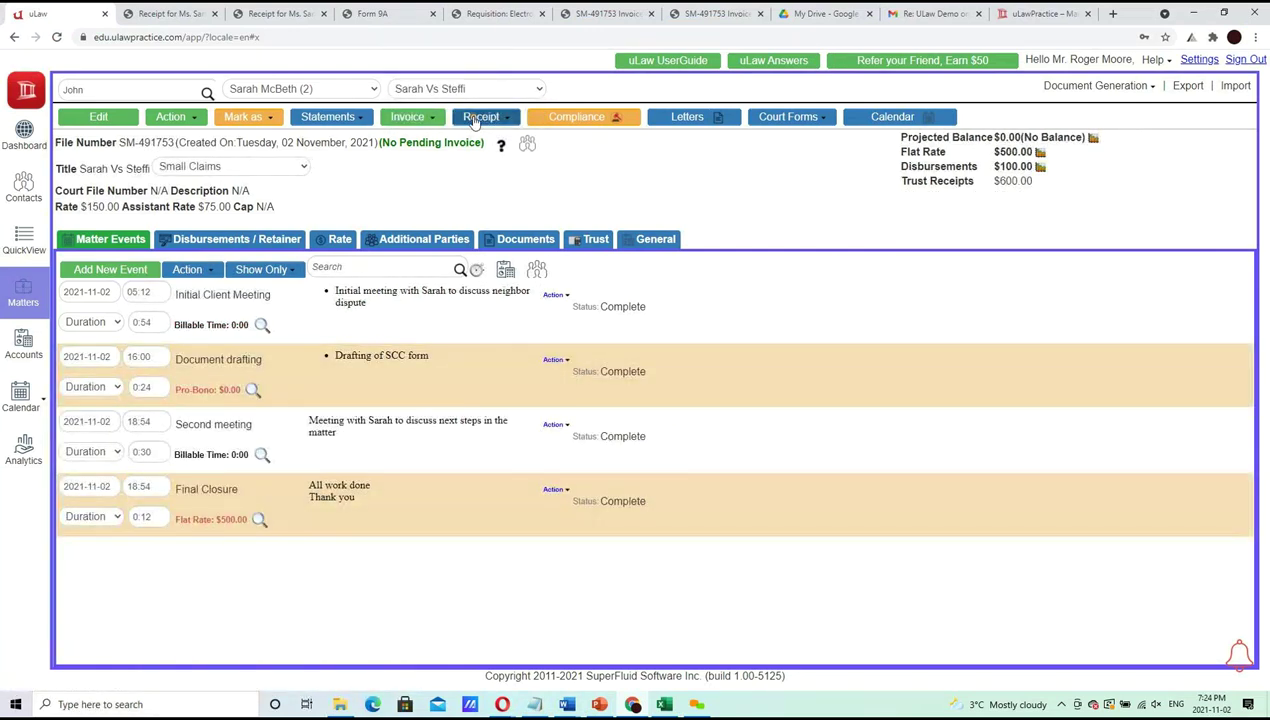
left_click(35, 198)
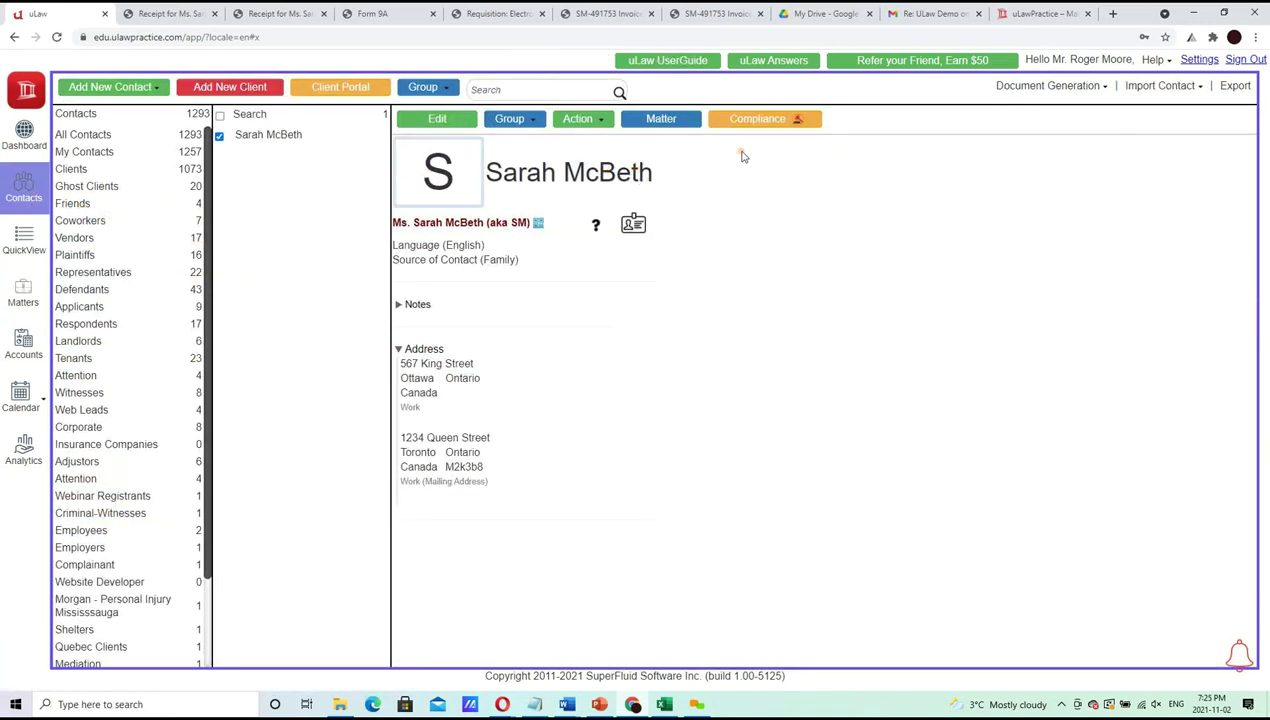
left_click(760, 120)
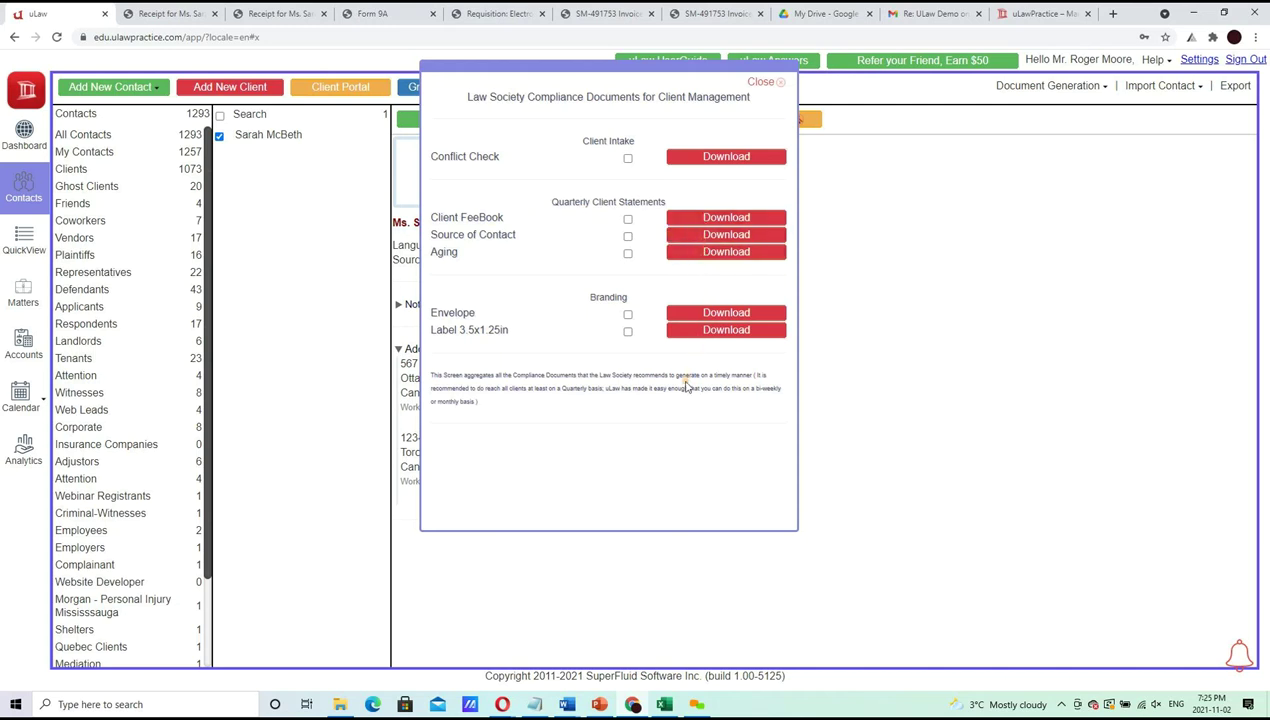
left_click(714, 219)
Download the Client FeeBook PDF and check the 80 over 60 - Hwy matter's $638.45 paid
left_click(500, 378)
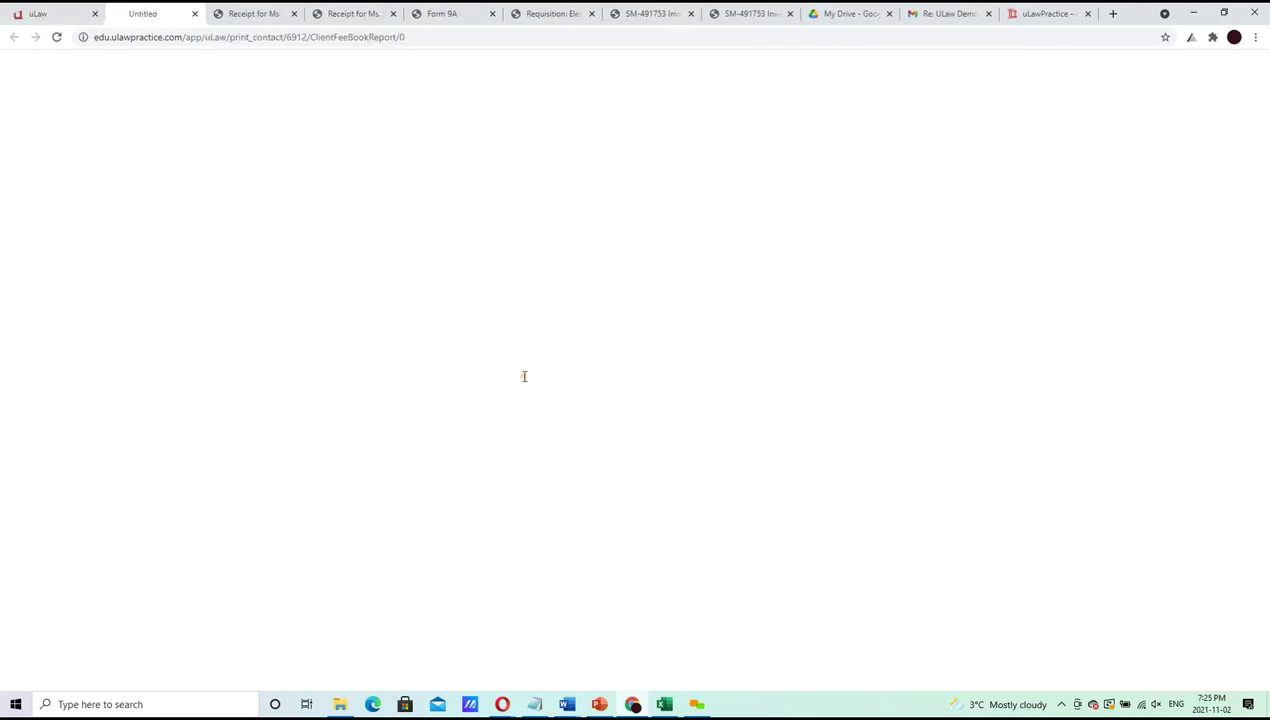
left_click(100, 672)
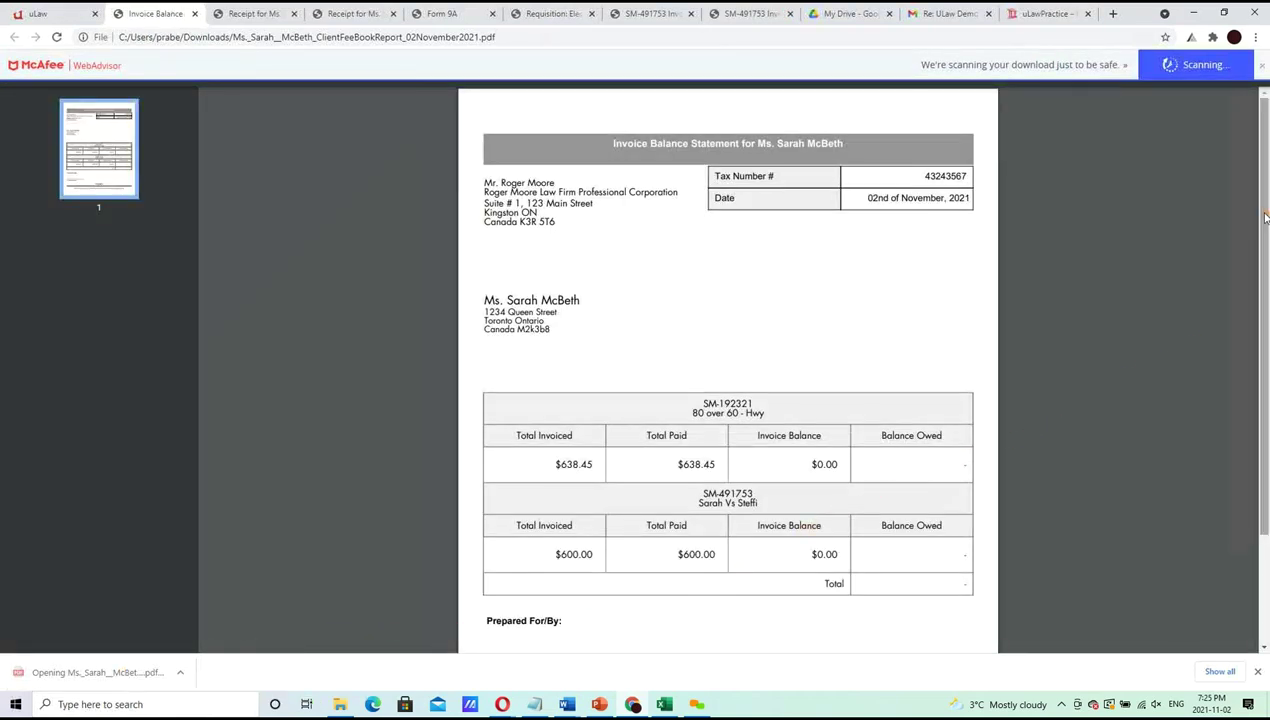
scroll(1250, 322, "down", 2)
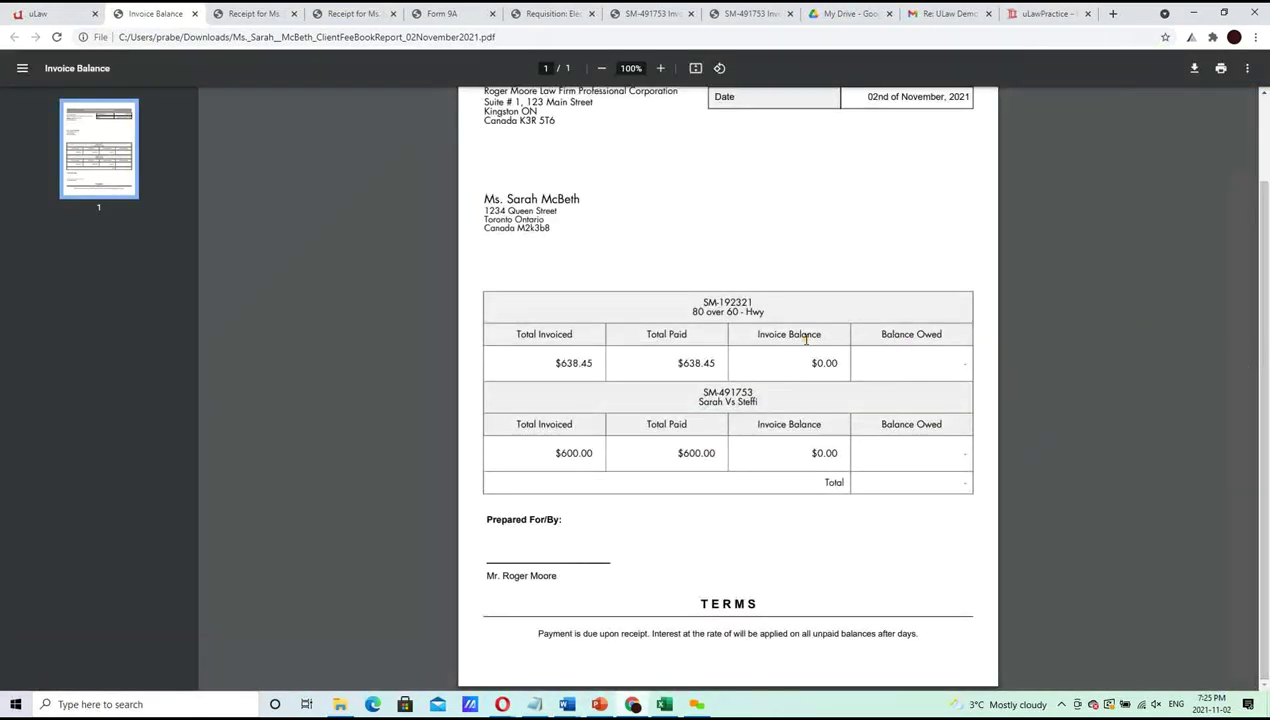
left_click_drag(692, 311, 757, 311)
left_click_drag(549, 363, 800, 367)
left_click(845, 356)
Check the second matter's $600.00 invoiced total, then go back to the compliance documents
left_click_drag(753, 404, 697, 402)
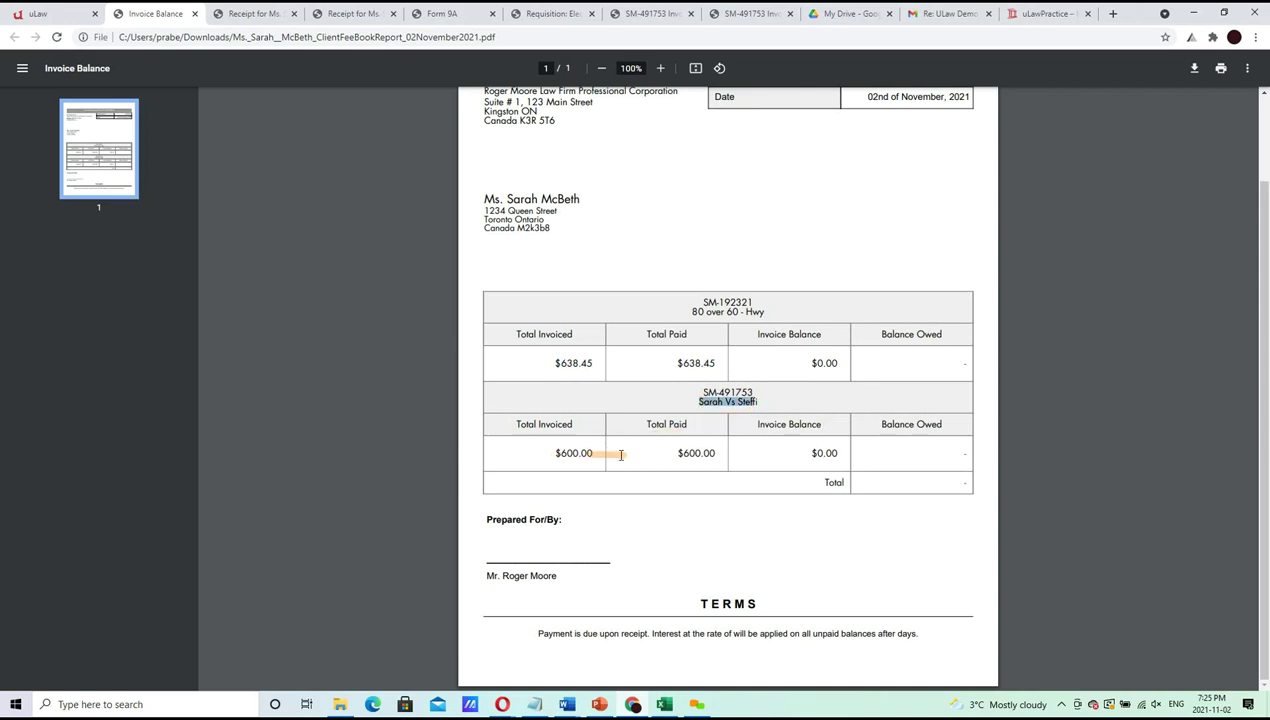
left_click_drag(607, 455, 552, 454)
left_click(672, 454)
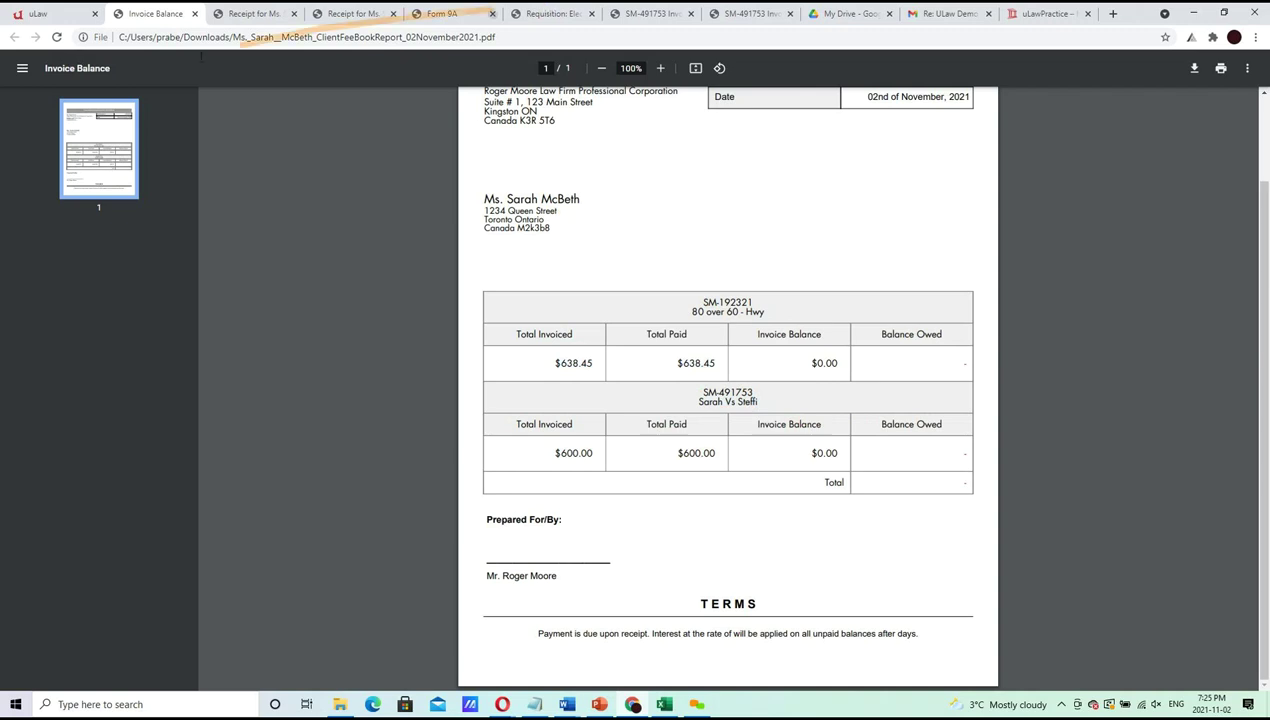
left_click(78, 12)
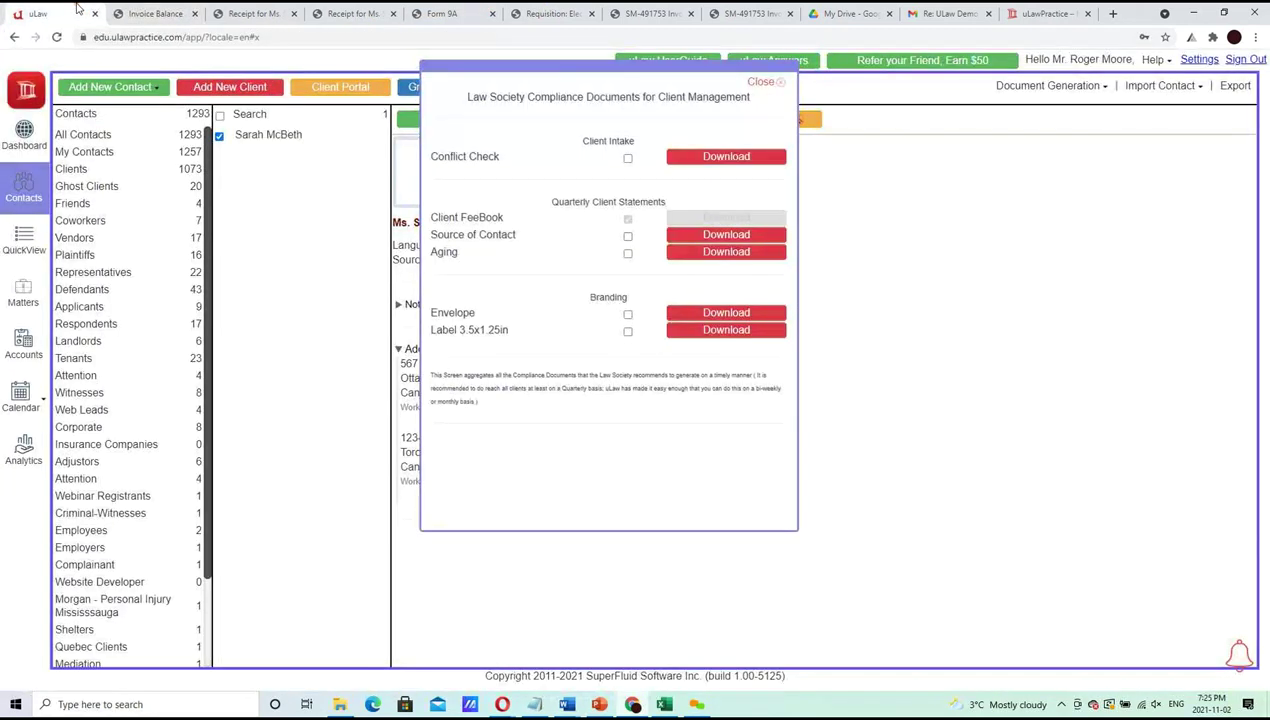
Download the client Aging report, confirm no outstanding balance, and close the Compliance window
left_click(699, 256)
left_click(567, 378)
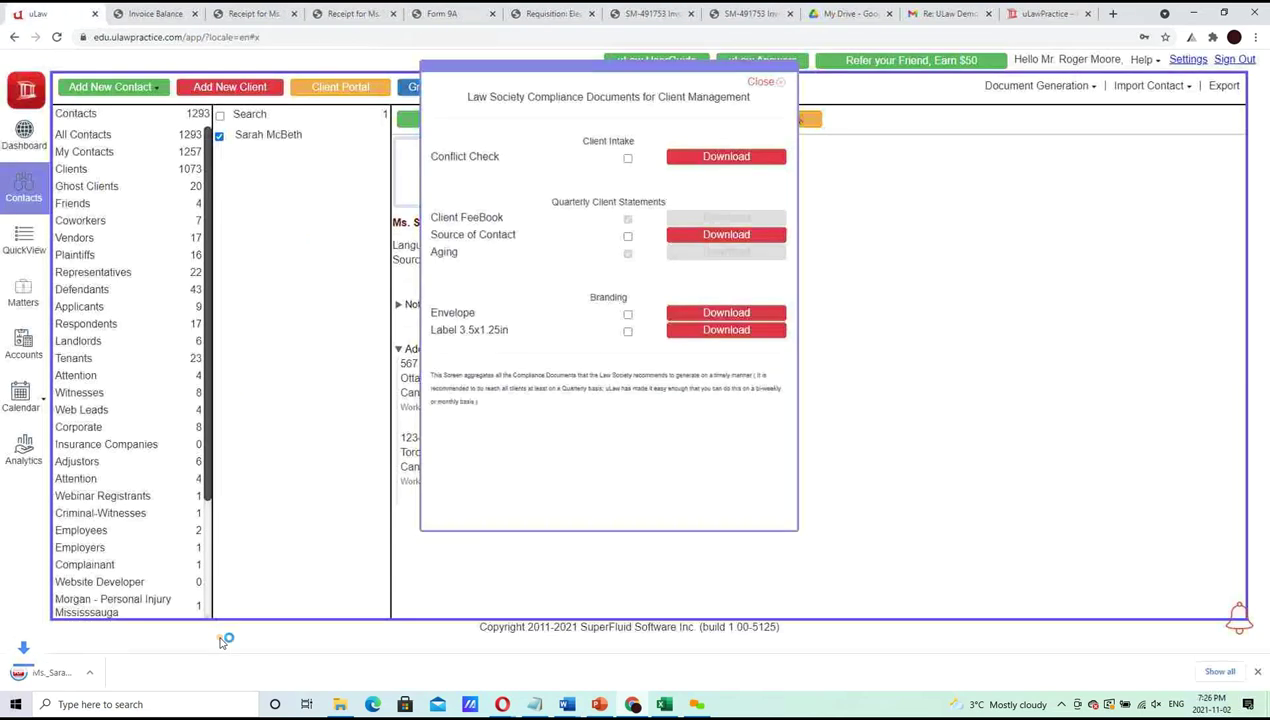
left_click(105, 672)
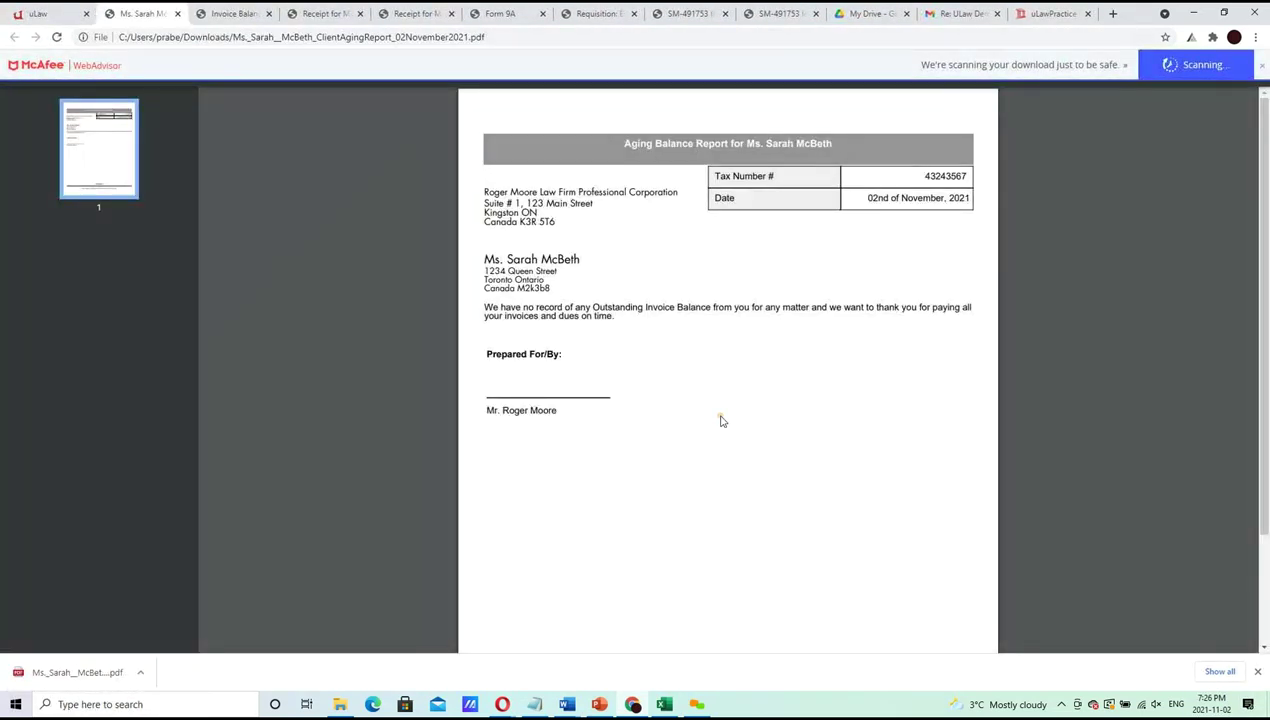
left_click(37, 12)
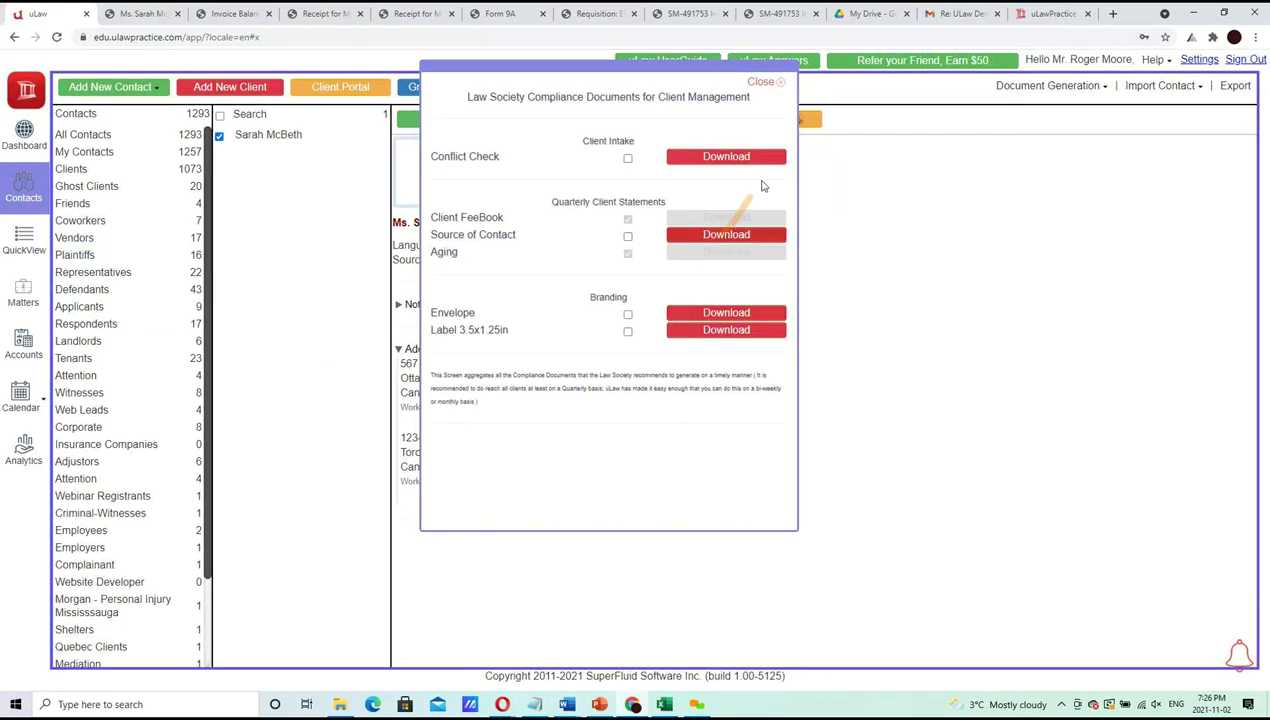
left_click(762, 83)
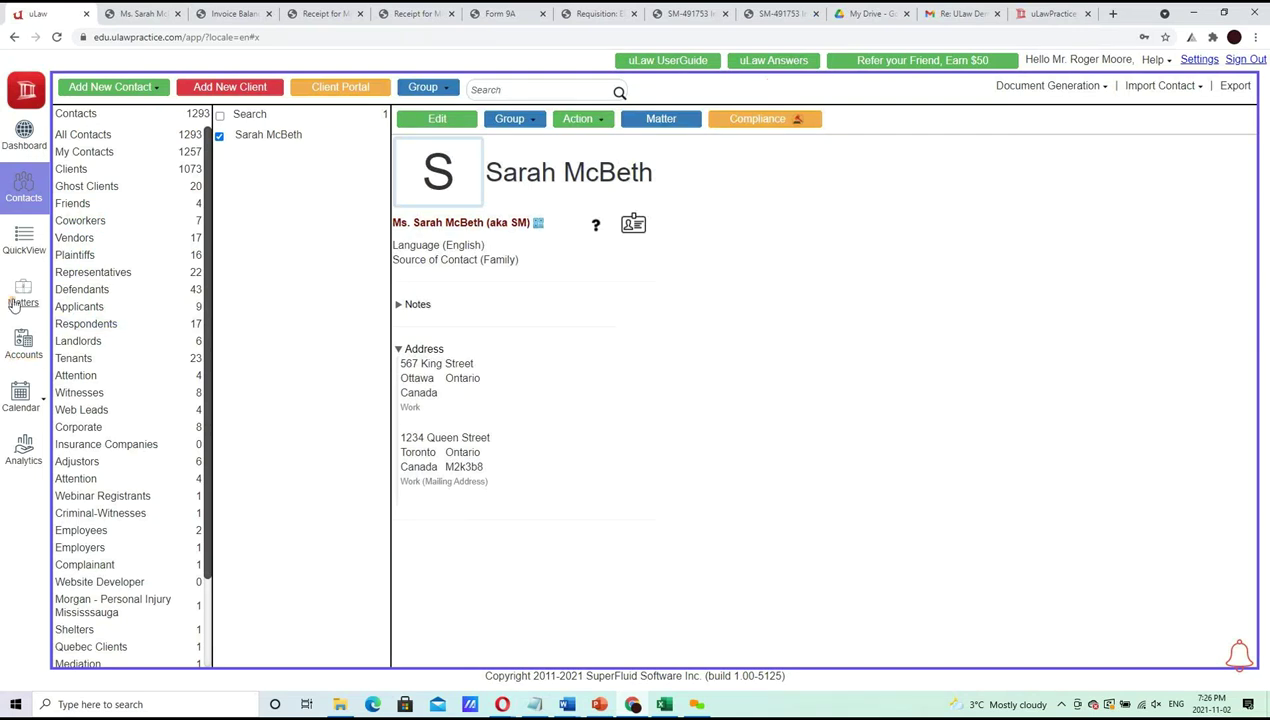
Download the firm's quarterly Fee Book (2021-10-01 to 2021-12-31) from Accounts' Monthly Compliance
left_click(21, 360)
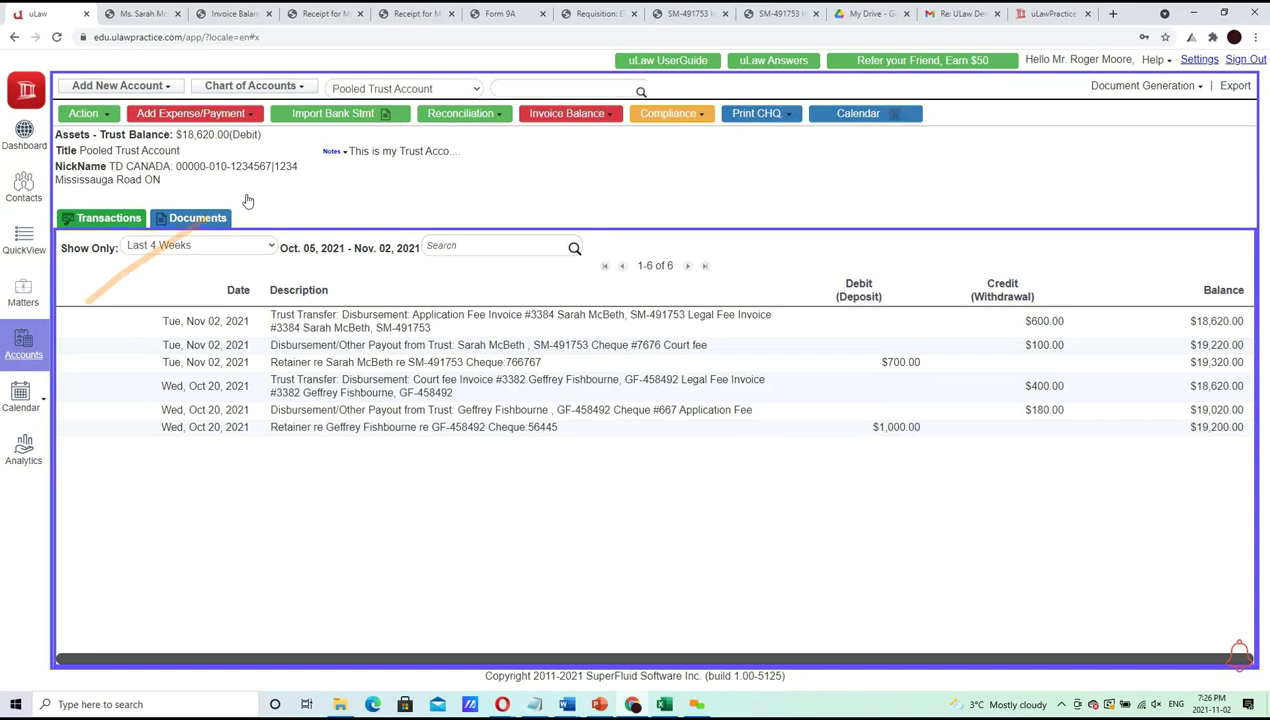
left_click(672, 117)
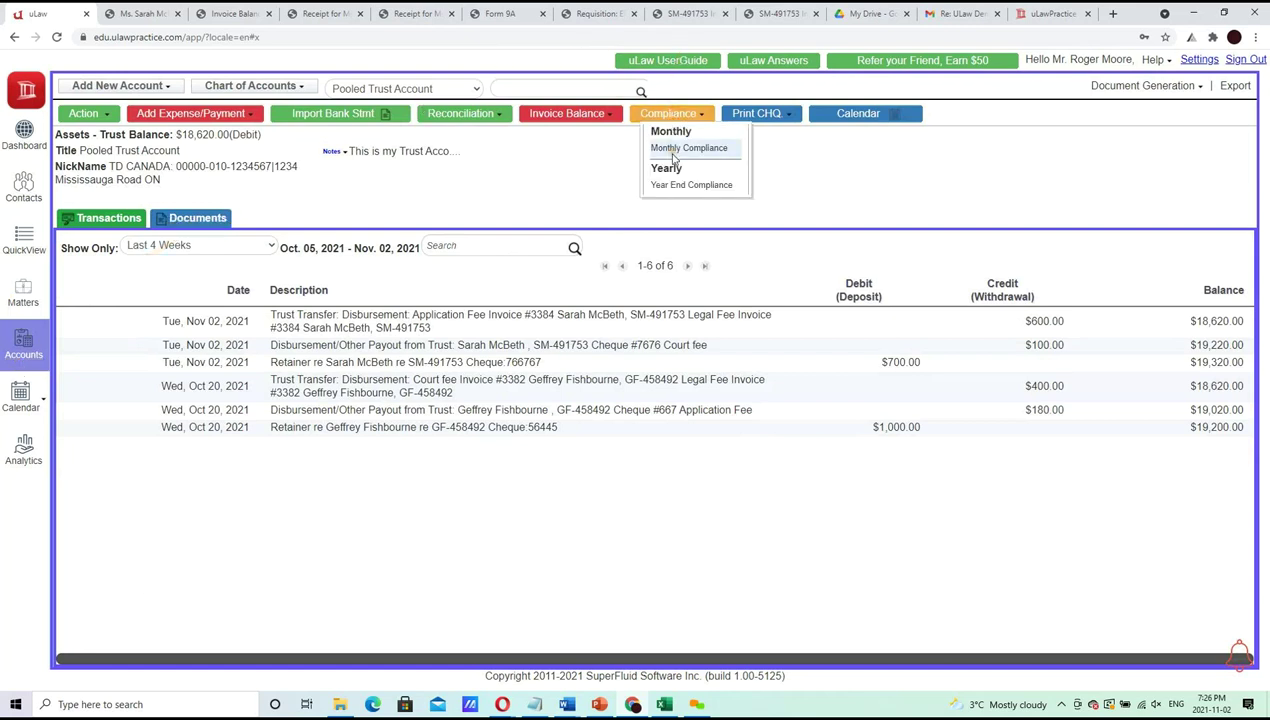
left_click(672, 150)
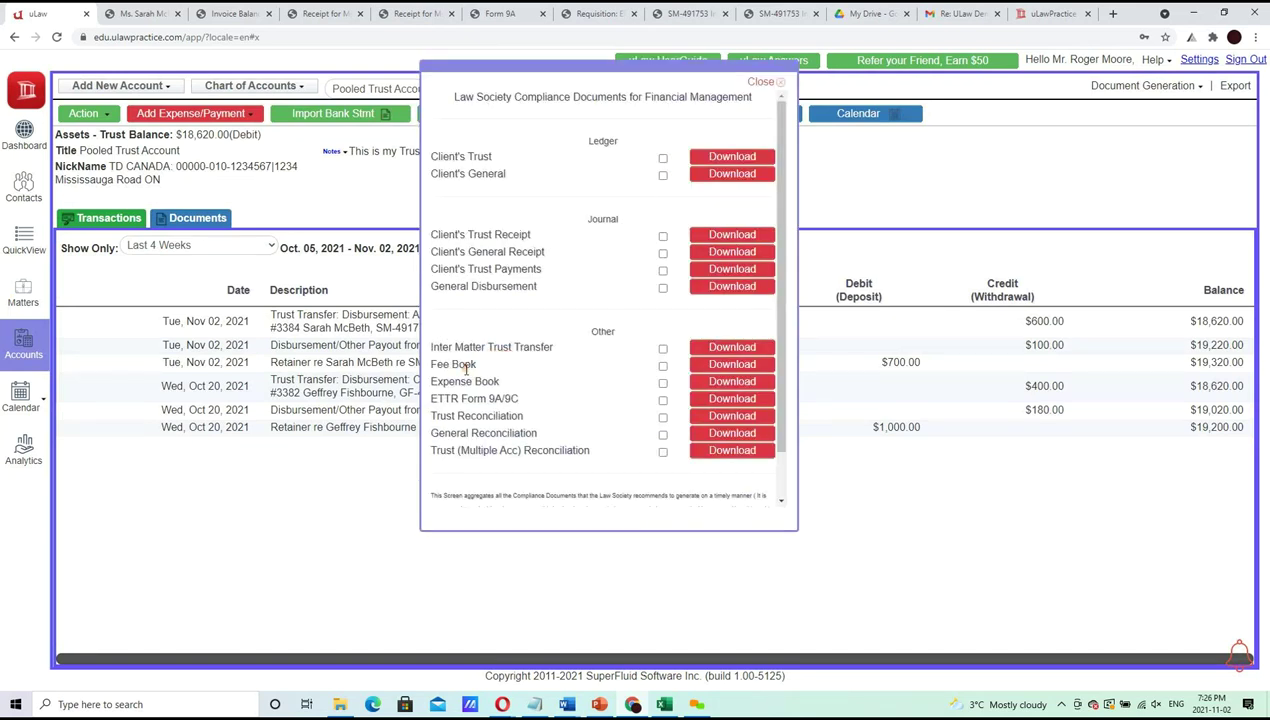
left_click(733, 366)
left_click(606, 292)
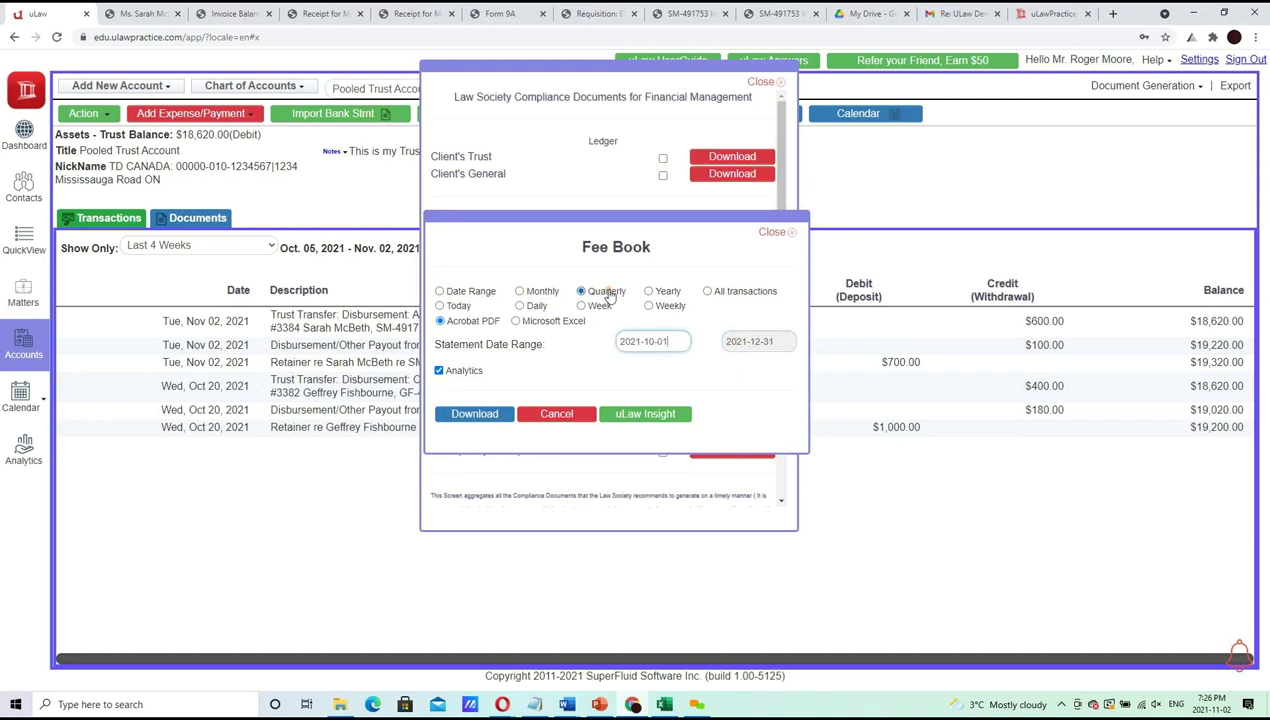
left_click(472, 414)
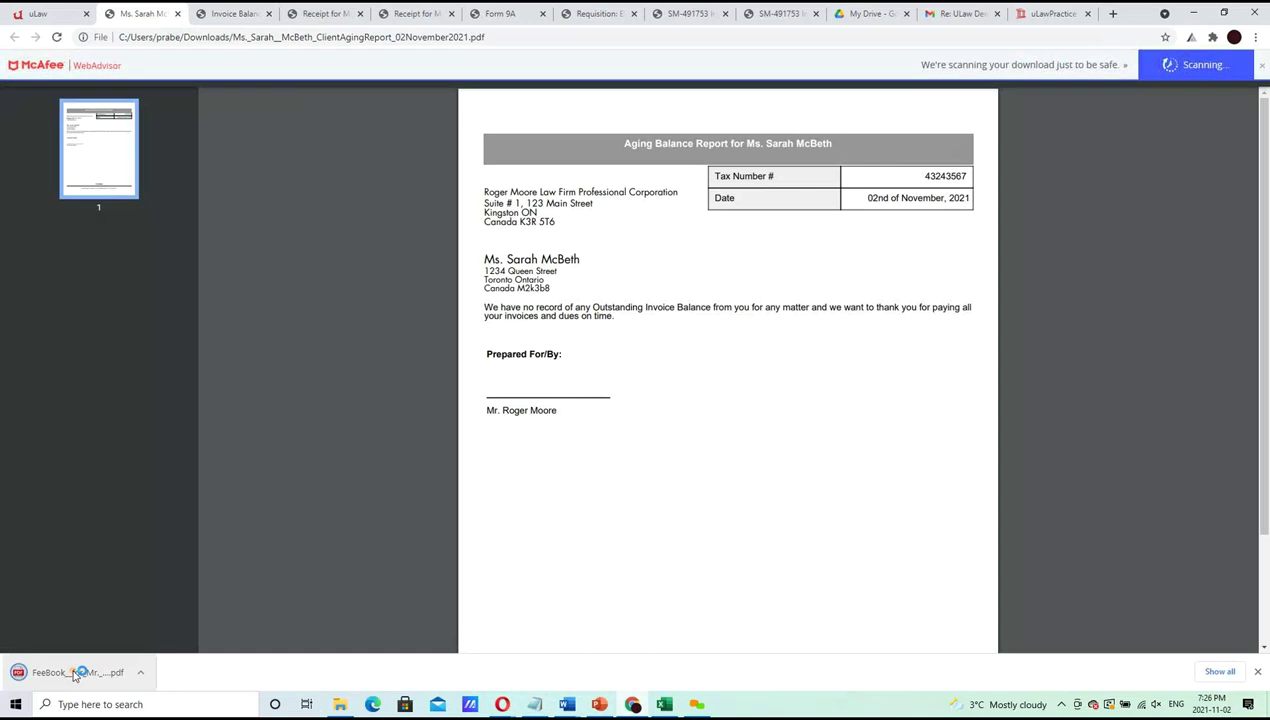
left_click(73, 673)
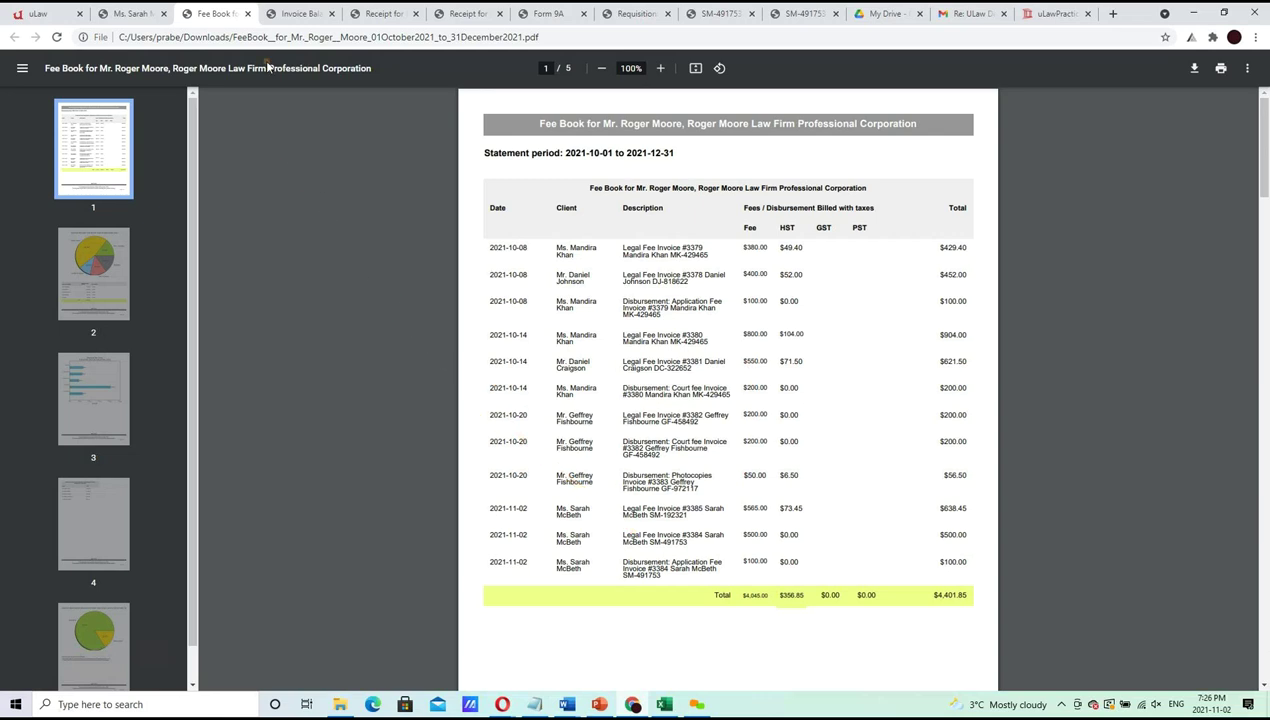
Close the leftover aging report, invoice, receipt, Form 9A and requisition PDF tabs
left_click(155, 12)
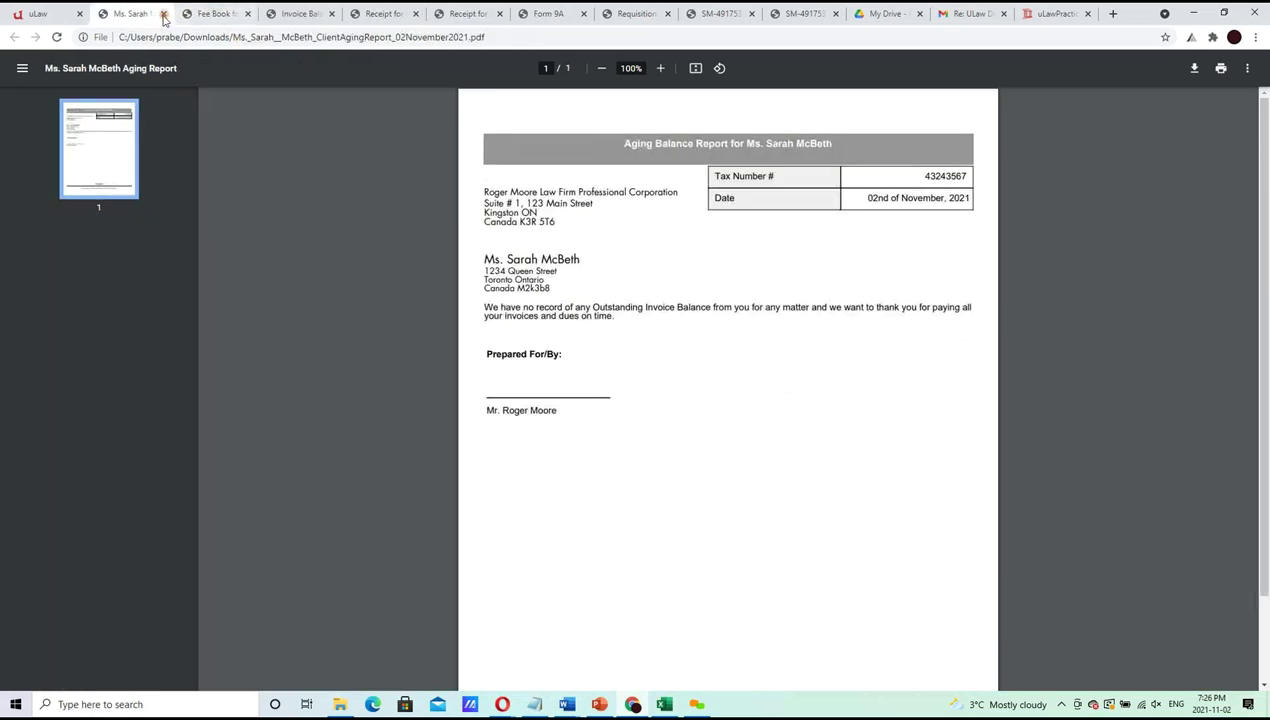
left_click(164, 13)
left_click(190, 20)
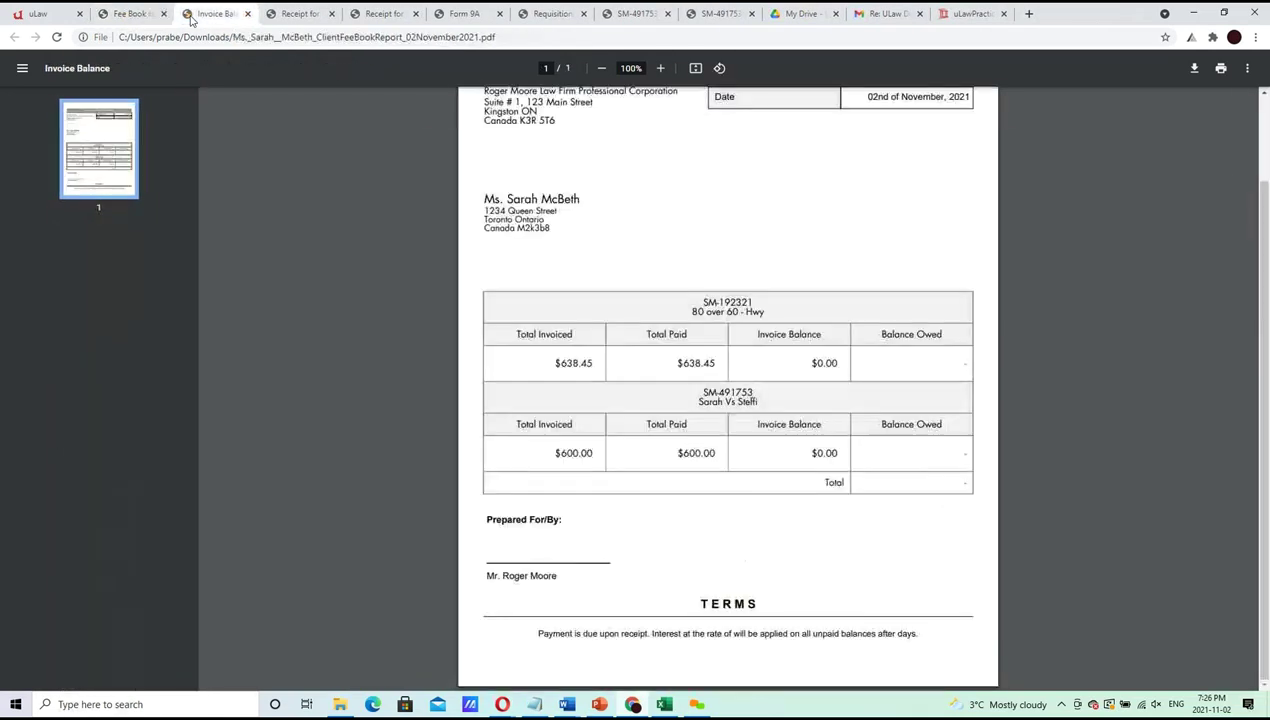
left_click(247, 13)
left_click(247, 13)
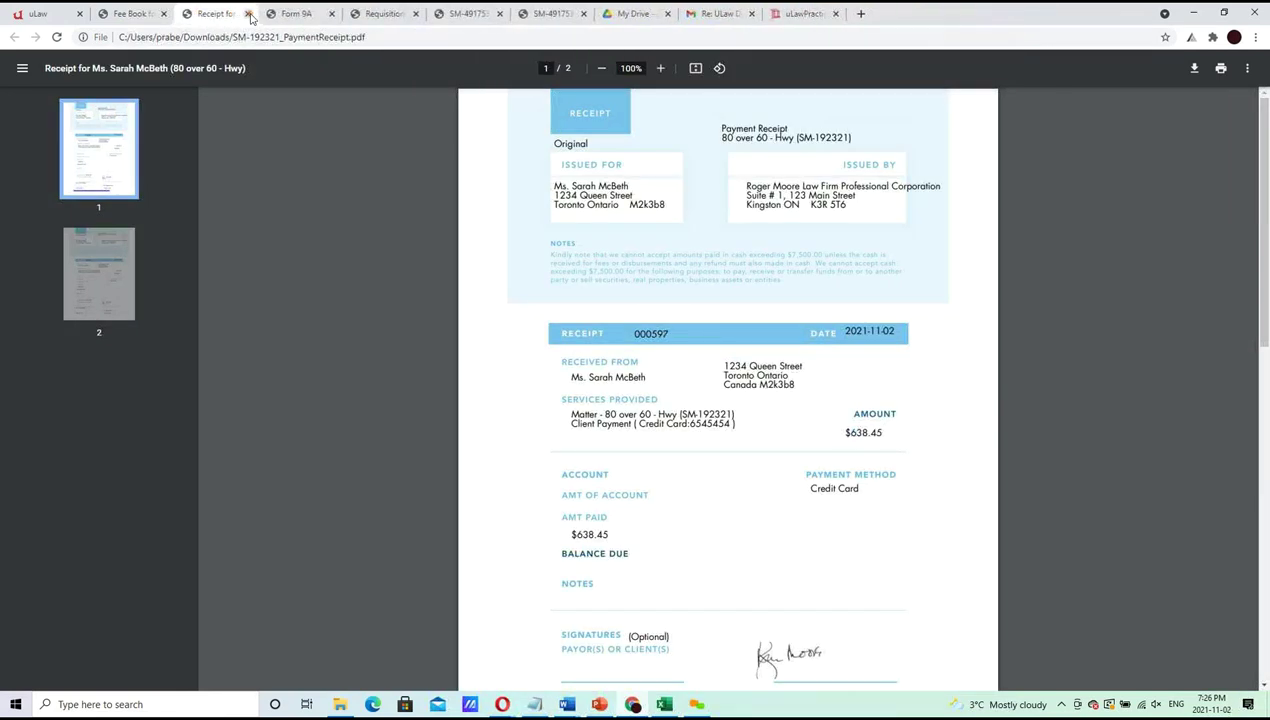
left_click(247, 13)
left_click(247, 13)
left_click(247, 13)
left_click(249, 14)
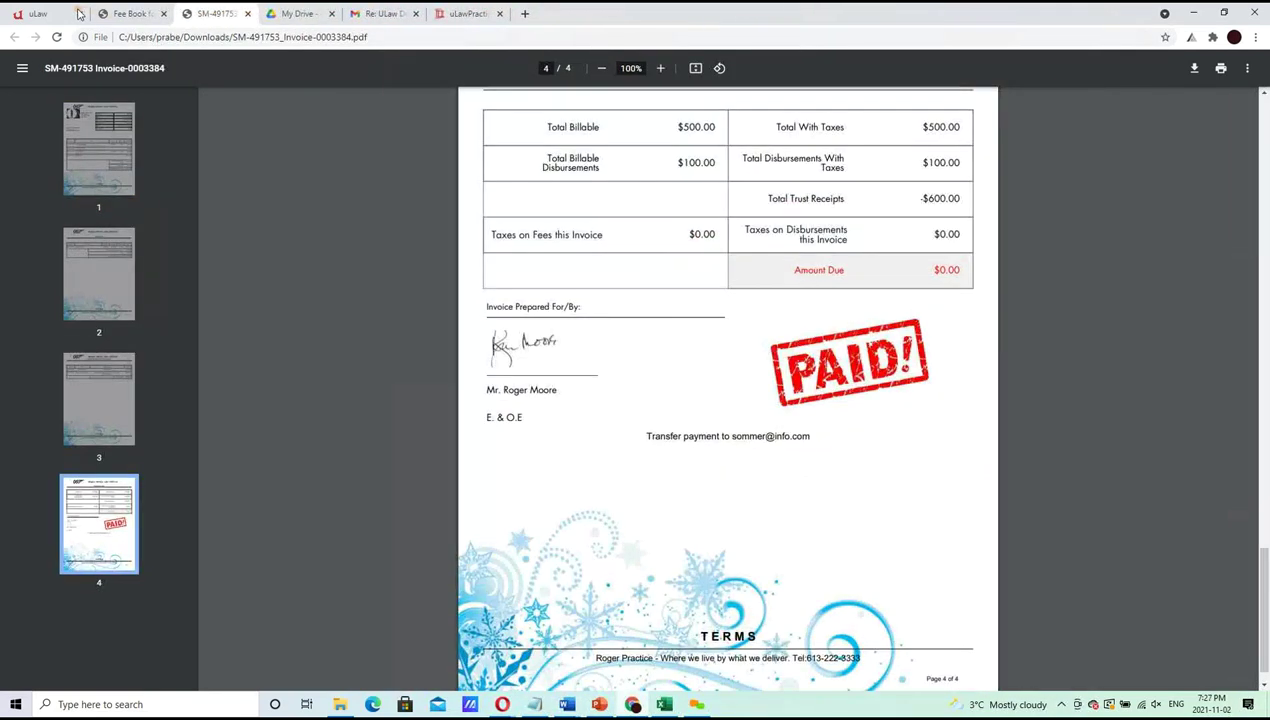
Close the financial compliance window and mark the 'Run a client feebook' agenda item Done
left_click(35, 13)
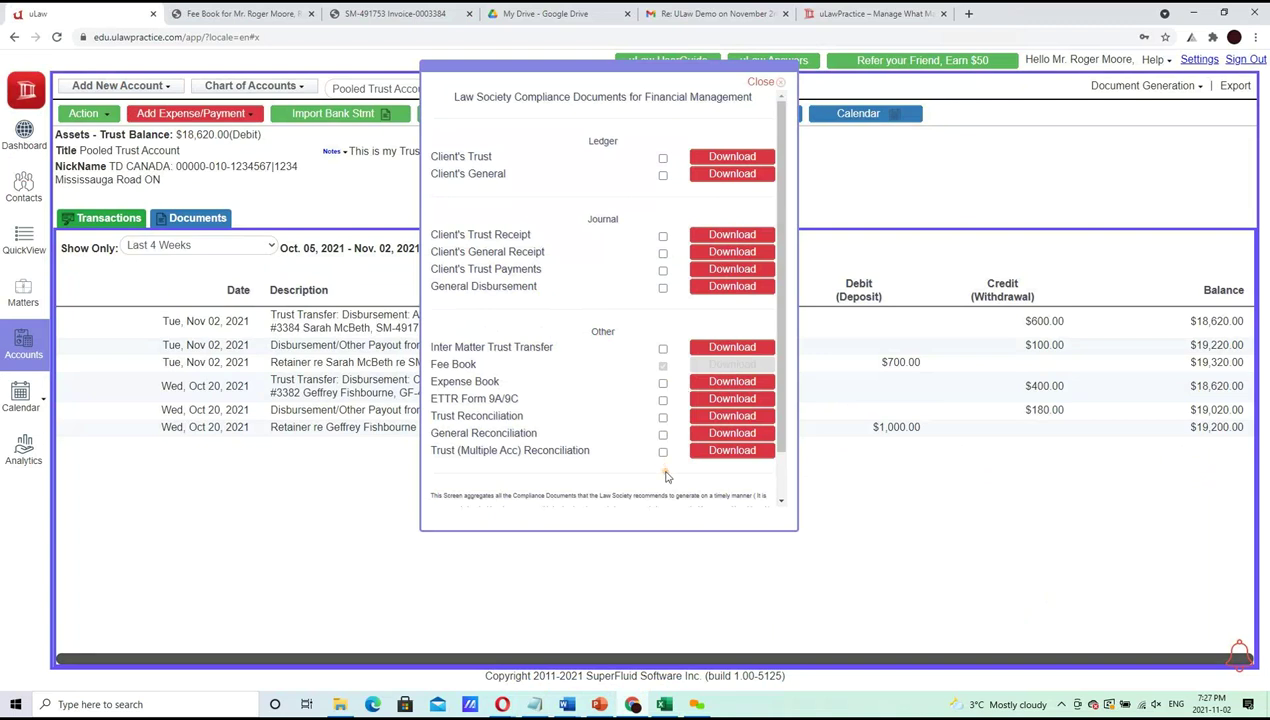
left_click(765, 83)
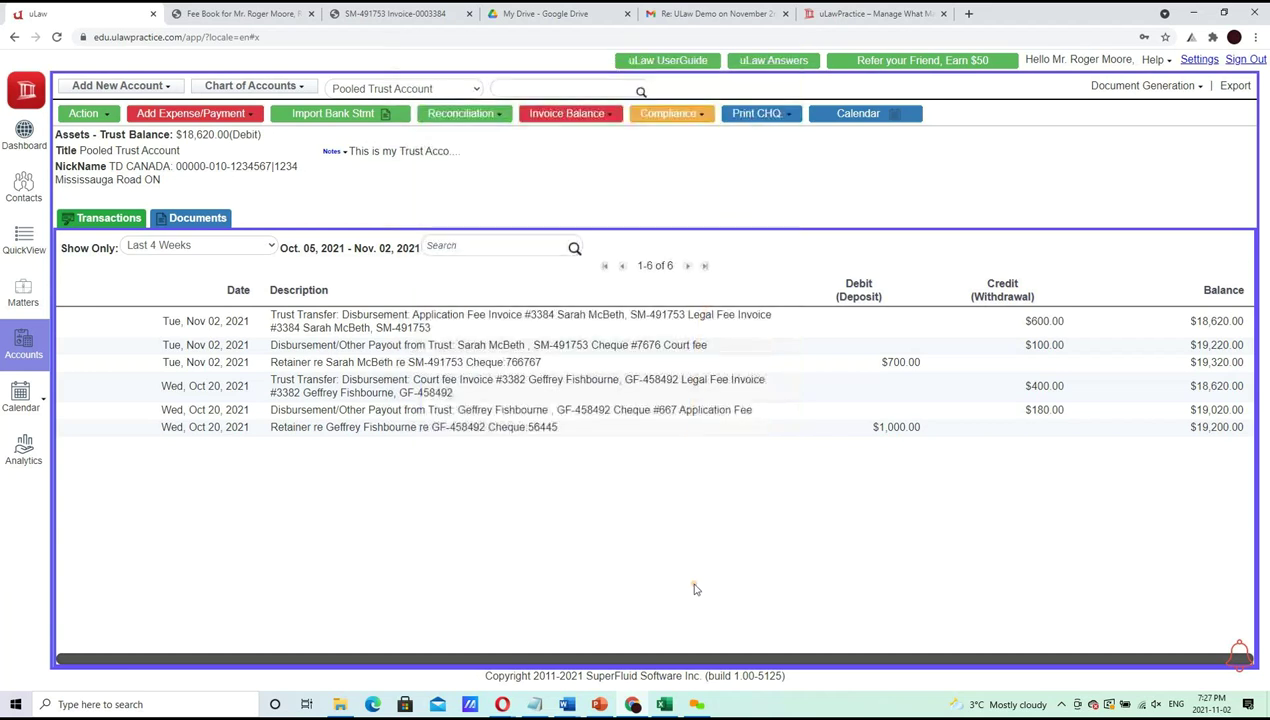
left_click(600, 705)
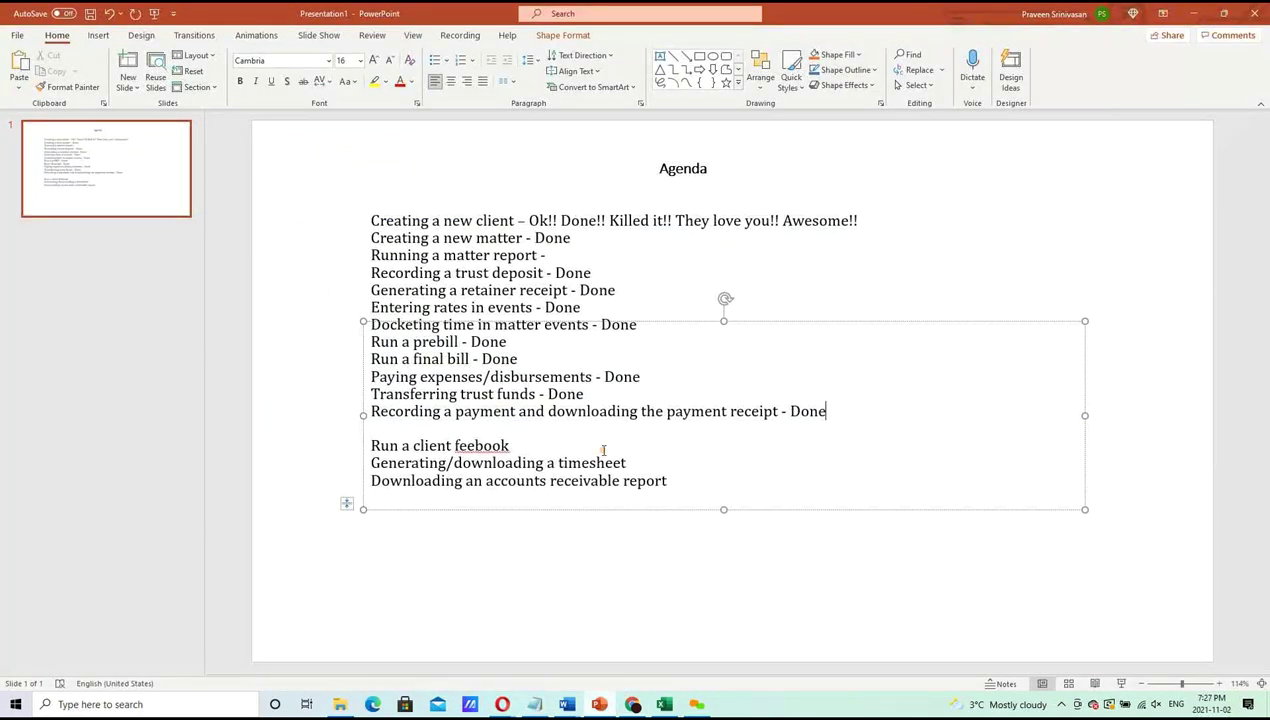
type("Done")
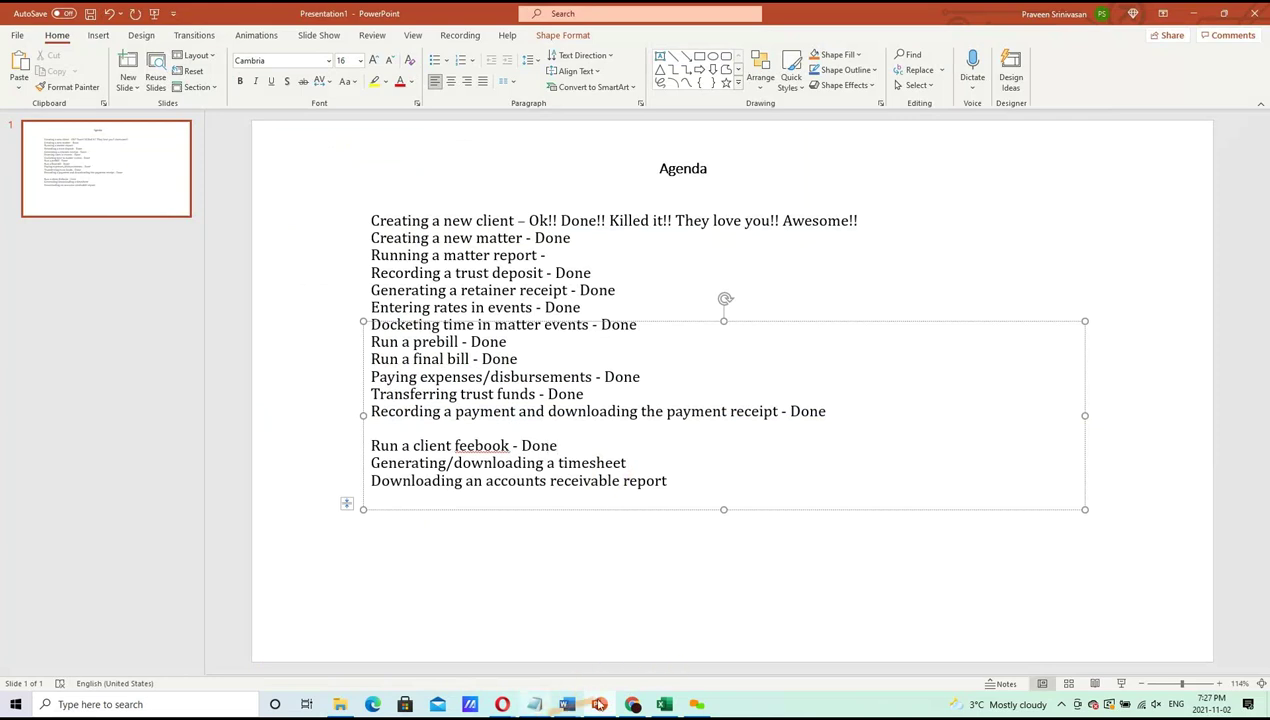
left_click(632, 705)
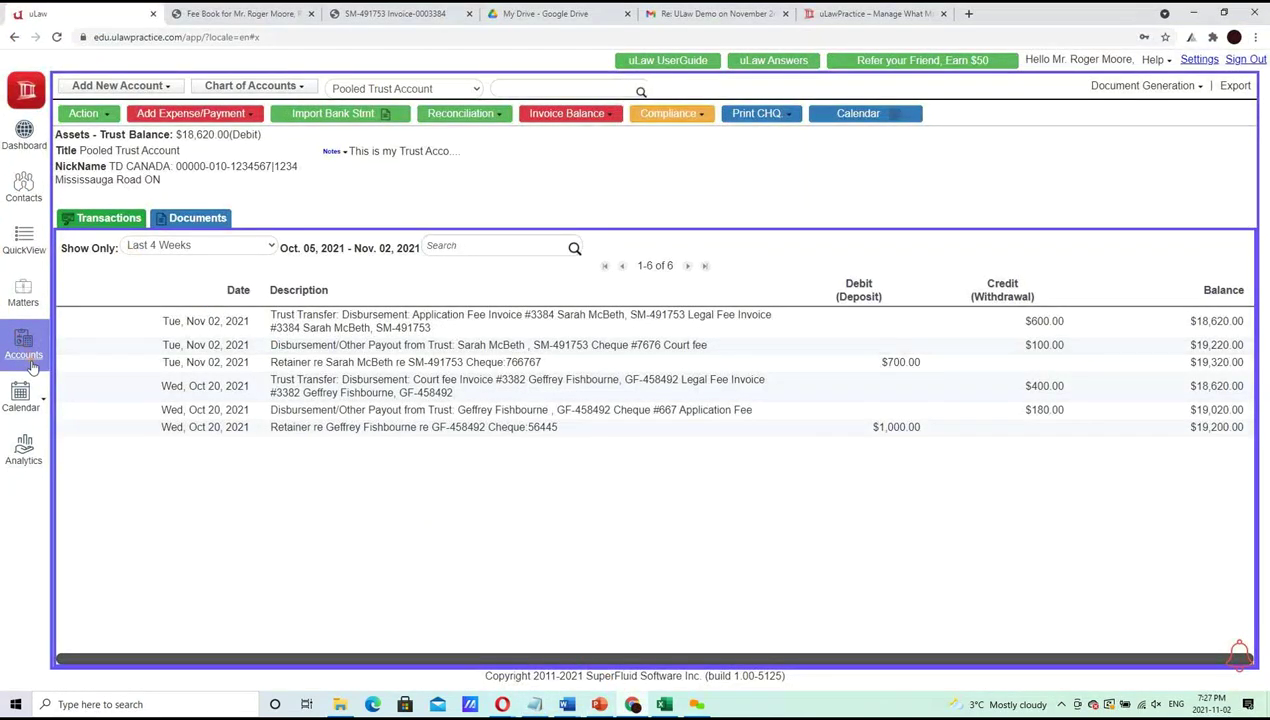
Download a quarterly timesheet for 2021-10-01 to 2021-12-31 from the Calendar's actions
left_click(33, 410)
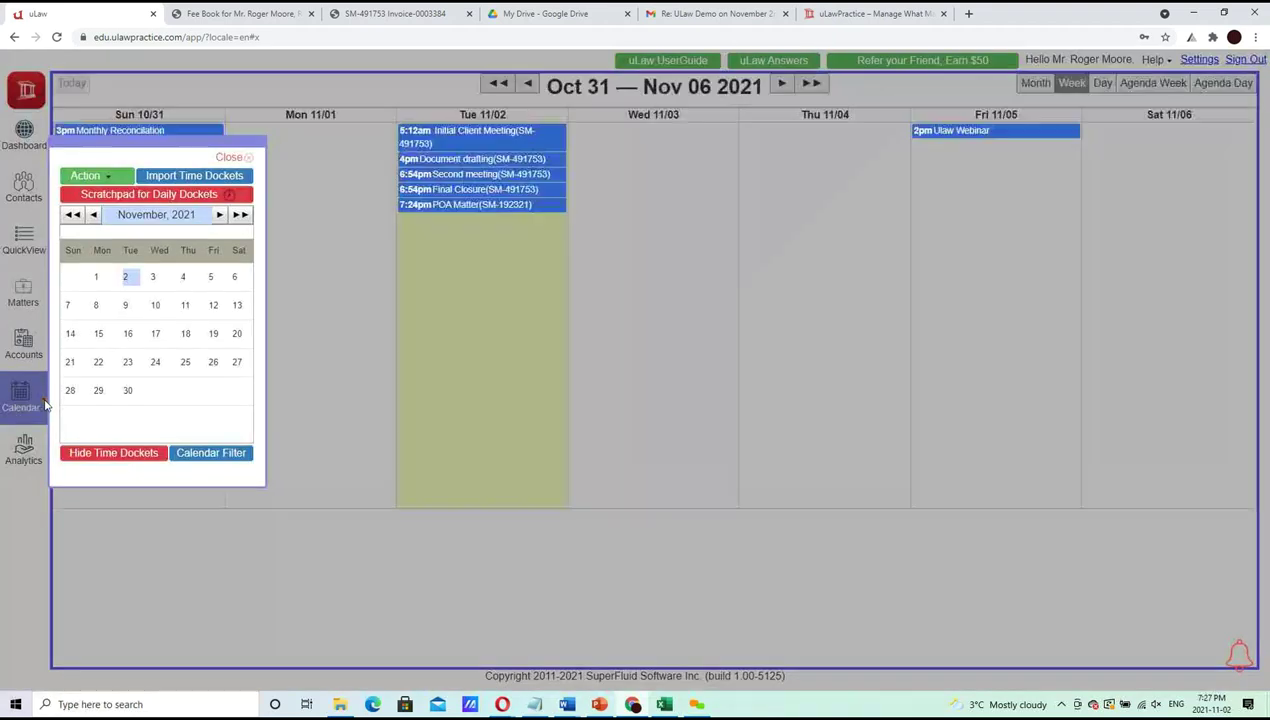
left_click(110, 178)
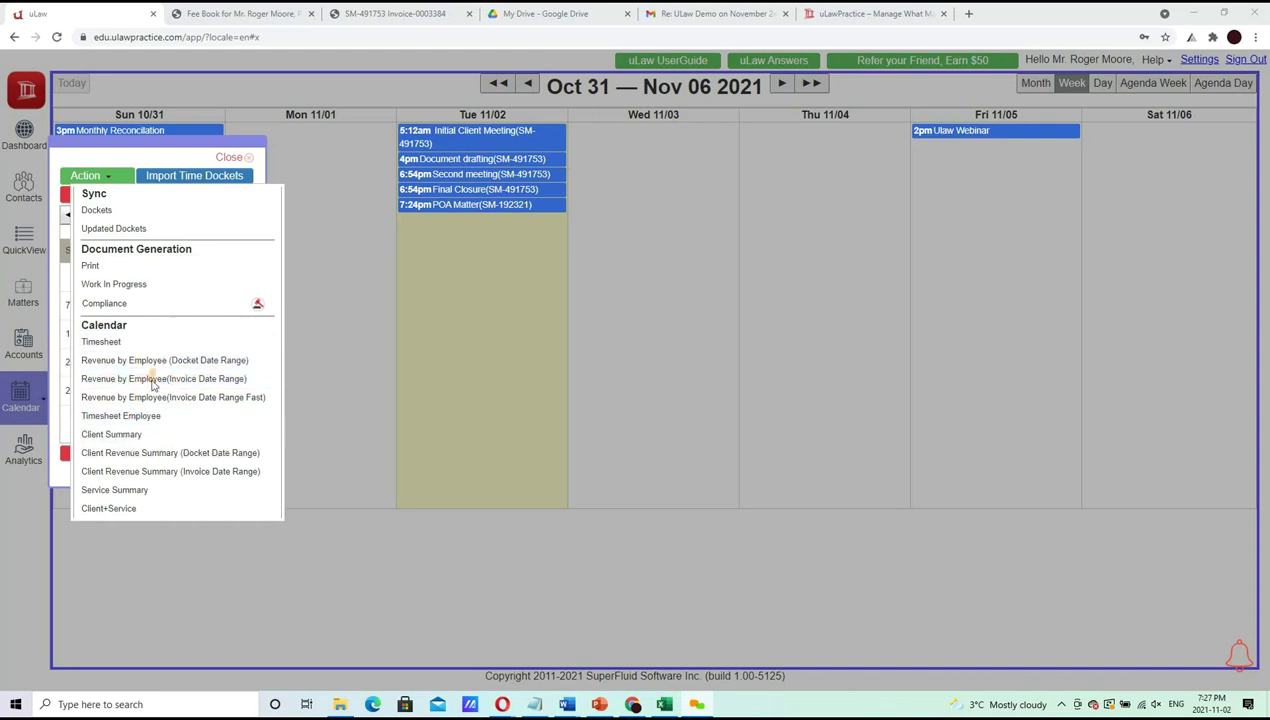
left_click(128, 342)
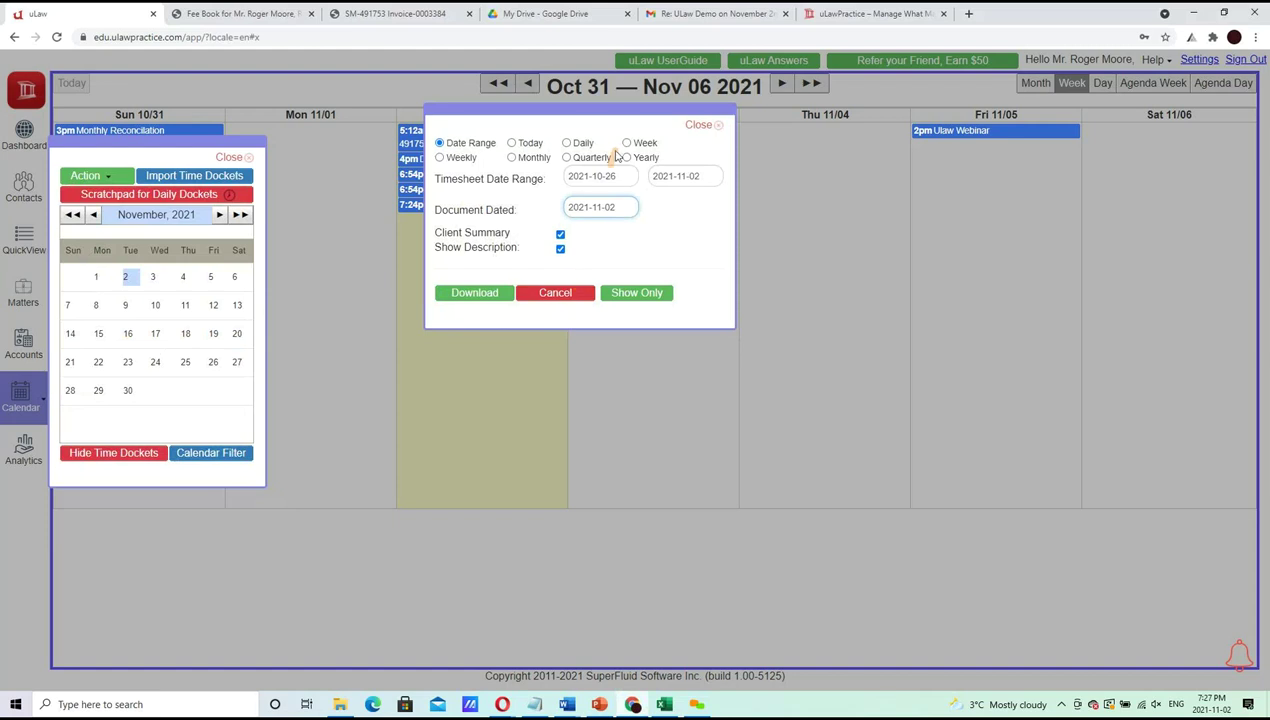
left_click(531, 160)
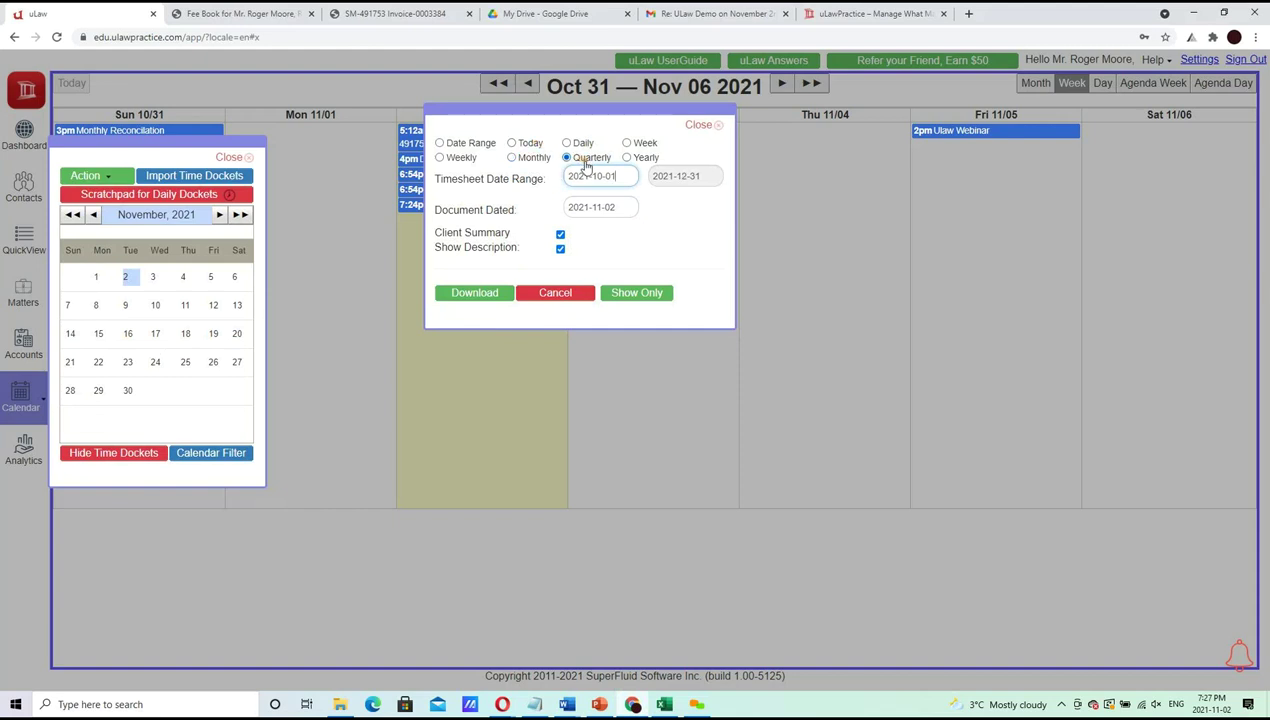
left_click(476, 294)
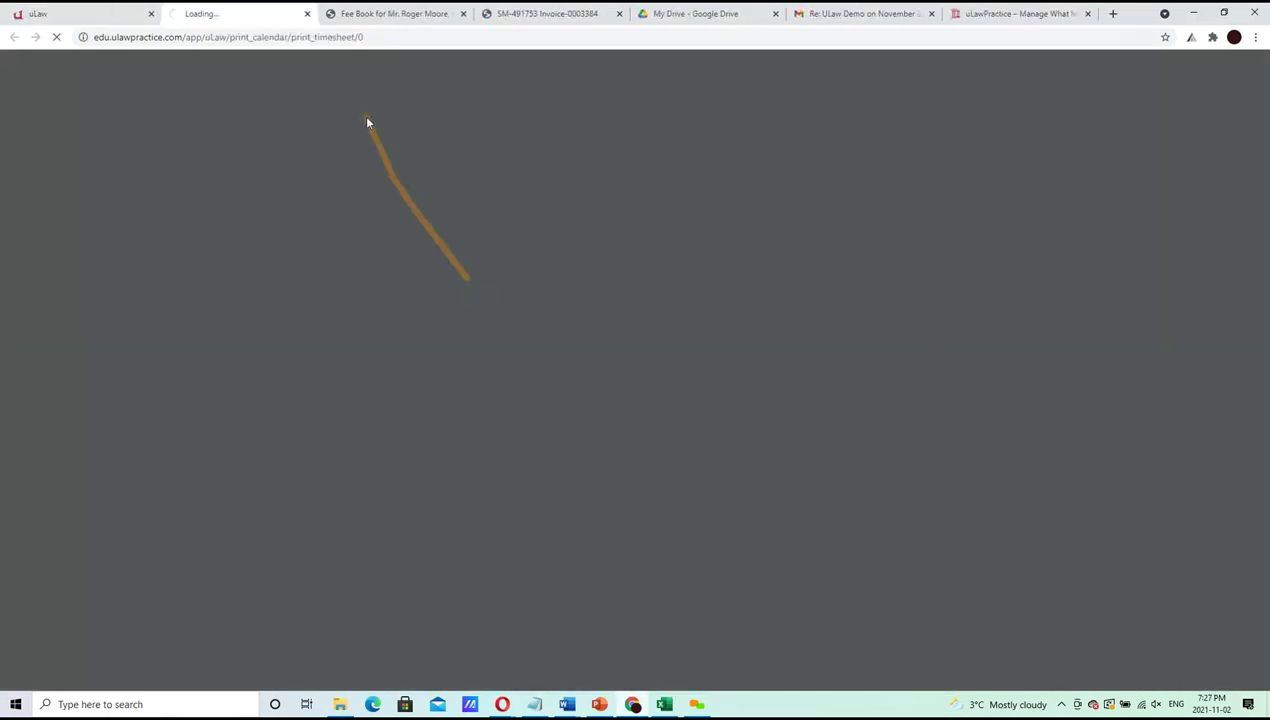